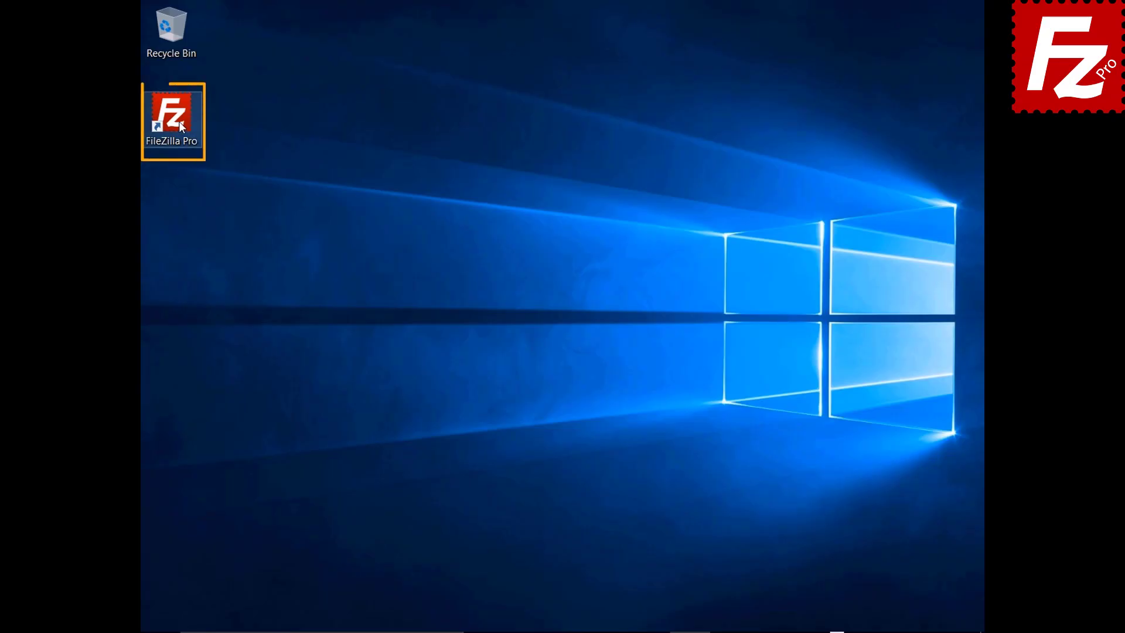
Step: Launch FileZilla Pro from its desktop shortcut
double_click(178, 121)
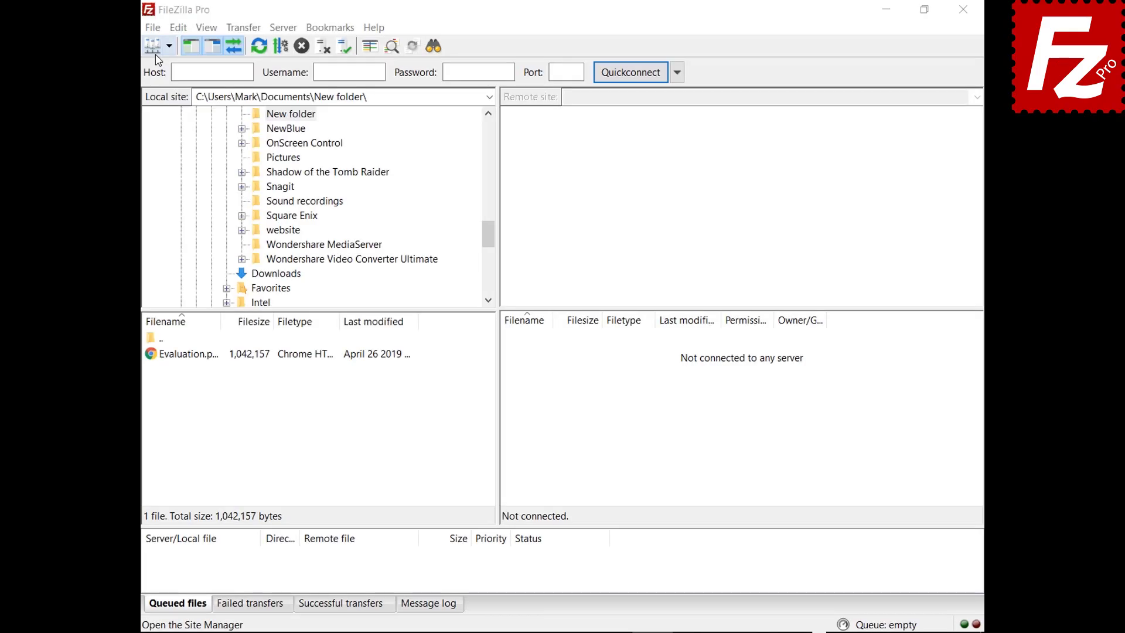
Step: Open the Site Manager and add a new site named 'My Server'
left_click(153, 28)
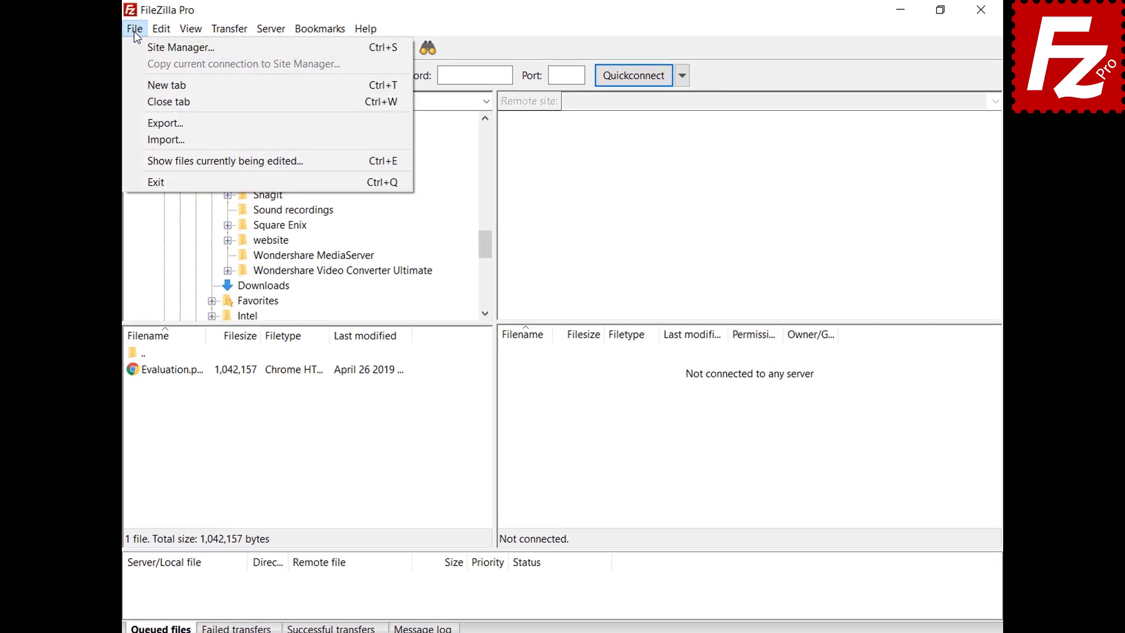
left_click(136, 49)
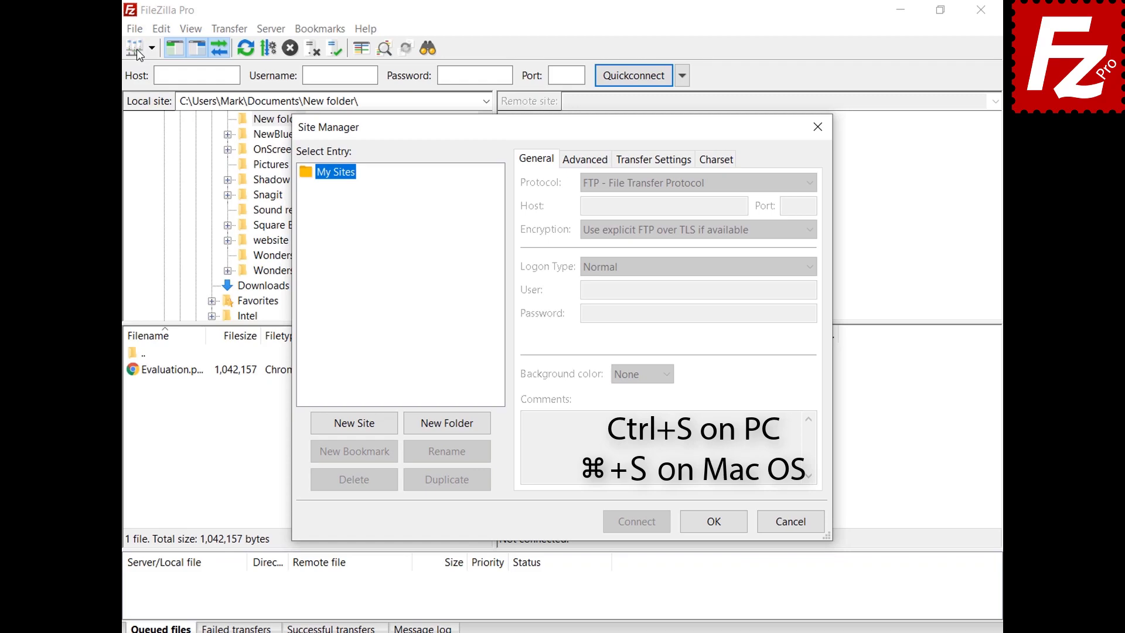
left_click(357, 424)
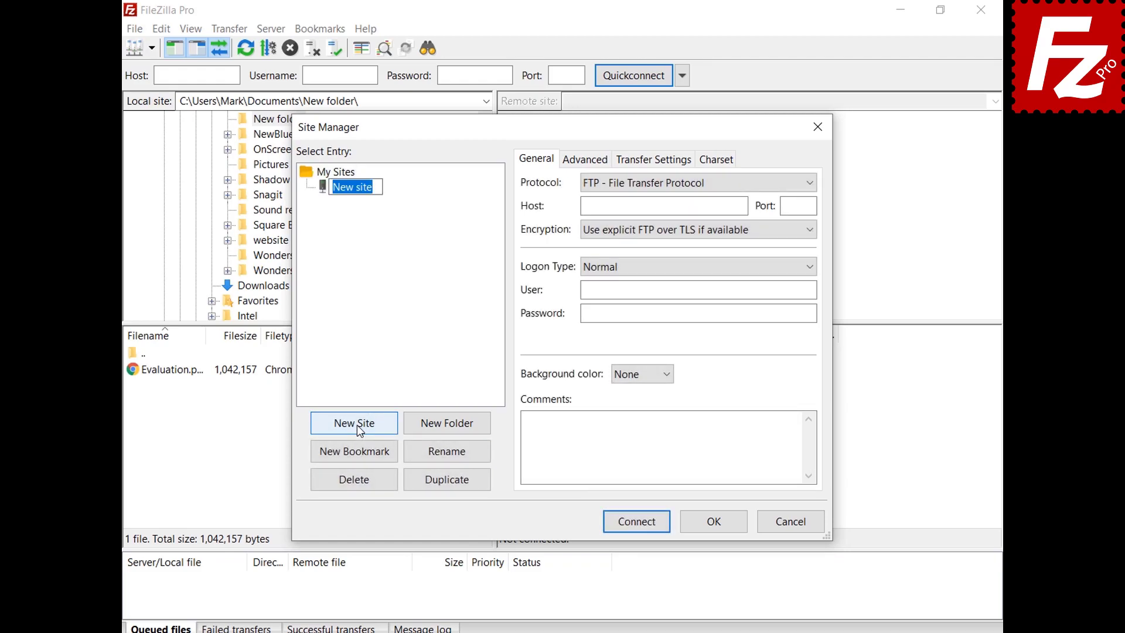
type("My Server")
Step: Enter host 40.121.111.78, port 21, and the account user name and password
left_click(742, 207)
type("40.121.111.78")
key("Tab")
type("21")
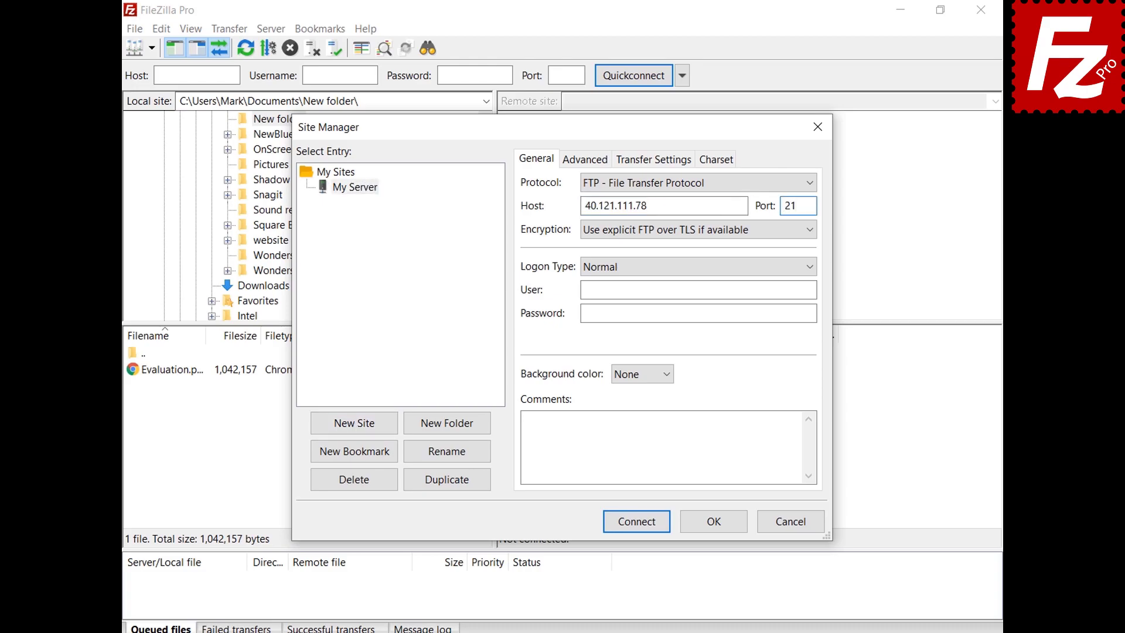
left_click(813, 289)
key("ctrl+v")
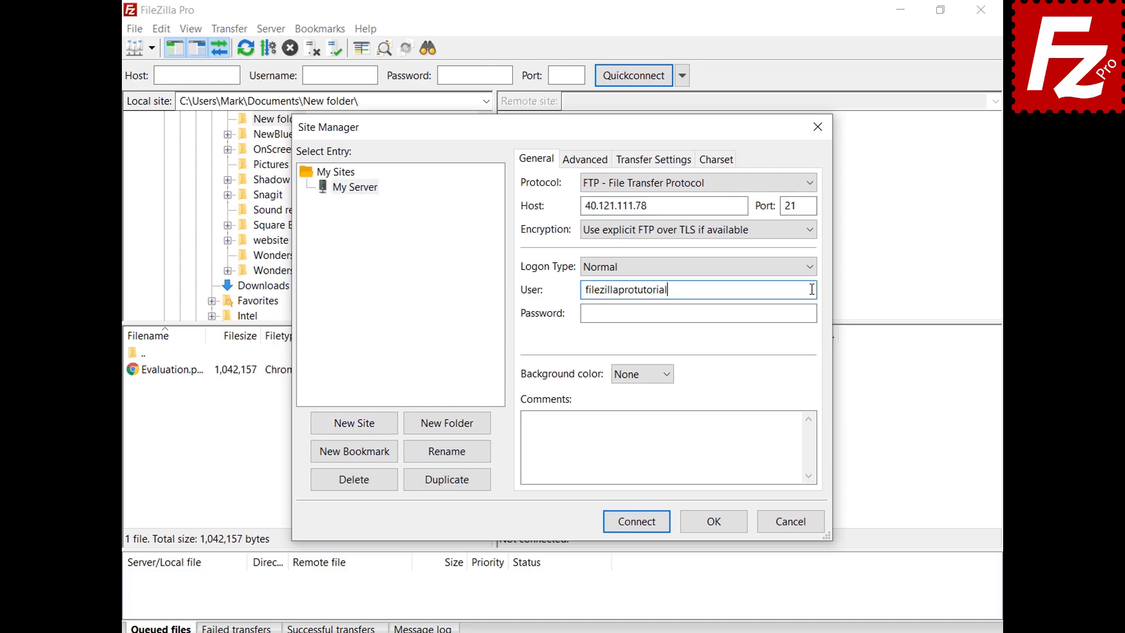
left_click(813, 312)
key("ctrl+v")
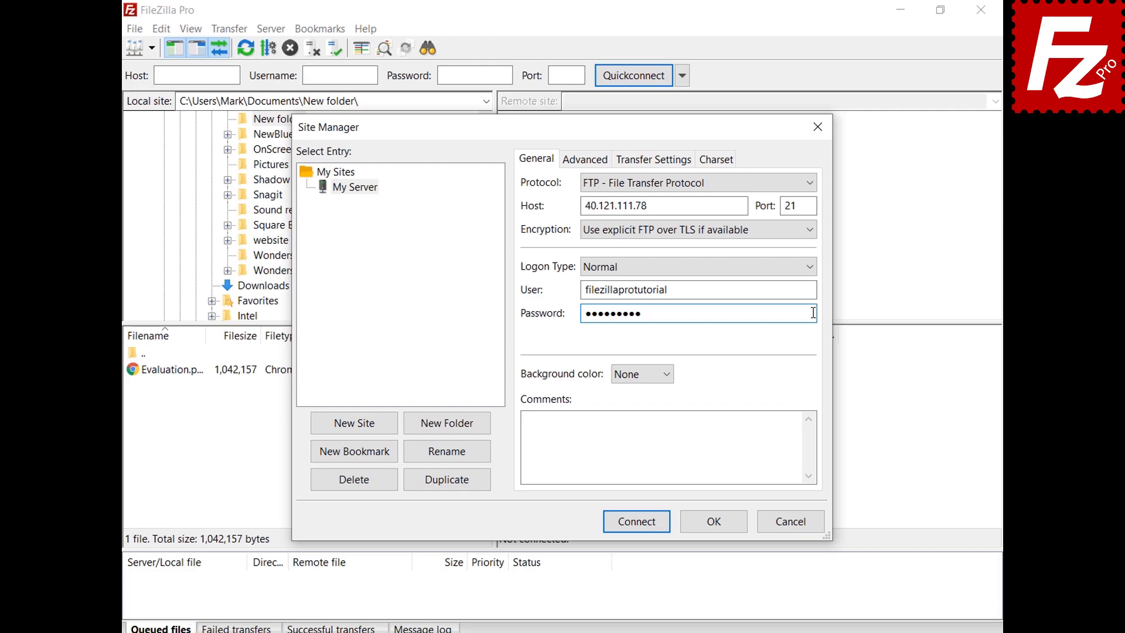
Step: Set the site's background colour to Green and go to its Advanced settings
left_click(667, 376)
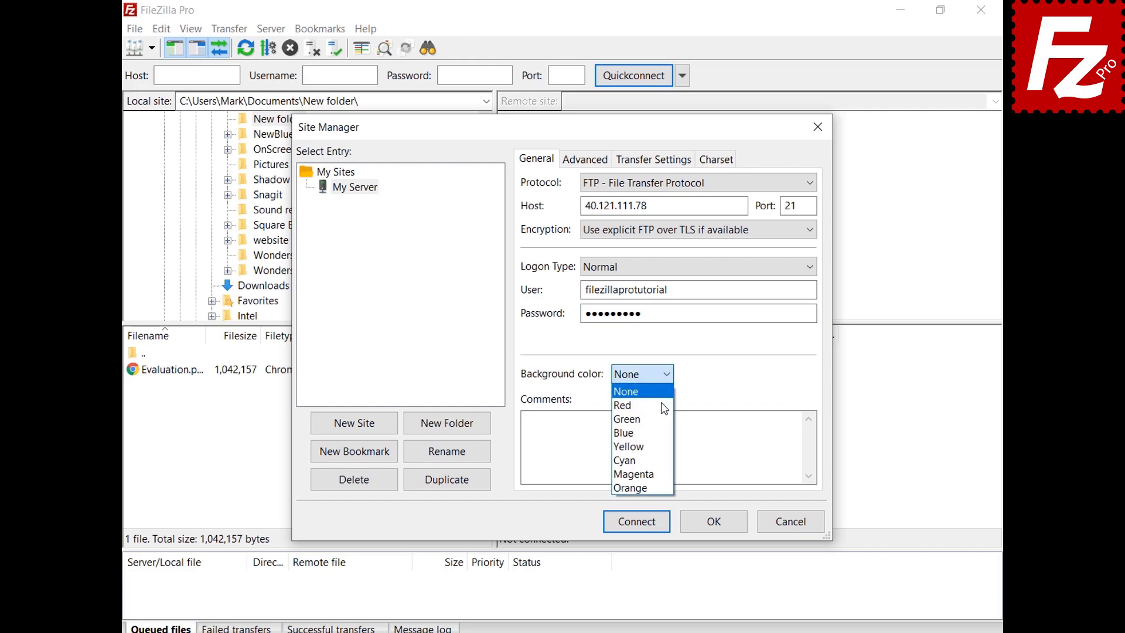
left_click(665, 420)
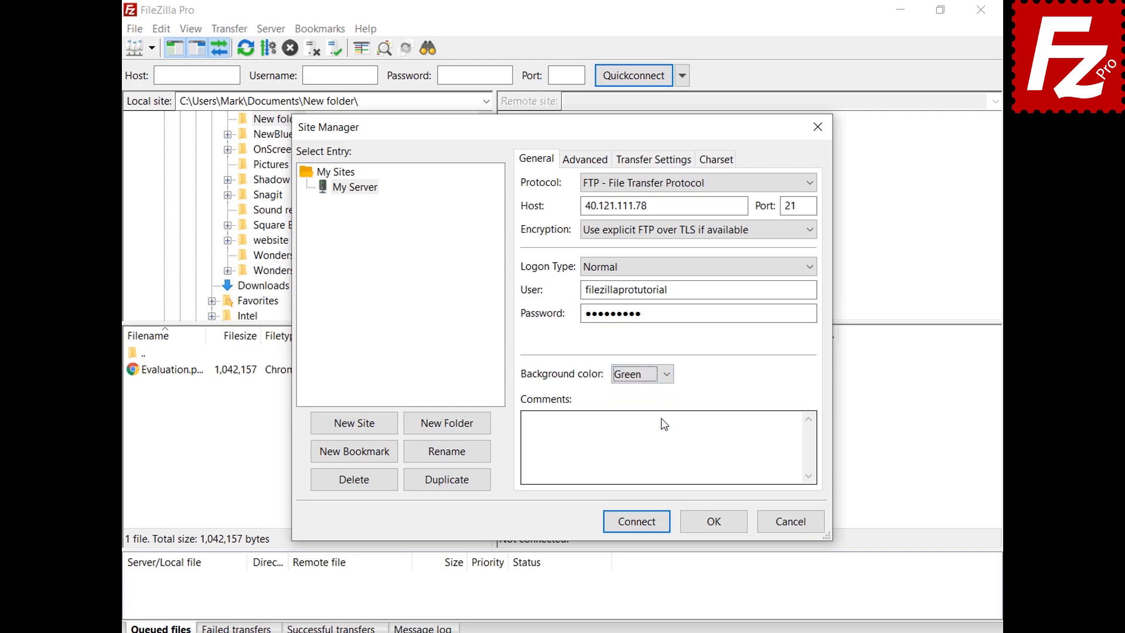
left_click(574, 168)
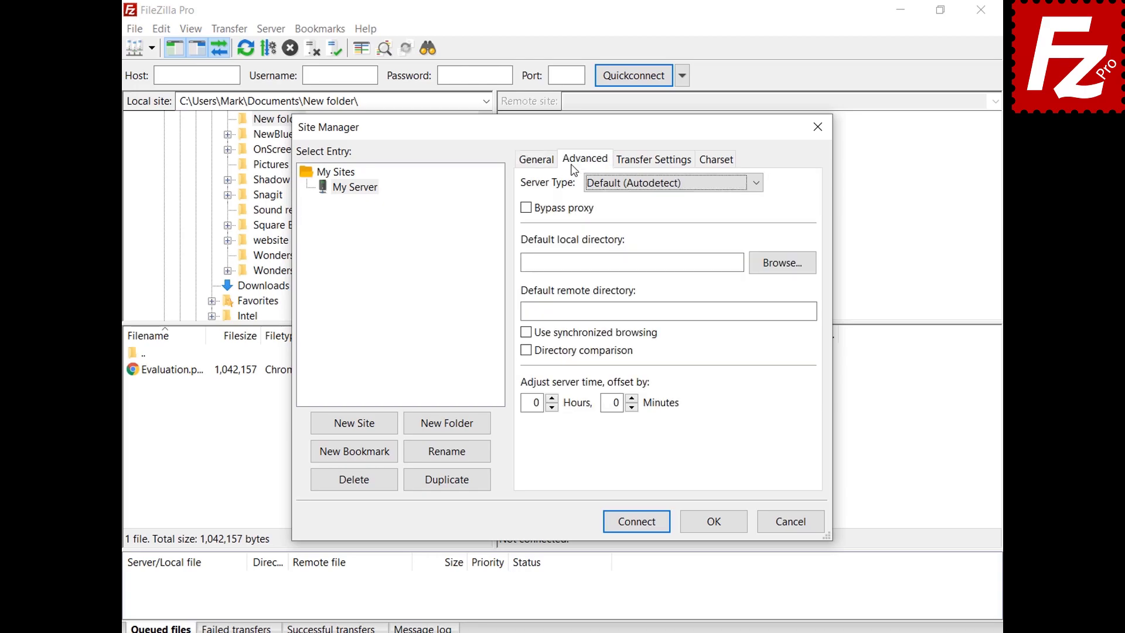
Step: Keep server type Default (Autodetect), review Transfer Settings and Charset, then save the site
left_click(756, 187)
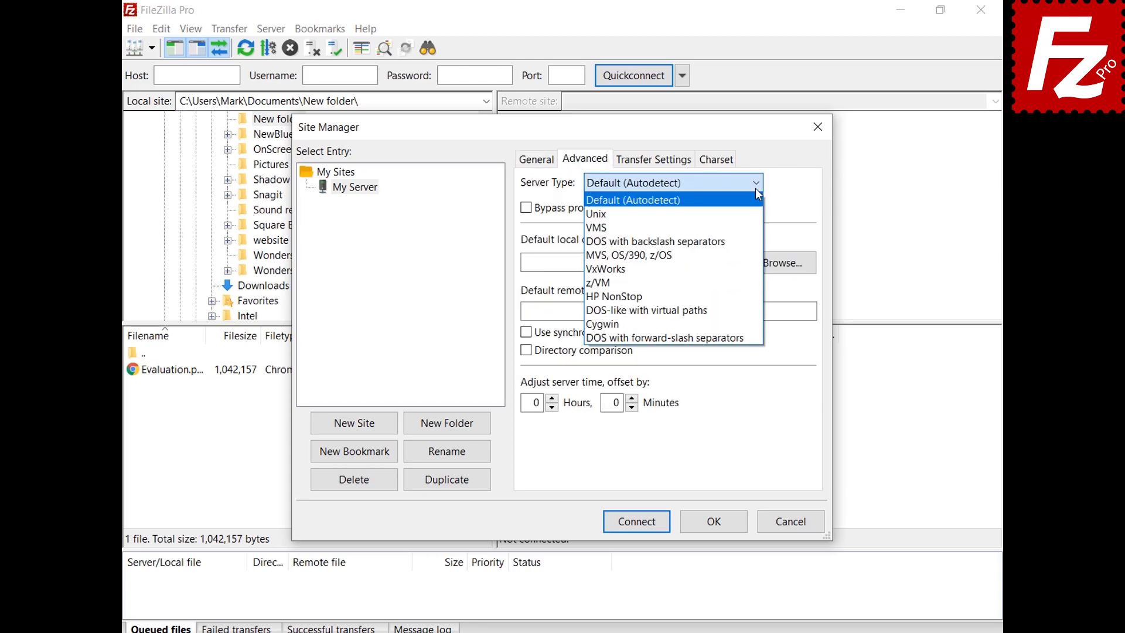
left_click(756, 189)
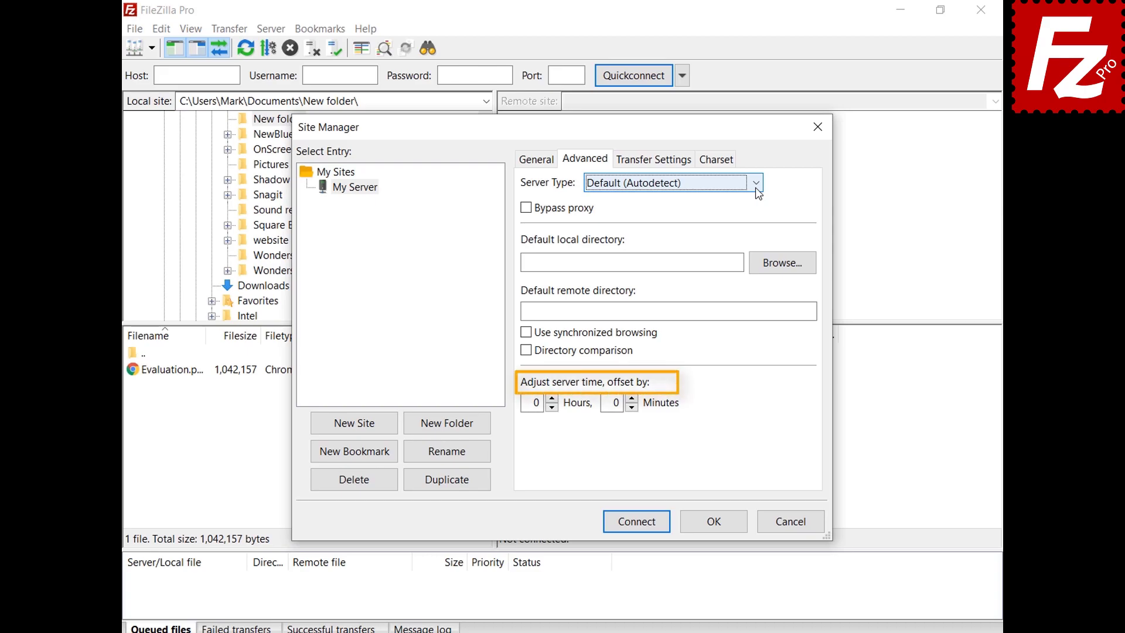
left_click(655, 165)
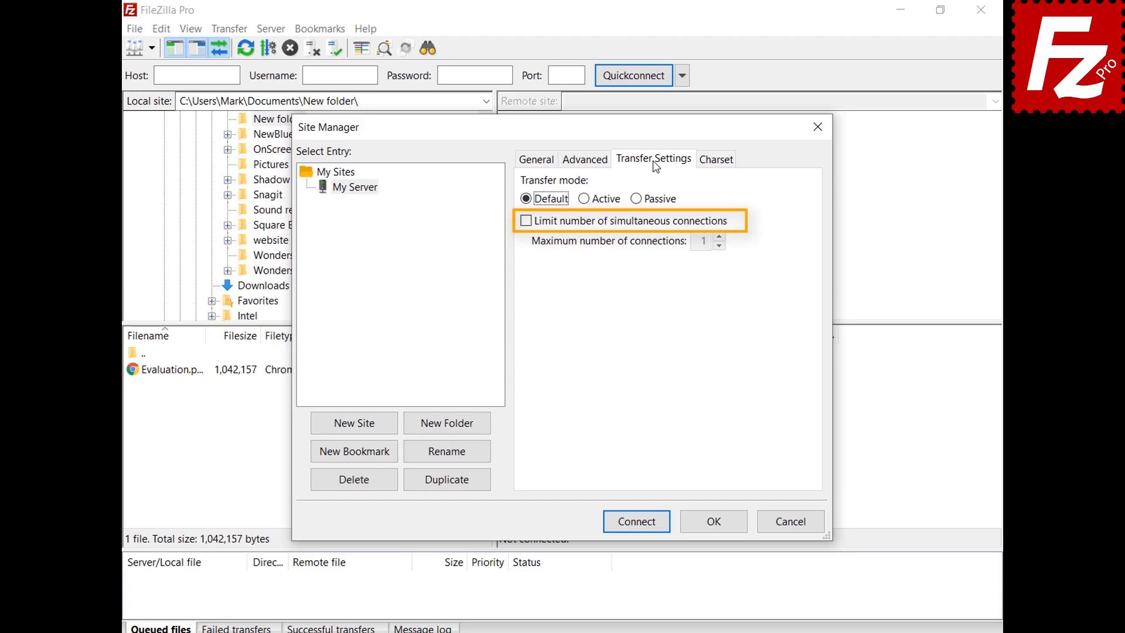
left_click(716, 161)
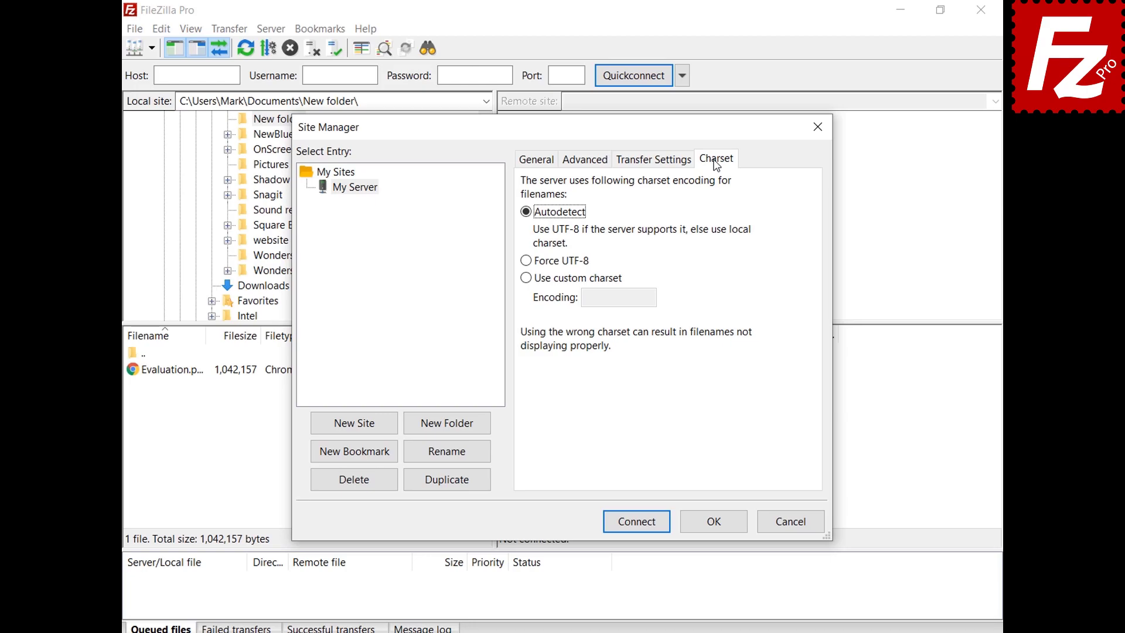
left_click(713, 520)
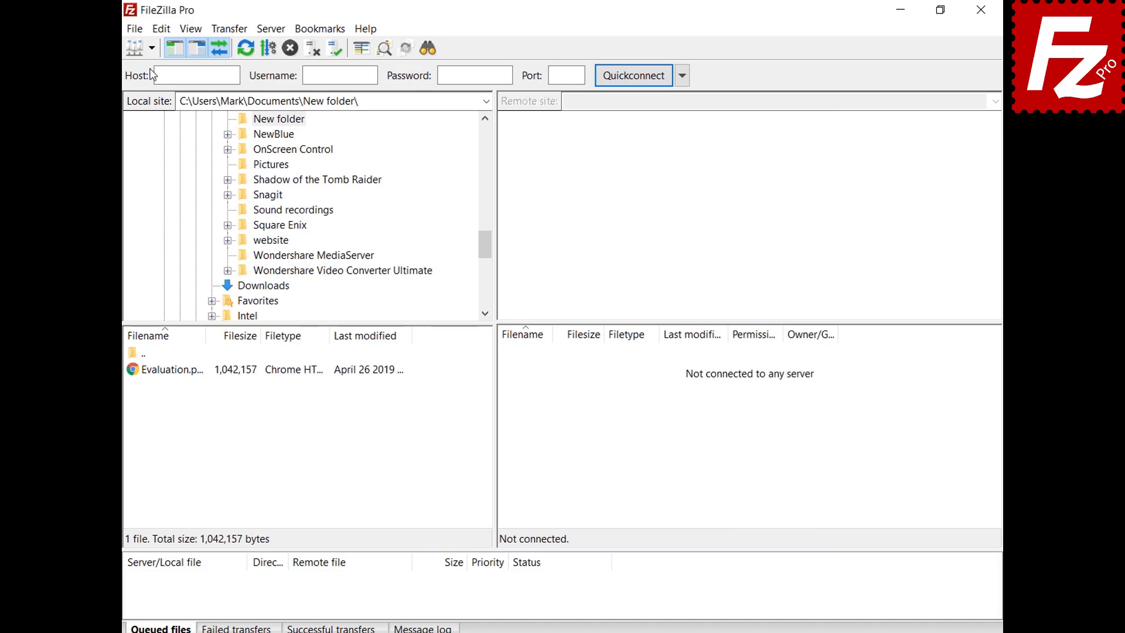
left_click(151, 48)
Step: Connect to My Server, then add a Site Manager folder named 'Sites'
left_click(156, 69)
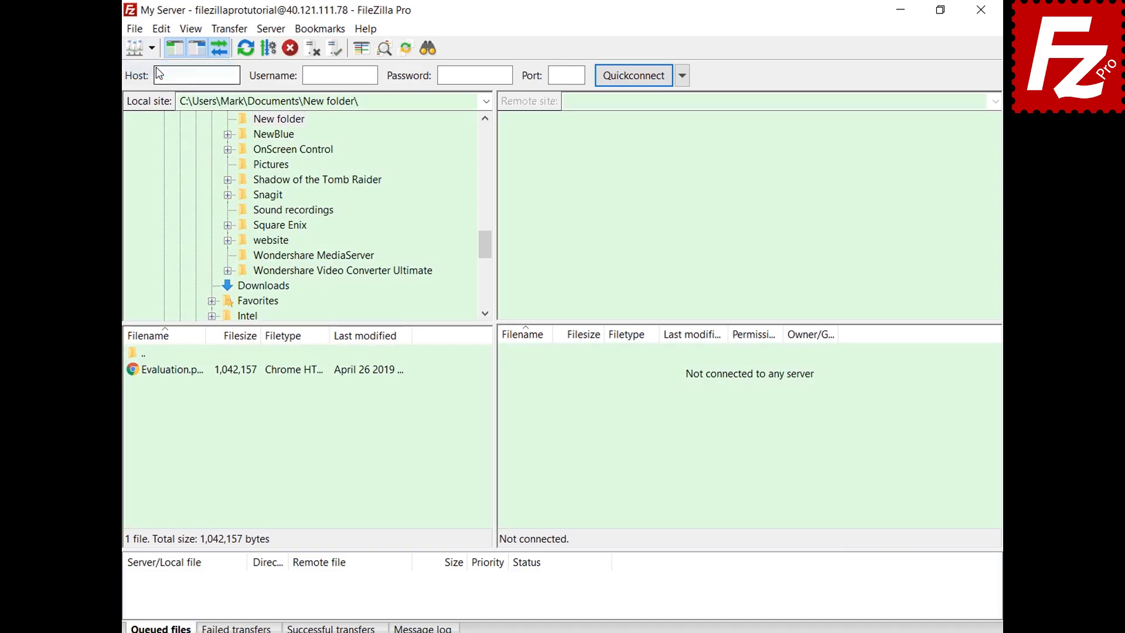
key("ctrl+s")
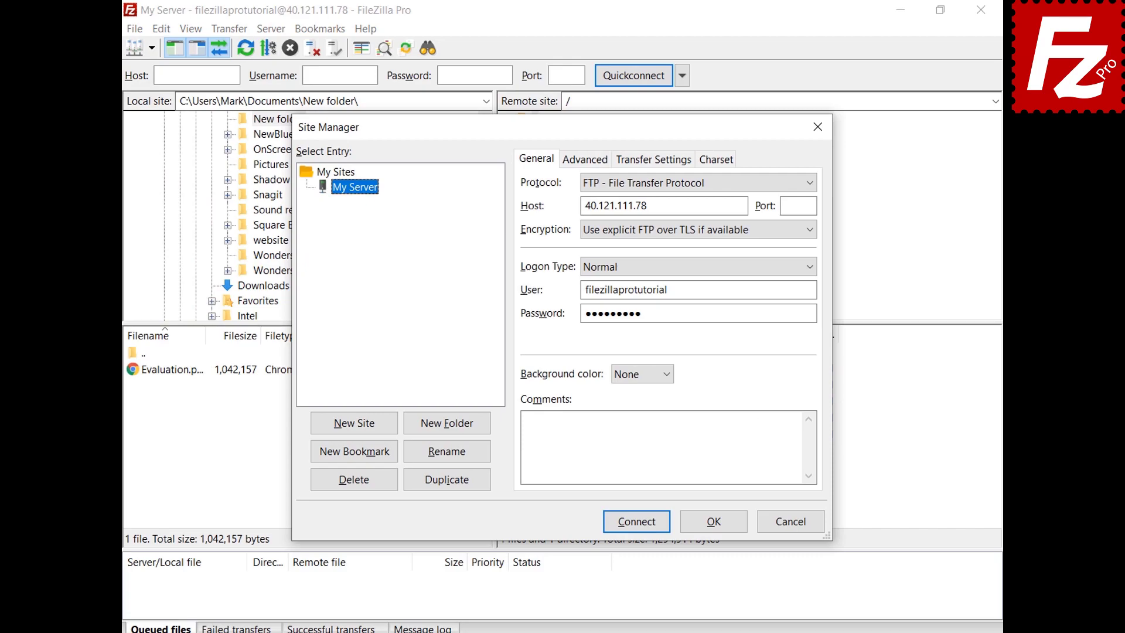
left_click(448, 430)
type("Sites")
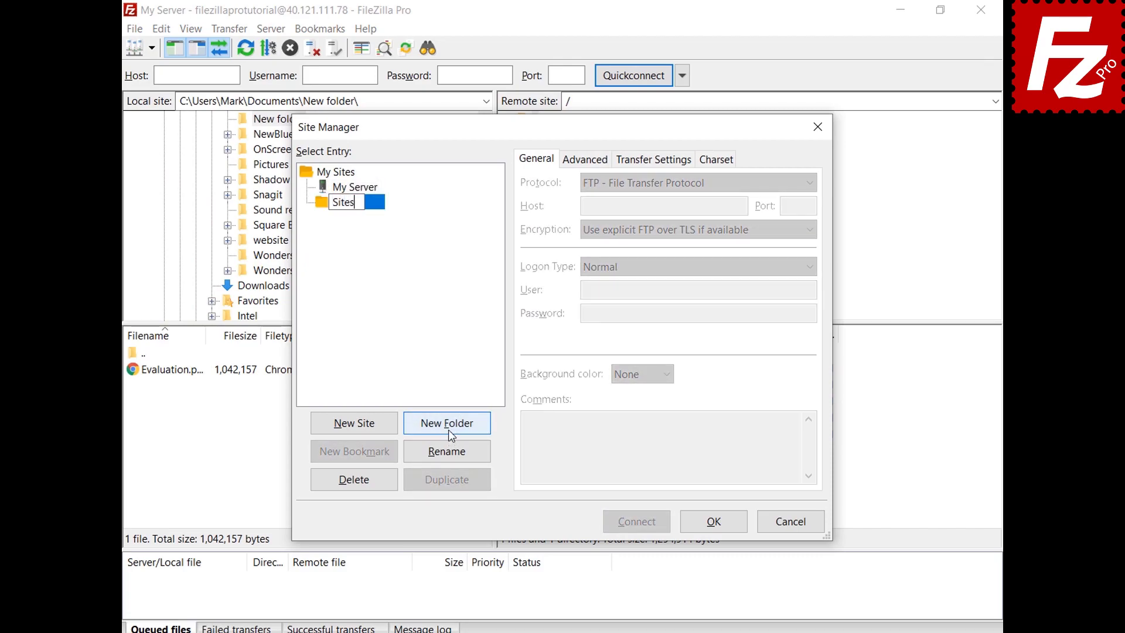
key("Return")
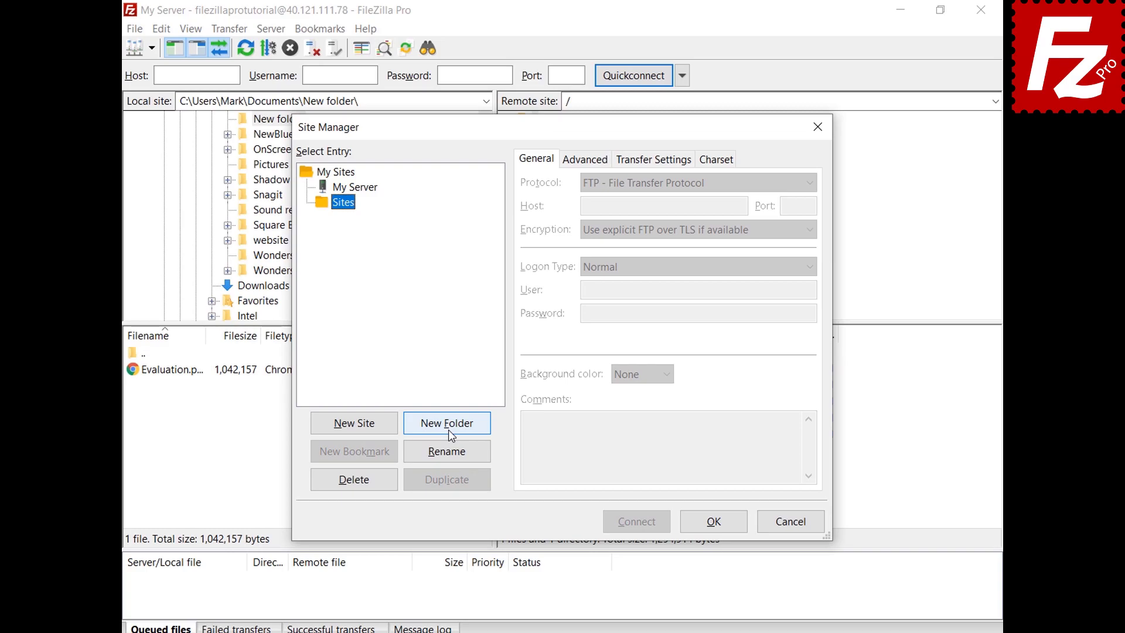
Step: Move the My Server entry into the Sites folder and save the Site Manager
left_click(370, 194)
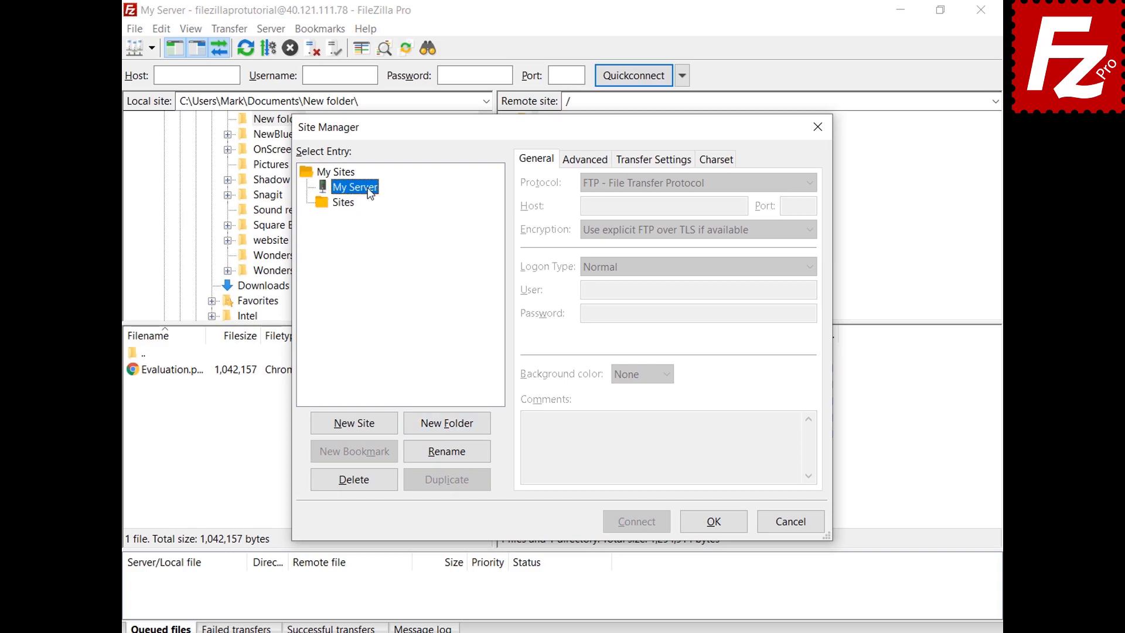
left_click_drag(370, 194, 353, 209)
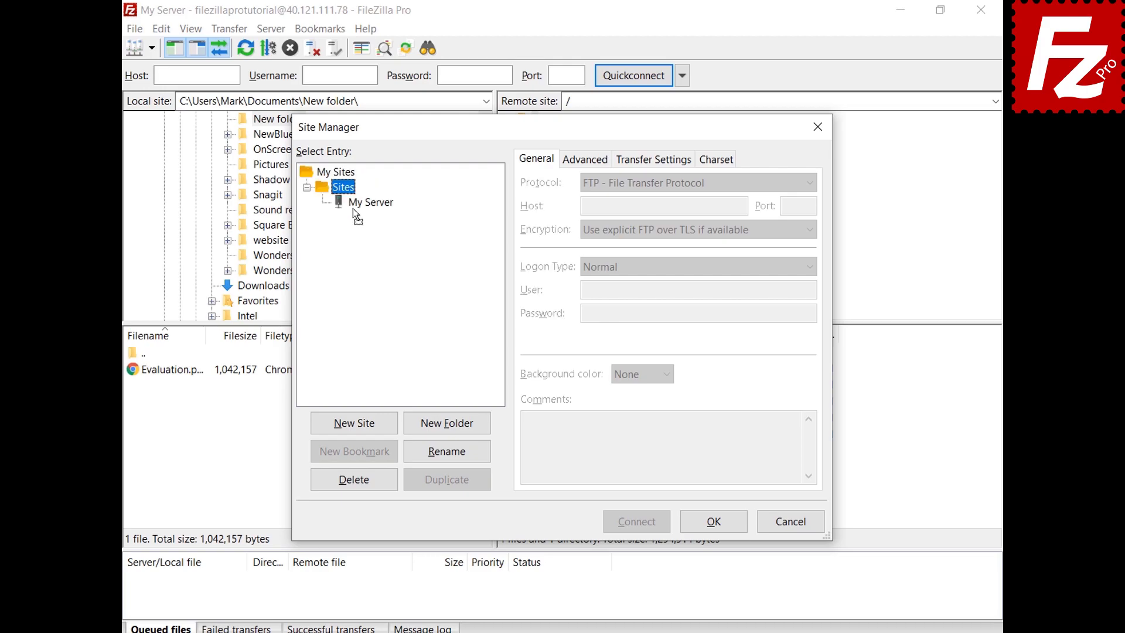
left_click(714, 522)
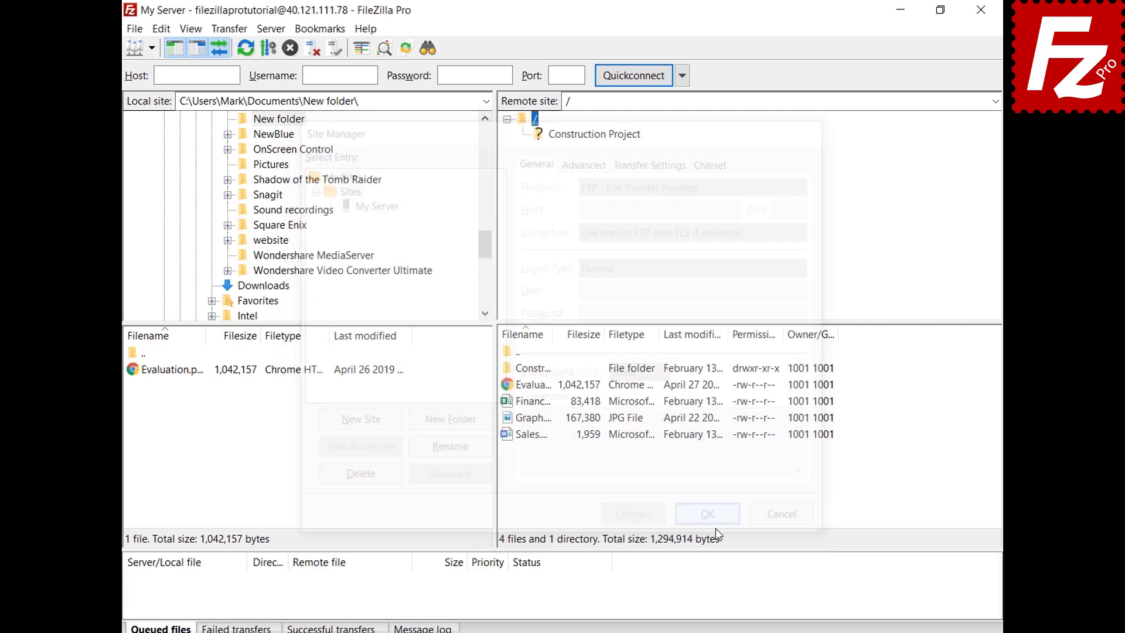
Step: Reopen the Site Manager, select My Server and close it with OK
left_click(151, 48)
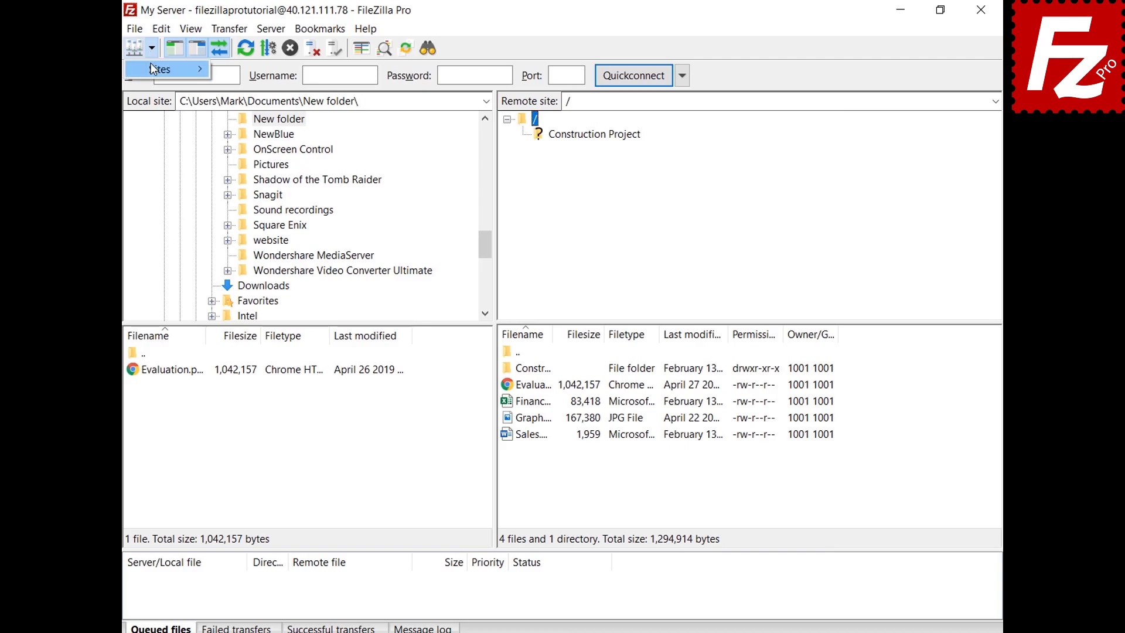
key("Escape")
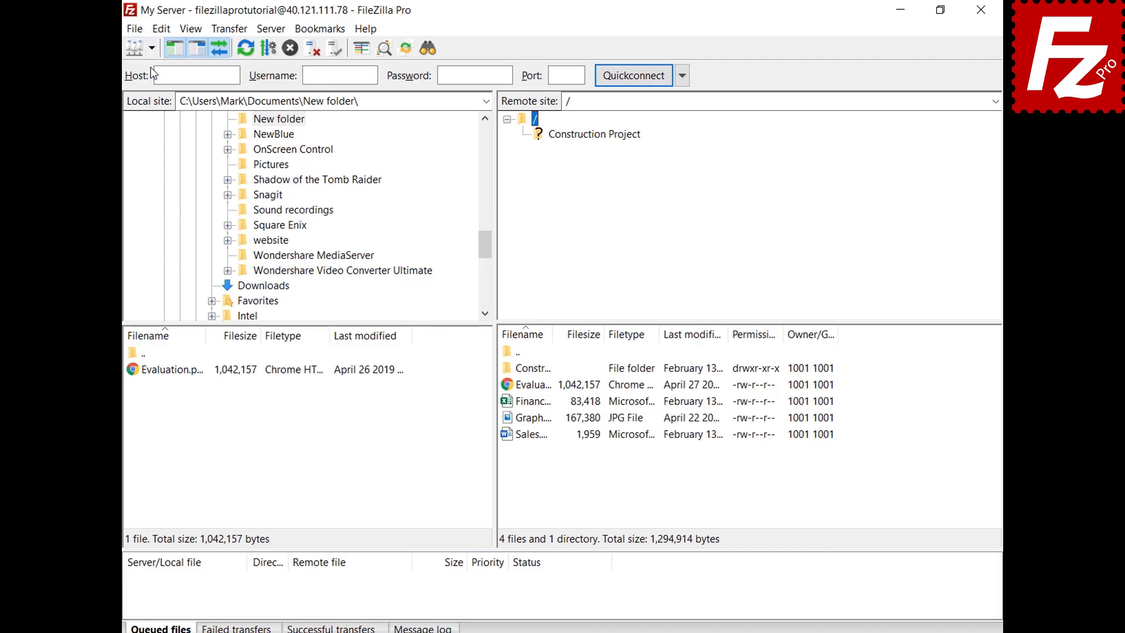
key("ctrl+s")
left_click(373, 202)
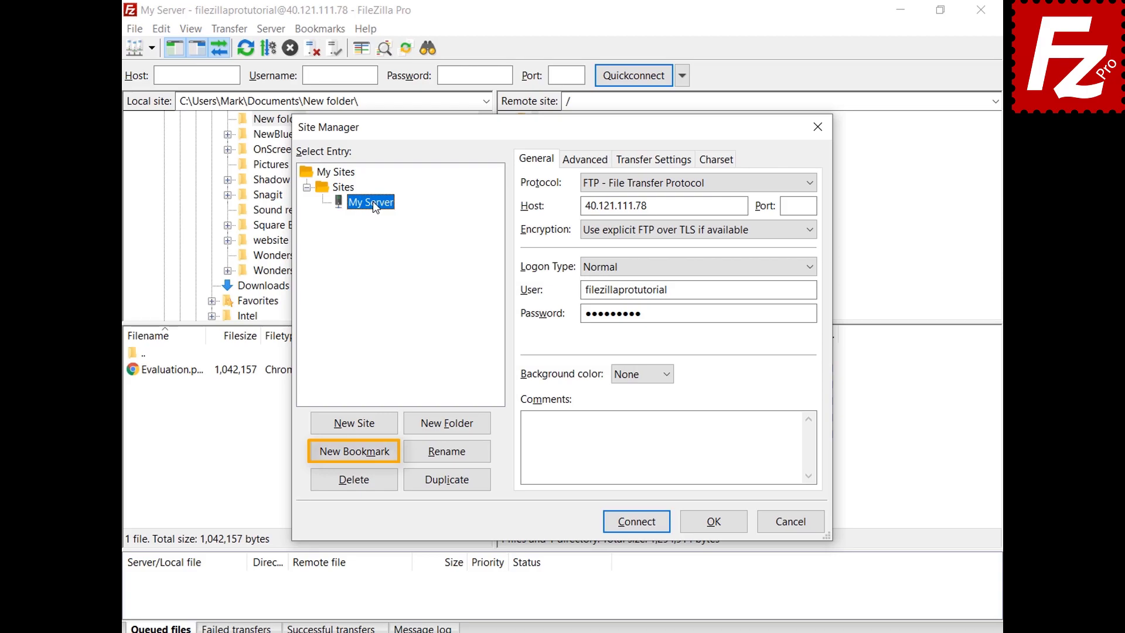
left_click(716, 523)
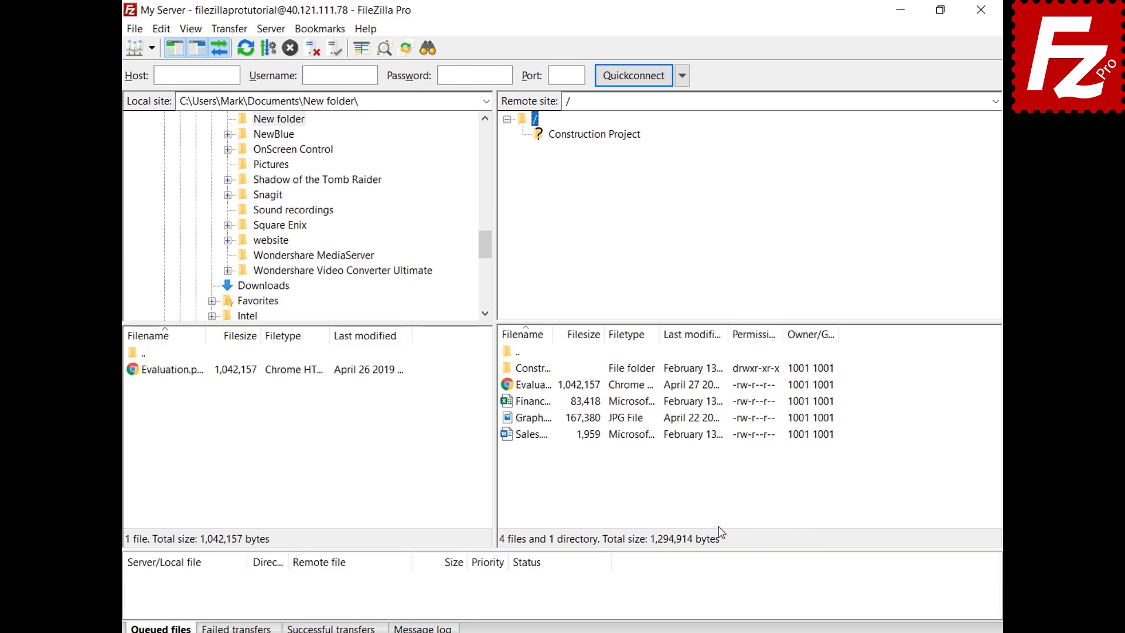
Step: Open the program Settings at the Interface page with its startup options
left_click(161, 29)
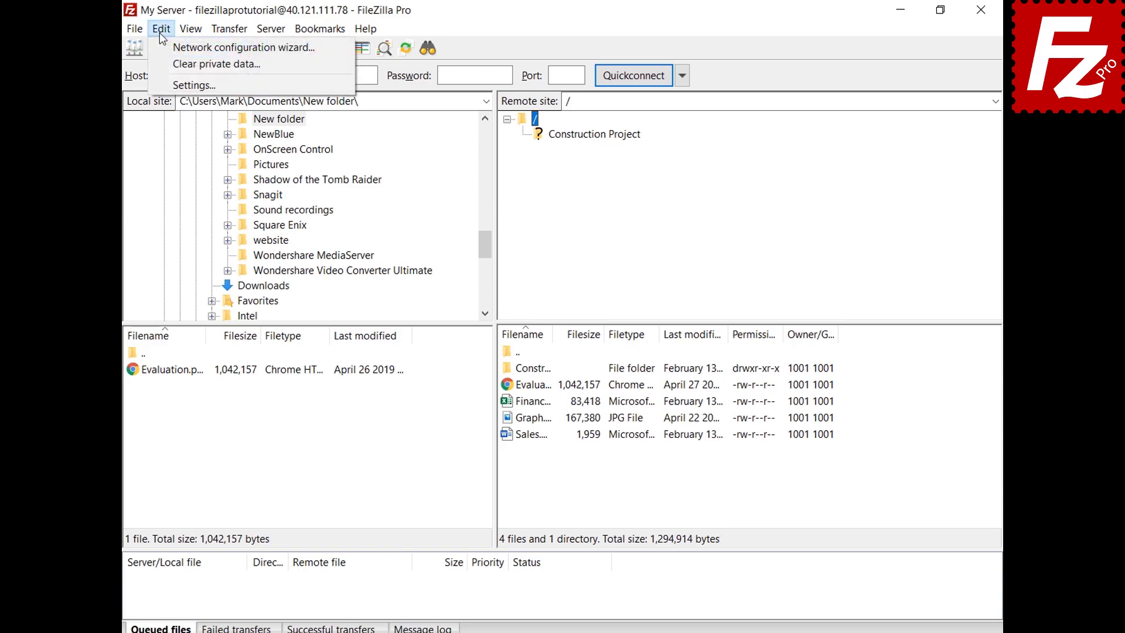
left_click(166, 85)
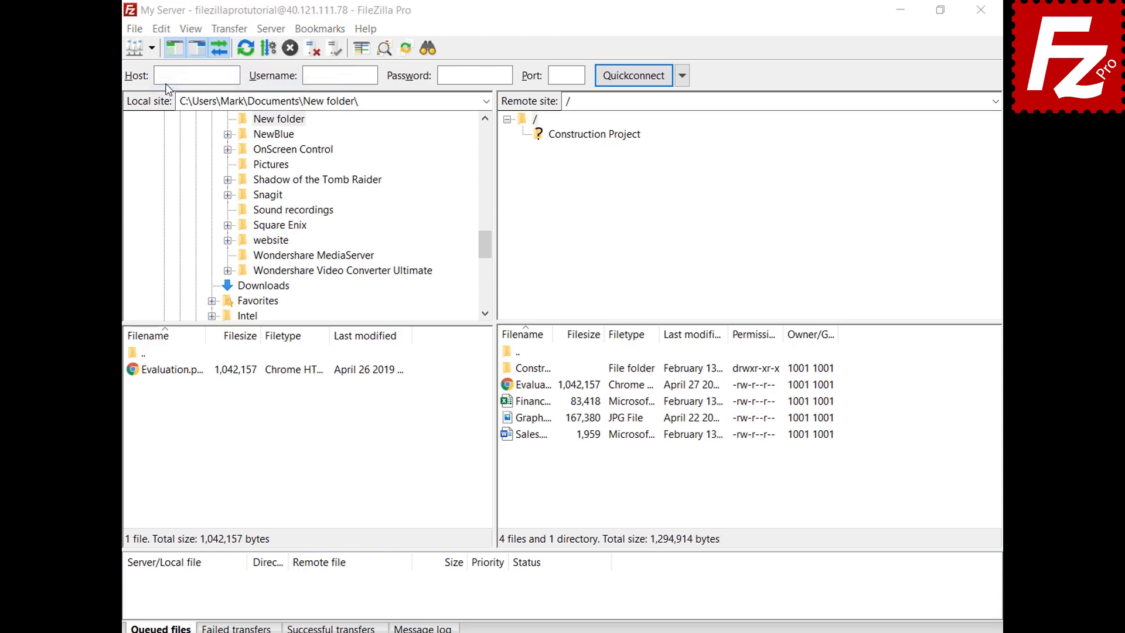
left_click(293, 372)
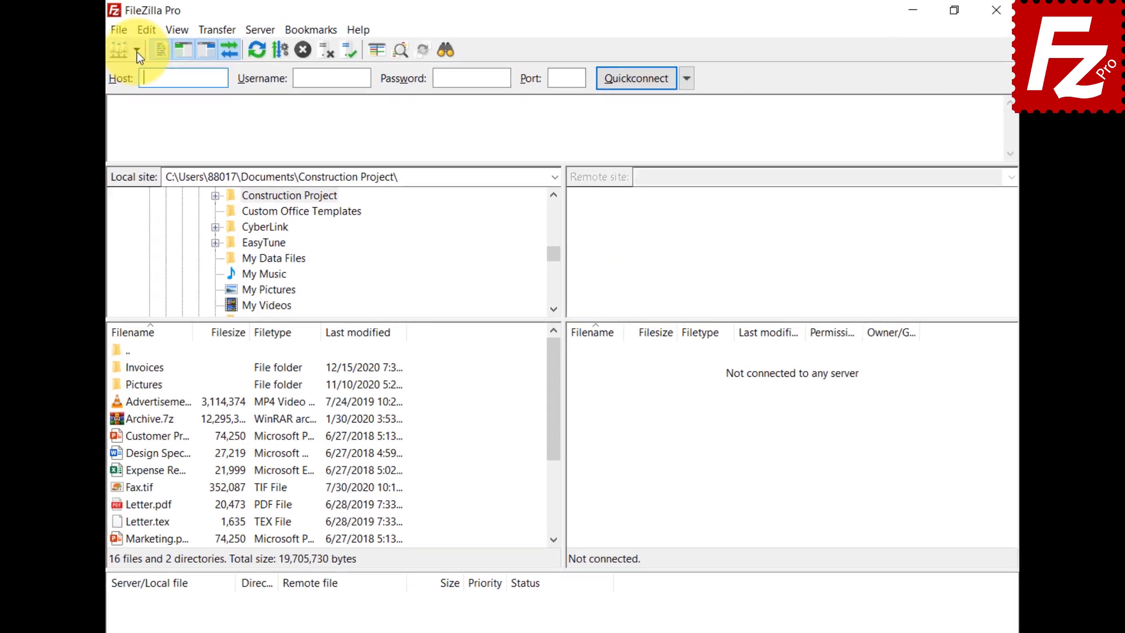
Step: Drop down the saved-sites list beside the Site Manager button
left_click(118, 53)
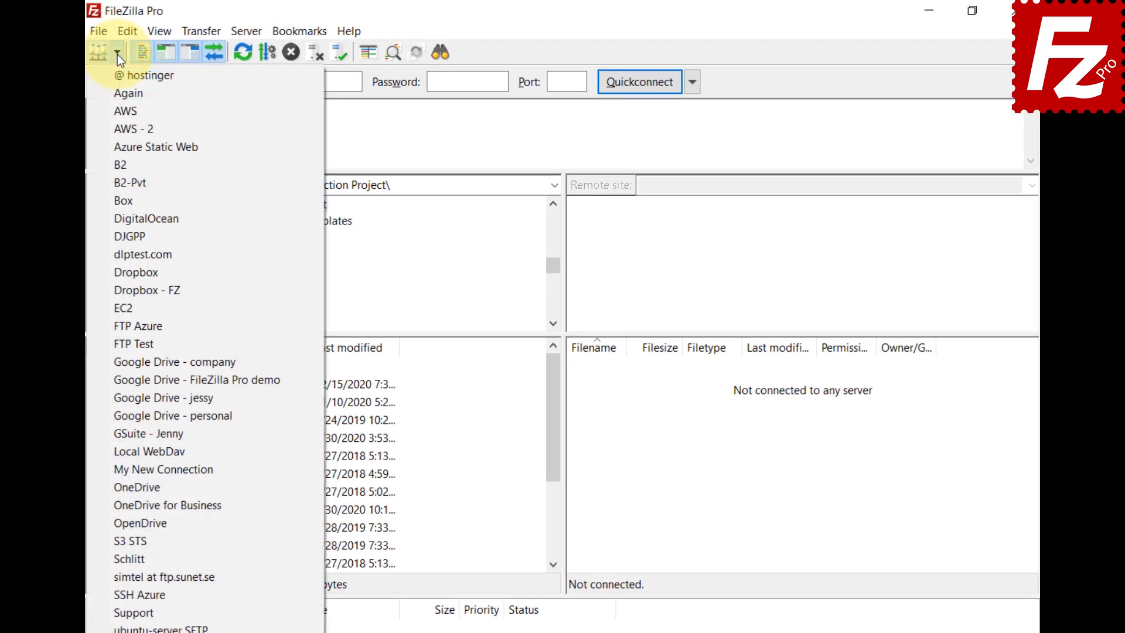
Step: Open the Site Manager and create a new folder named 'Google Drive'
left_click(103, 31)
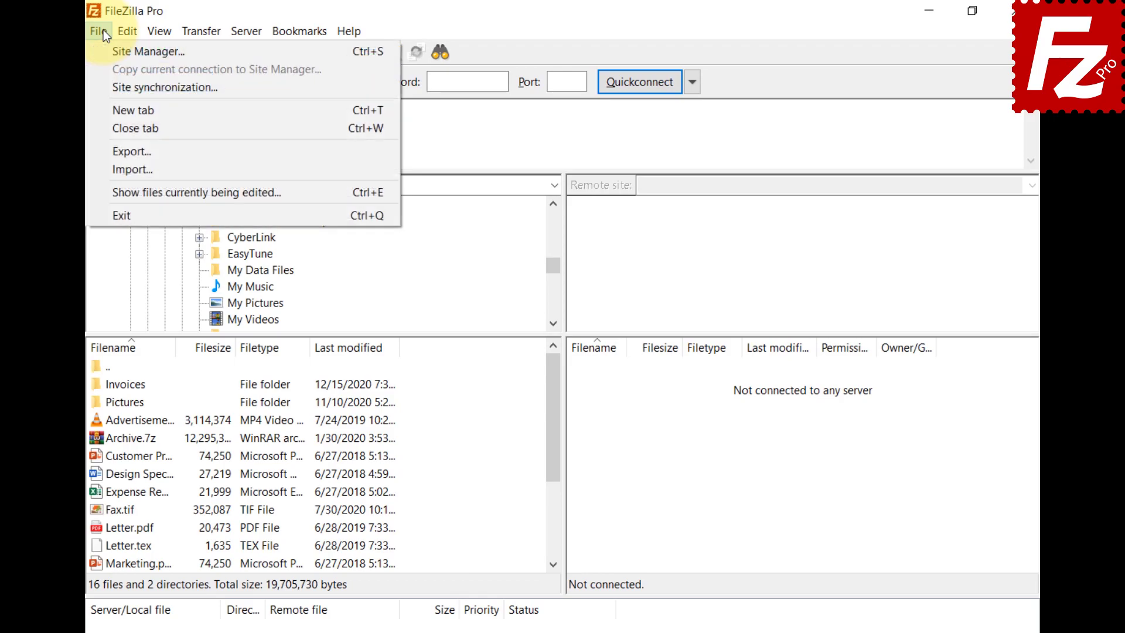
left_click(107, 48)
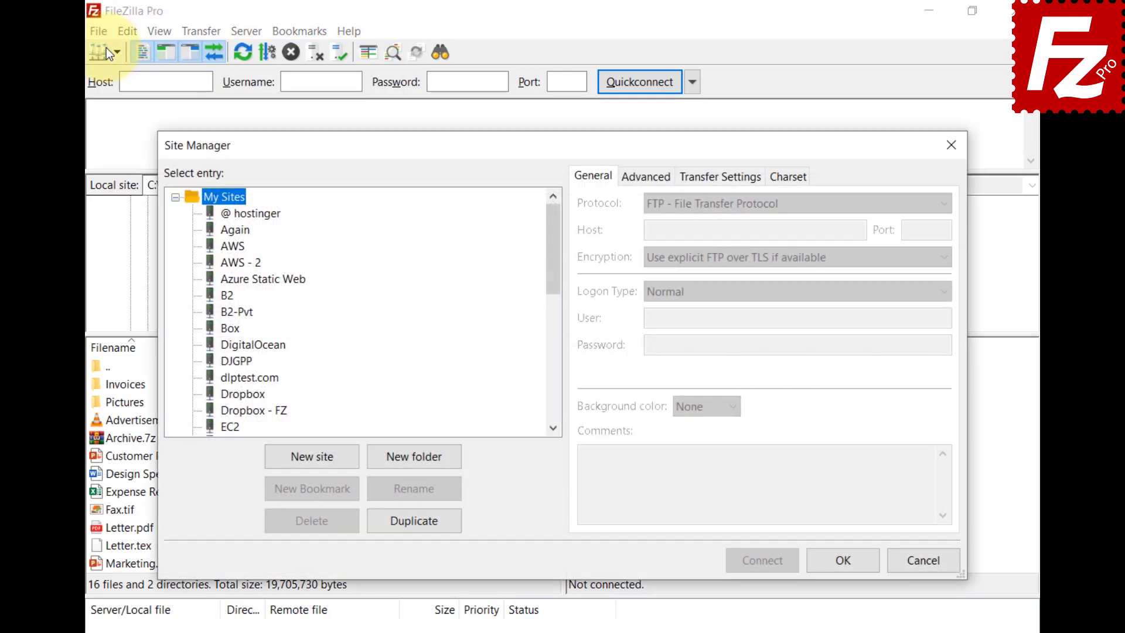
left_click(411, 462)
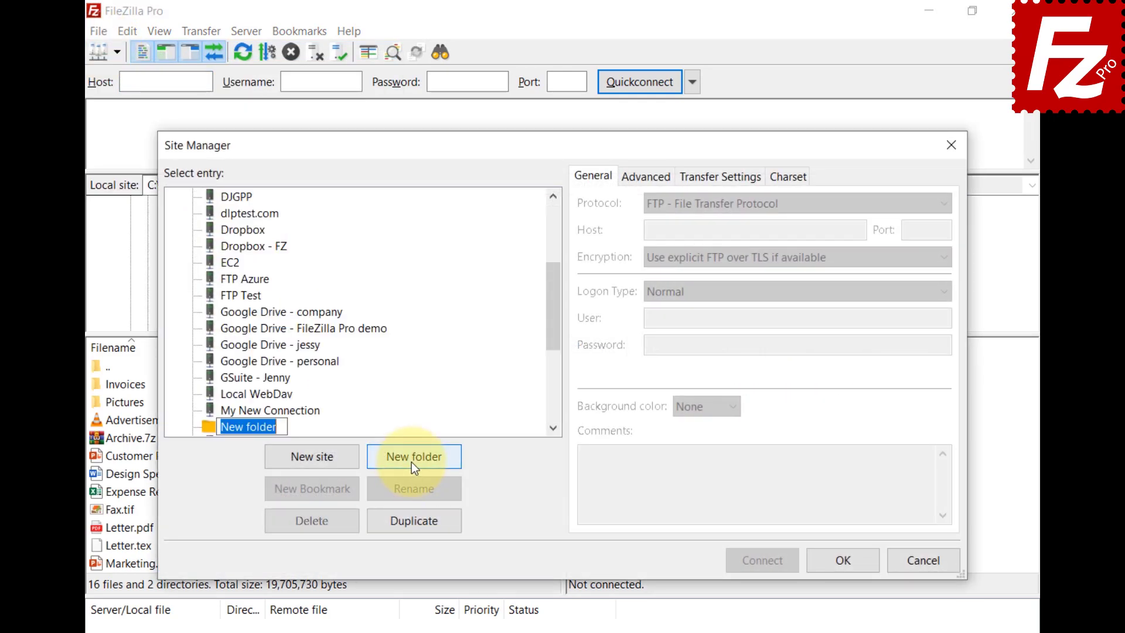
type("Google Drive")
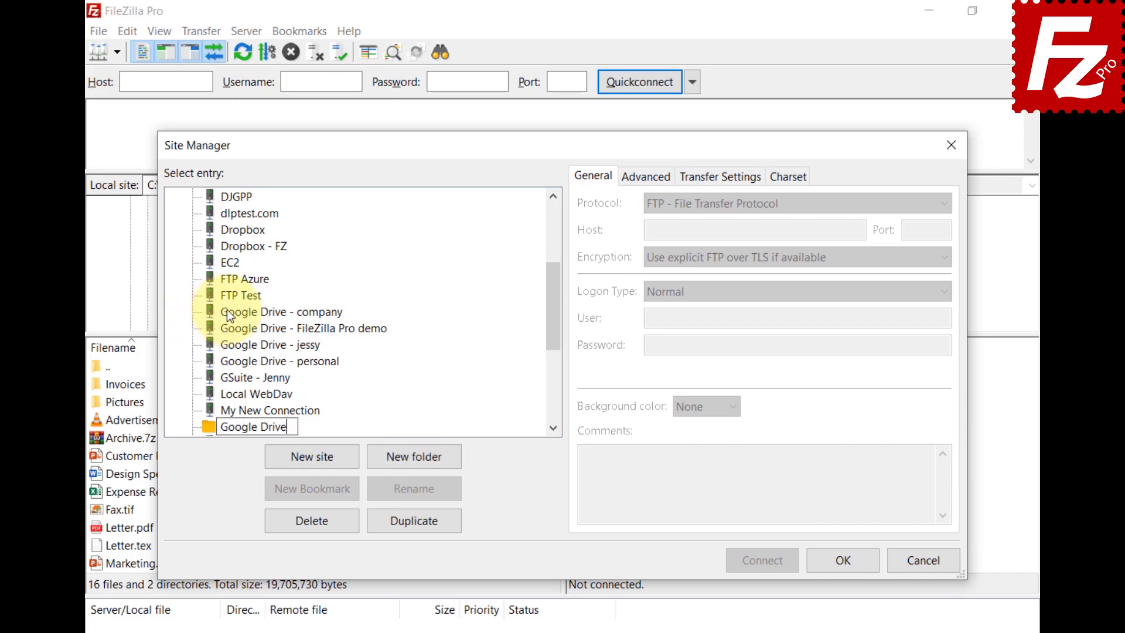
key("Return")
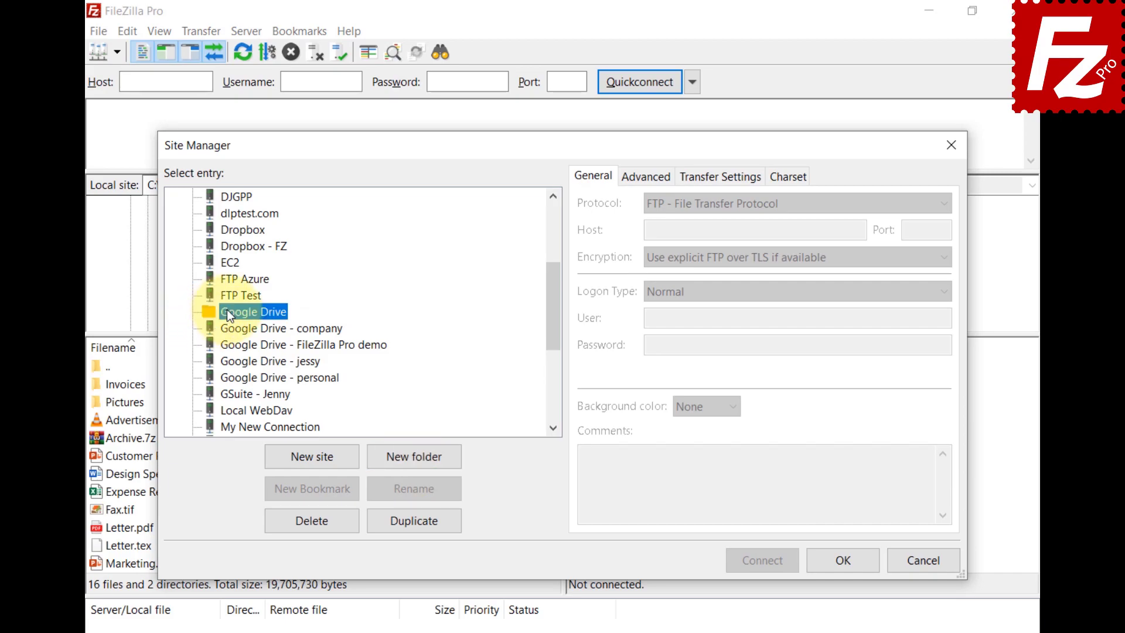
Step: Move the four Google Drive site entries into the Google Drive folder
left_click(238, 326)
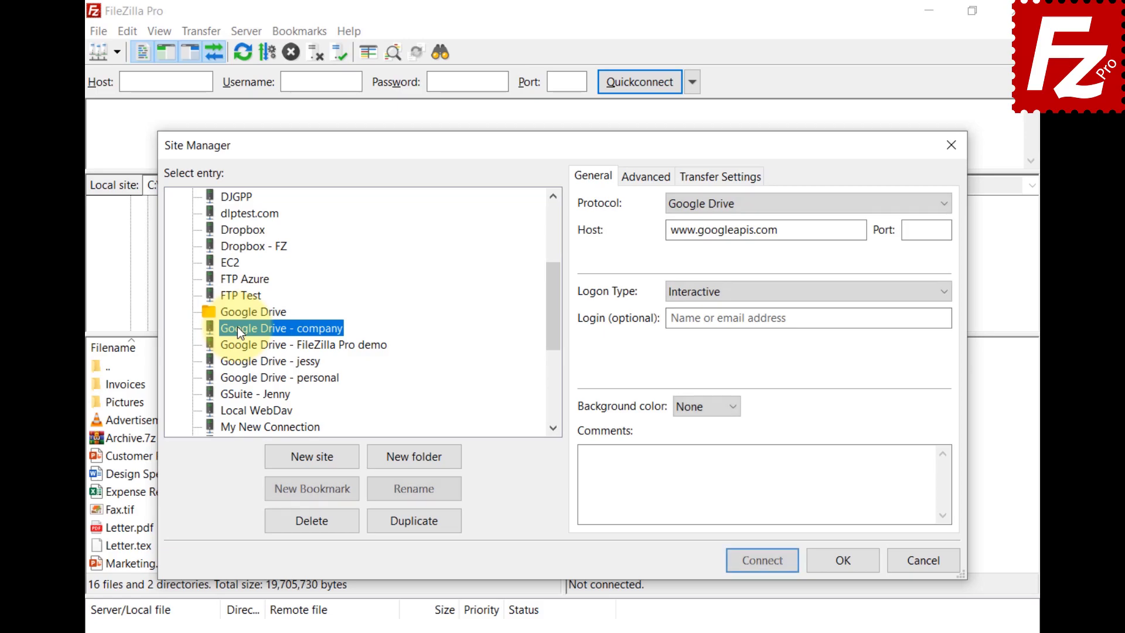
left_click(253, 382, "shift")
left_click_drag(254, 382, 249, 312)
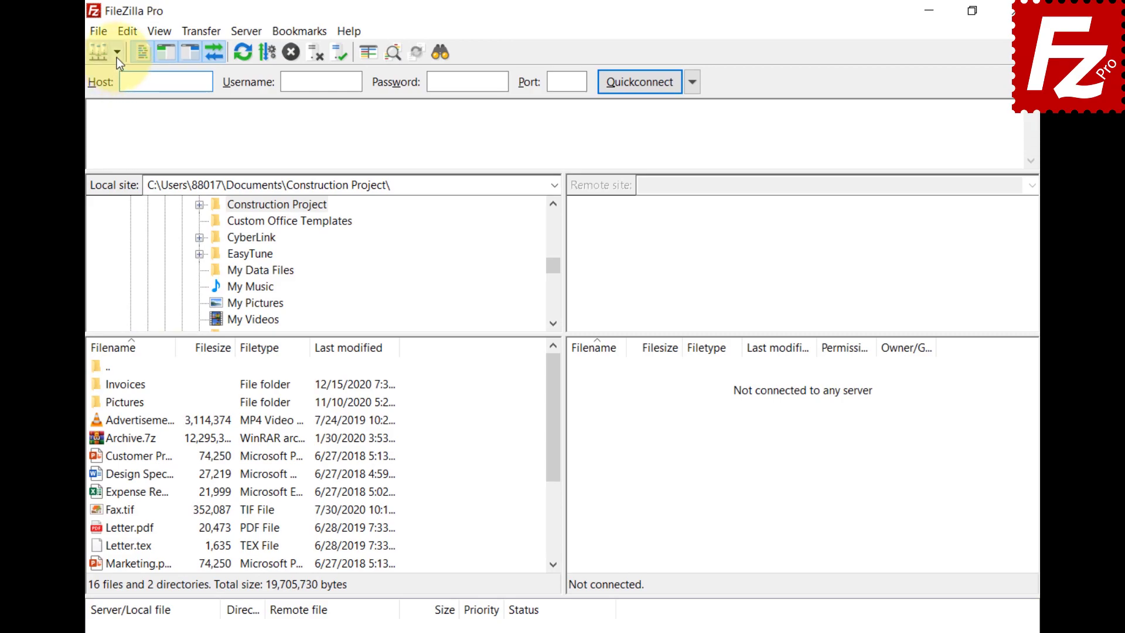
Step: Show the saved-sites list with the Google Drive sites grouped in one submenu
left_click(118, 58)
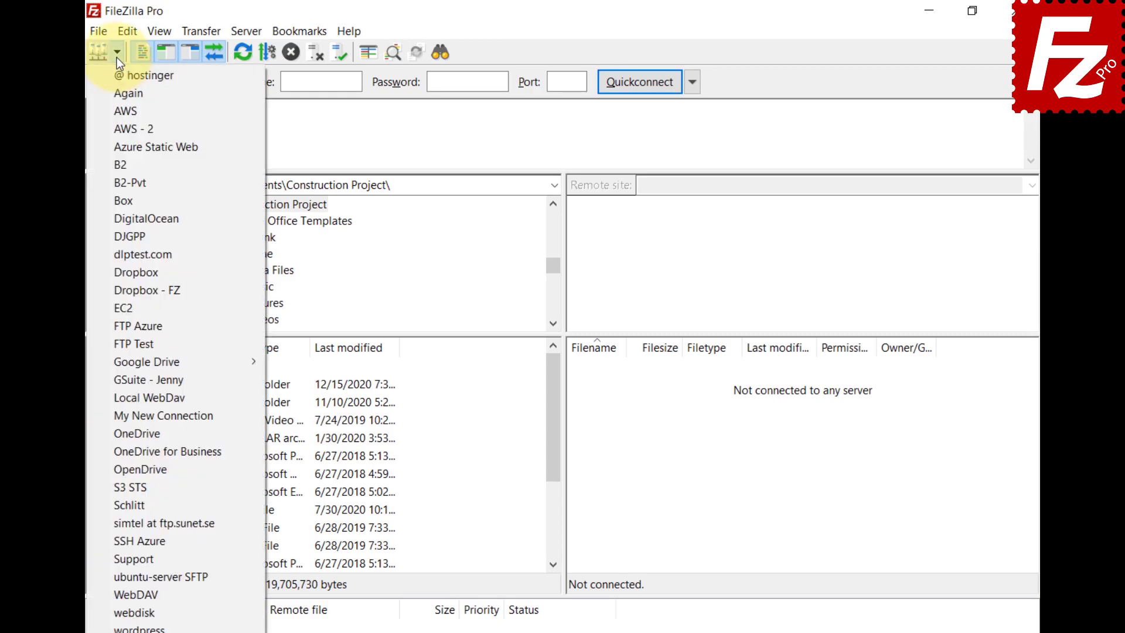
mouse_move(120, 365)
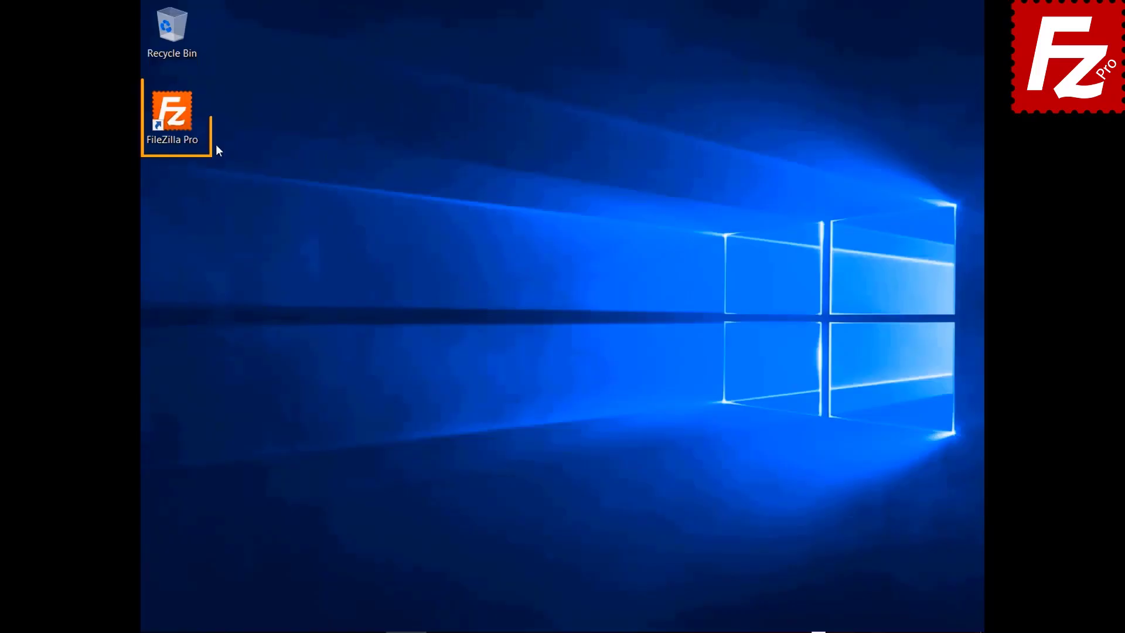
Step: Relaunch FileZilla Pro and connect to the saved FTP Tutorial site
double_click(173, 117)
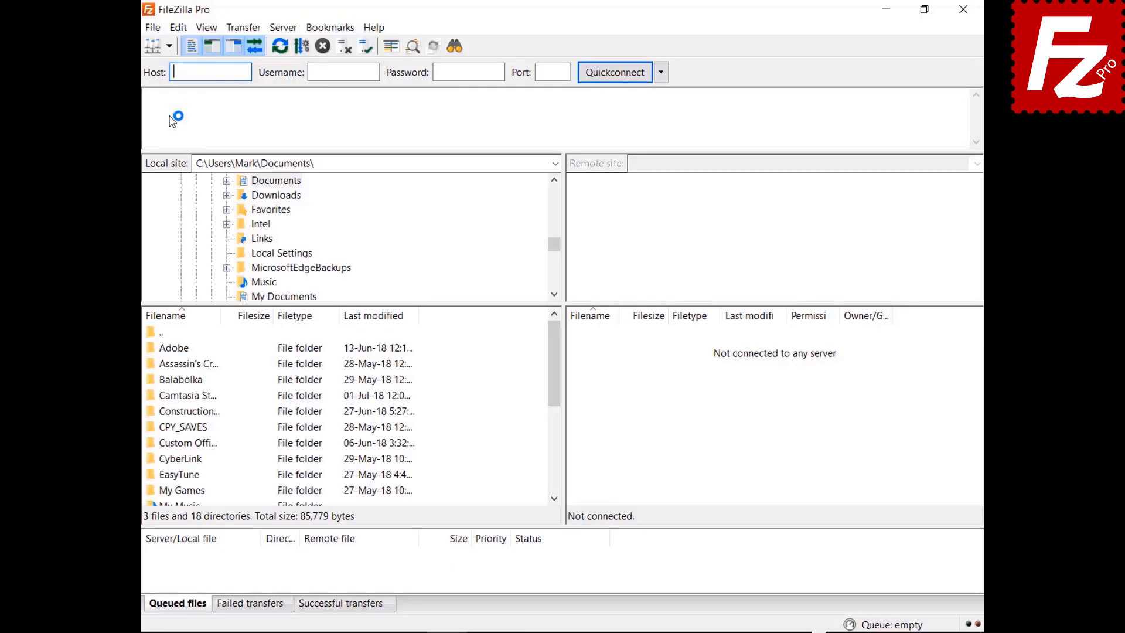
left_click(168, 46)
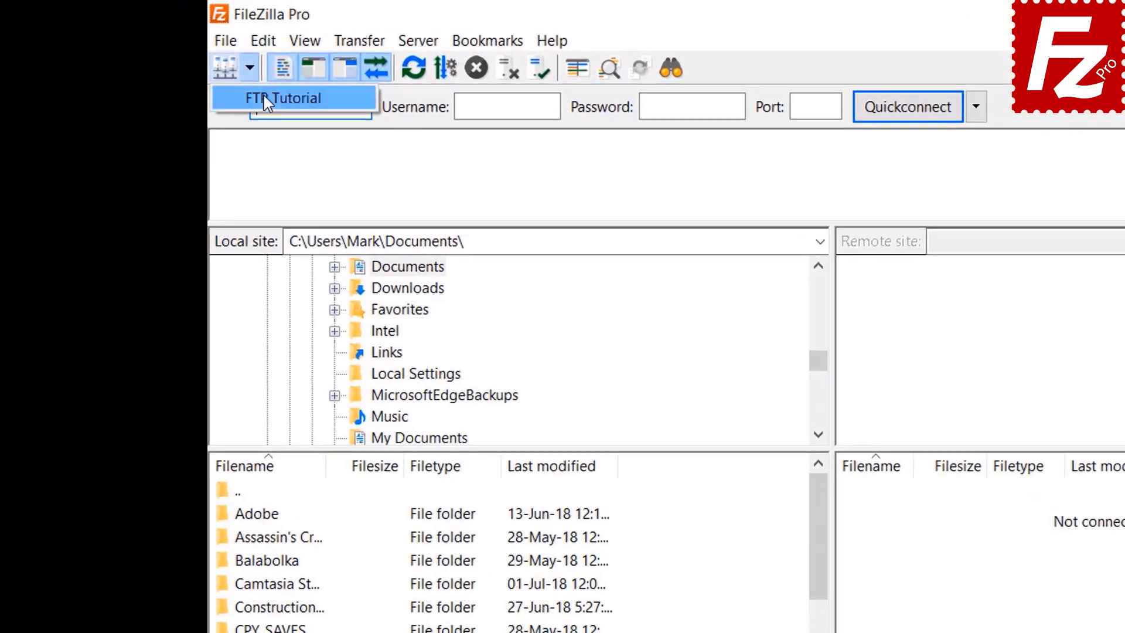
left_click(265, 98)
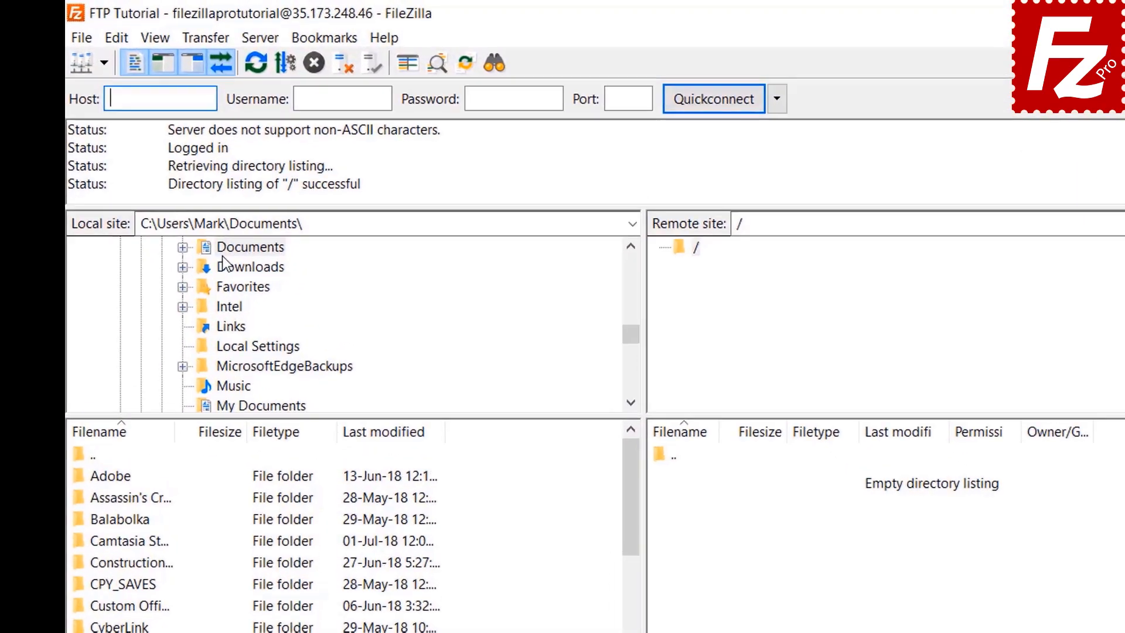
Step: Open the local Documents > Construction Project folder and upload Budget.xlsx
left_click(261, 182)
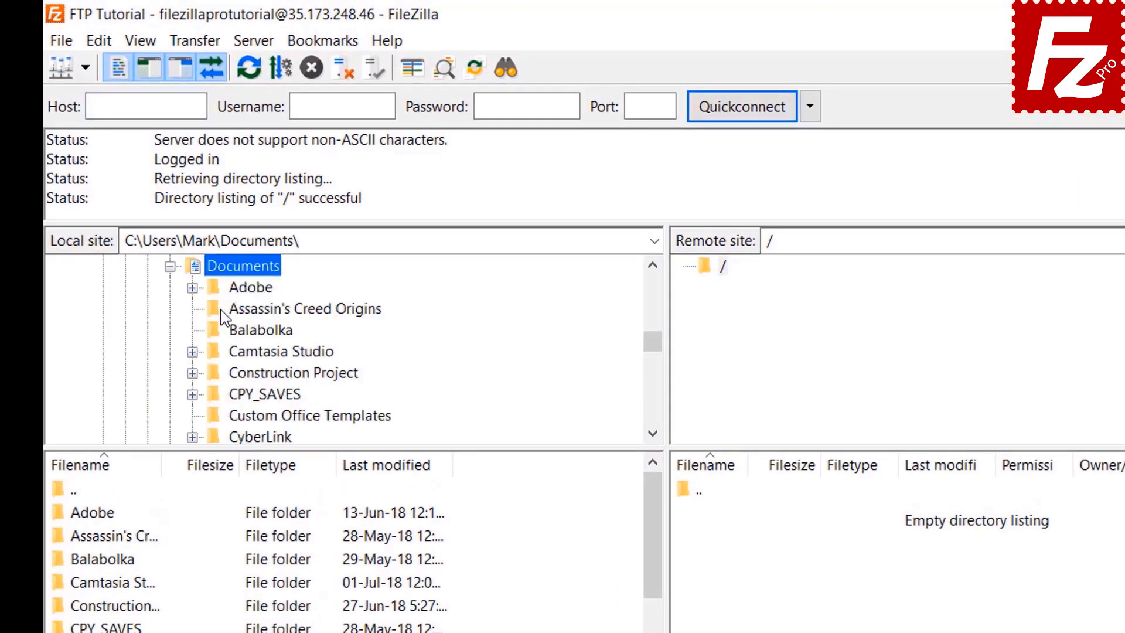
left_click(232, 378)
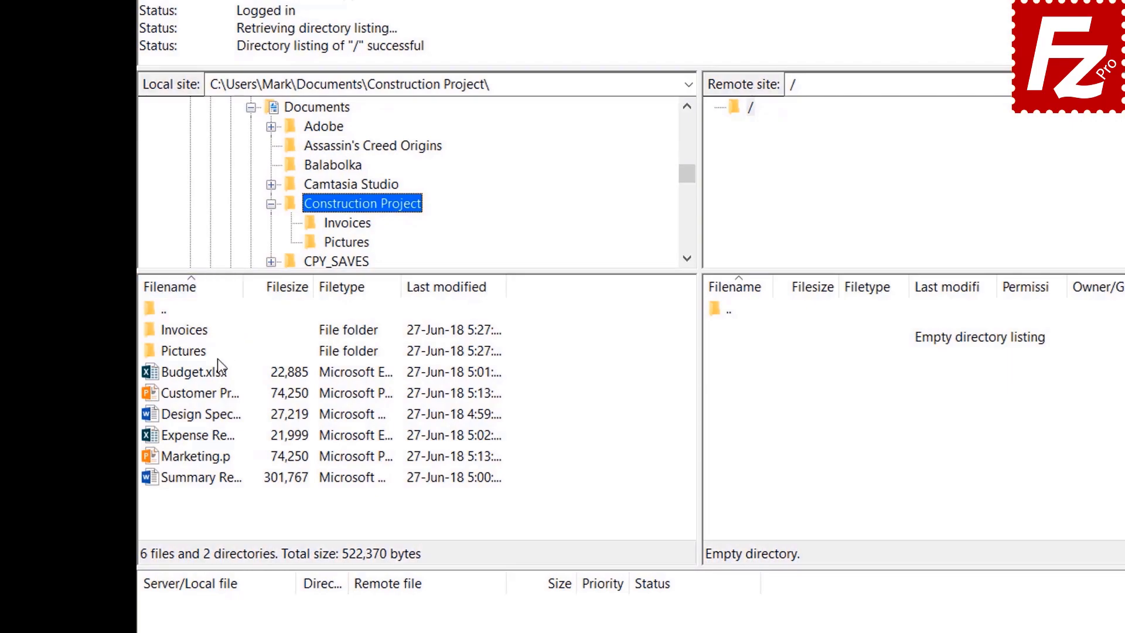
double_click(211, 376)
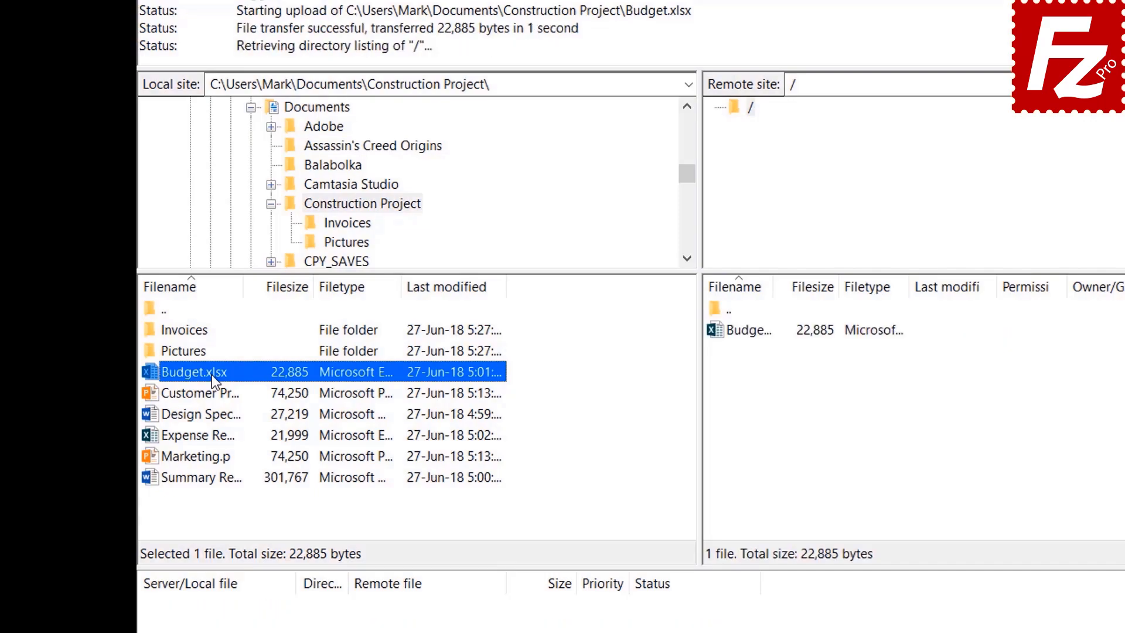
Step: Upload Customer Presentation.pptx using the context-menu Upload command
left_click(212, 392)
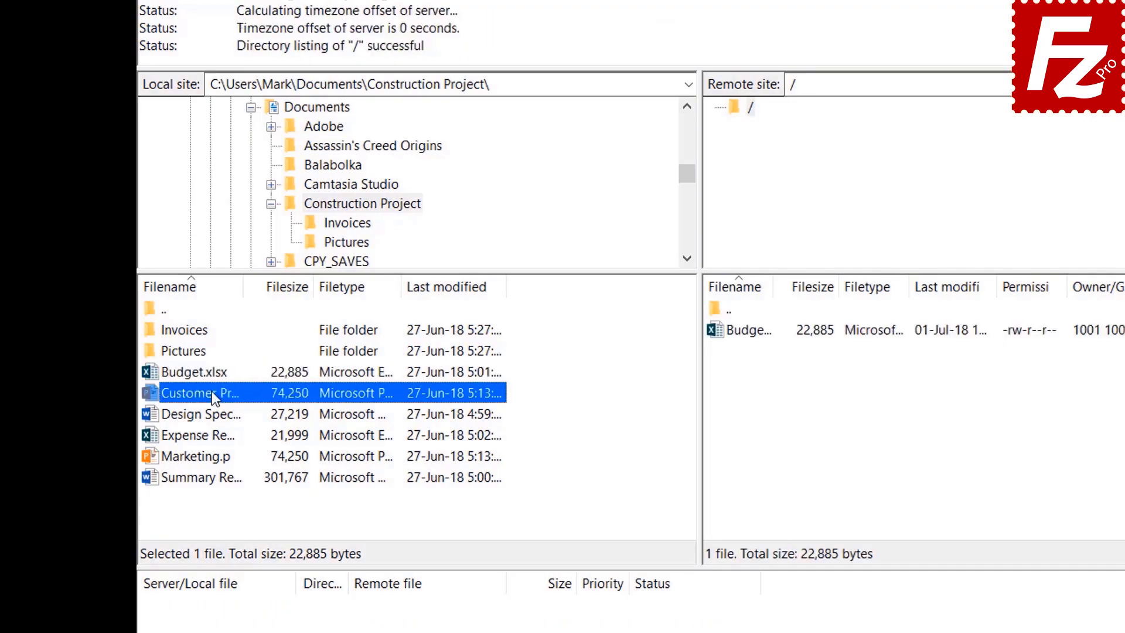
right_click(212, 392)
left_click(245, 399)
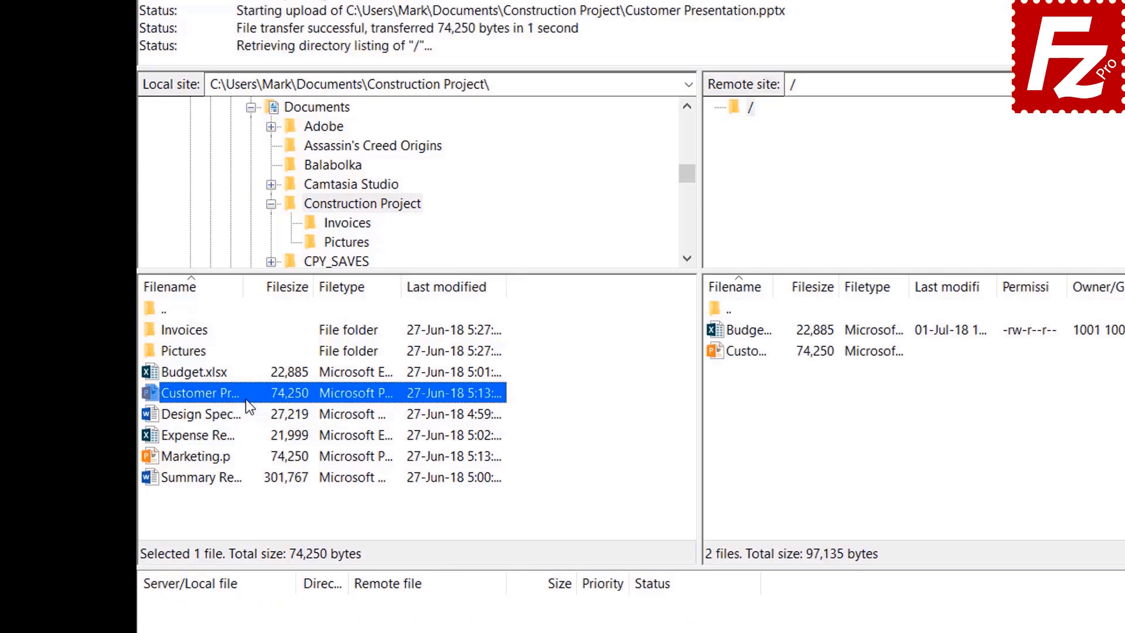
Step: Select the design specs, expense spreadsheet and Marketing.pptx files for upload
left_click(221, 414)
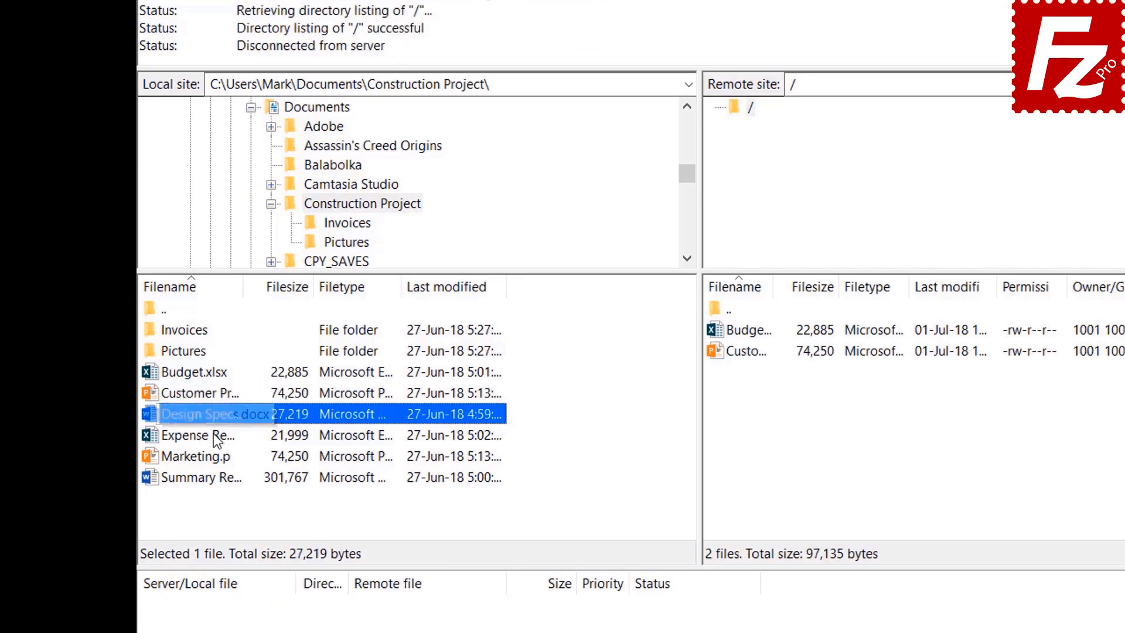
left_click(217, 434, "shift")
left_click(212, 455, "shift")
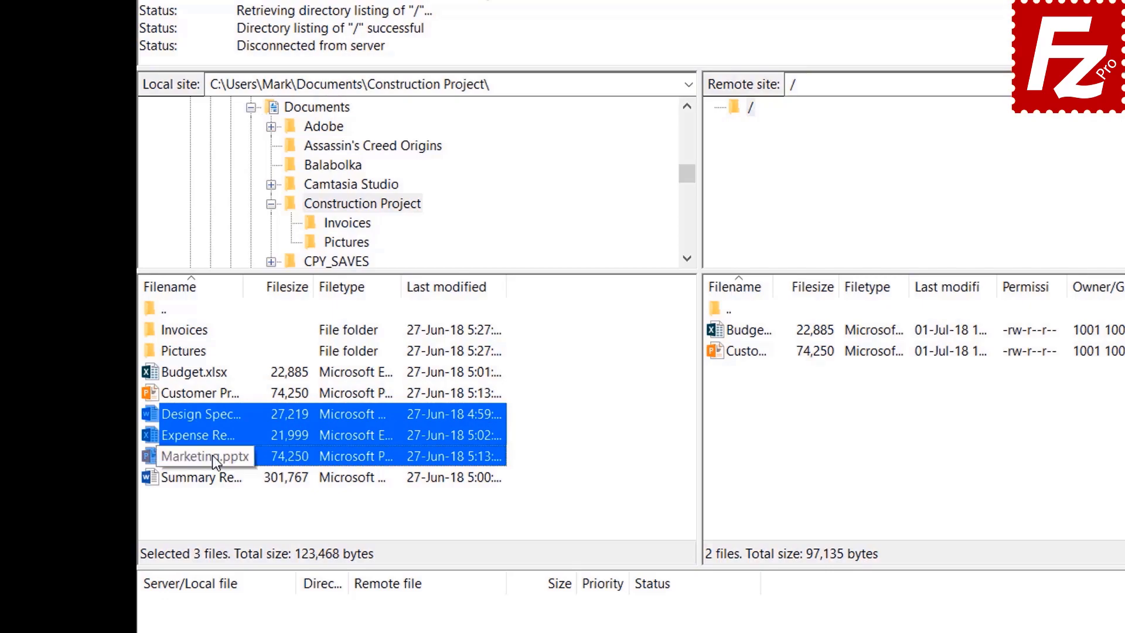
right_click(213, 434)
Step: Upload the three remaining selected documents, bringing the server to five Construction Project files
left_click(242, 445)
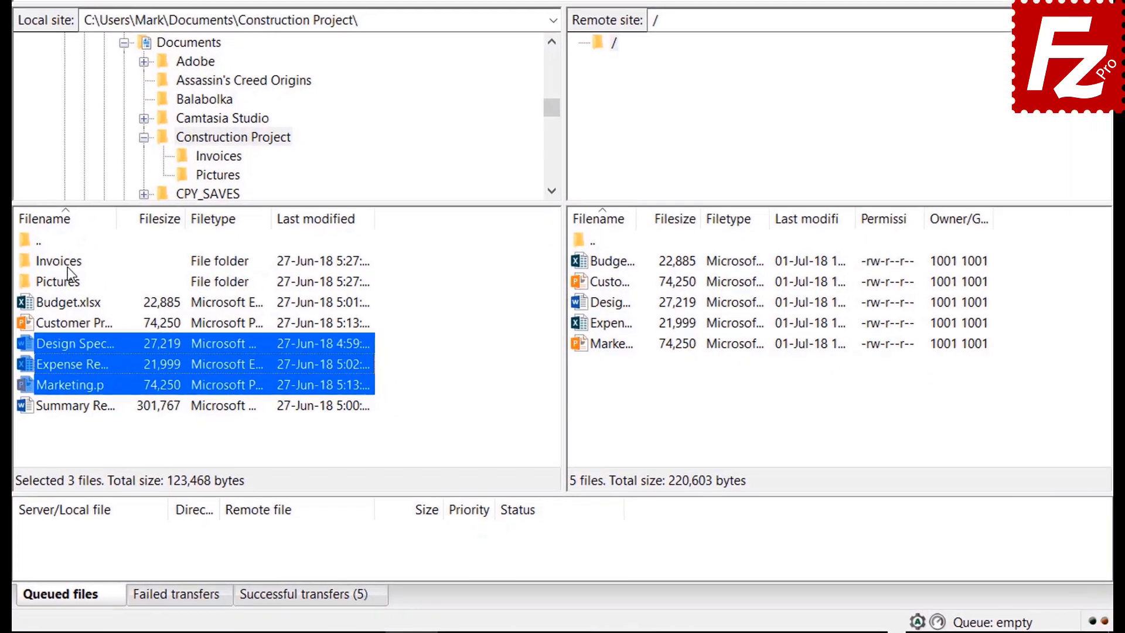
left_click(183, 350)
Step: Queue the Invoices and Pictures folders and Summary Report.docx for upload, then process the queue
right_click(60, 267)
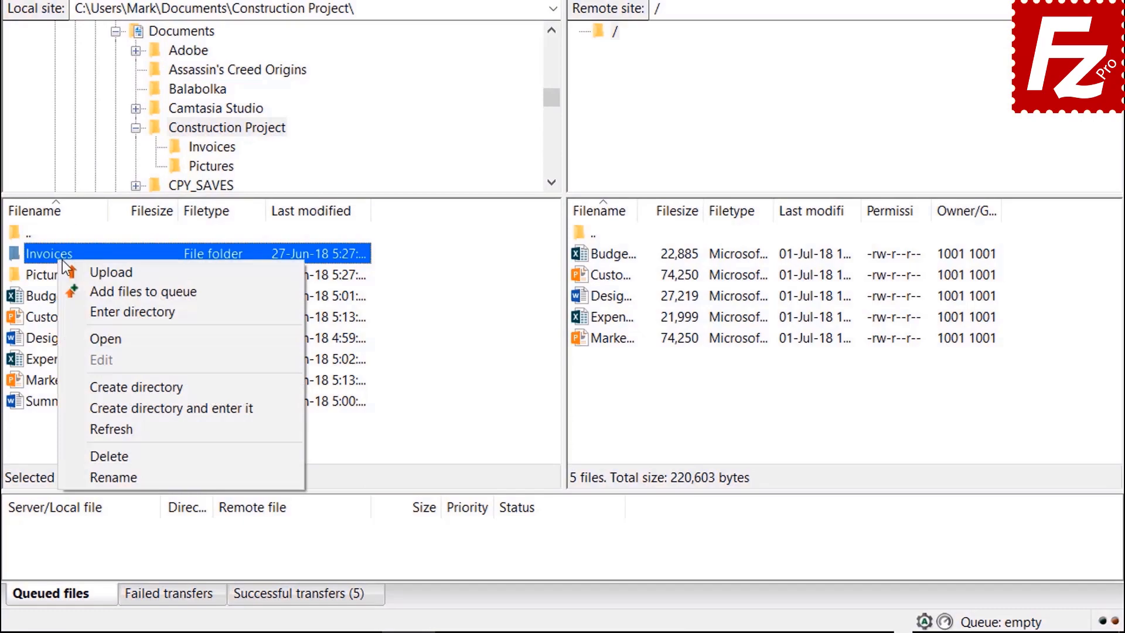
left_click(91, 287)
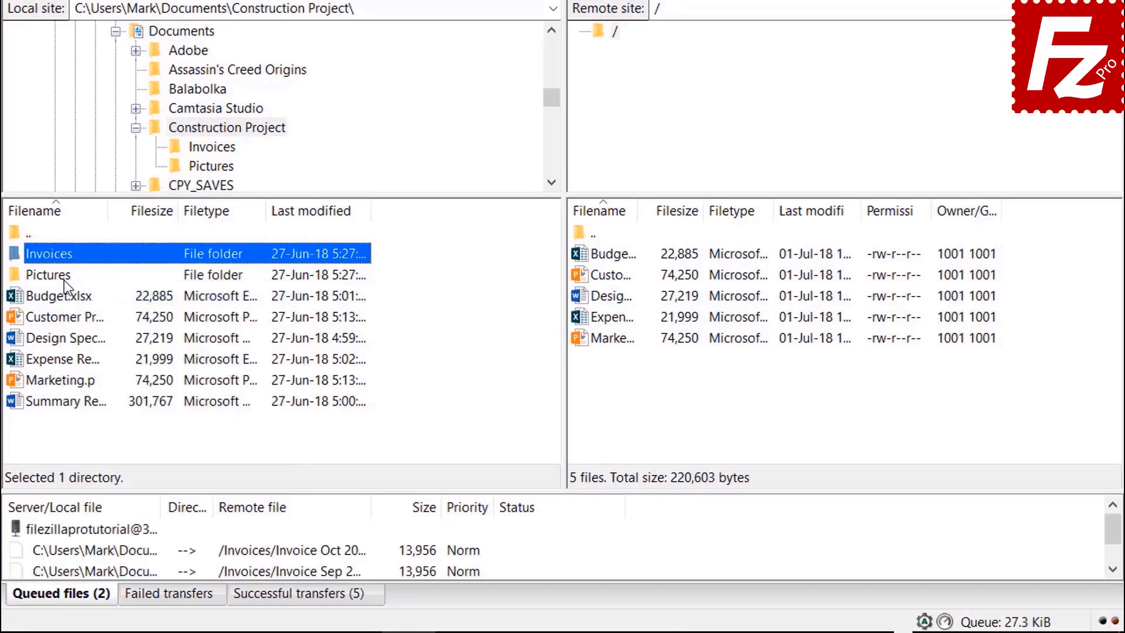
right_click(66, 279)
left_click(99, 309)
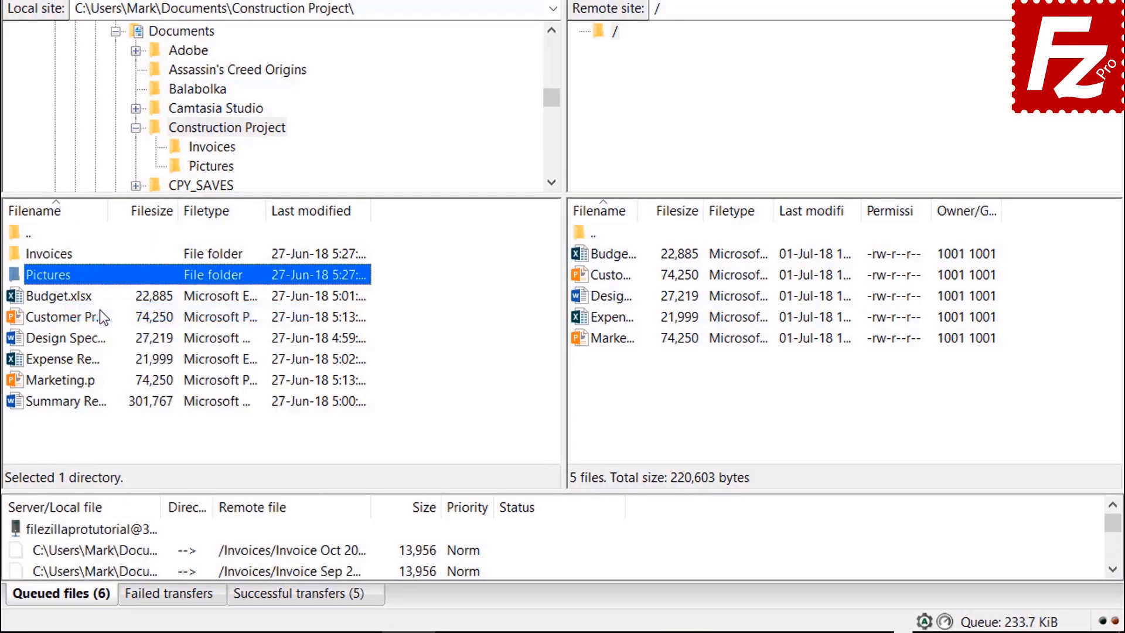
left_click(85, 404)
right_click(85, 404)
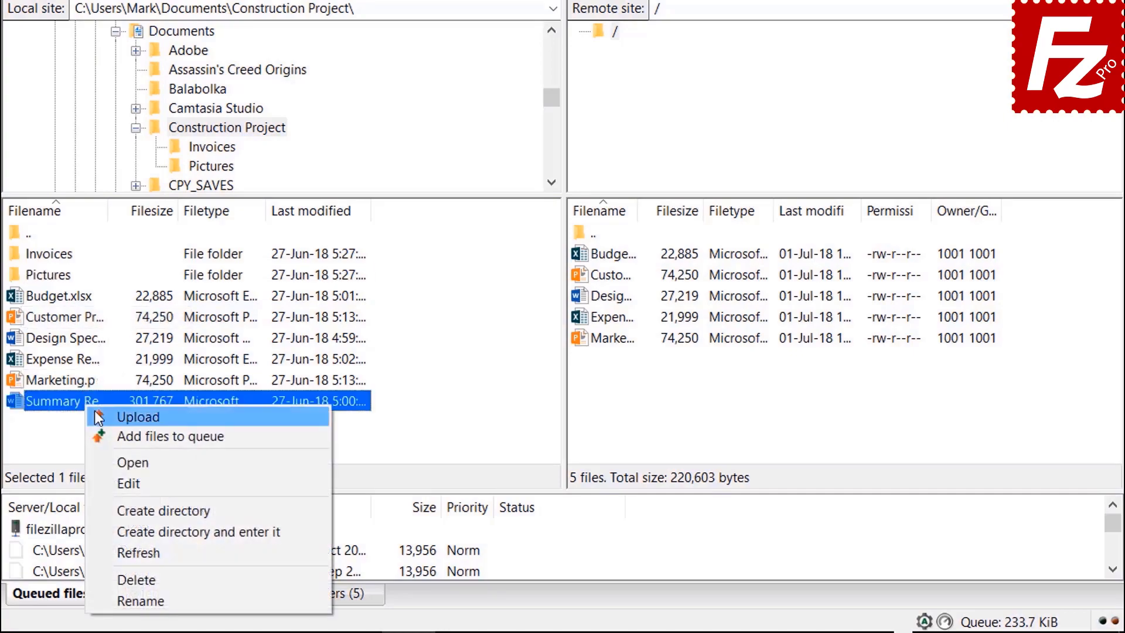
left_click(119, 440)
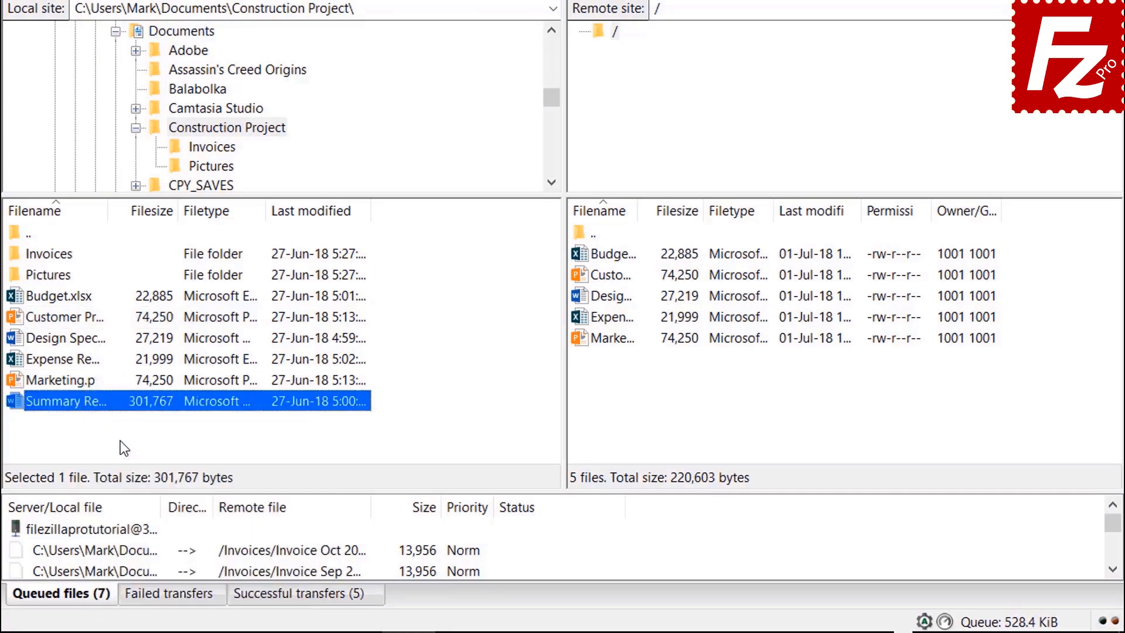
right_click(119, 530)
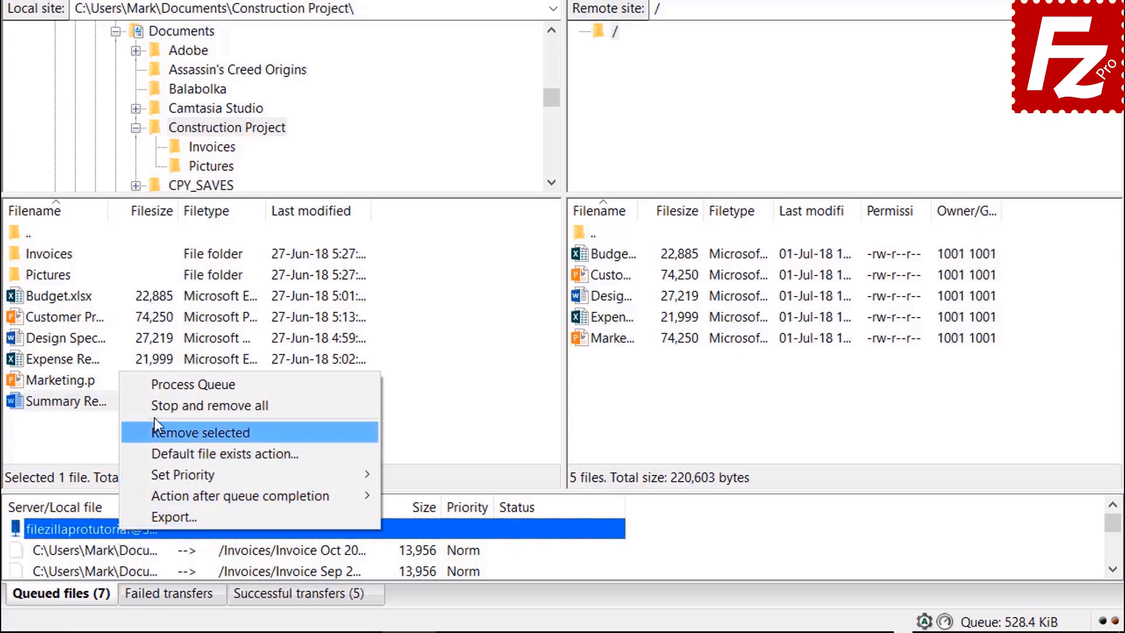
left_click(159, 388)
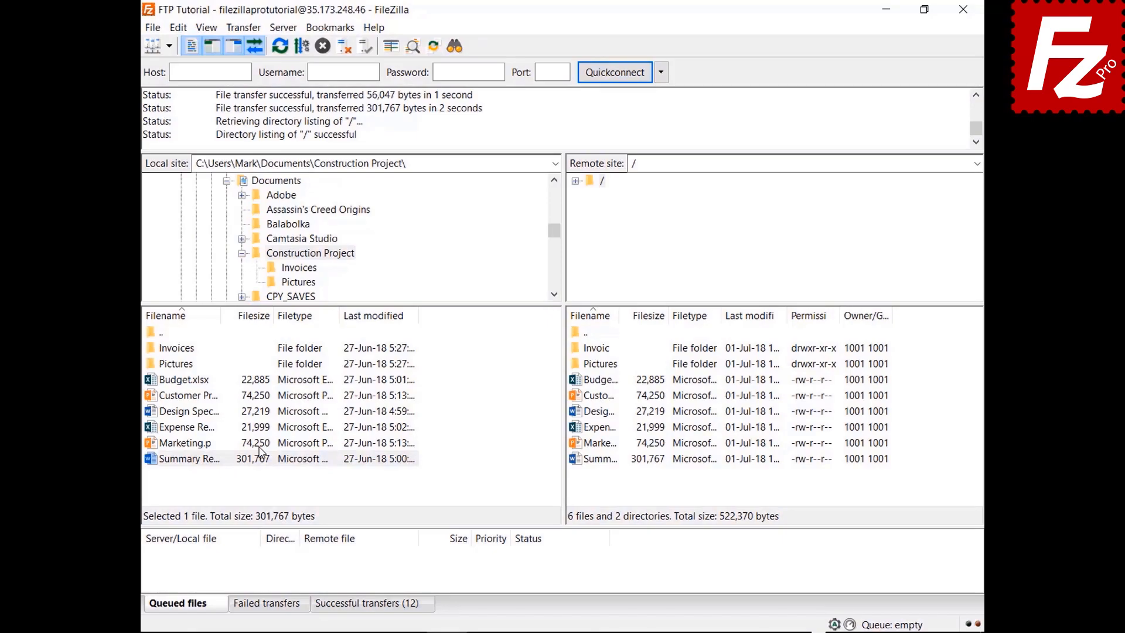
Step: Create a new 'Backup' folder inside local Documents and open it
left_click(241, 253)
left_click(276, 180)
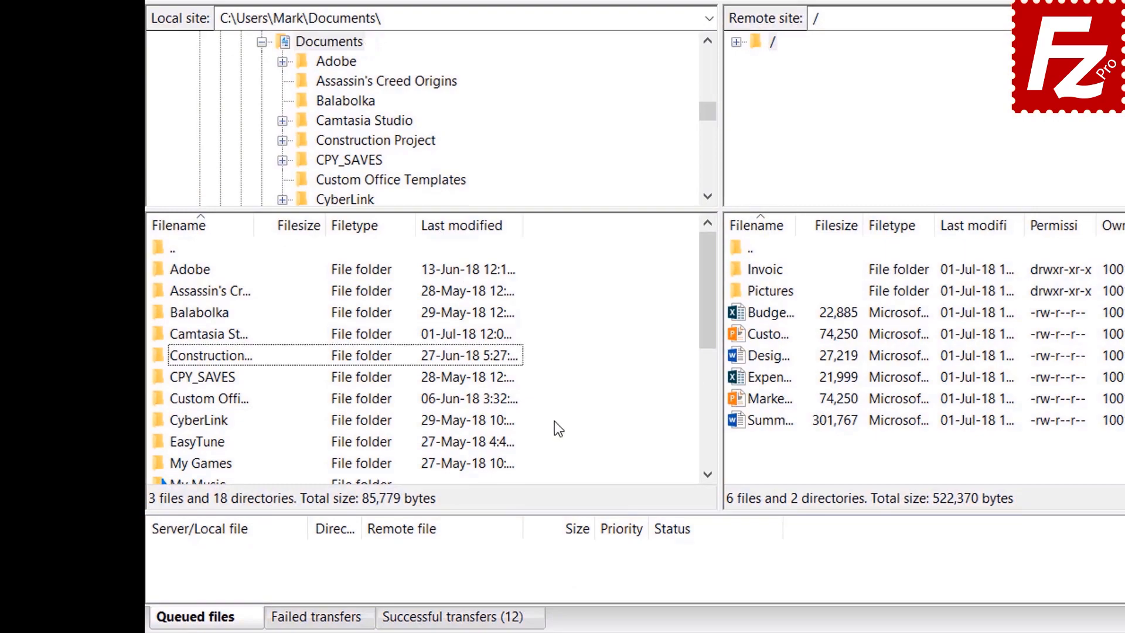
right_click(557, 523)
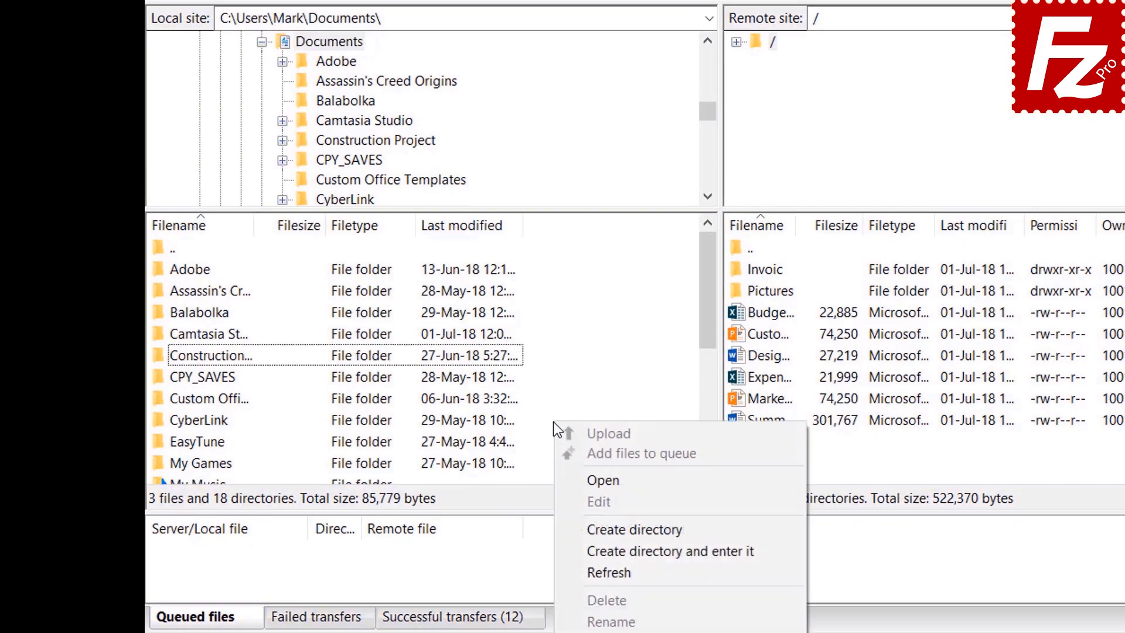
left_click(611, 548)
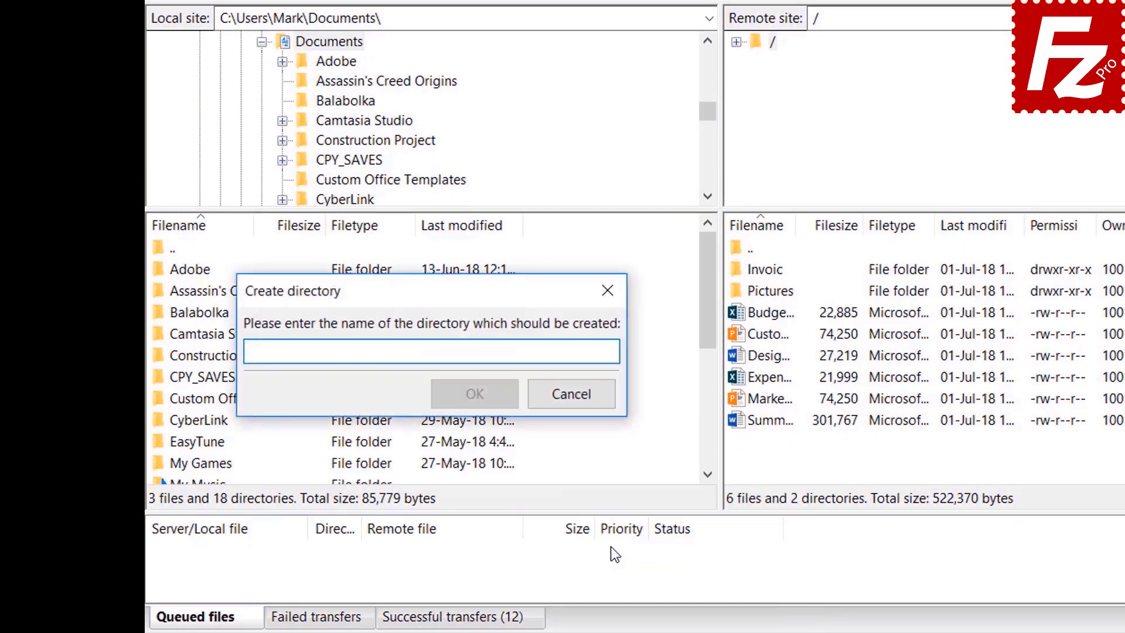
type("Backup")
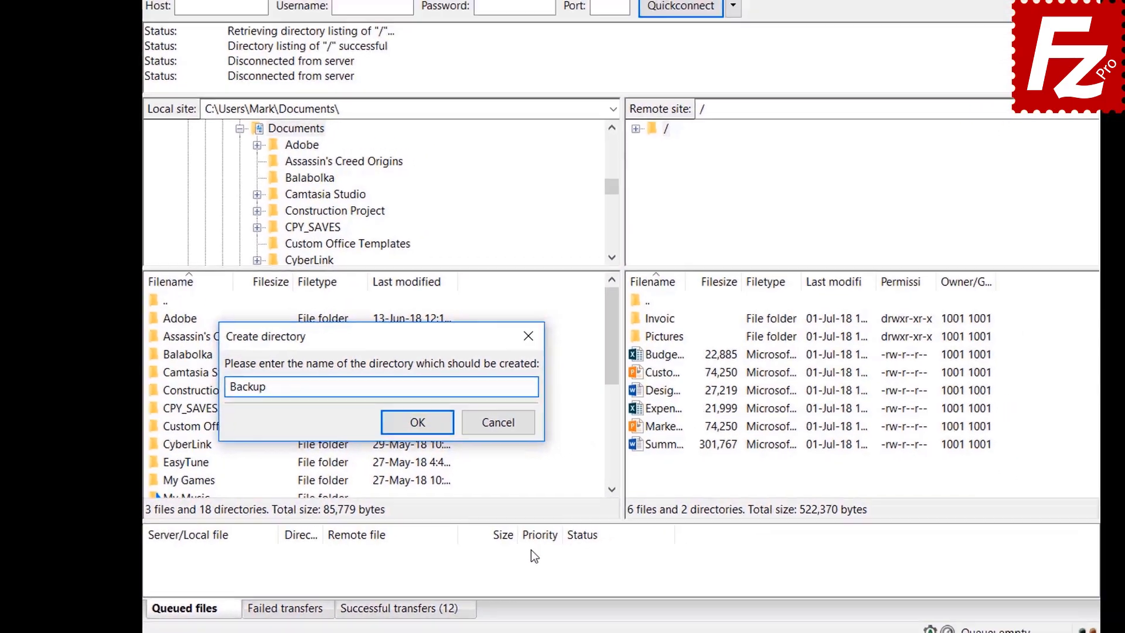
key("Return")
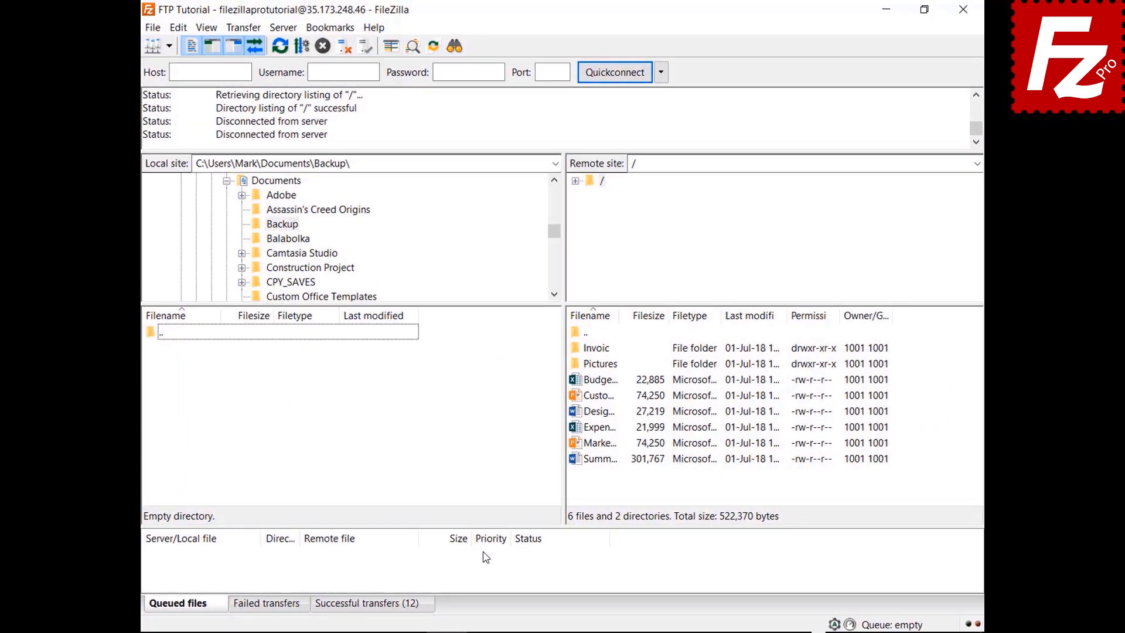
Step: Download Budget.xlsx plus the customer, design, expense and marketing files into Backup
double_click(608, 381)
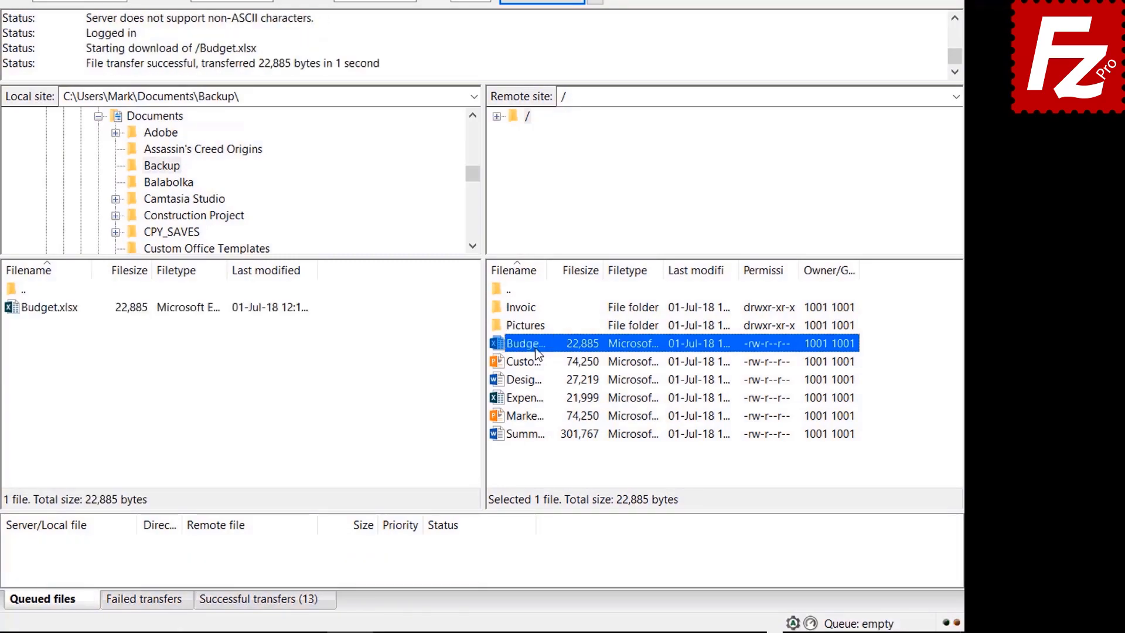
left_click(535, 360)
left_click(533, 381, "ctrl")
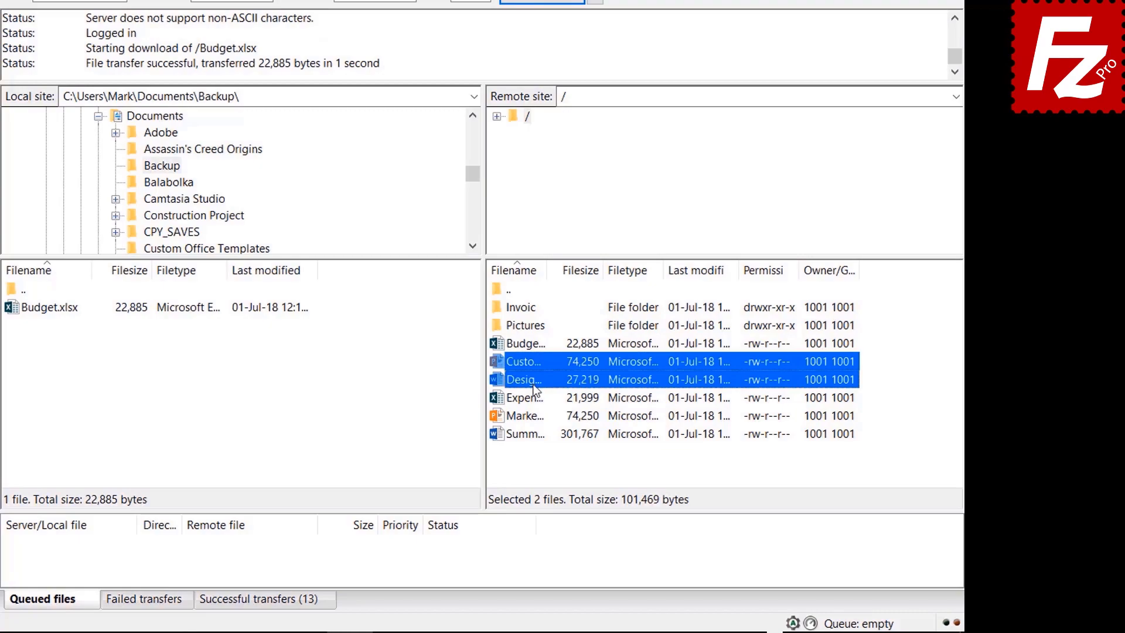
left_click(534, 398, "ctrl")
left_click(534, 414, "ctrl")
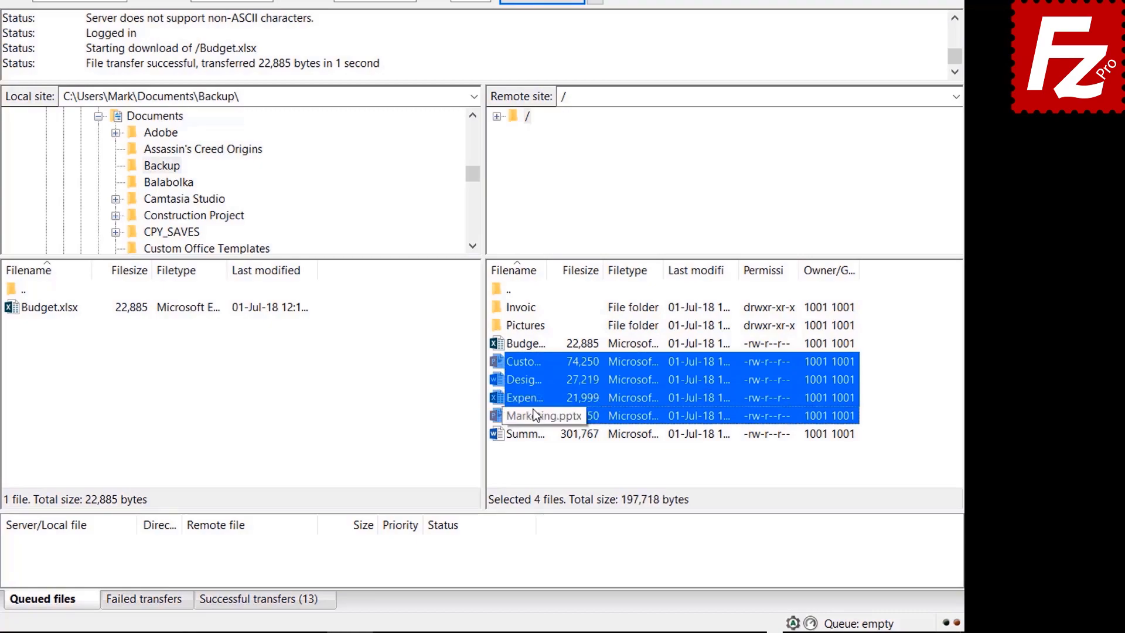
right_click(532, 411)
left_click(566, 419)
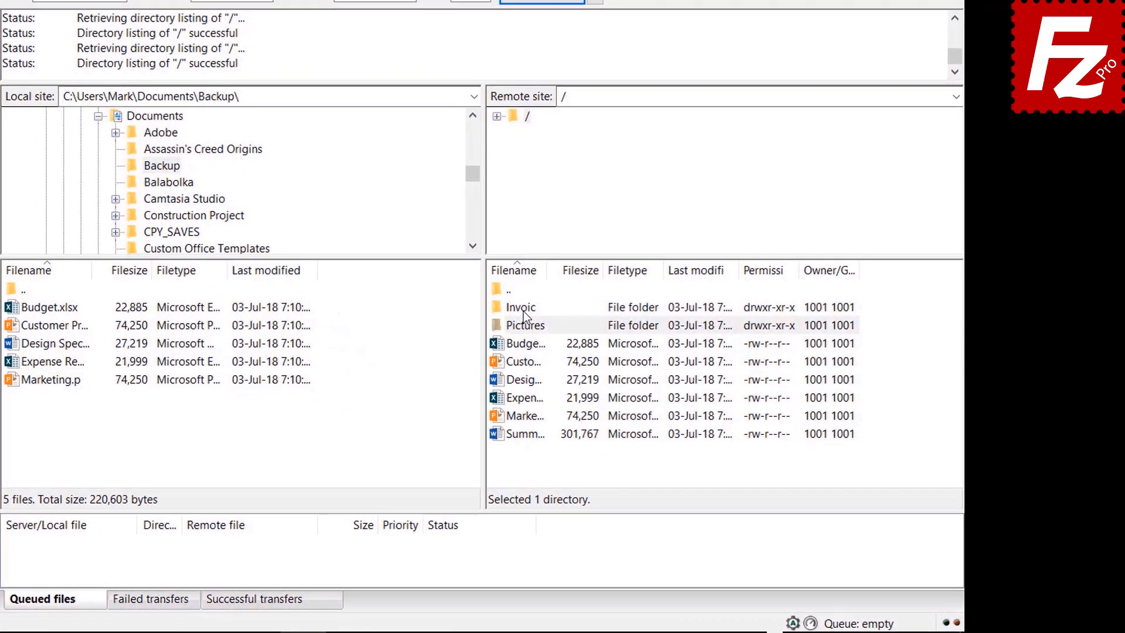
Step: Queue the server's Invoices and Pictures folders and summary document for download, then process the queue
right_click(602, 351)
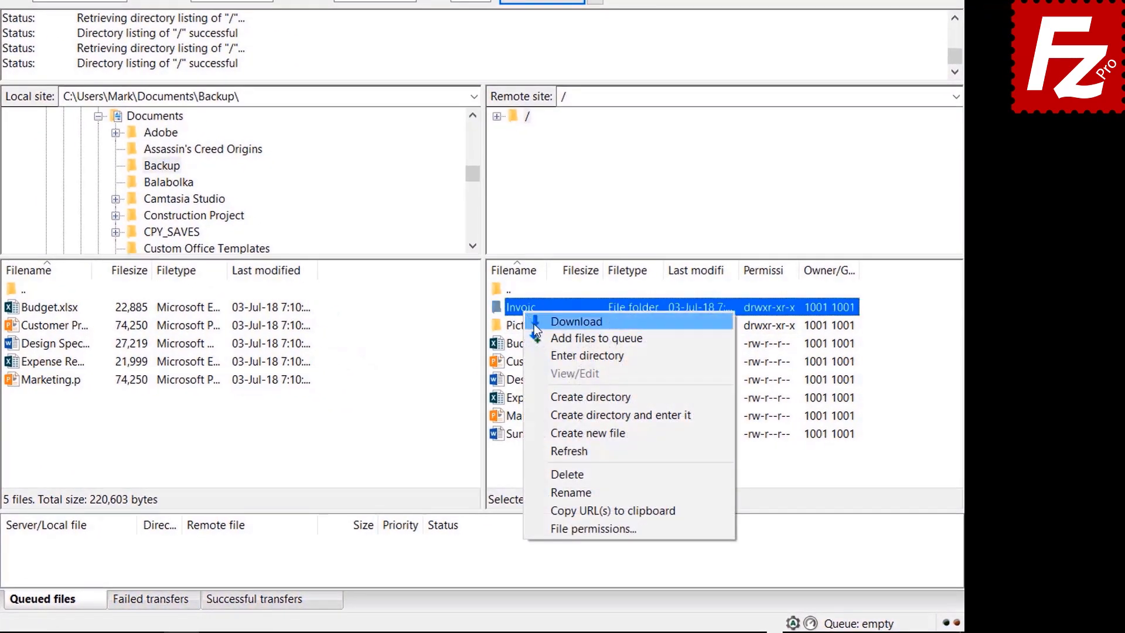
left_click(543, 336)
left_click(525, 327)
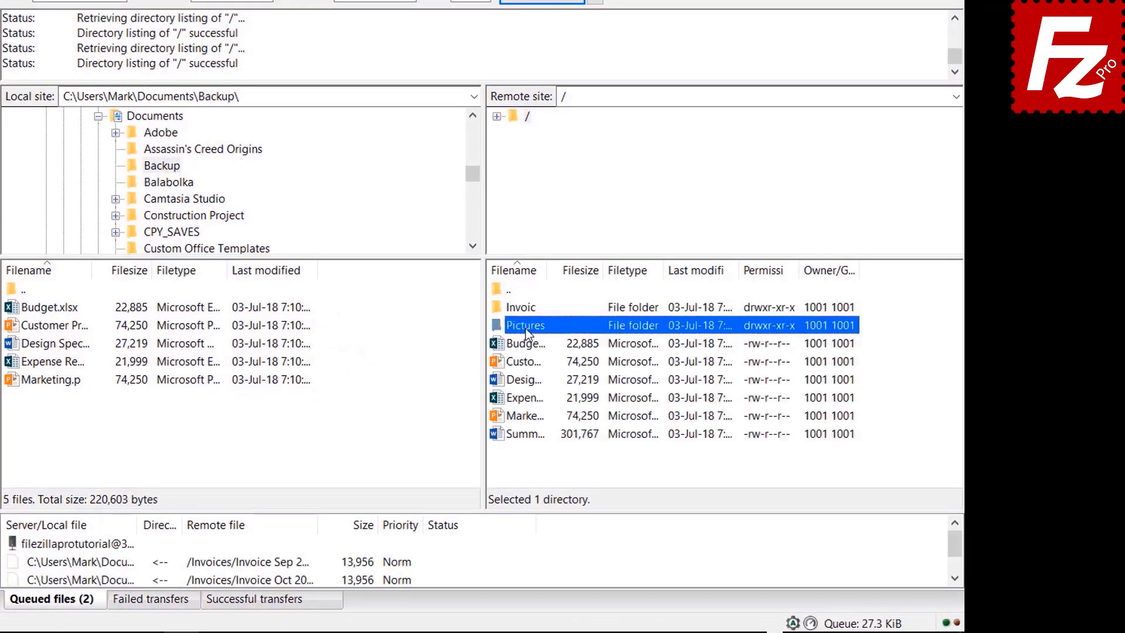
right_click(525, 328)
left_click(550, 354)
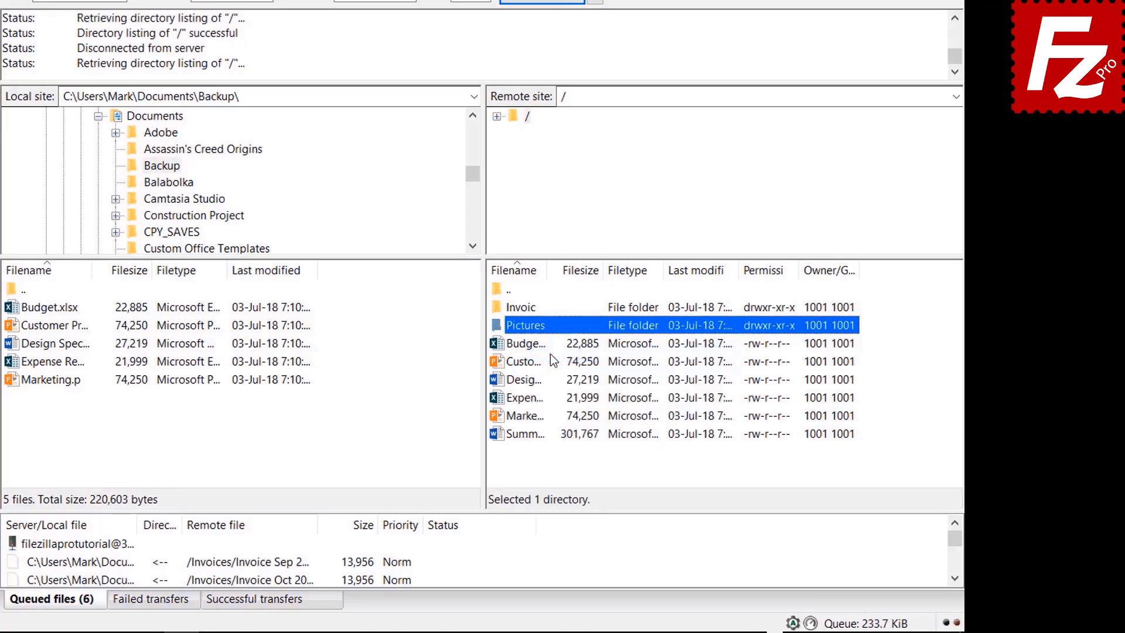
right_click(540, 434)
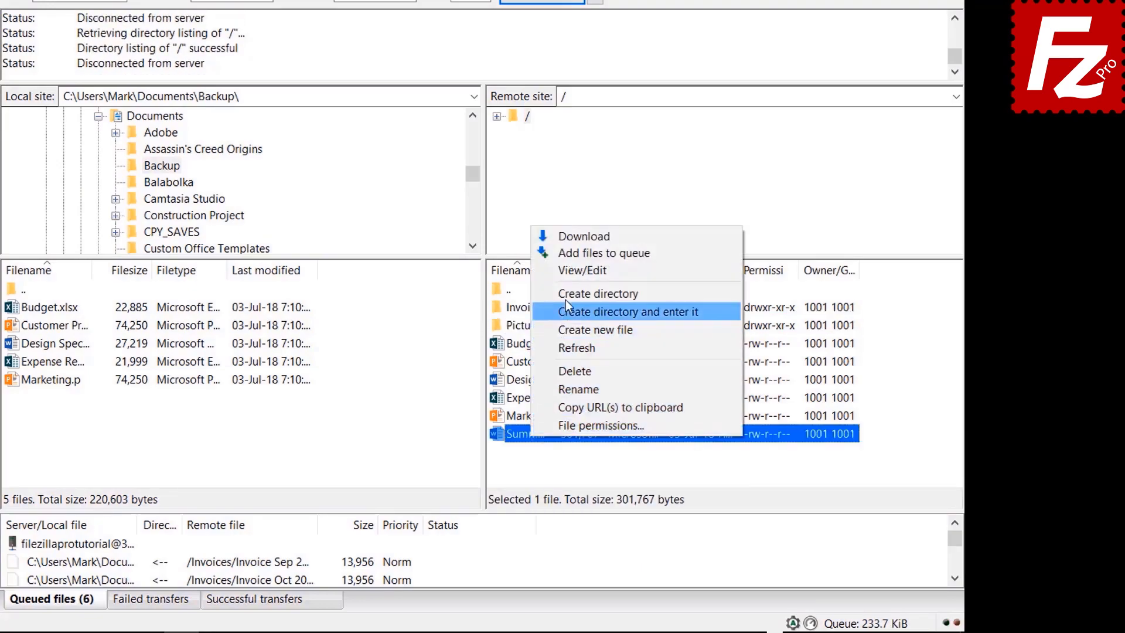
left_click(567, 253)
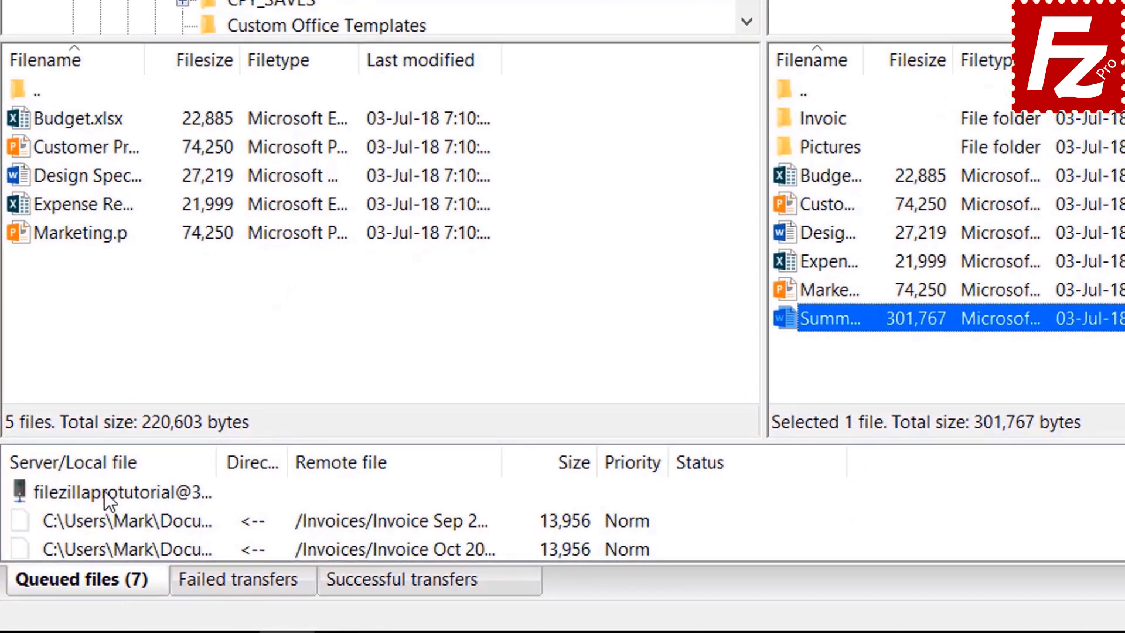
right_click(104, 490)
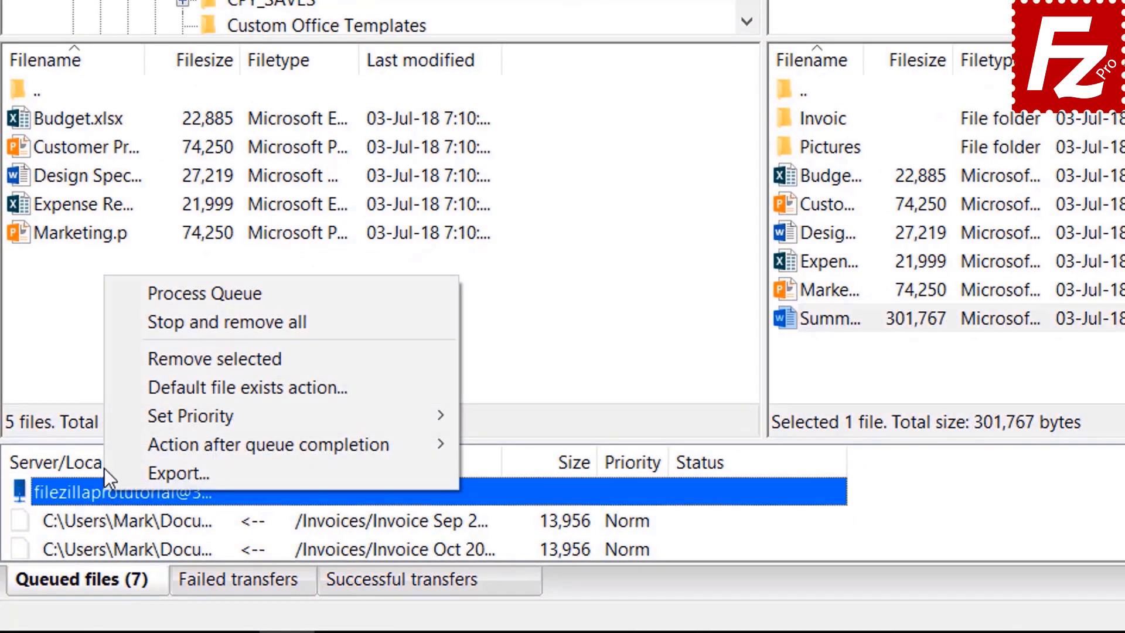
left_click(161, 292)
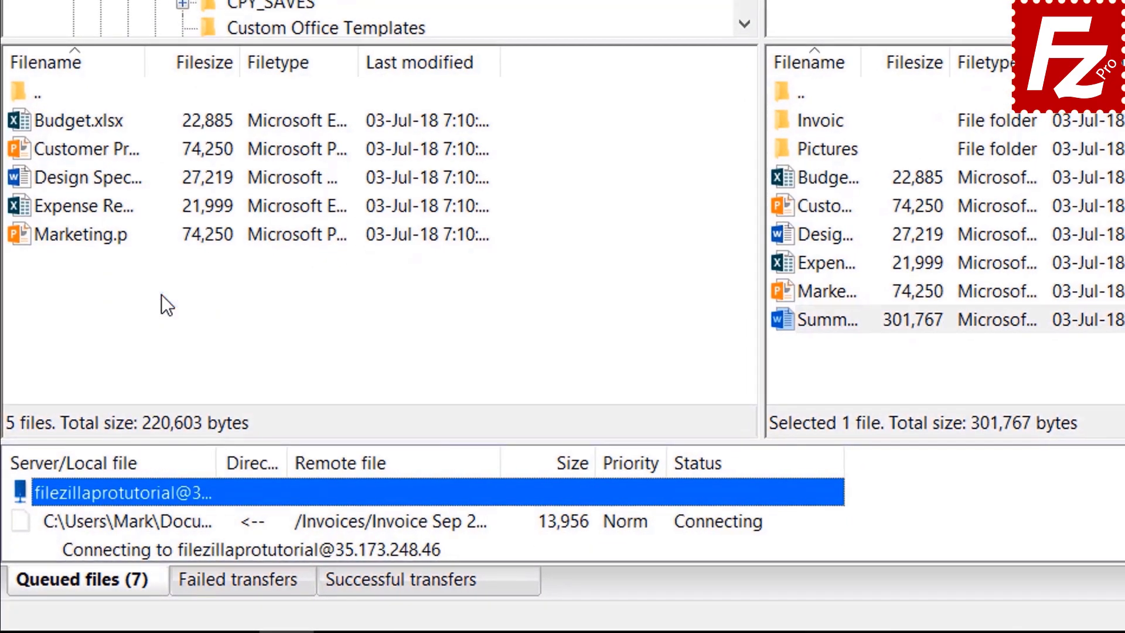
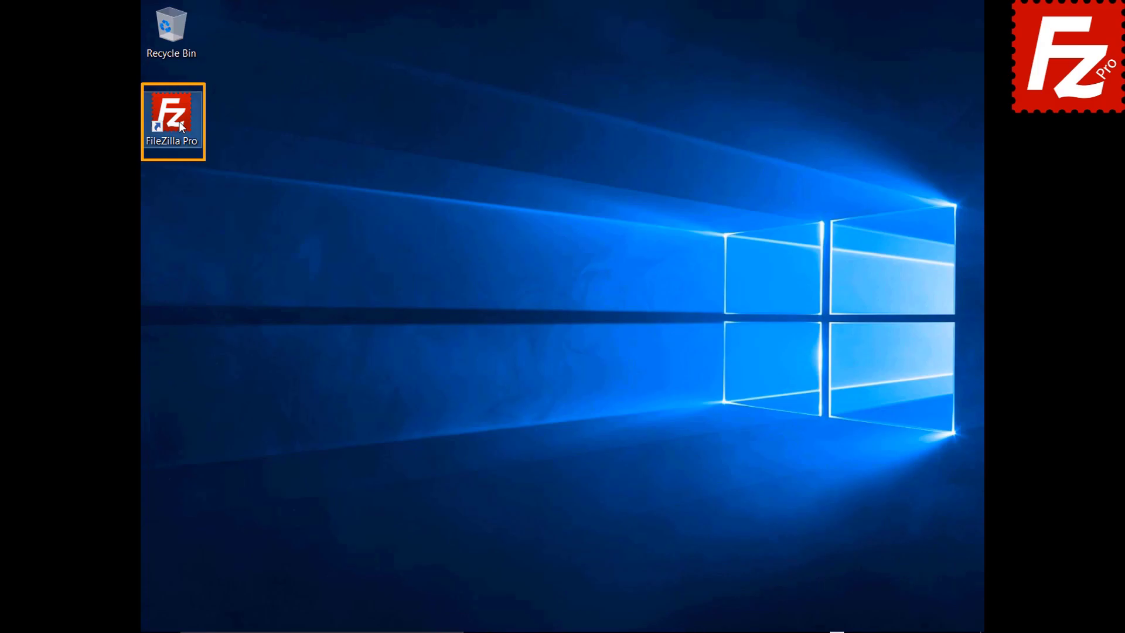
Step: Launch FileZilla Pro, reconnect to the last server, disconnect, then reconnect again
double_click(178, 121)
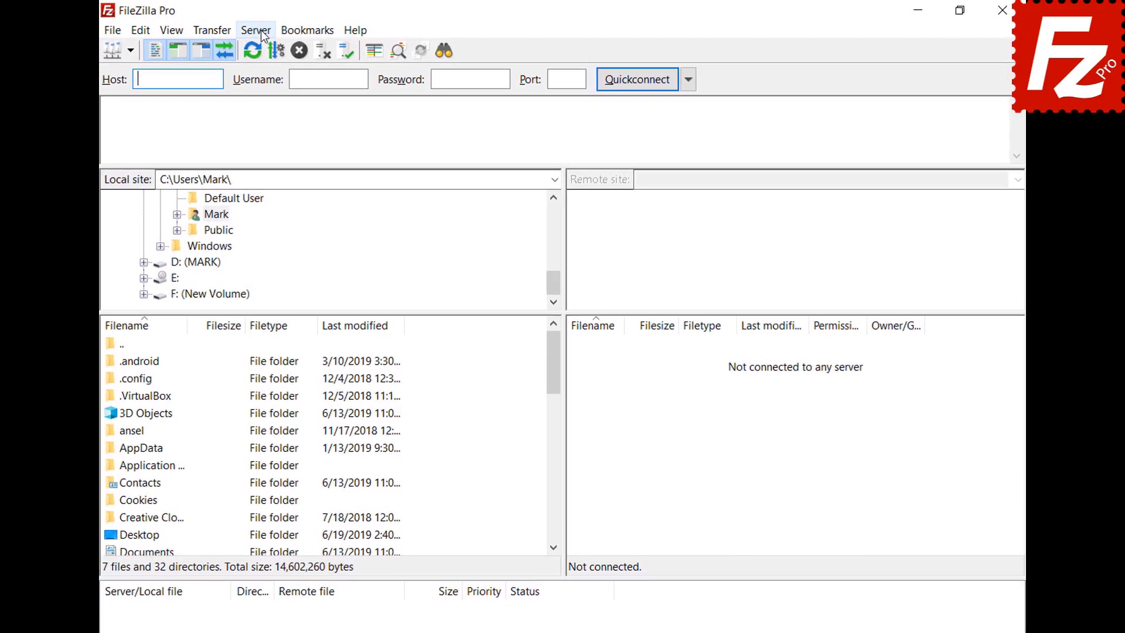
left_click(262, 29)
left_click(275, 67)
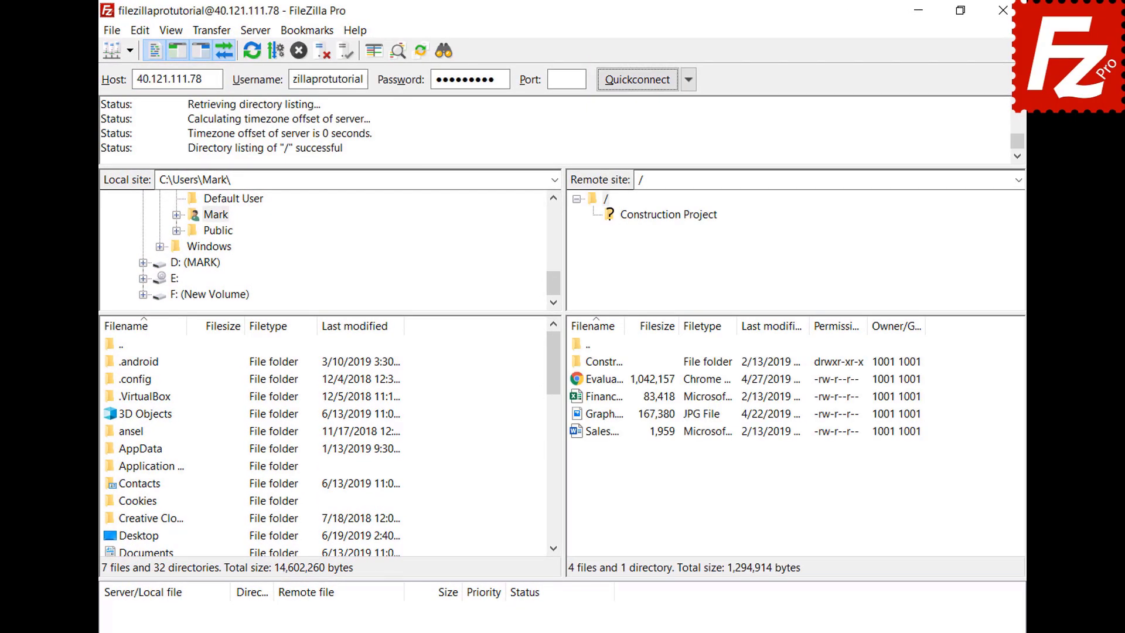
left_click(255, 30)
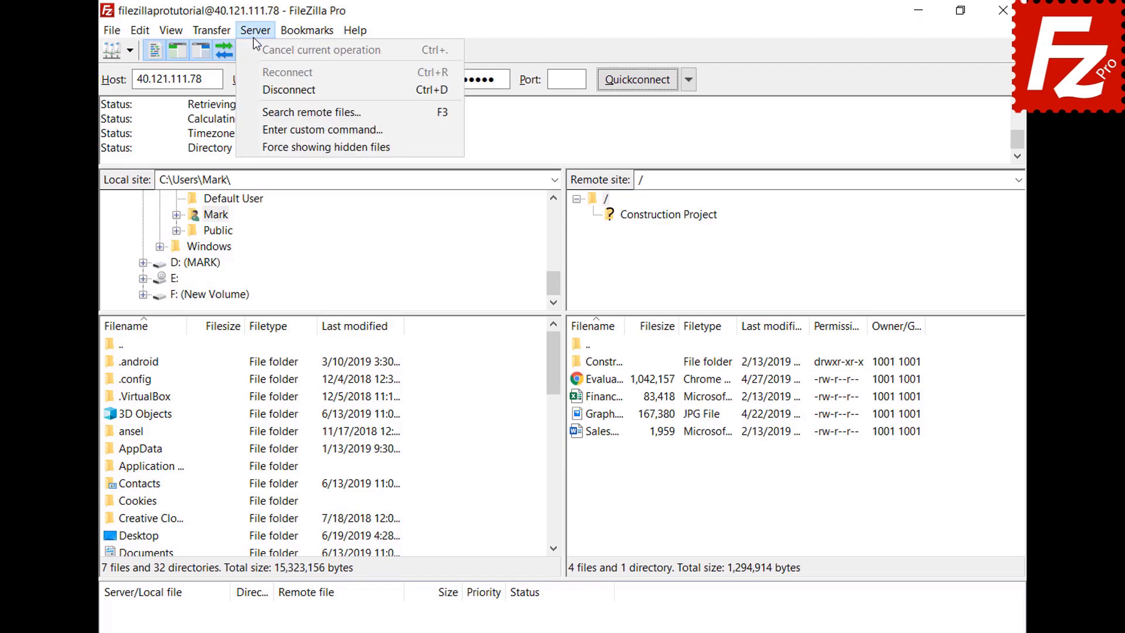
left_click(258, 90)
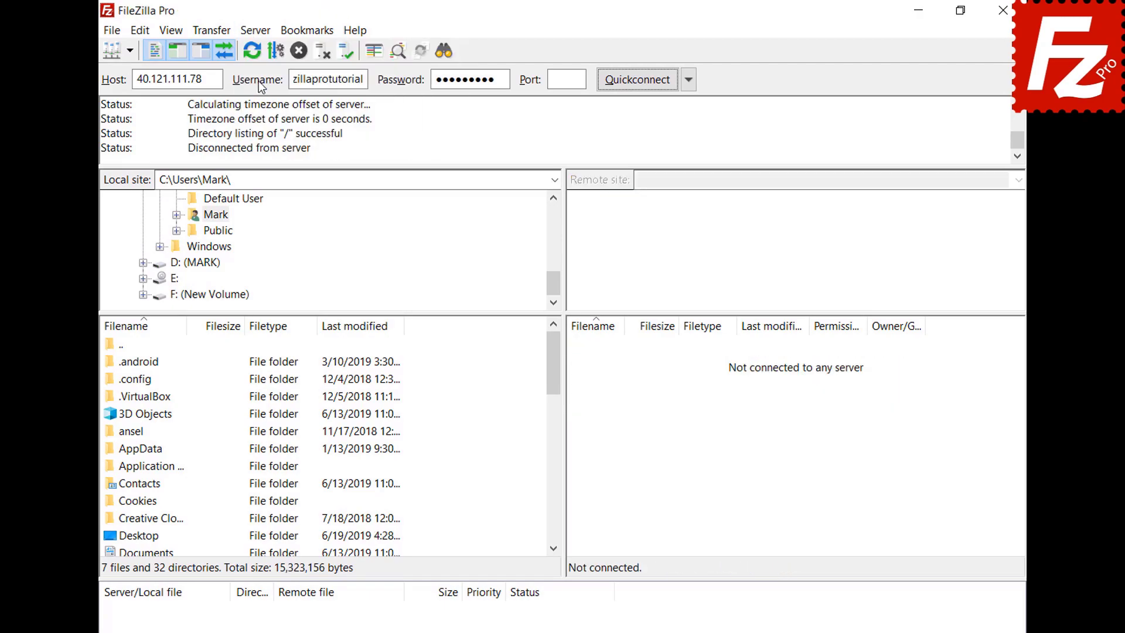
left_click(256, 29)
left_click(267, 71)
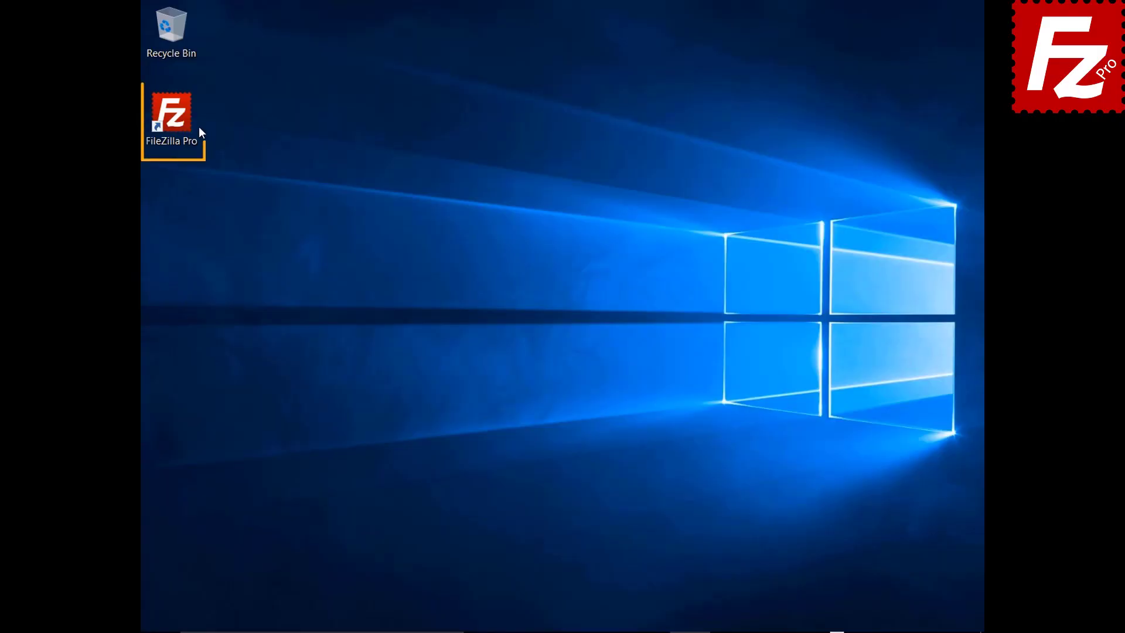
Step: Relaunch FileZilla Pro, connect to the saved Google Drive site and enable Preserve timestamps
double_click(178, 121)
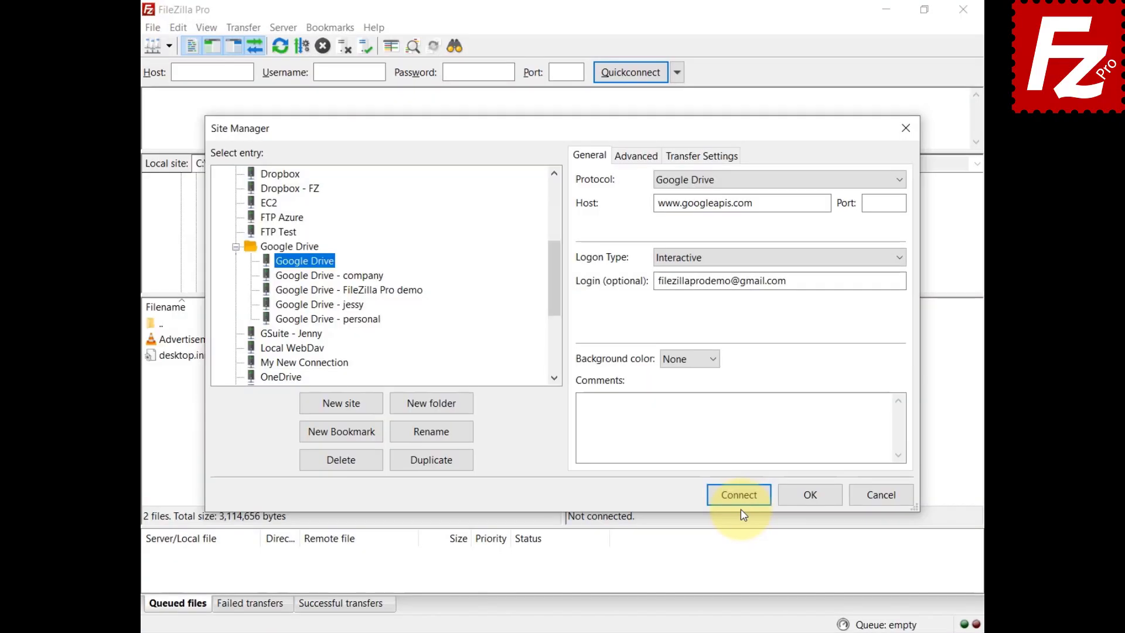
left_click(739, 497)
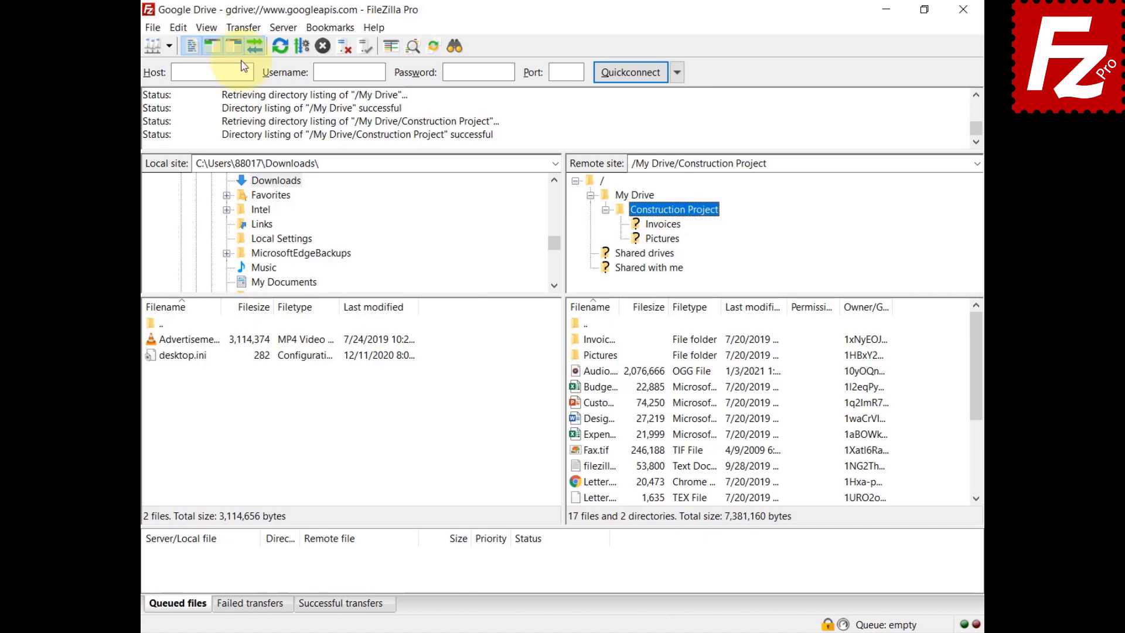
left_click(242, 28)
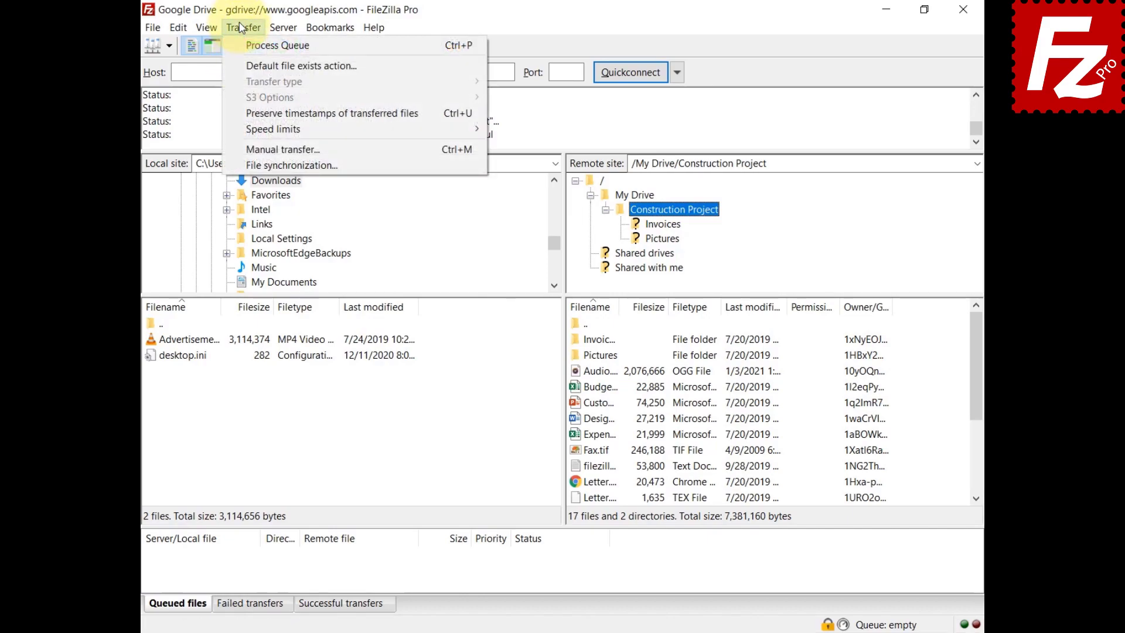
left_click(255, 112)
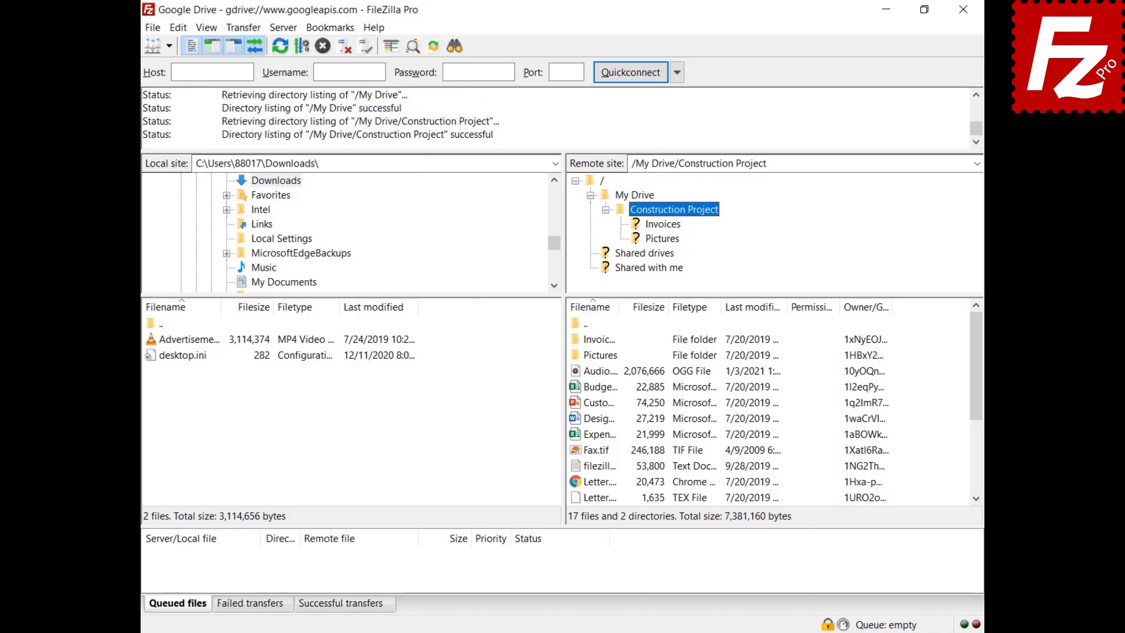
Step: Upload the advertisement MP4 to Construction Project and download Budget.xlsx locally
right_click(188, 339)
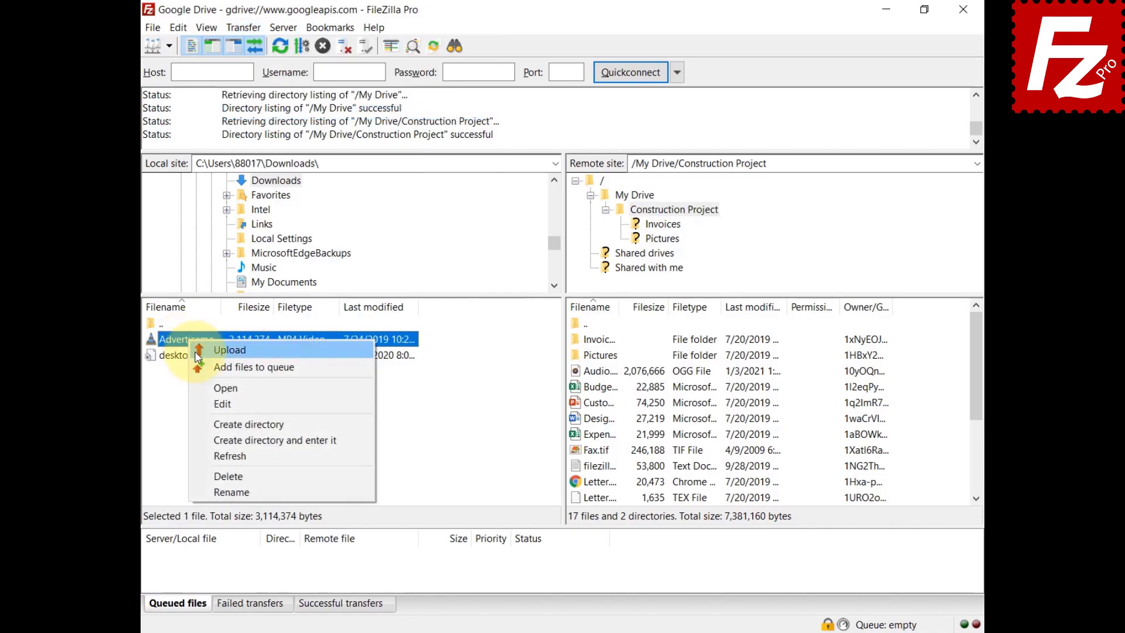
left_click(193, 351)
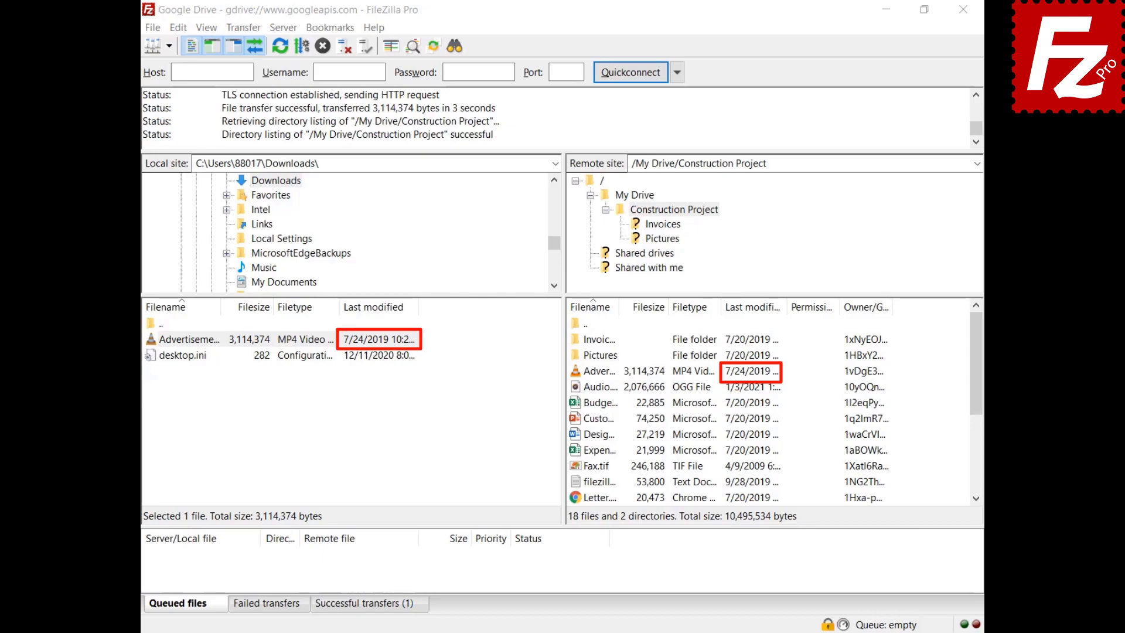
right_click(578, 403)
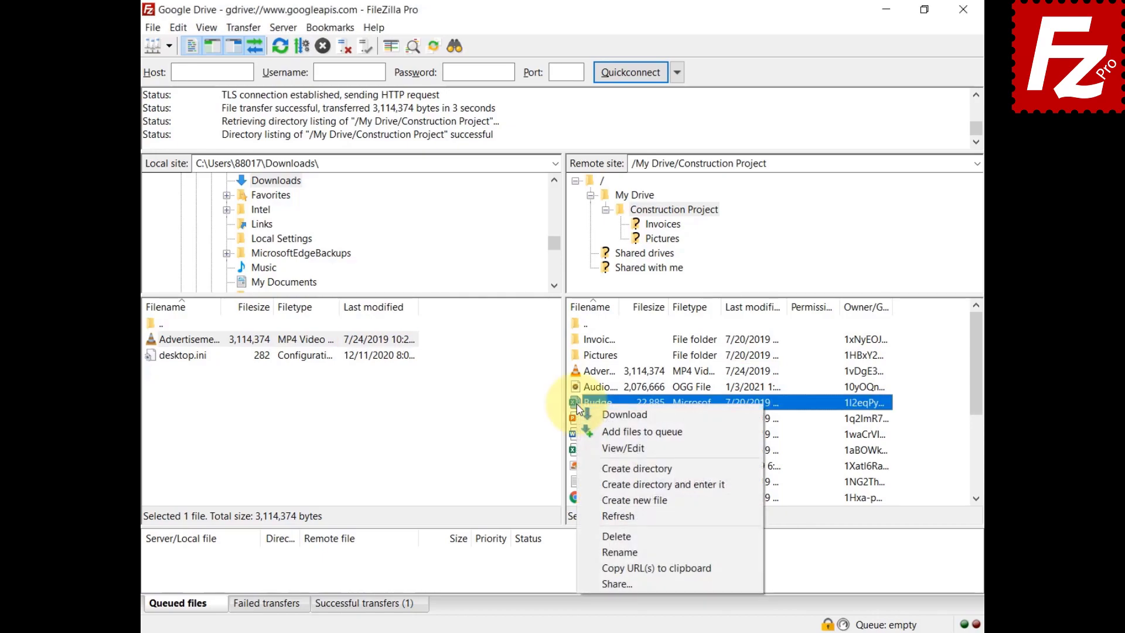
left_click(586, 414)
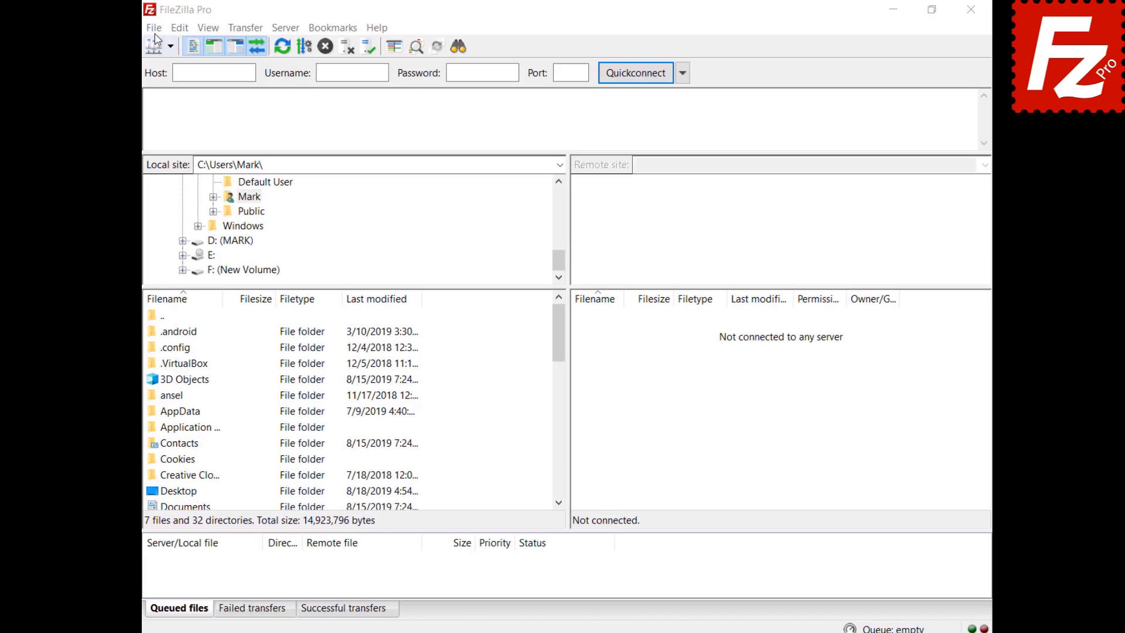
Step: Create a new site named 'Google Drive' with the Google Drive protocol and the account e-mail
left_click(154, 27)
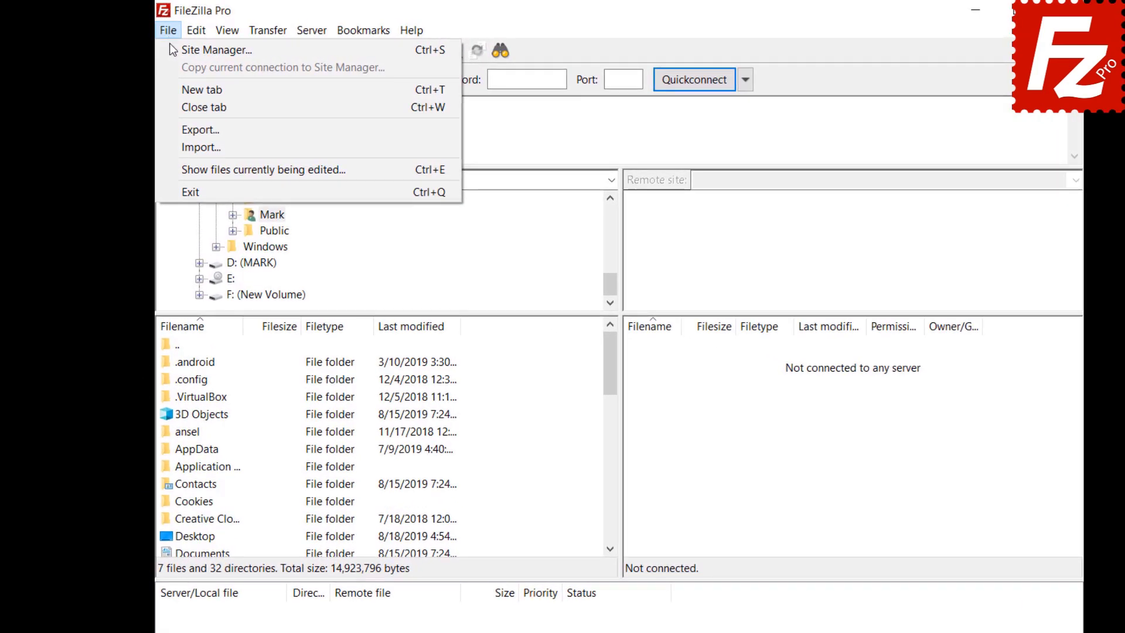
left_click(159, 46)
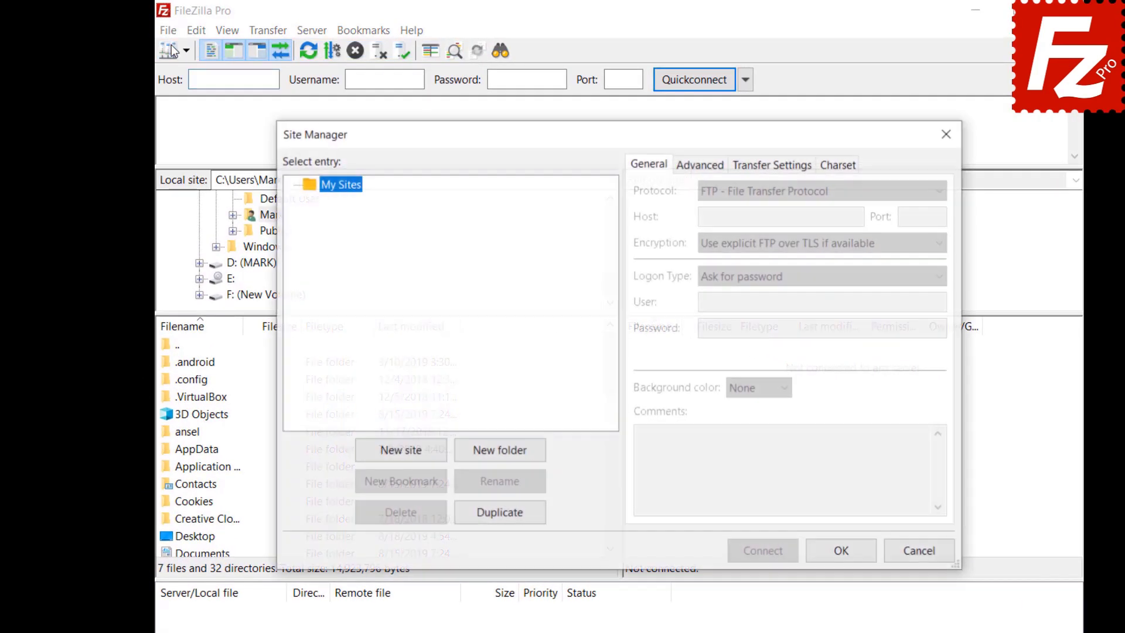
left_click(402, 452)
type("Google Drive")
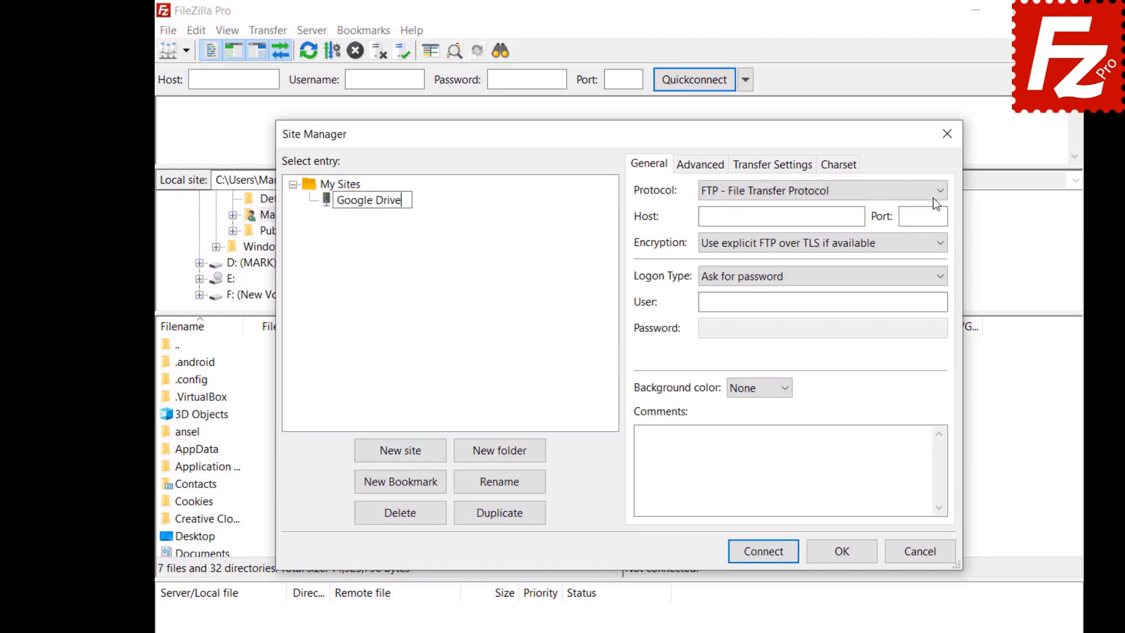
left_click(933, 193)
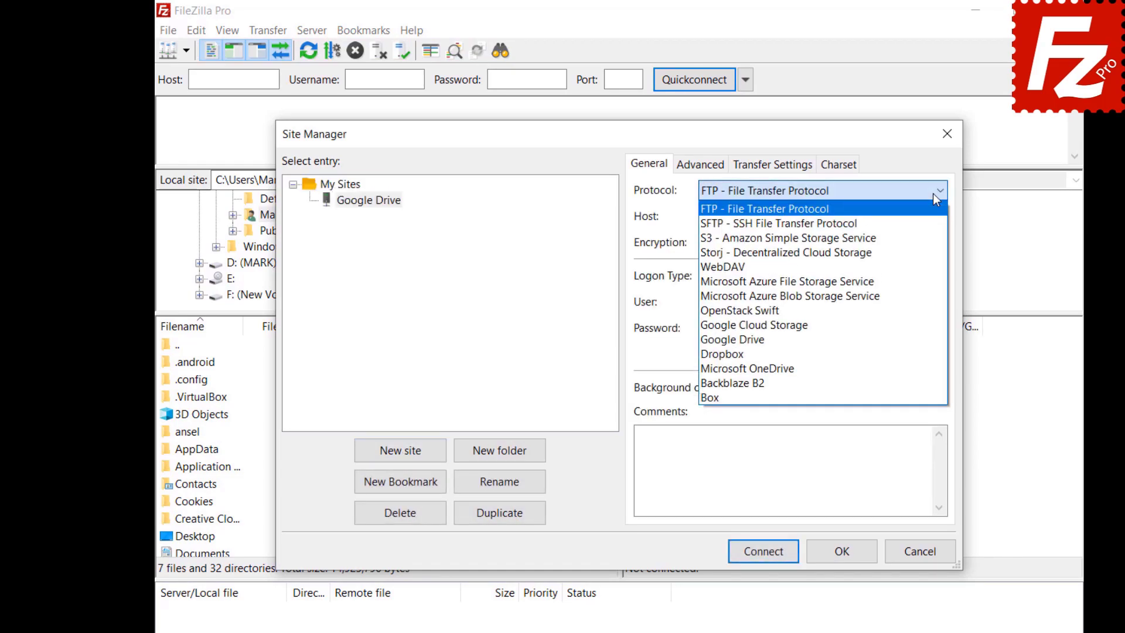
left_click(933, 339)
key("ctrl+v")
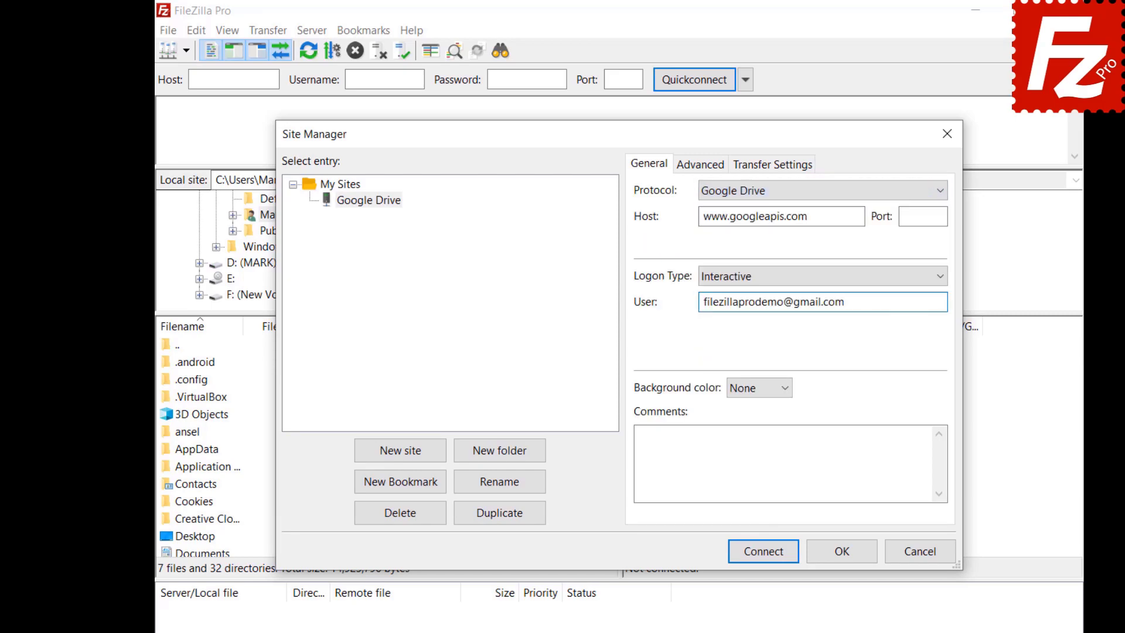
Step: Set the default local folder to Construction Project and remote folder to '/My Drive/Construction Project'
left_click(689, 170)
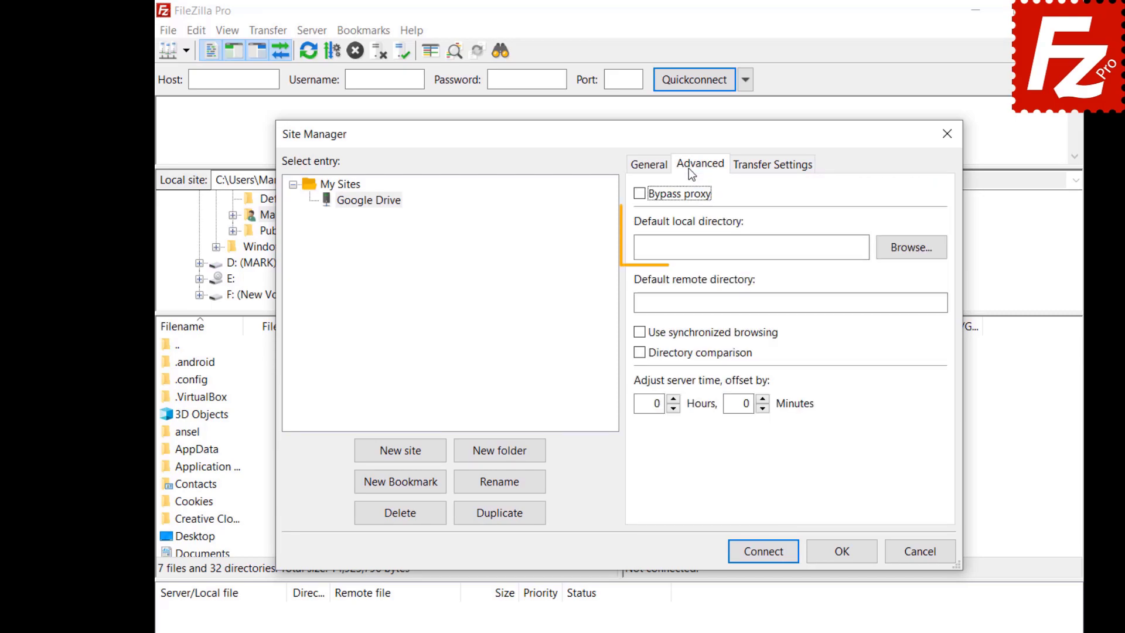
left_click(909, 255)
left_click(490, 347)
double_click(490, 346)
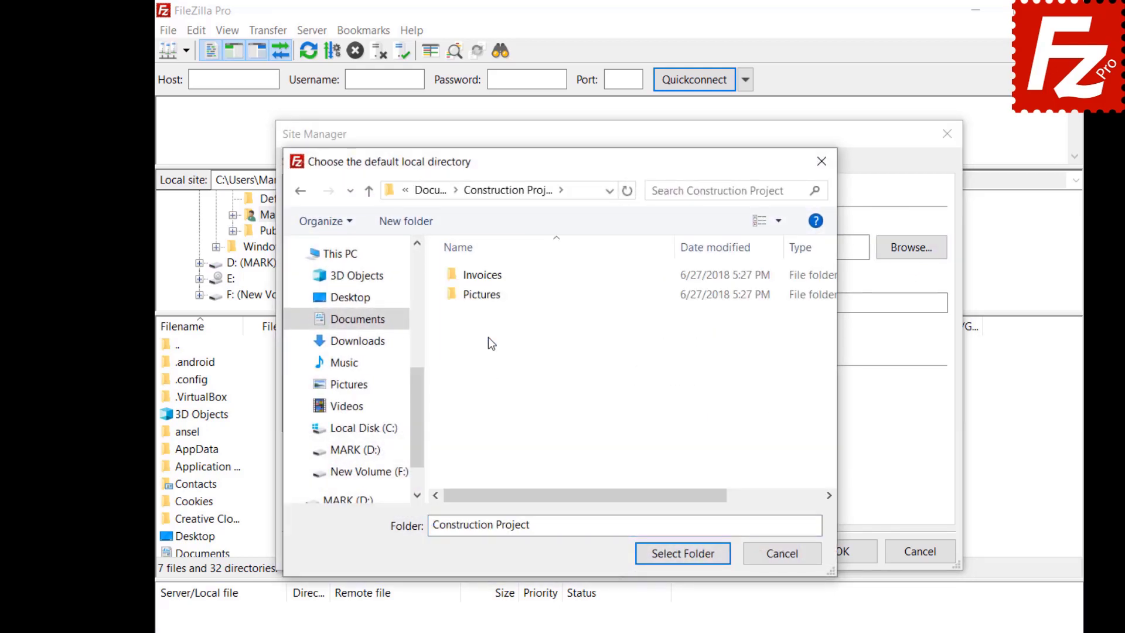
left_click(682, 555)
type("/My Drive/Construction Project")
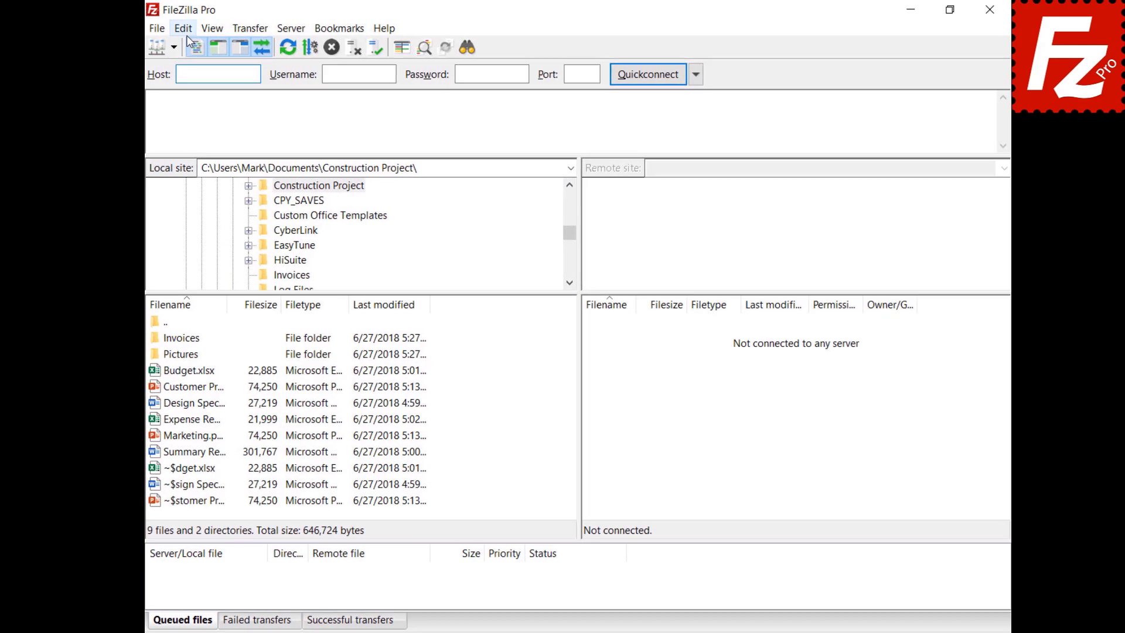
left_click(188, 29)
left_click(202, 82)
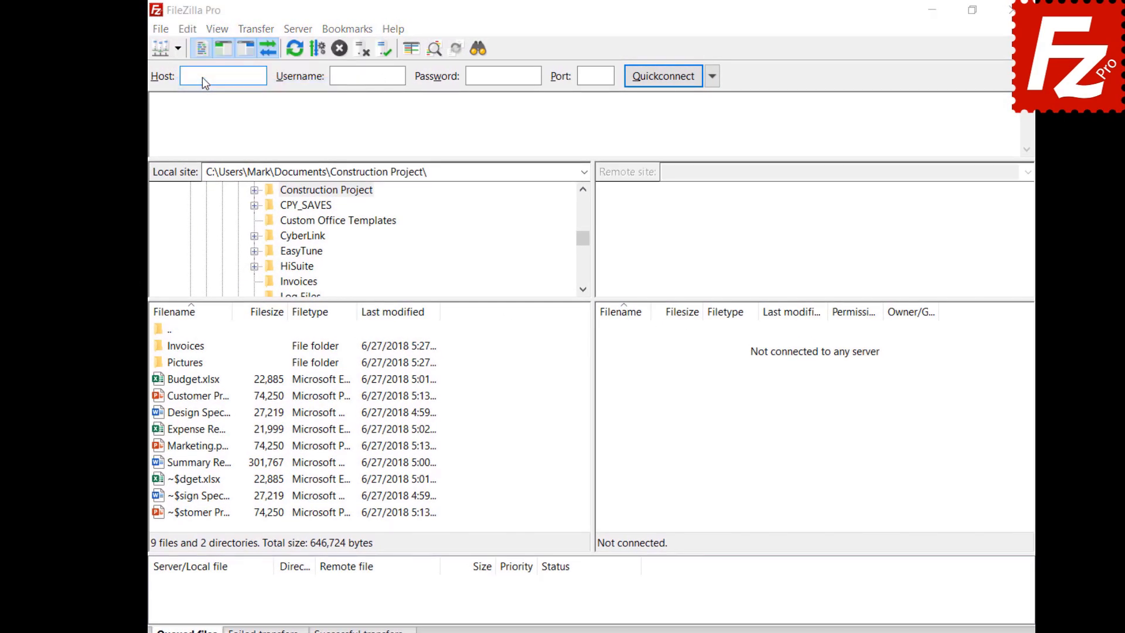
scroll(436, 348, "down", 2)
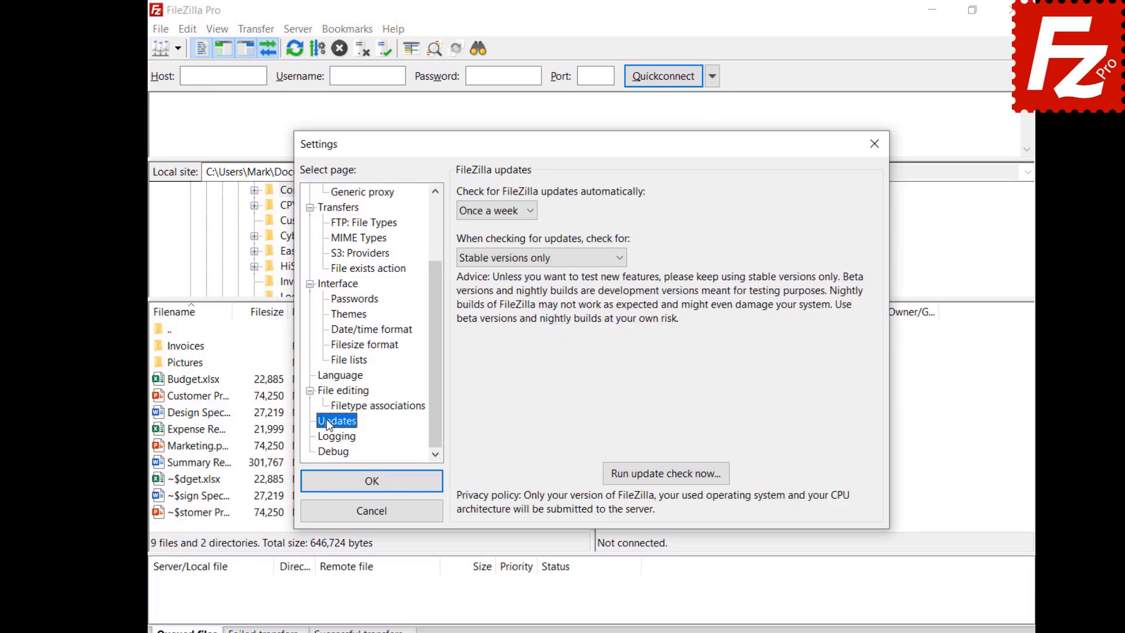
left_click(531, 214)
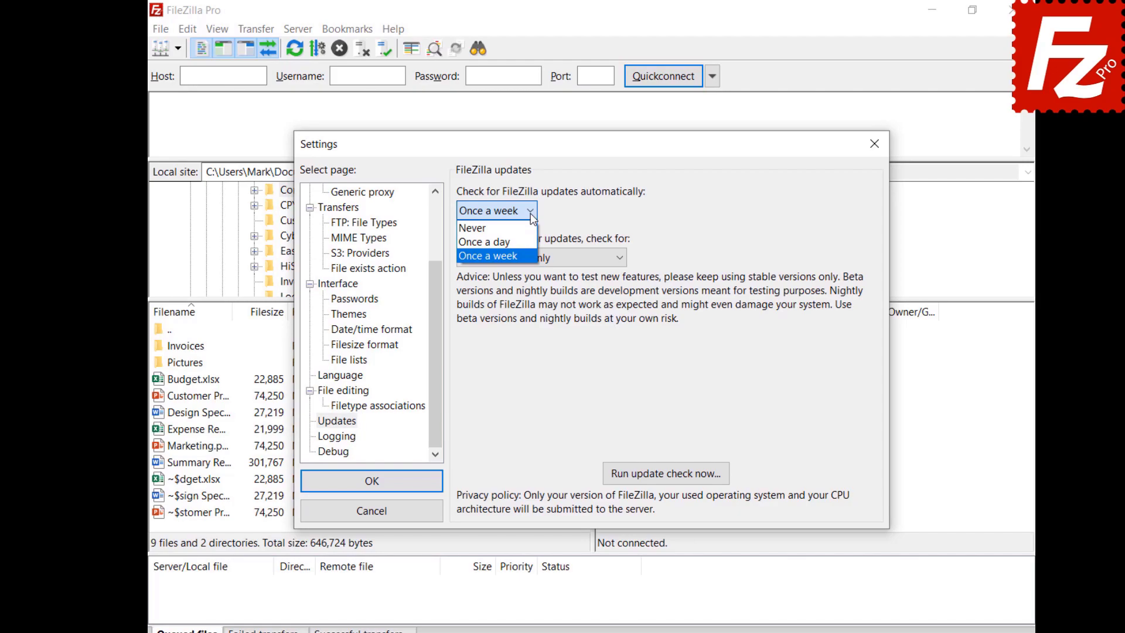
left_click(531, 215)
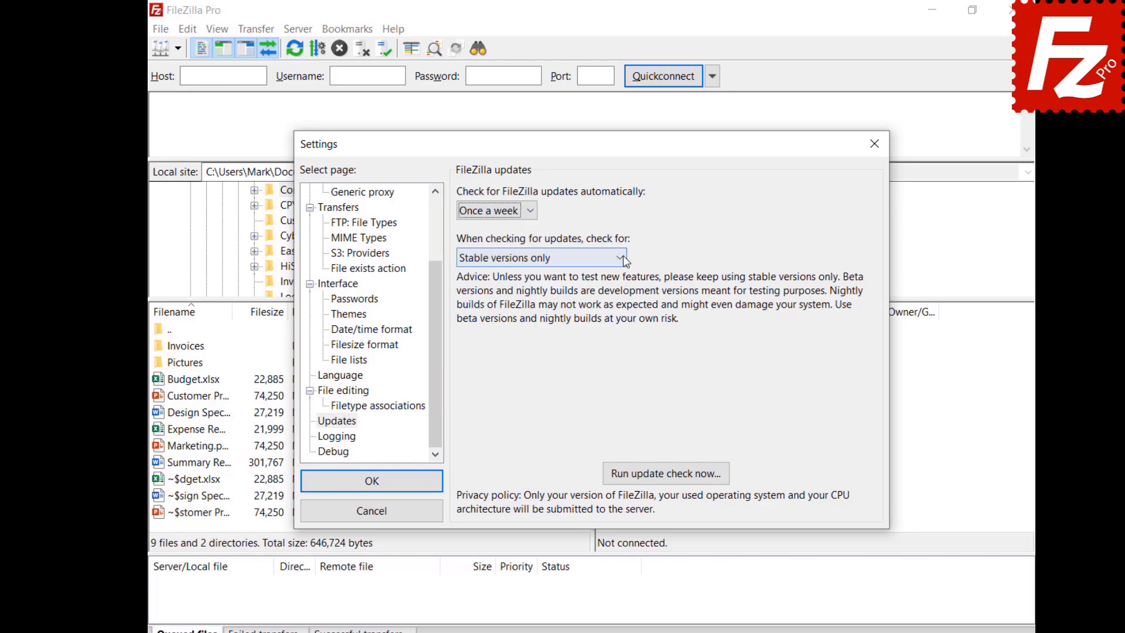
left_click(621, 258)
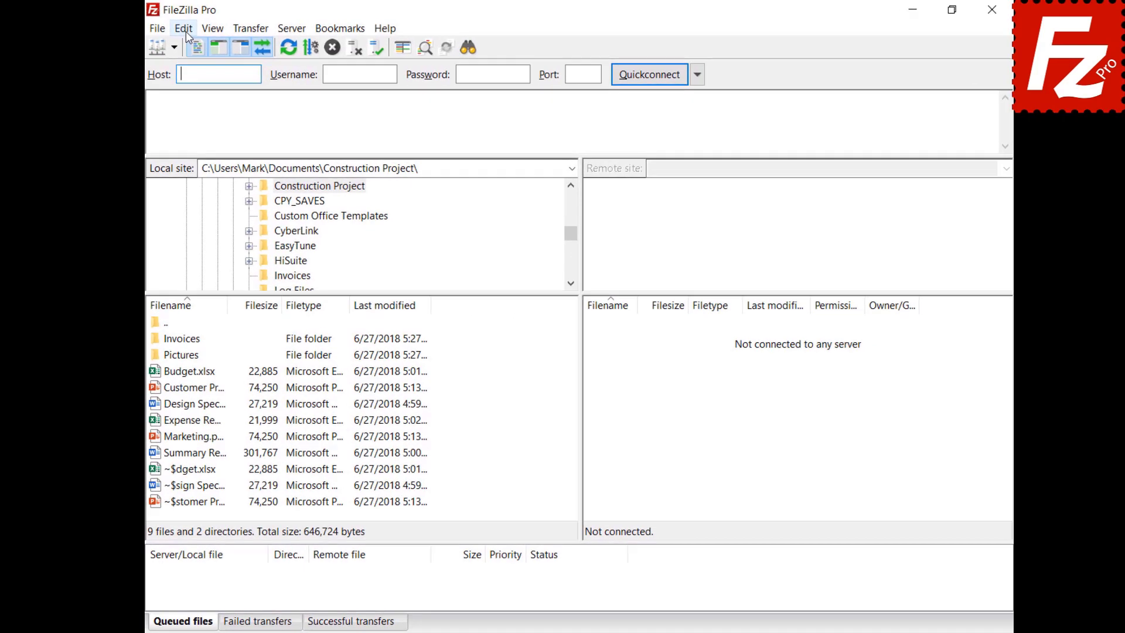
Step: In Settings' FTP Active mode page, tick 'Limit local ports used by FileZilla' (6000–7000)
left_click(185, 31)
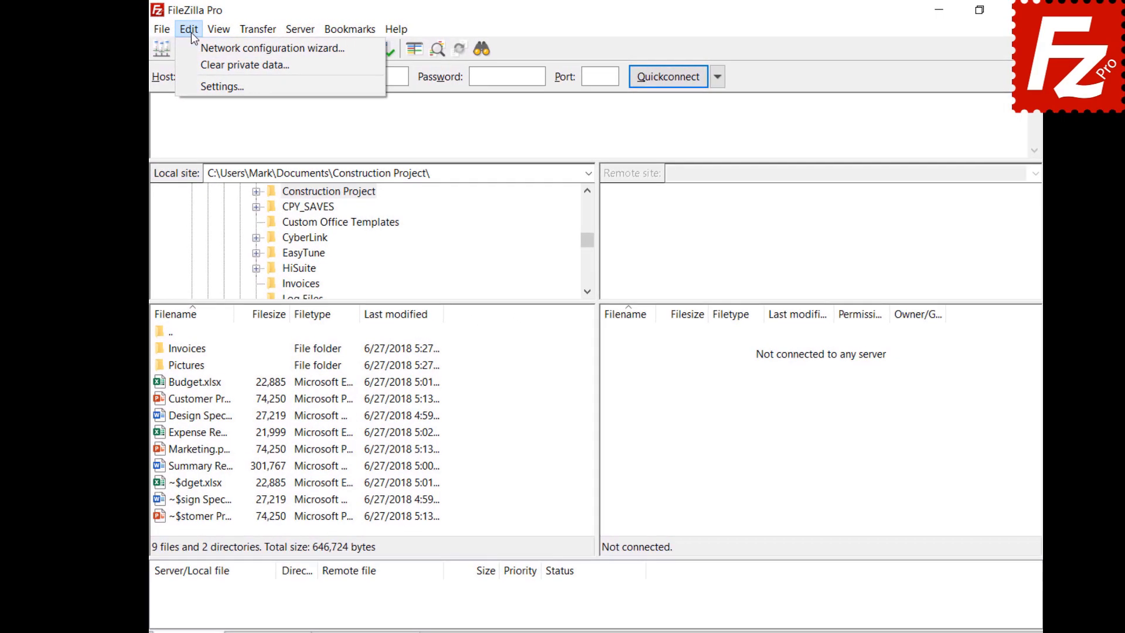
left_click(192, 84)
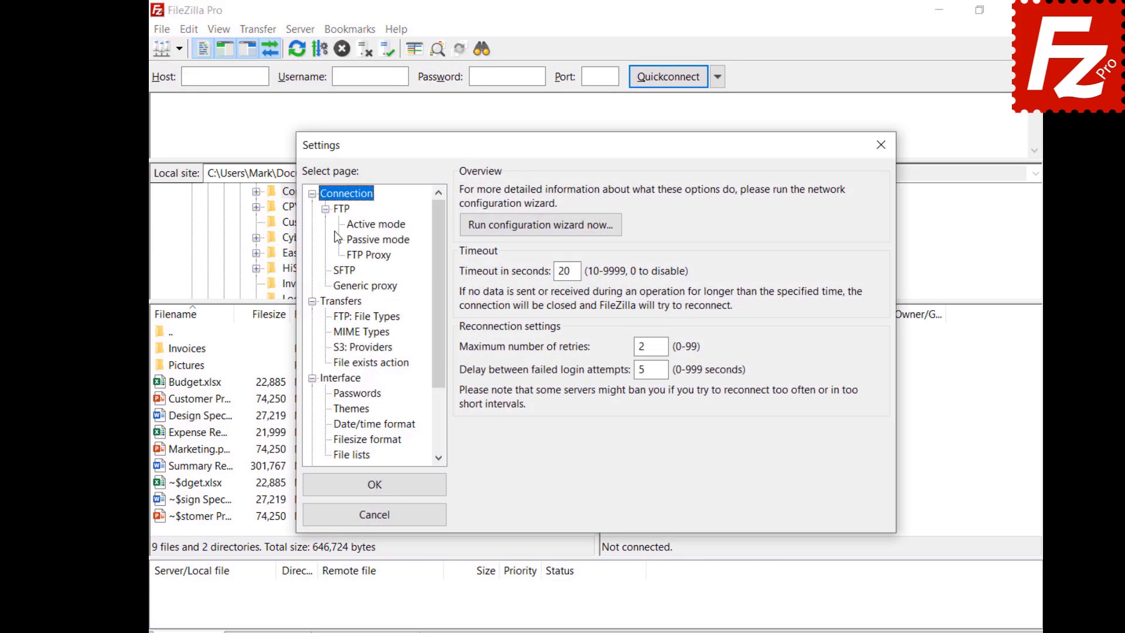
left_click(354, 226)
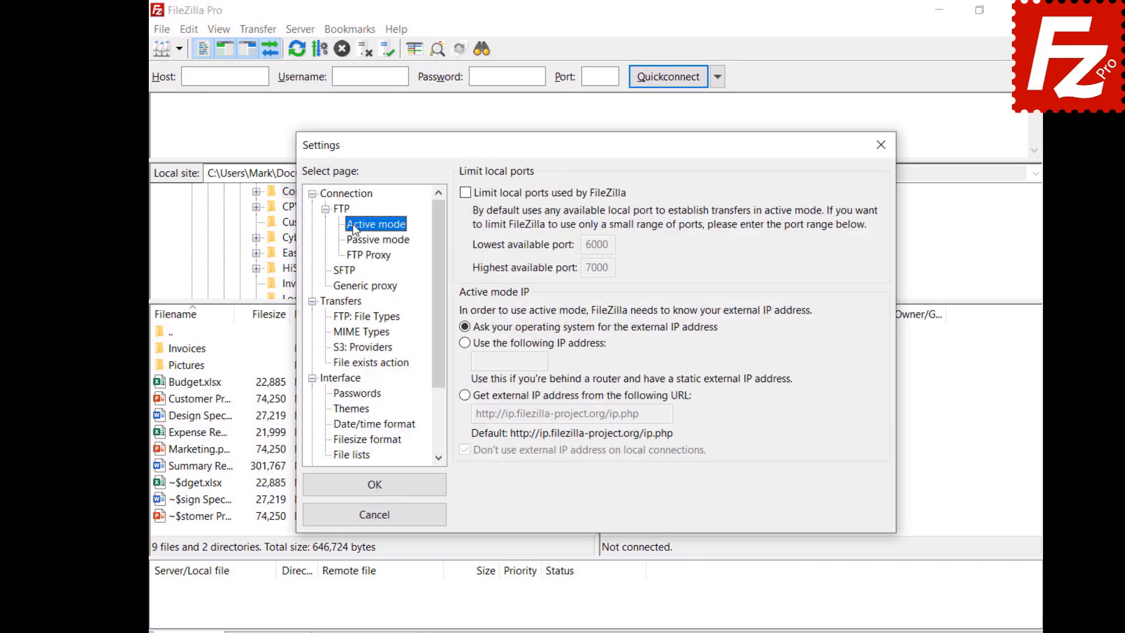
left_click(465, 194)
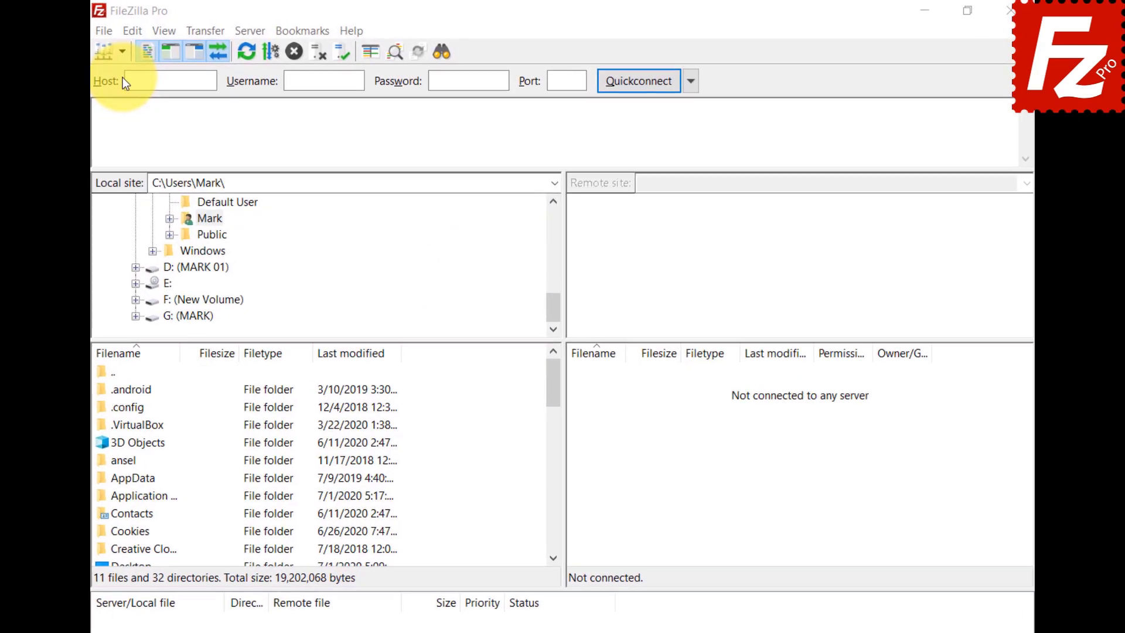
Step: Create a new Site Manager folder named 'Google Drive'
left_click(122, 52)
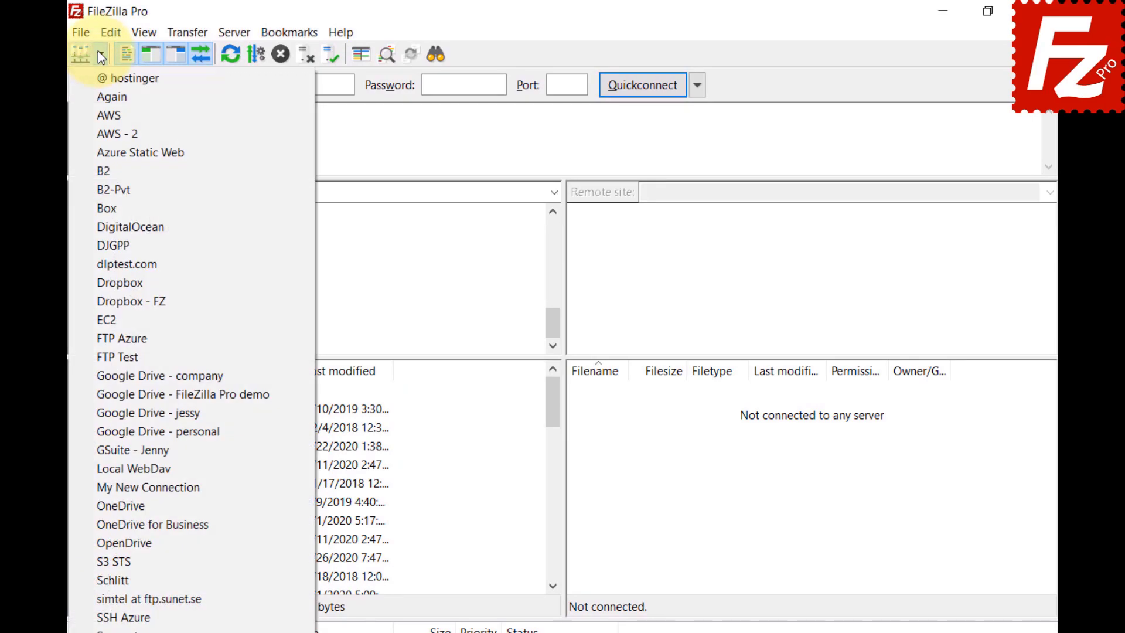
left_click(82, 31)
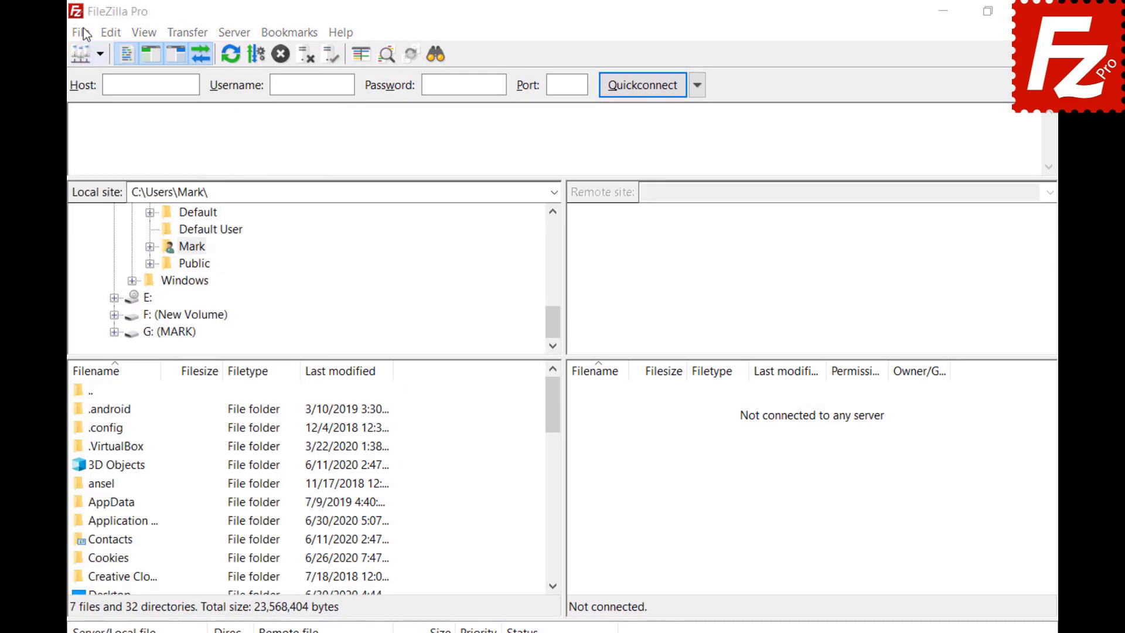
left_click(82, 31)
left_click(86, 51)
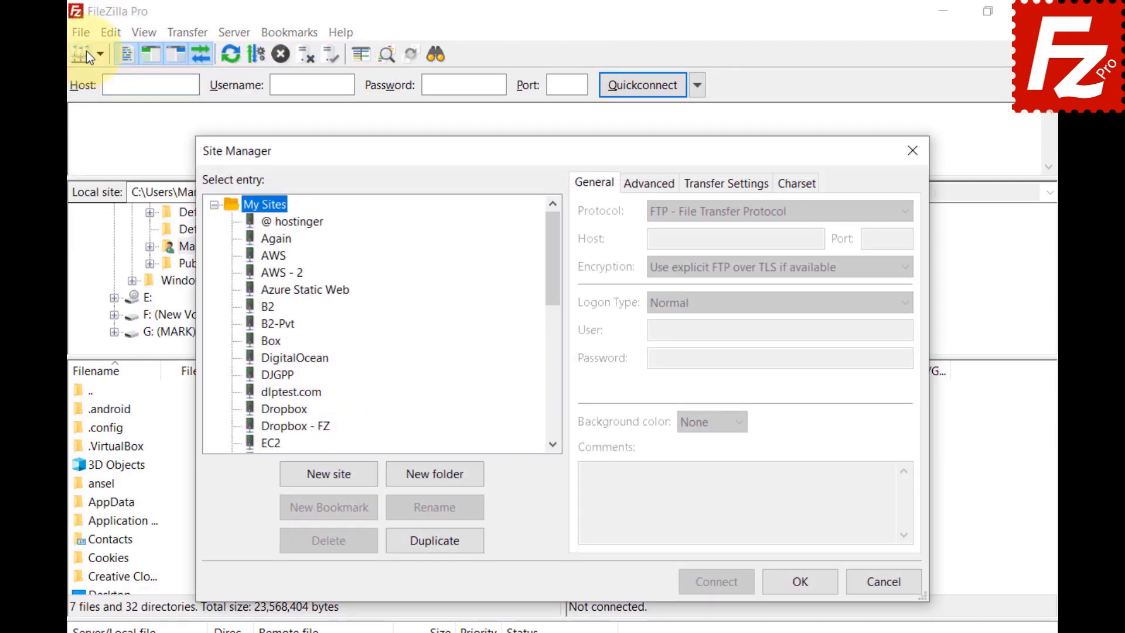
left_click(435, 474)
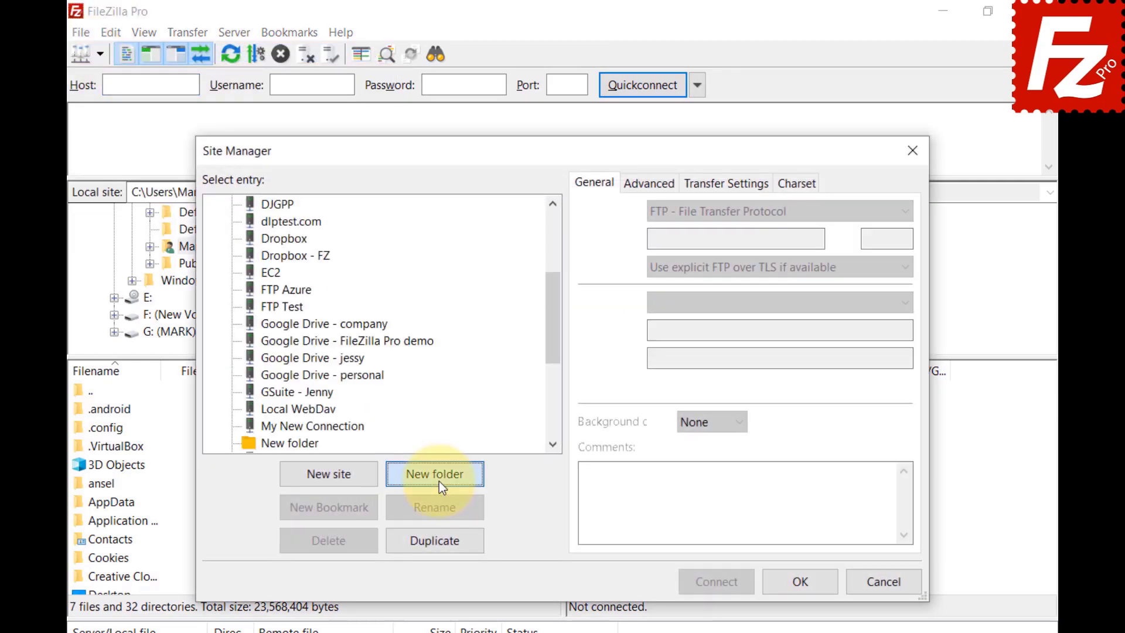
type("Google Drive")
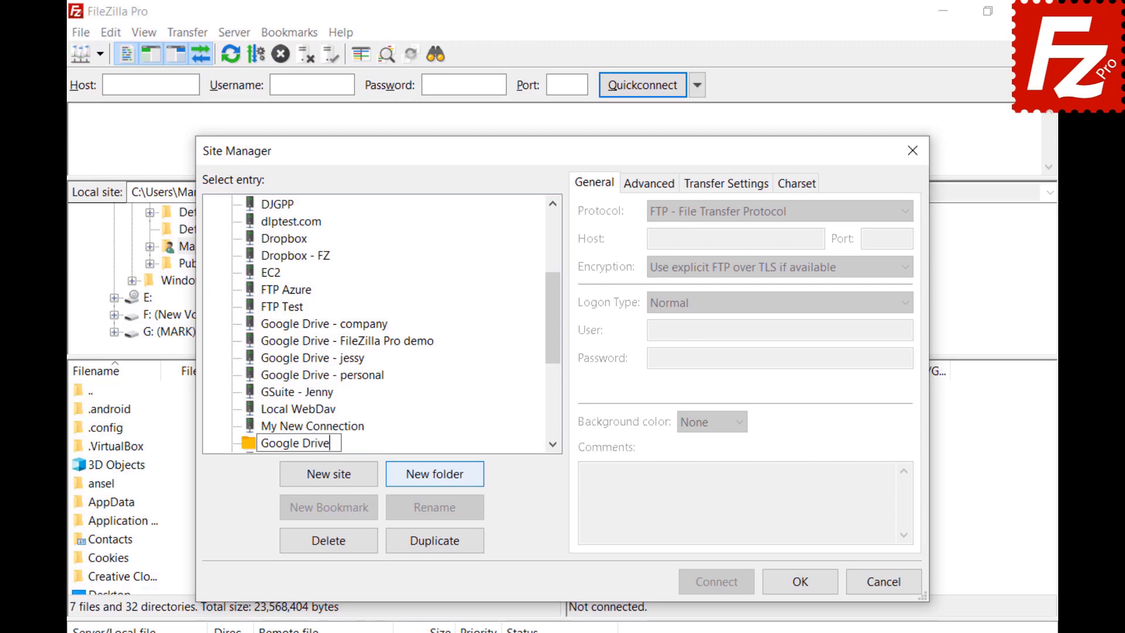
key("Return")
Step: Move the four Google Drive sites, including company, personal and FileZilla Pro demo, into it
left_click(269, 345)
left_click(269, 360, "ctrl")
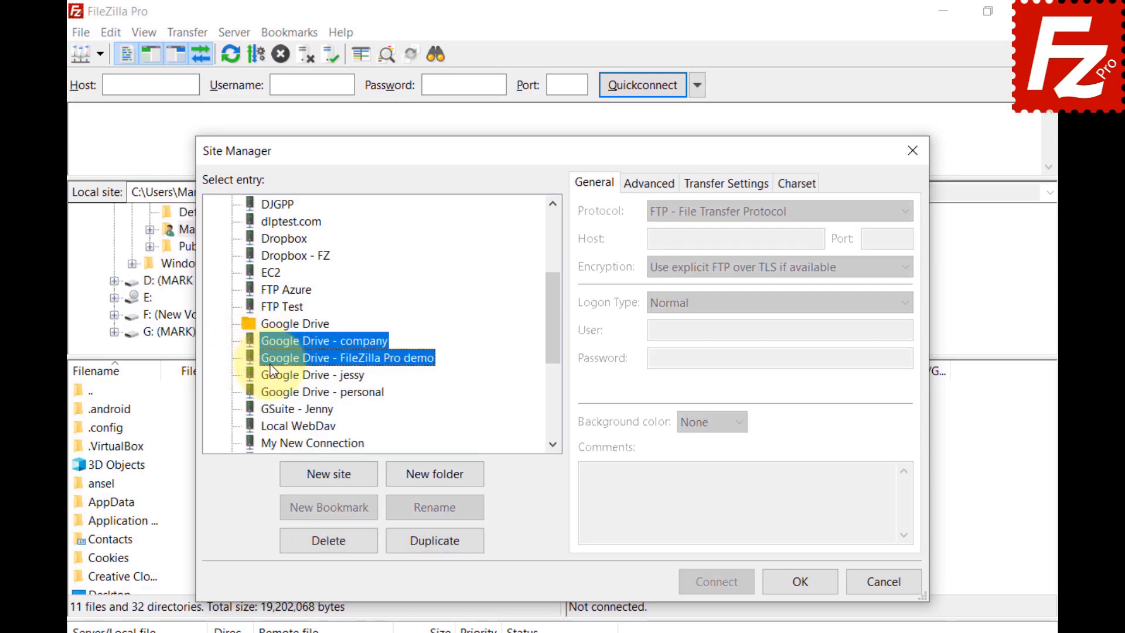
left_click(277, 378, "ctrl")
left_click(277, 391, "ctrl")
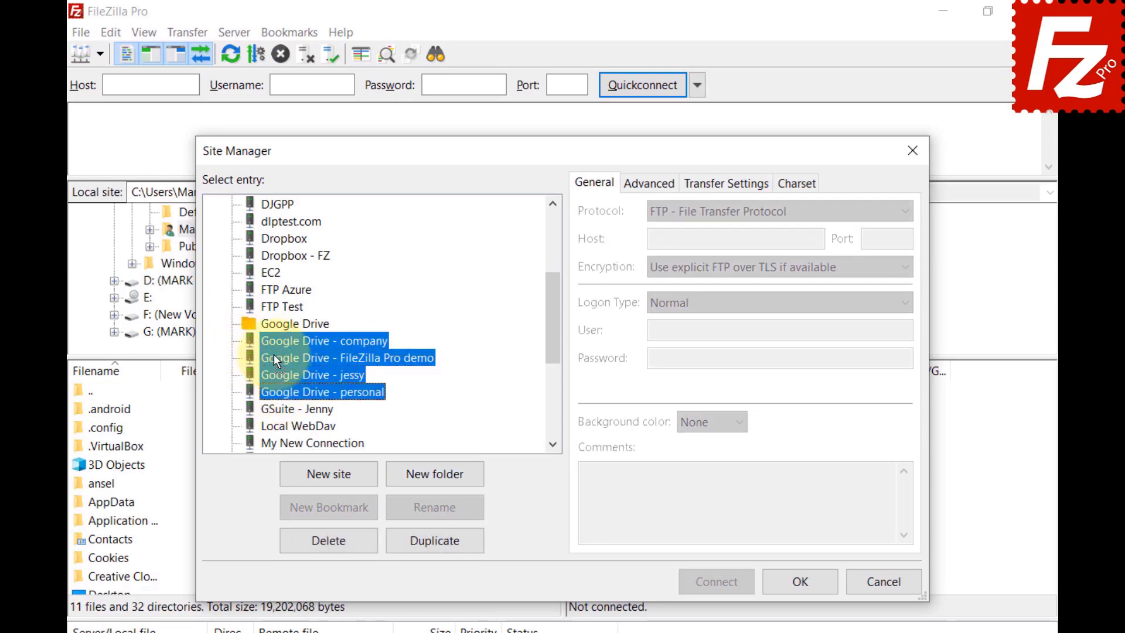
left_click(276, 326, "ctrl")
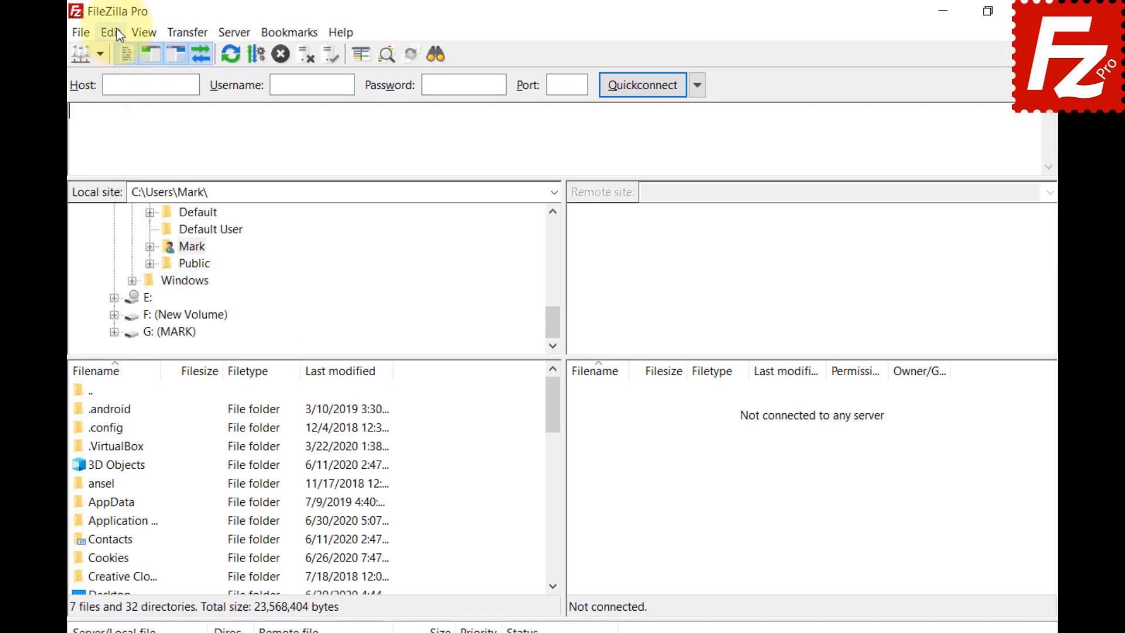
Step: On the Interface > File lists settings page, set Sorting mode to Sort directories inline
left_click(117, 31)
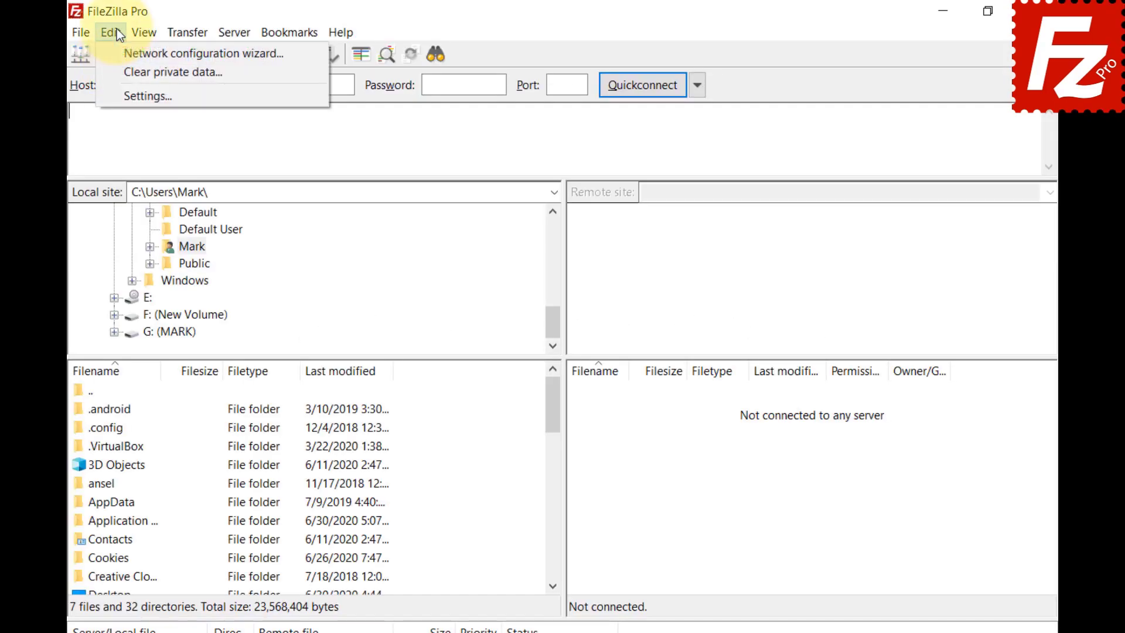
left_click(131, 93)
left_click(293, 409)
left_click(302, 494)
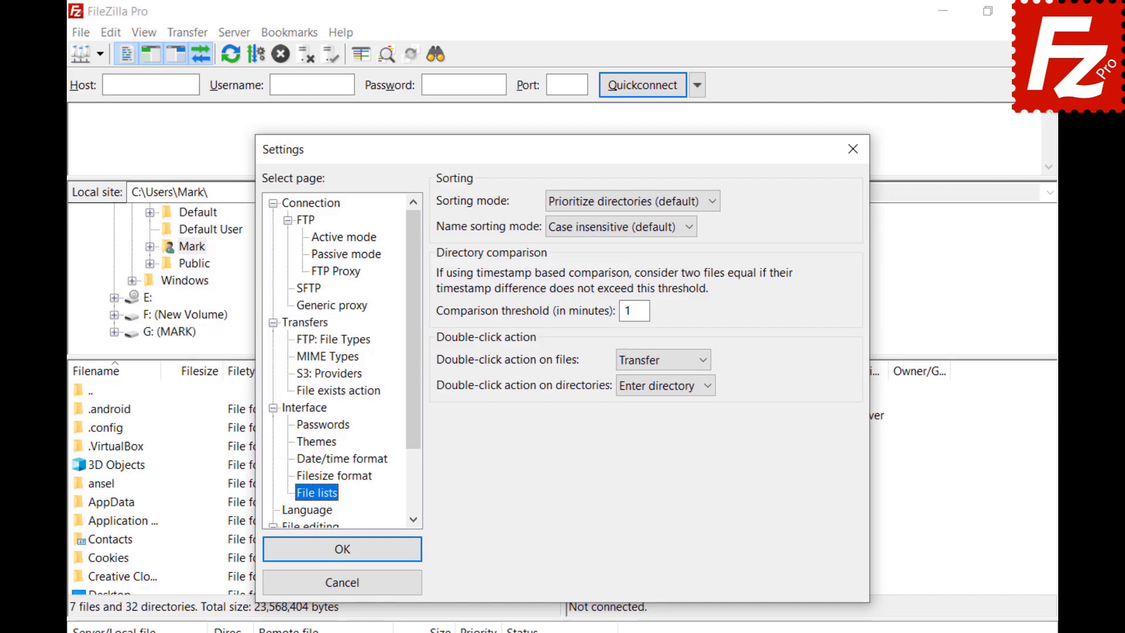
left_click(711, 201)
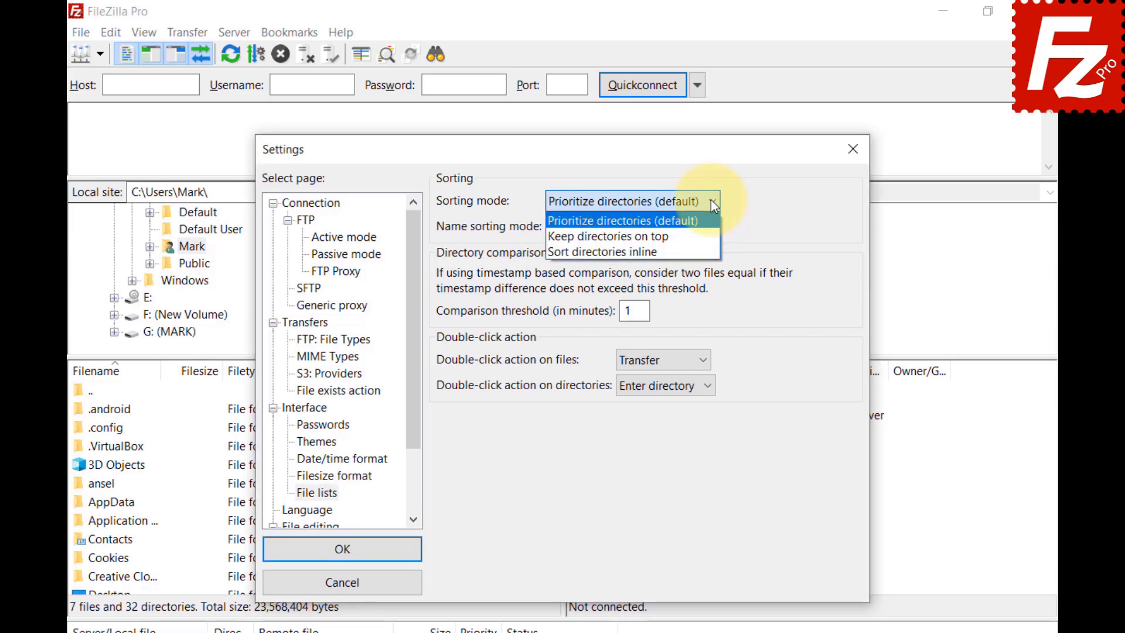
left_click(711, 234)
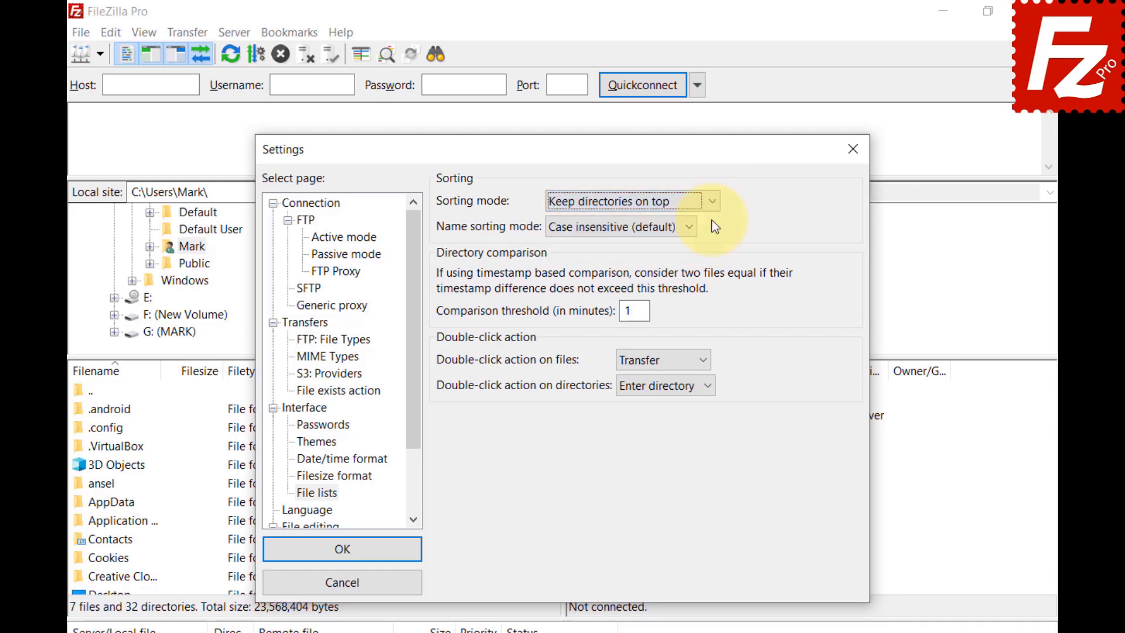
left_click(712, 201)
left_click(713, 201)
key("Down")
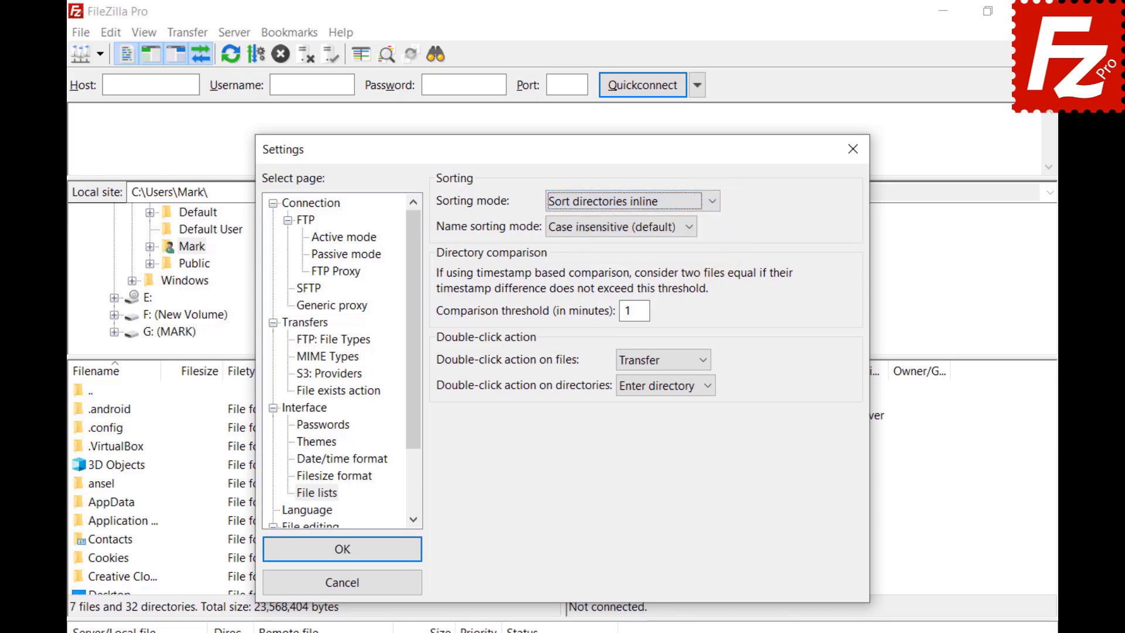
Step: Set the Name sorting mode to Natural sort
left_click(690, 229)
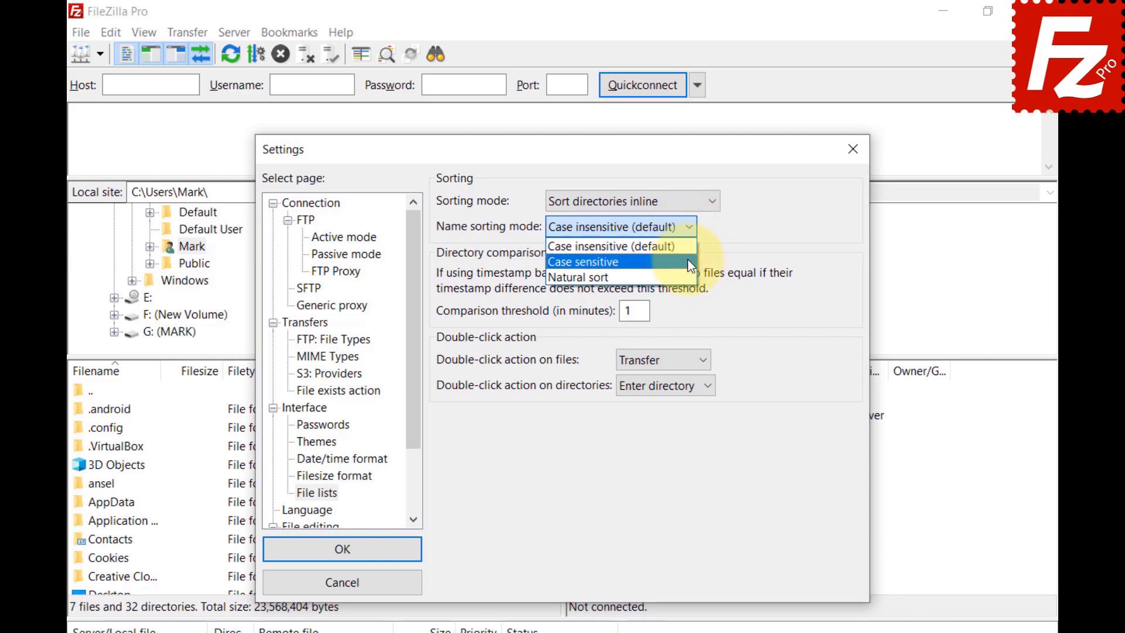
left_click(586, 261)
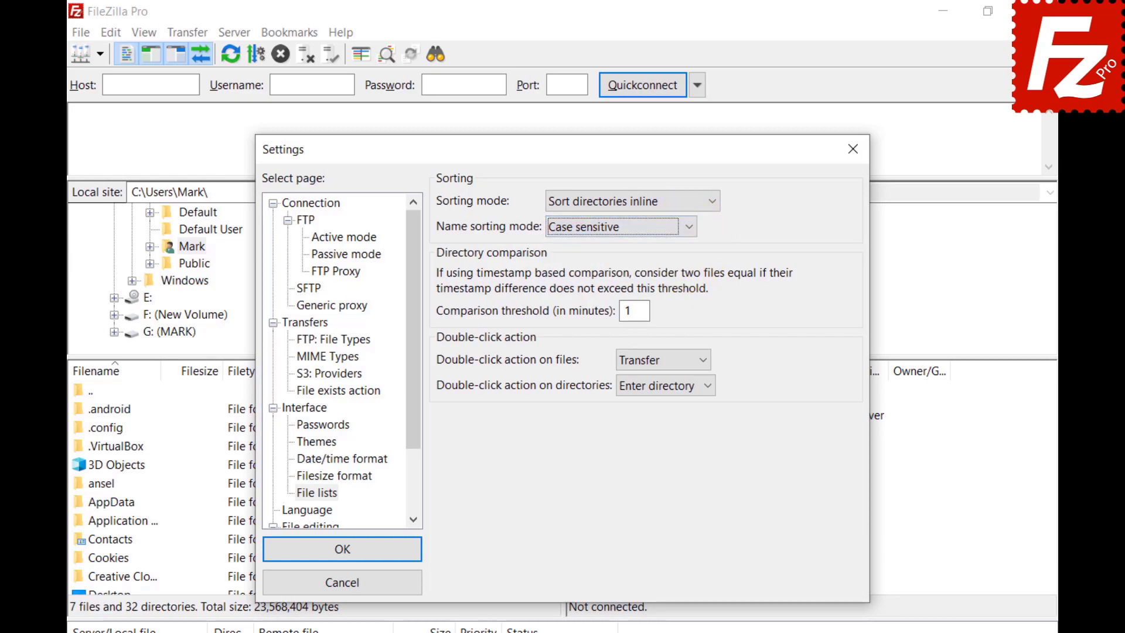
left_click(689, 227)
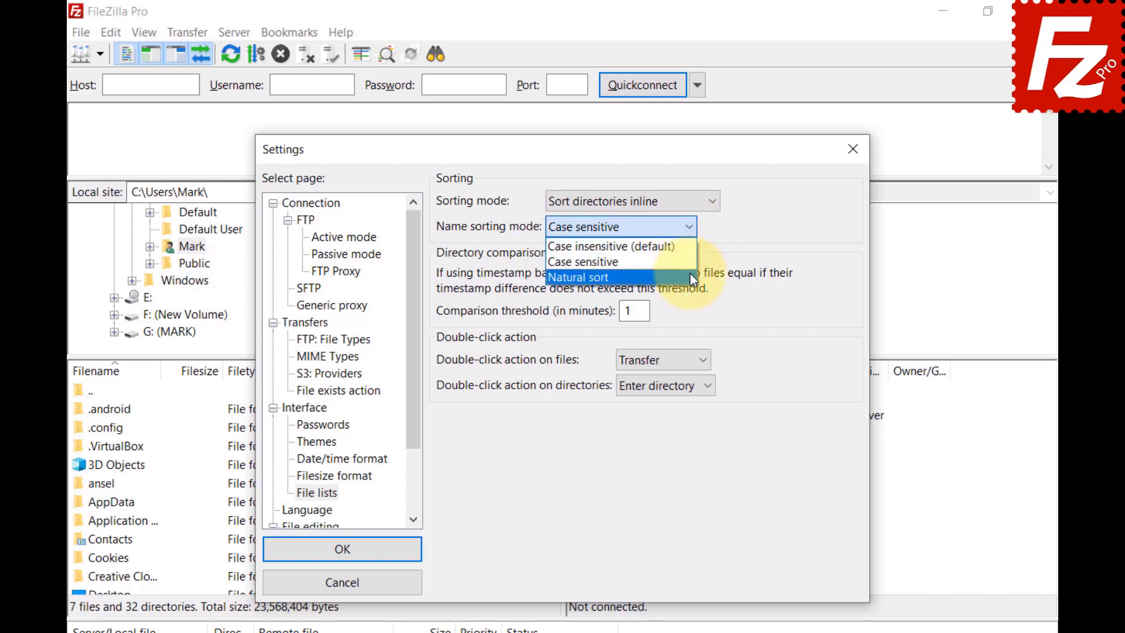
left_click(690, 277)
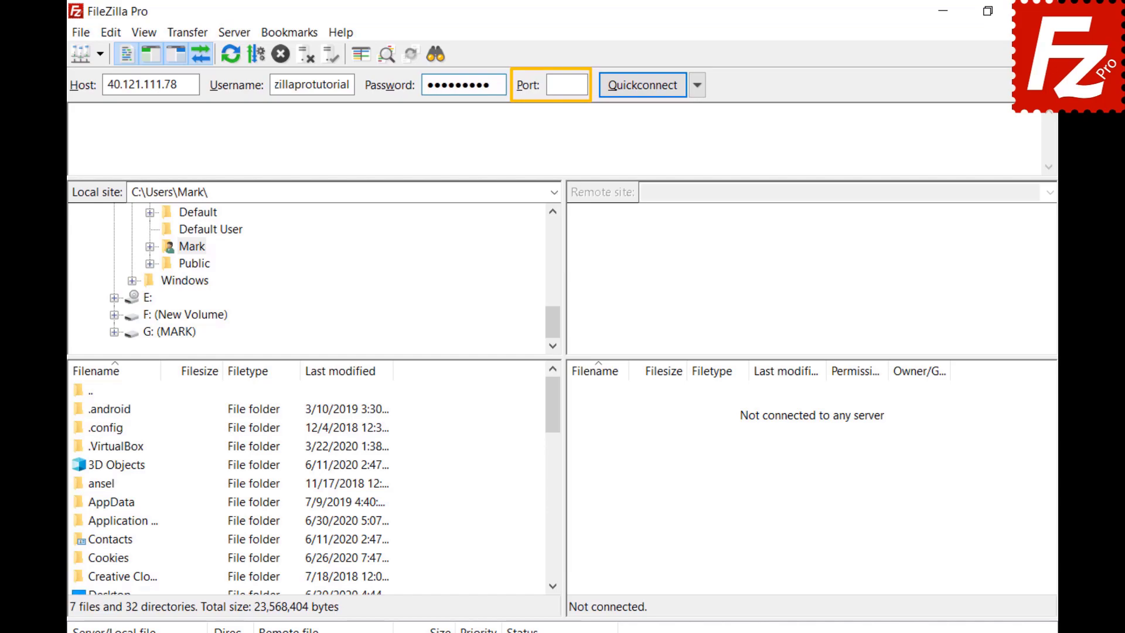
Step: Quickconnect to 40.121.111.78, then relaunch FileZilla Pro from the desktop
left_click(646, 88)
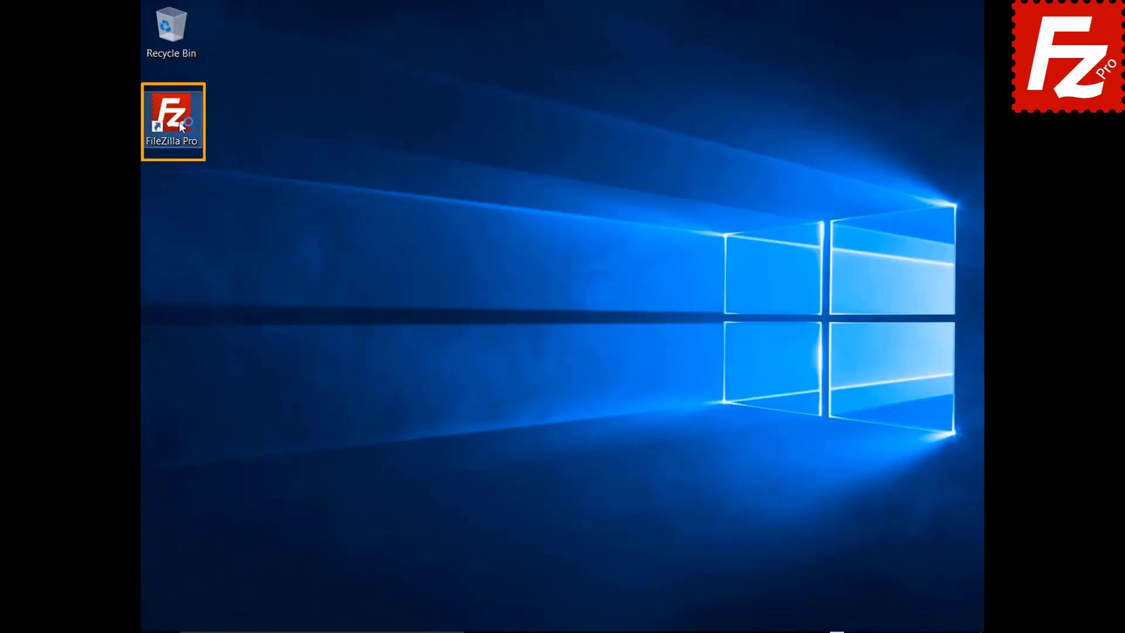
double_click(178, 121)
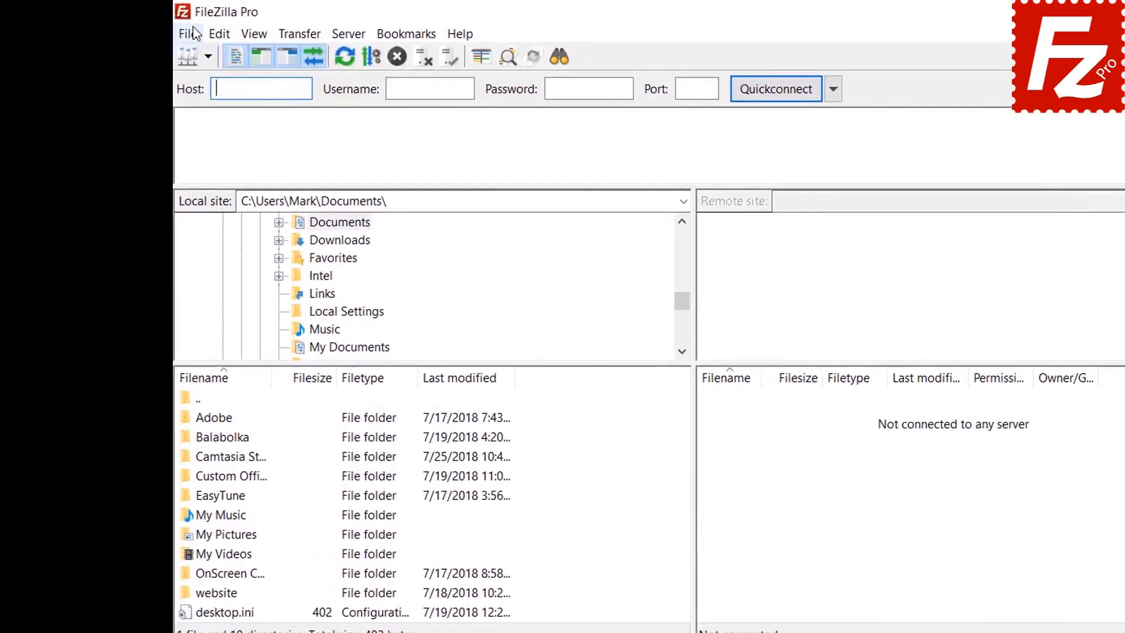
Step: Check the Site Manager, then open Settings to the Interface > Passwords page
left_click(188, 33)
left_click(198, 55)
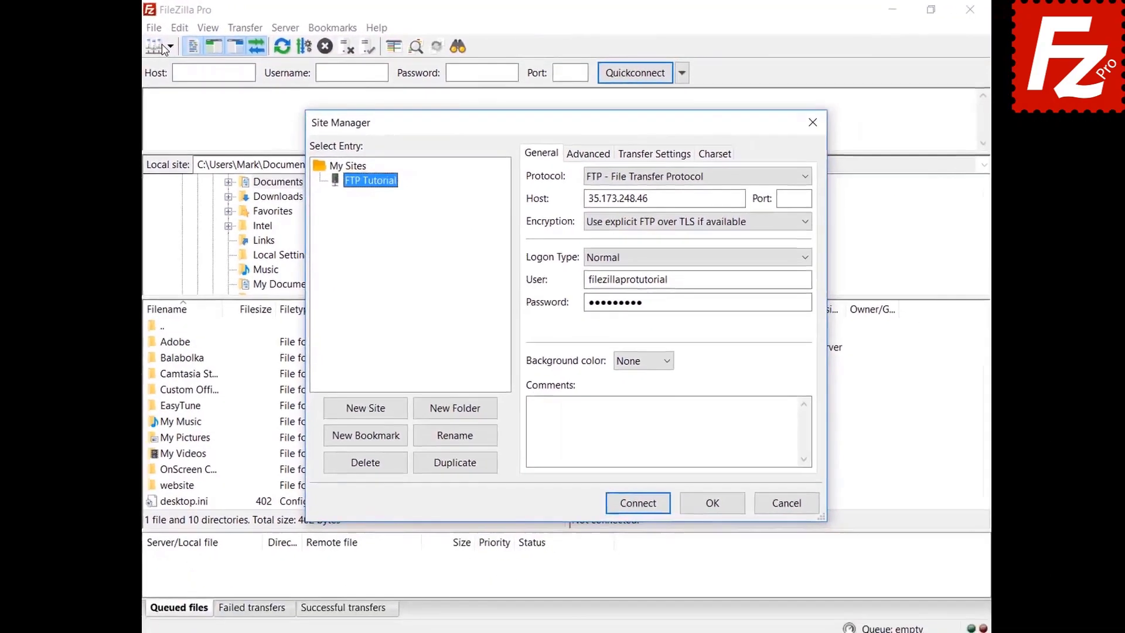
key("Escape")
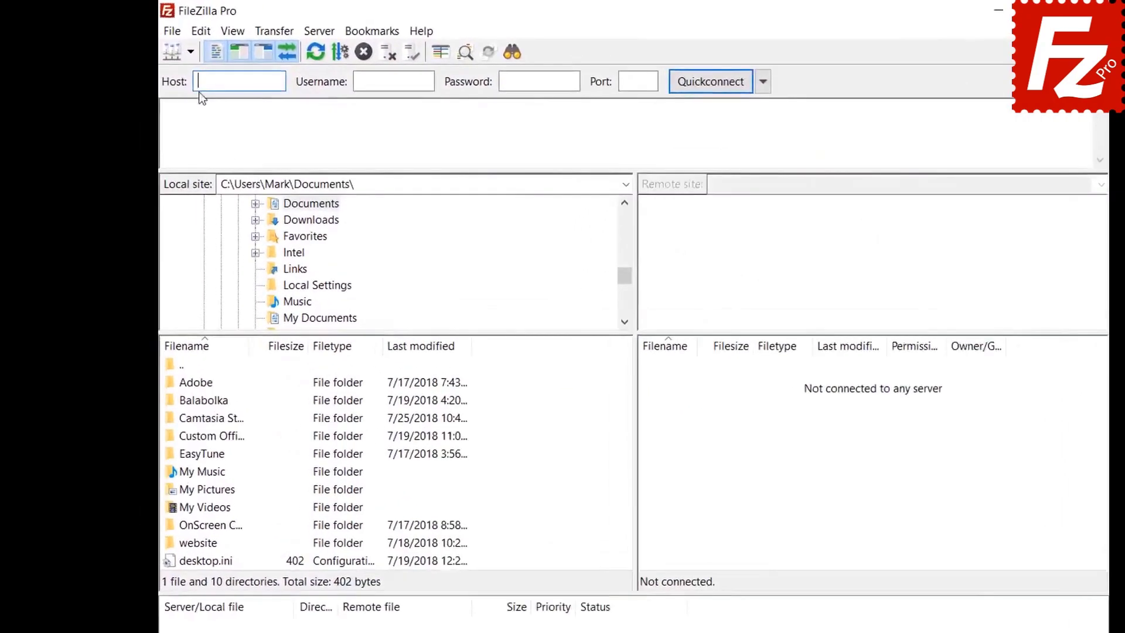
left_click(201, 30)
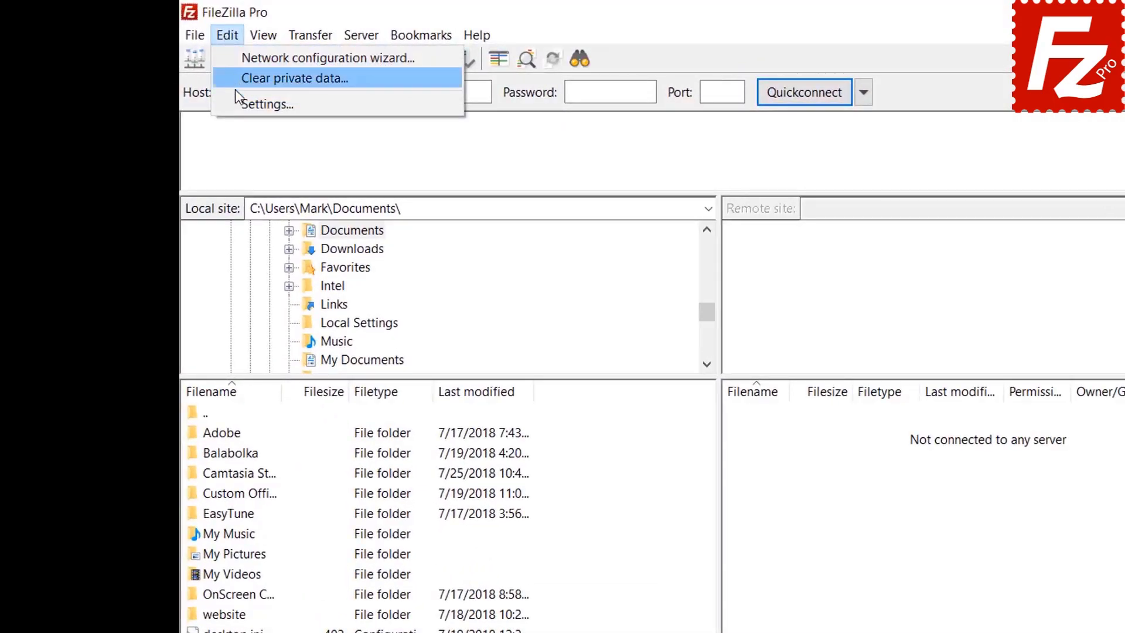
left_click(236, 104)
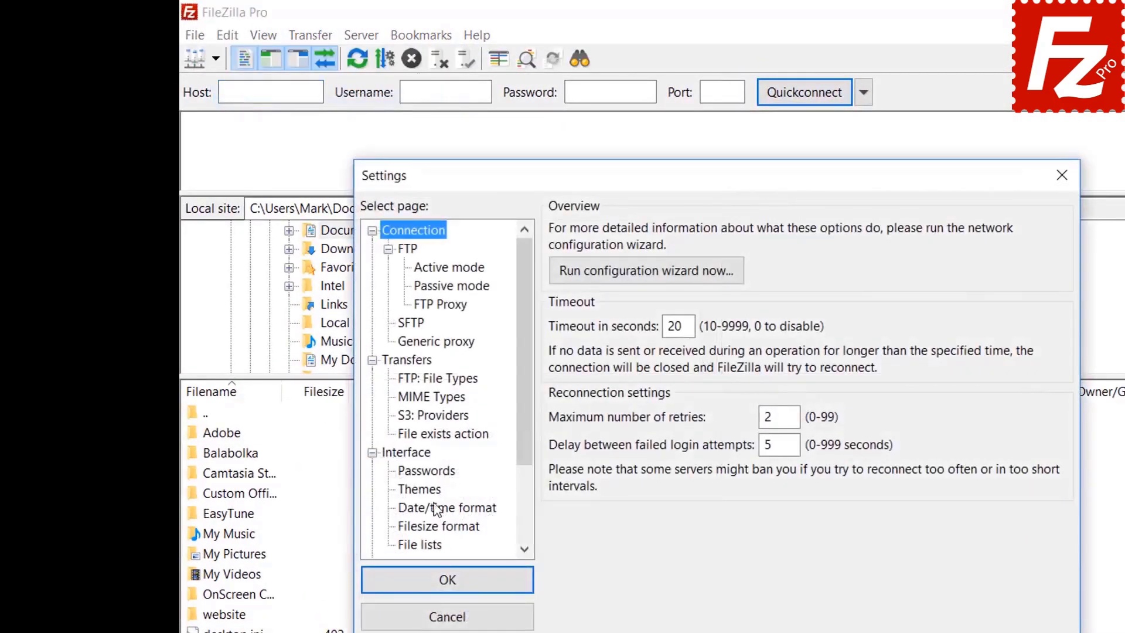
left_click(434, 473)
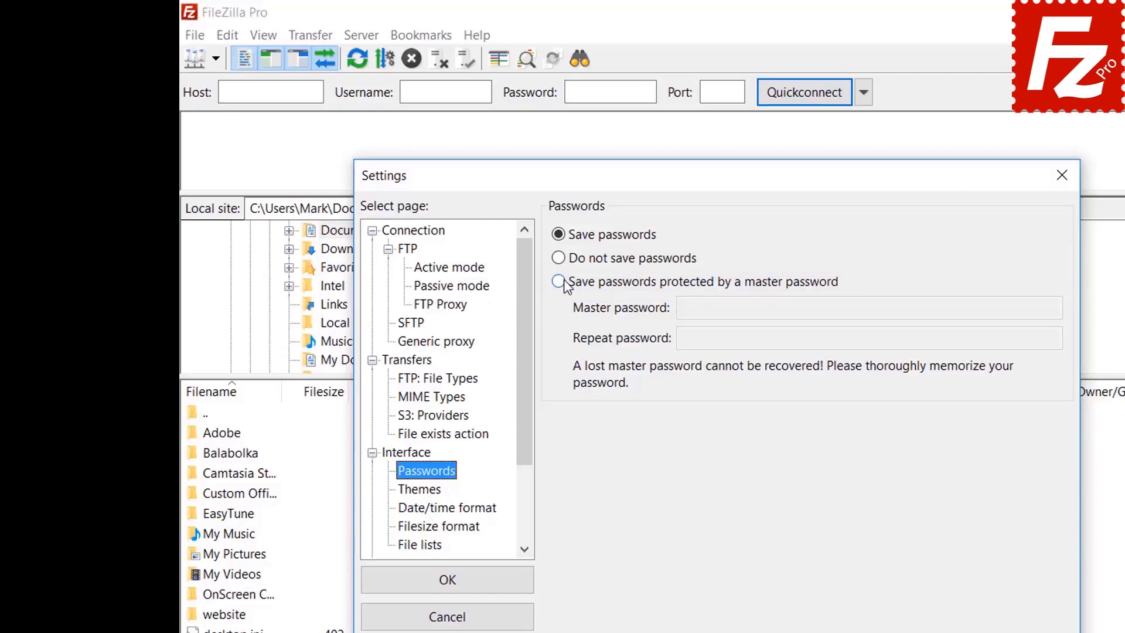
Step: Choose master-password protection, enter the new master password twice and apply
left_click(559, 281)
left_click(918, 307)
type("1234567890")
left_click(891, 339)
type("1234567890")
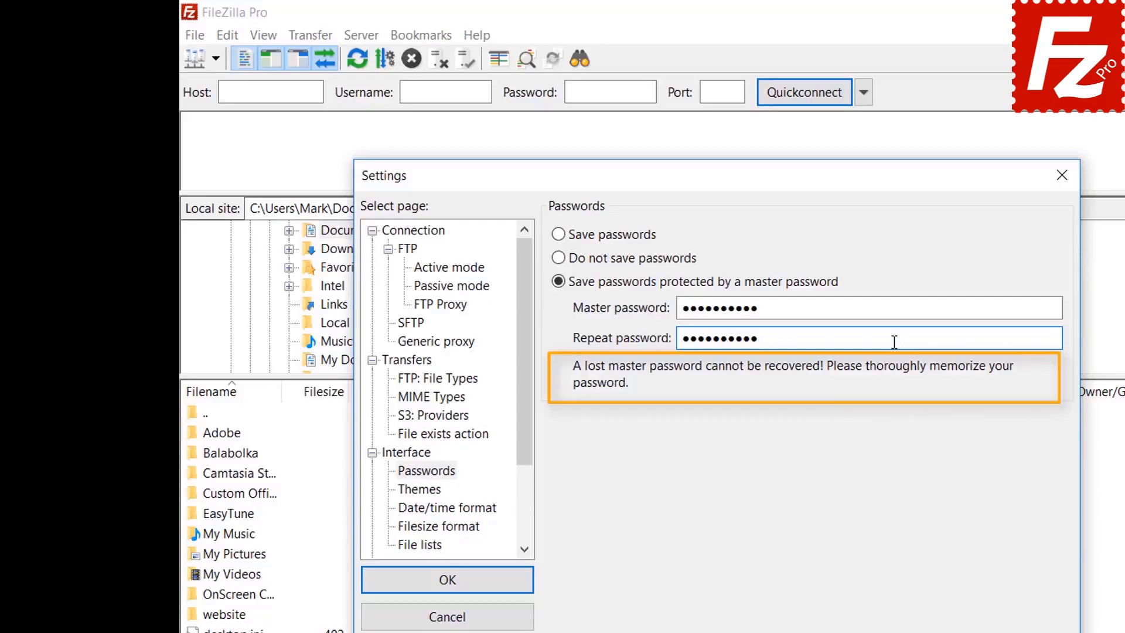
left_click(449, 586)
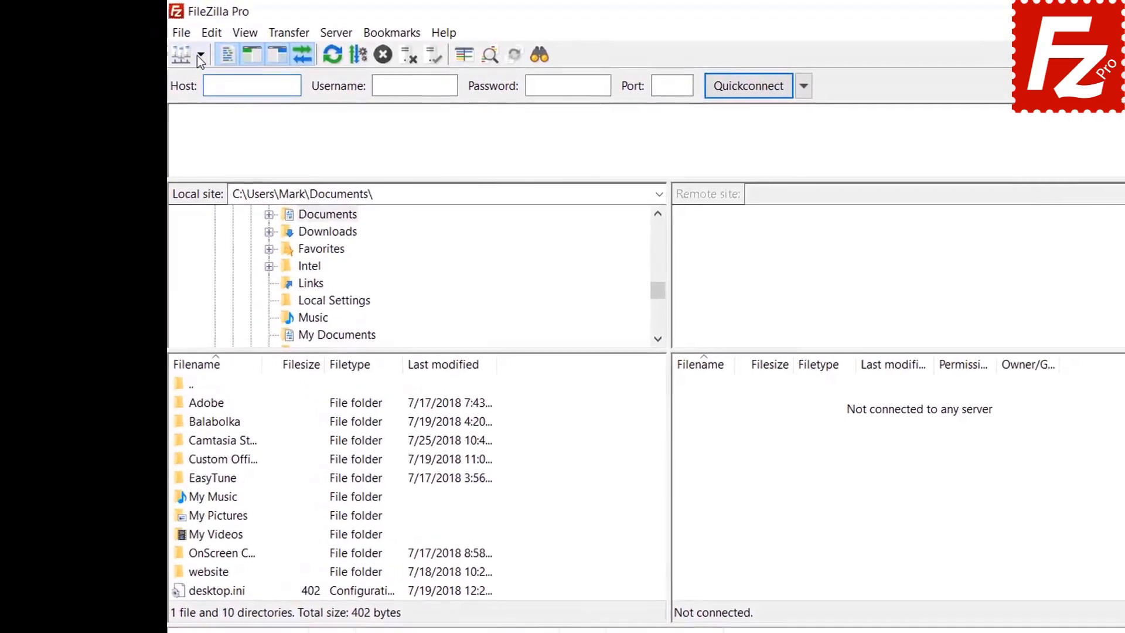
left_click(200, 55)
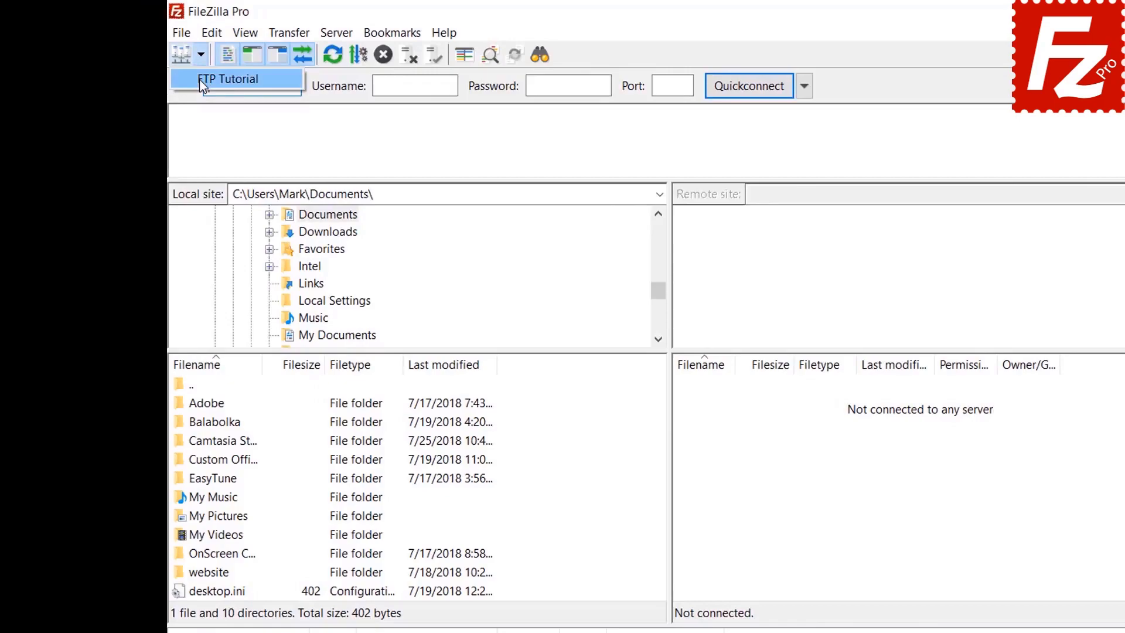
Step: Connect to the saved FTP Tutorial site, supplying the master password when prompted
left_click(200, 80)
type("••••••••••")
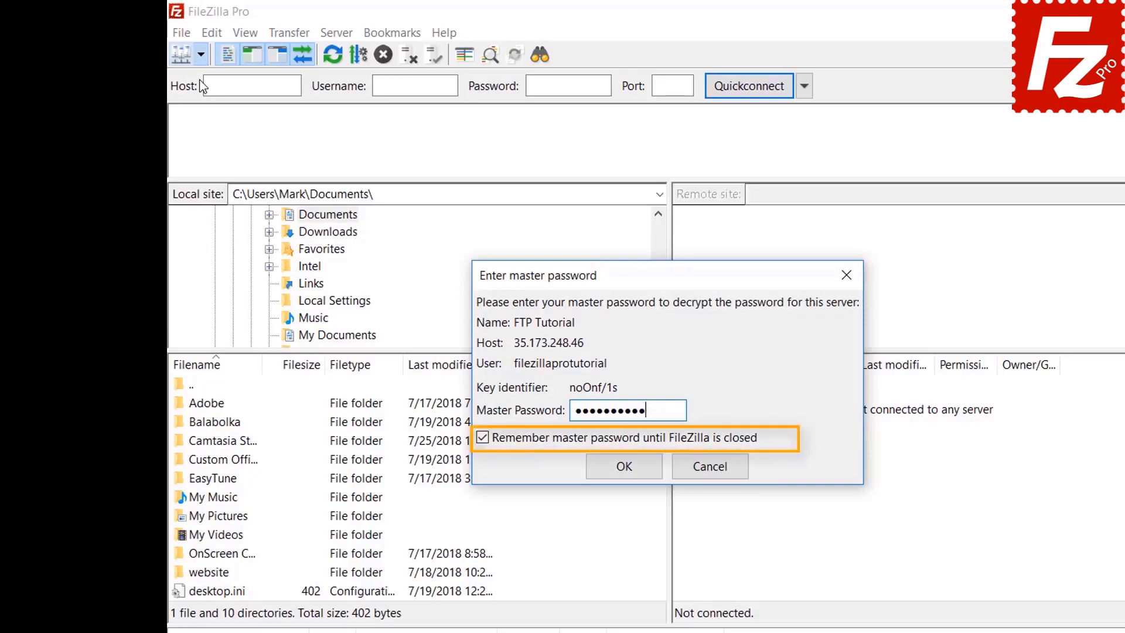
left_click(624, 469)
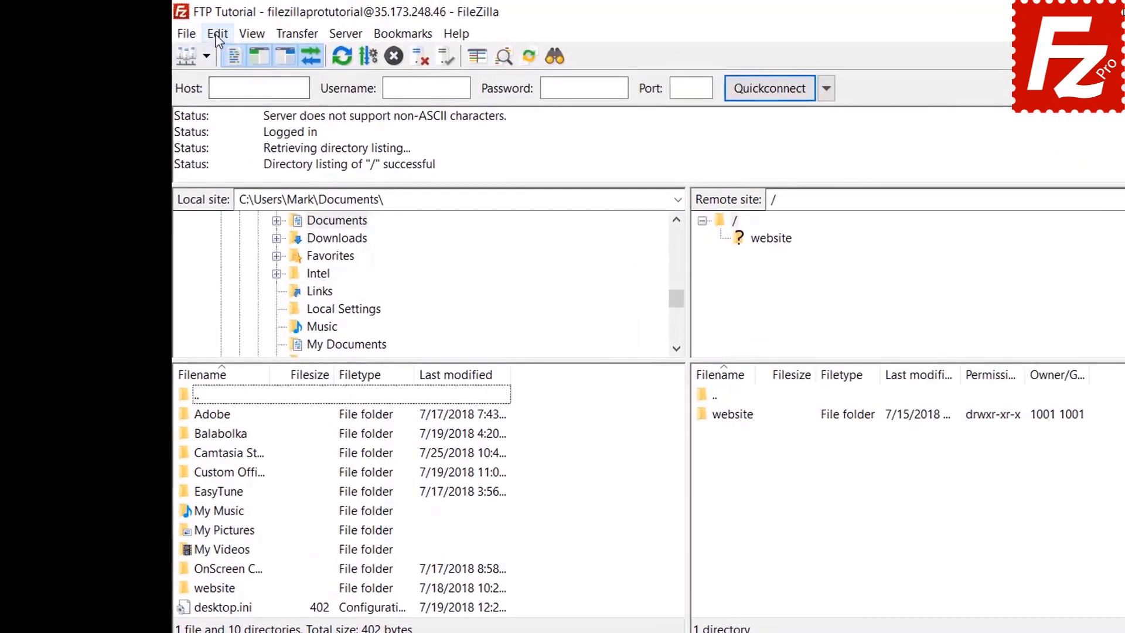
Step: Select plain 'Save passwords' in Settings, apply, then cancel the master-password prompt
left_click(177, 28)
left_click(223, 99)
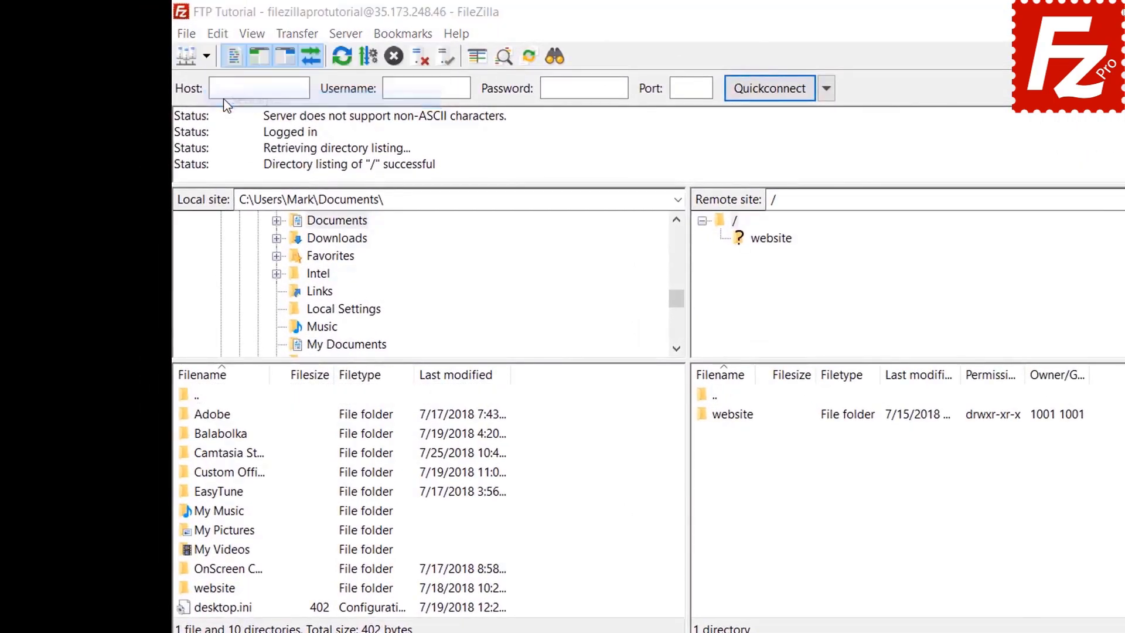
left_click(409, 450)
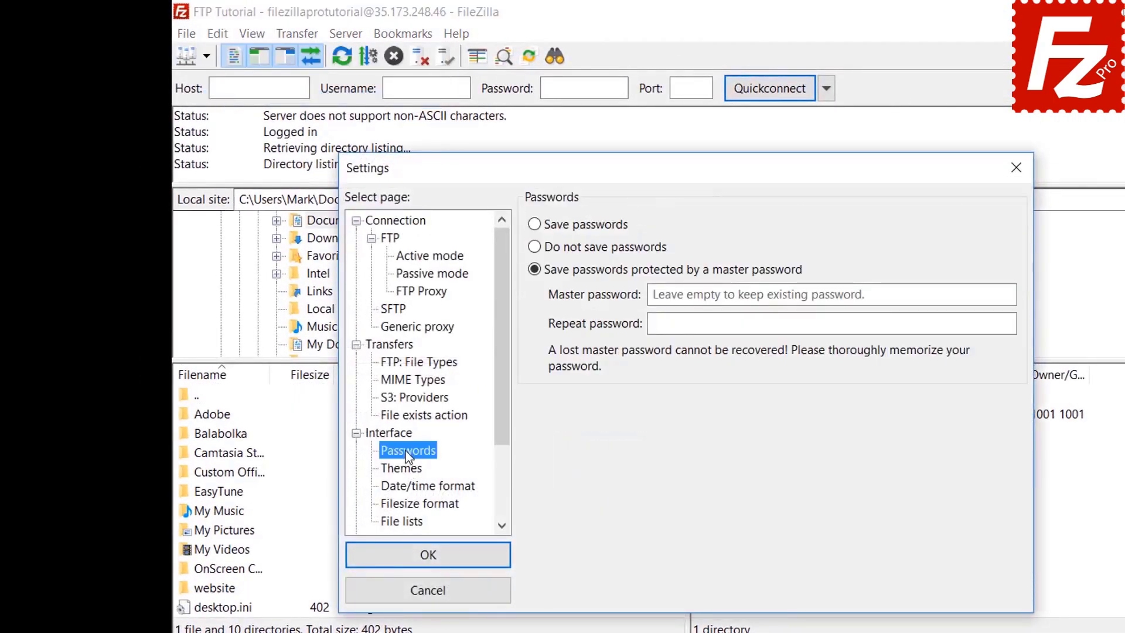
left_click(539, 230)
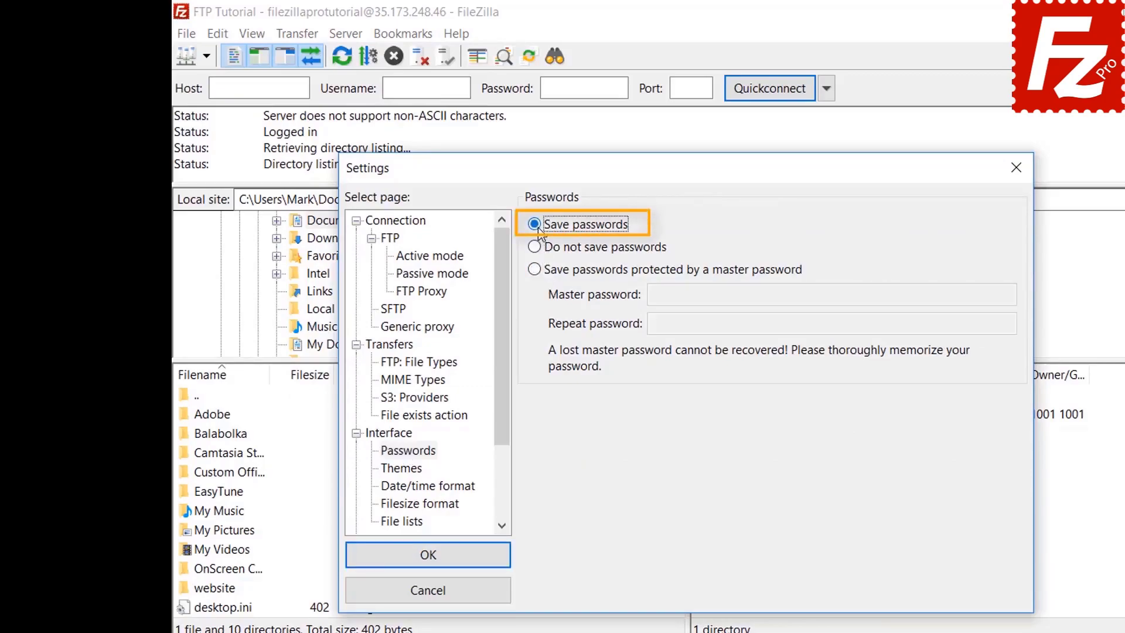
left_click(441, 561)
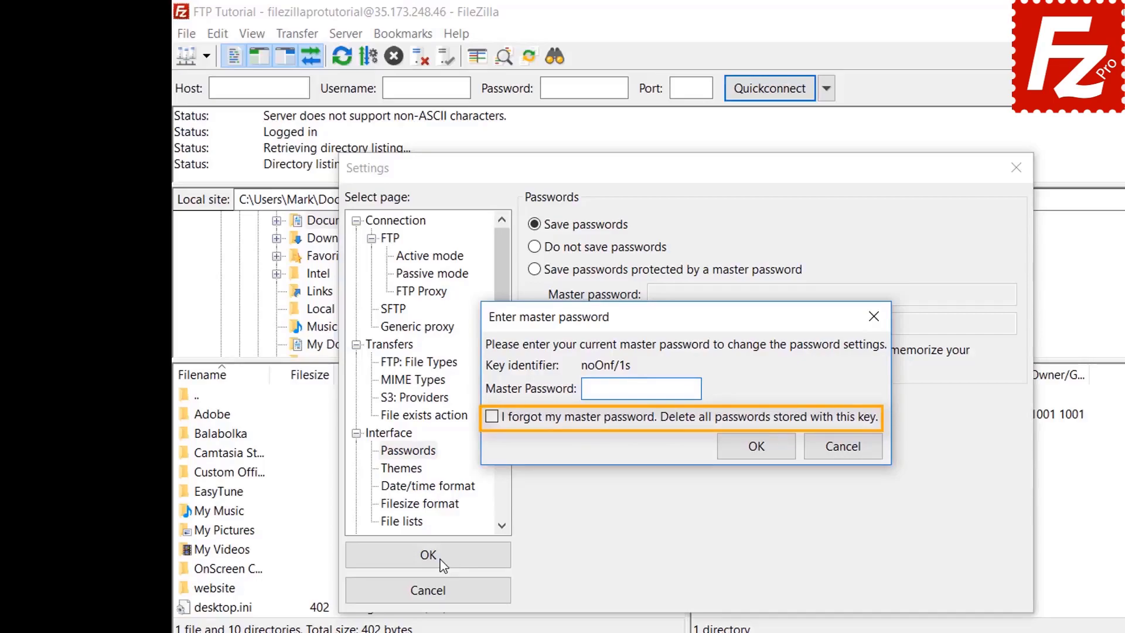
left_click(839, 446)
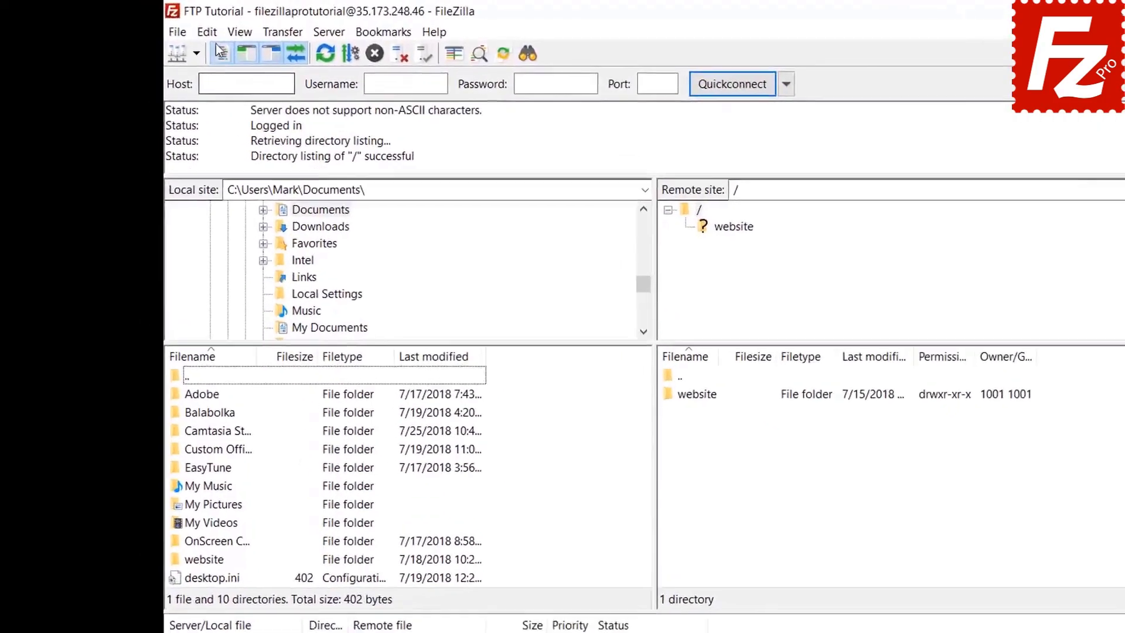
left_click(212, 34)
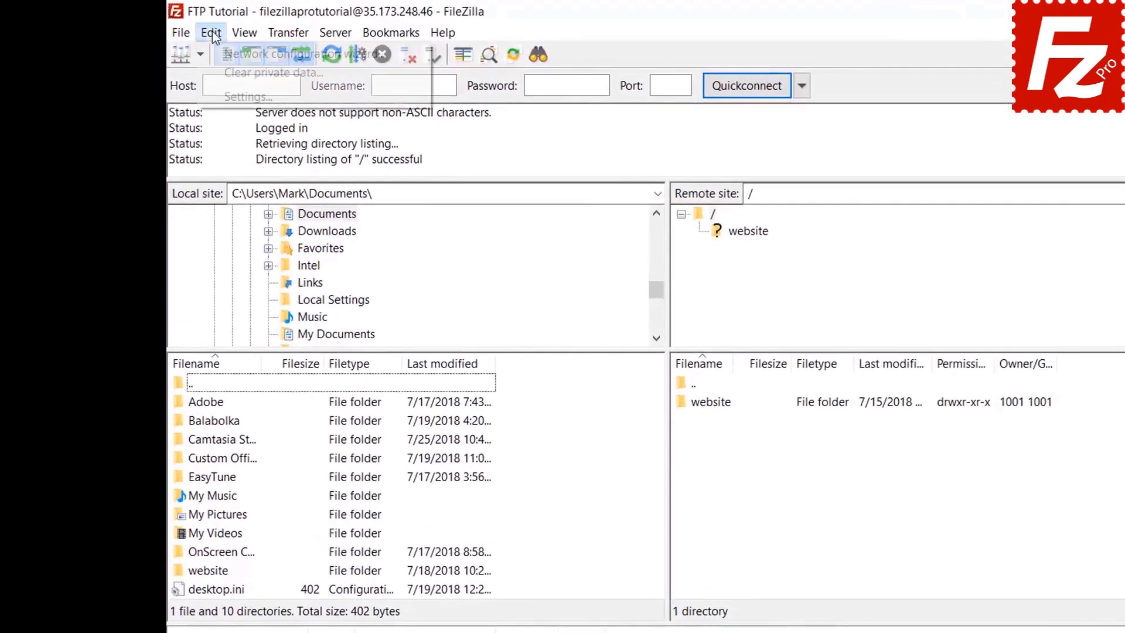
Step: Clear private data with Quickconnect history and Reconnect information checked
left_click(217, 72)
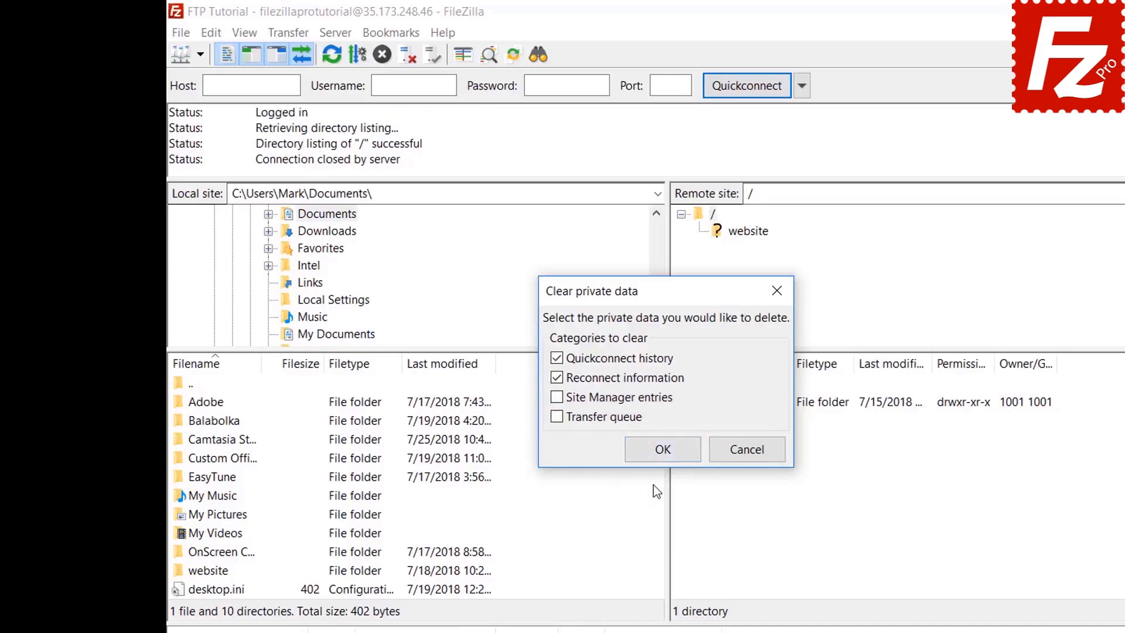
left_click(662, 448)
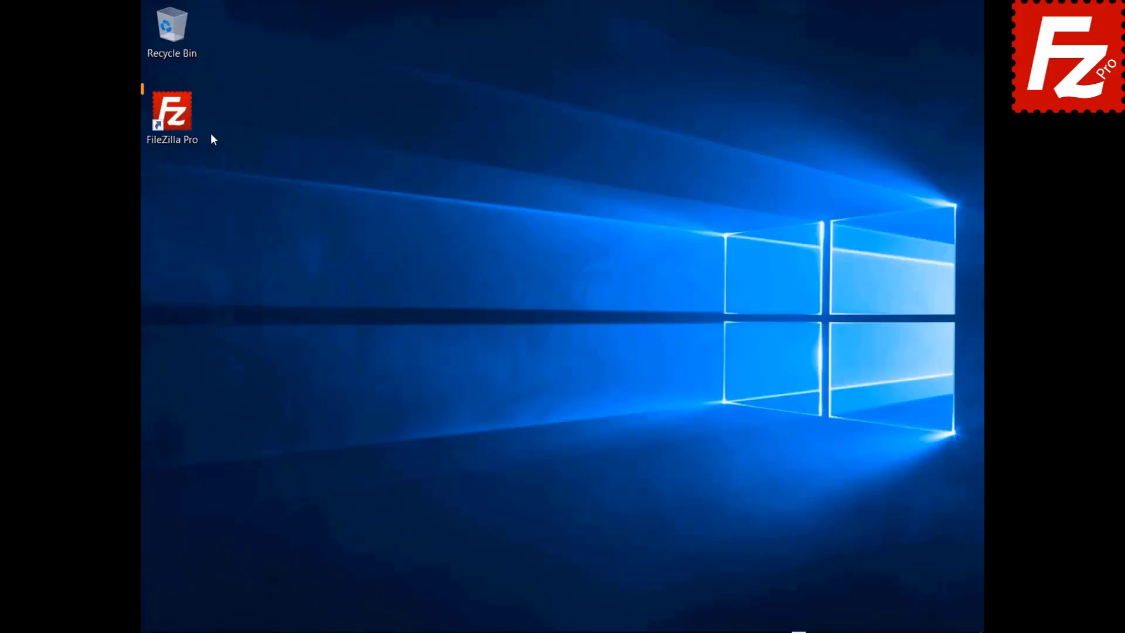
Step: Launch FileZilla Pro and pick the saved FTP Tutorial site from the Site Manager list
double_click(178, 124)
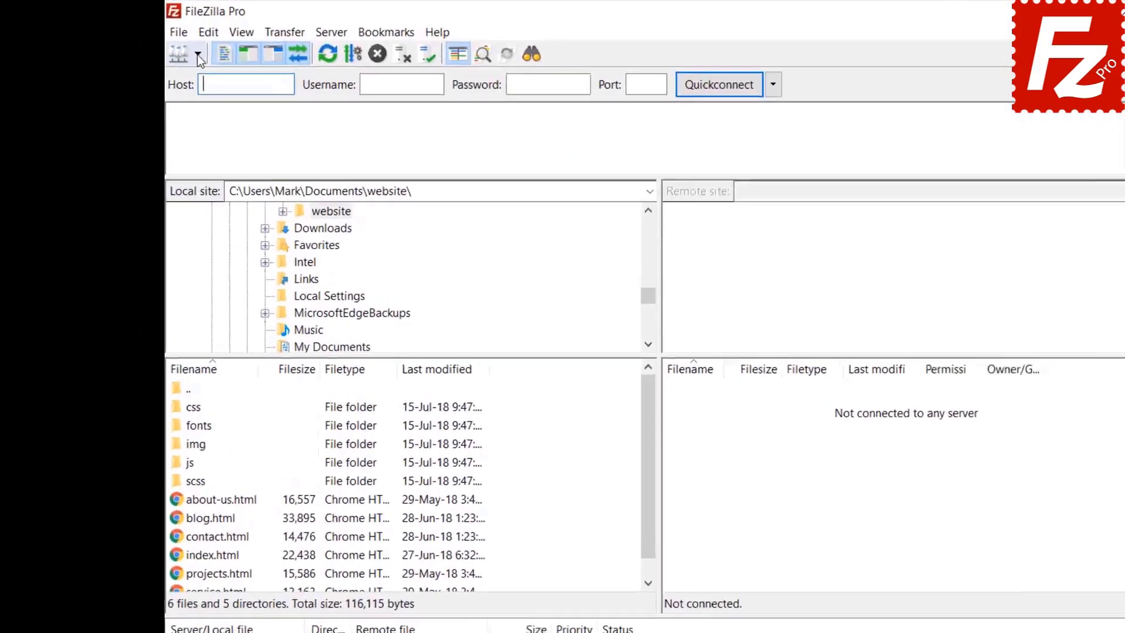
left_click(170, 44)
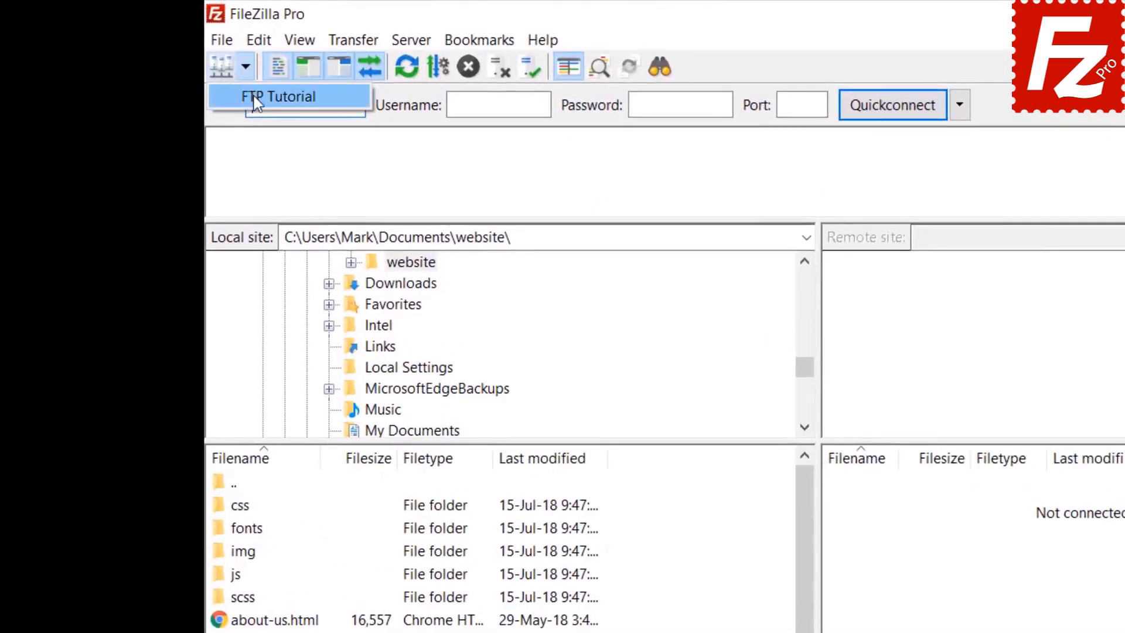
left_click(253, 96)
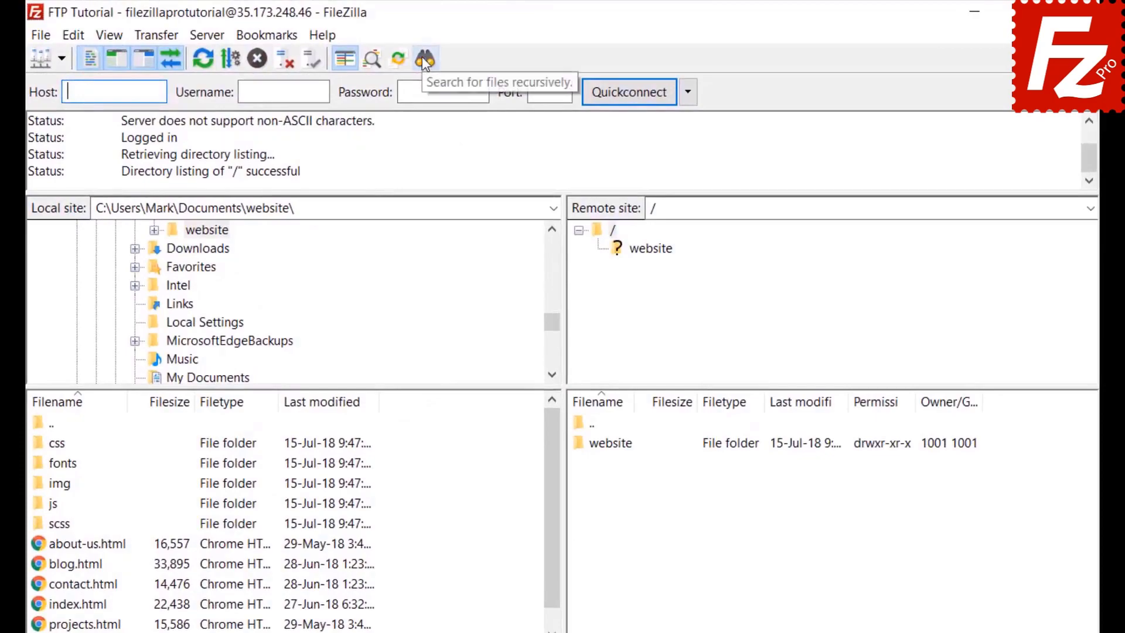
Step: Start a remote file search with the condition Filename contains '.jpg', matching all conditions
left_click(425, 58)
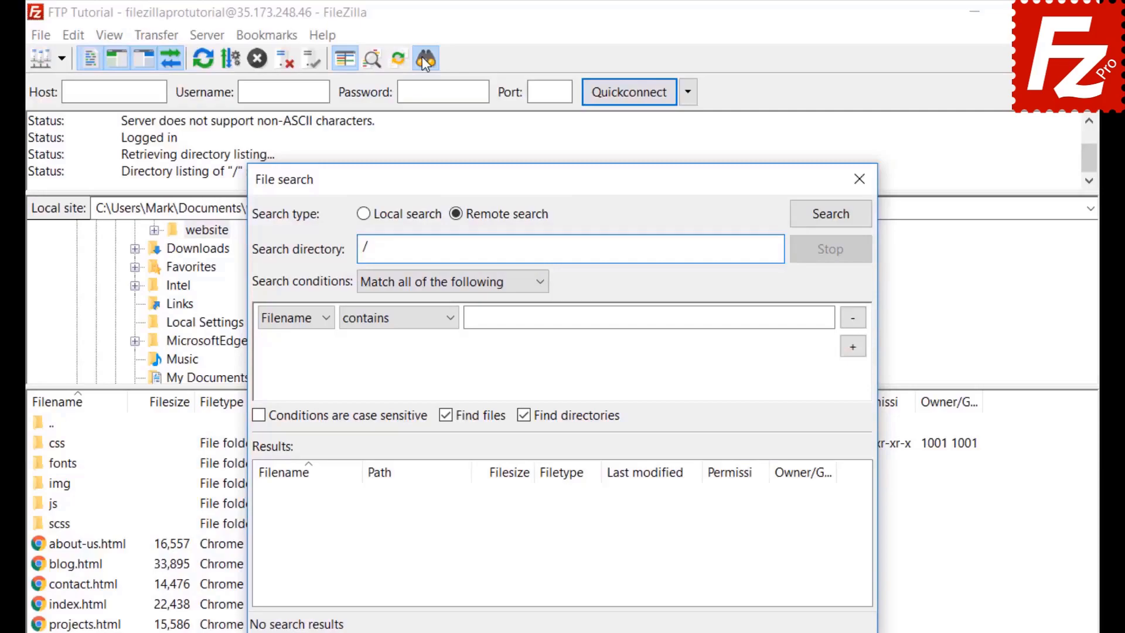
left_click(413, 283)
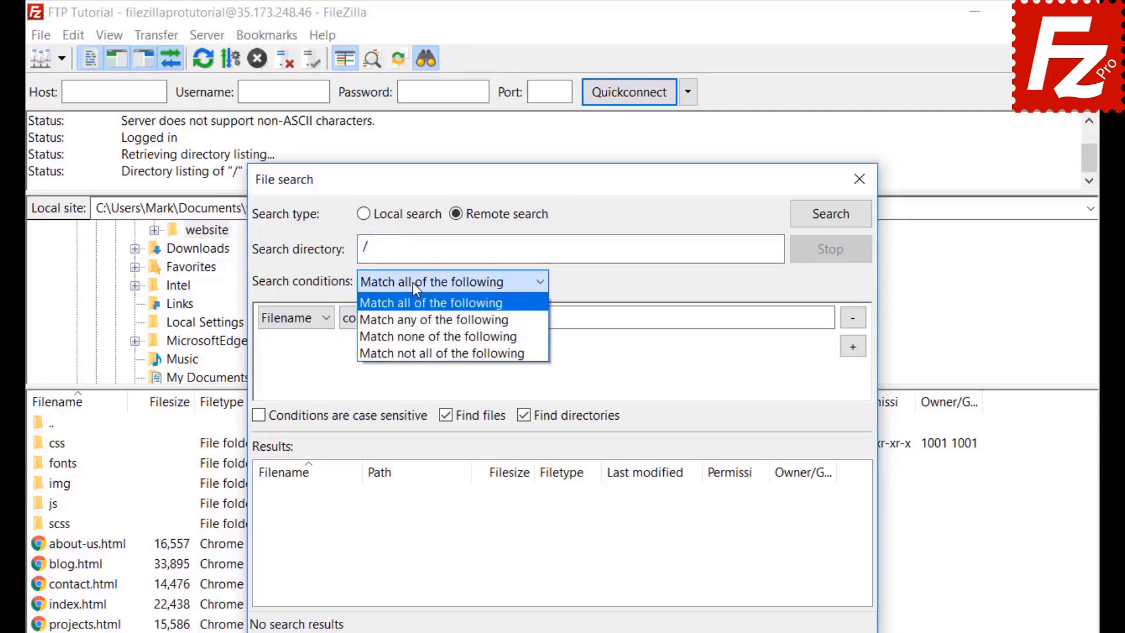
left_click(412, 282)
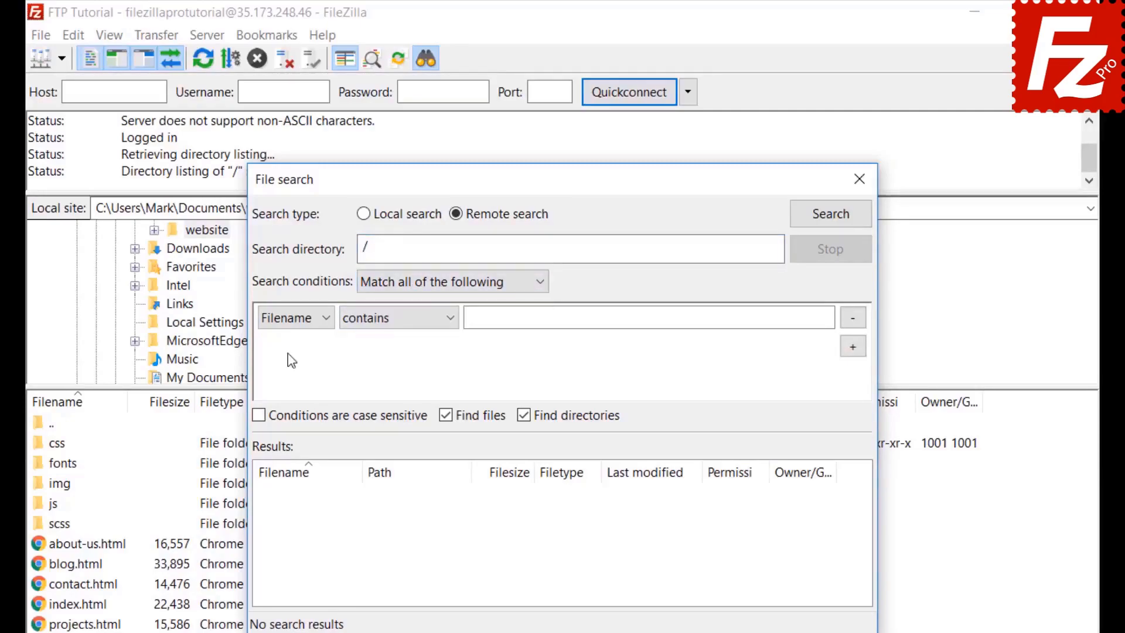
left_click(289, 322)
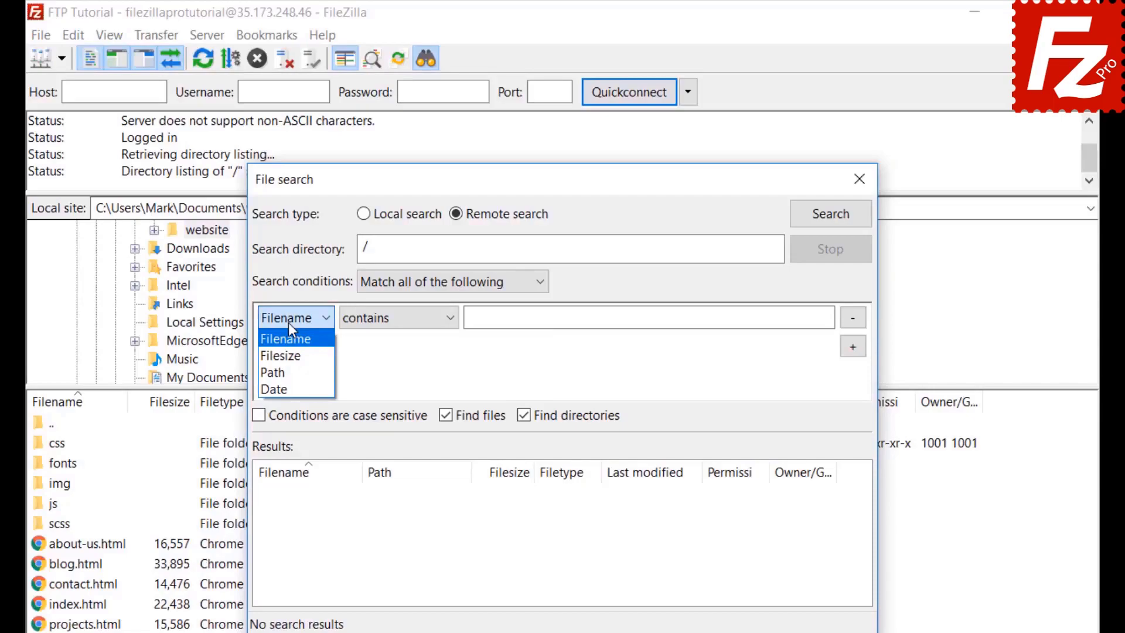
left_click(289, 322)
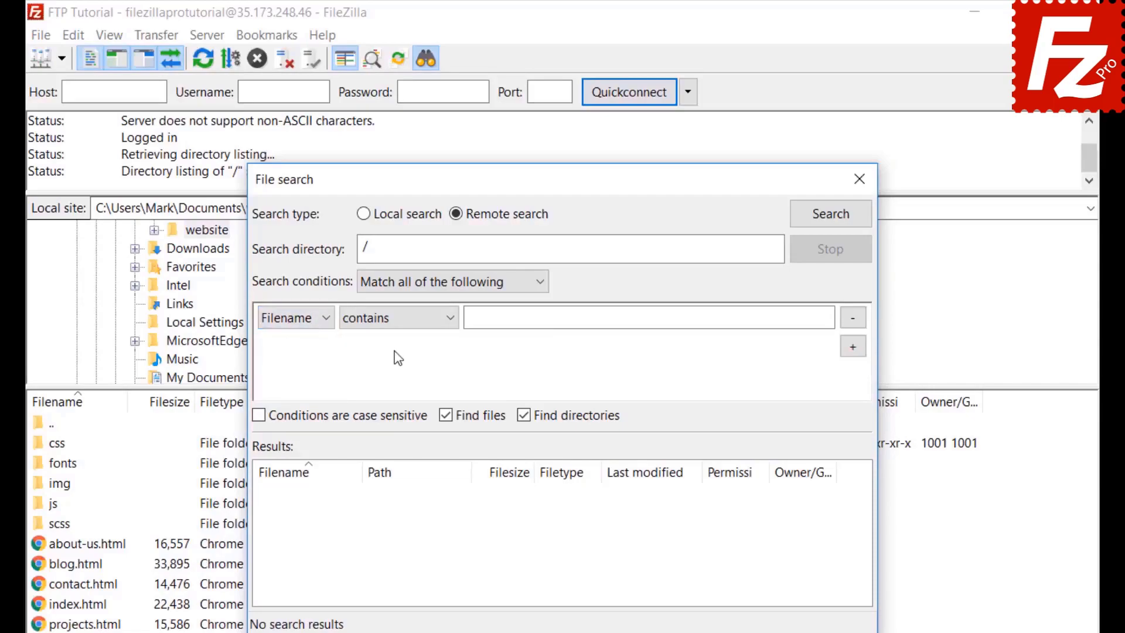
left_click(399, 328)
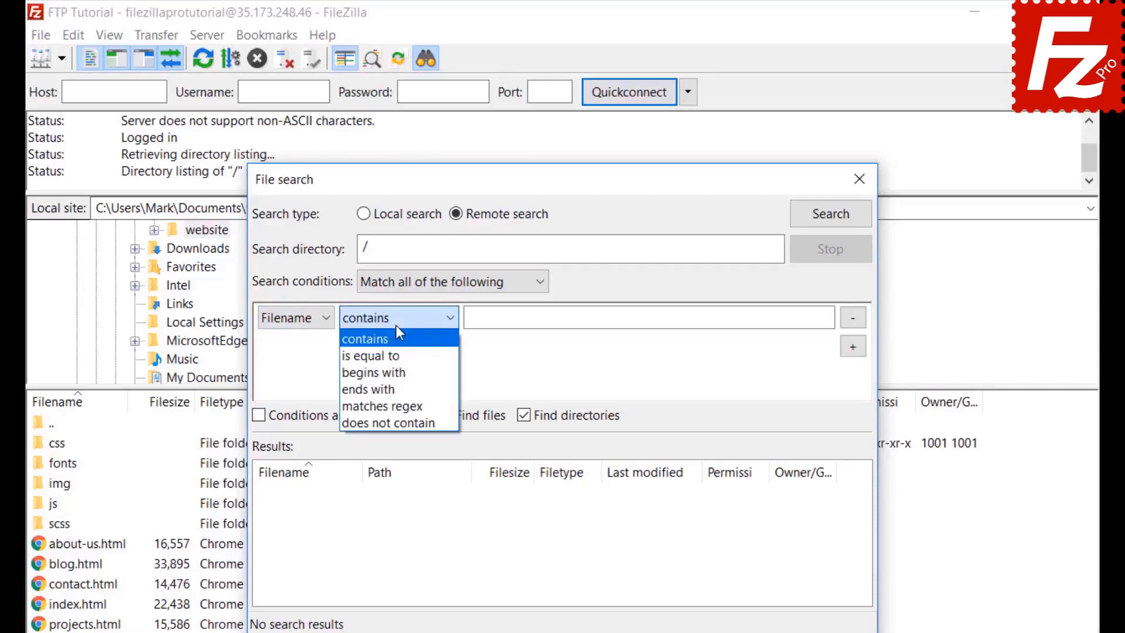
left_click(397, 328)
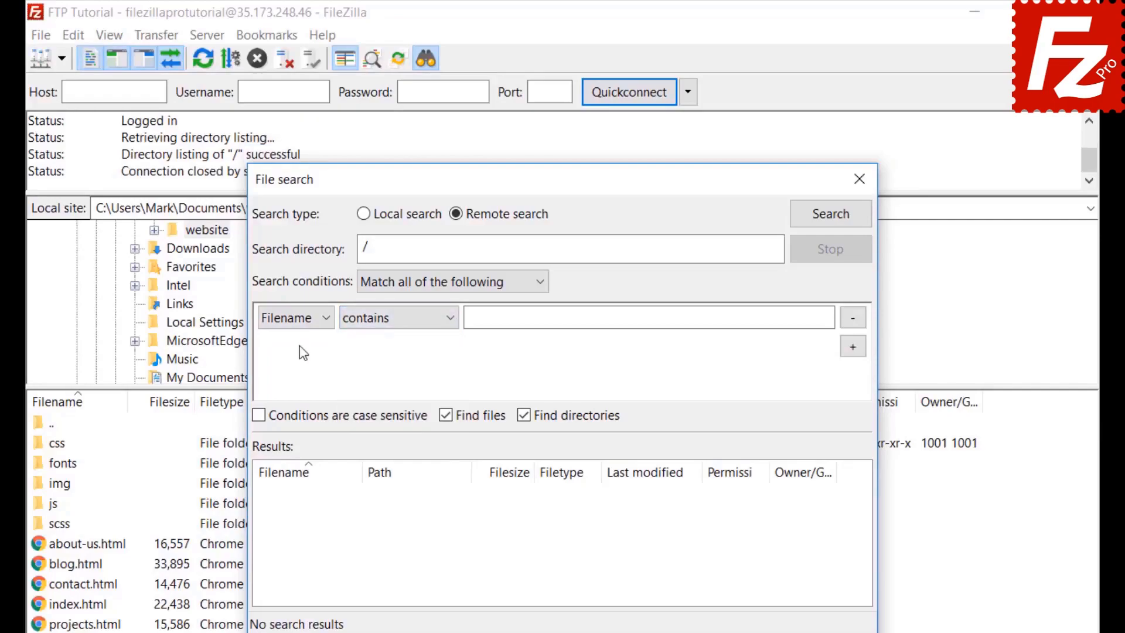
left_click(308, 317)
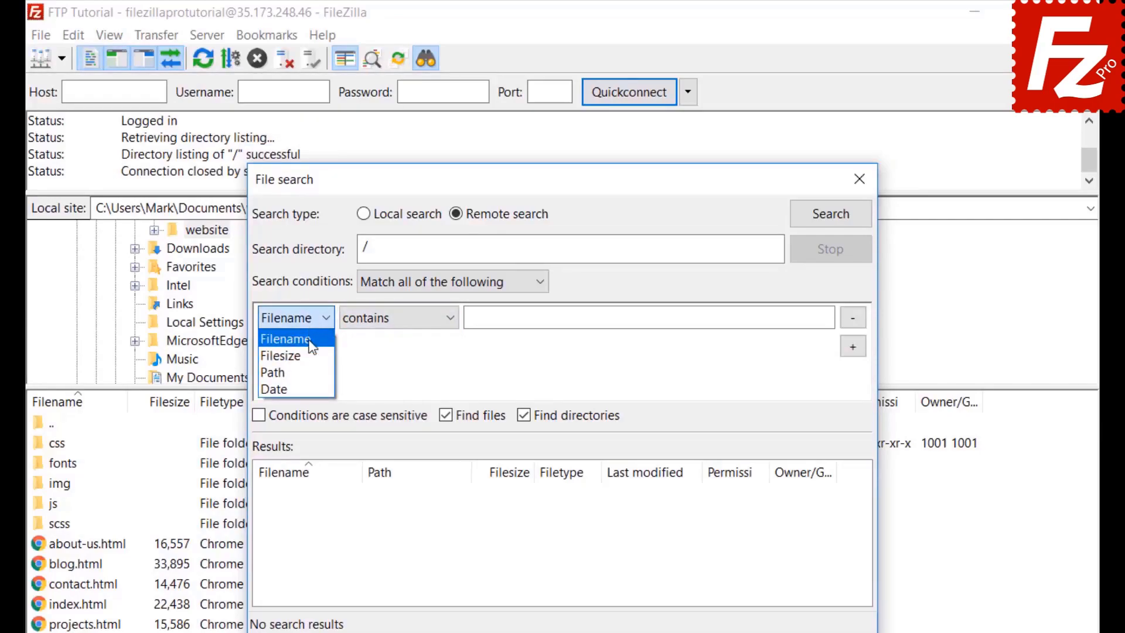
left_click(311, 341)
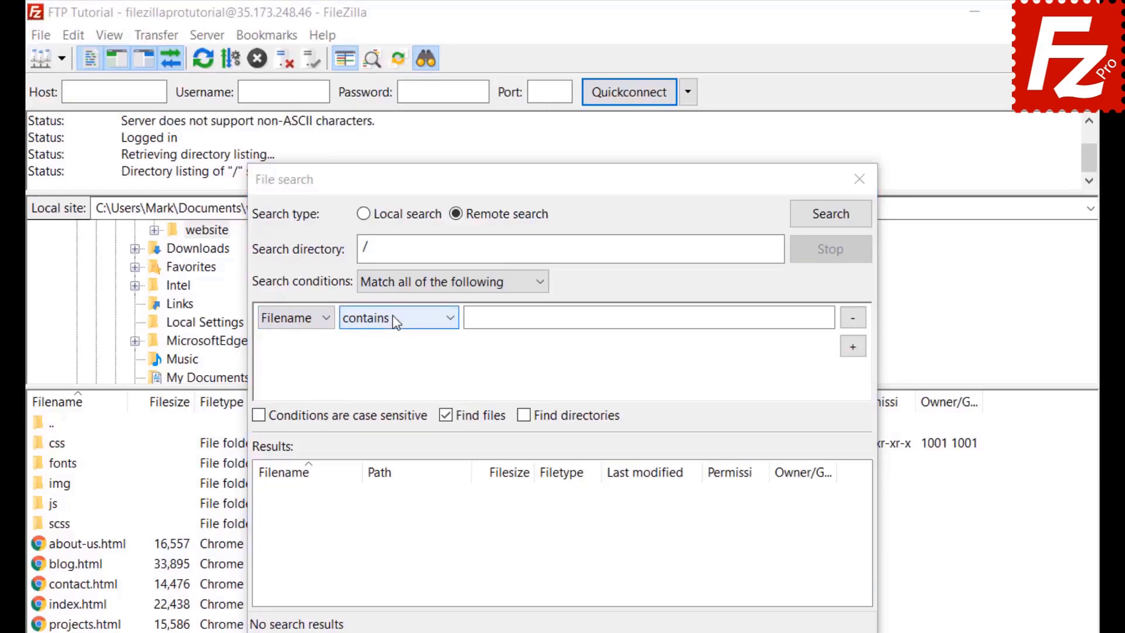
left_click(394, 318)
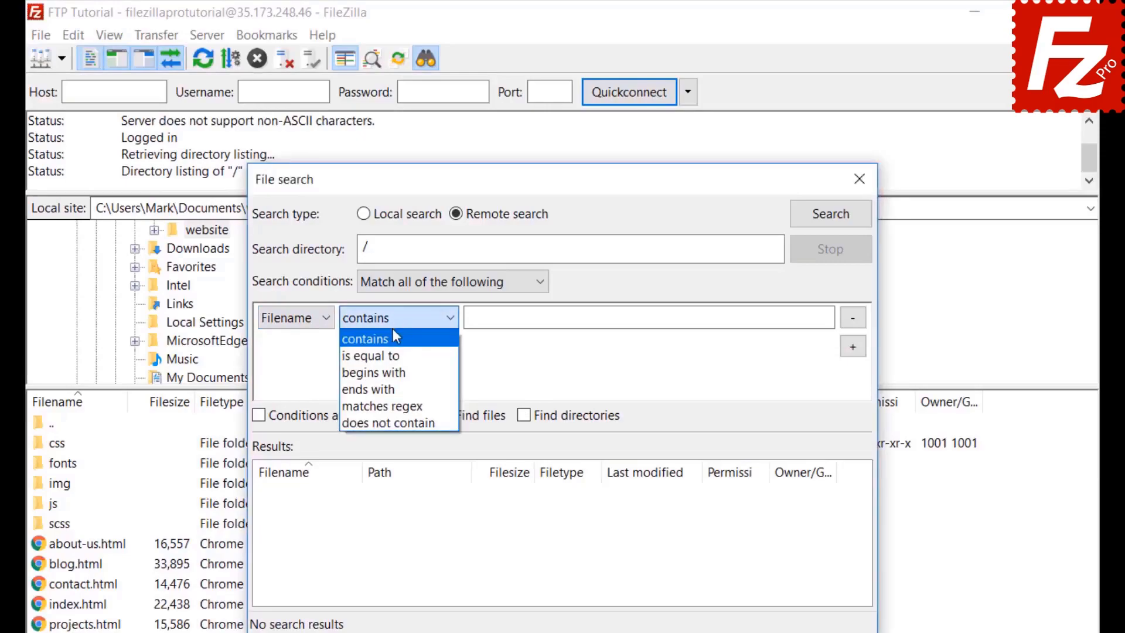
left_click(513, 320)
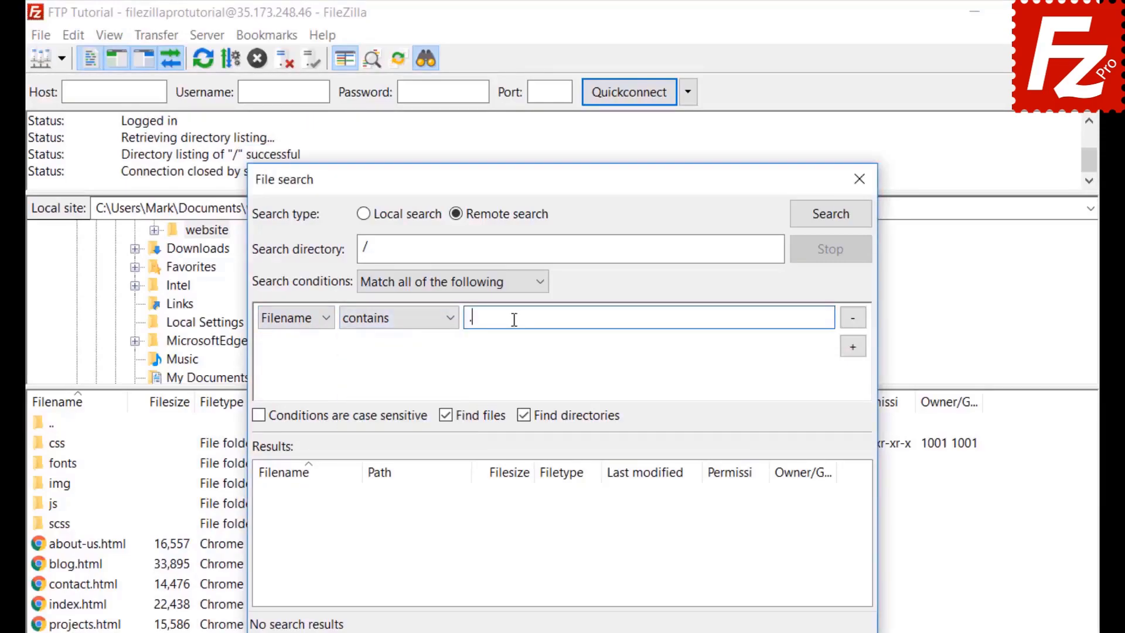
type(".jpg")
Step: Add a Filesize greater than 500000 condition, exclude directories, and run the search
left_click(852, 346)
left_click(296, 347)
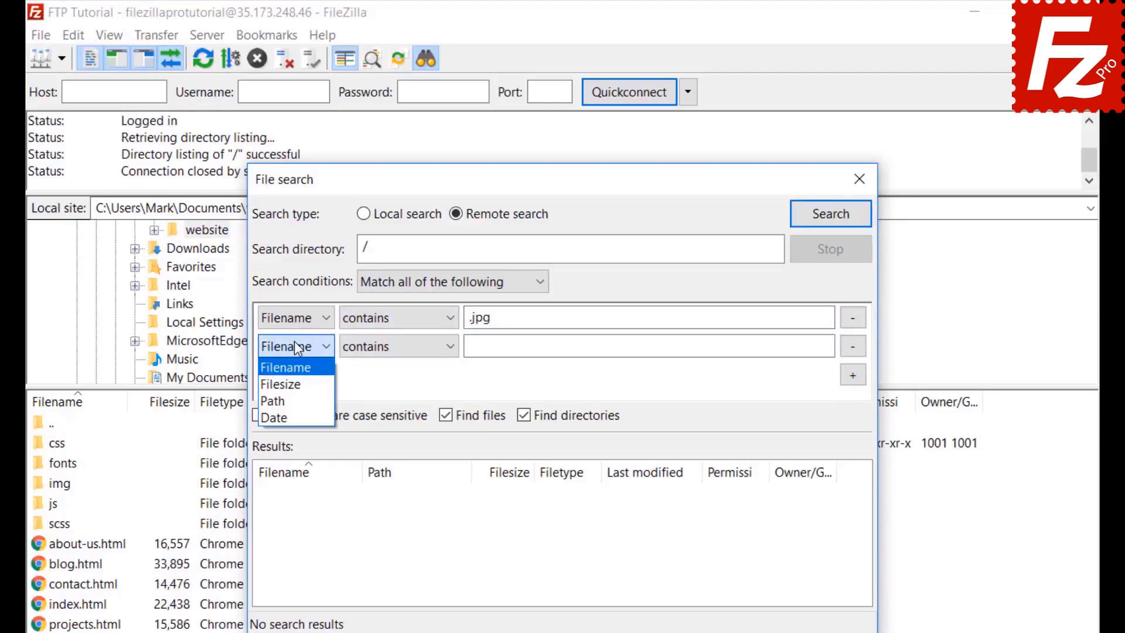
left_click(290, 385)
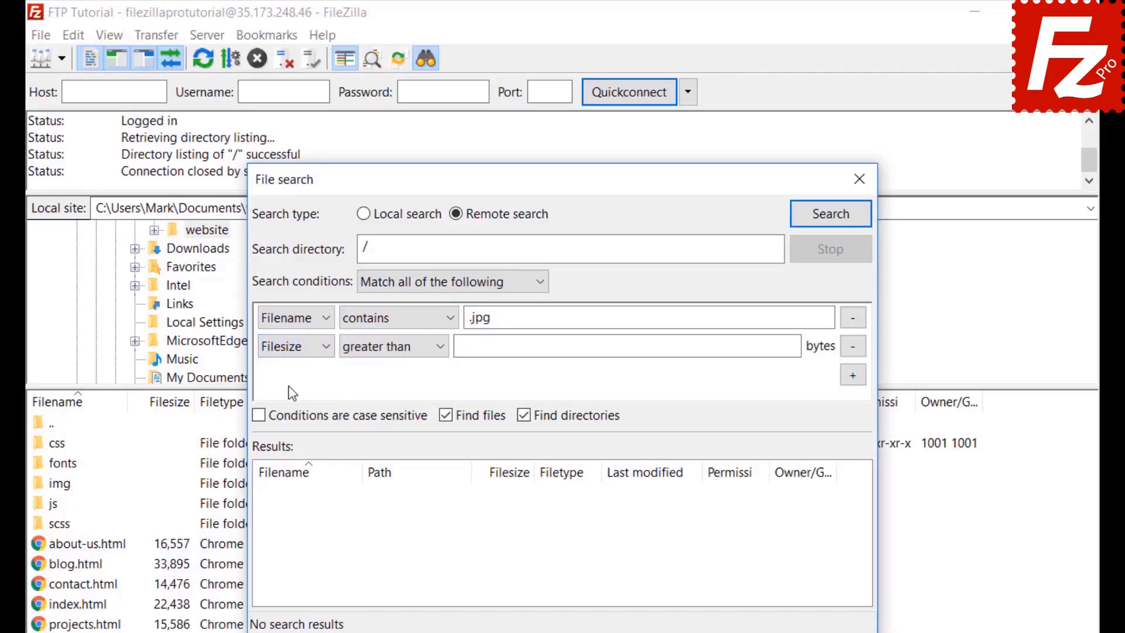
left_click(377, 346)
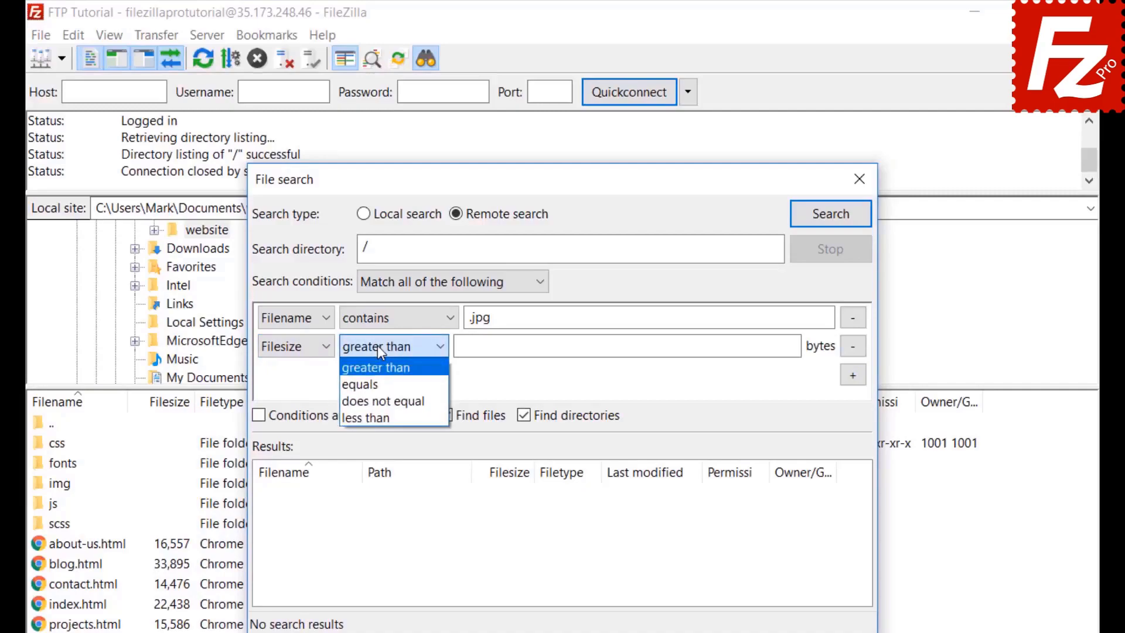
left_click(378, 346)
left_click(462, 347)
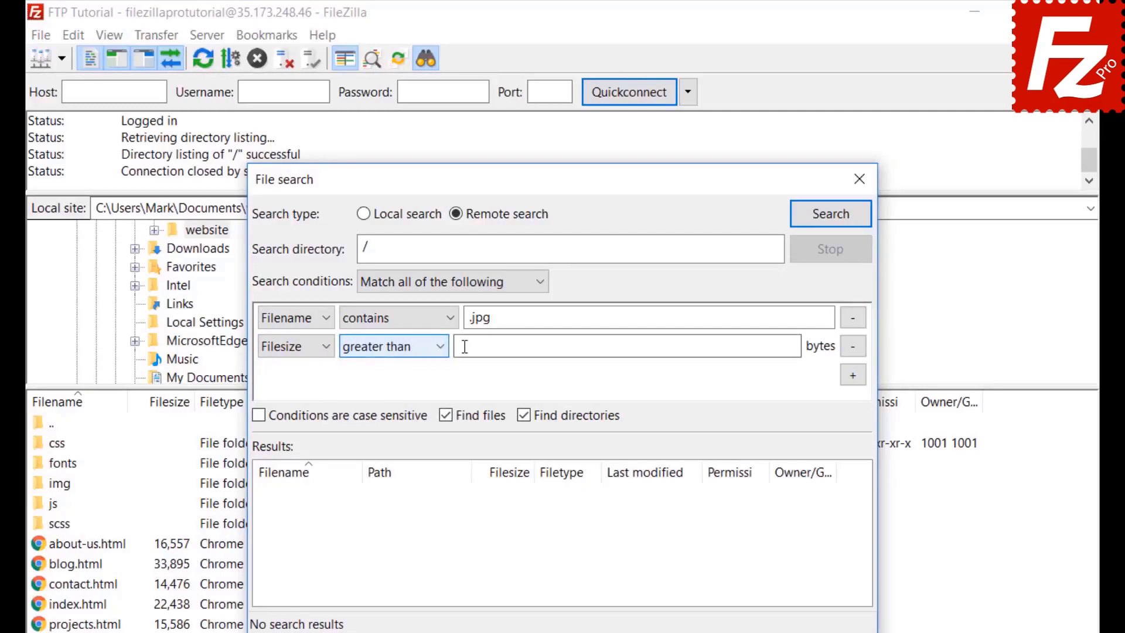
type("500000")
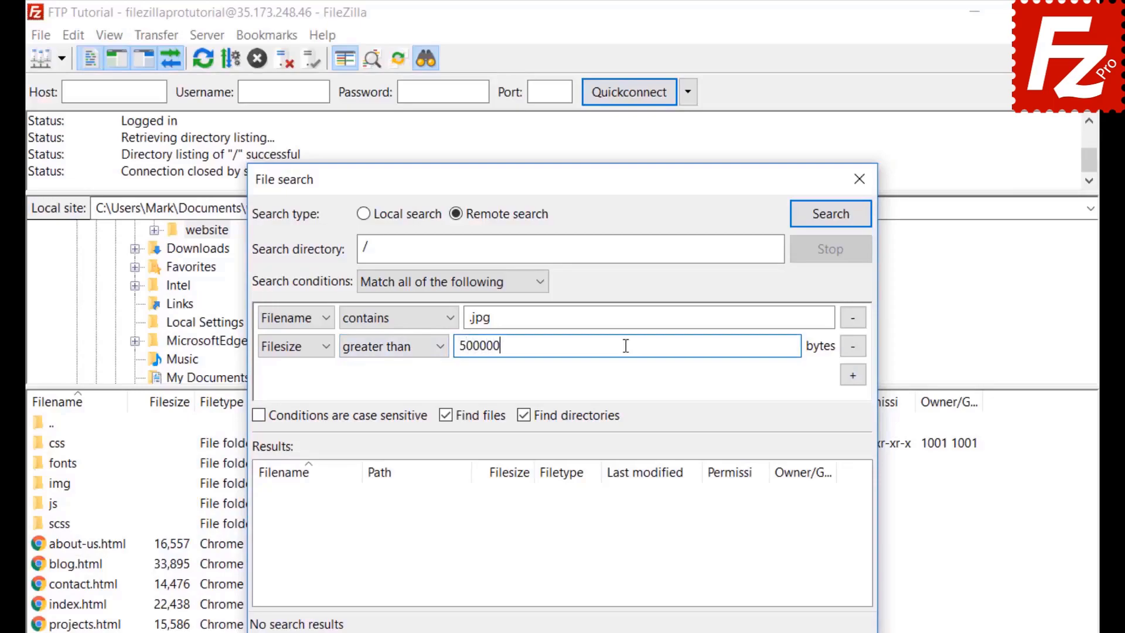
key("Return")
left_click(525, 417)
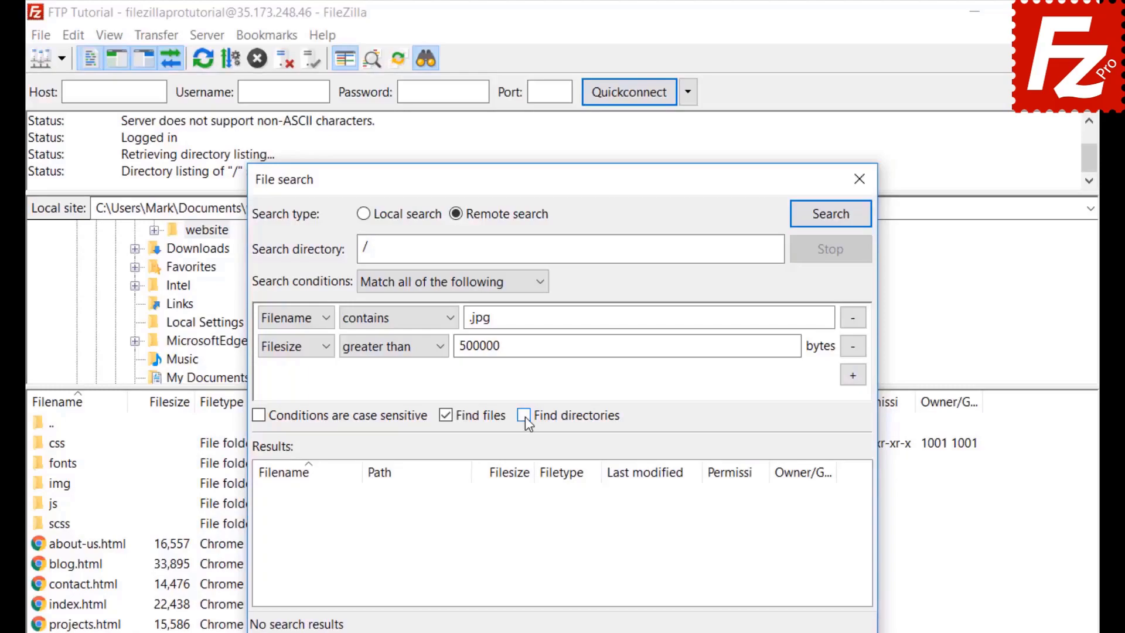
left_click_drag(528, 176, 738, 173)
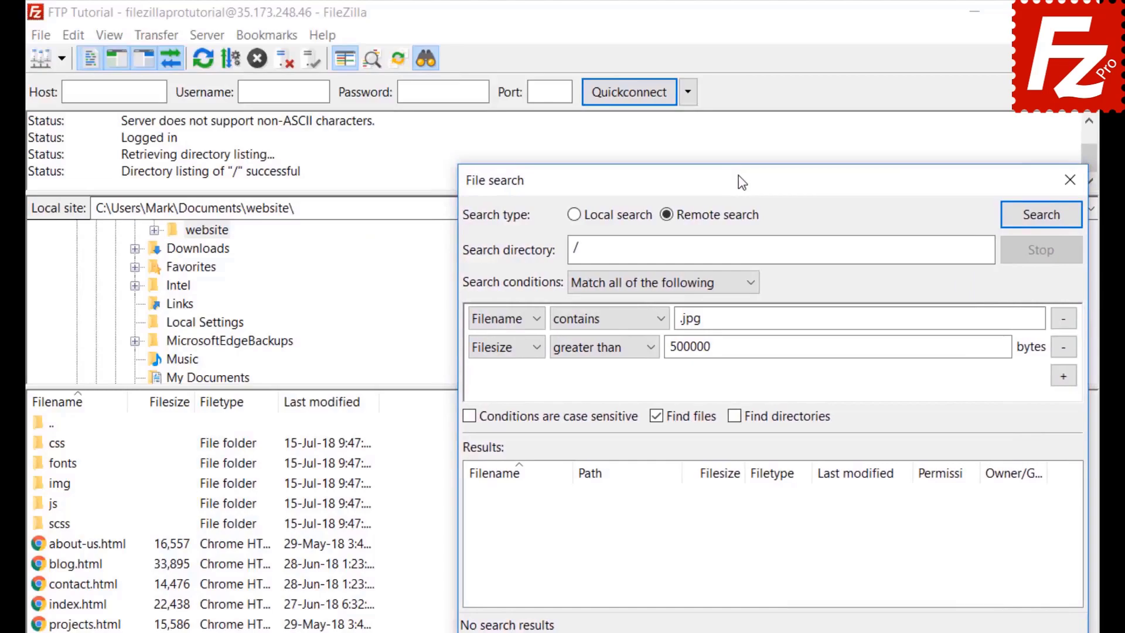
left_click(1040, 217)
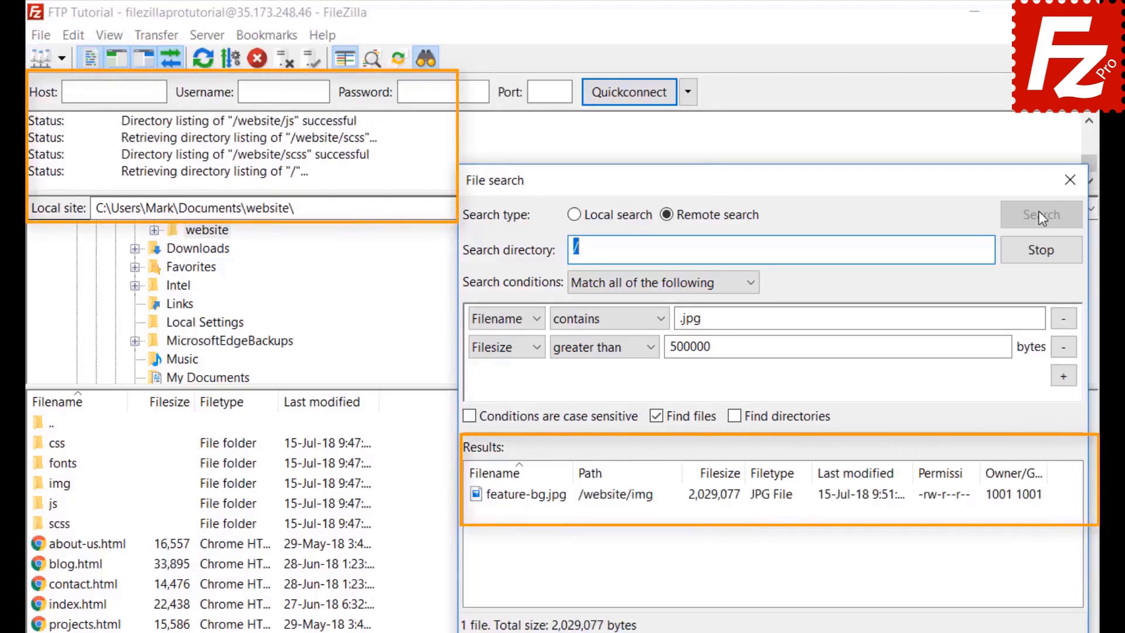
Step: Add the found feature-bg.jpg to the download queue only, then close the file search
right_click(565, 507)
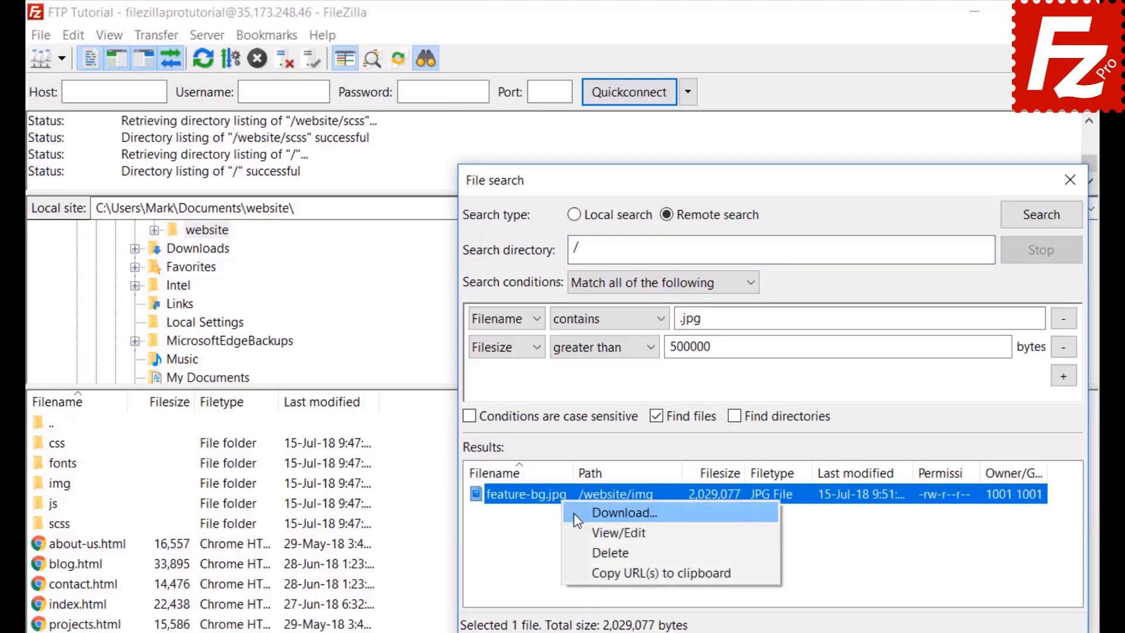
left_click(574, 512)
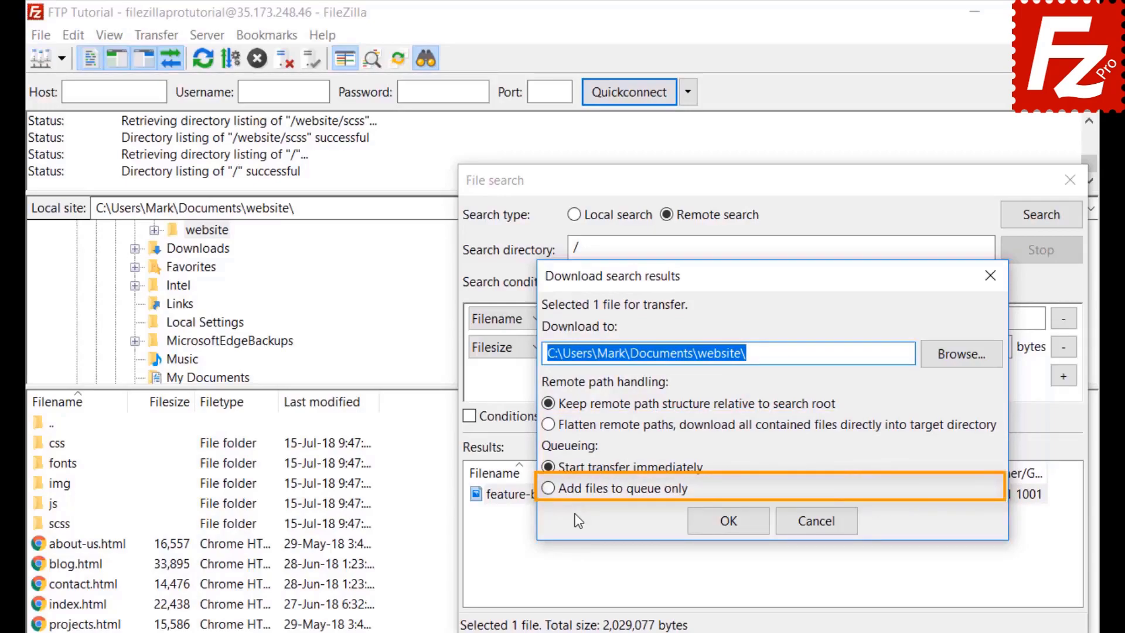
left_click(548, 489)
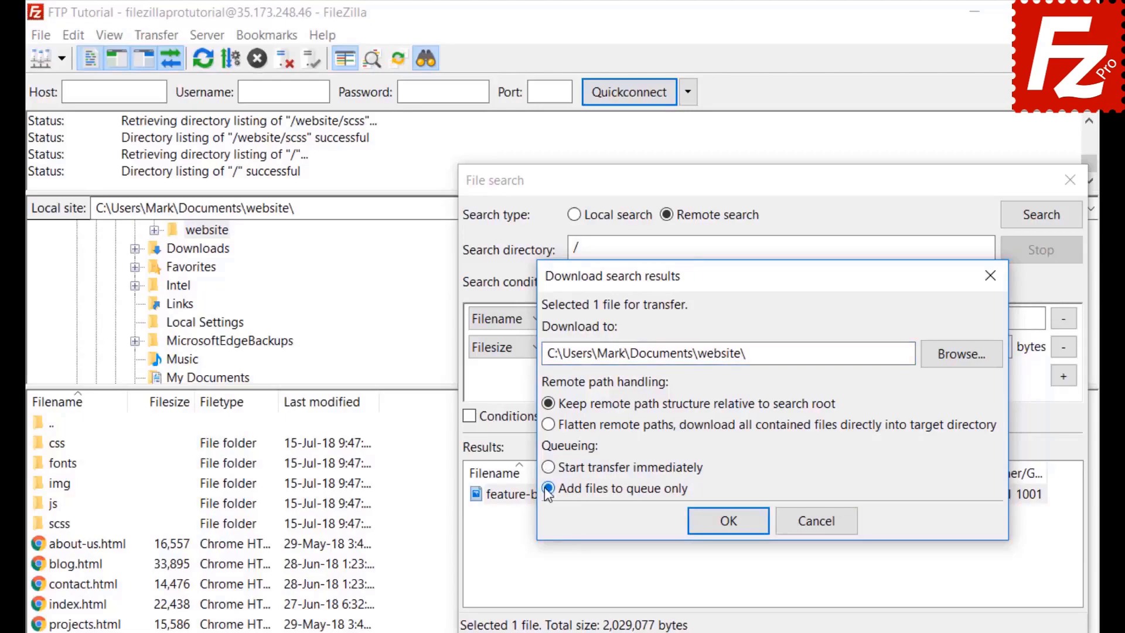
left_click(733, 525)
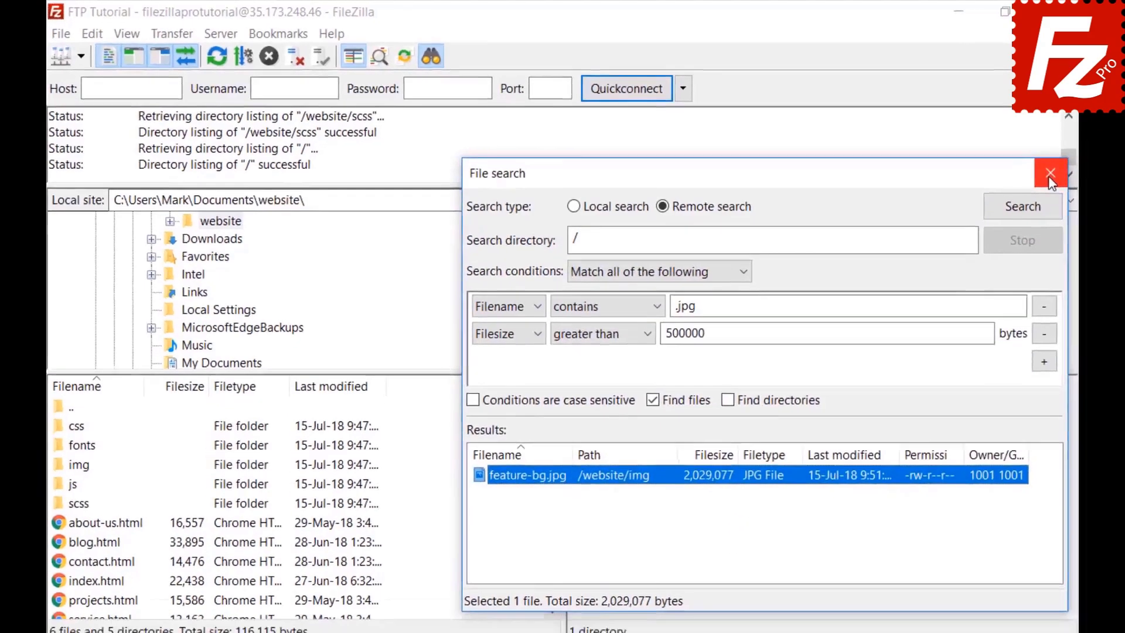
left_click(1070, 180)
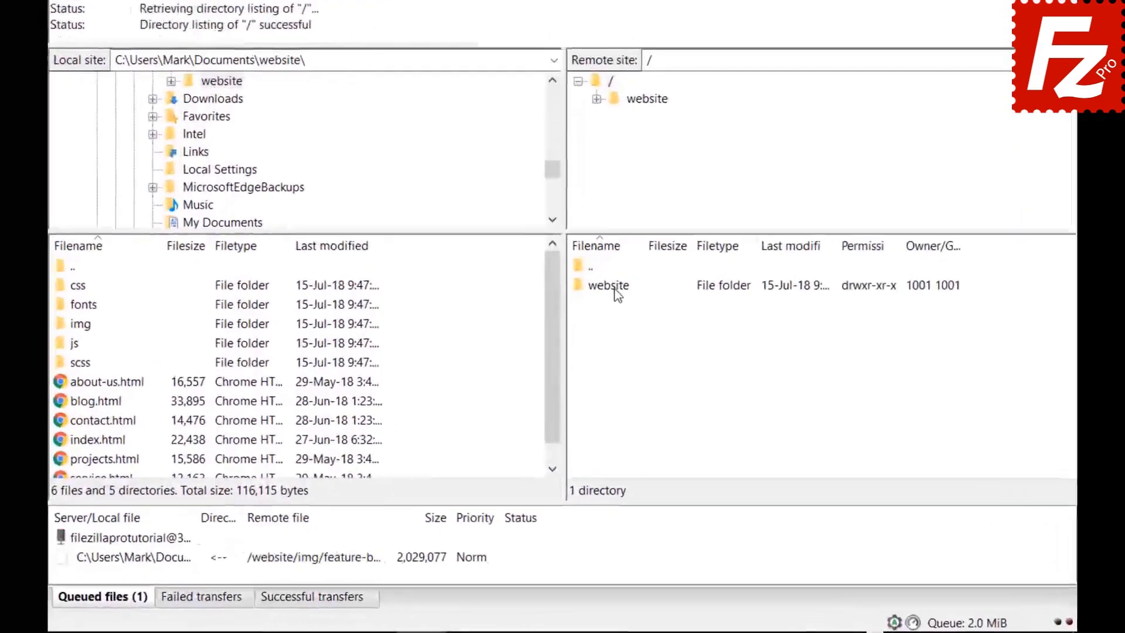
Step: Open the remote /website/css folder, select a file in it, and bring up Quick Search with Ctrl+F
double_click(601, 355)
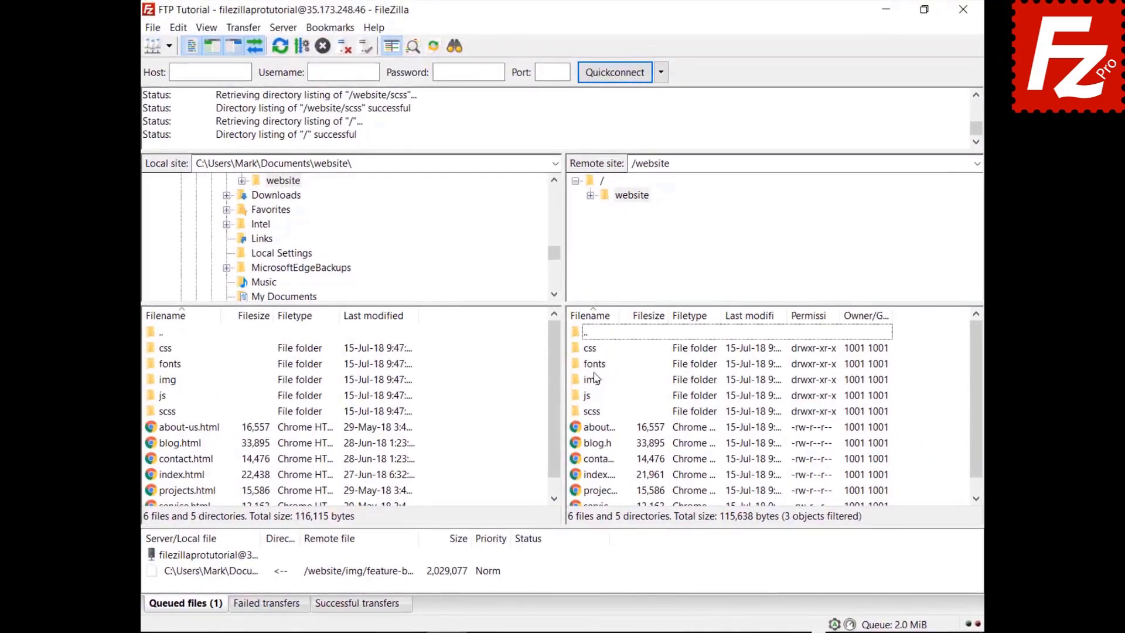
double_click(589, 348)
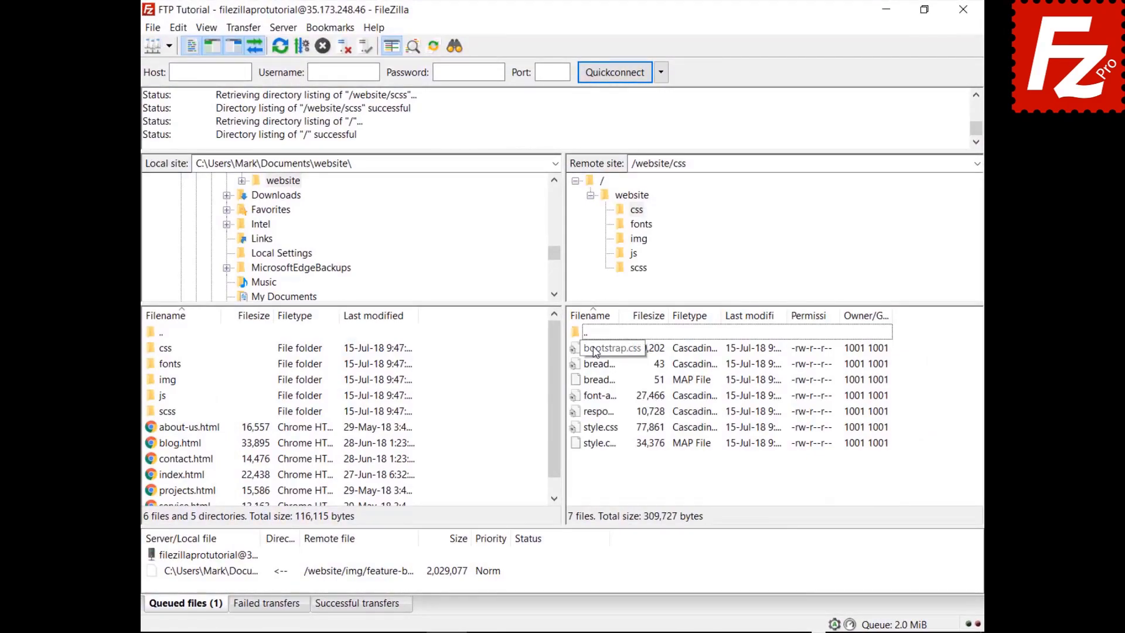
left_click(595, 350)
key("Down")
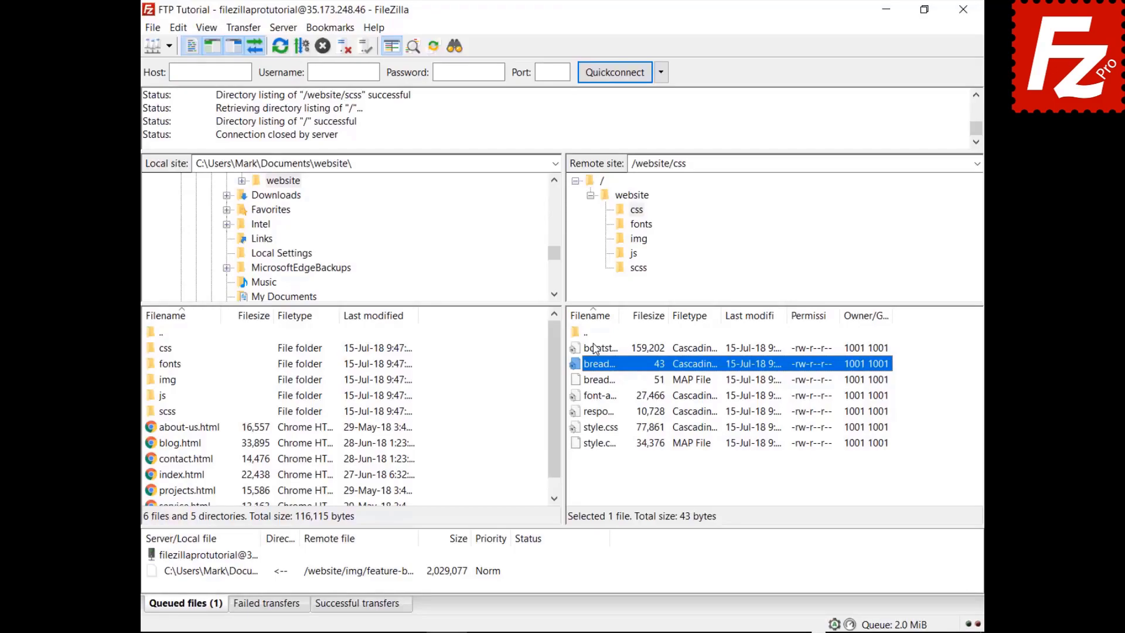
key("ctrl+f")
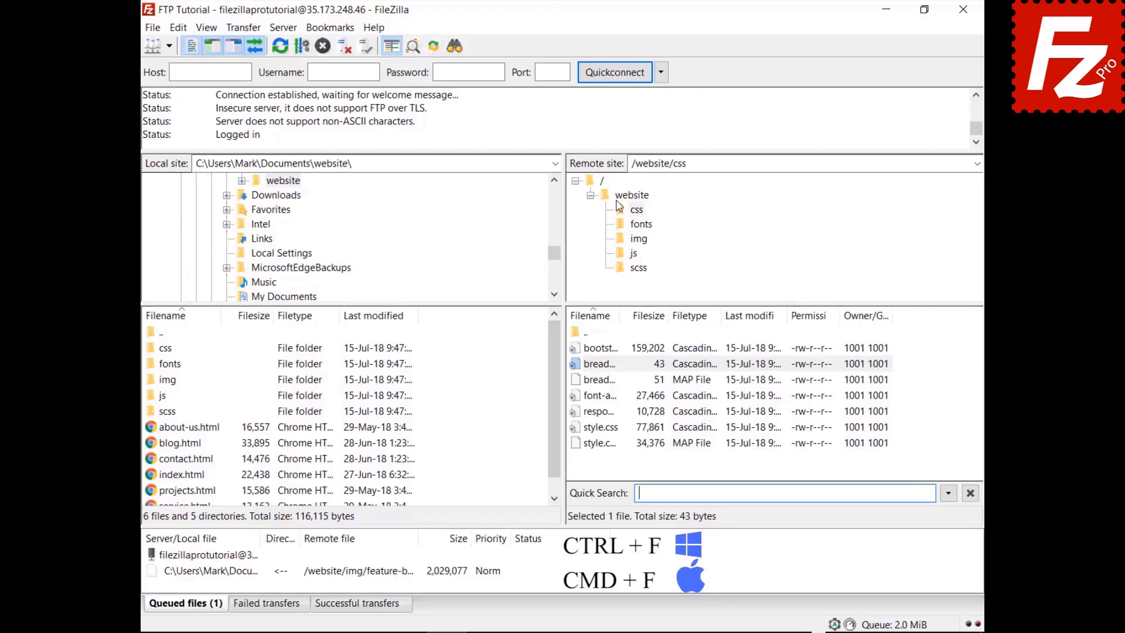
Step: Quick-search the remote css list for 'style' with the Invert Filter option turned on
type("style")
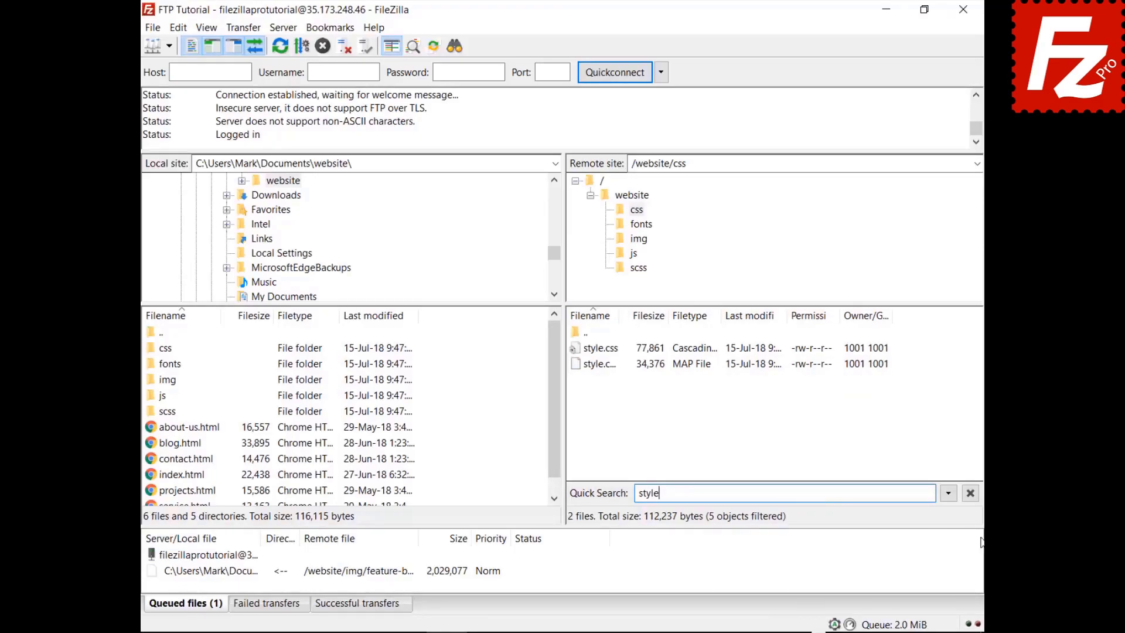
left_click(948, 494)
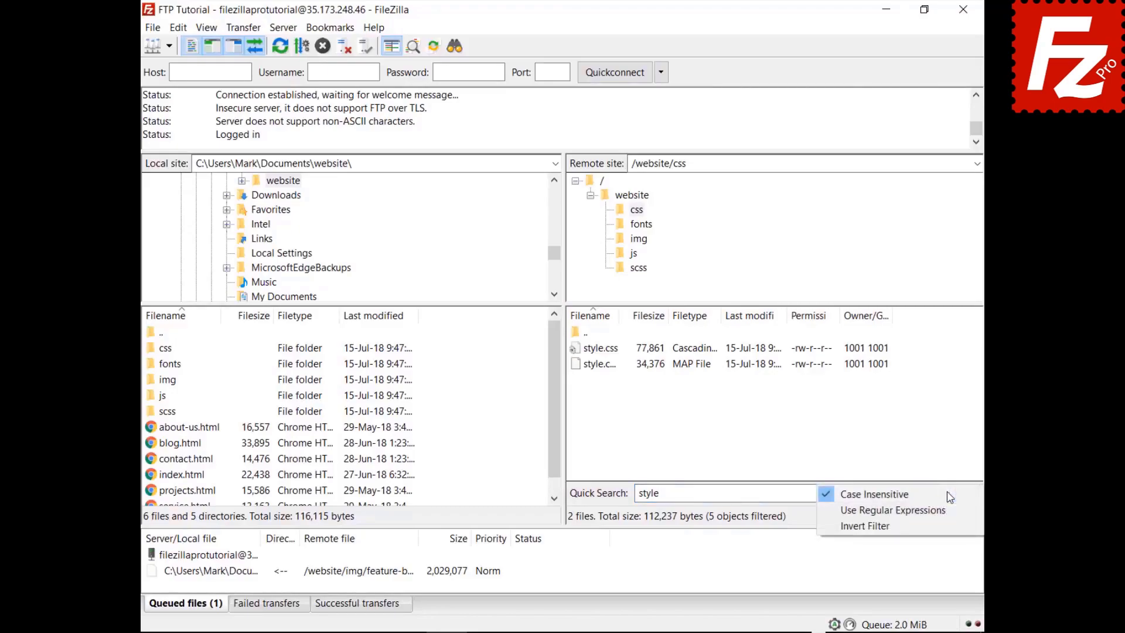
left_click(946, 526)
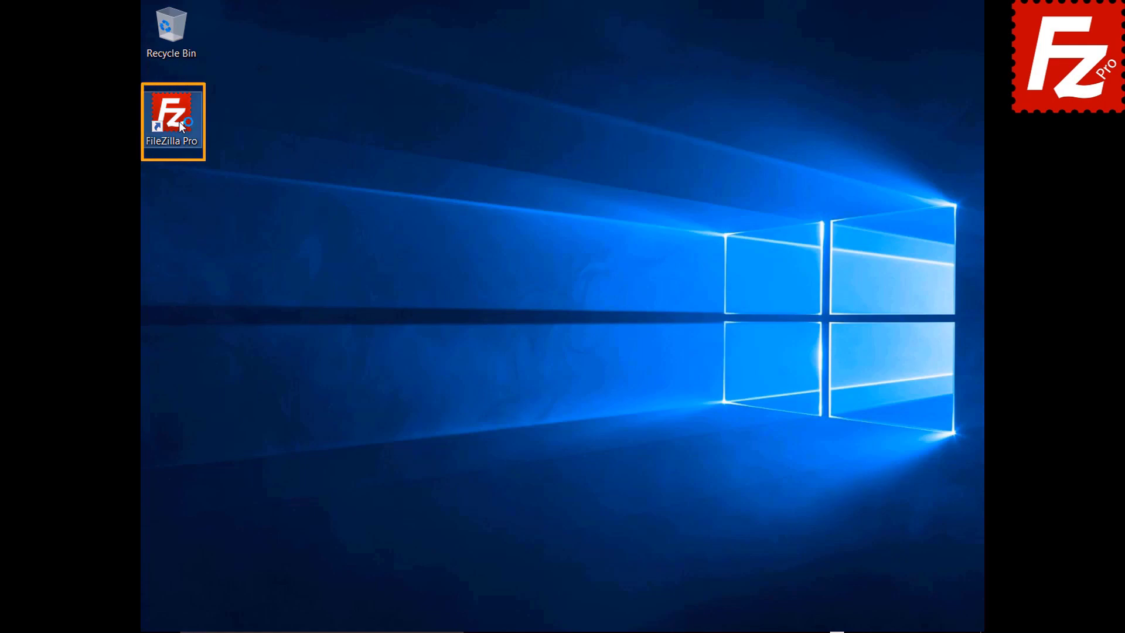
Step: Launch FileZilla Pro and quick-connect to 40.121.111.78 with the account username and password
double_click(178, 121)
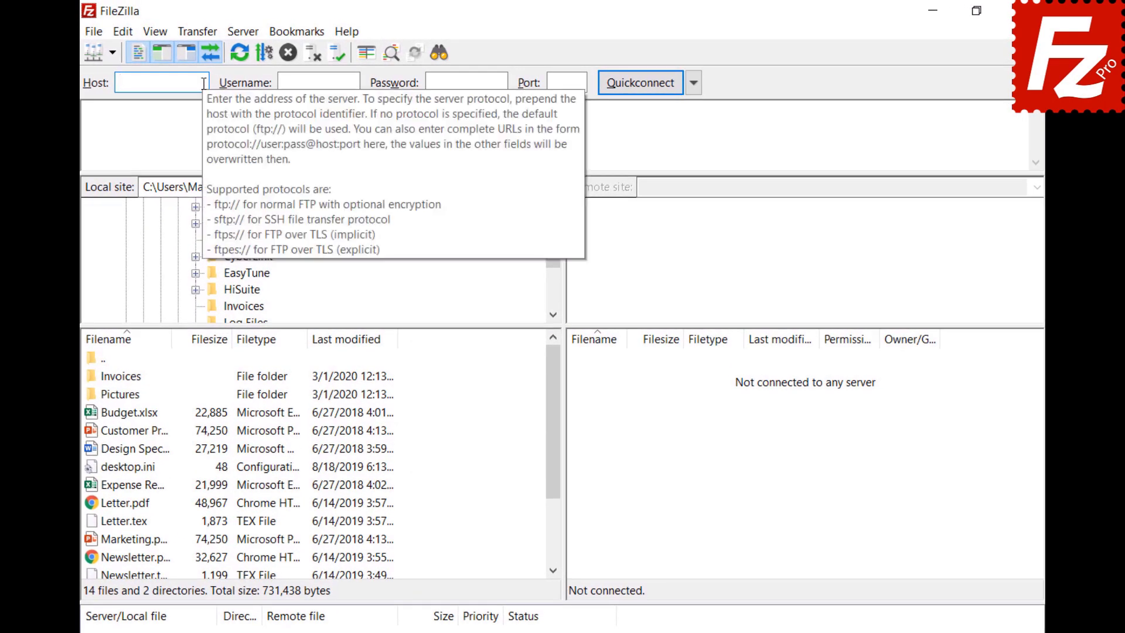
type("40.121.111.78")
left_click(356, 82)
type("zillaprotutorial")
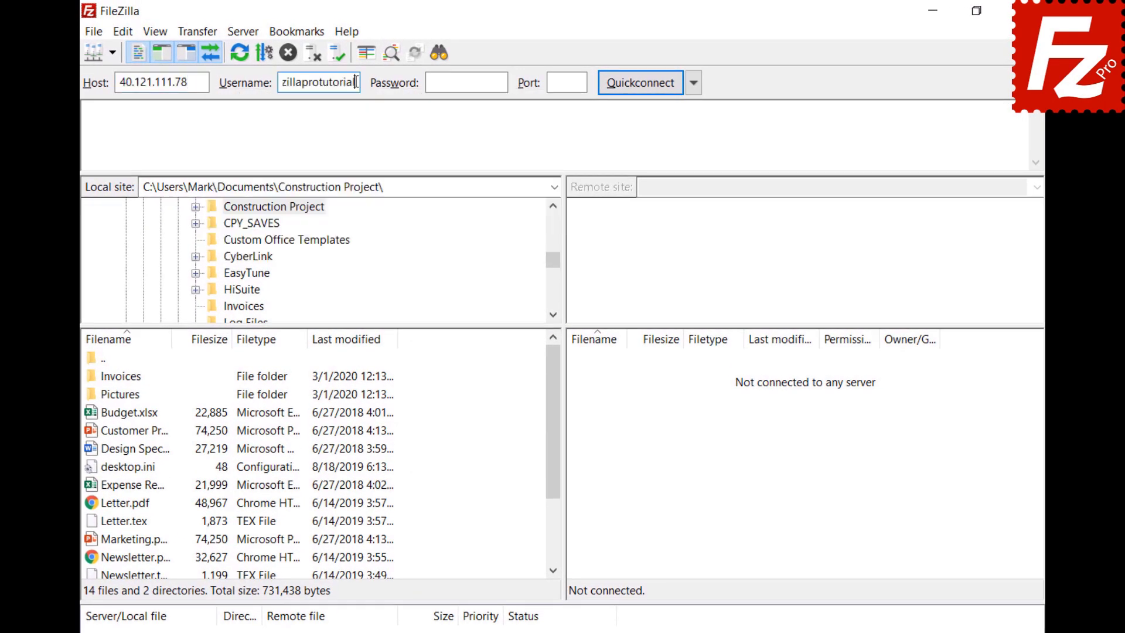
left_click(501, 83)
key("ctrl+v")
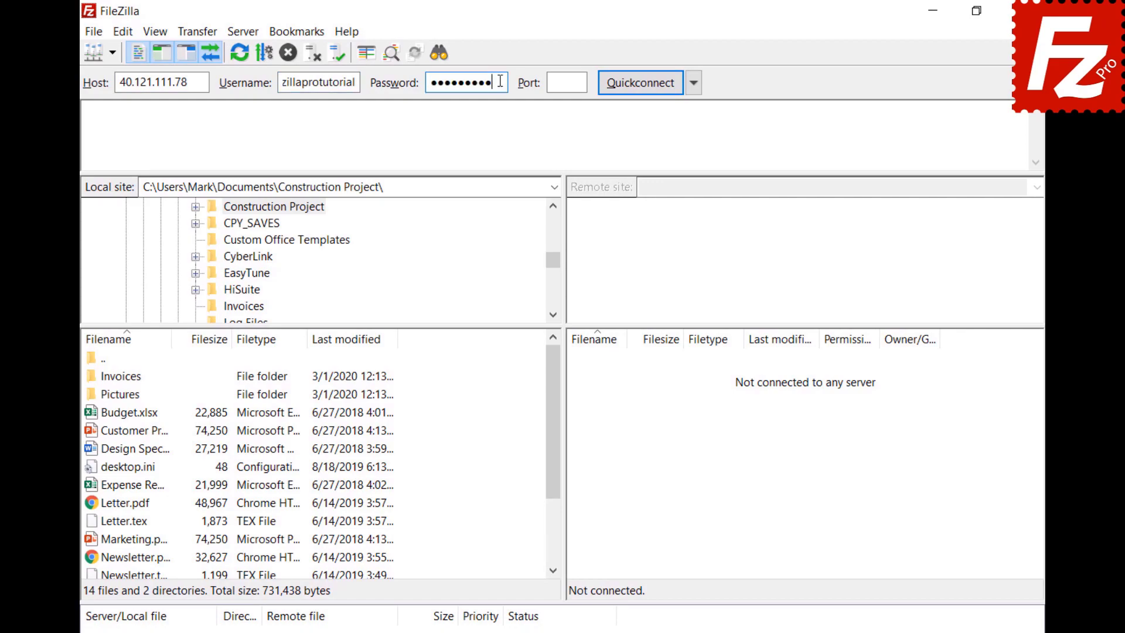
left_click(639, 83)
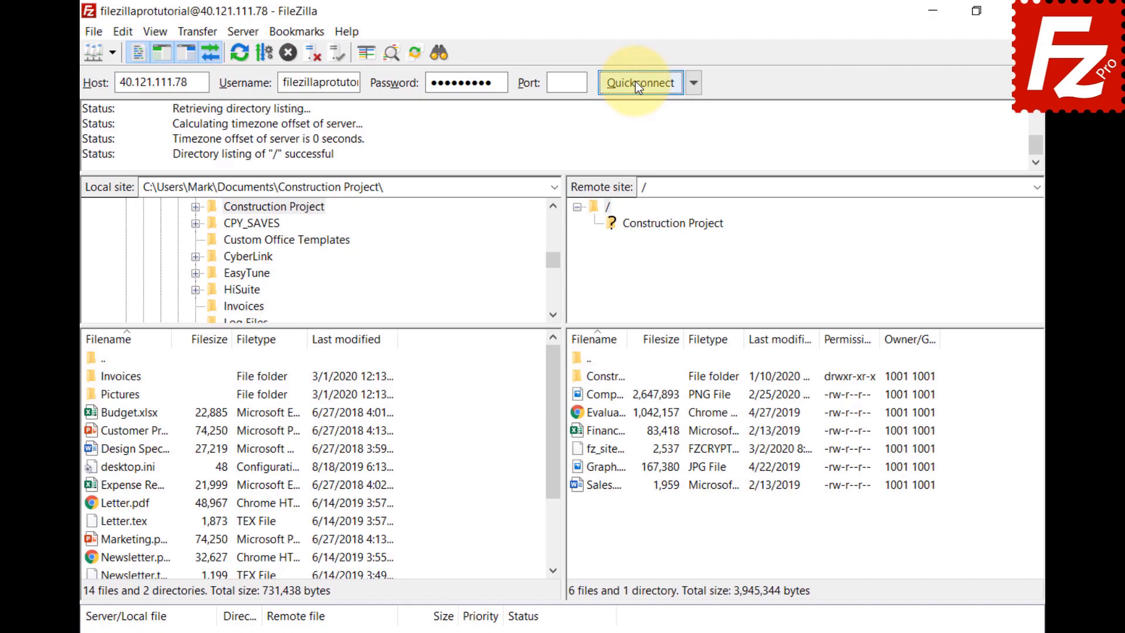
Step: Open a comparative file search between the local and remote /Construction Project folders
left_click(436, 54)
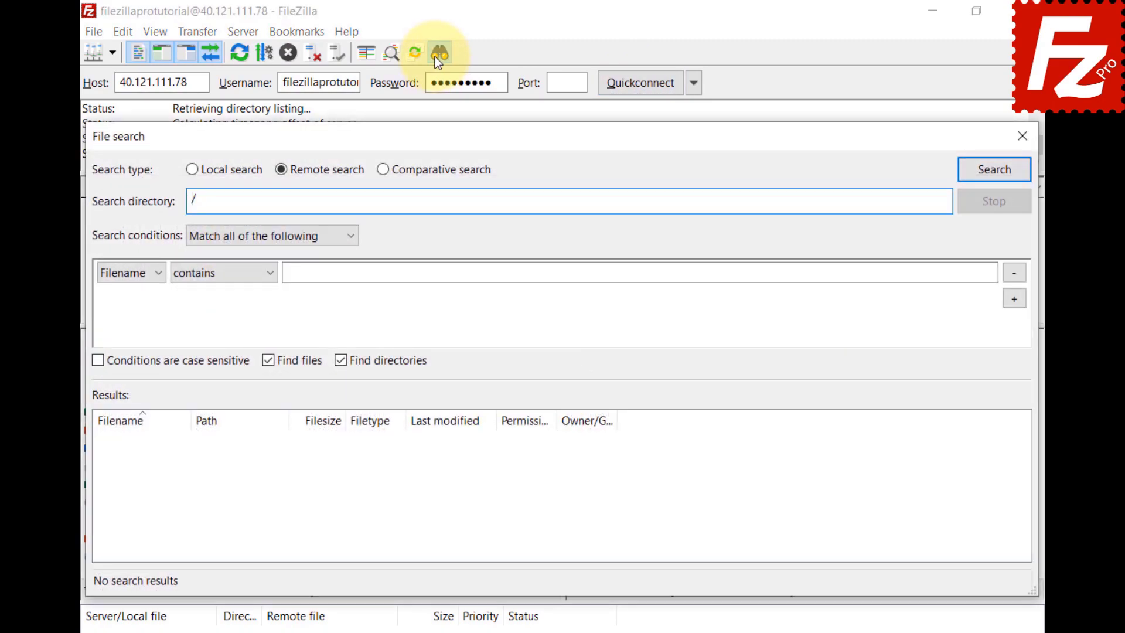
left_click(383, 170)
left_click(935, 201)
type("C:\\Users\\Mark\\Documents\\Construction Project\\")
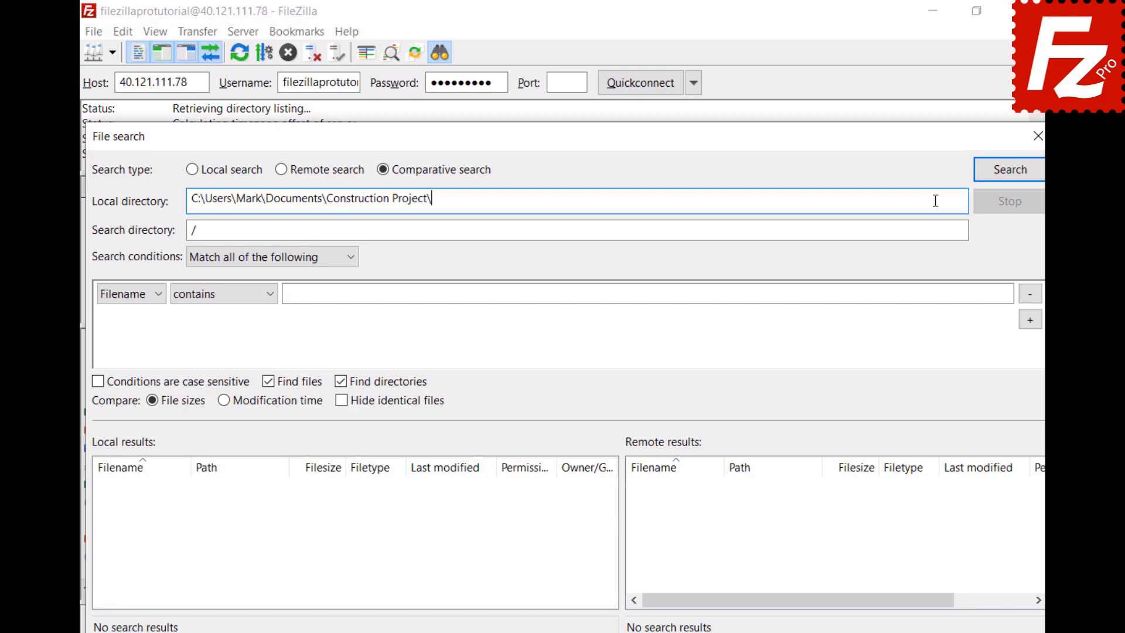
left_click(536, 231)
type("Construction Project")
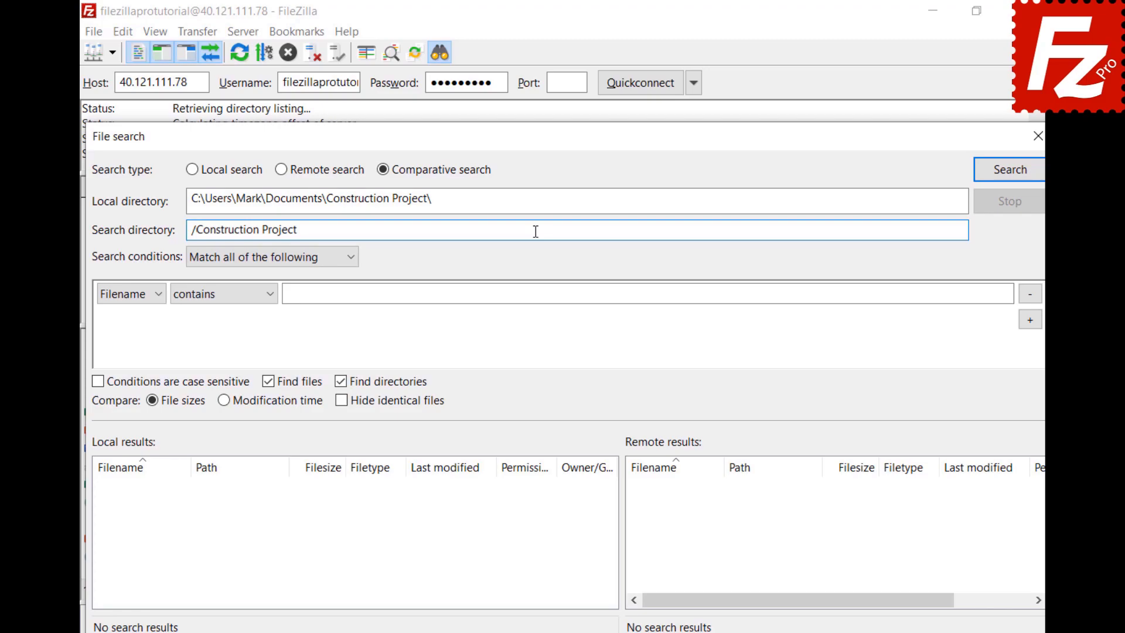
Step: Search with the condition Filename begins with 'DSC', matching all conditions
left_click(351, 265)
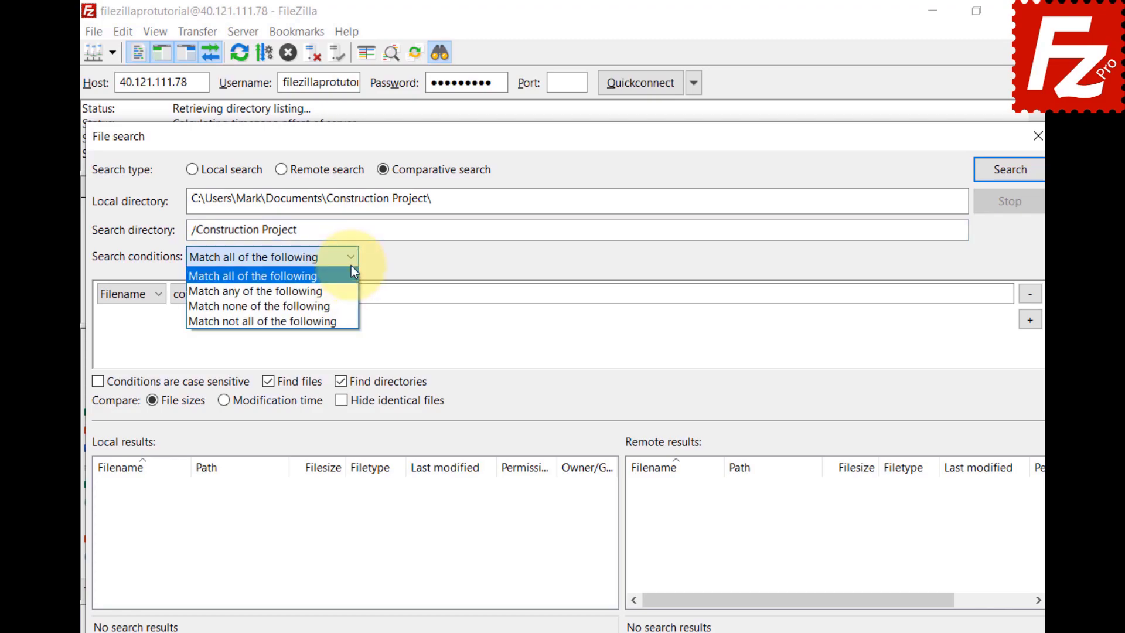
left_click(350, 267)
left_click(155, 296)
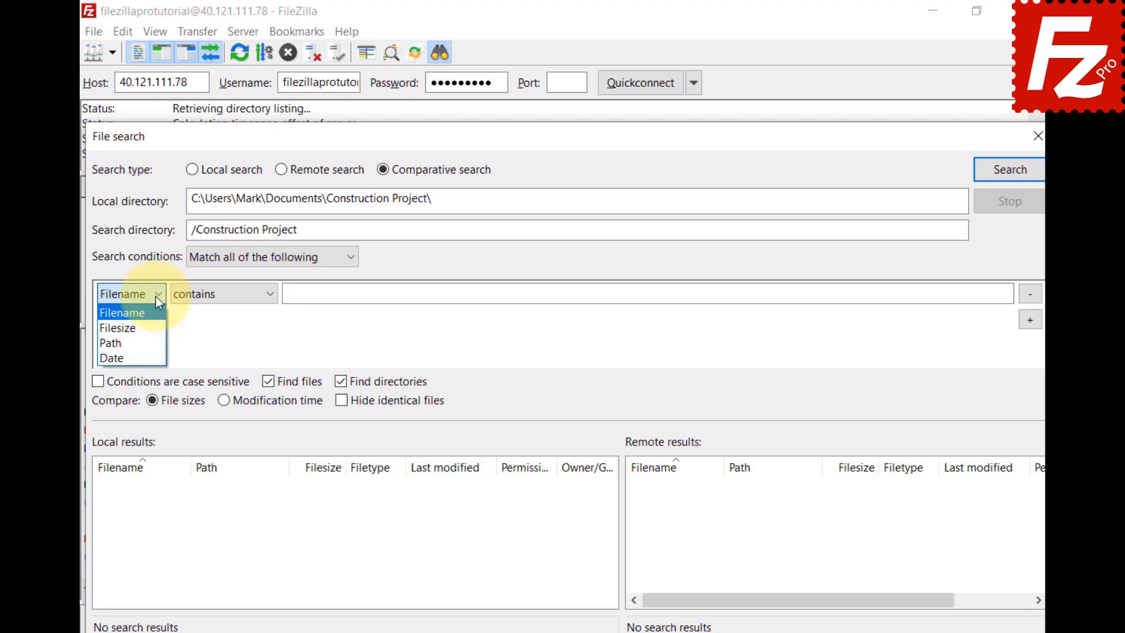
left_click(270, 297)
left_click(269, 297)
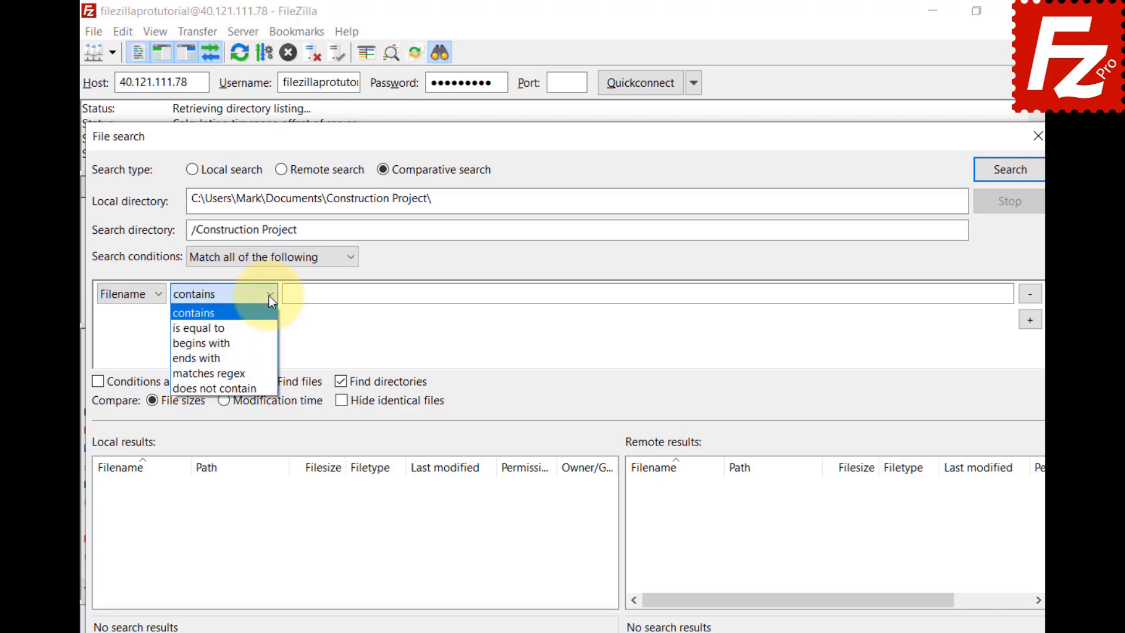
left_click(265, 343)
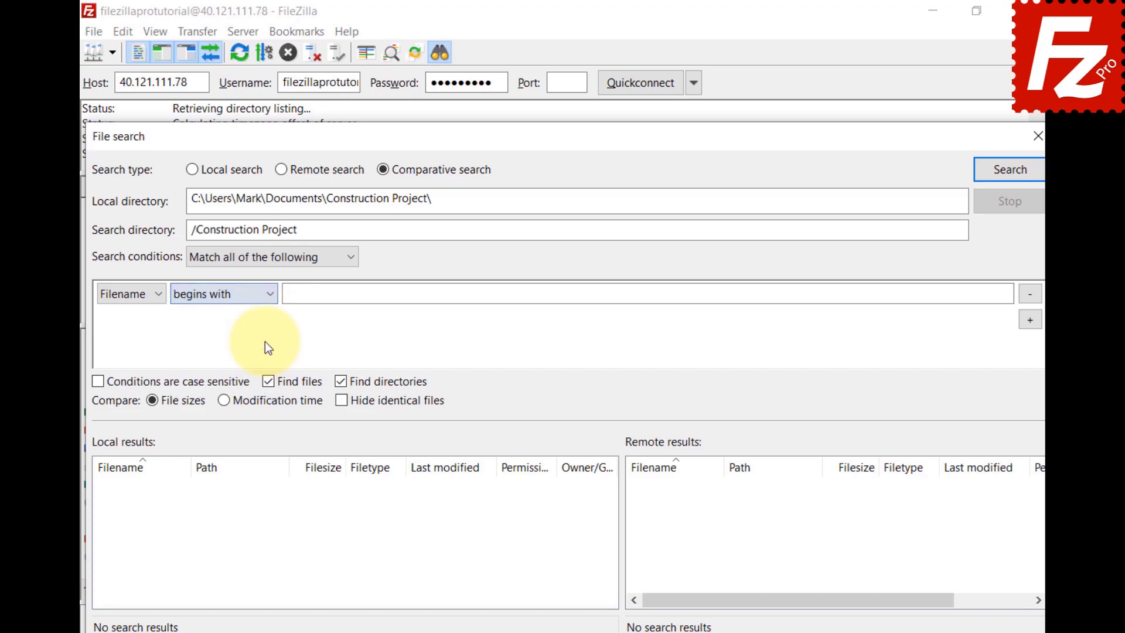
left_click(989, 293)
type("DSC")
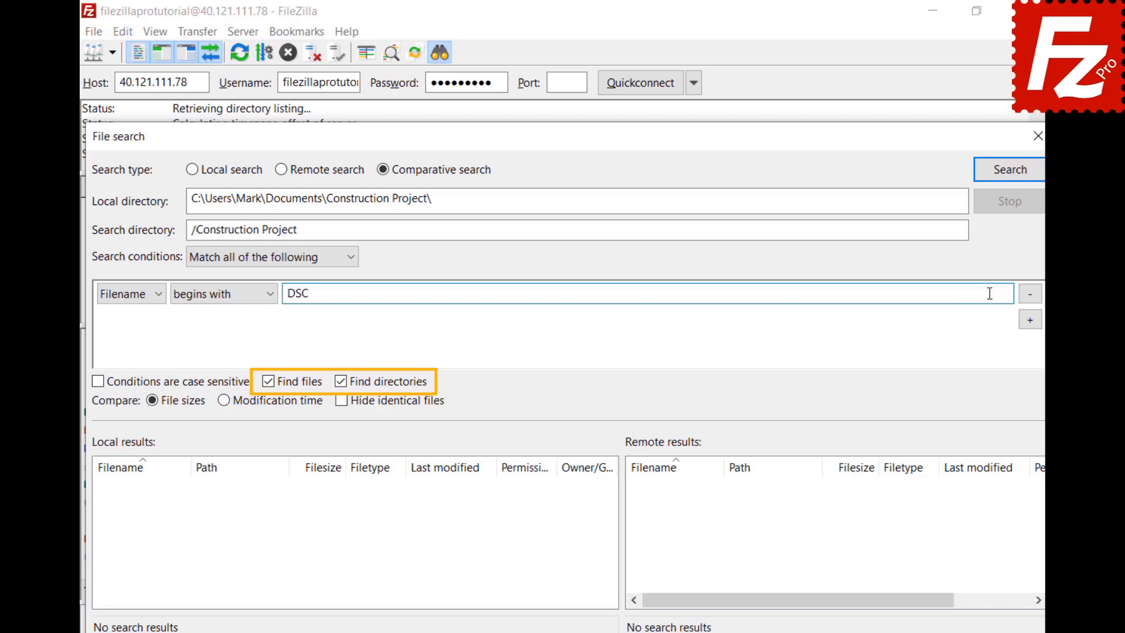
left_click(1008, 179)
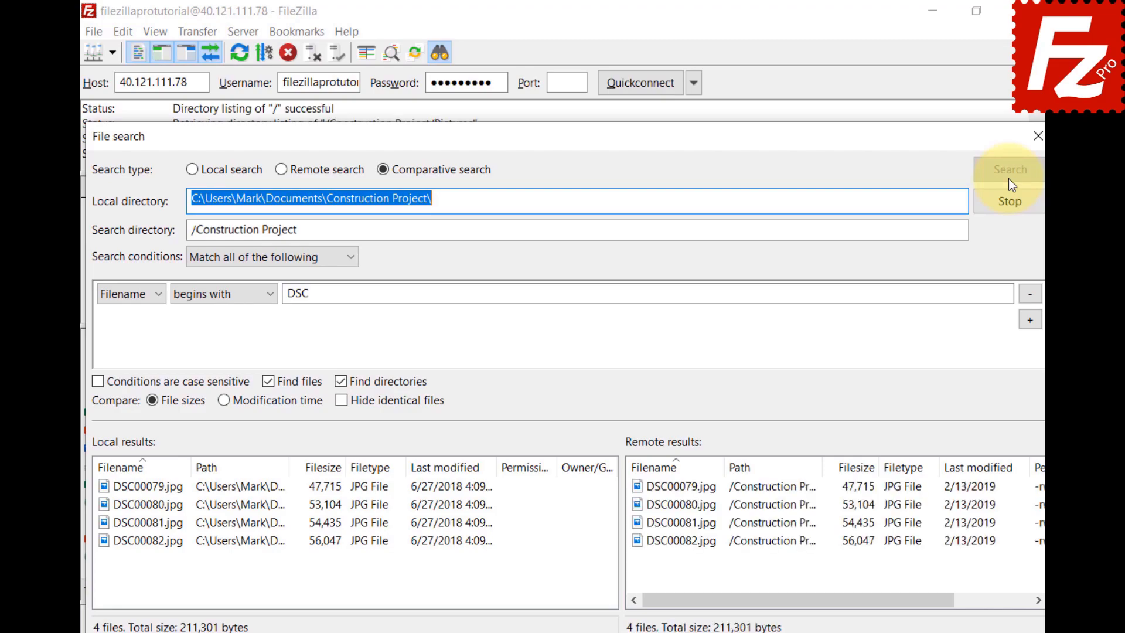
Step: Clear the name condition, rerun the comparison on all files, and compare them by file size
left_click(1029, 294)
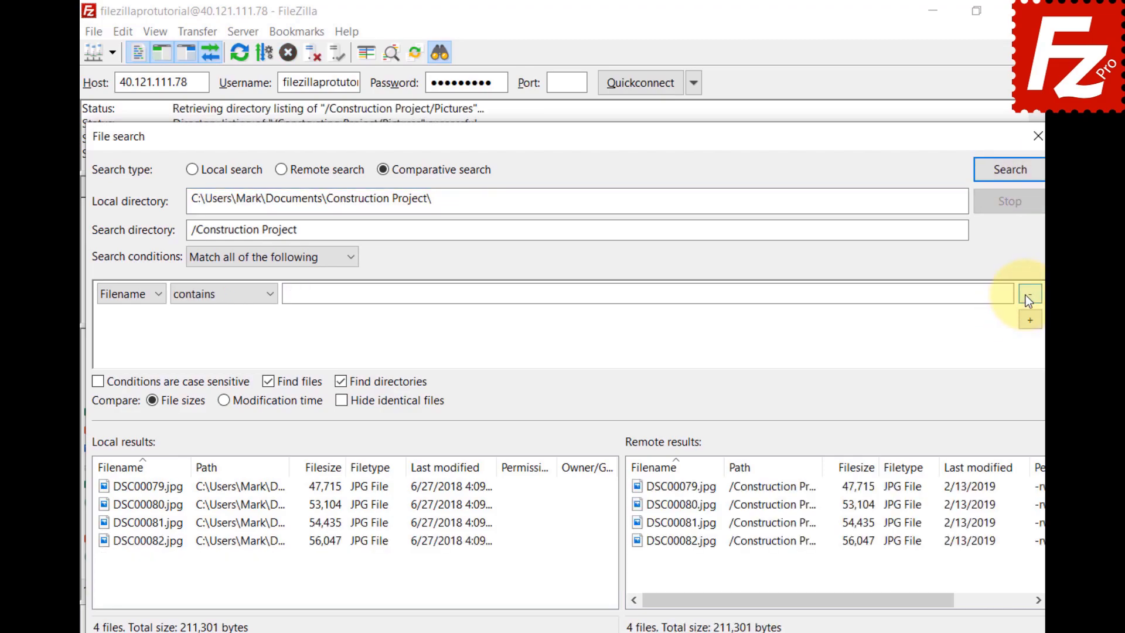
left_click(1011, 182)
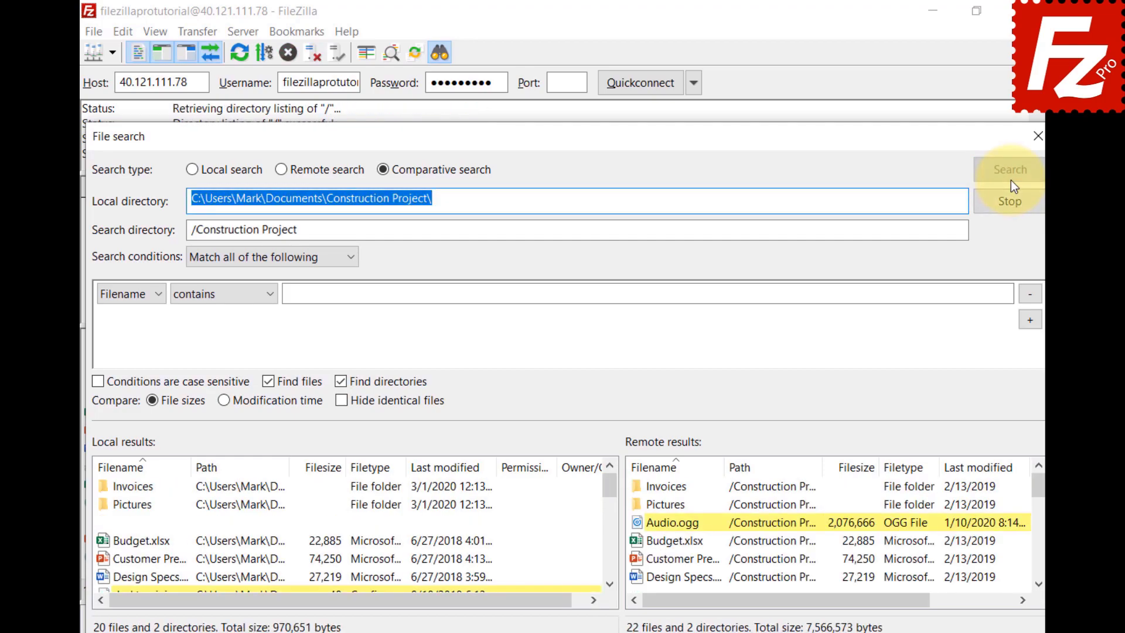
left_click(224, 404)
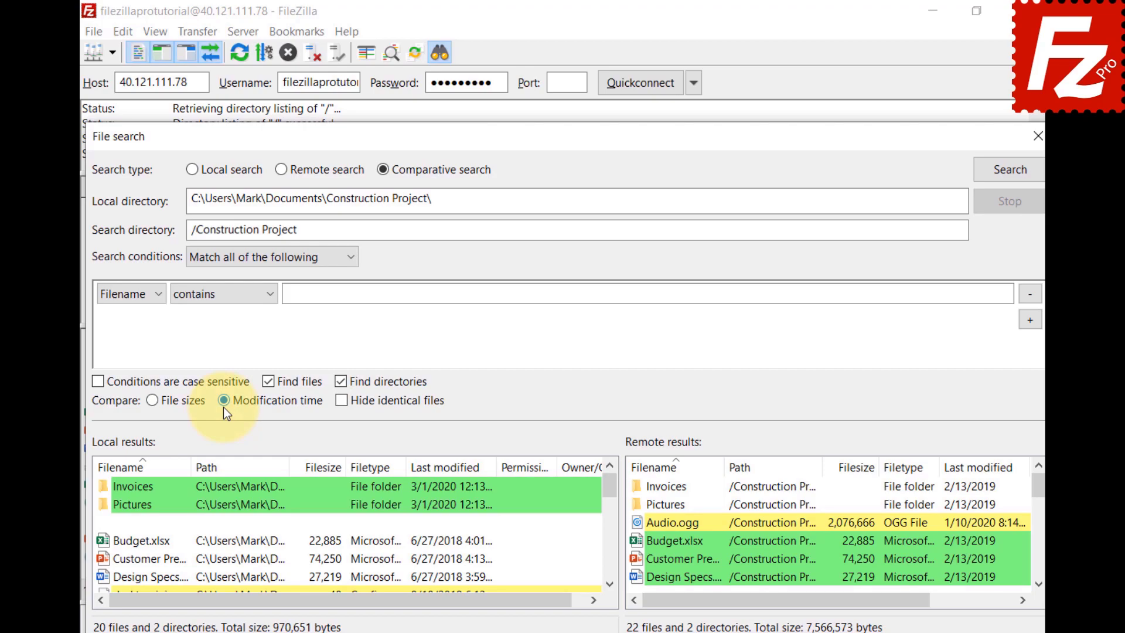
left_click(153, 403)
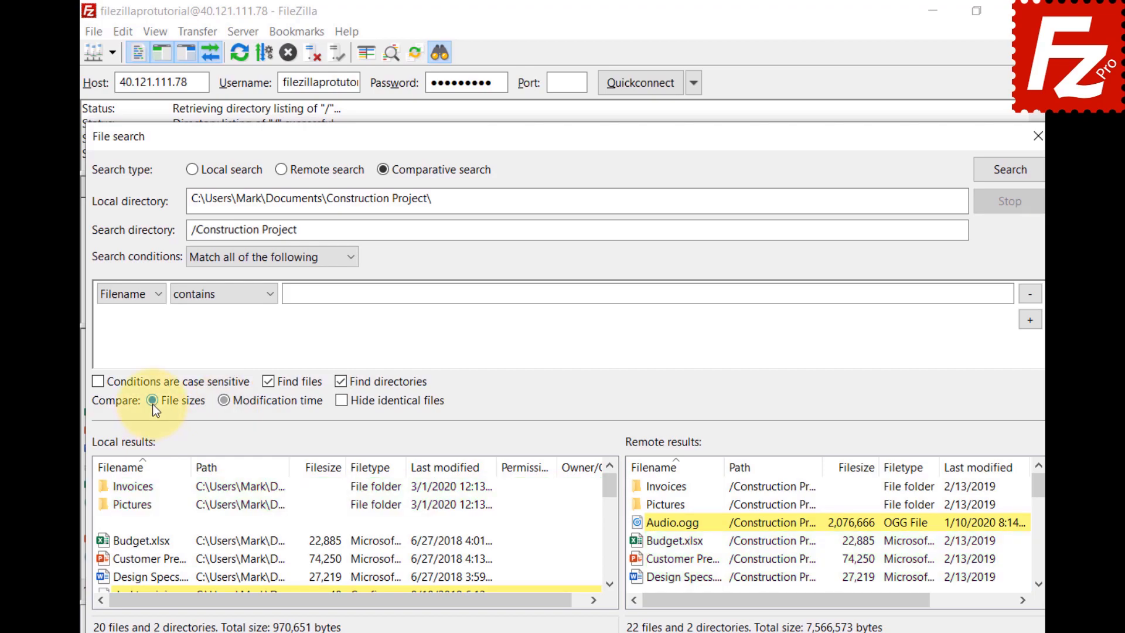
left_click(342, 404)
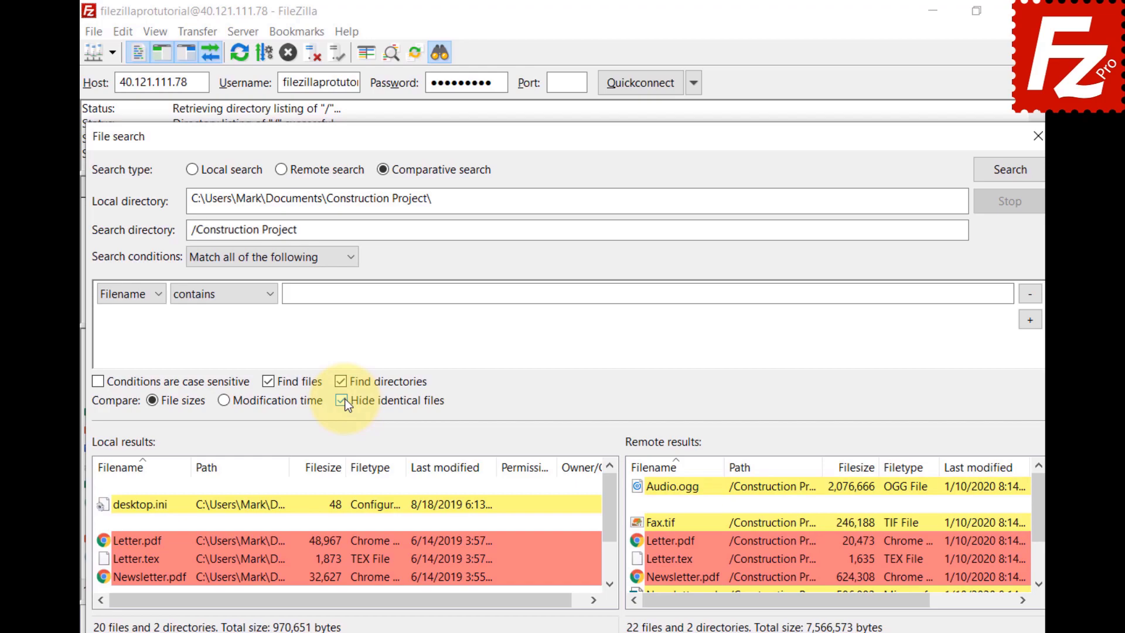
left_click(342, 402)
Step: Bring up the actions menus for the local Newsletter.tex and the remote Video.mp4 results
left_click(609, 584)
left_click(609, 584)
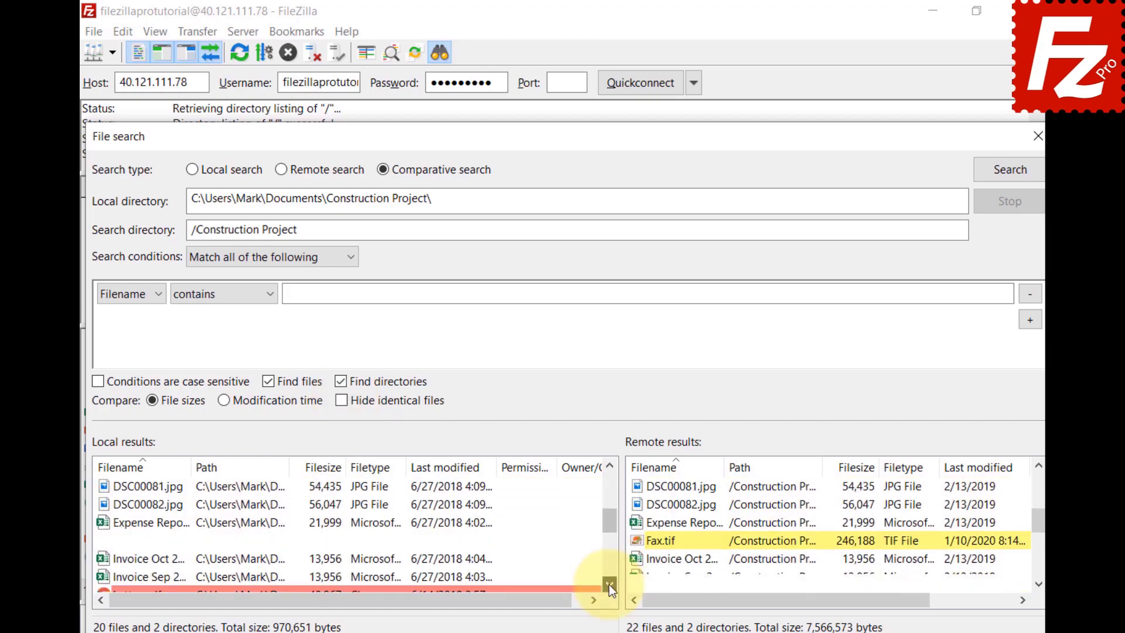
left_click(609, 585)
left_click(611, 585)
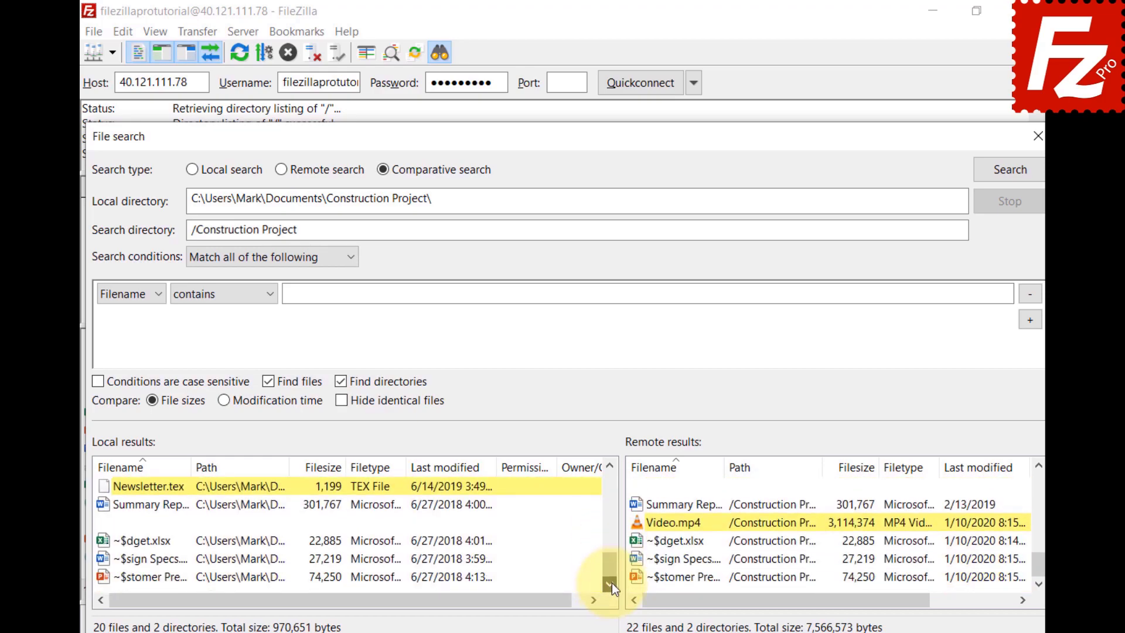
right_click(106, 487)
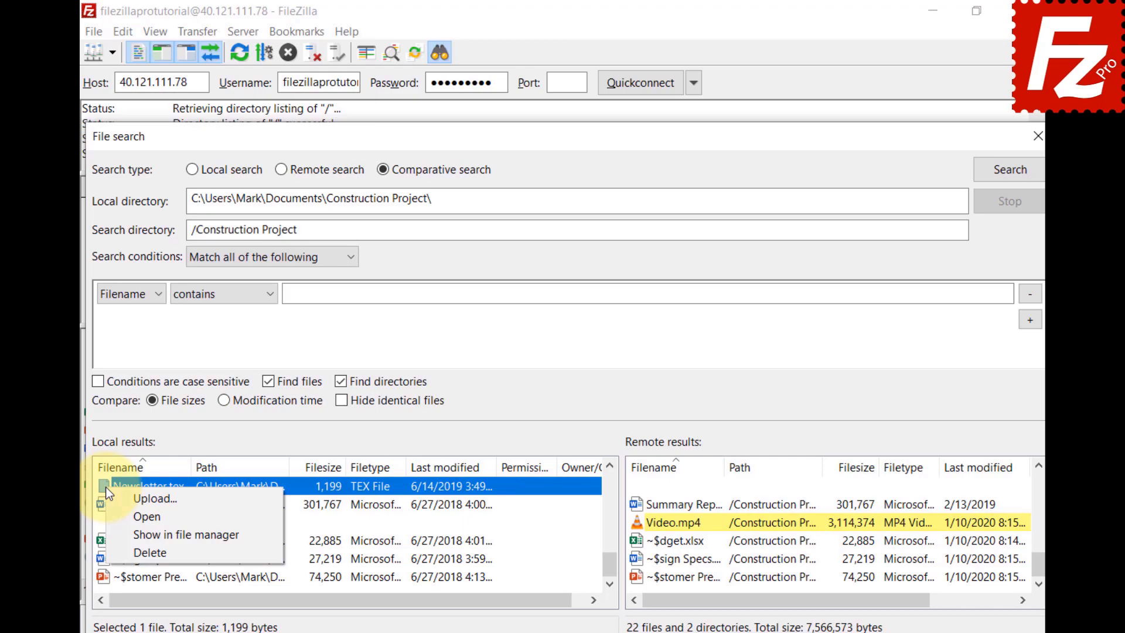
left_click(628, 538)
right_click(645, 519)
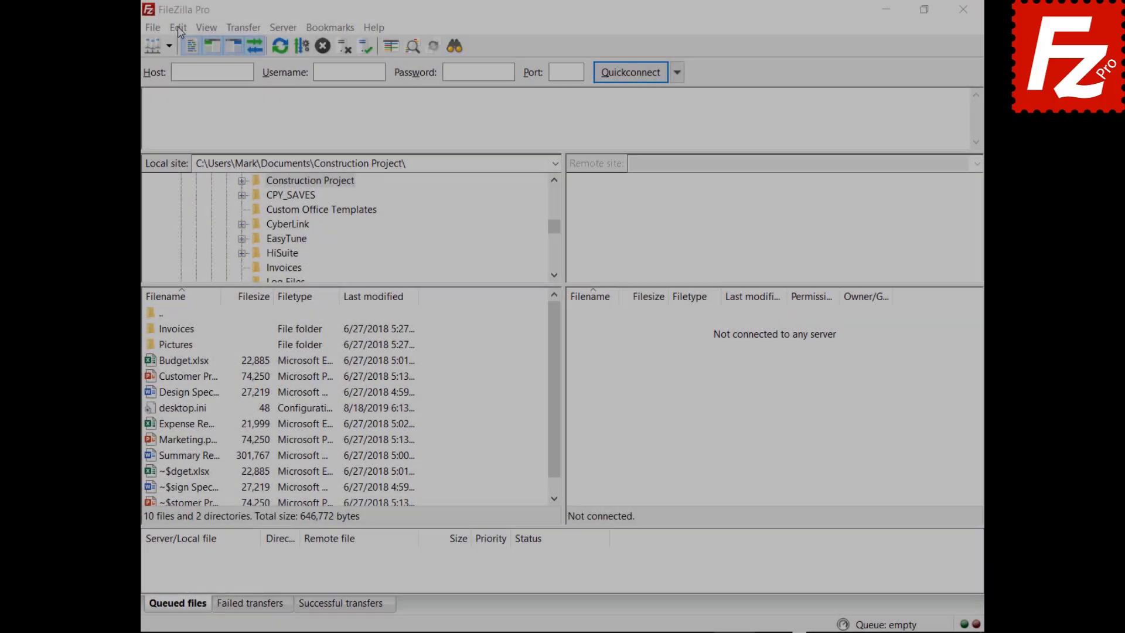
Step: In Edit > Settings > Transfers, enter 10 as maximum simultaneous transfers
left_click(171, 25)
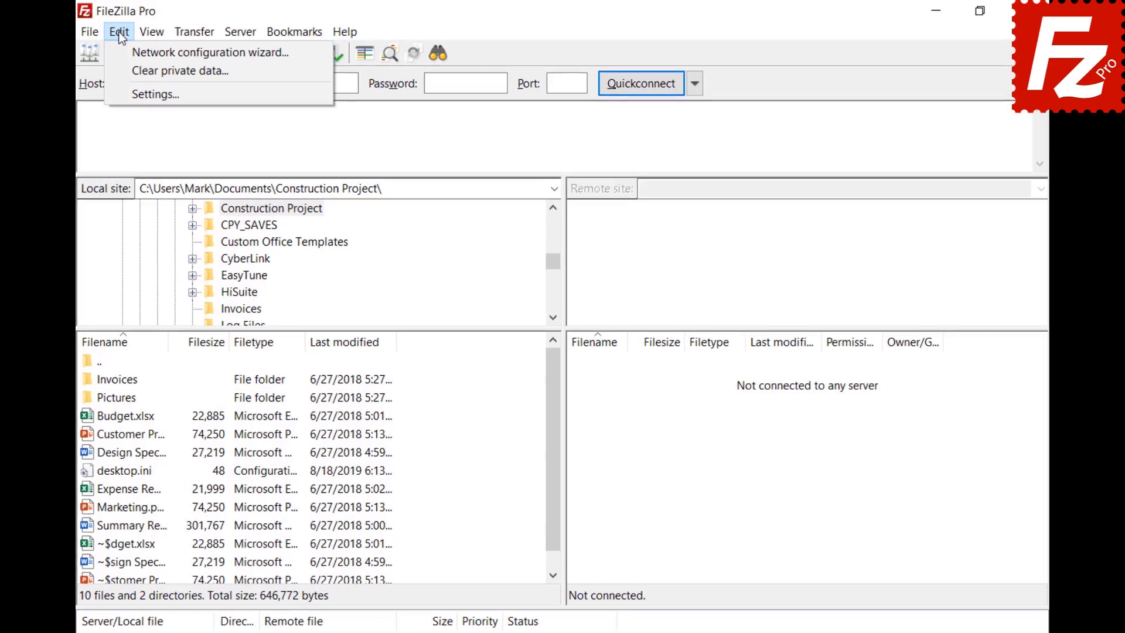
left_click(125, 94)
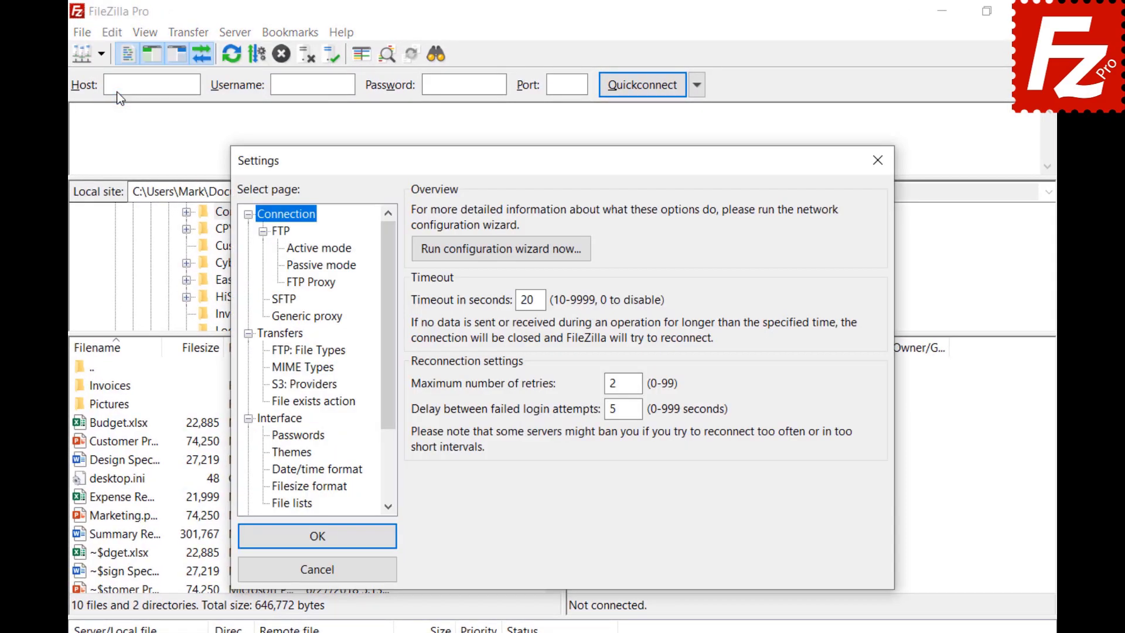
left_click(269, 335)
key("Tab")
type("1")
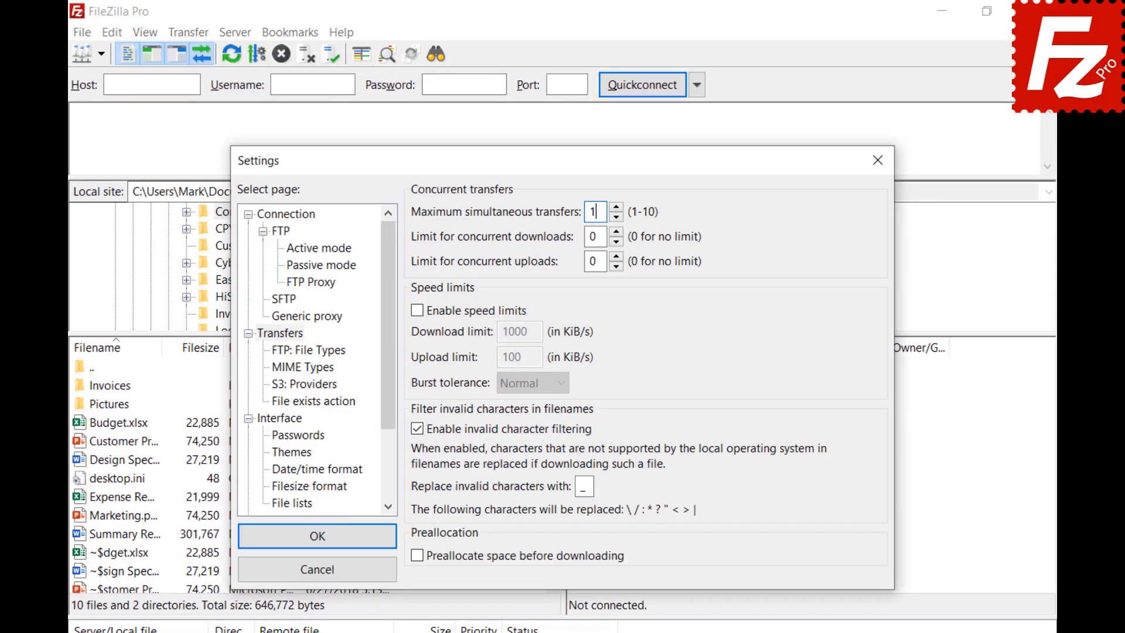
type("0")
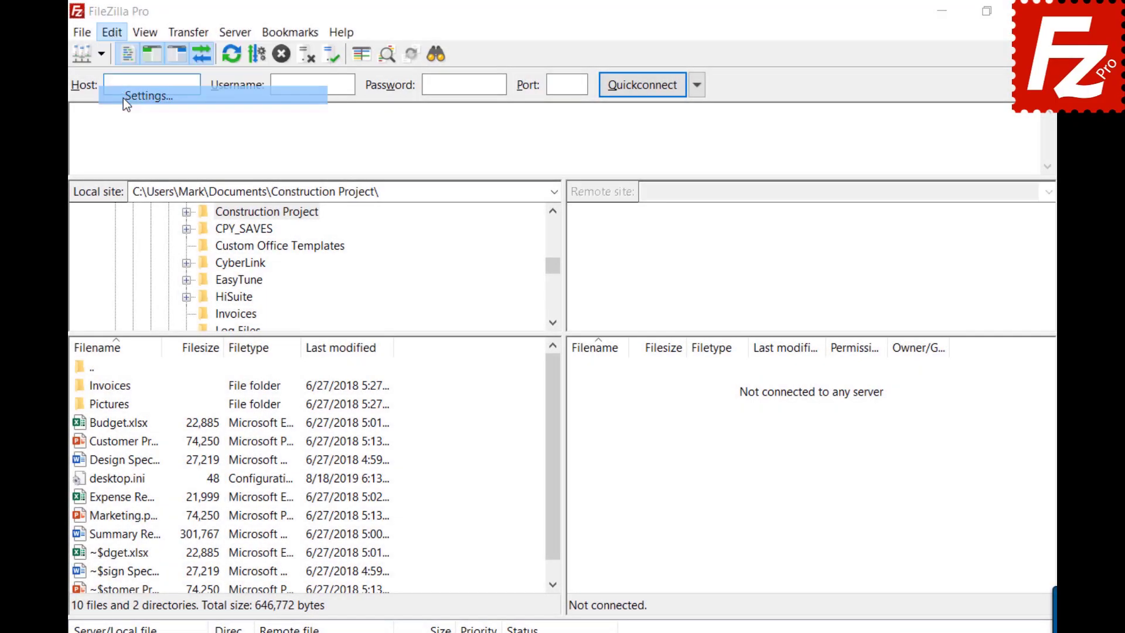
Step: Reopen the Transfers settings, change maximum simultaneous transfers to 2, and close Settings
left_click(124, 96)
left_click(276, 333)
double_click(595, 211)
type("1")
key("BackSpace")
type("2")
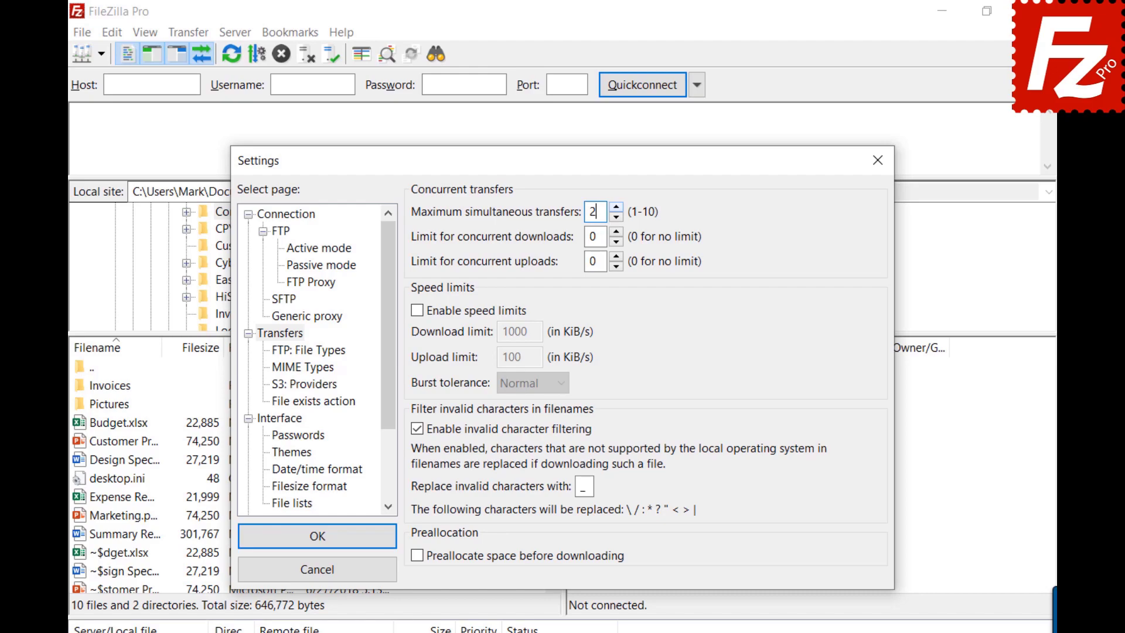
left_click(879, 158)
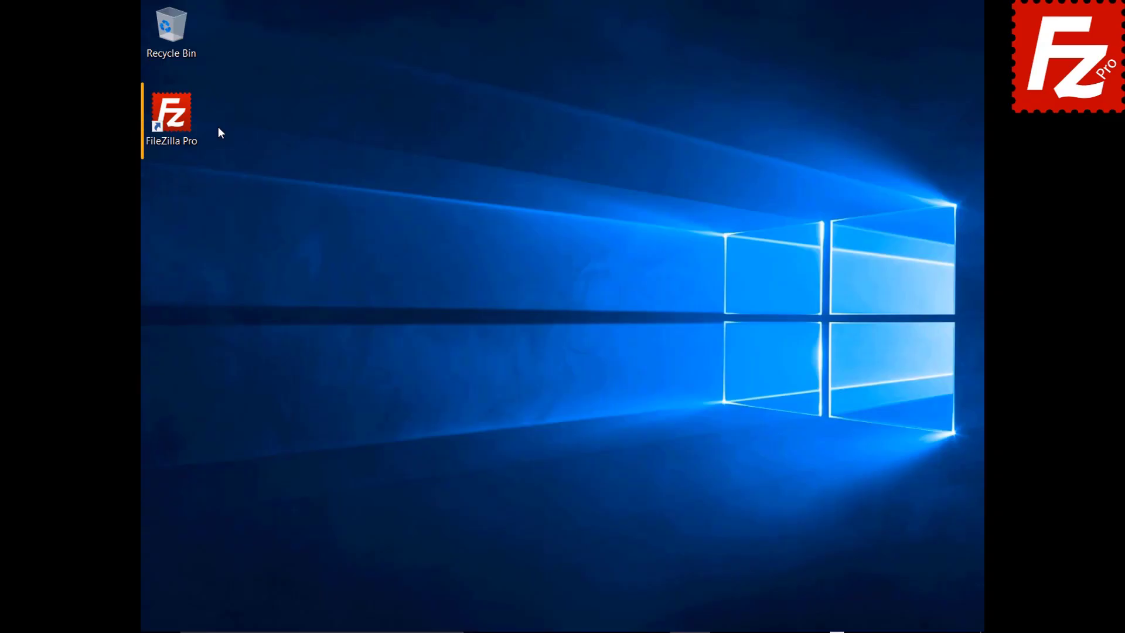
Step: Open FileZilla Pro again from its desktop shortcut
double_click(179, 121)
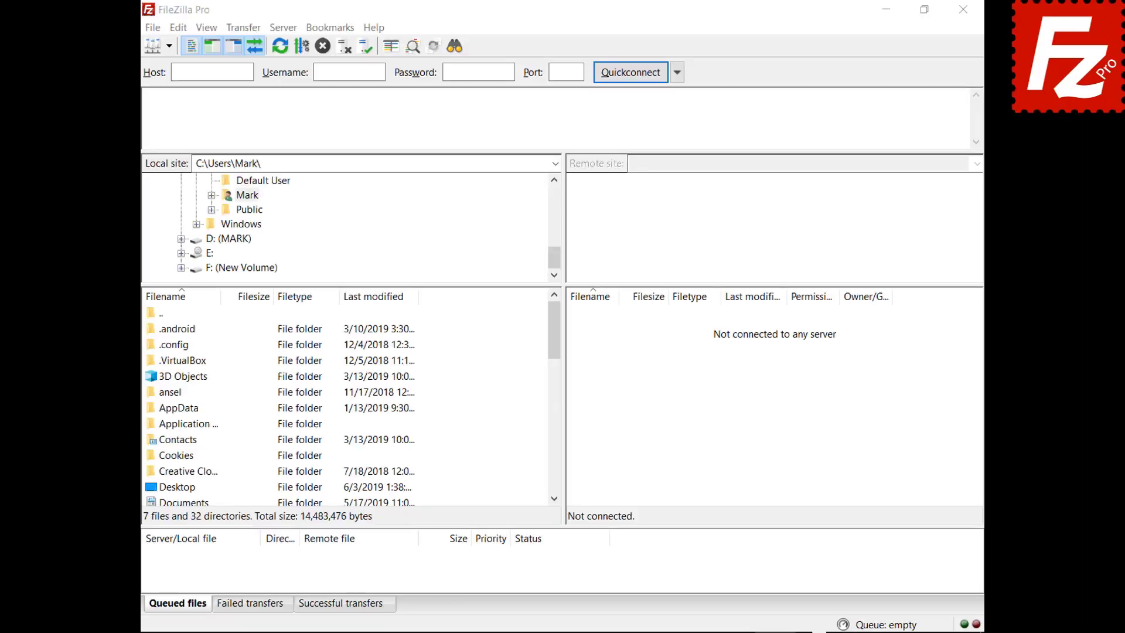
Step: Add a new Site Manager entry named SFTP
left_click(154, 29)
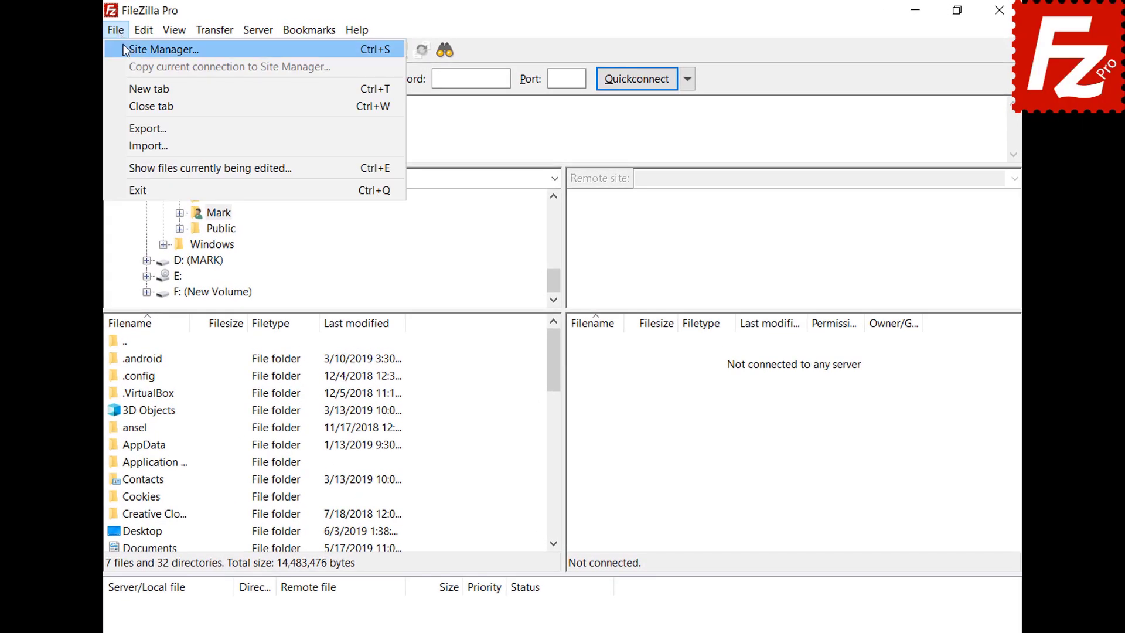
left_click(124, 49)
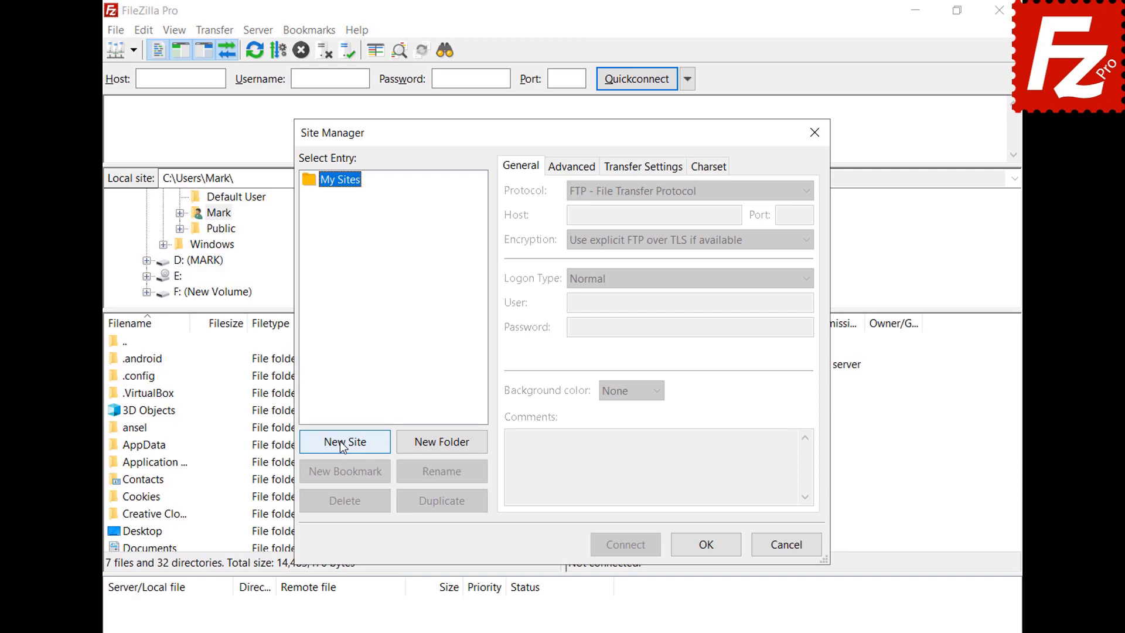
left_click(340, 440)
type("SFTP")
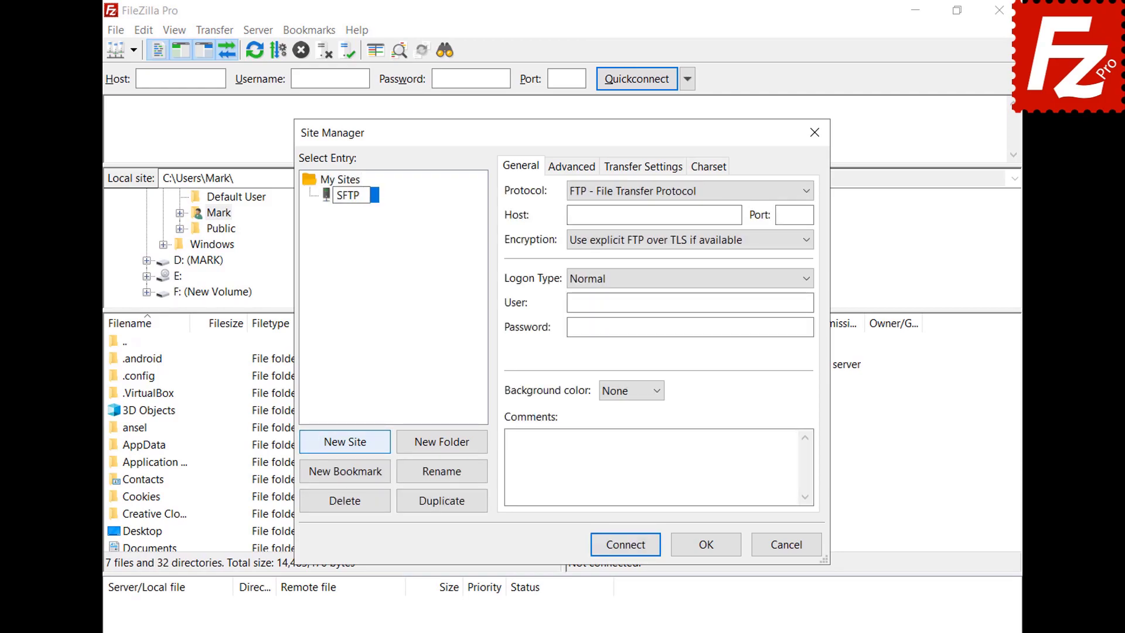
key("Return")
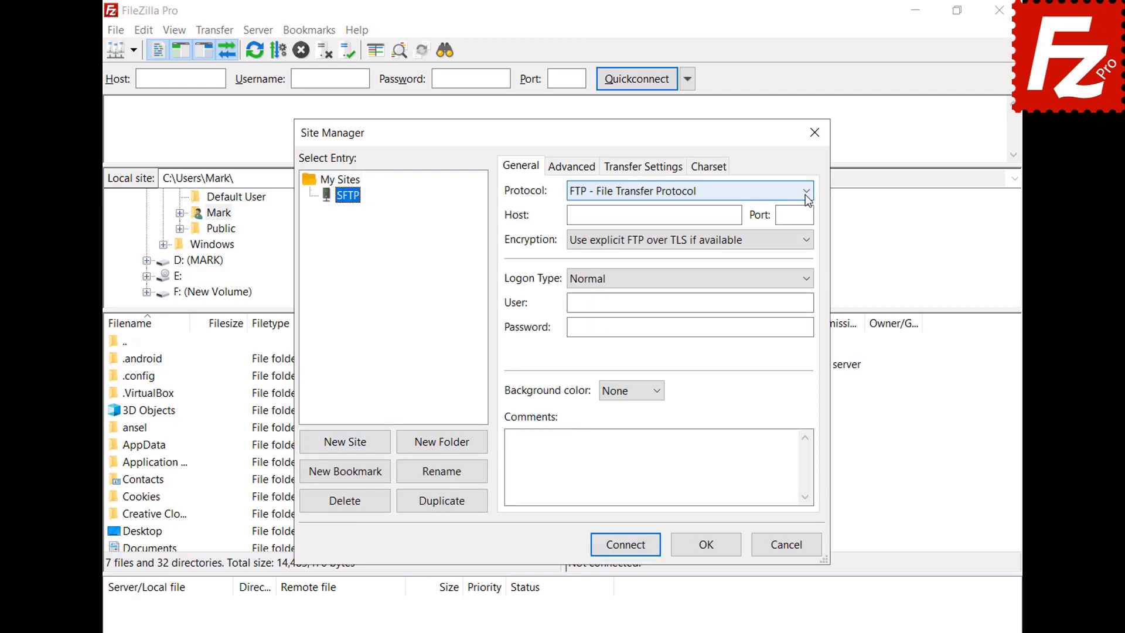
Step: Set the site's protocol to SFTP and its host to 3.209.179.104
left_click(806, 193)
left_click(804, 223)
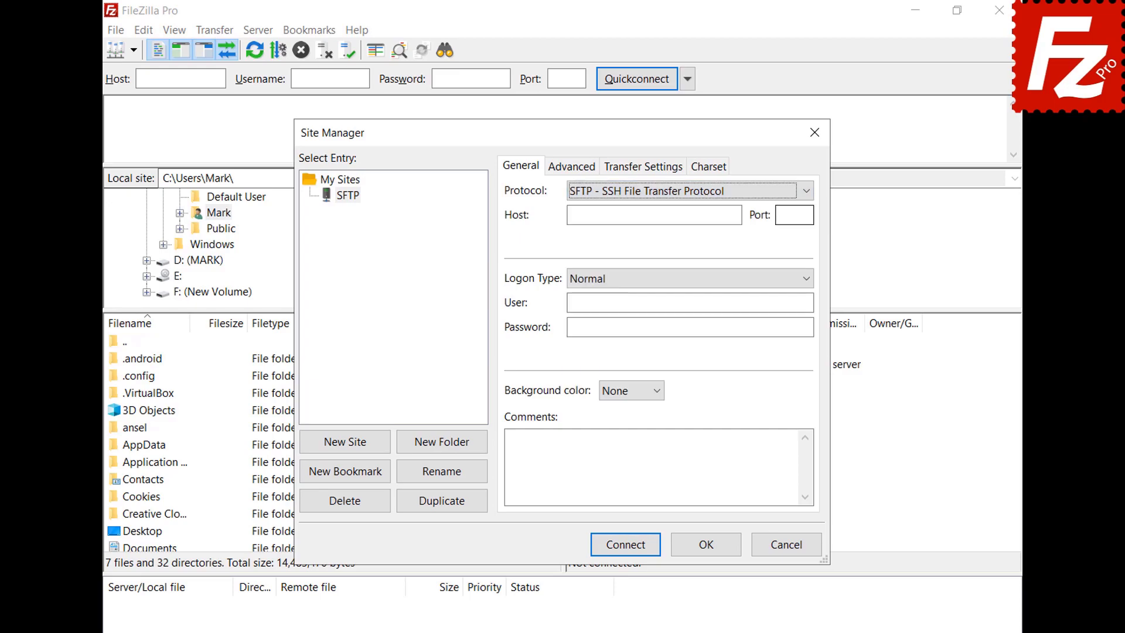
left_click(737, 215)
type("3.209.179.104")
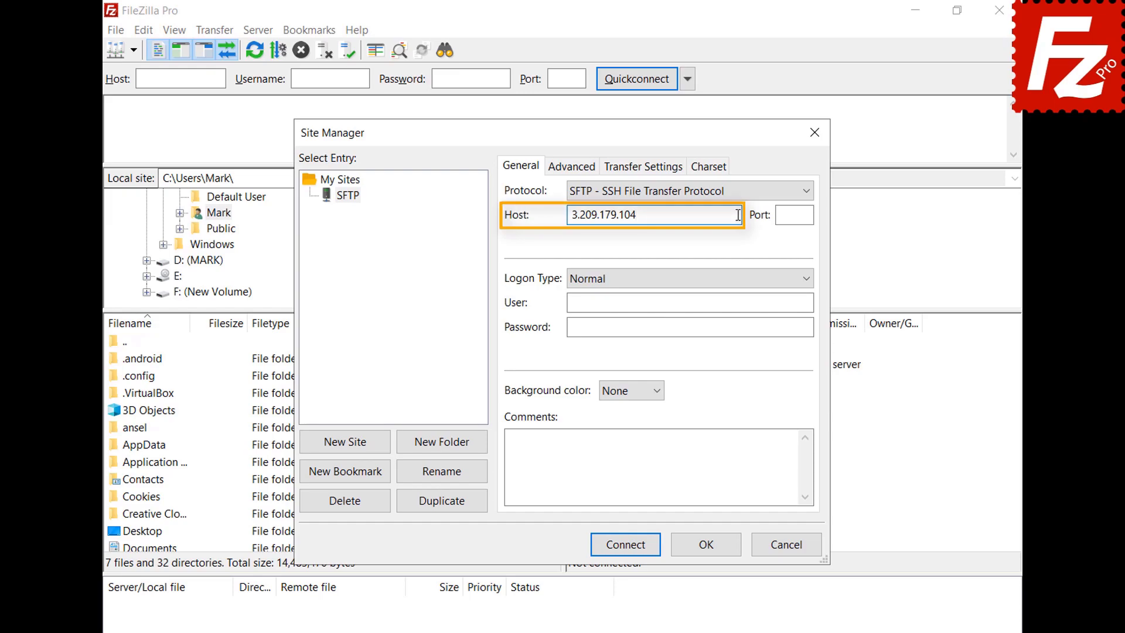
Step: Use Key file logon with the user name and key.ppk, then connect
left_click(808, 280)
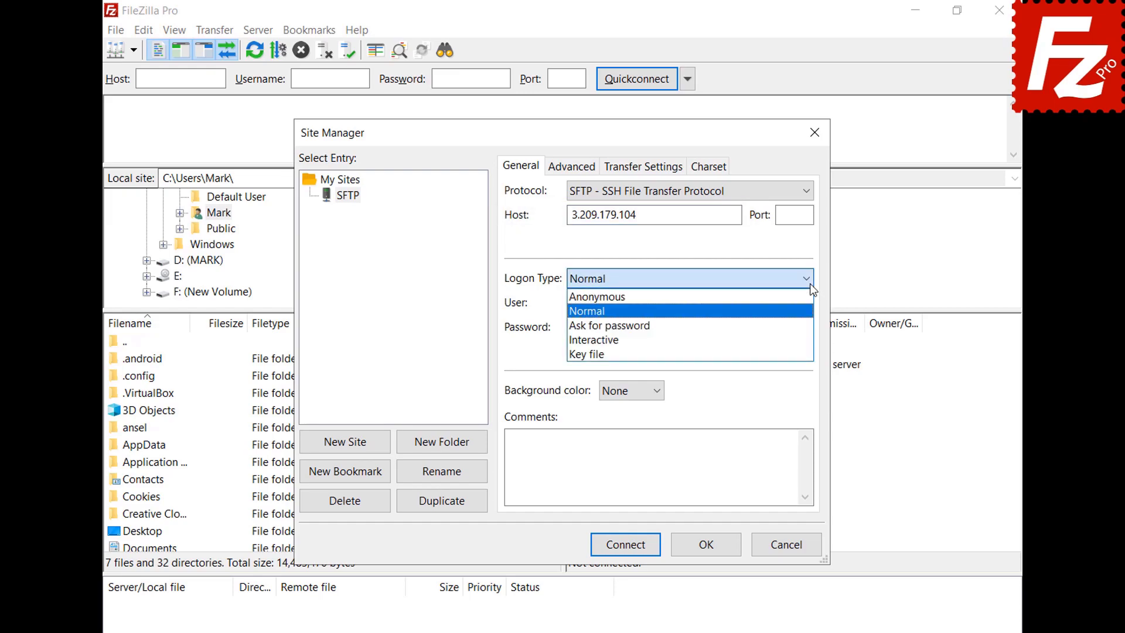
left_click(806, 353)
left_click(808, 302)
type("ubuntu")
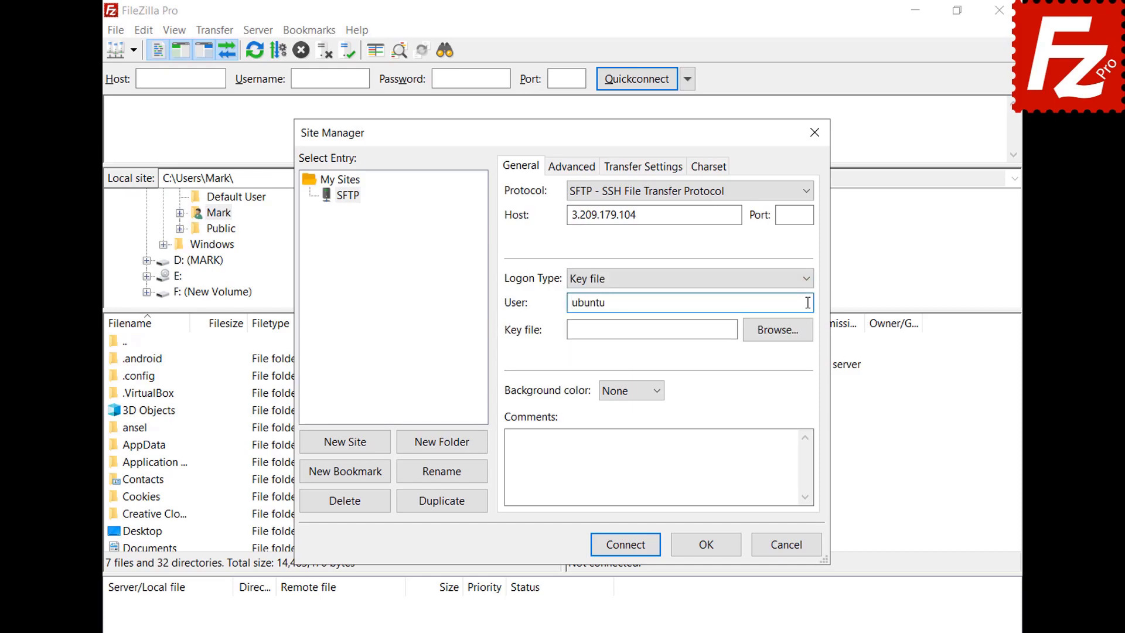
left_click(780, 329)
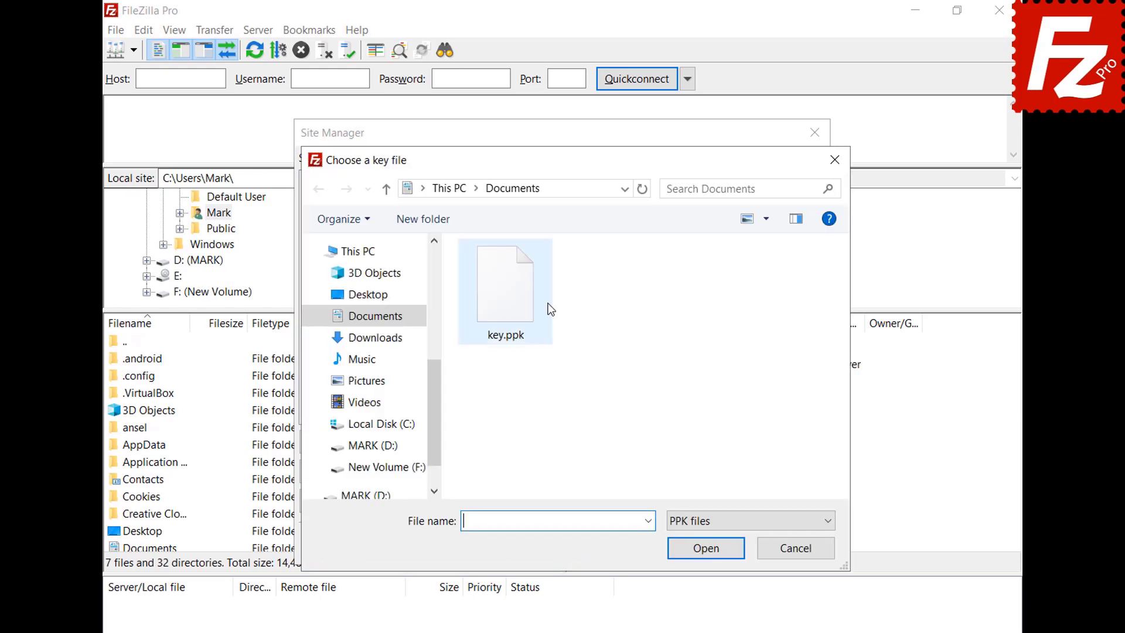
key("Escape")
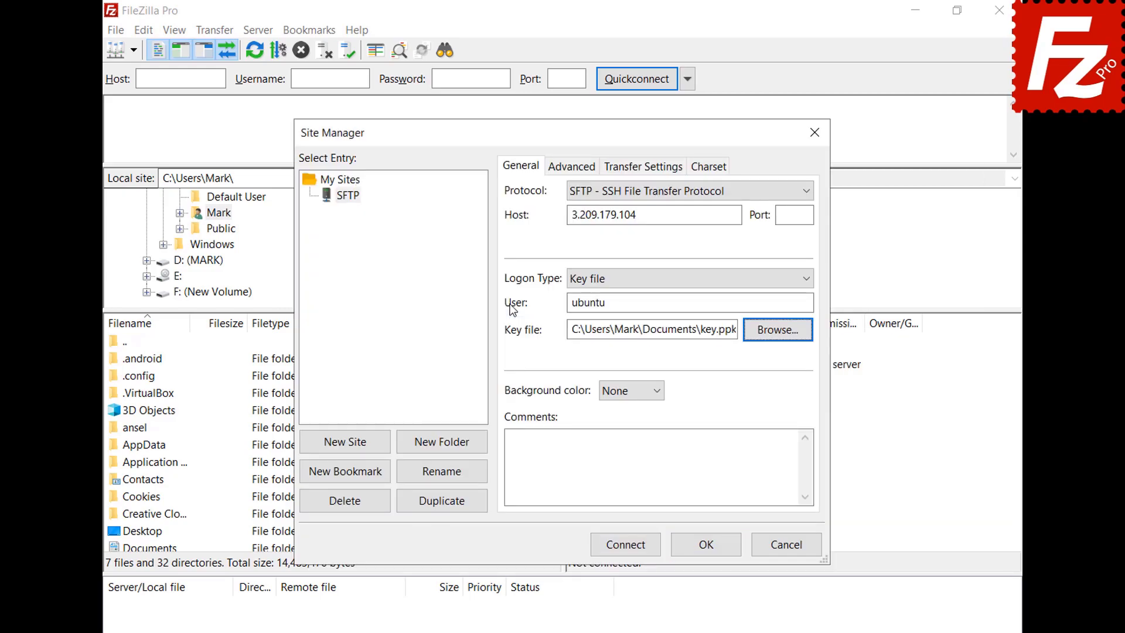
left_click(627, 548)
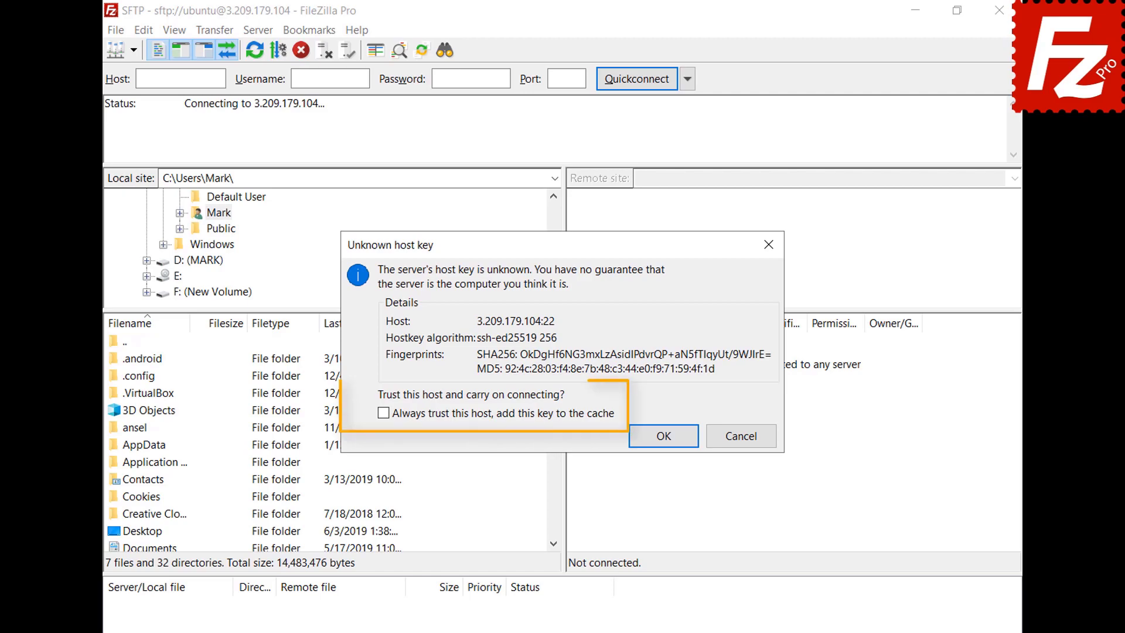
Step: Add the server's host key to the trusted cache and submit the key passphrase
left_click(383, 414)
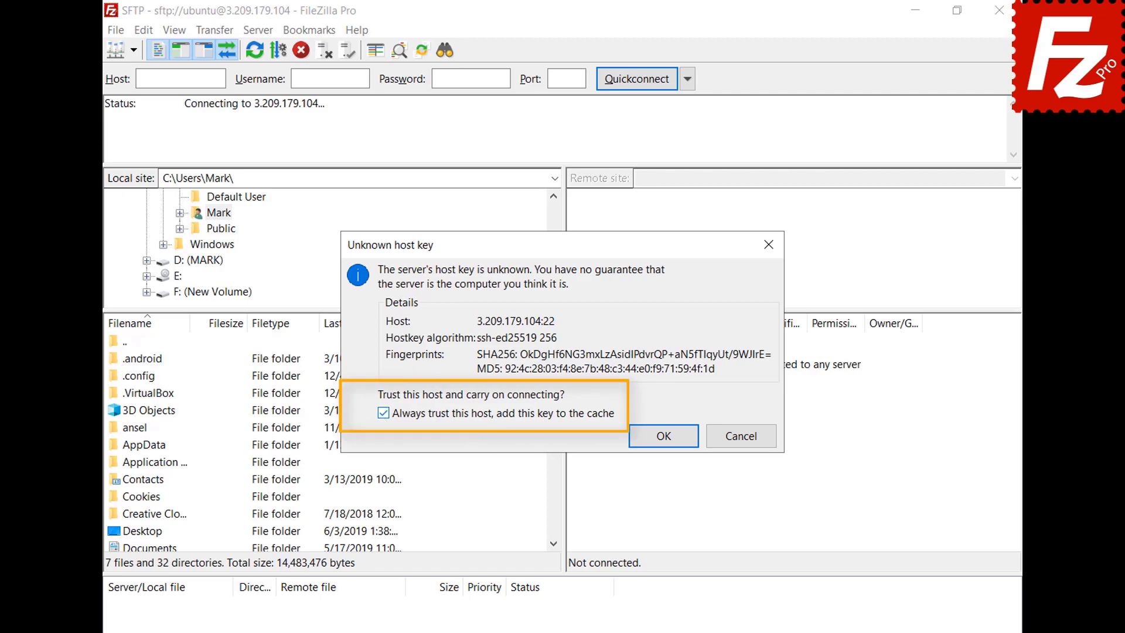
left_click(664, 436)
type("******")
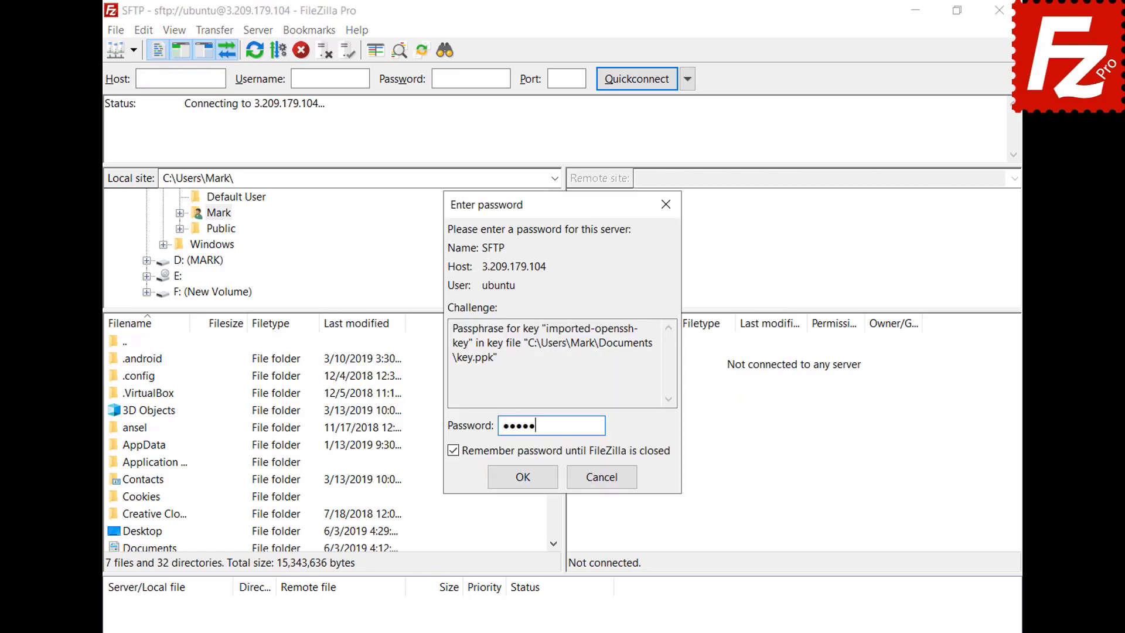
left_click(523, 476)
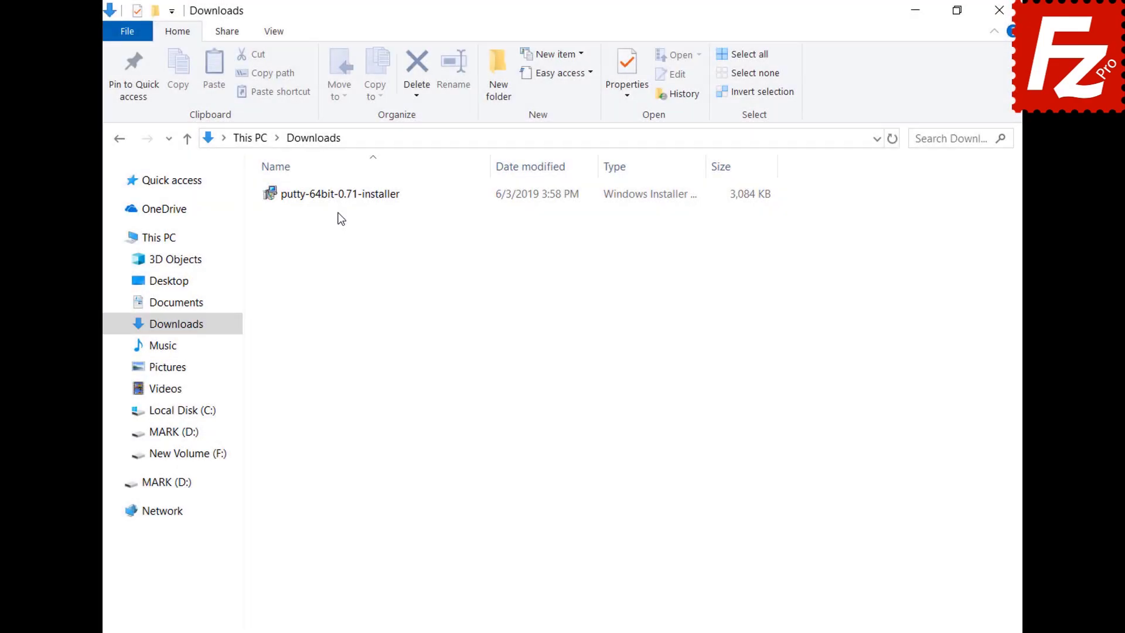
Step: Run putty-64bit-0.71-installer from Downloads and finish setup with the default install folder
double_click(334, 200)
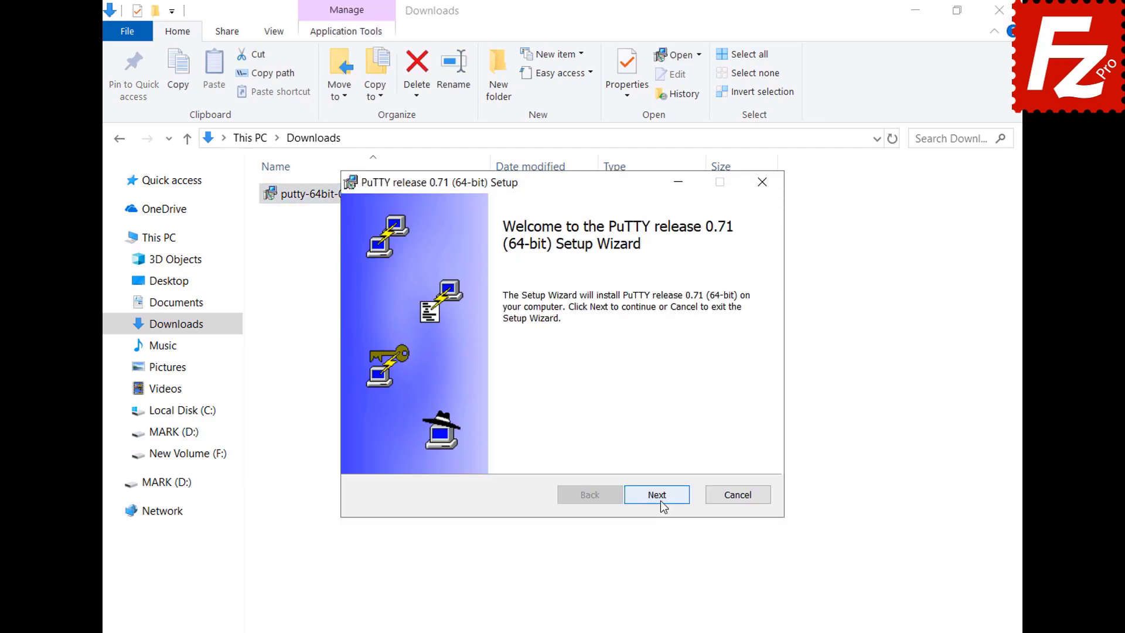
left_click(658, 496)
left_click(660, 501)
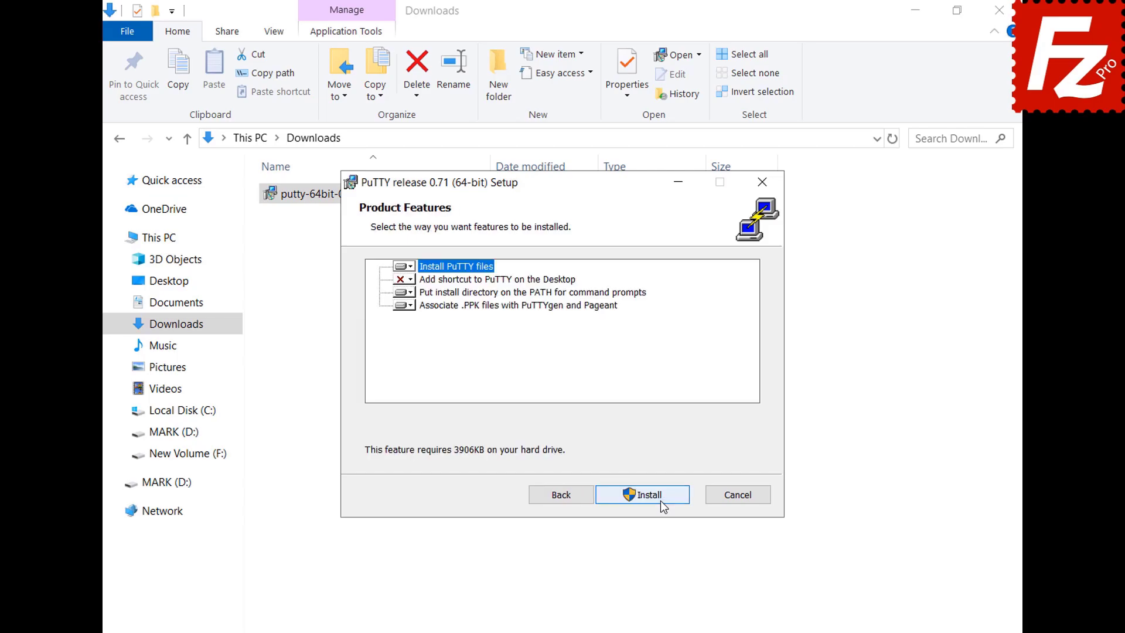
left_click(660, 501)
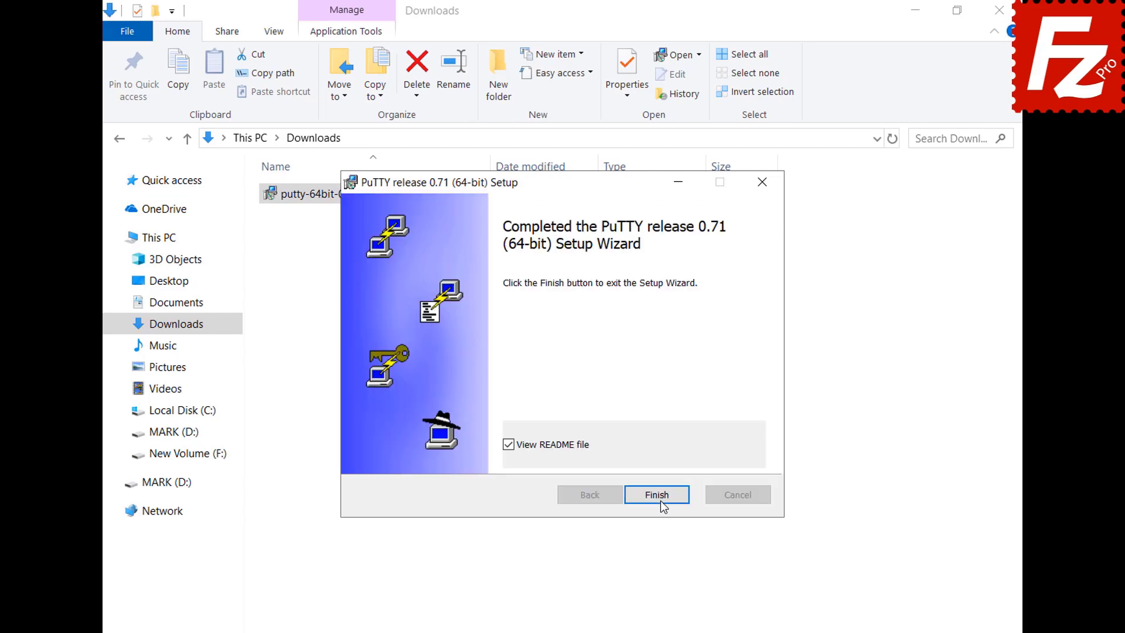
left_click(660, 499)
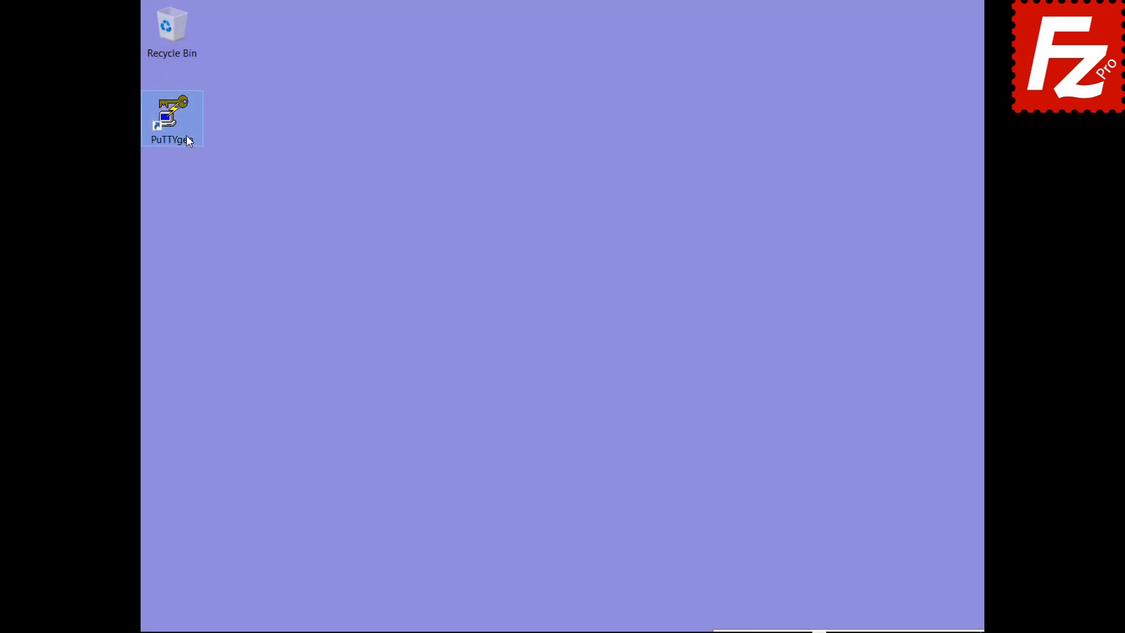
Step: In PuTTYgen, import the existing private key from Documents, unlocking it with its passphrase
double_click(186, 137)
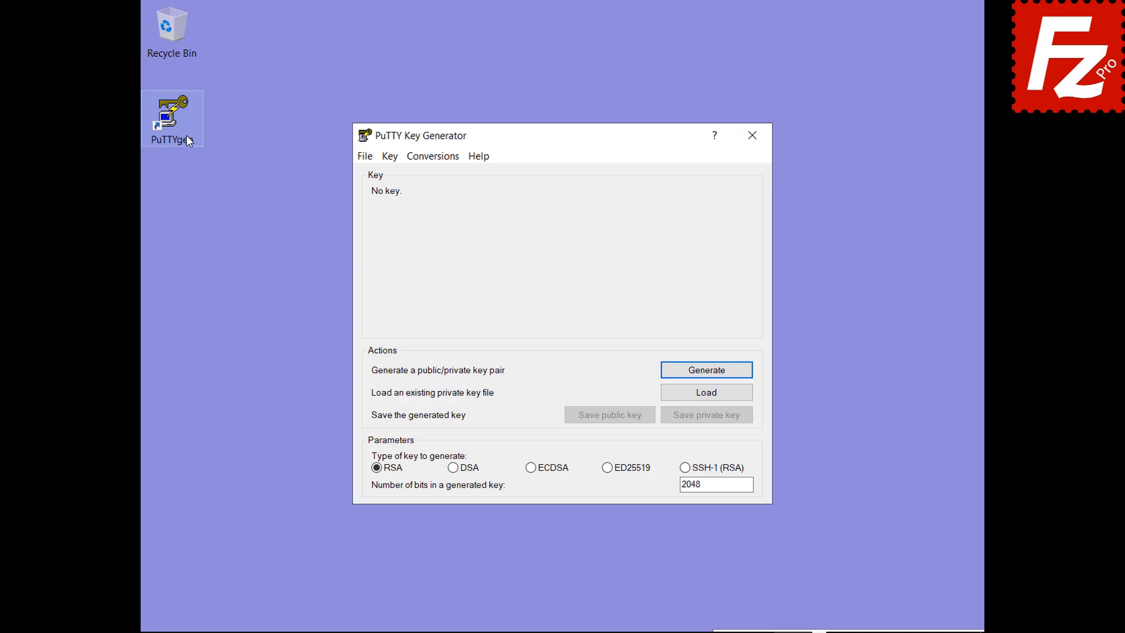
left_click(434, 158)
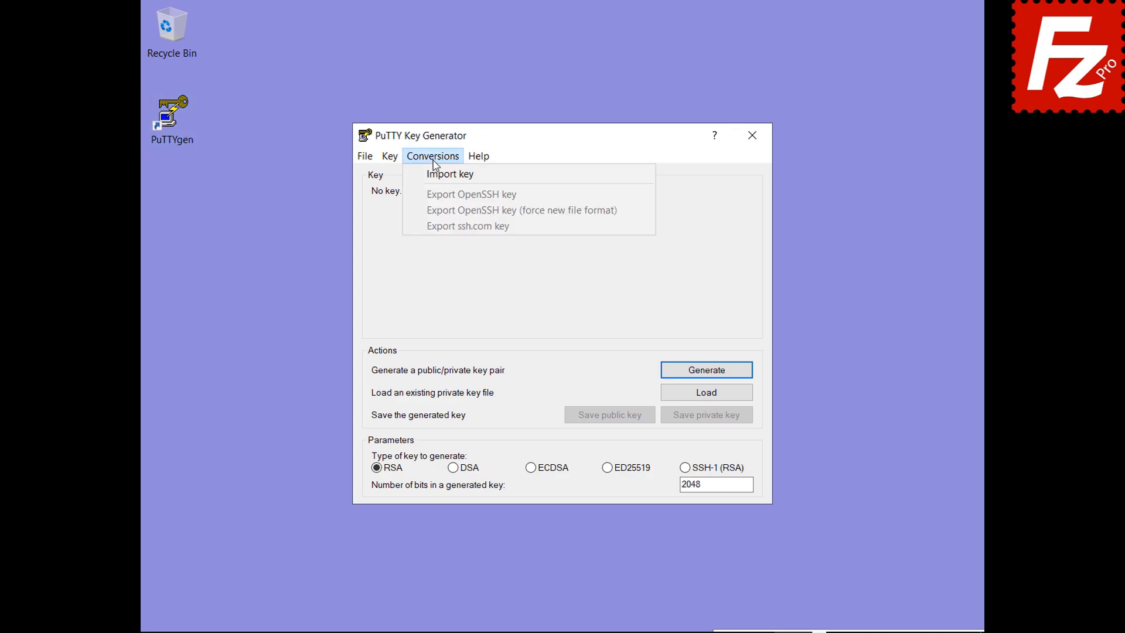
left_click(436, 174)
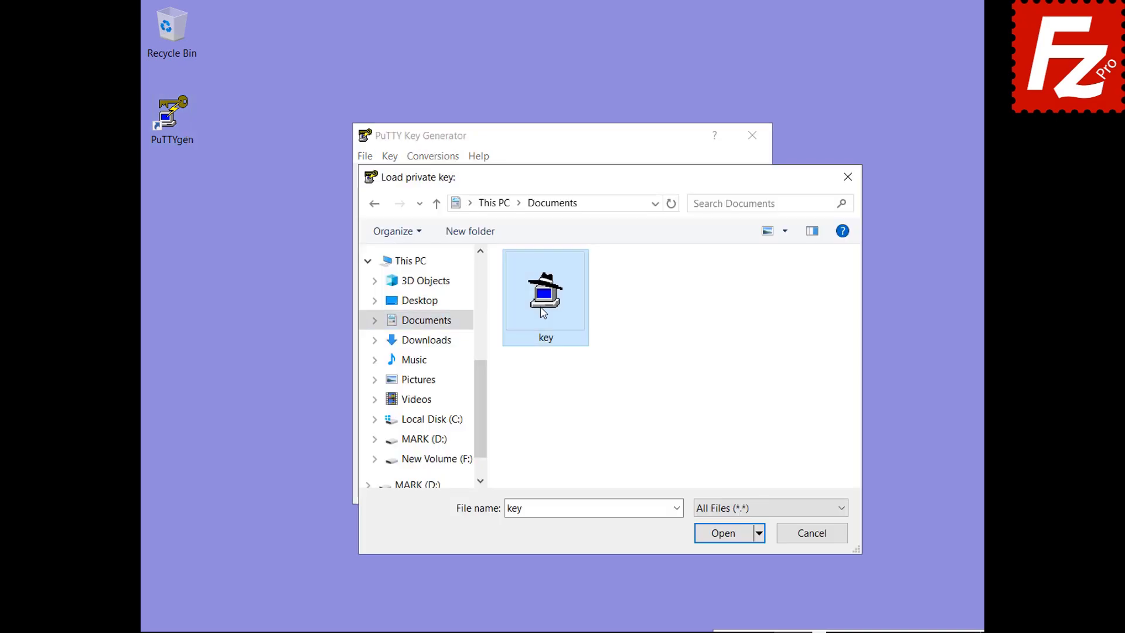
double_click(543, 310)
type("•••••")
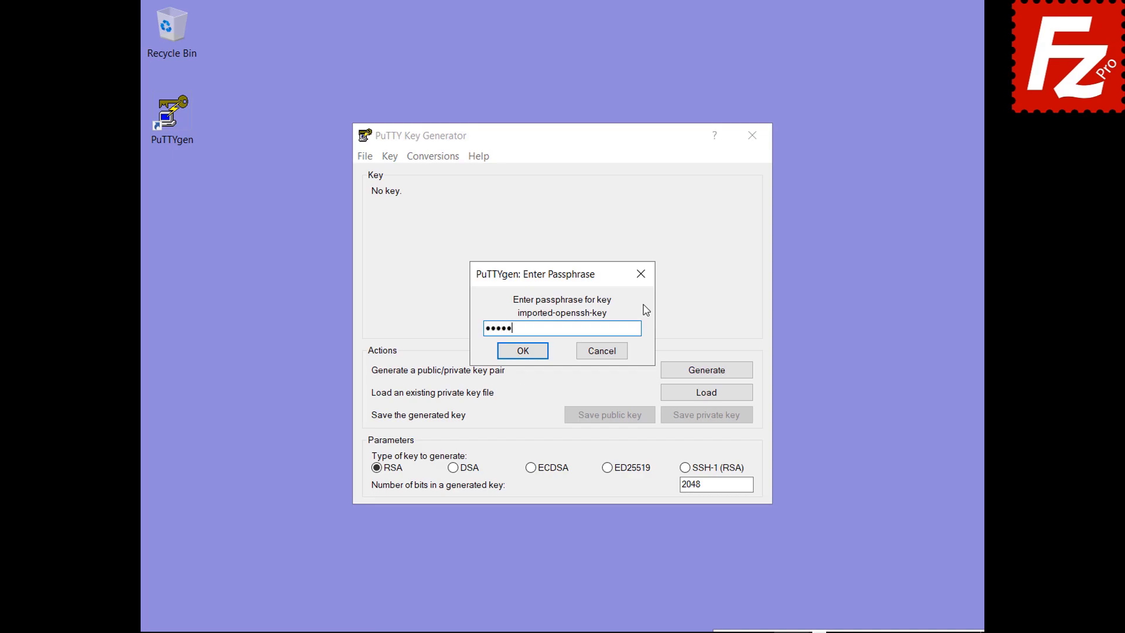
left_click(521, 352)
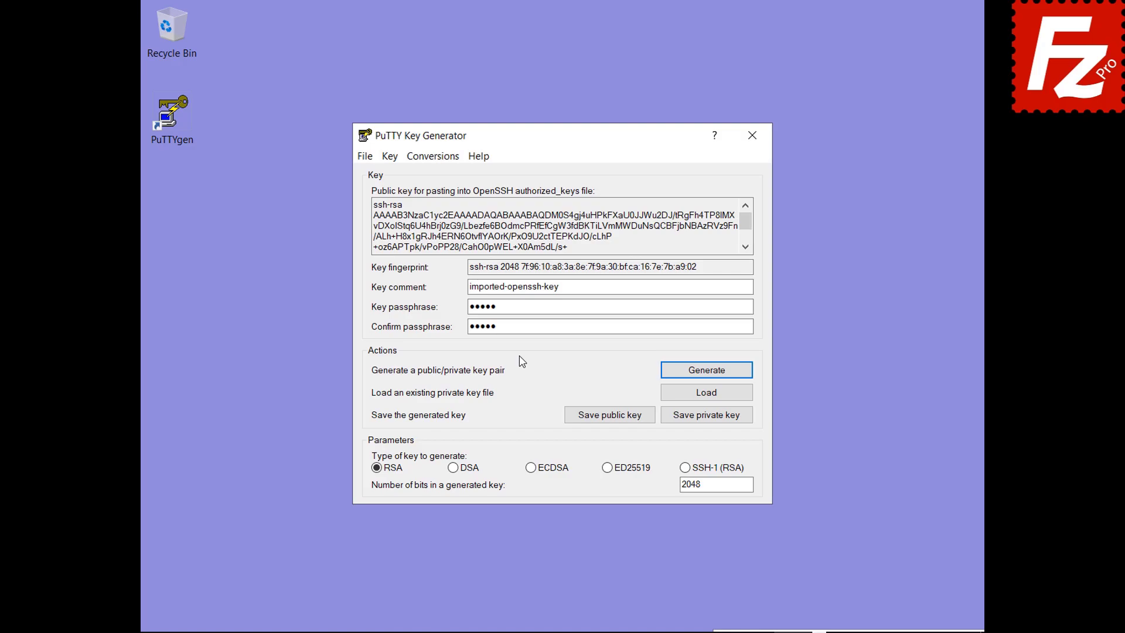
Step: Save the imported key as key.ppk and start Pageant
left_click(707, 418)
type("key.ppk")
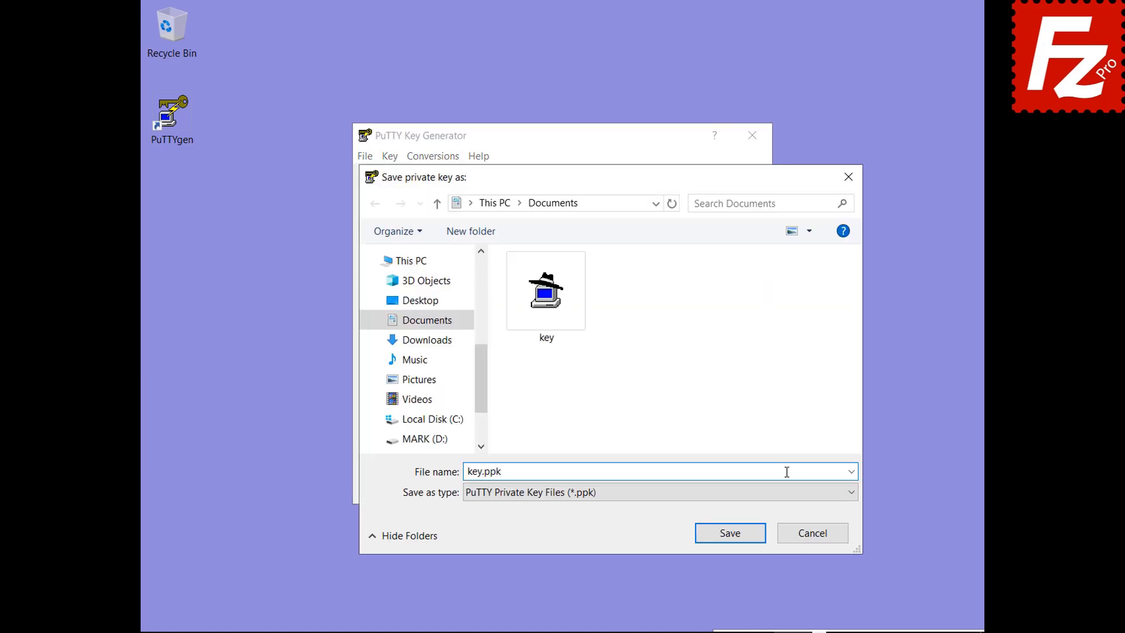
left_click(736, 536)
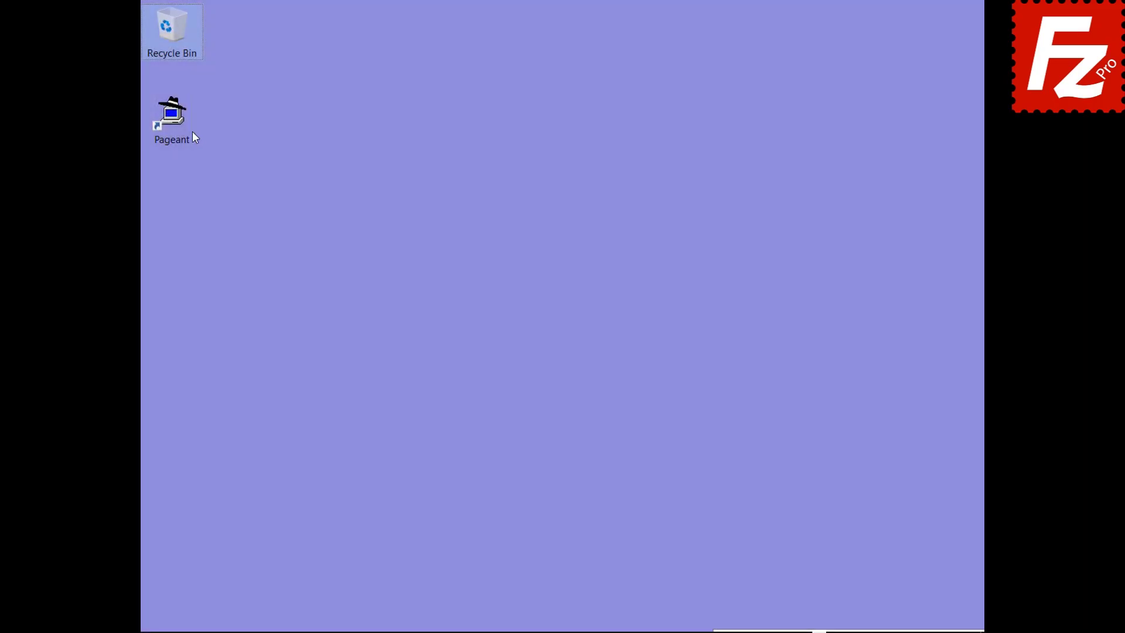
left_click(181, 125)
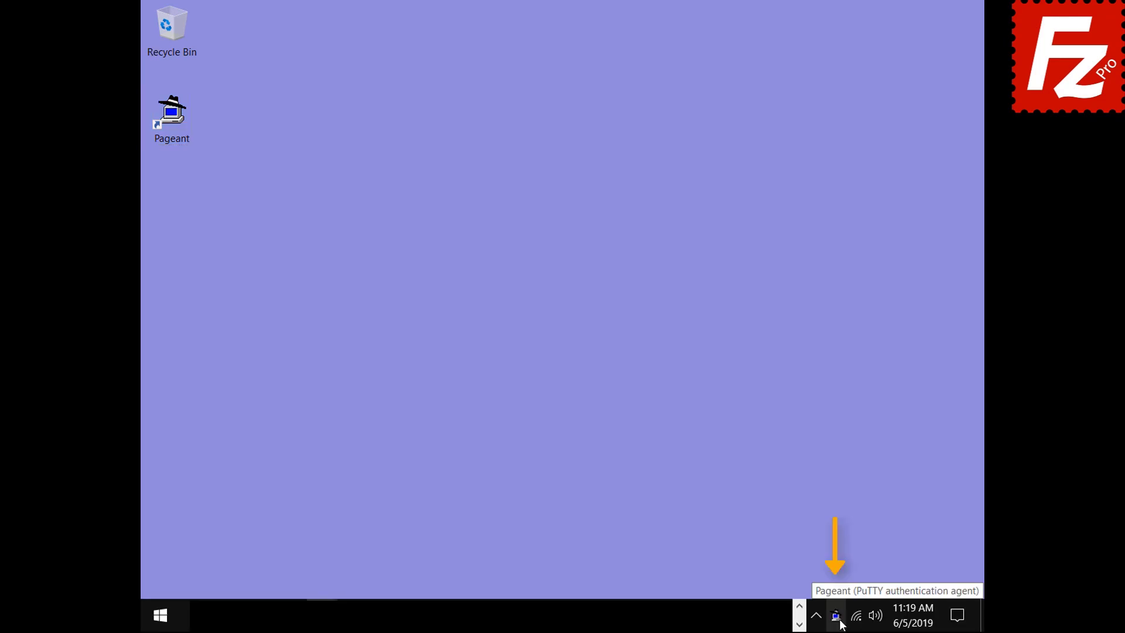
Step: Add the saved private key to Pageant and unlock it with its passphrase
double_click(836, 615)
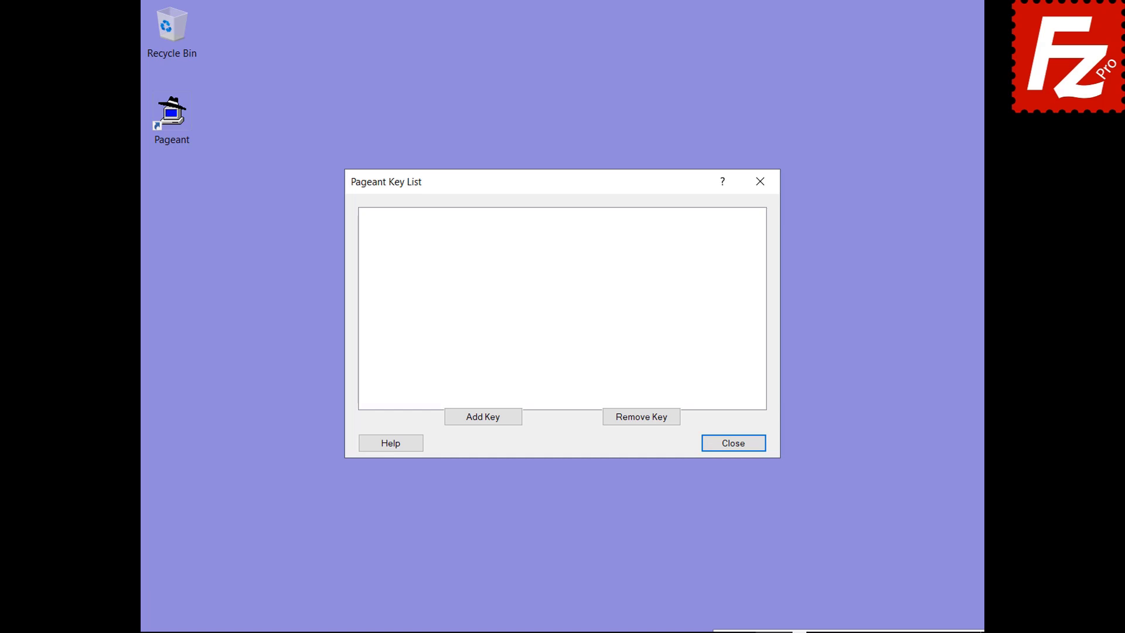
left_click(482, 418)
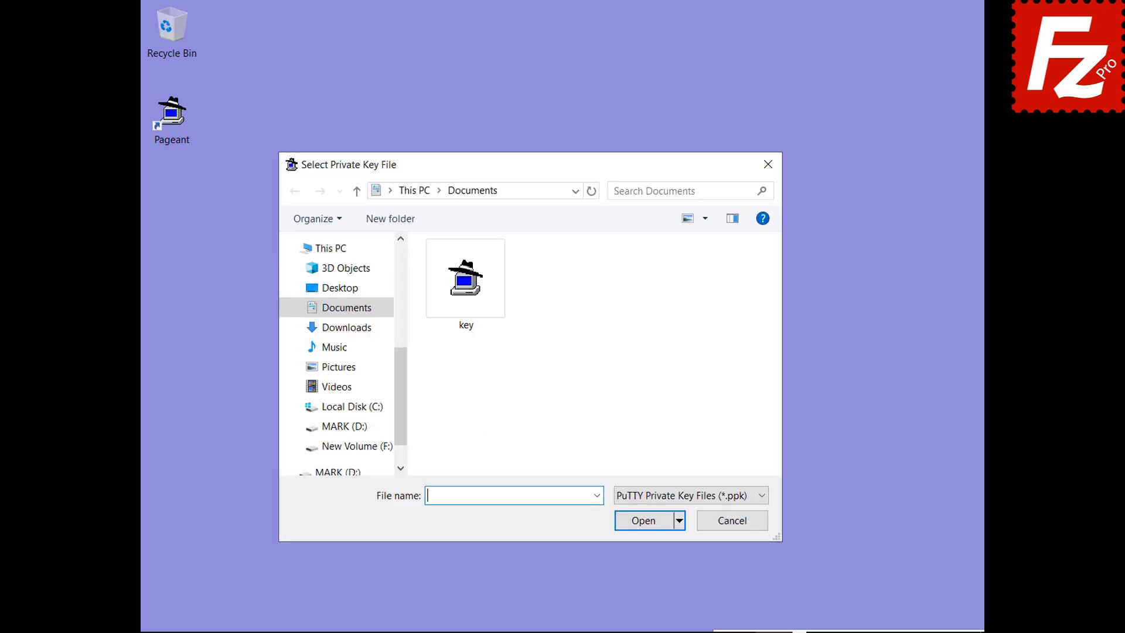
double_click(467, 325)
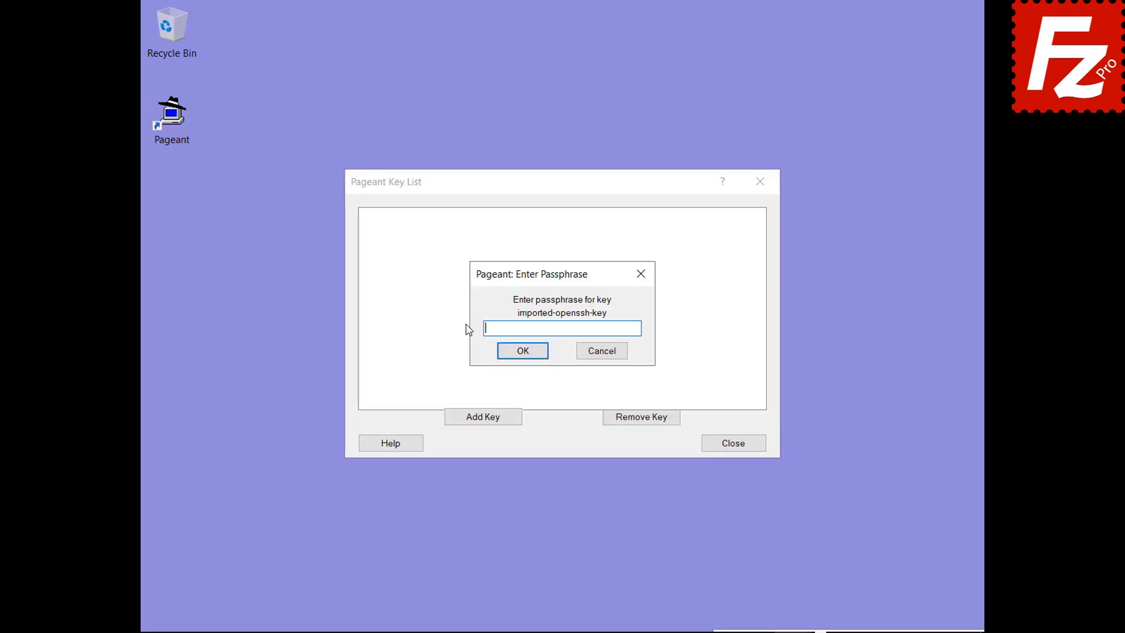
type("******")
left_click(522, 352)
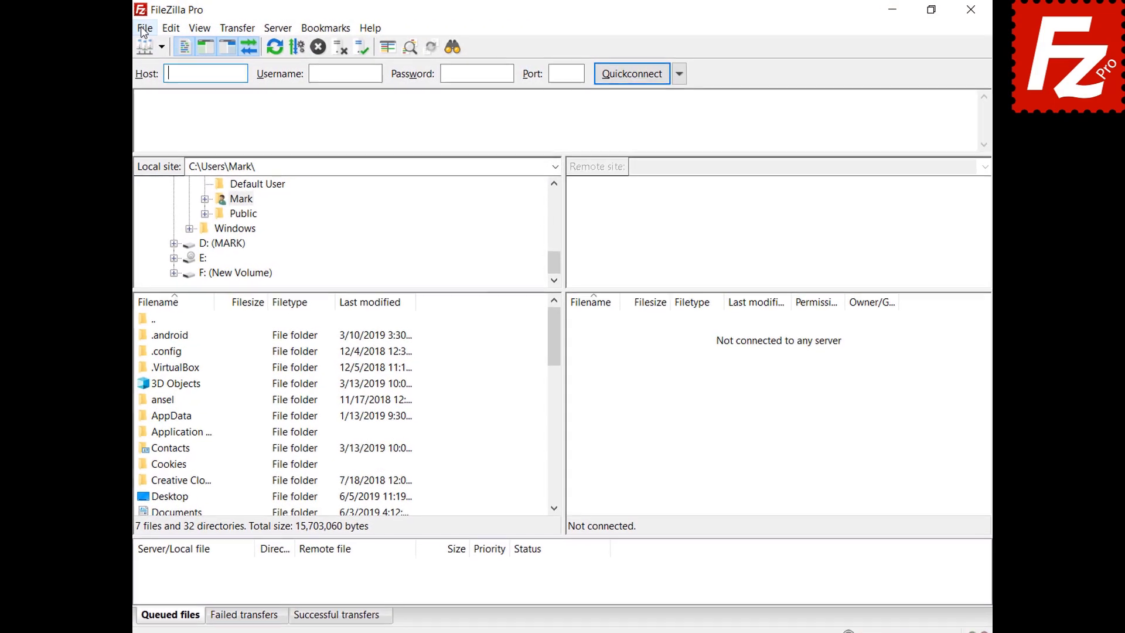
Step: Switch the SFTP entry's logon type to Normal in Site Manager and connect
left_click(142, 29)
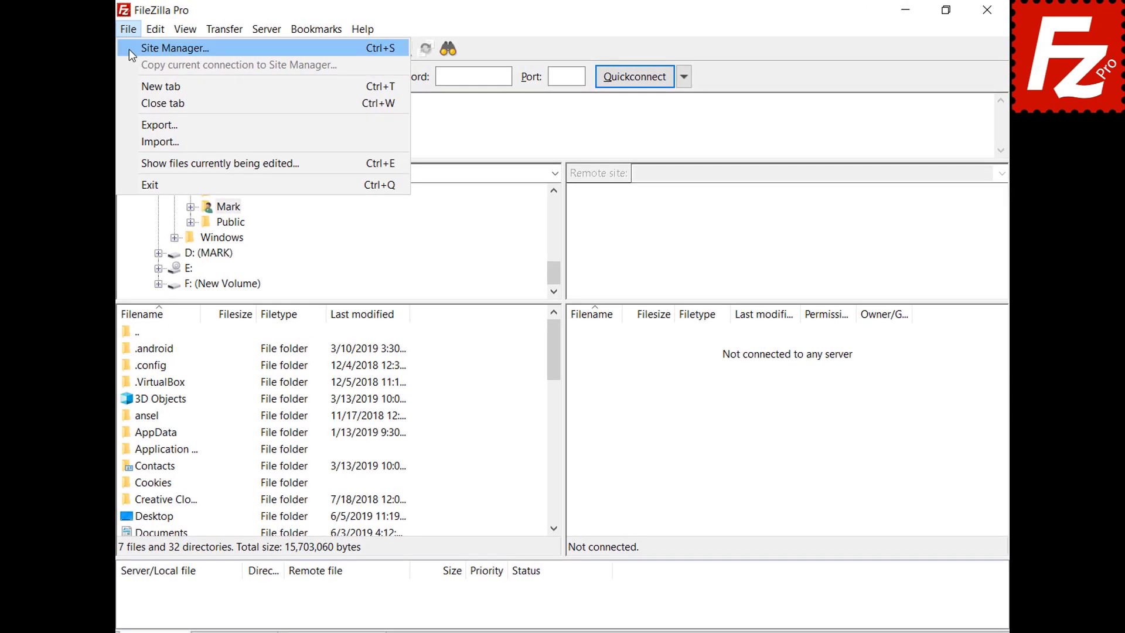
left_click(146, 47)
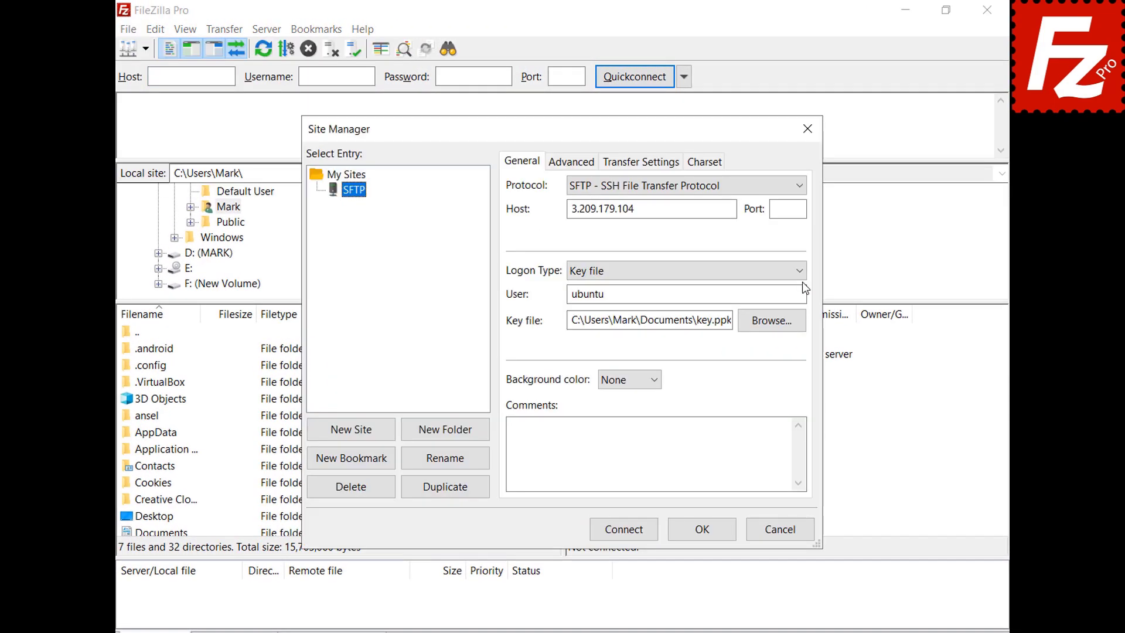
left_click(801, 270)
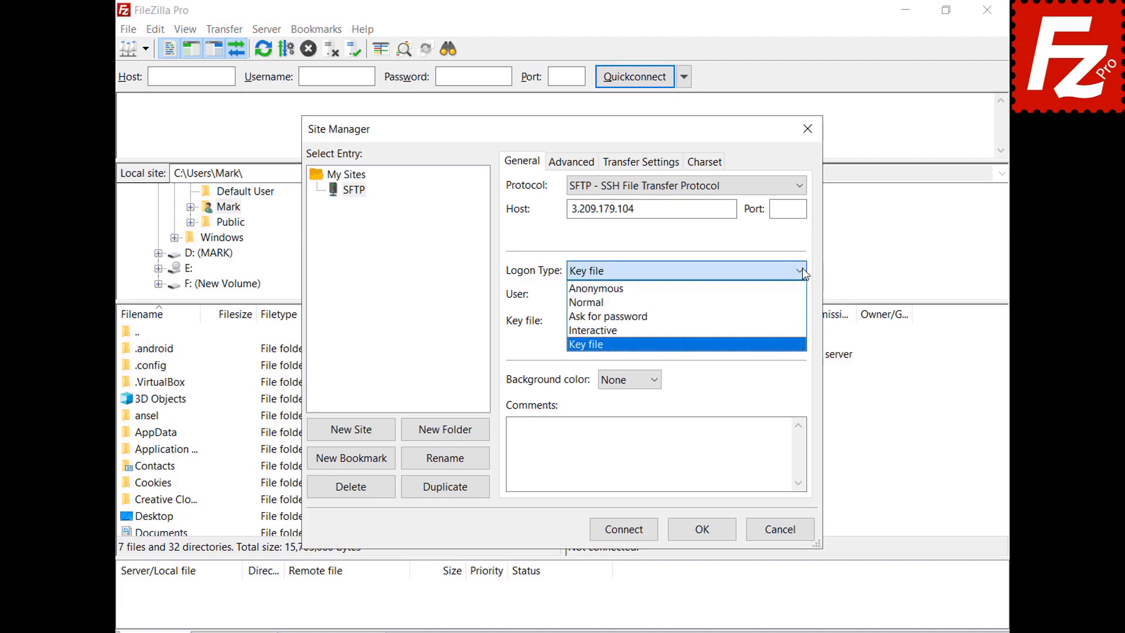
left_click(800, 302)
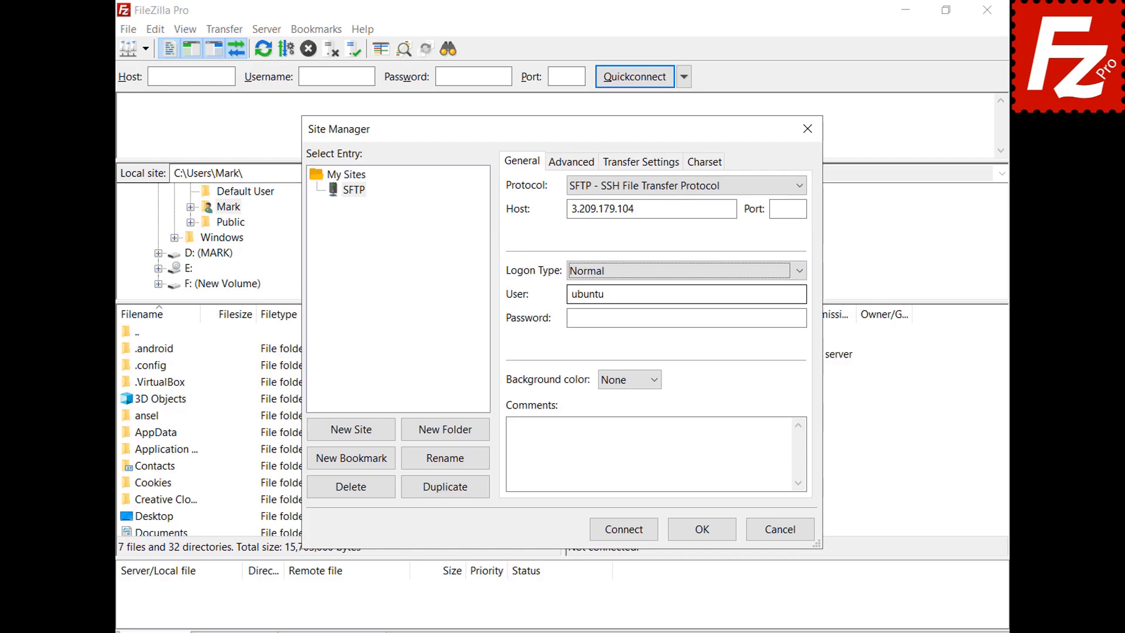
left_click(624, 529)
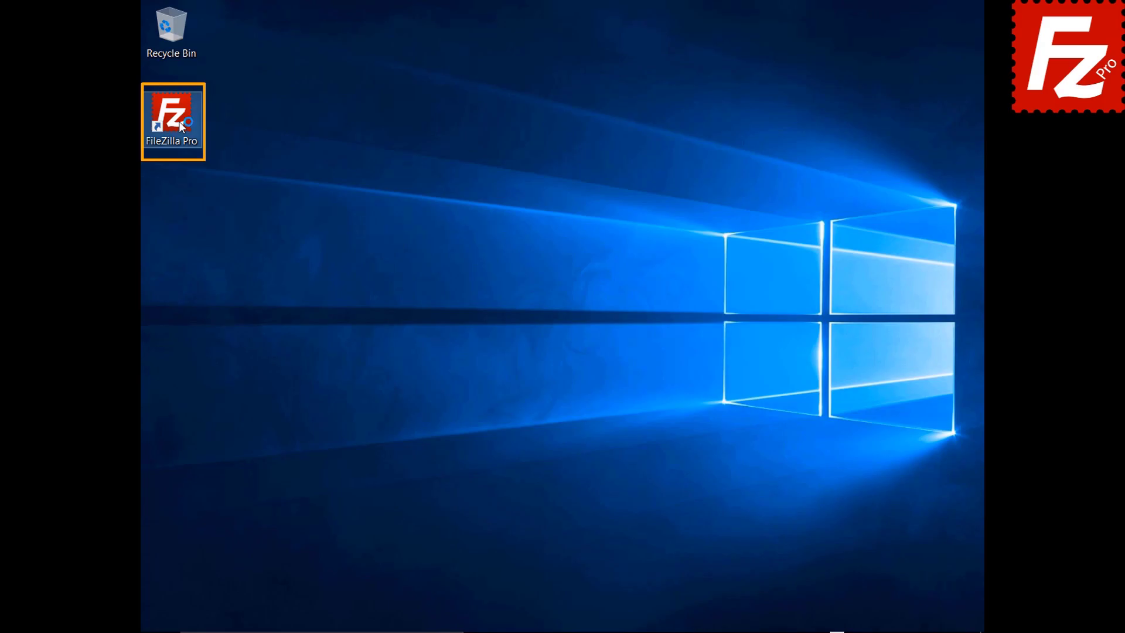
Step: Launch FileZilla Pro and add json to the ASCII list under Transfers > FTP: File Types
double_click(179, 122)
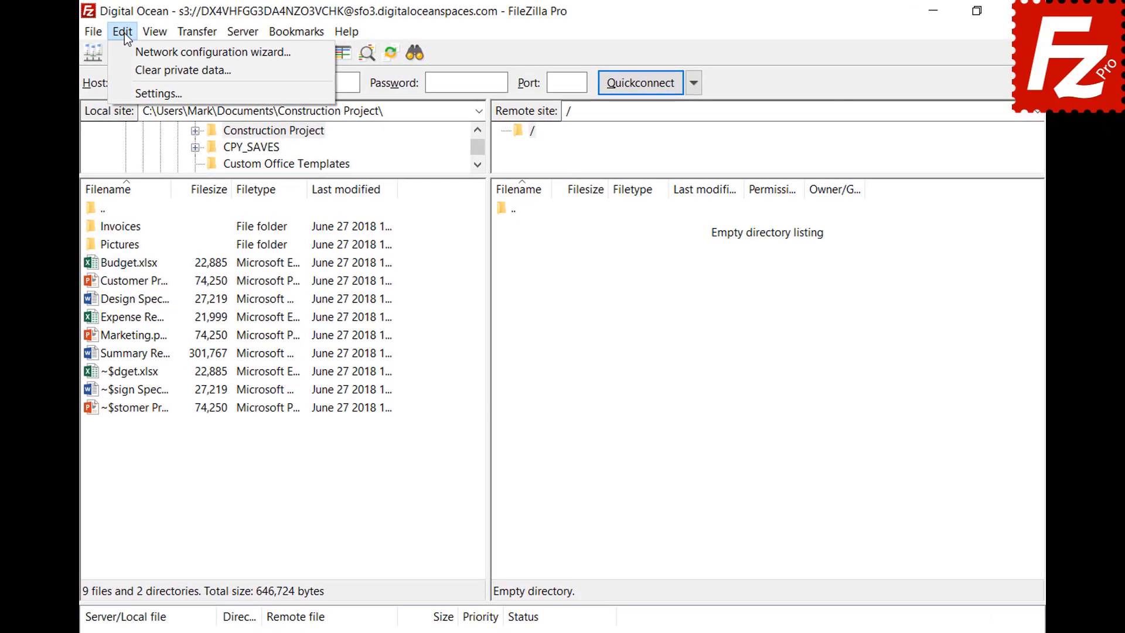
left_click(132, 93)
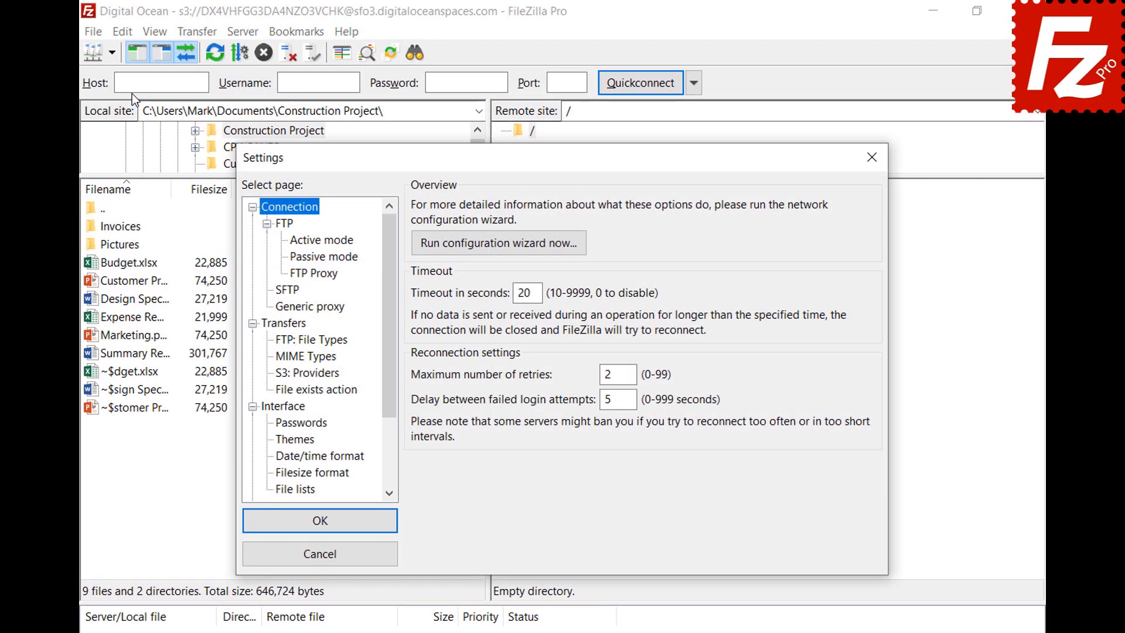
left_click(277, 342)
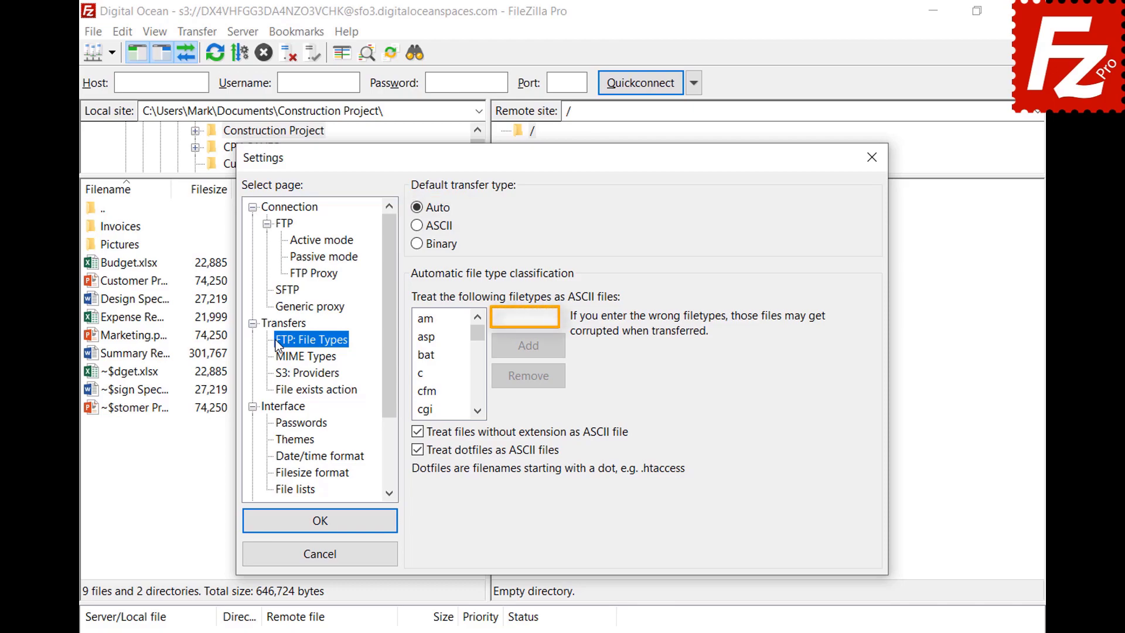
left_click(553, 317)
type("json")
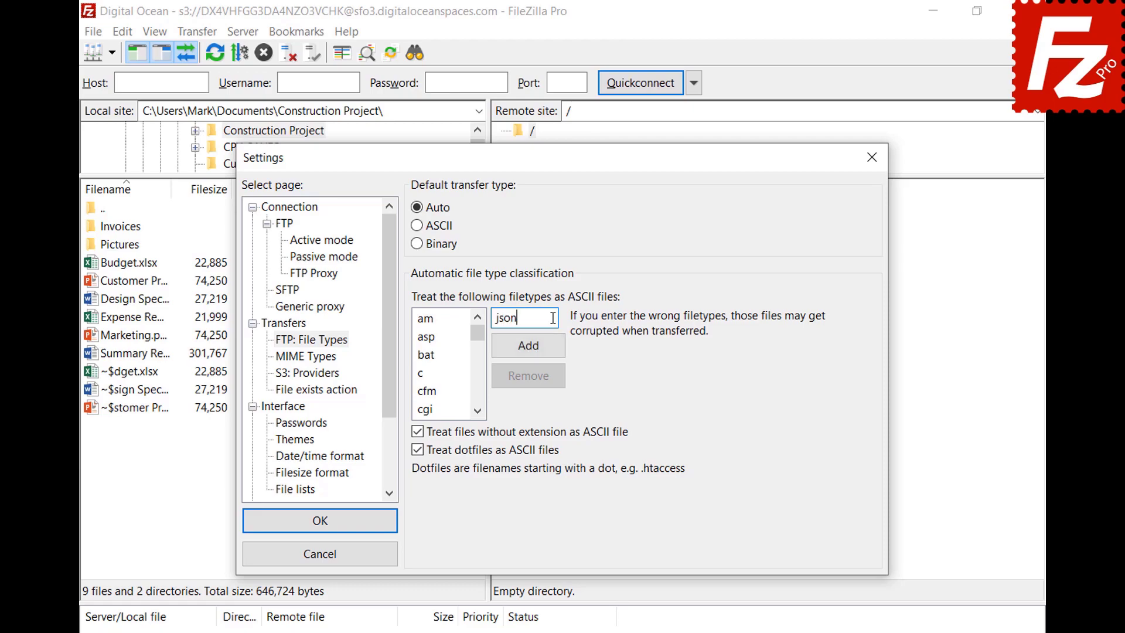
left_click(528, 352)
scroll(480, 361, "down", 5)
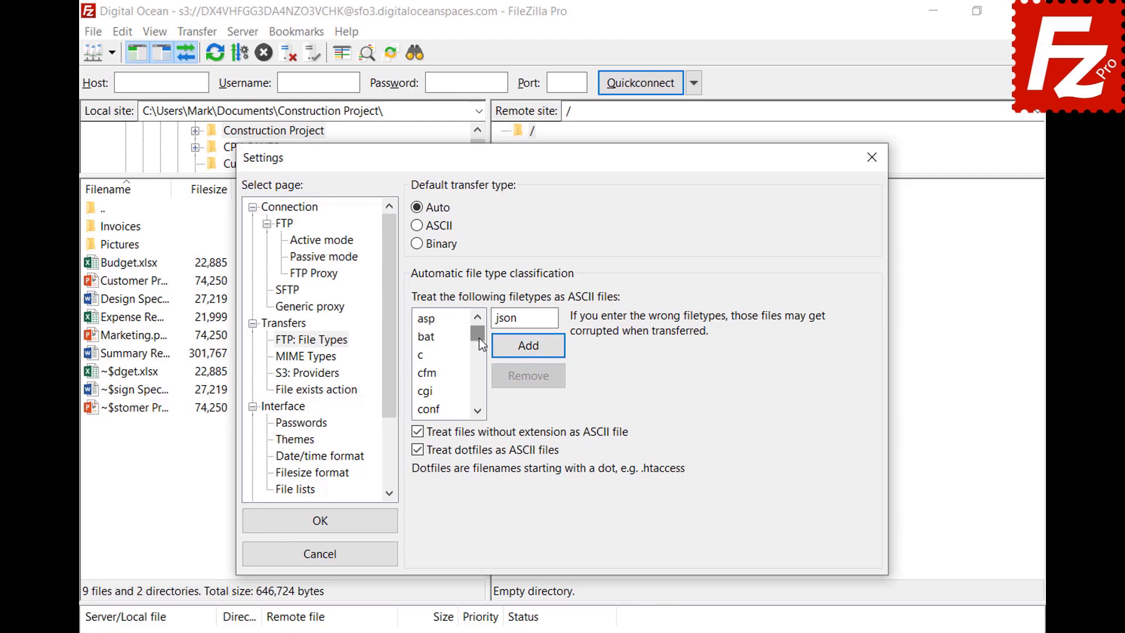
scroll(479, 360, "down", 1)
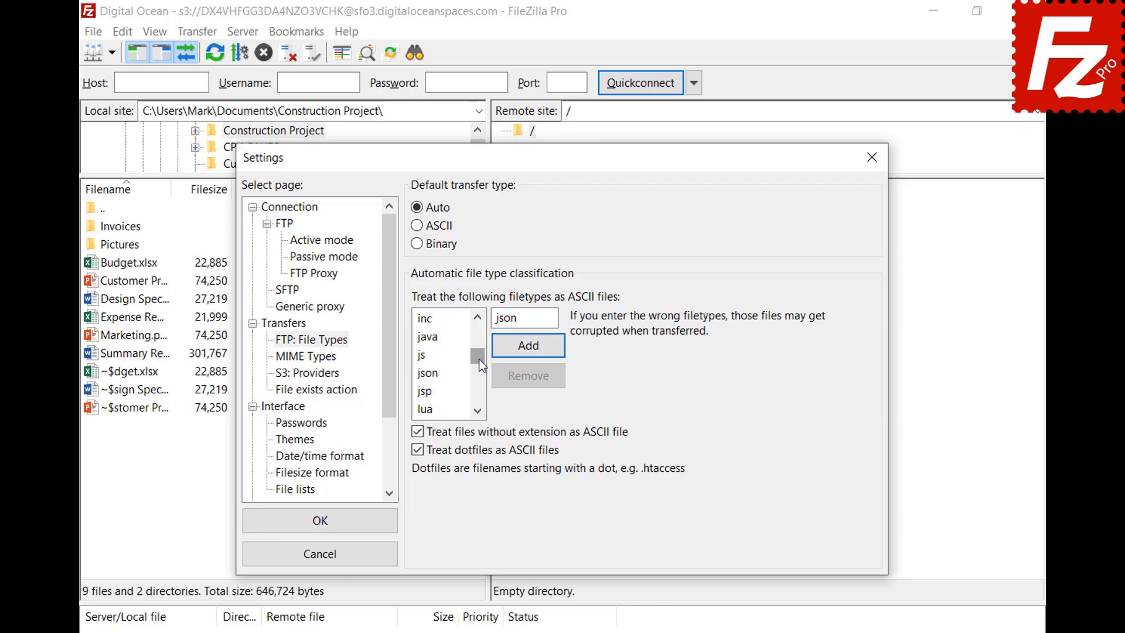
left_click(428, 373)
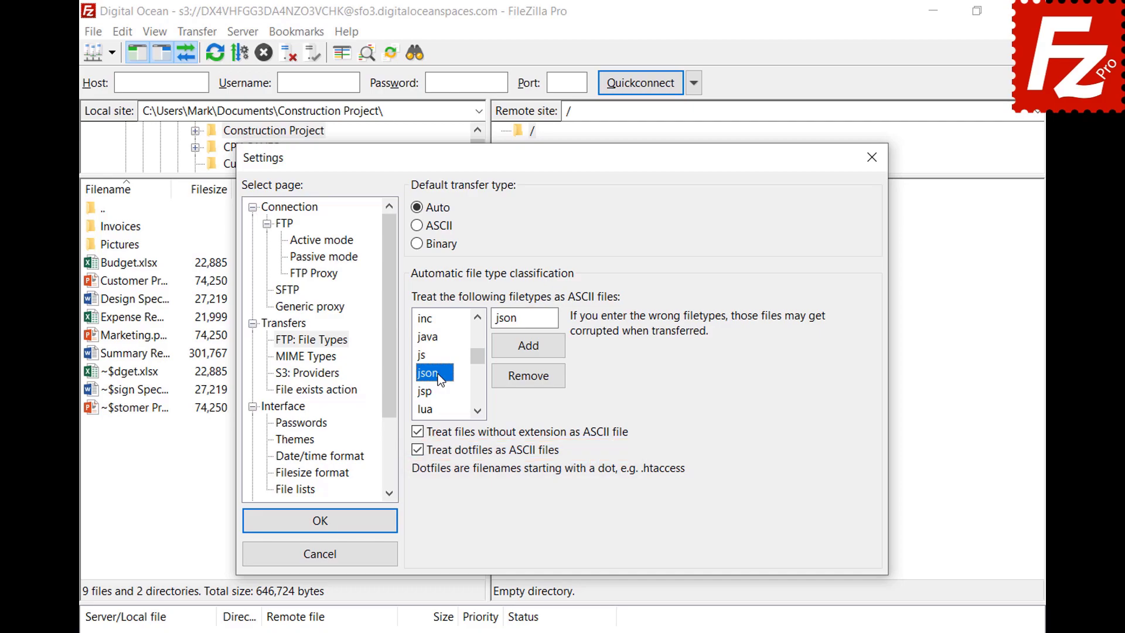
left_click(320, 521)
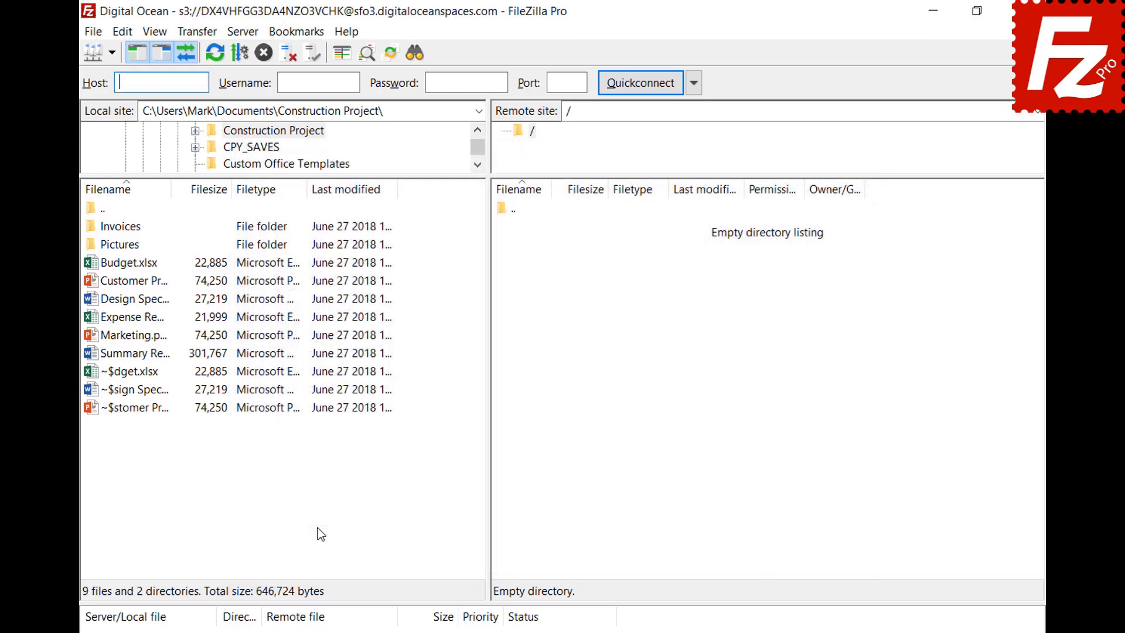
Step: Open the saved FTP site 52.170.115.215 in a new tab and view the Auto/ASCII/Binary transfer types
left_click(111, 54)
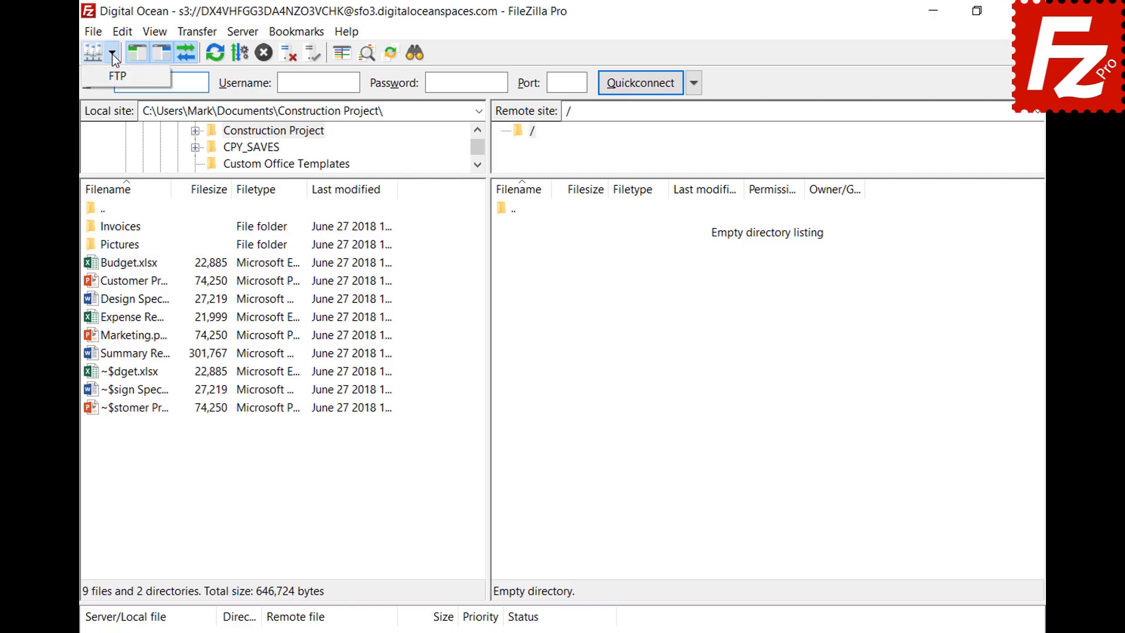
left_click(111, 73)
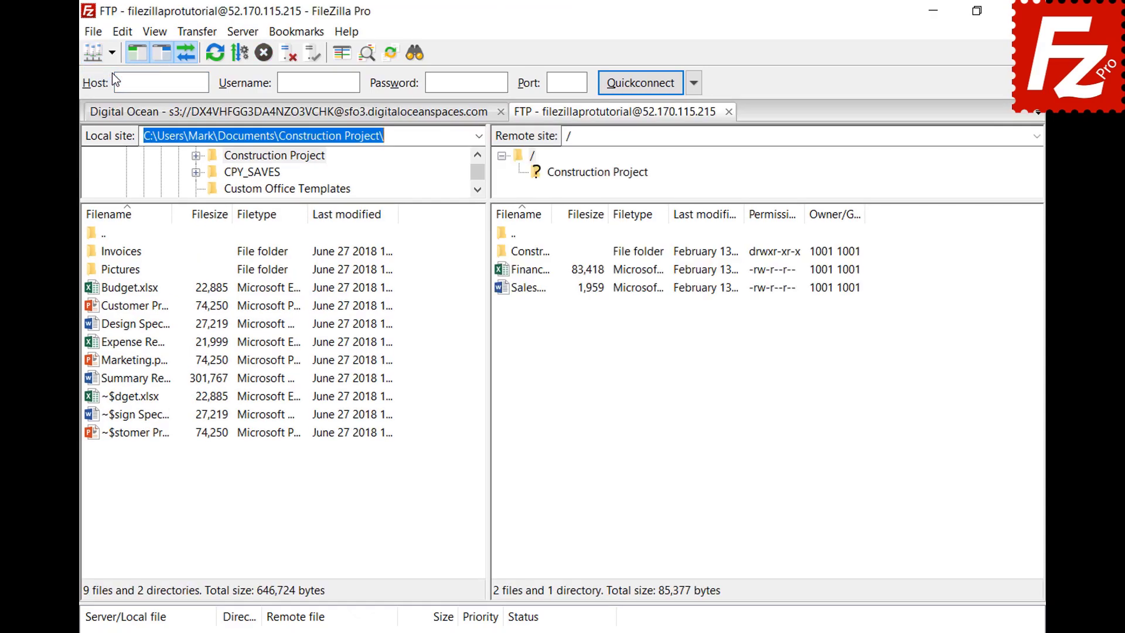
left_click(196, 32)
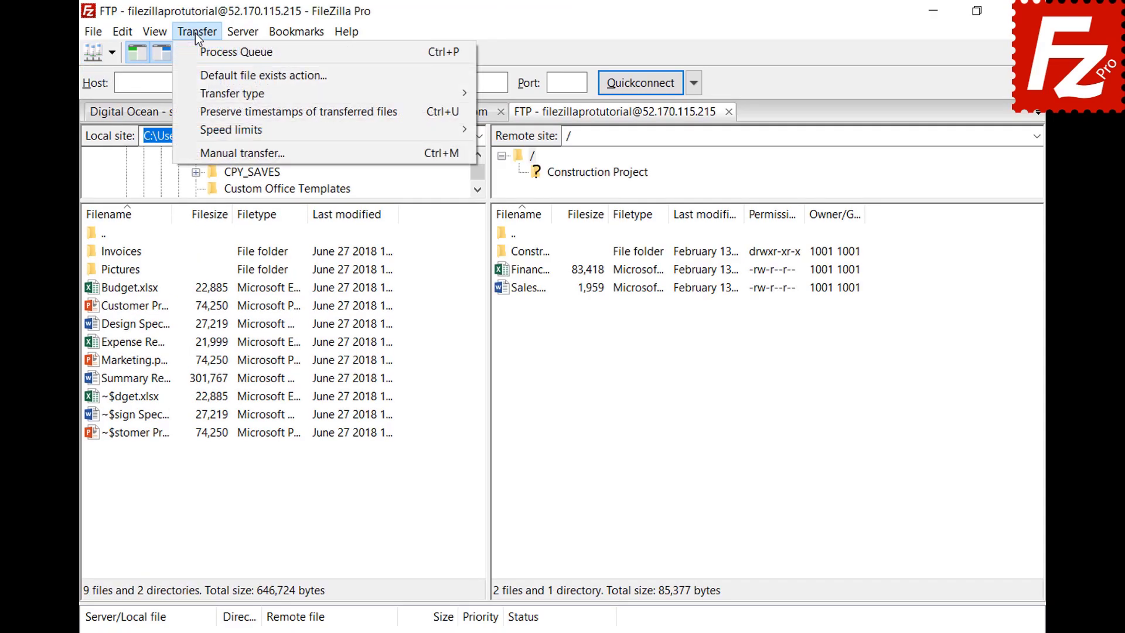
mouse_move(201, 92)
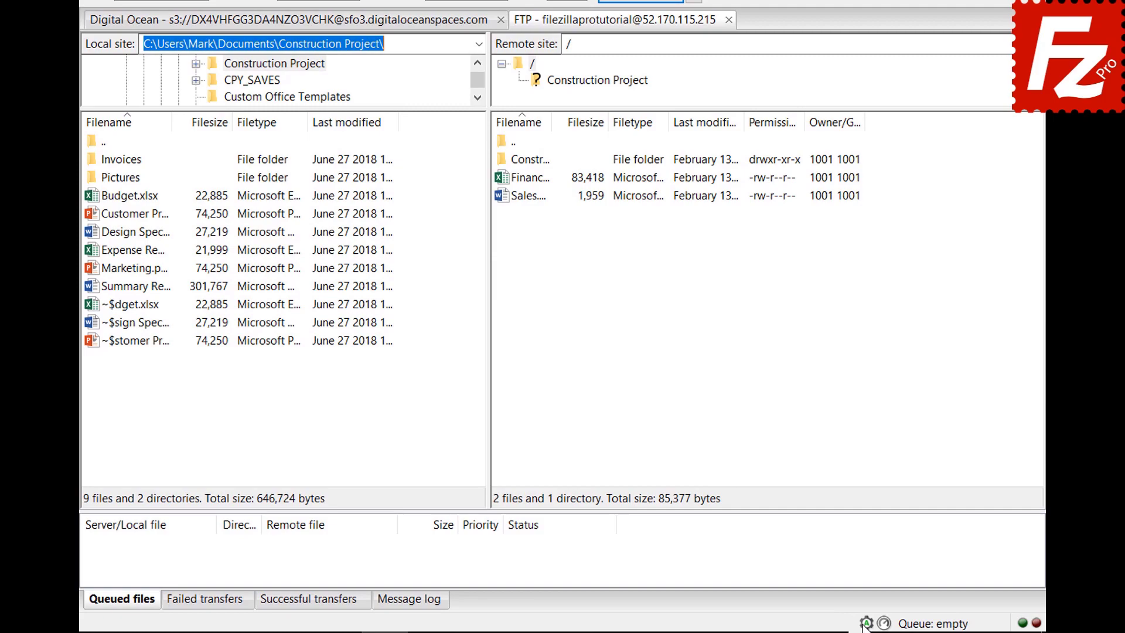
left_click(866, 623)
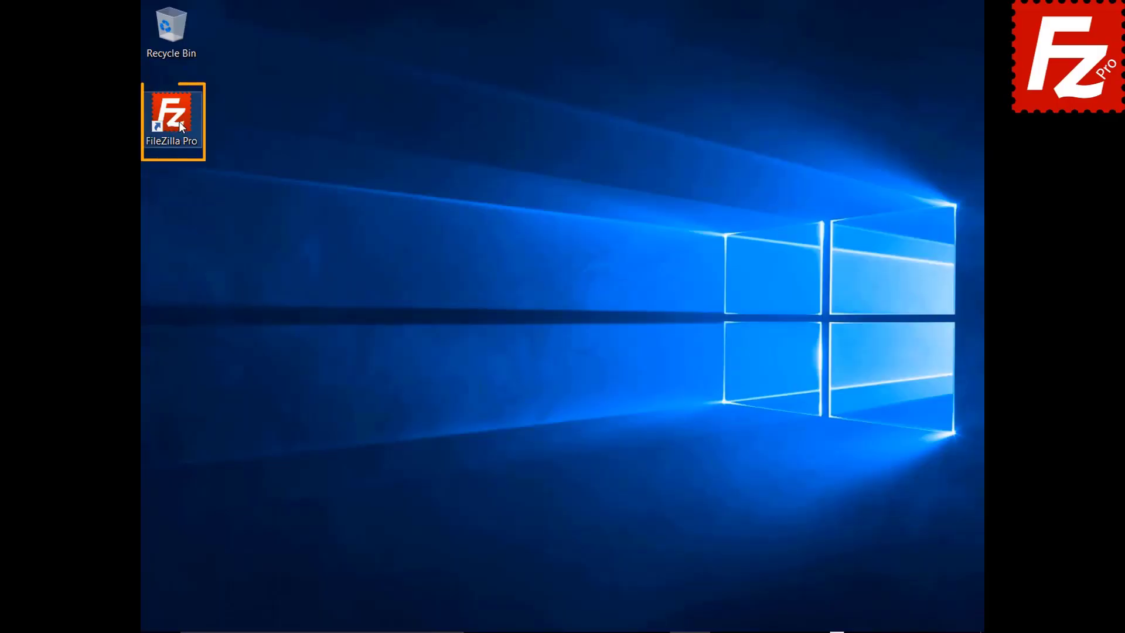
Step: Launch FileZilla Pro, connect to the FTP Tutorial site, and upload the Summary Report file
double_click(178, 121)
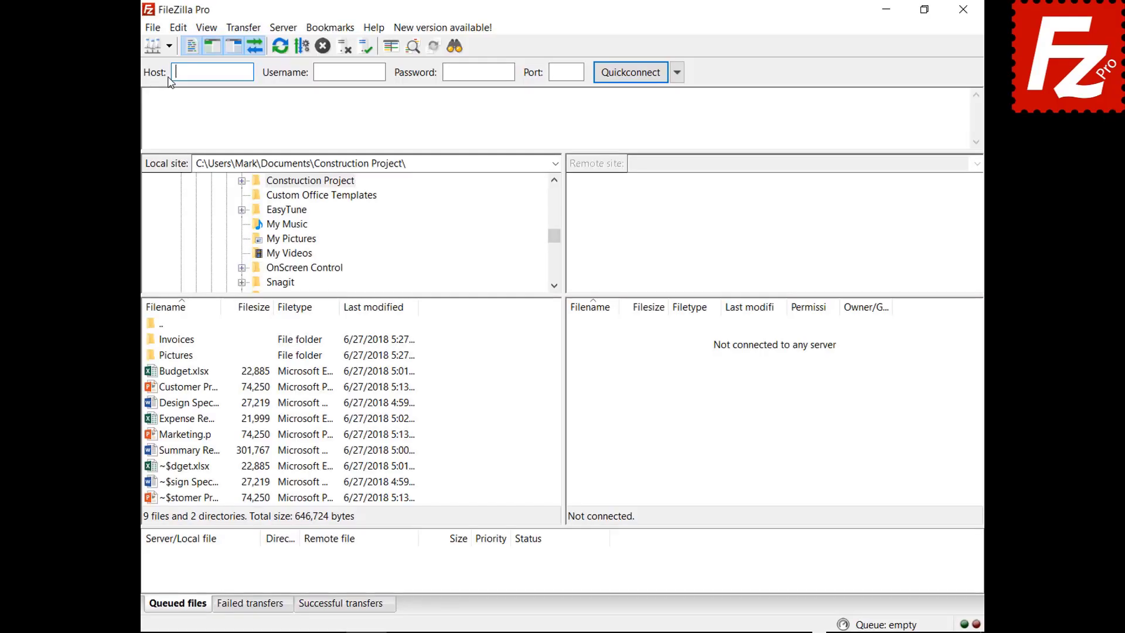
left_click(189, 51)
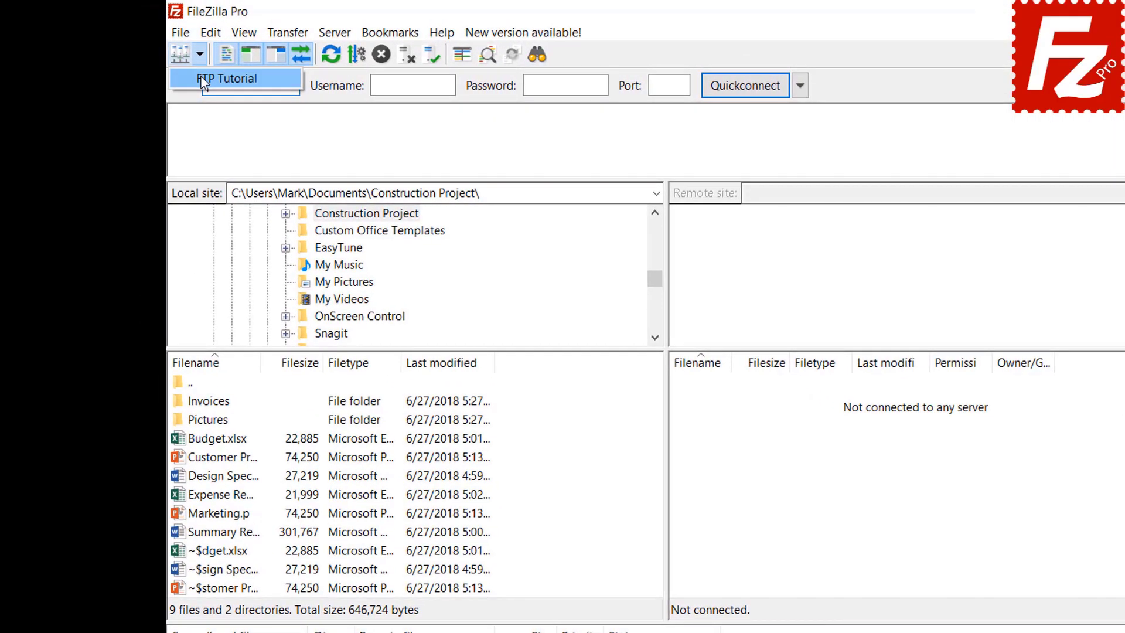
left_click(191, 73)
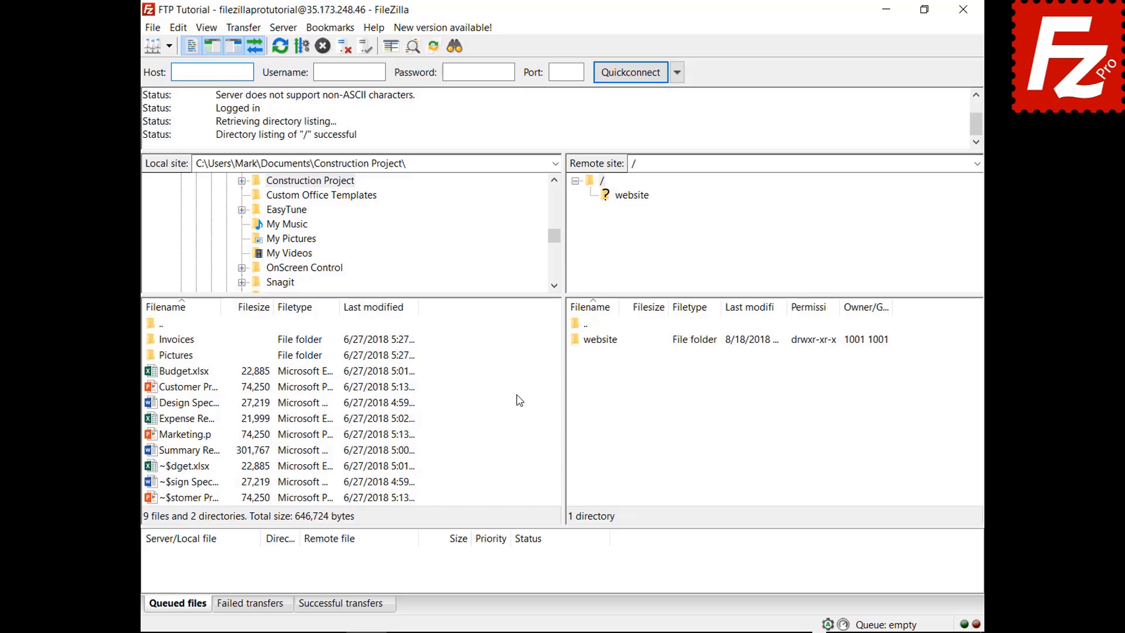
right_click(188, 450)
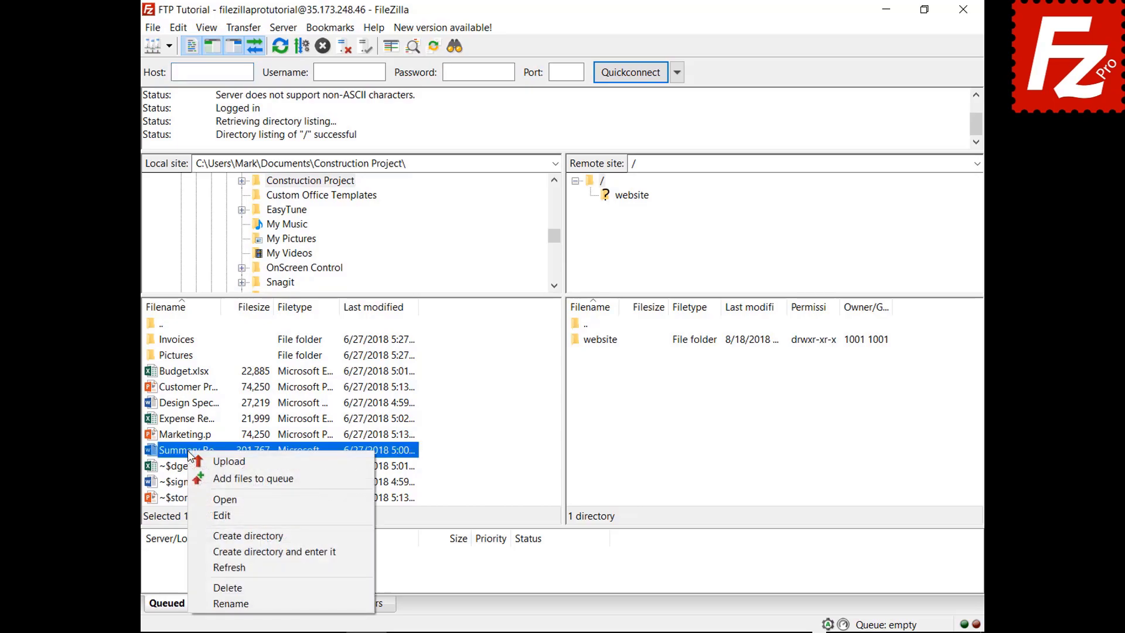
left_click(214, 463)
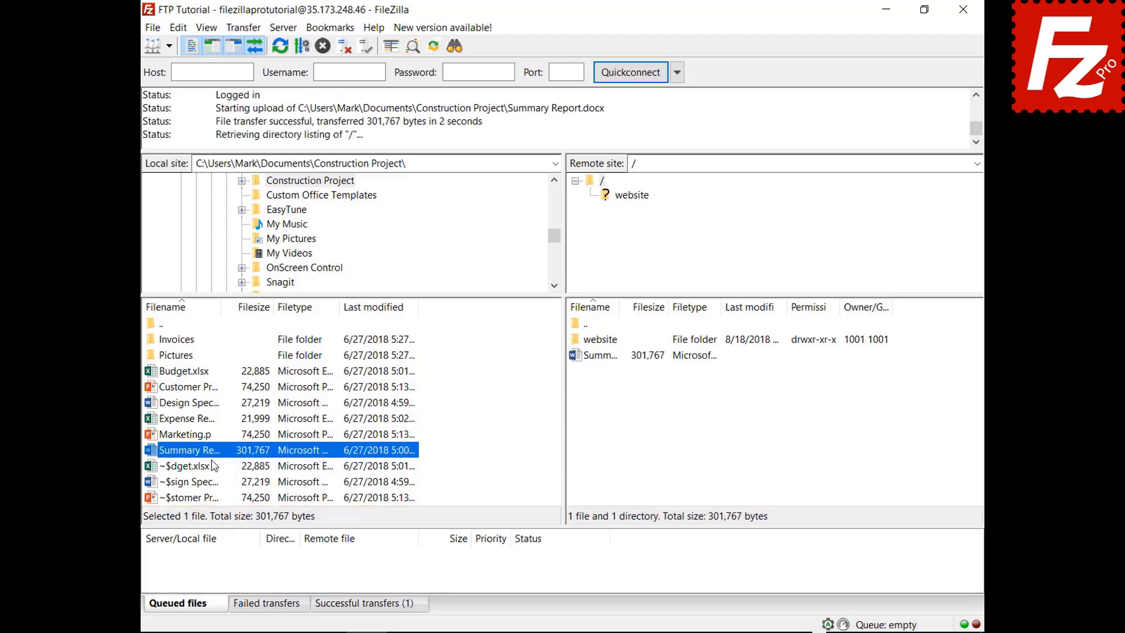
Step: Queue Budget.xlsx and the Invoices folder, then process the queue to upload them
right_click(190, 371)
left_click(210, 399)
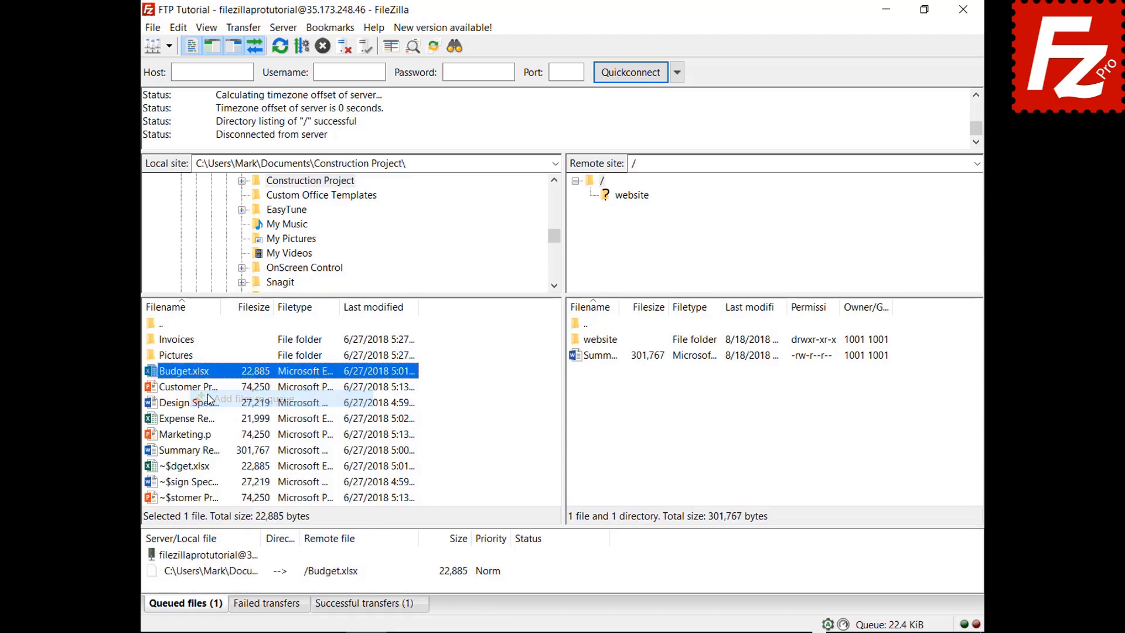
right_click(186, 340)
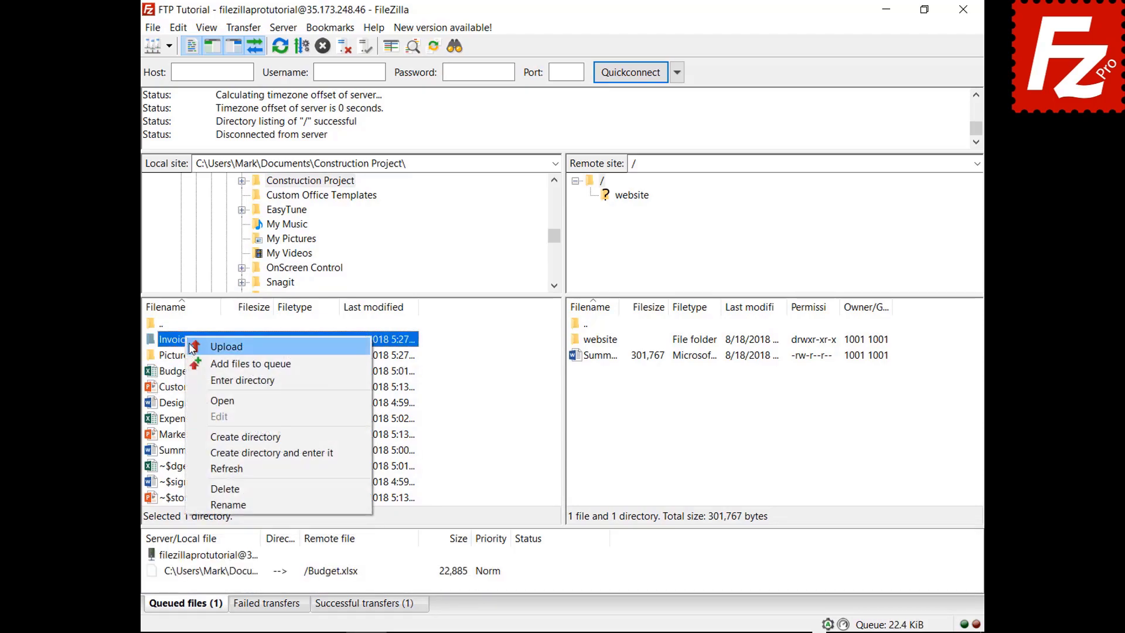
left_click(199, 364)
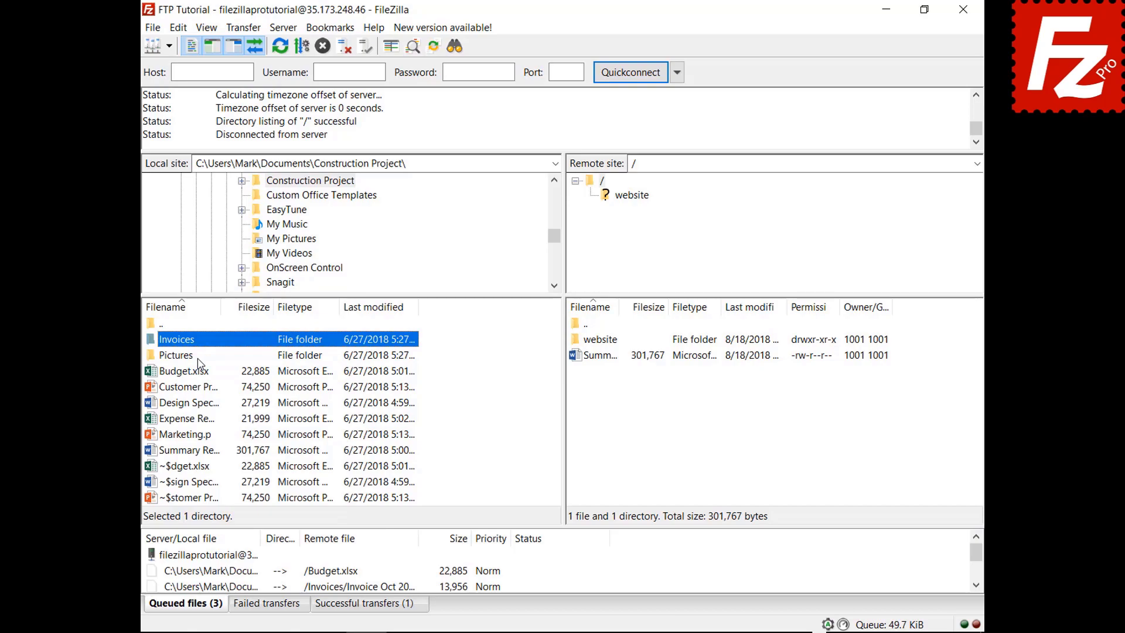
right_click(216, 557)
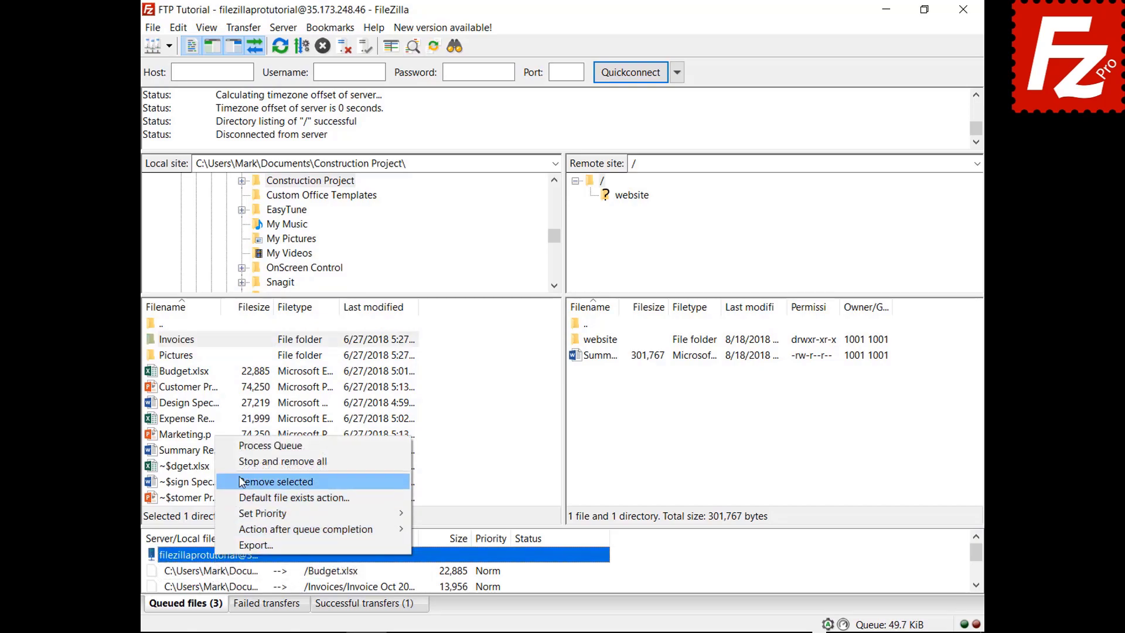
left_click(245, 452)
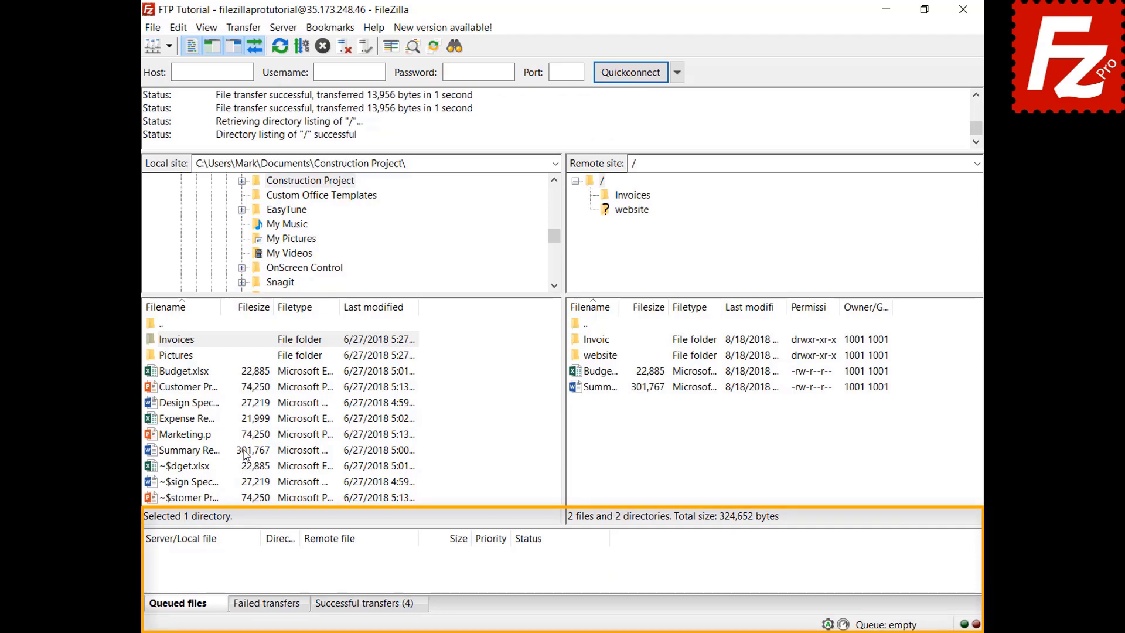
Step: Queue Design Specs.docx and Expense Report.xlsx and sort the queue by size
right_click(195, 403)
left_click(234, 431)
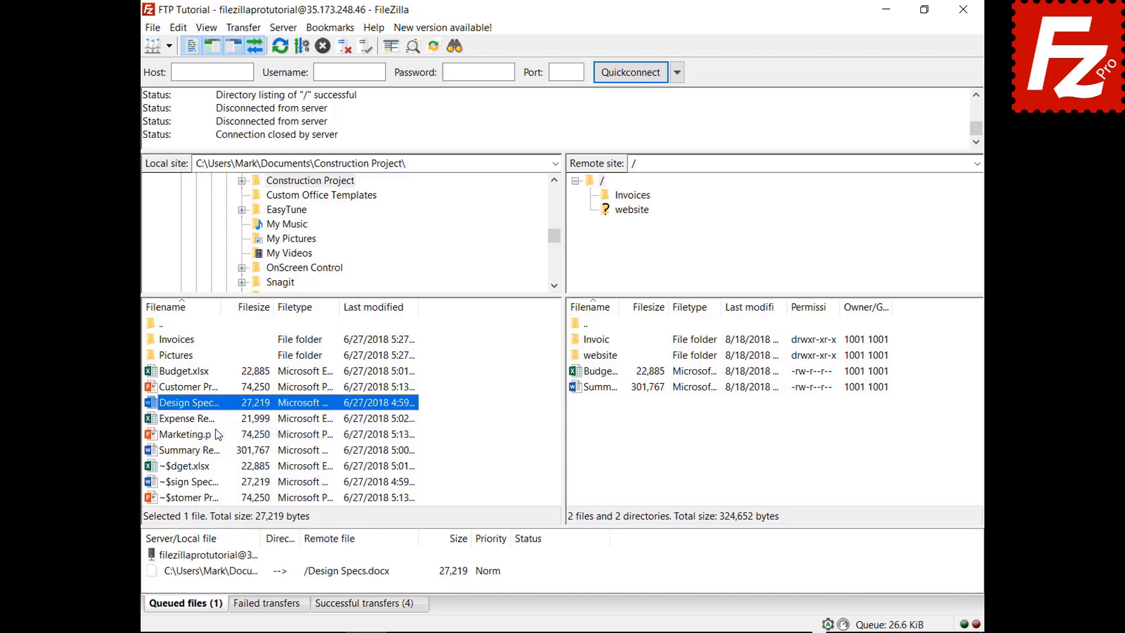
right_click(201, 421)
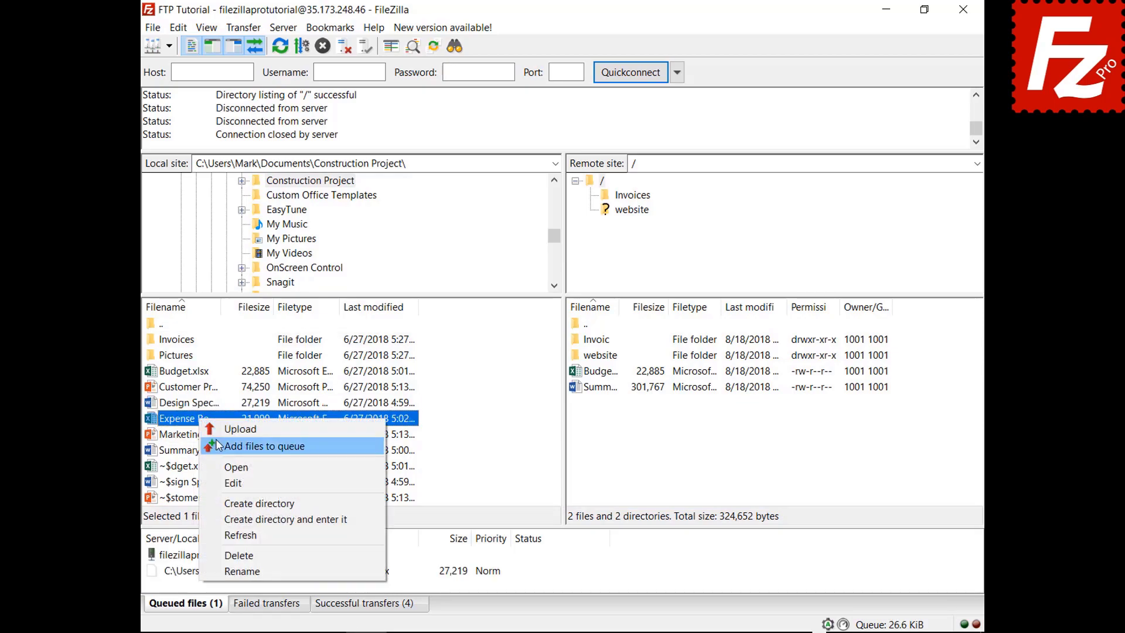
left_click(215, 438)
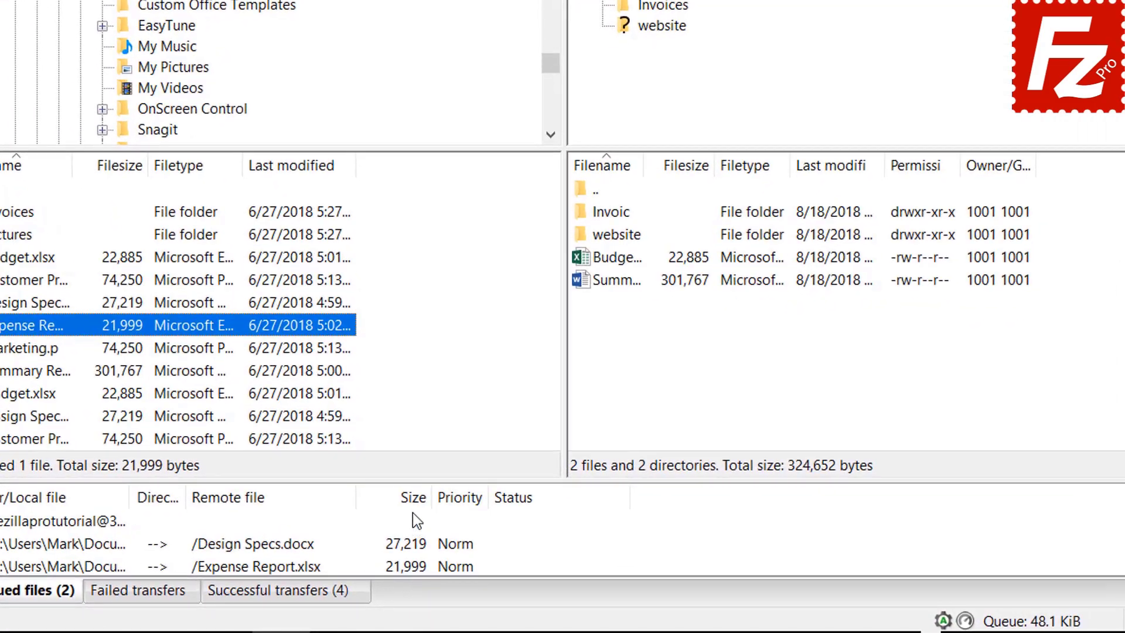
left_click(413, 504)
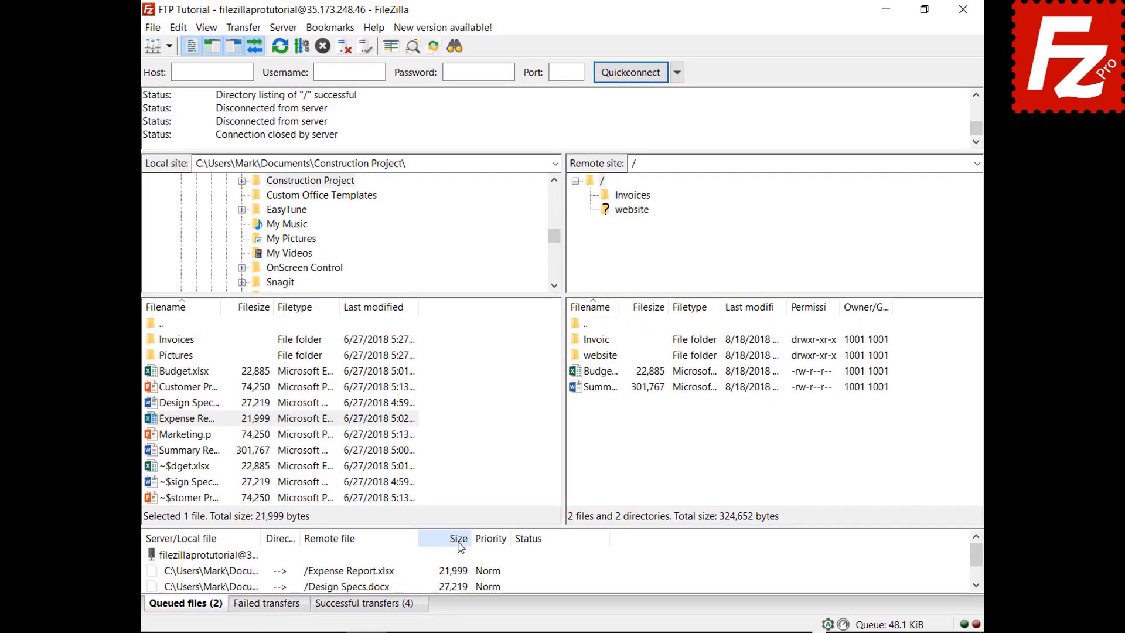
Step: Set Expense Report.xlsx to Highest priority and process the queue
right_click(258, 572)
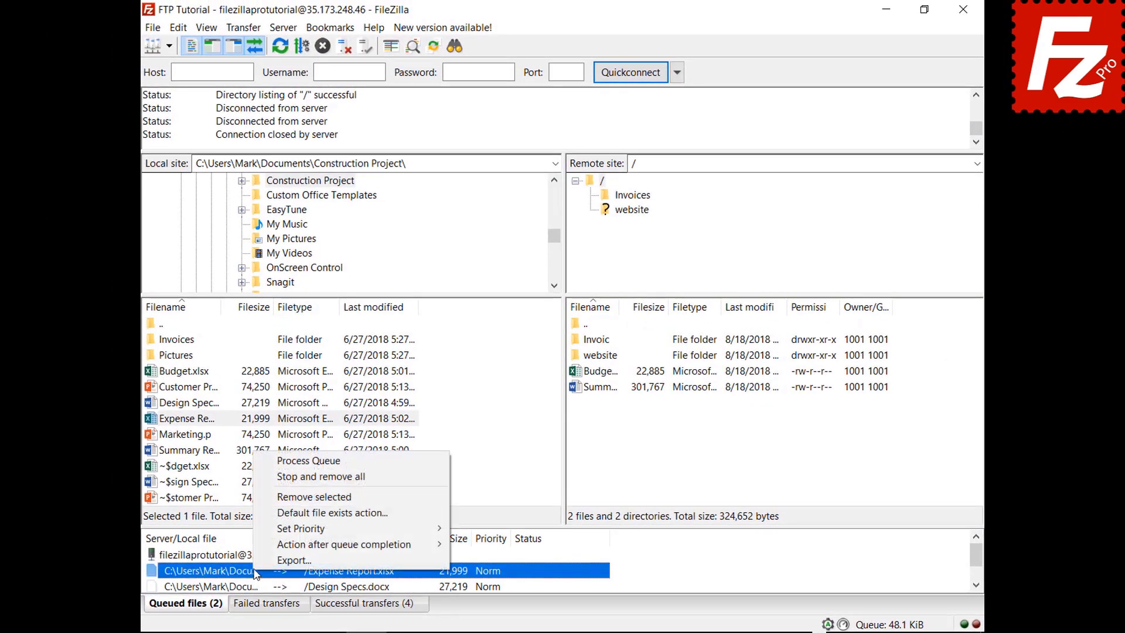
mouse_move(288, 531)
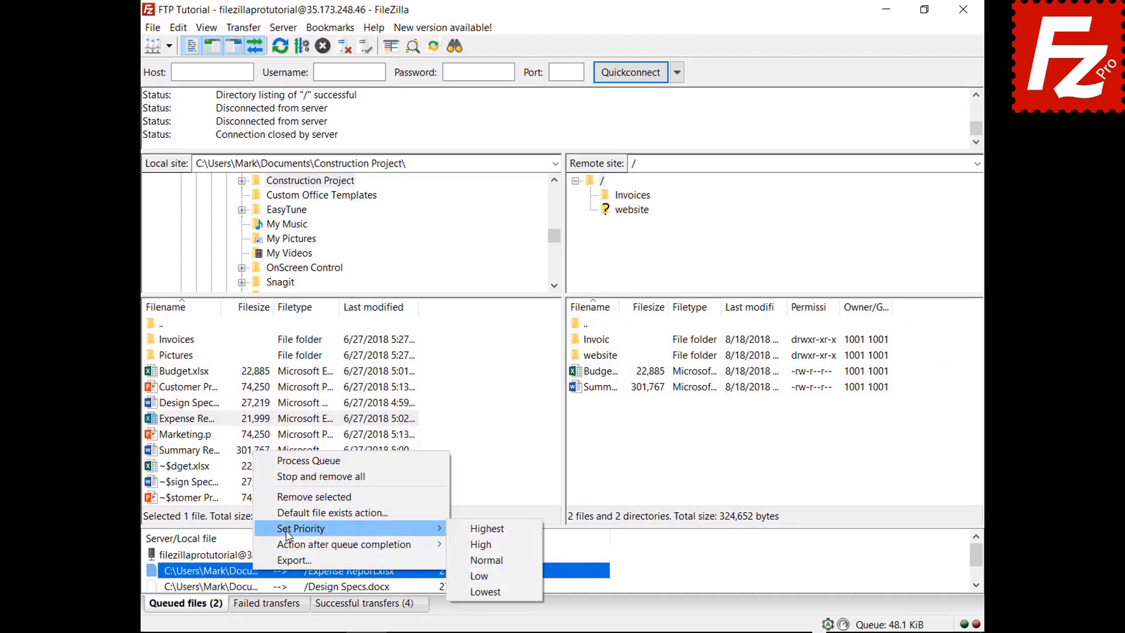
left_click(480, 529)
right_click(236, 555)
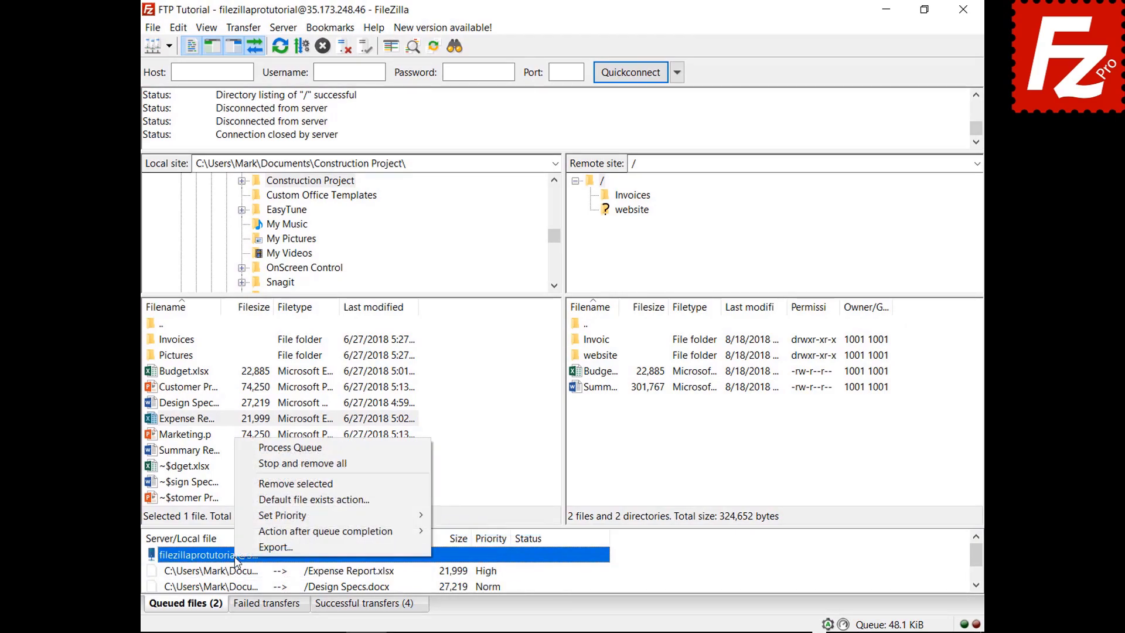
left_click(301, 449)
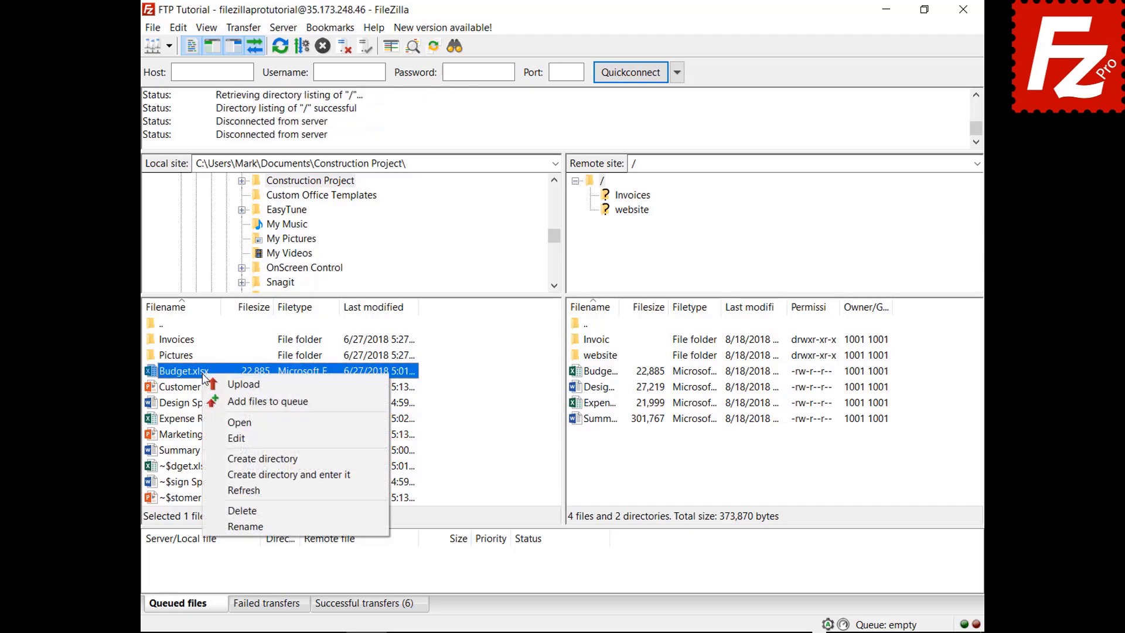
Step: Queue Budget.xlsx again and review the File exists action settings, leaving uploads on Ask for action
left_click(217, 402)
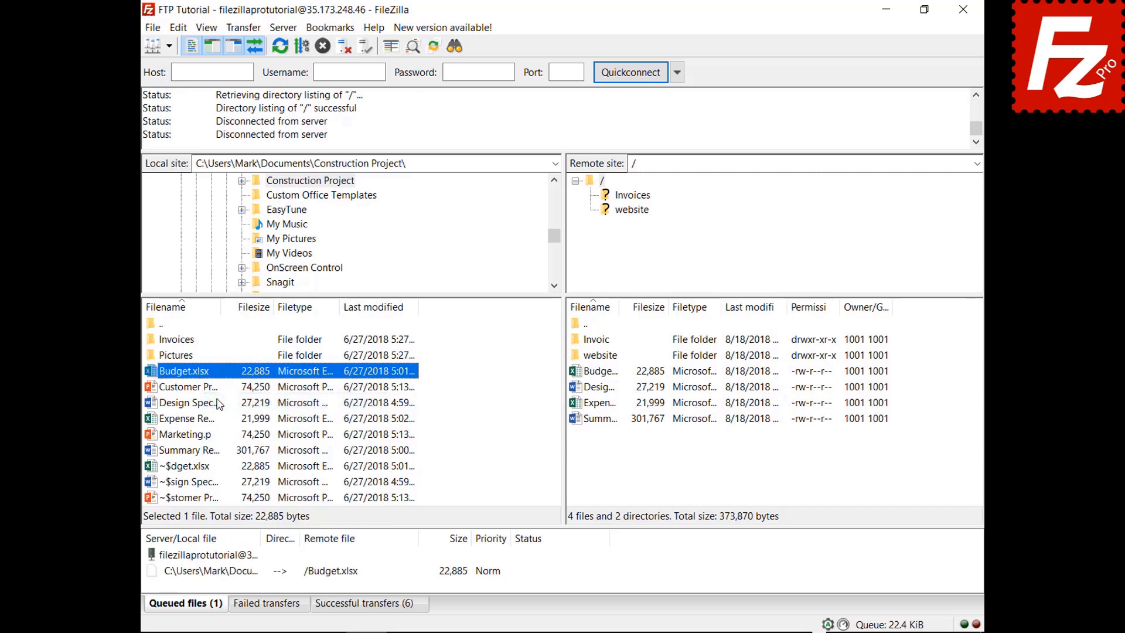
left_click(178, 30)
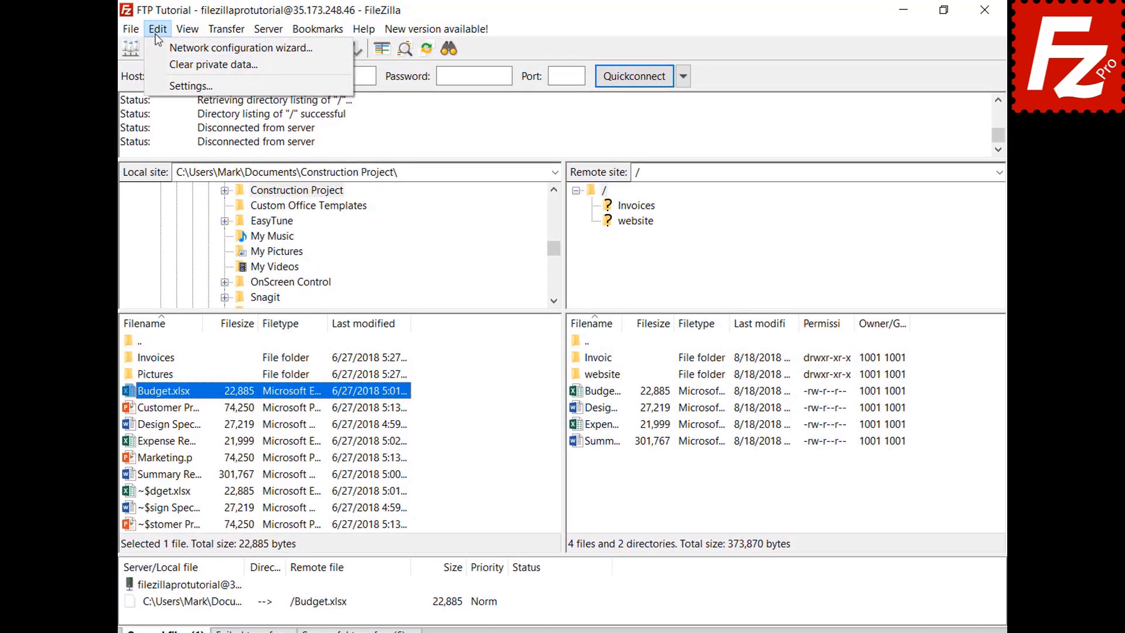
left_click(157, 84)
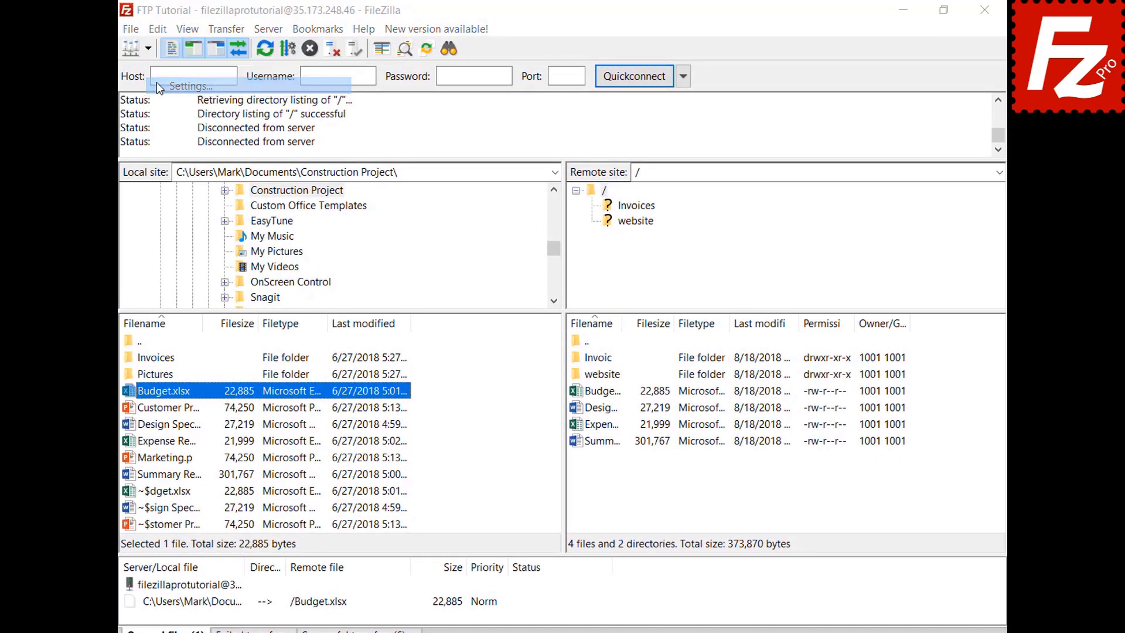
left_click(352, 361)
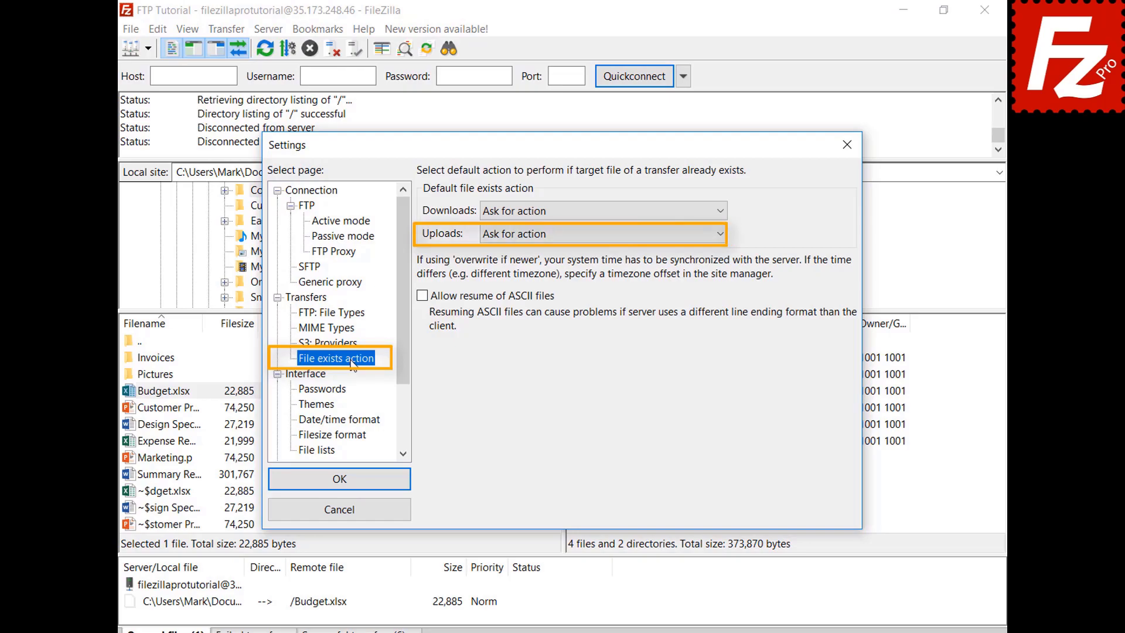
left_click(342, 510)
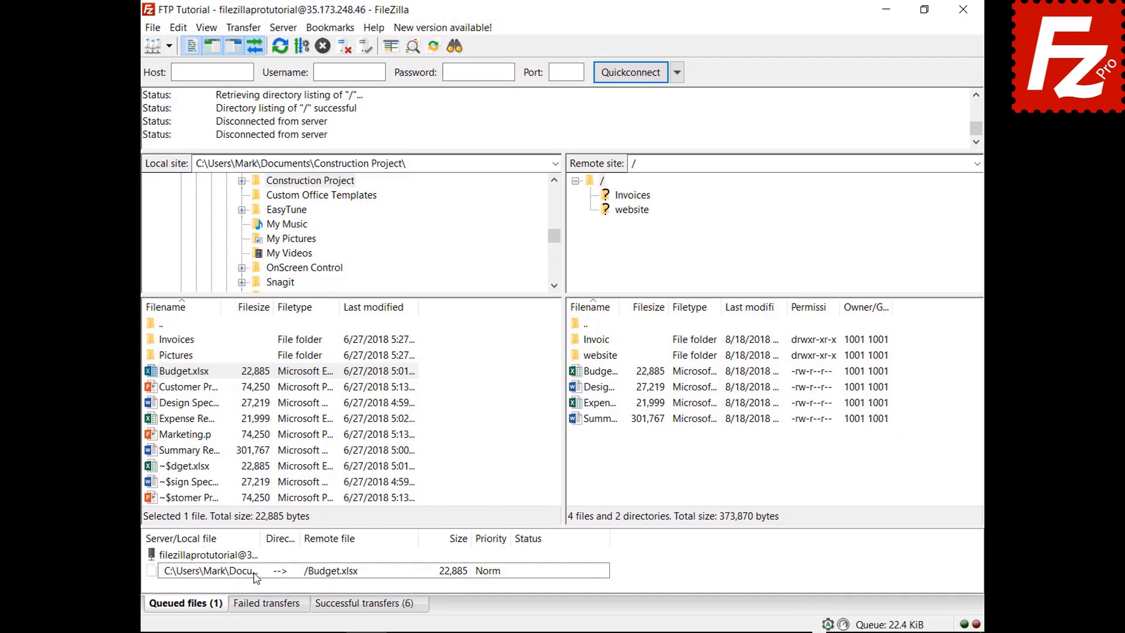
Step: Set the queued Budget.xlsx upload to Overwrite file, then process the queue to upload it
right_click(256, 577)
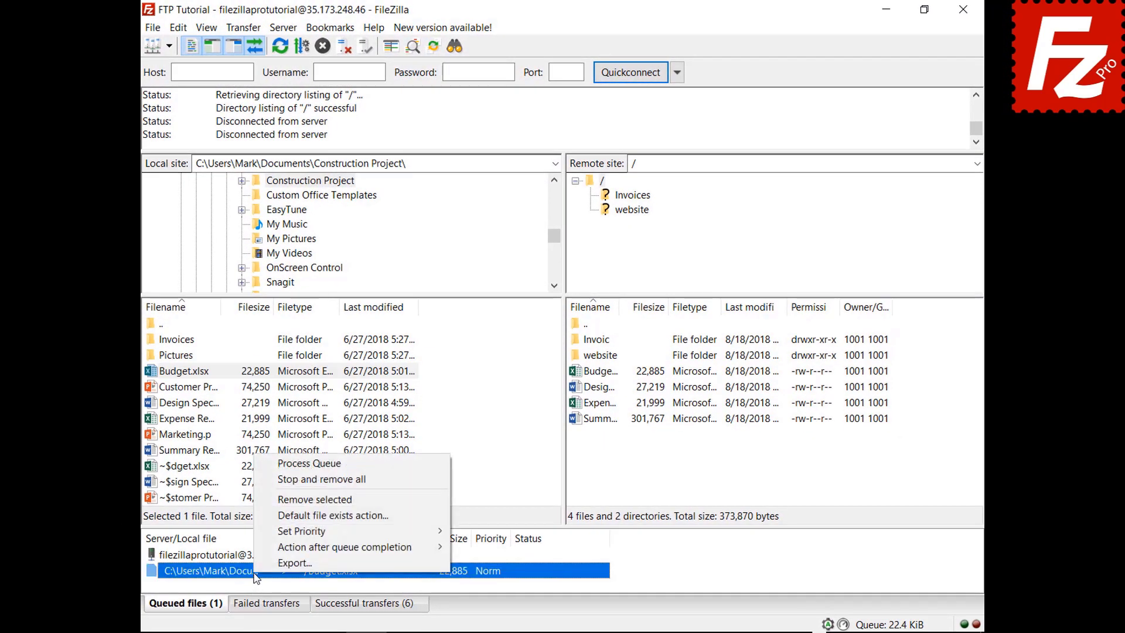
left_click(276, 516)
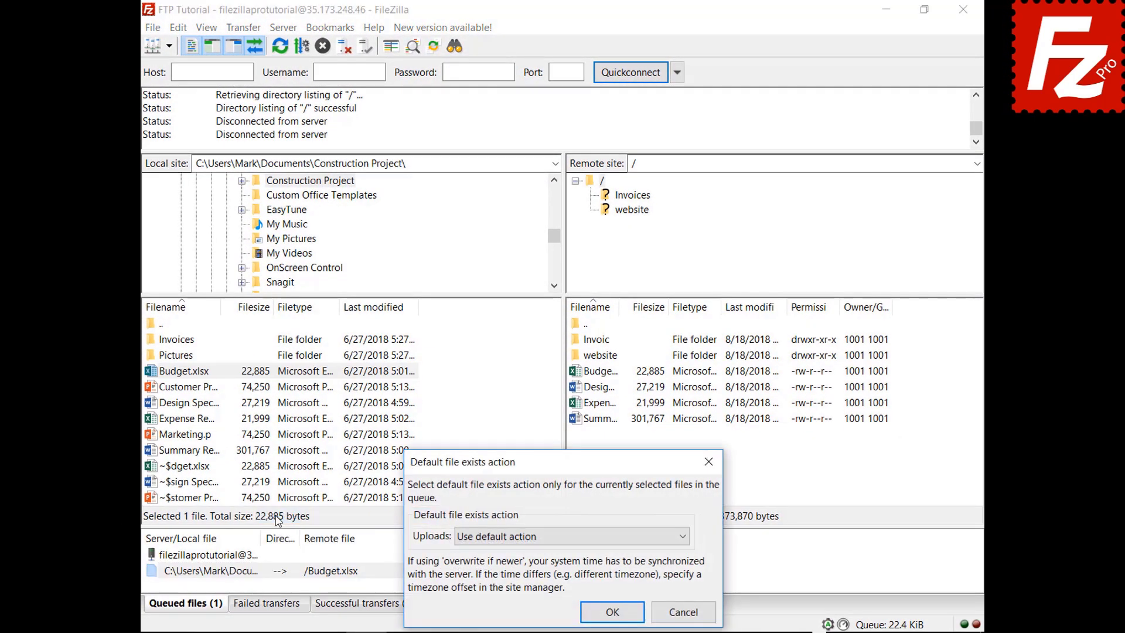
left_click(491, 537)
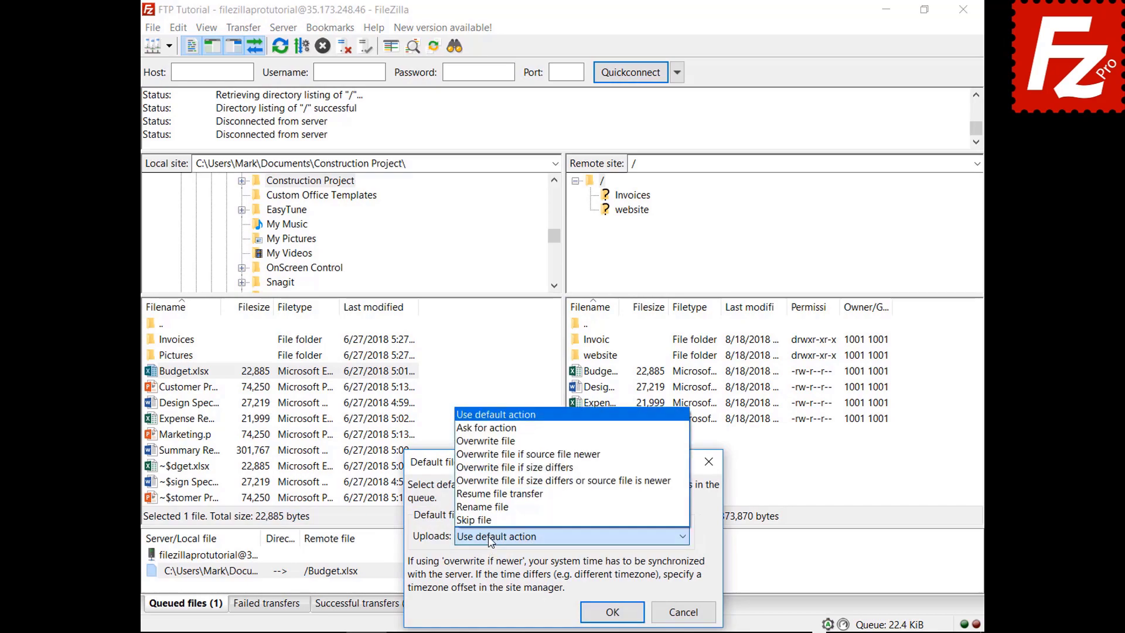
left_click(516, 440)
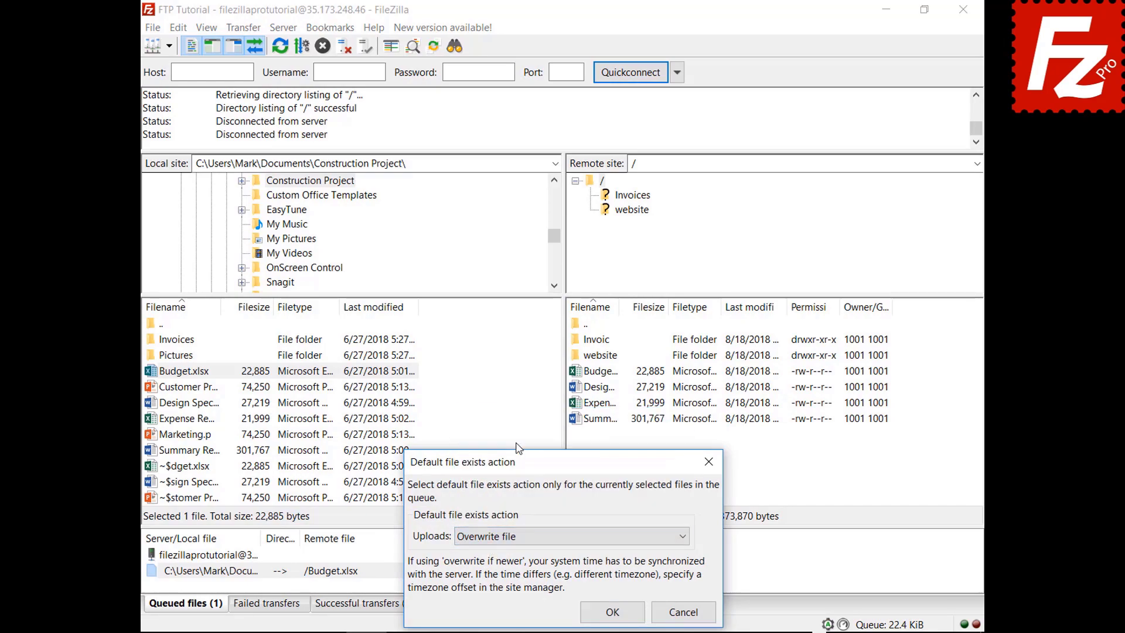
left_click(613, 612)
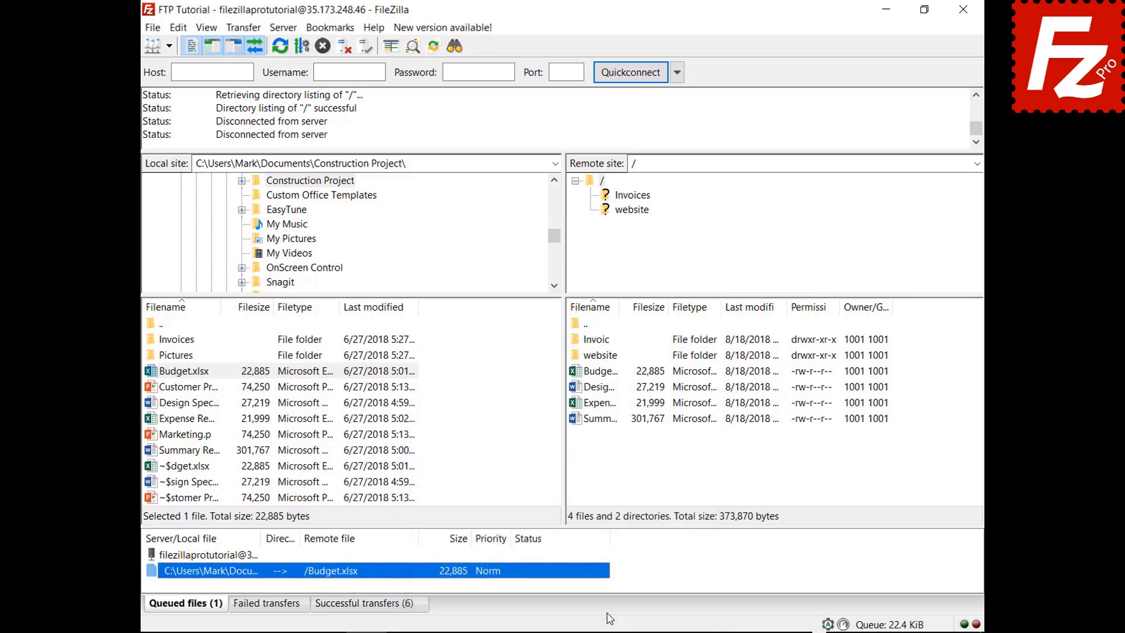
right_click(214, 556)
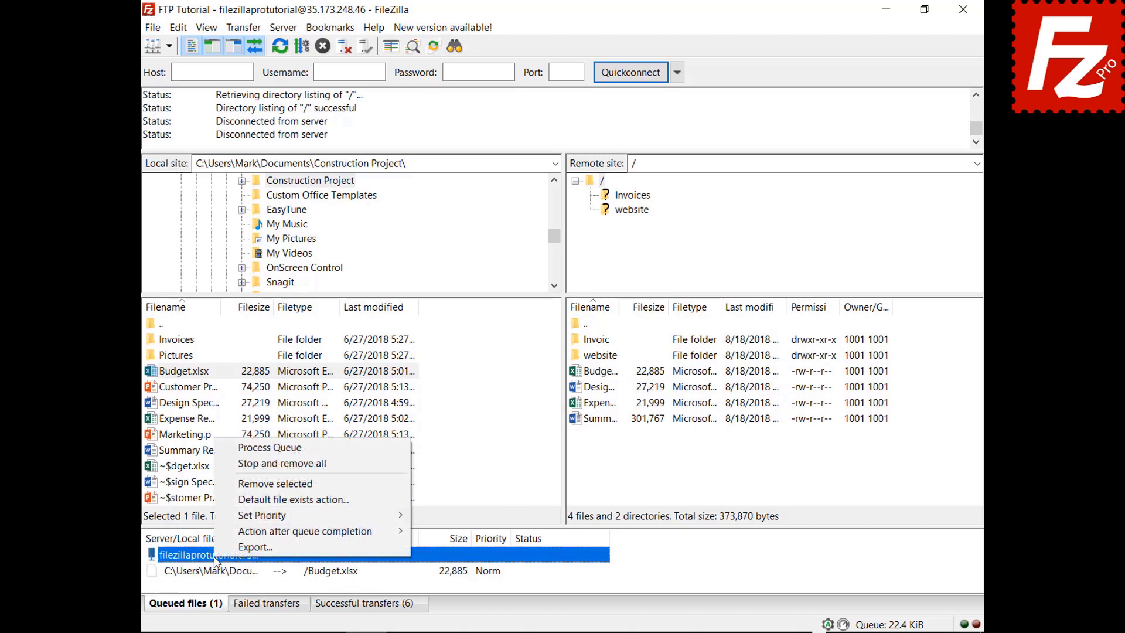
left_click(224, 451)
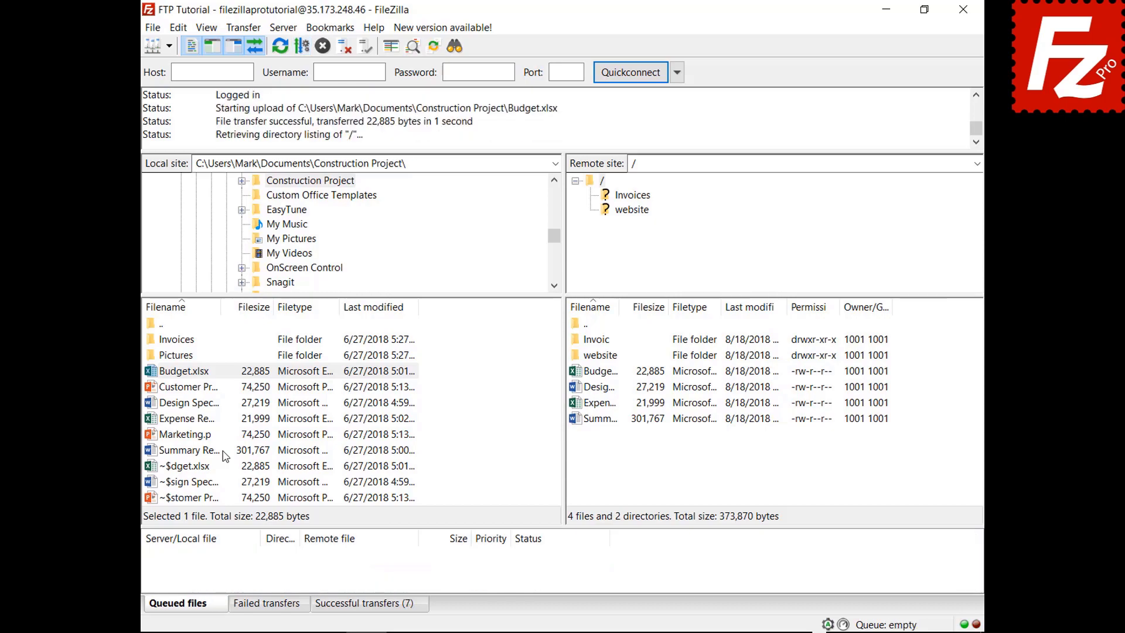
Step: Queue Marketing.pptx, set Close FileZilla after queue completion, and process the queue
right_click(189, 437)
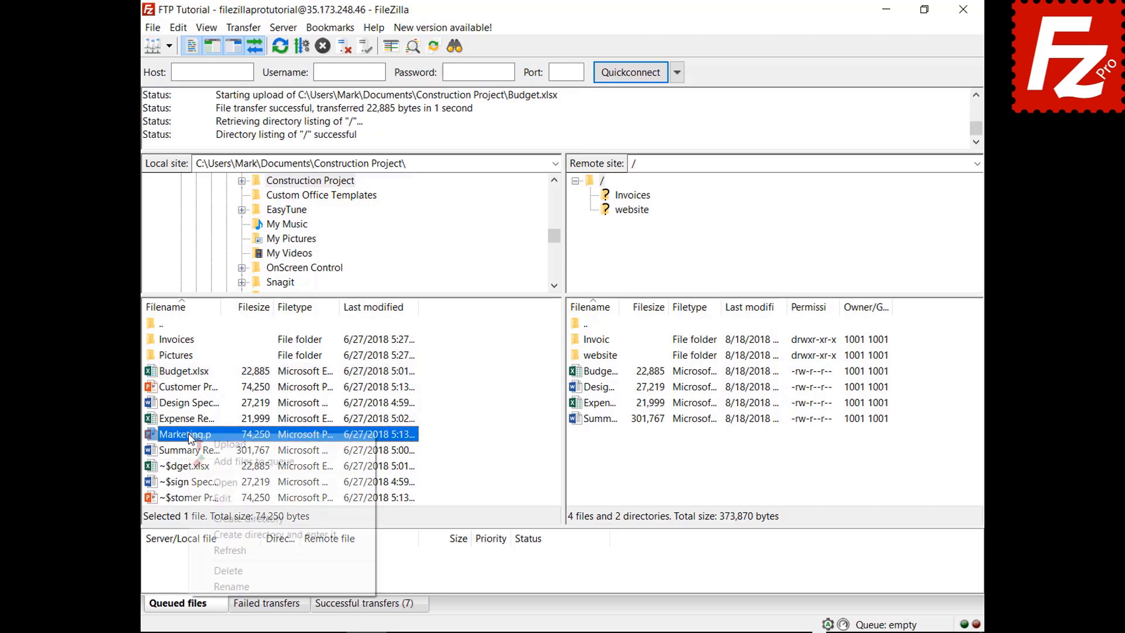
left_click(203, 461)
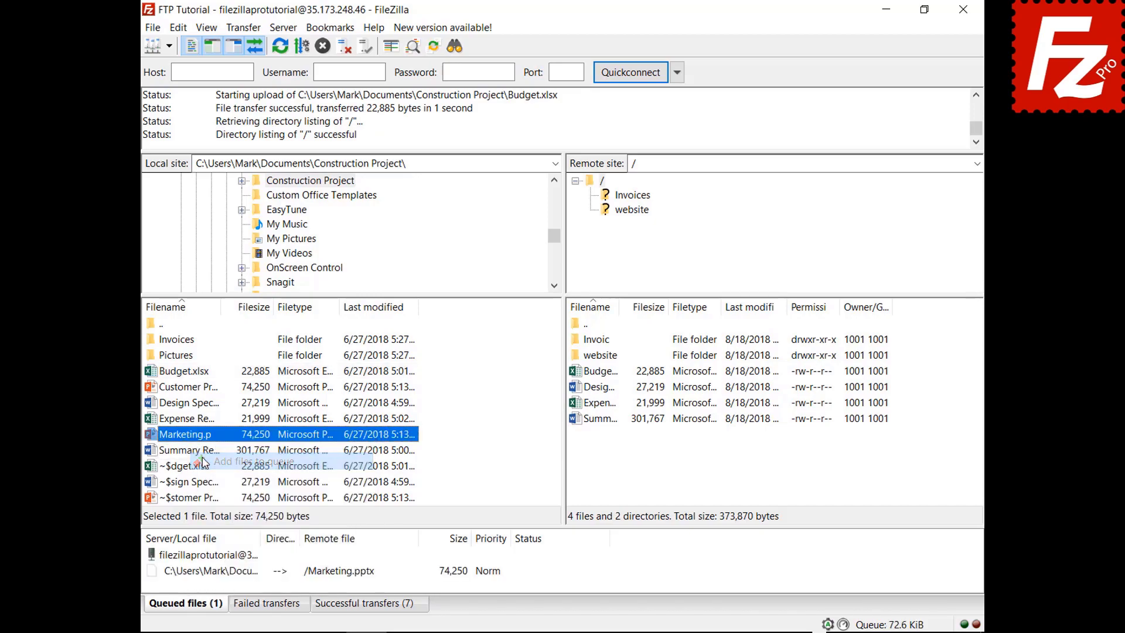
right_click(223, 574)
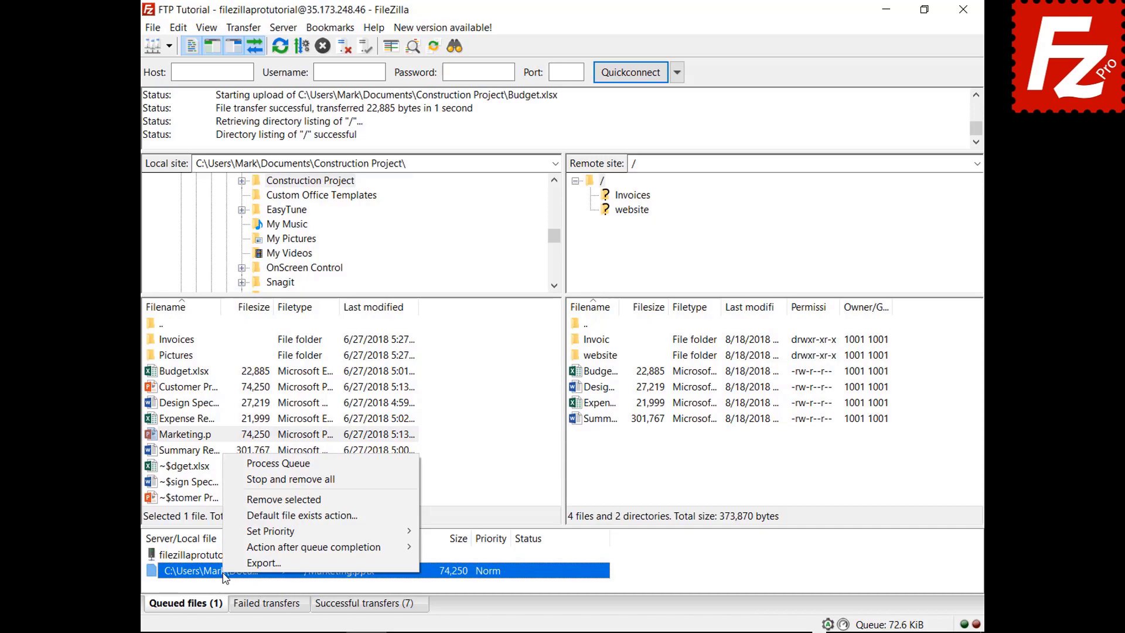
mouse_move(229, 549)
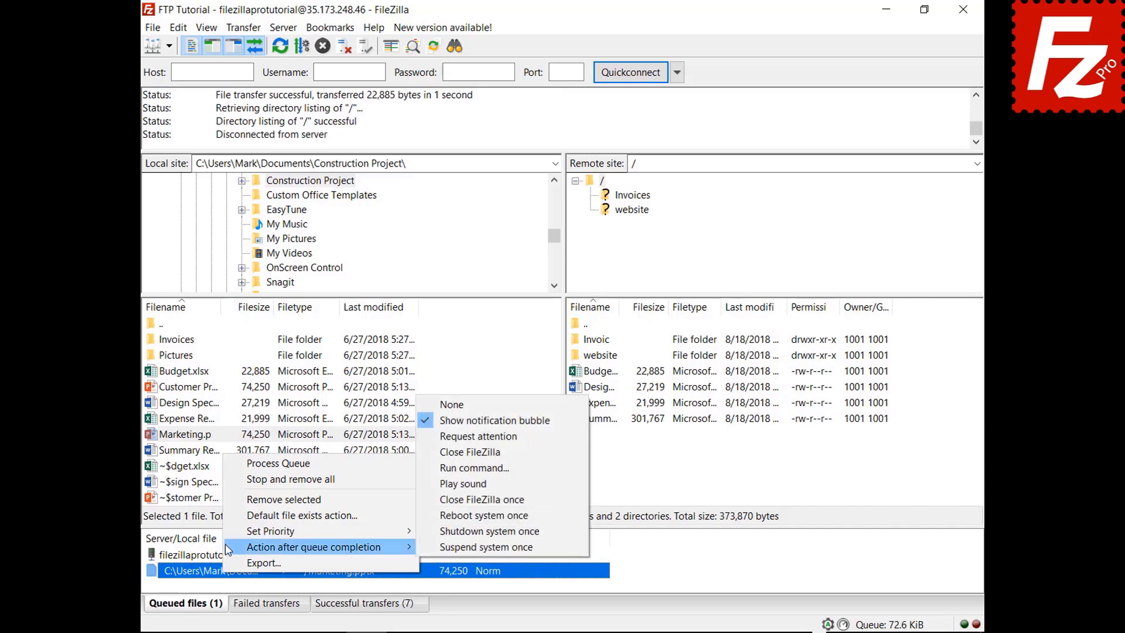
left_click(437, 452)
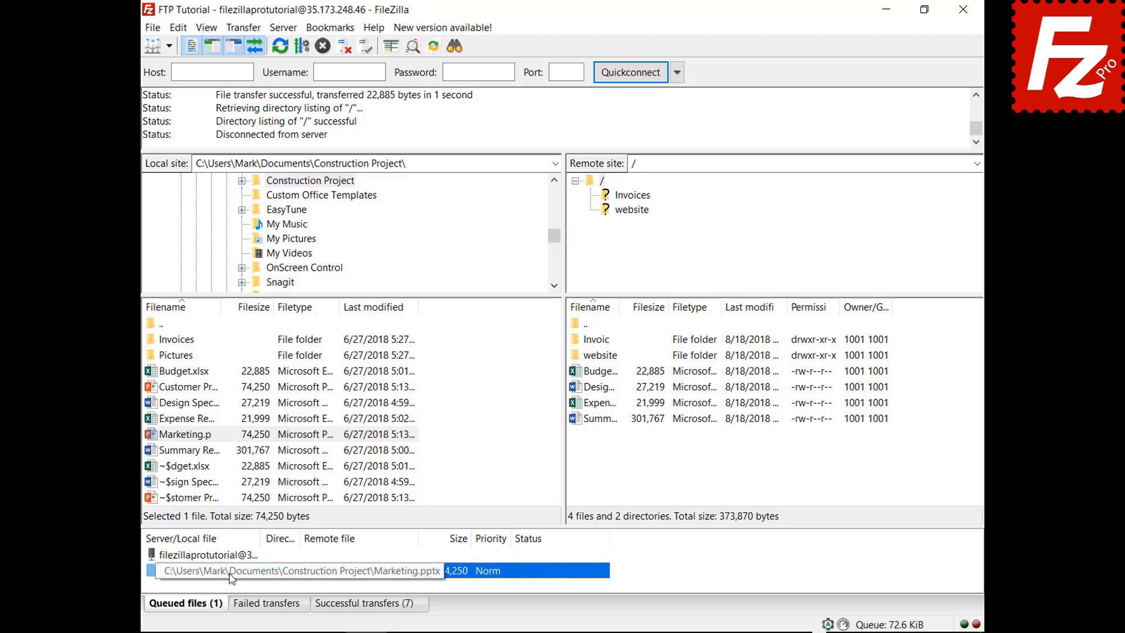
right_click(230, 555)
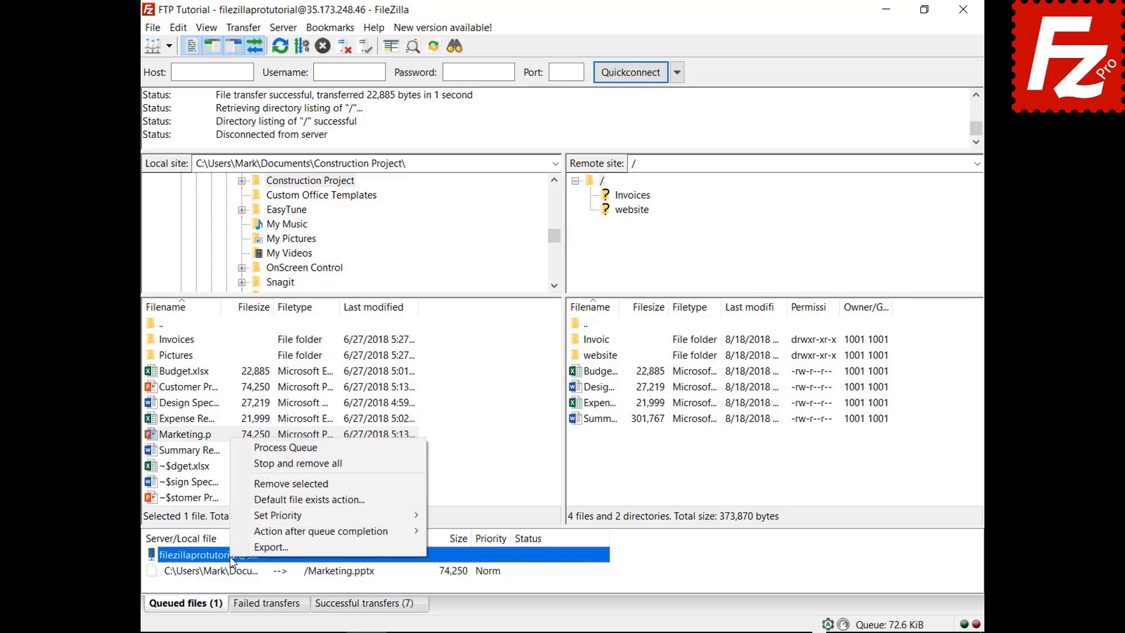
left_click(269, 448)
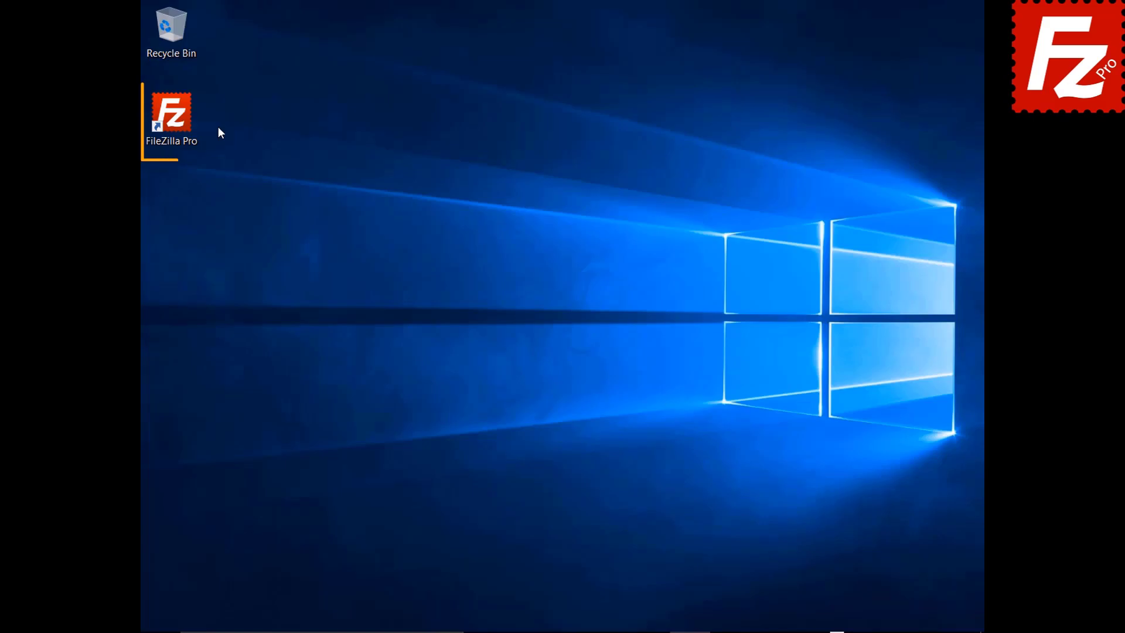
Step: Launch FileZilla, connect to FTP Tutorial, and queue the Pictures folder's four files
double_click(176, 117)
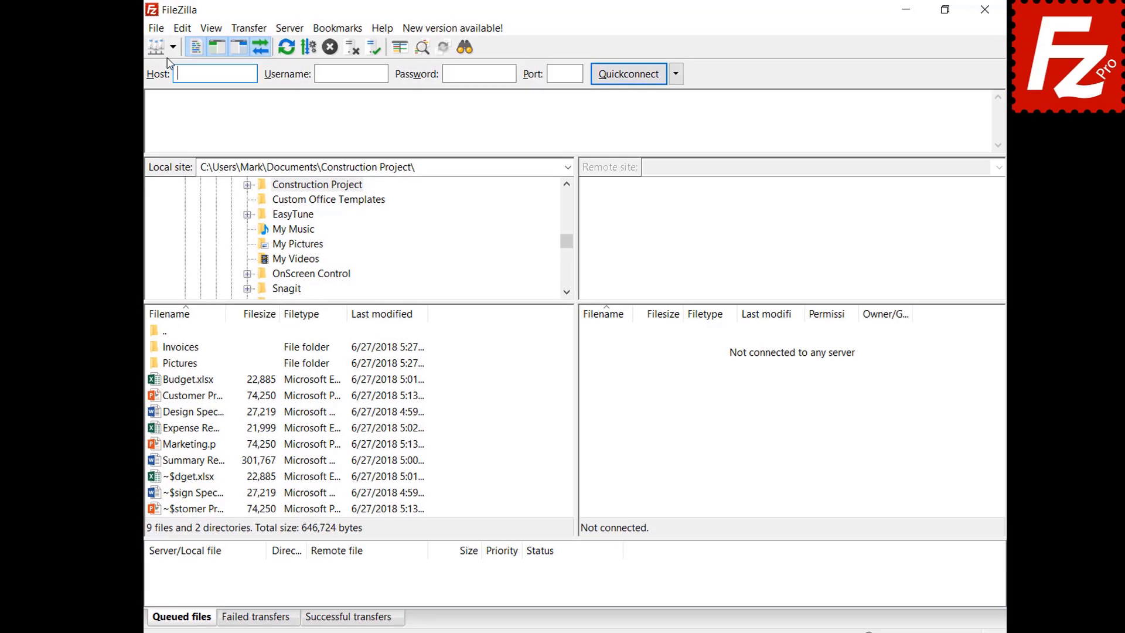
left_click(172, 47)
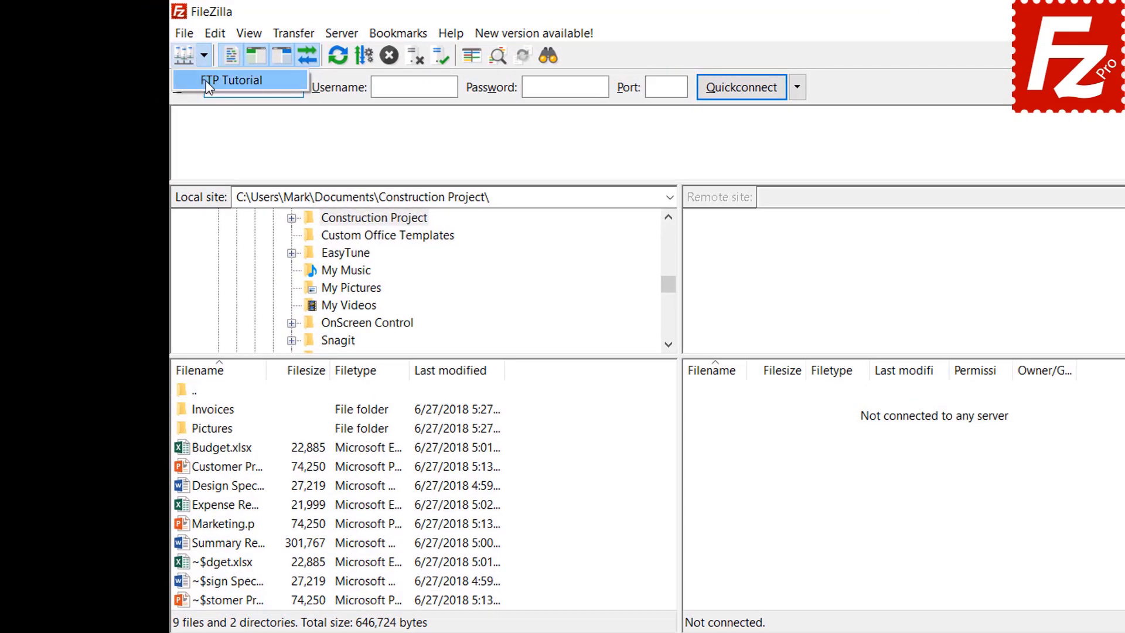
left_click(175, 67)
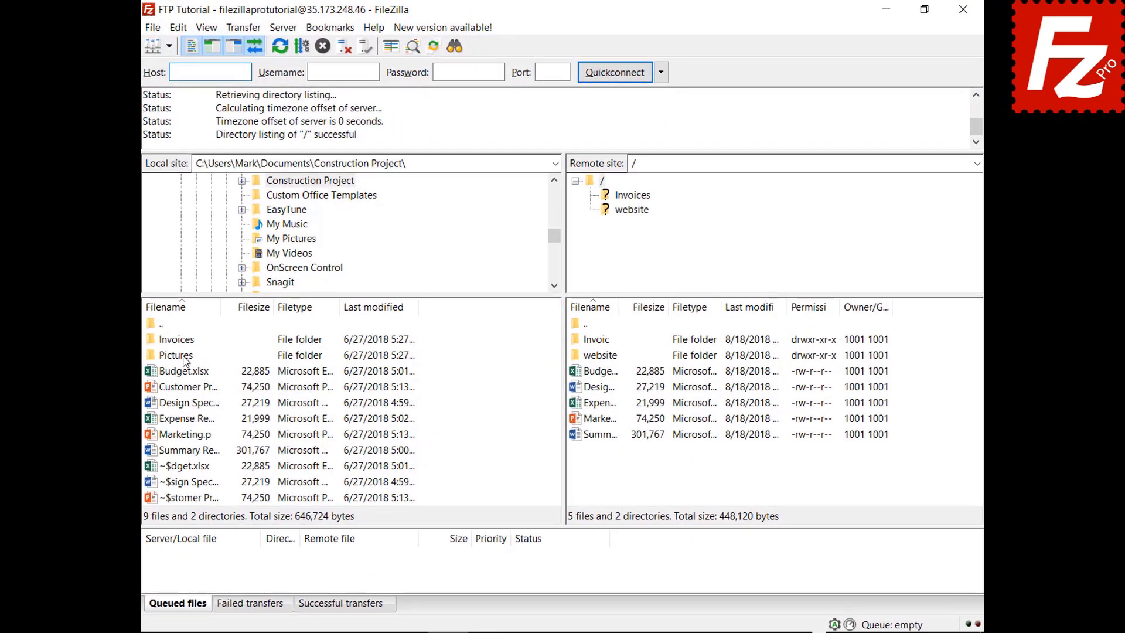
right_click(185, 360)
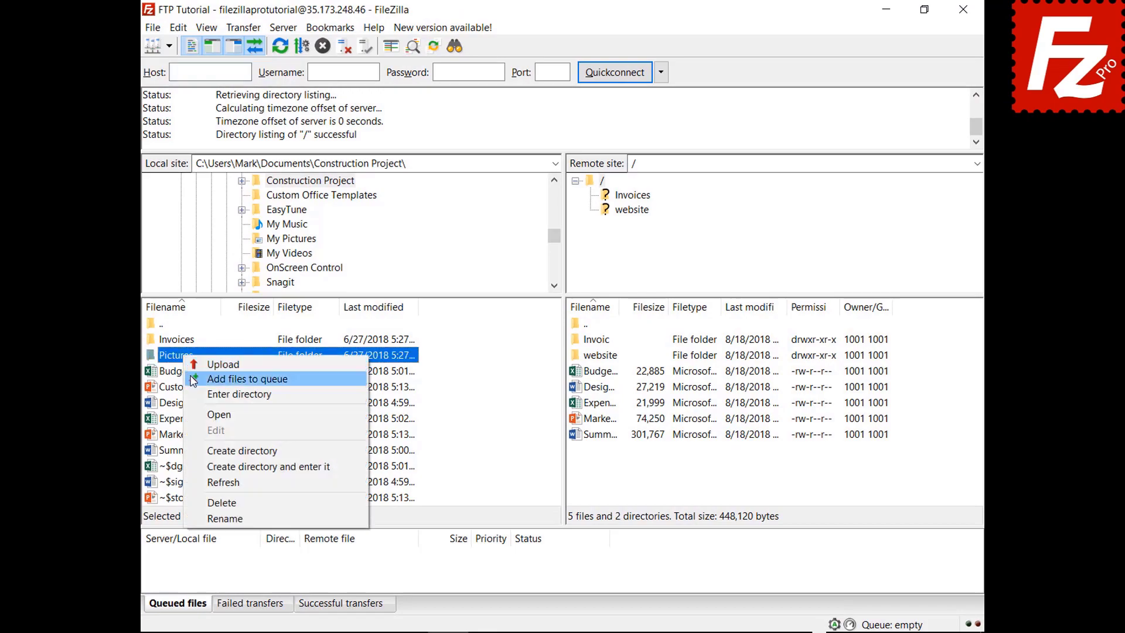
left_click(223, 379)
Step: Close and reopen FileZilla, then process the saved queue to upload the DSC photos
left_click(964, 9)
left_click(192, 125)
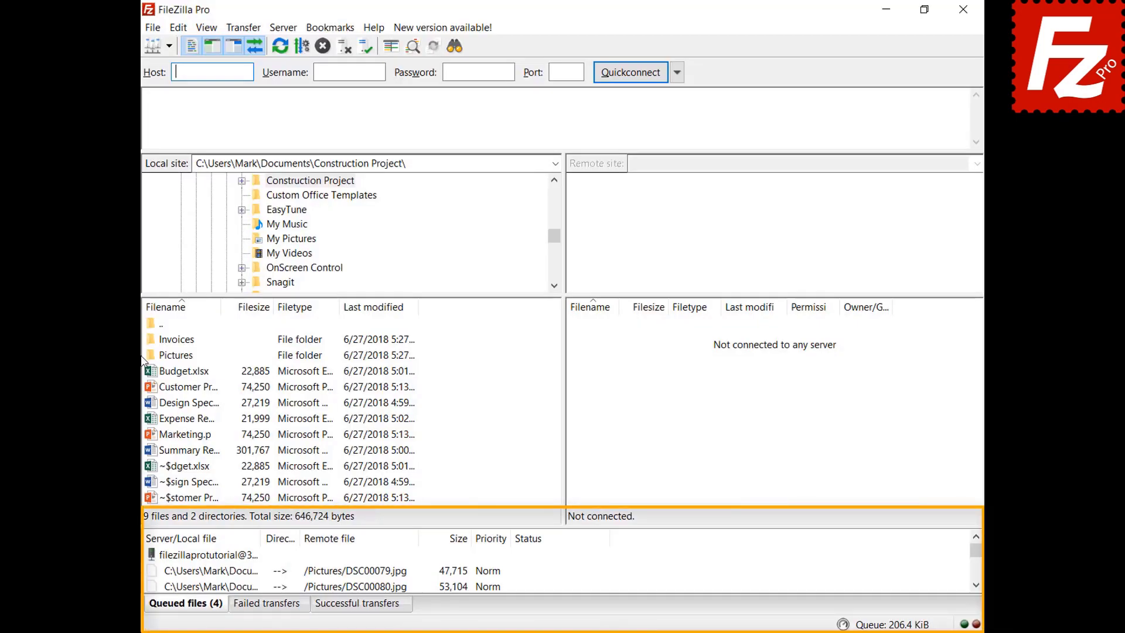
right_click(223, 557)
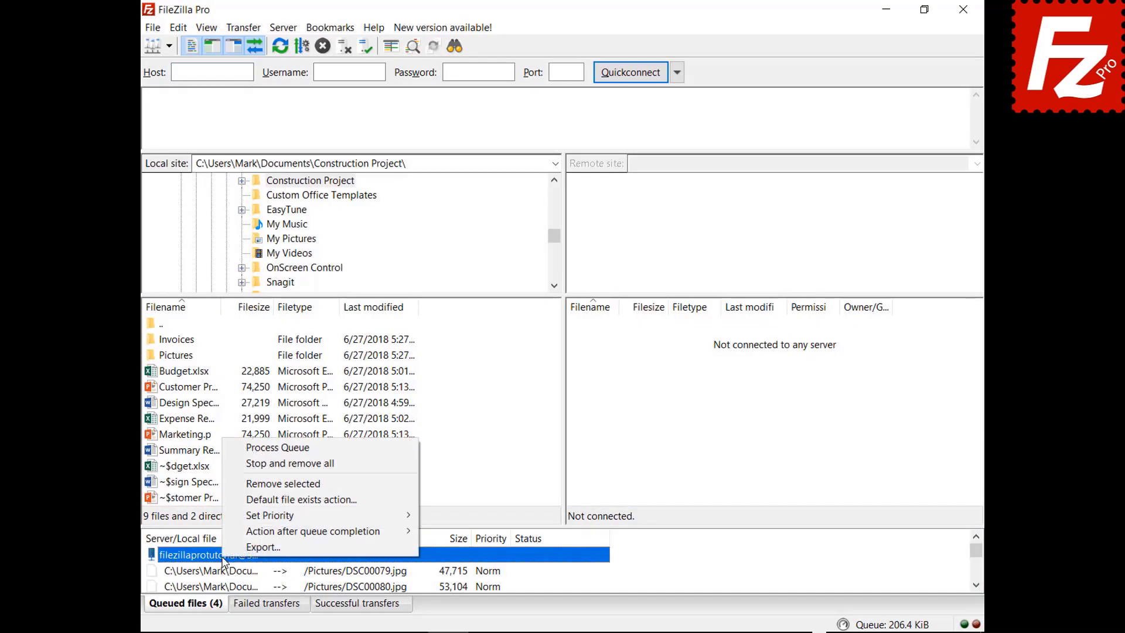
left_click(247, 449)
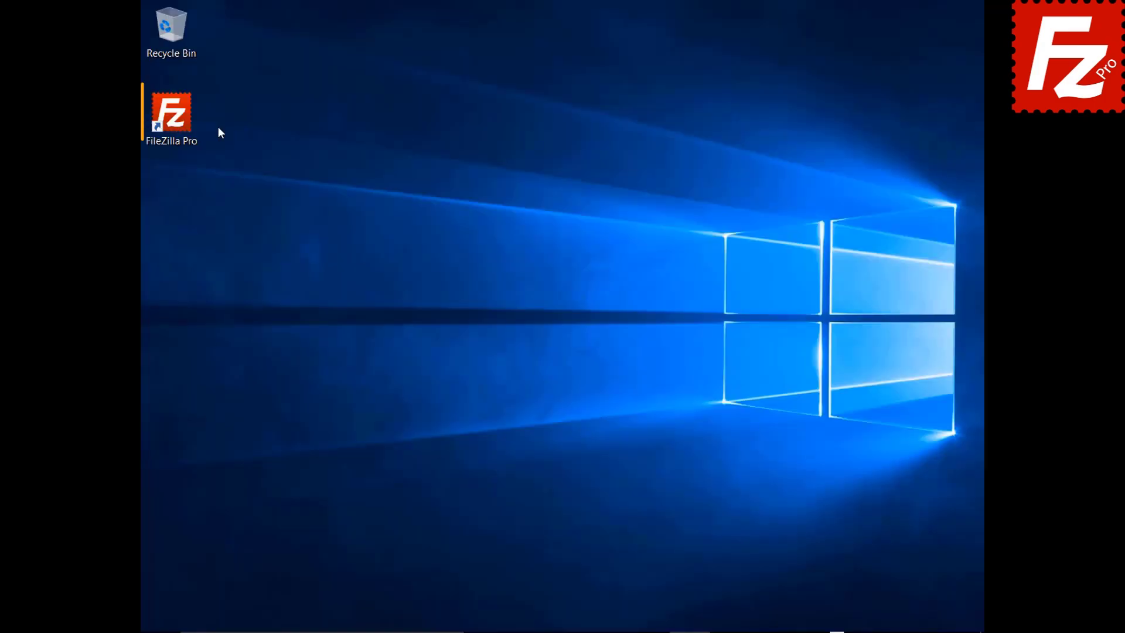
Step: Relaunch FileZilla, connect to FTP Tutorial, and queue Marketing.pptx for upload
double_click(178, 121)
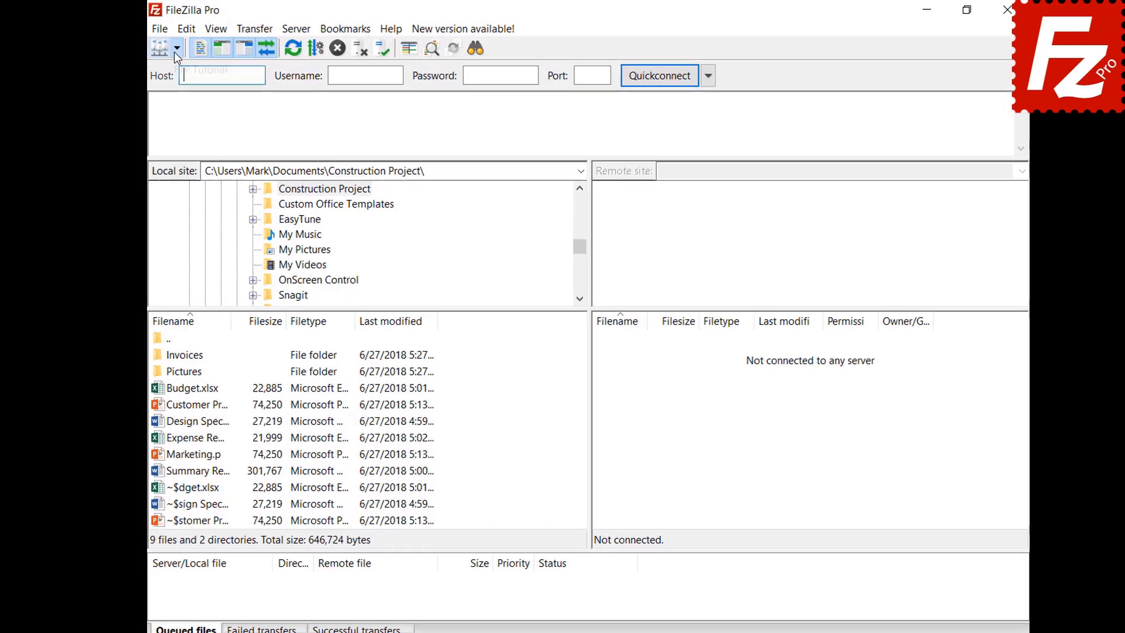
left_click(174, 50)
left_click(201, 79)
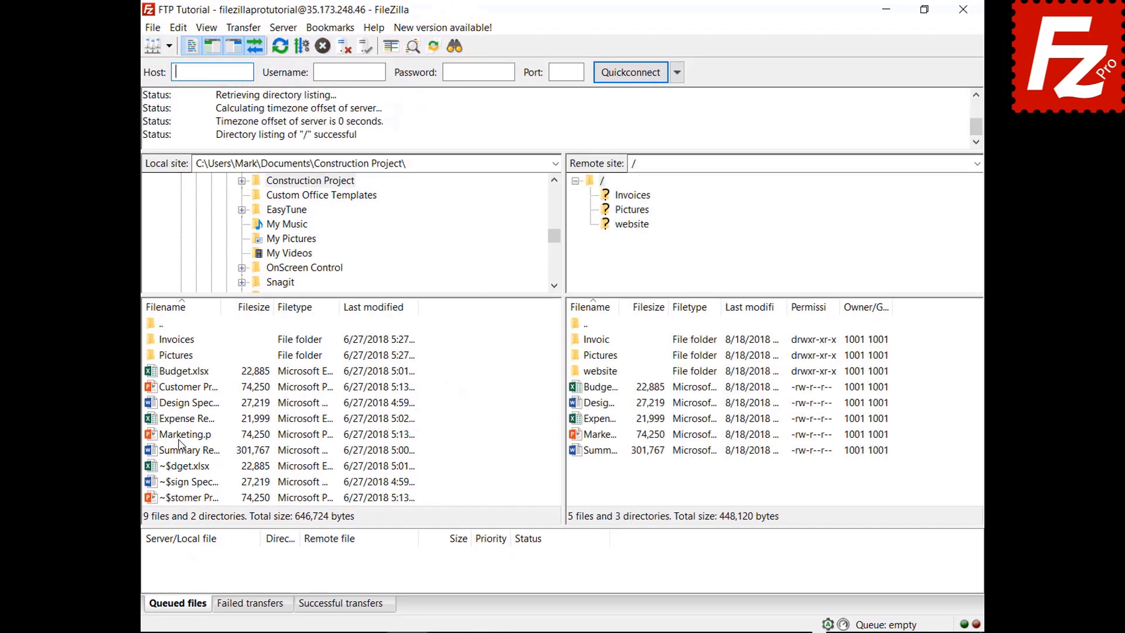
right_click(181, 437)
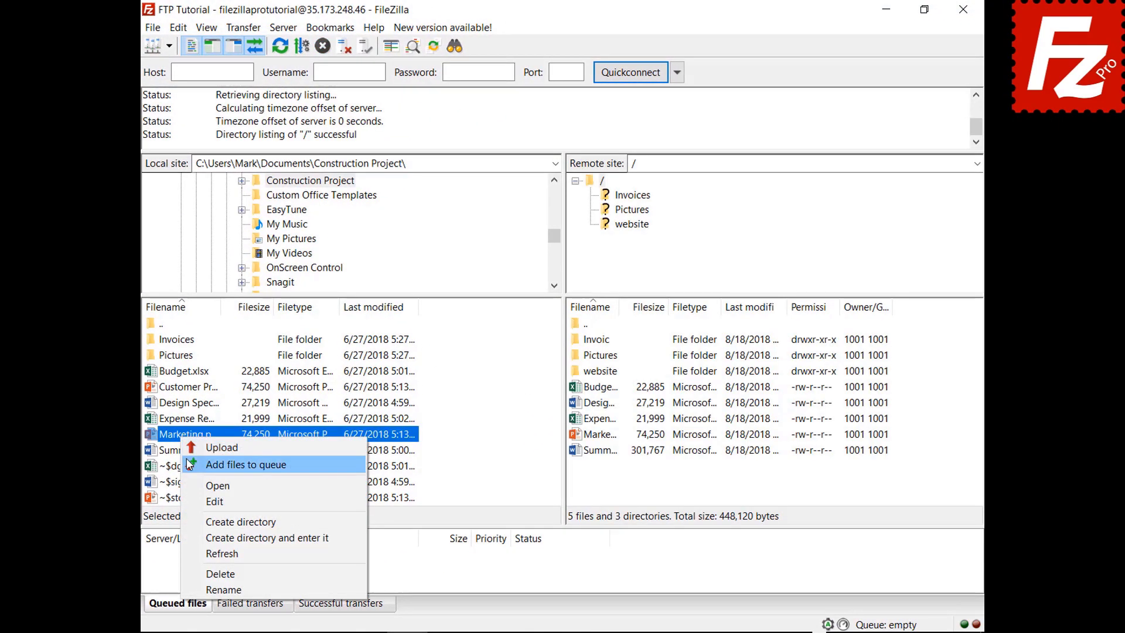
left_click(189, 465)
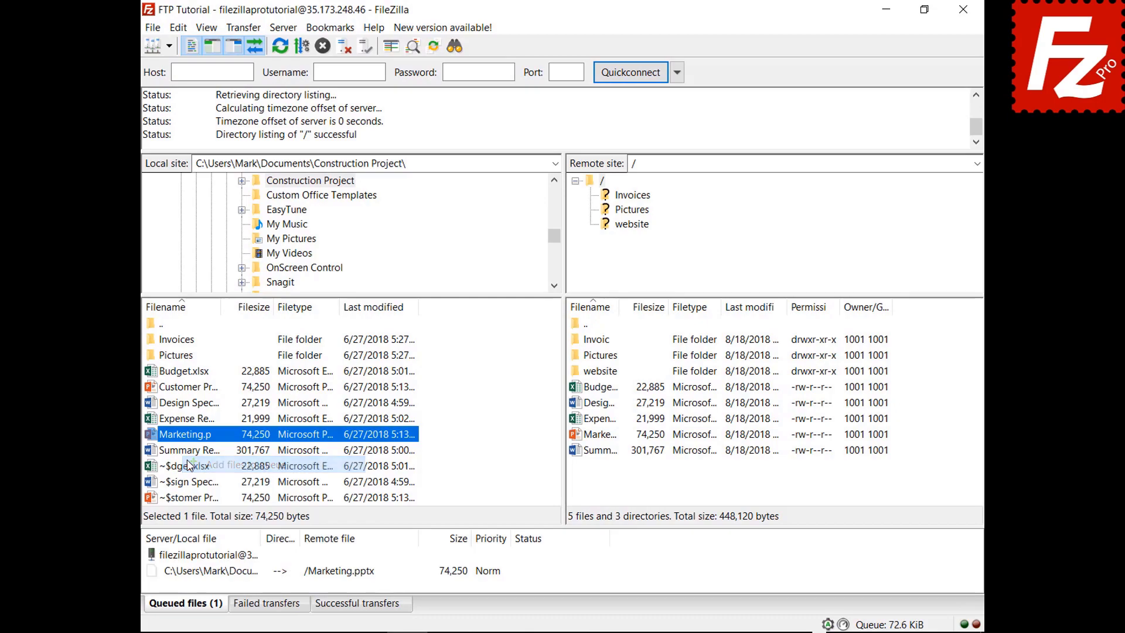
Step: Stop and remove all queued transfers so the queue is empty, then relaunch FileZilla
right_click(225, 582)
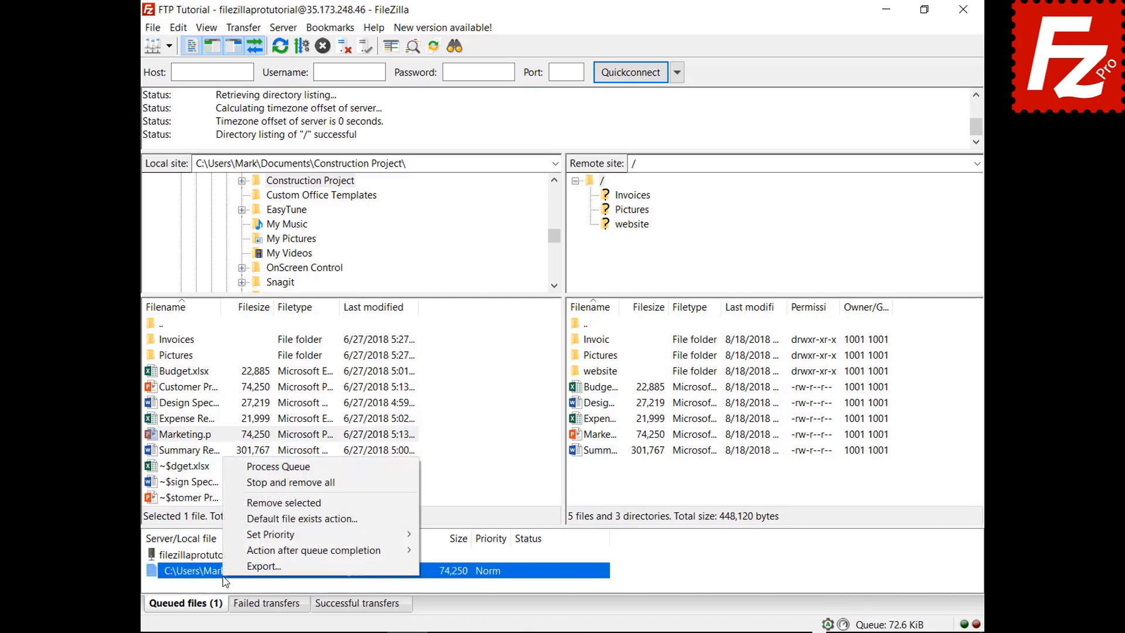
left_click(246, 483)
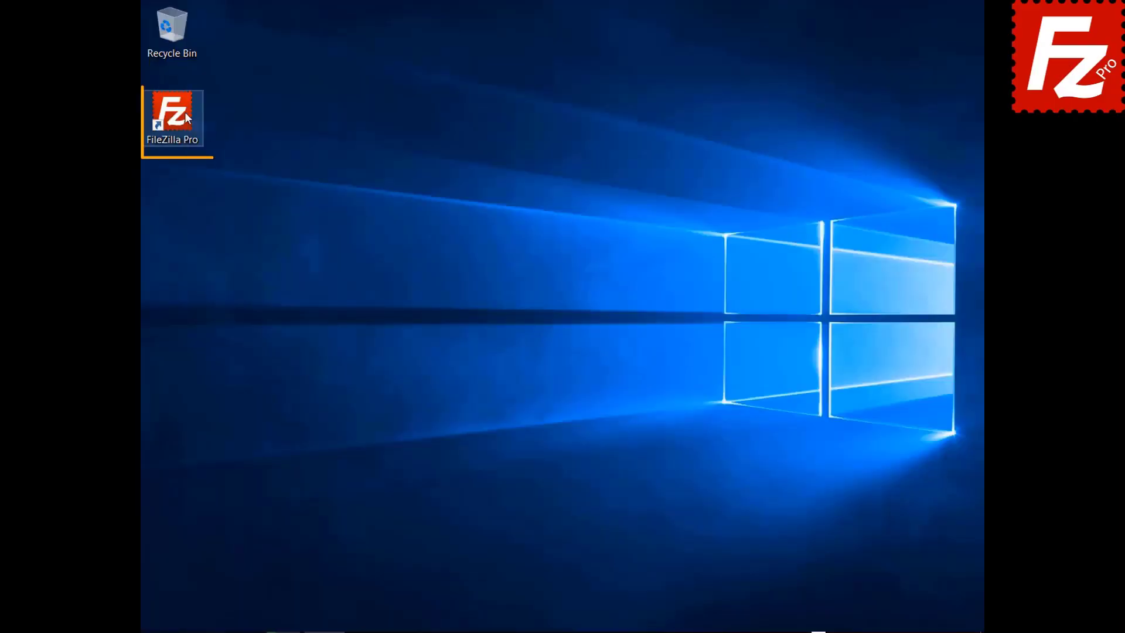
double_click(185, 114)
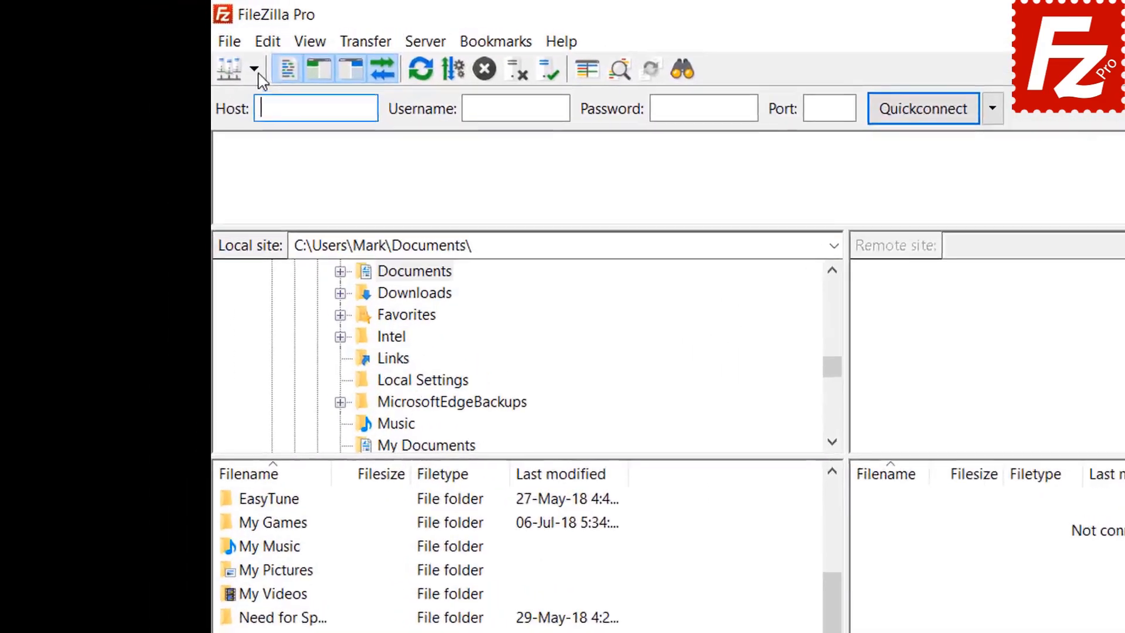
Step: Connect to FTP Tutorial from the Site Manager dropdown and open the local and remote website folders
left_click(169, 46)
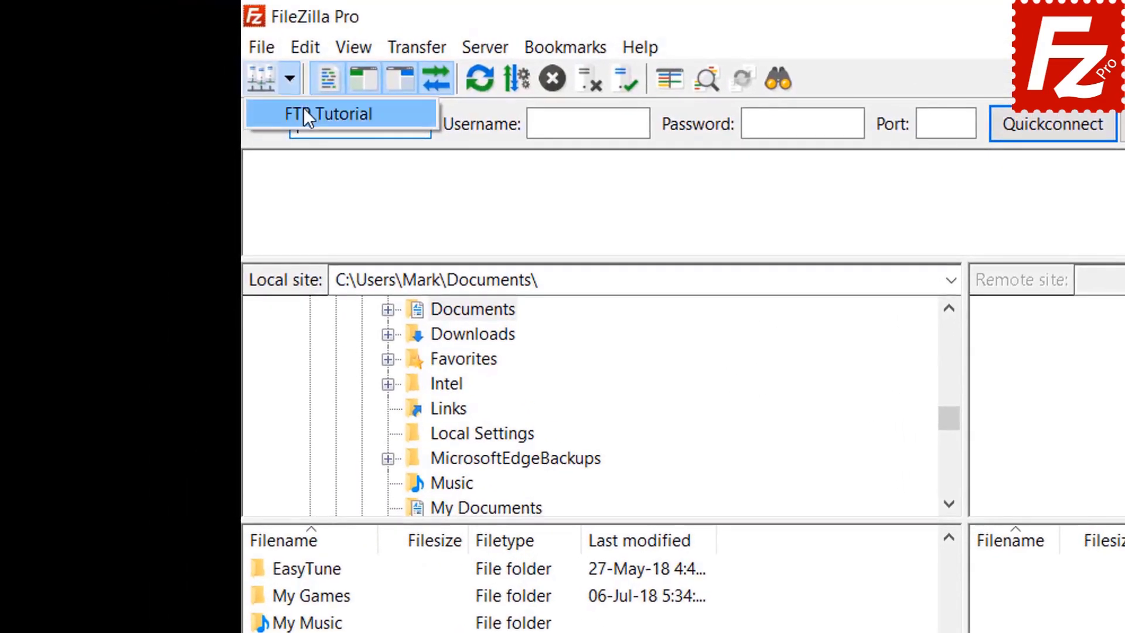
left_click(304, 115)
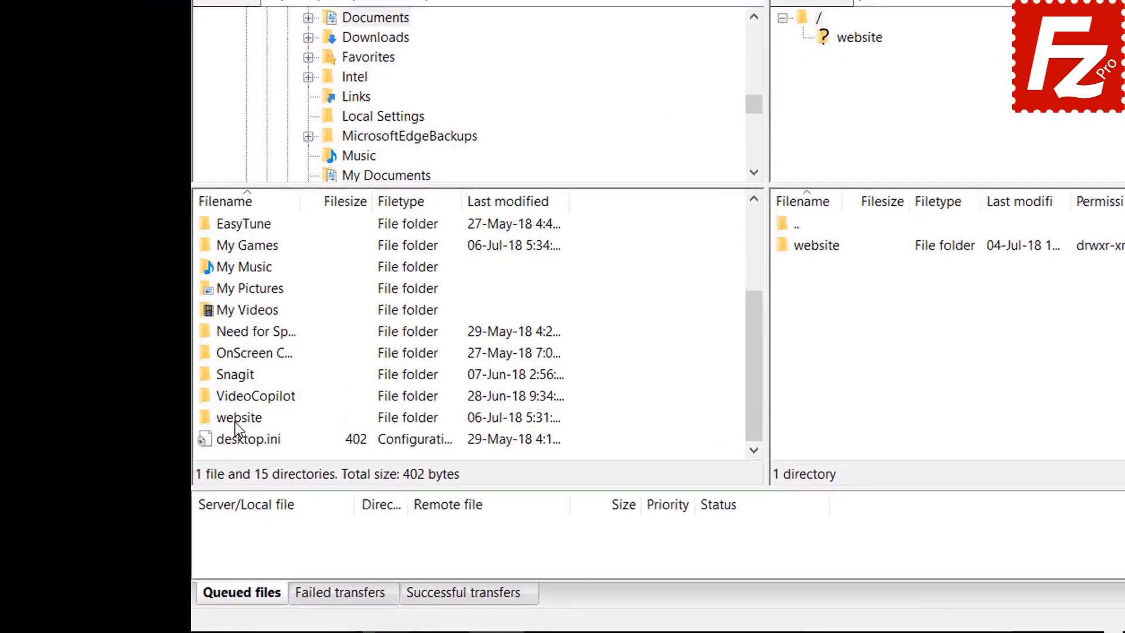
double_click(236, 419)
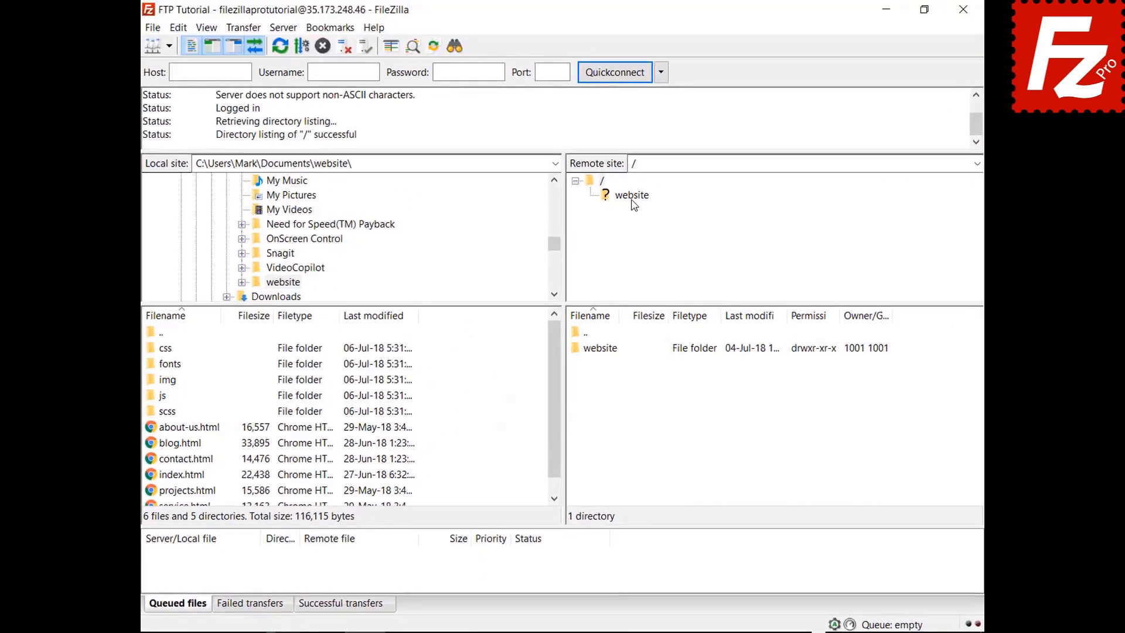
left_click(632, 198)
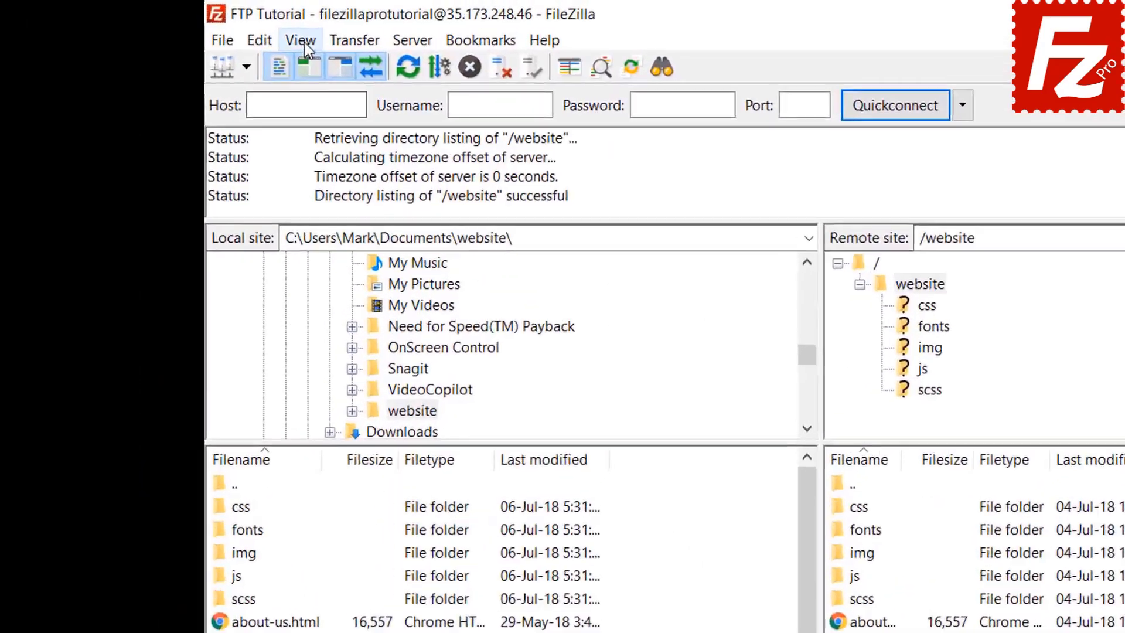
Step: Enable View > Directory comparison so the file existing only on the server is flagged
left_click(207, 28)
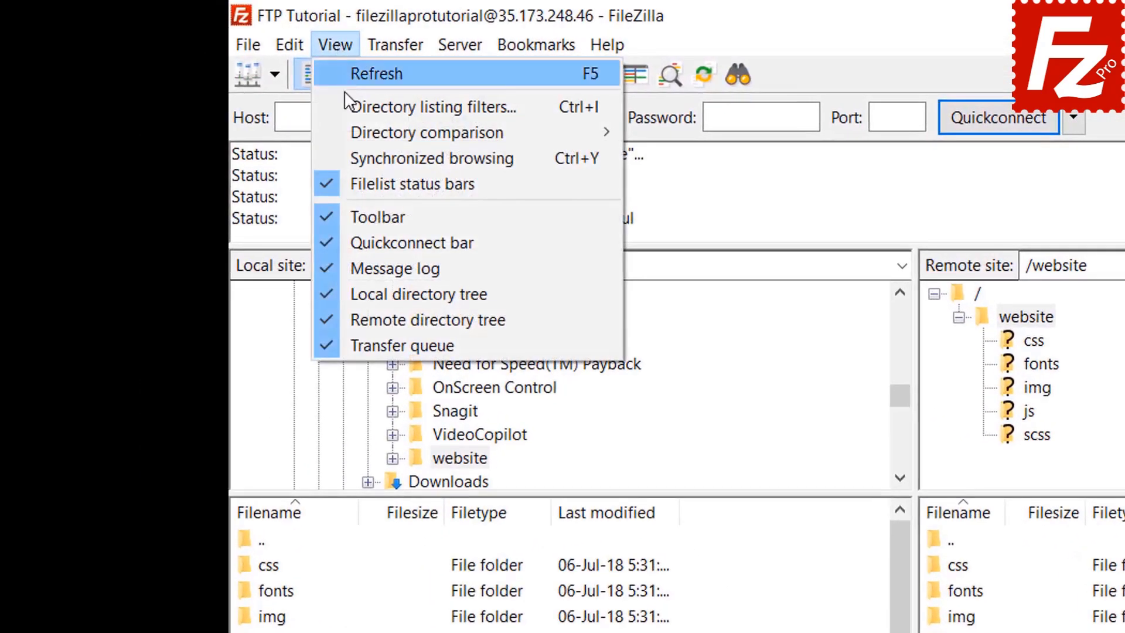
mouse_move(382, 129)
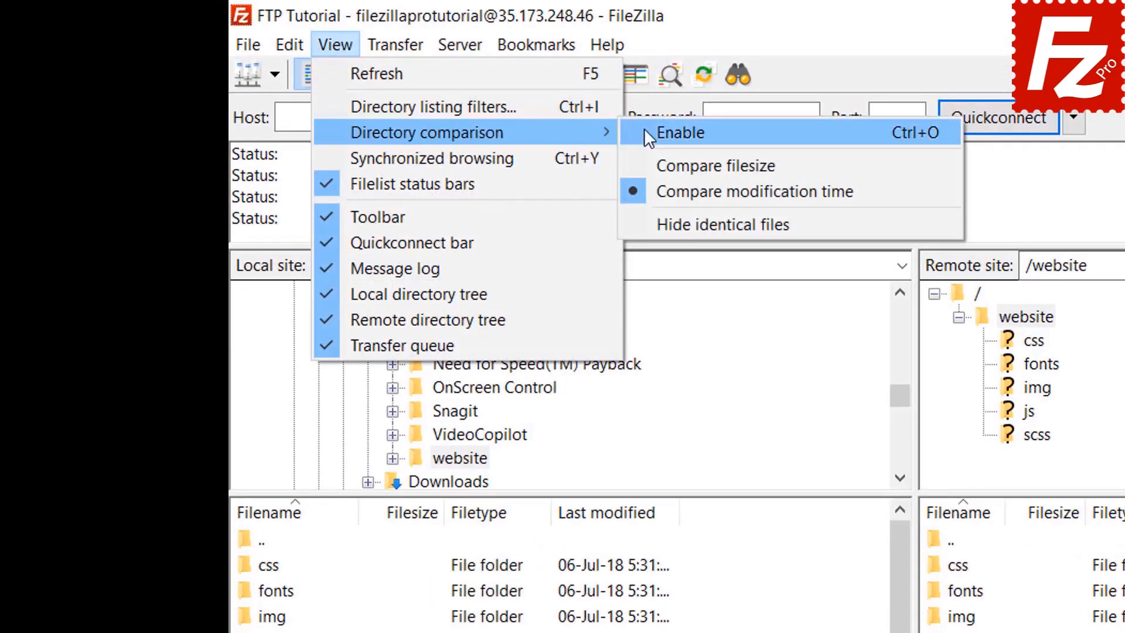
left_click(645, 131)
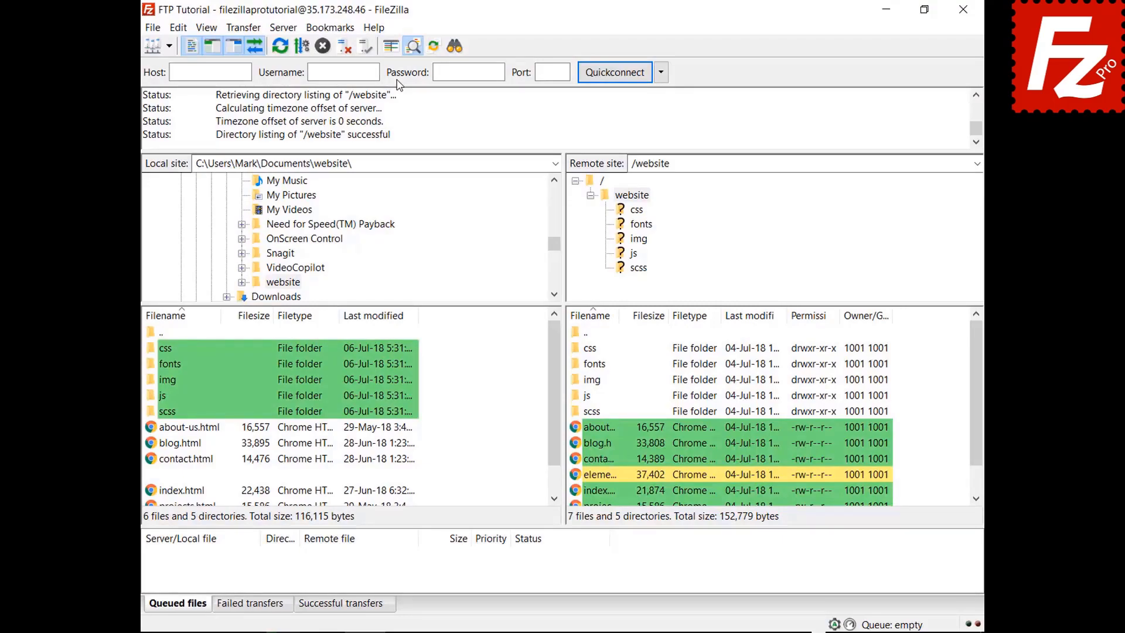
left_click_drag(560, 380, 556, 431)
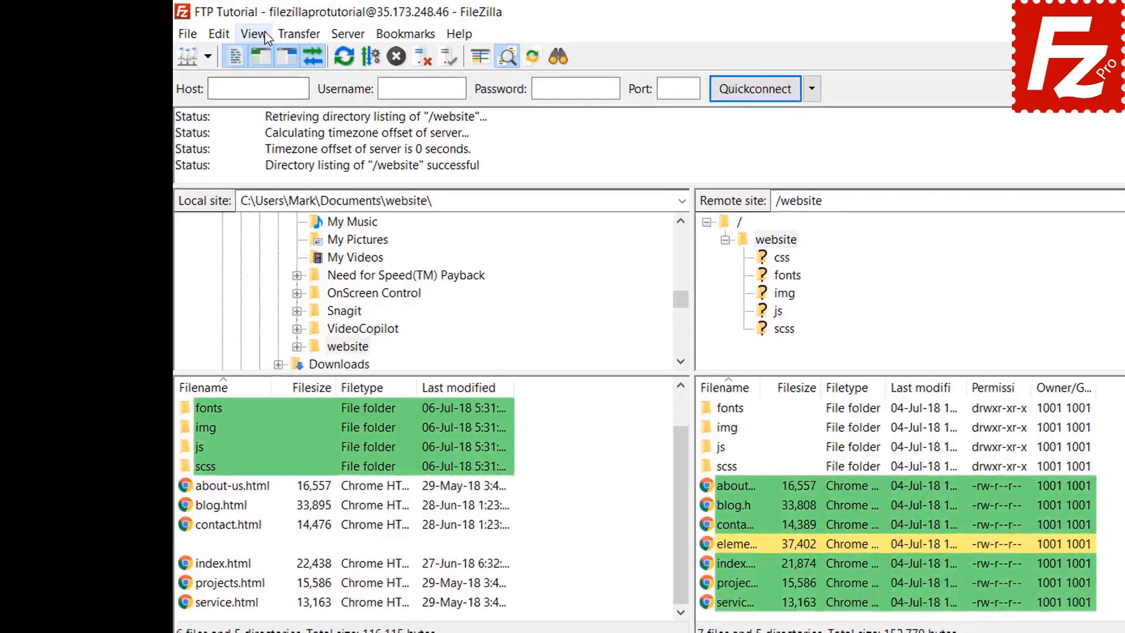
Step: Switch directory comparison to compare by file size instead of date
left_click(206, 27)
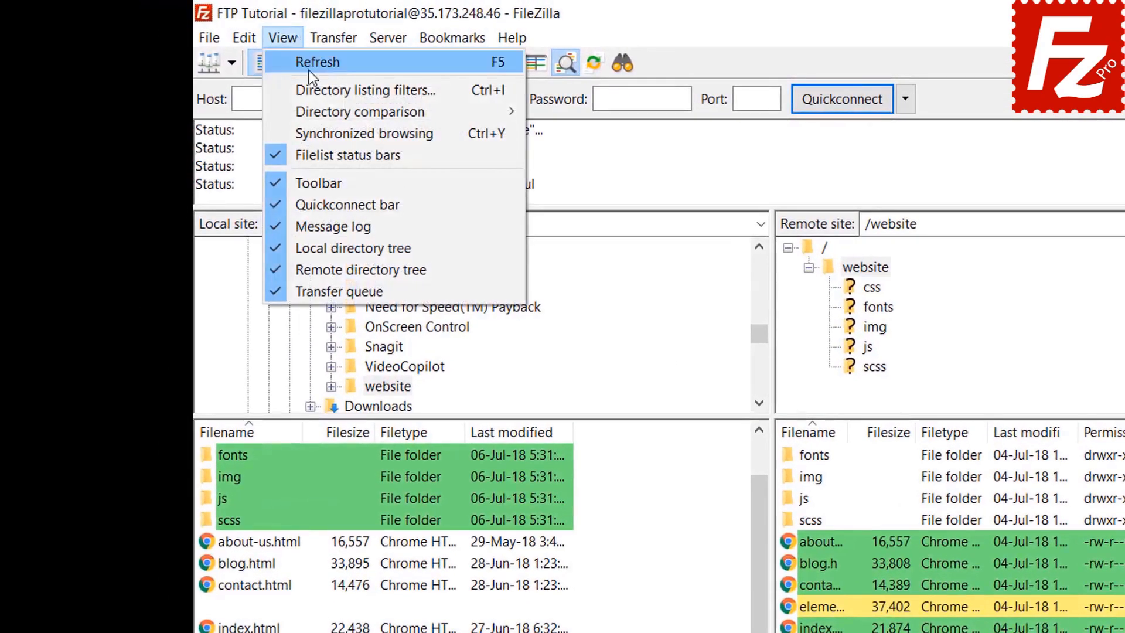
mouse_move(314, 107)
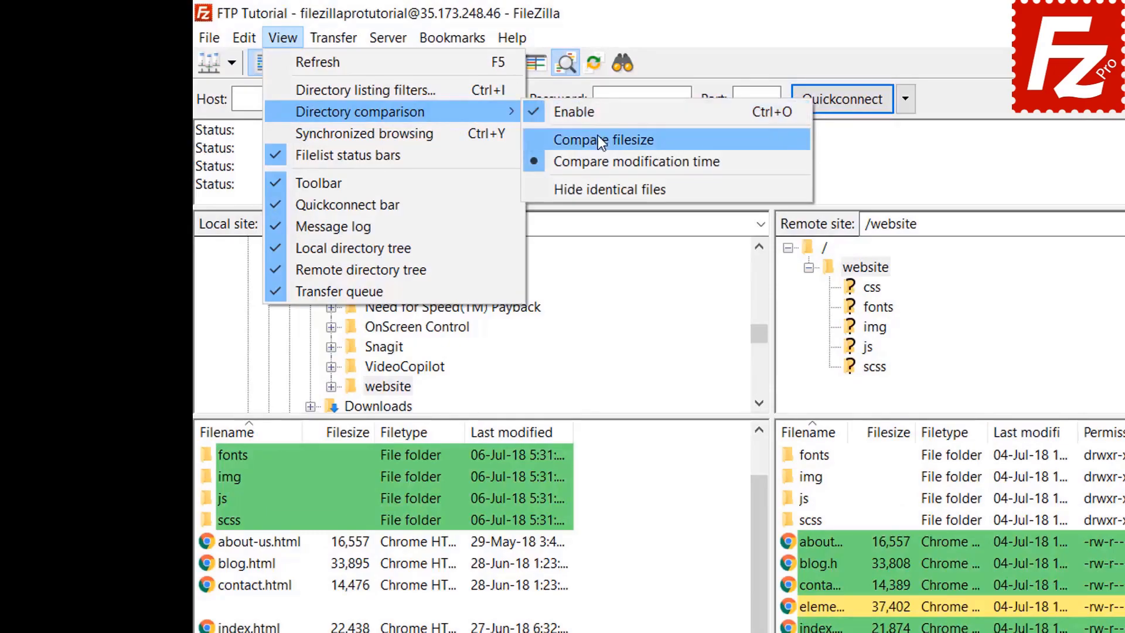
left_click(600, 139)
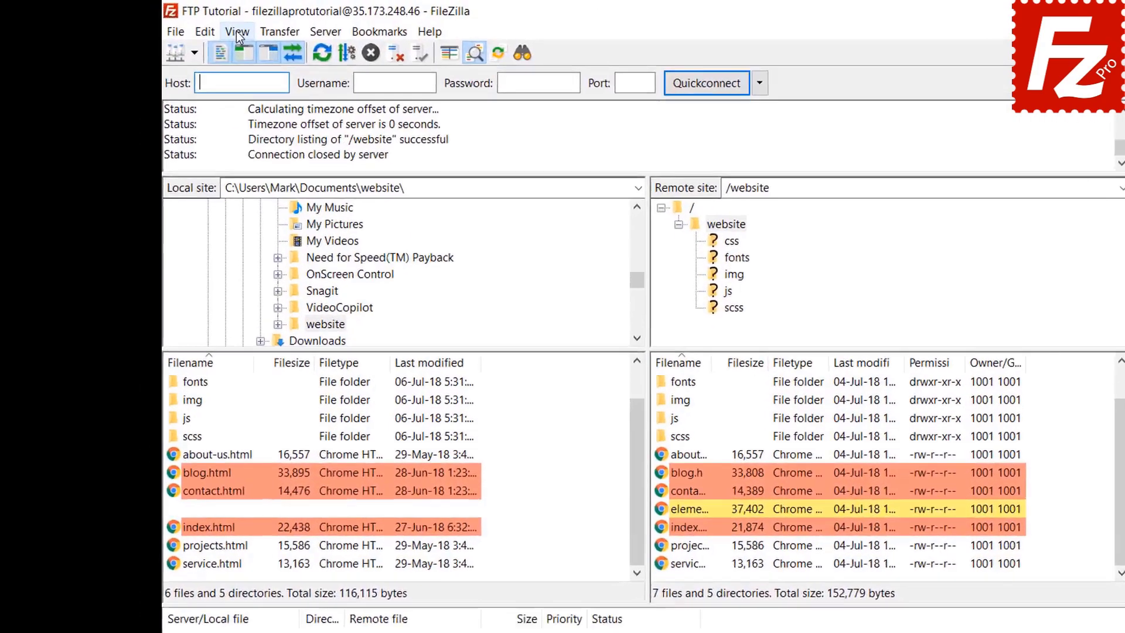
Step: Turn on synchronized browsing and open the css and img folders on both sides
left_click(206, 28)
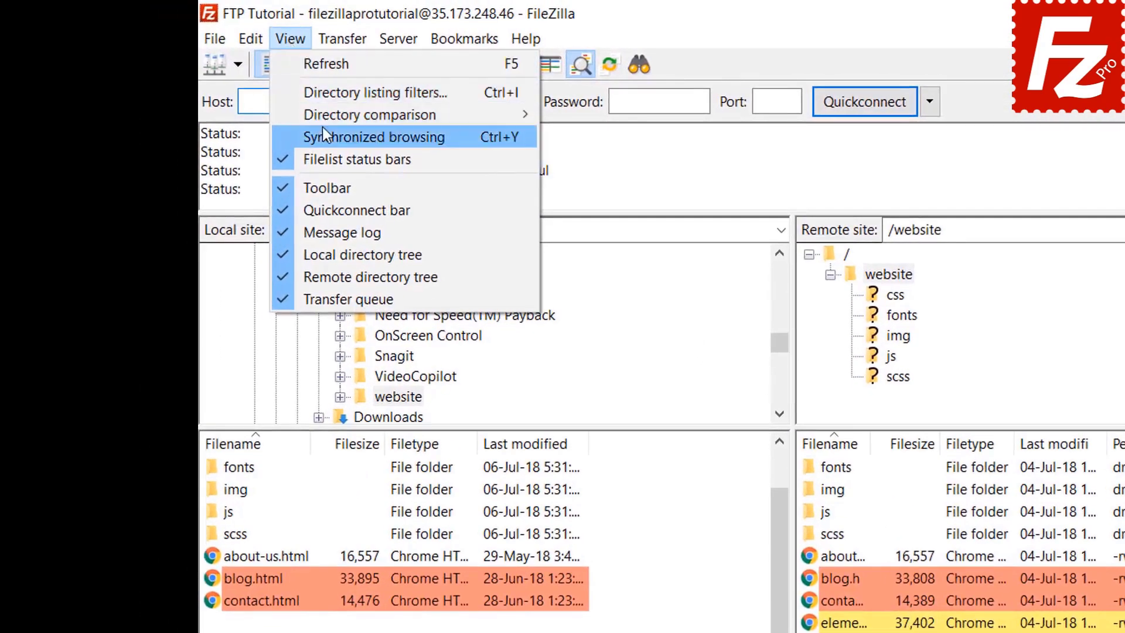
left_click(324, 134)
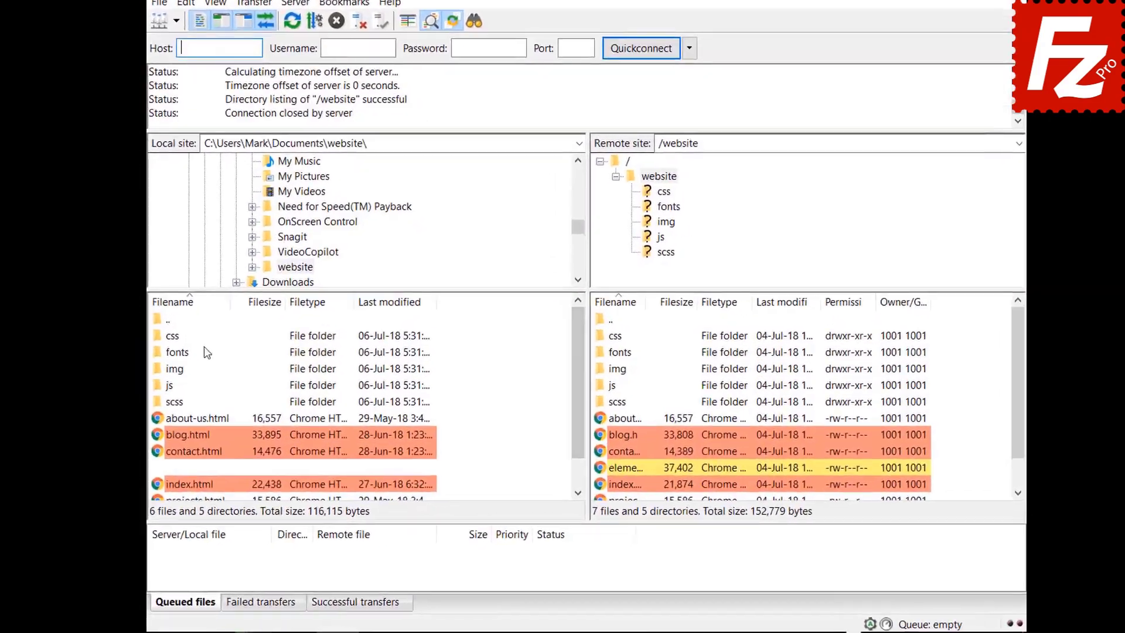
left_click(173, 337)
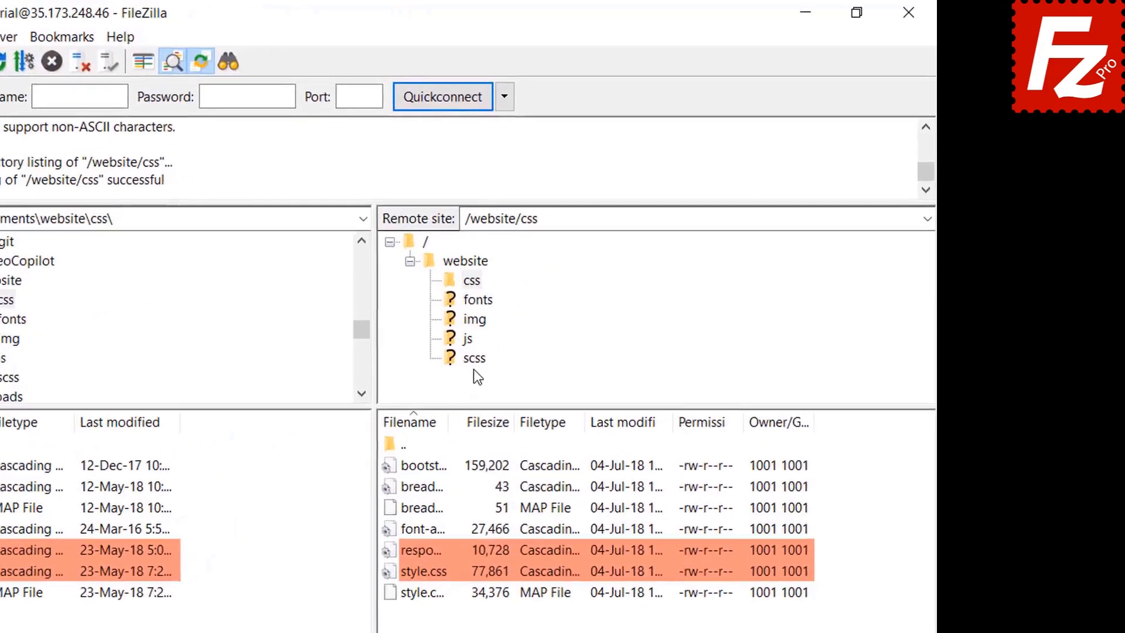
left_click(474, 320)
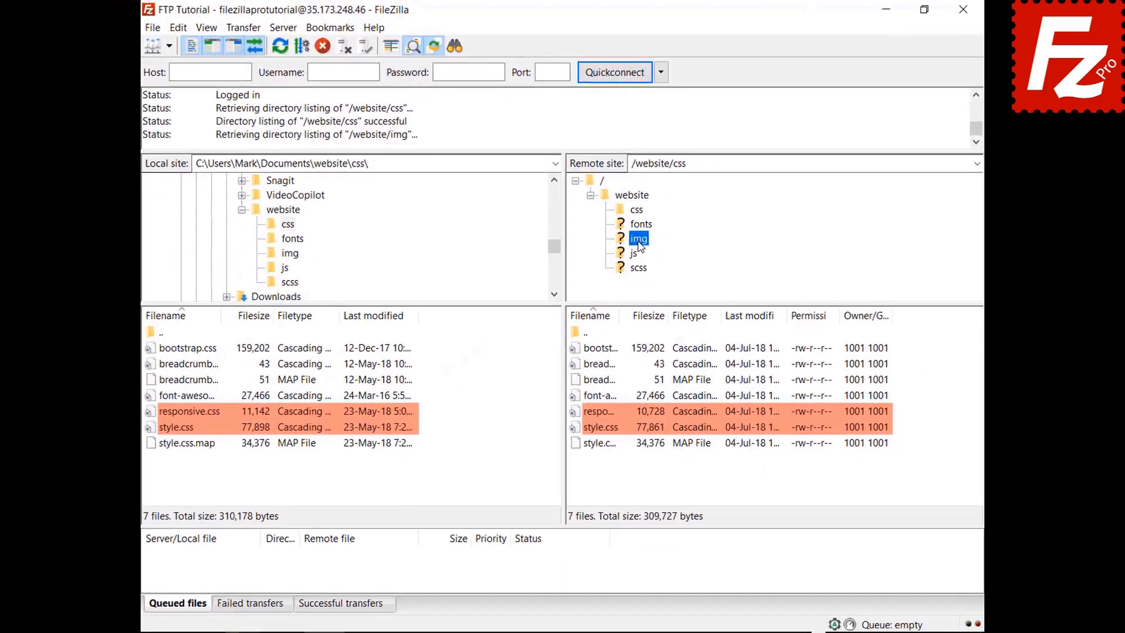
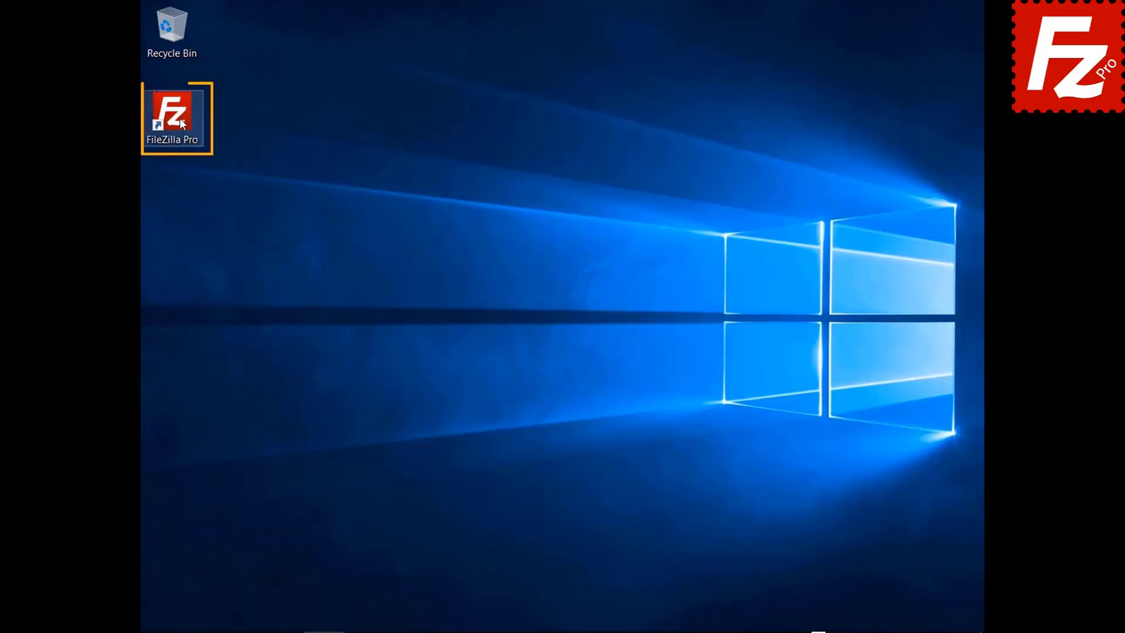
Step: Launch FileZilla Pro and connect to the FTP Tutorial site
double_click(179, 117)
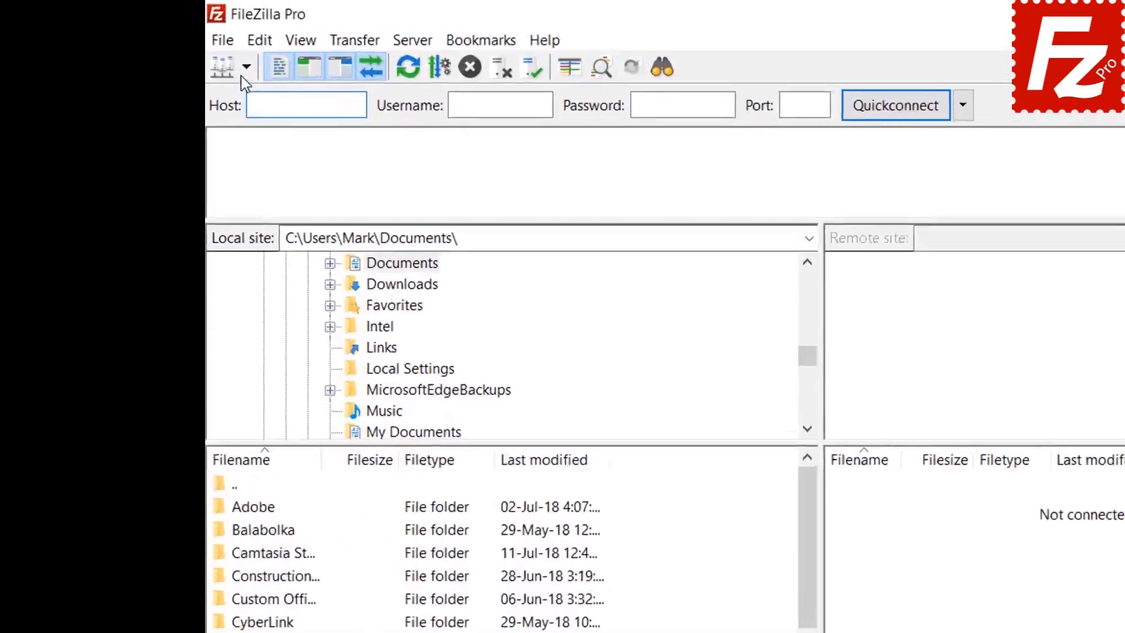
left_click(169, 46)
left_click(271, 100)
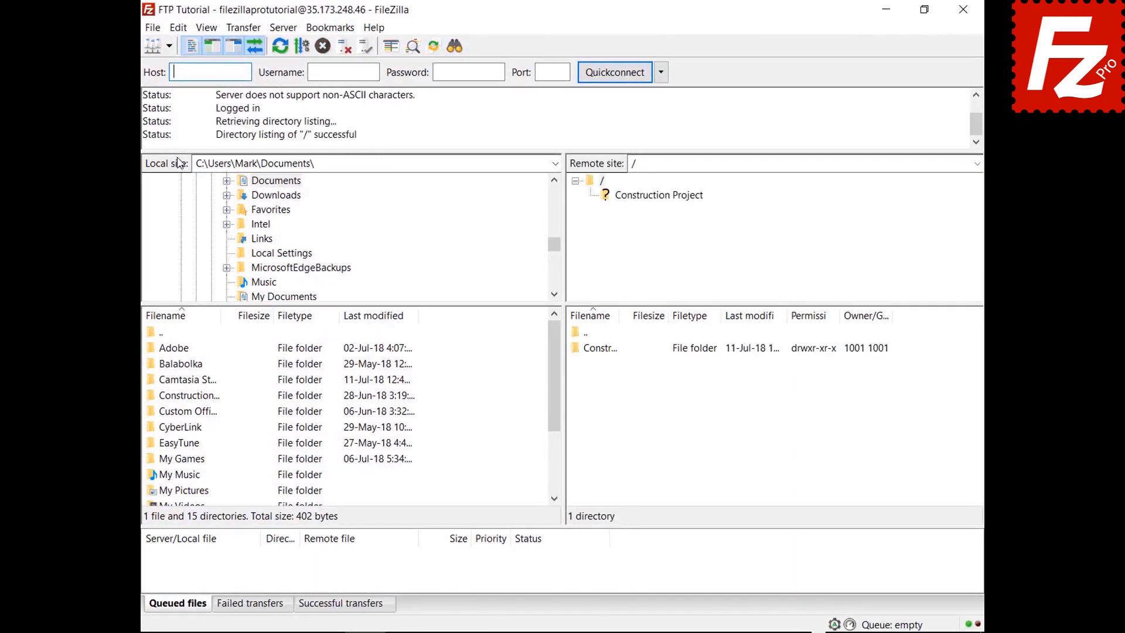
Step: Open the Construction Project folder in both the local and remote panes
double_click(200, 396)
double_click(613, 350)
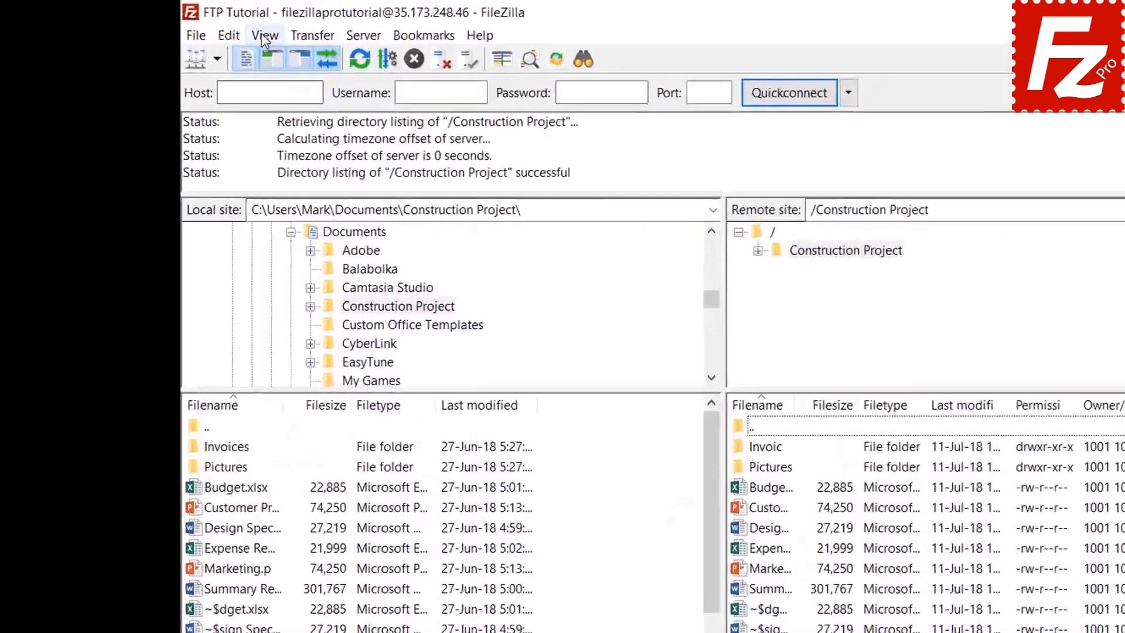
left_click(206, 27)
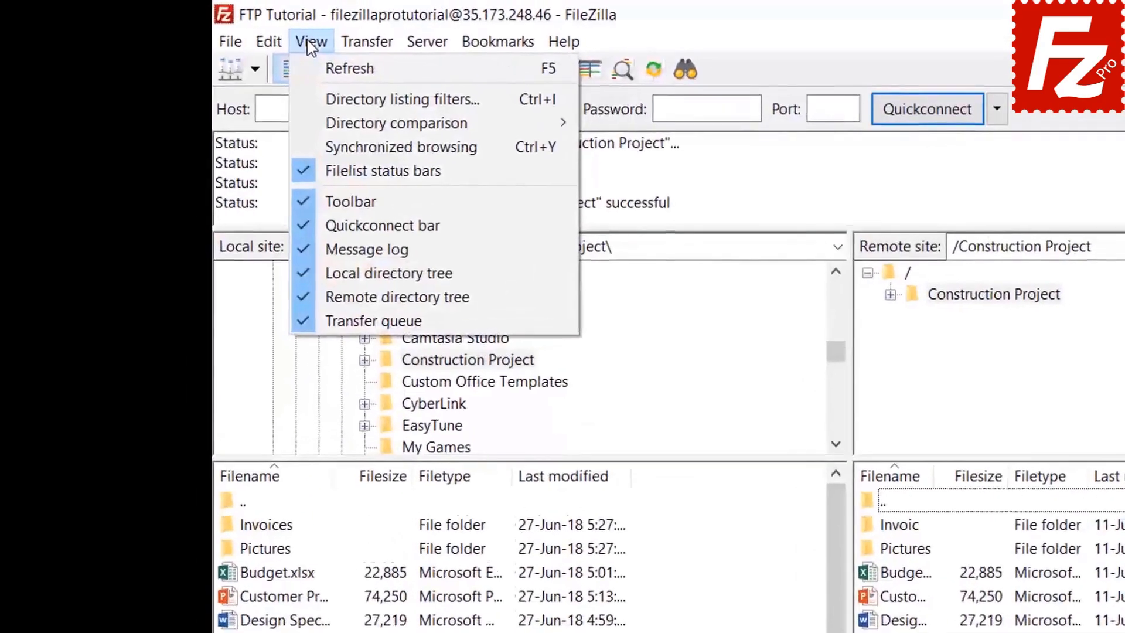
Step: Create a new directory listing filter named 'Microsoft Office Temporaries'
left_click(328, 98)
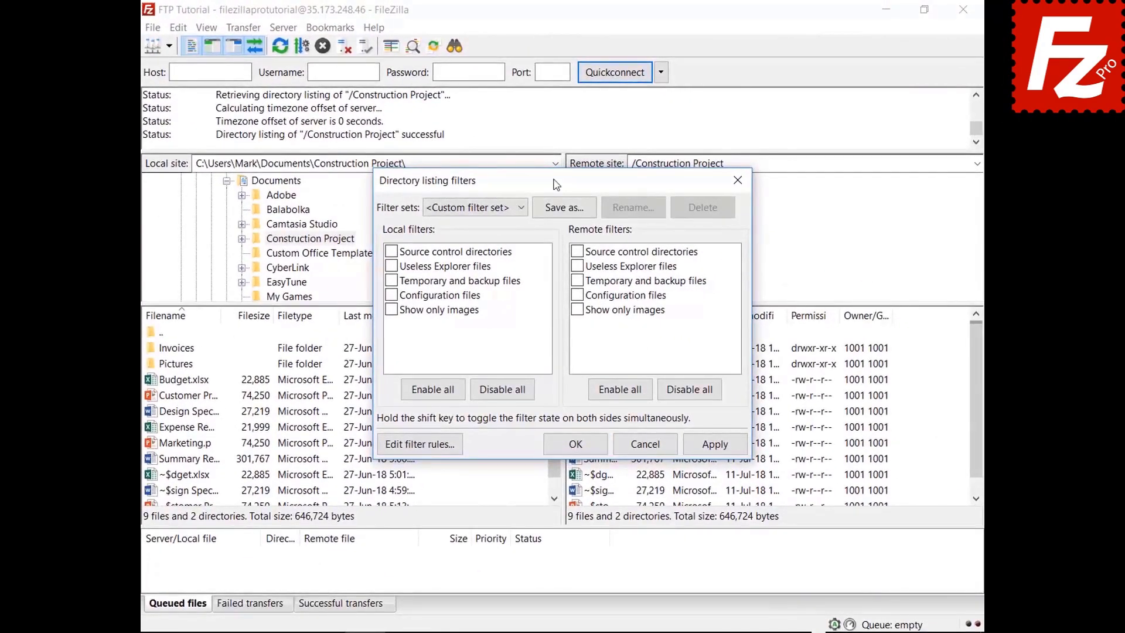
left_click_drag(556, 185, 553, 44)
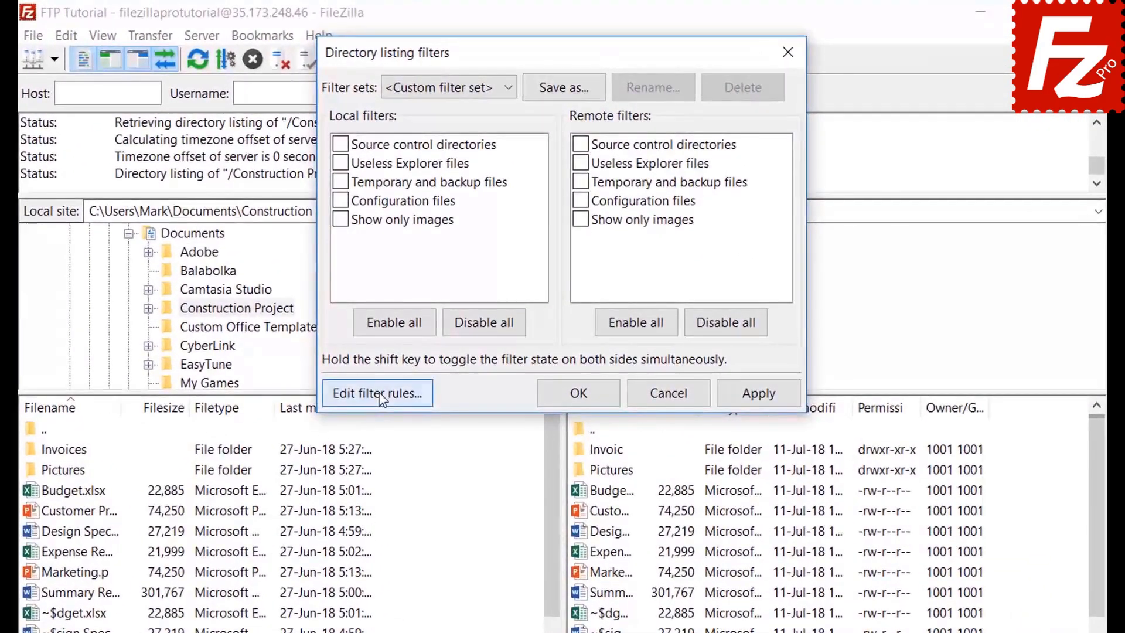
left_click(420, 304)
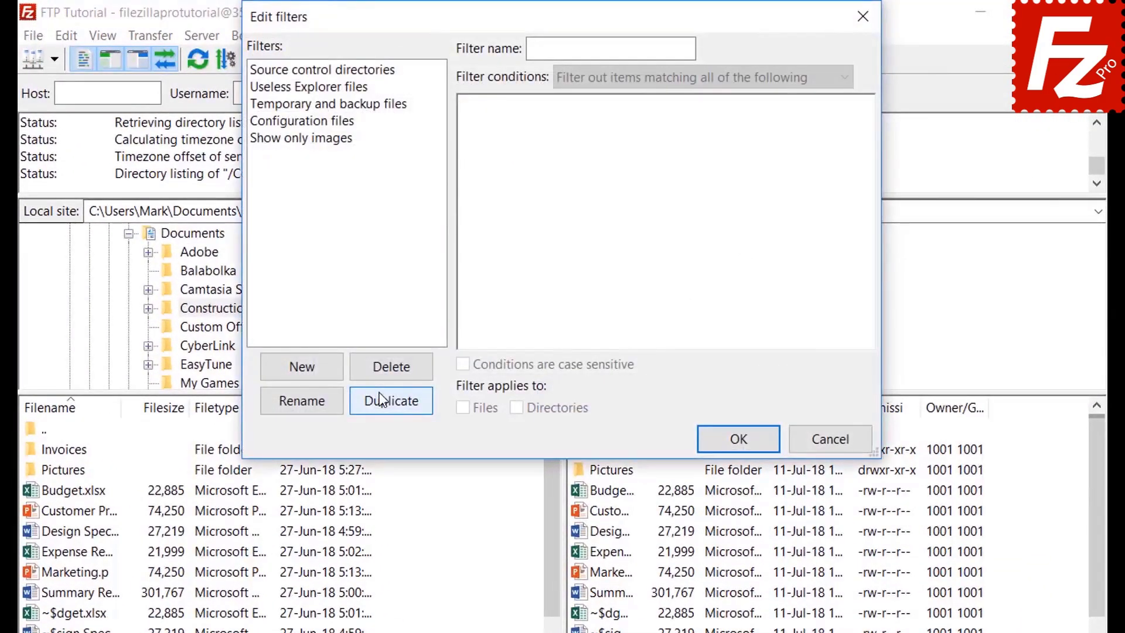
left_click(320, 370)
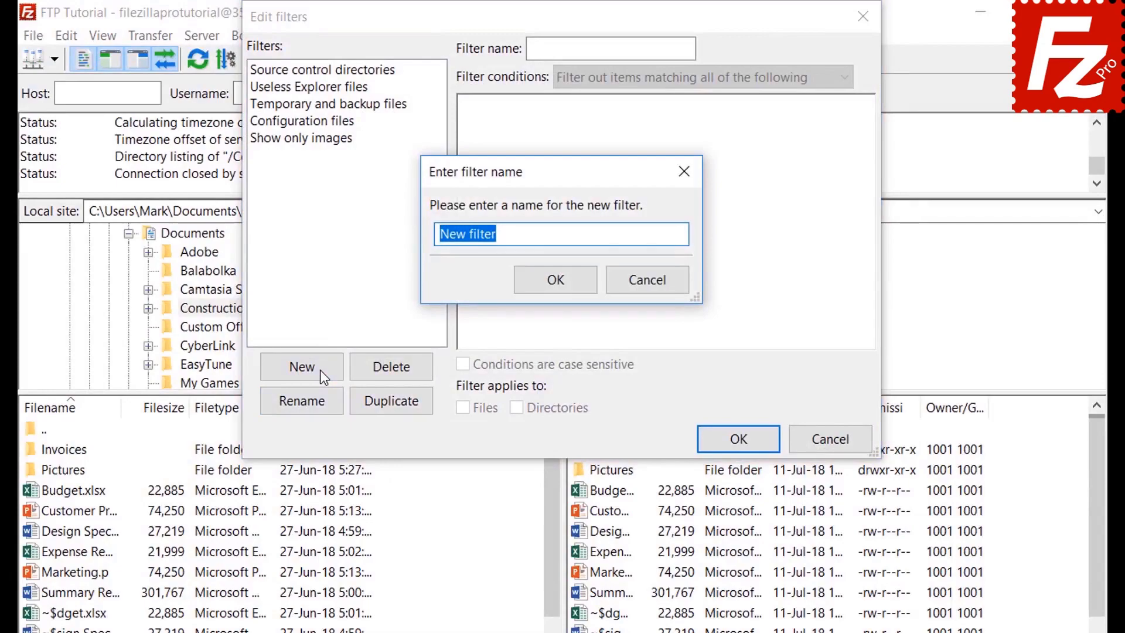
key("BackSpace")
type("Microsoft Office Temporaries")
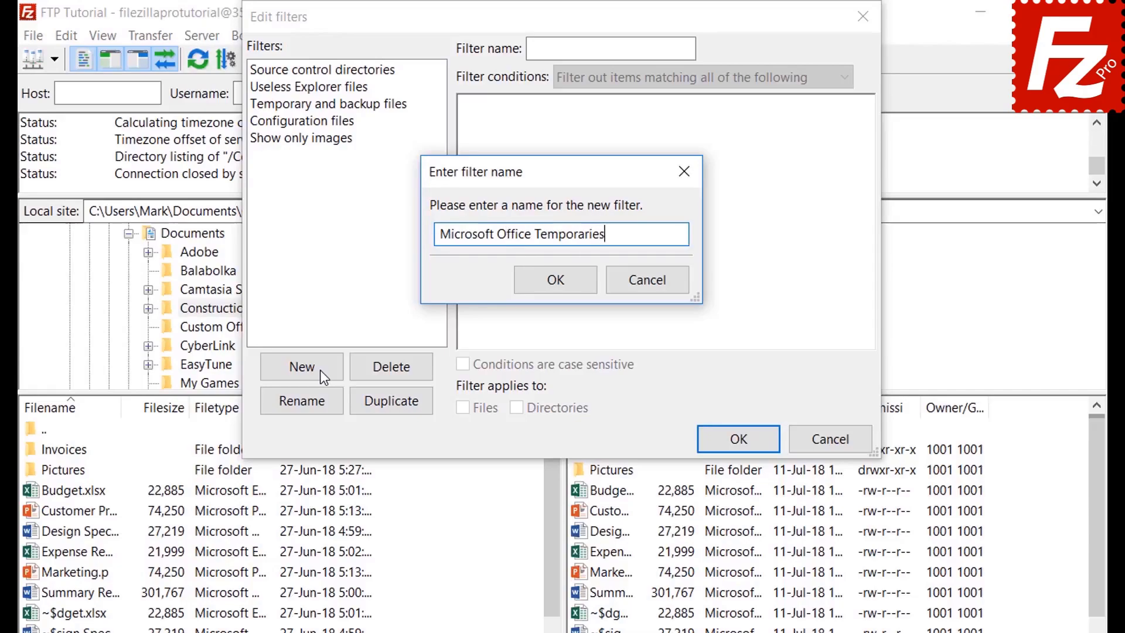
left_click(560, 281)
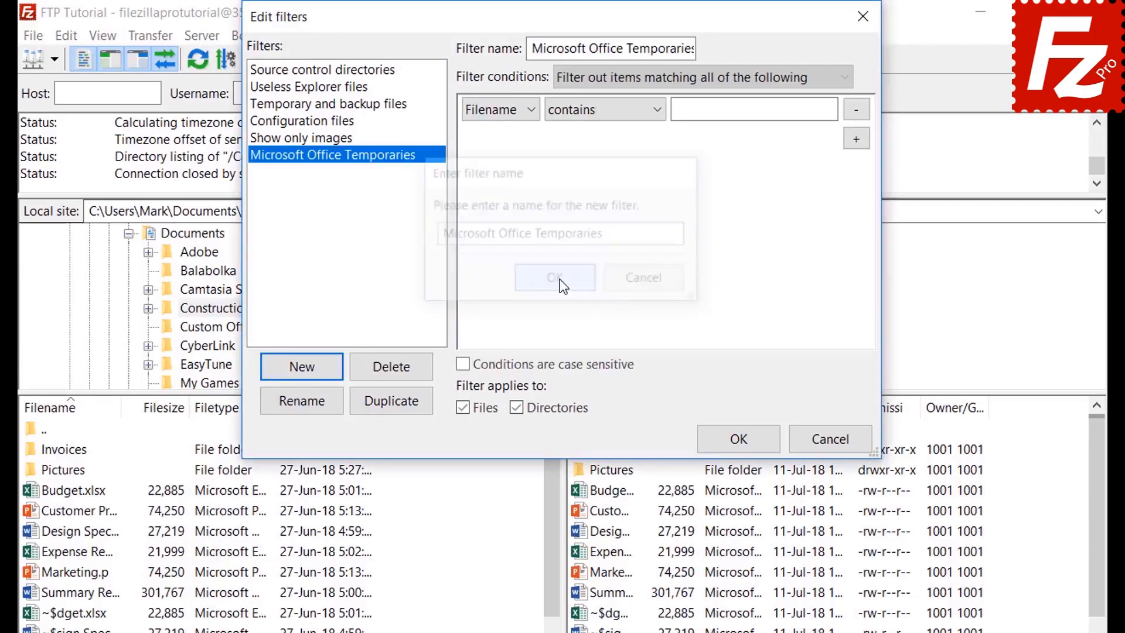
Step: Preview the match-all, file size (greater than) and attribute (Archive is set) condition options
left_click(616, 77)
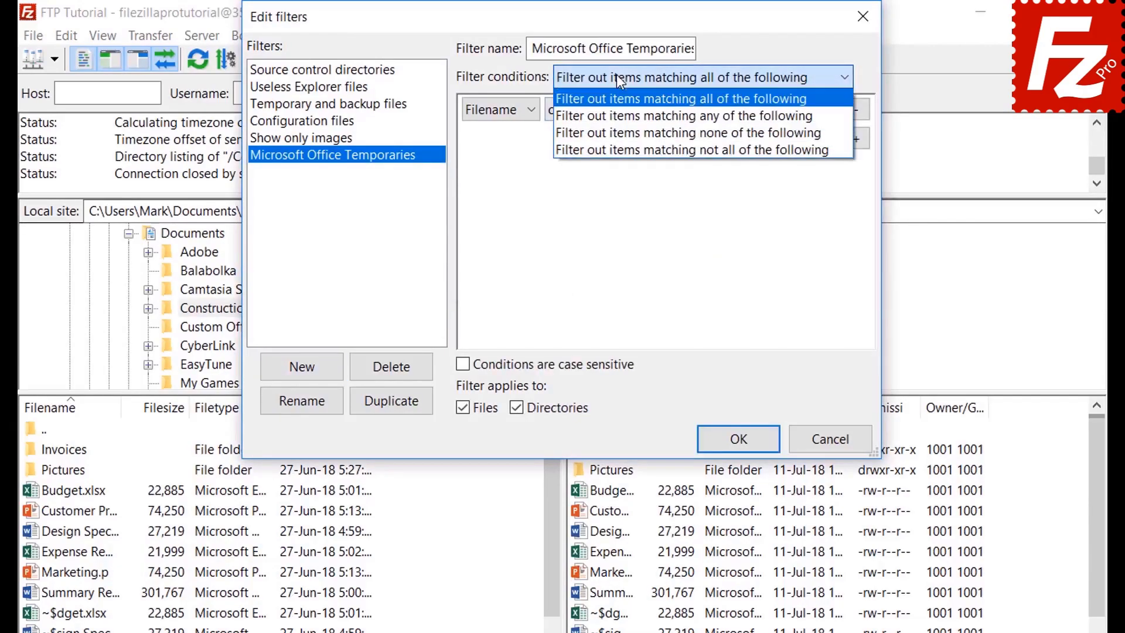
left_click(617, 77)
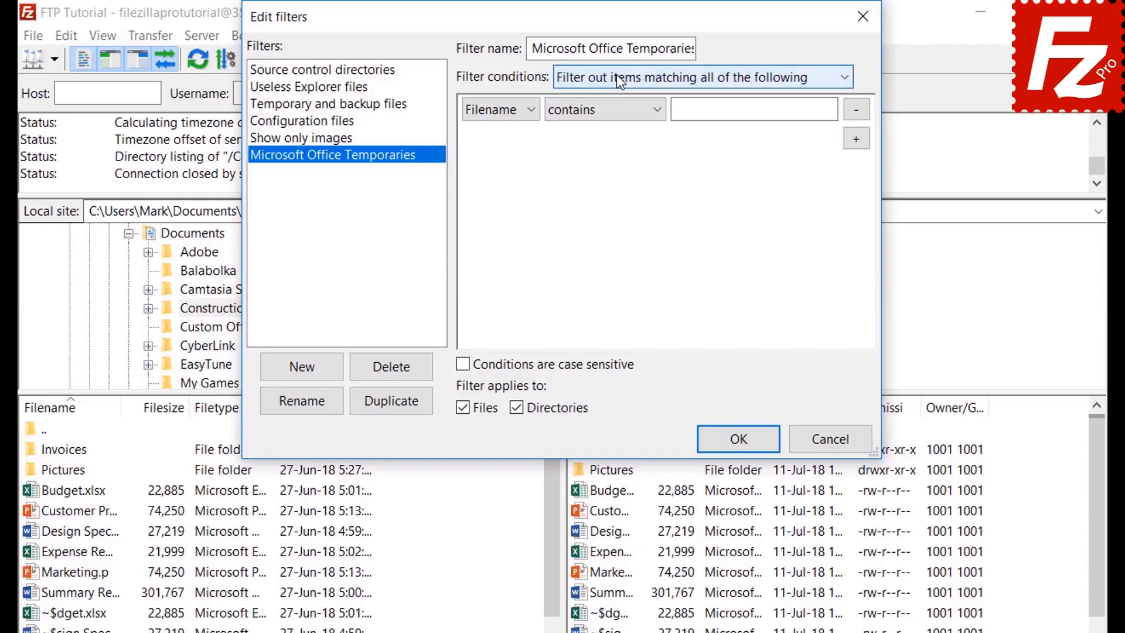
left_click(501, 111)
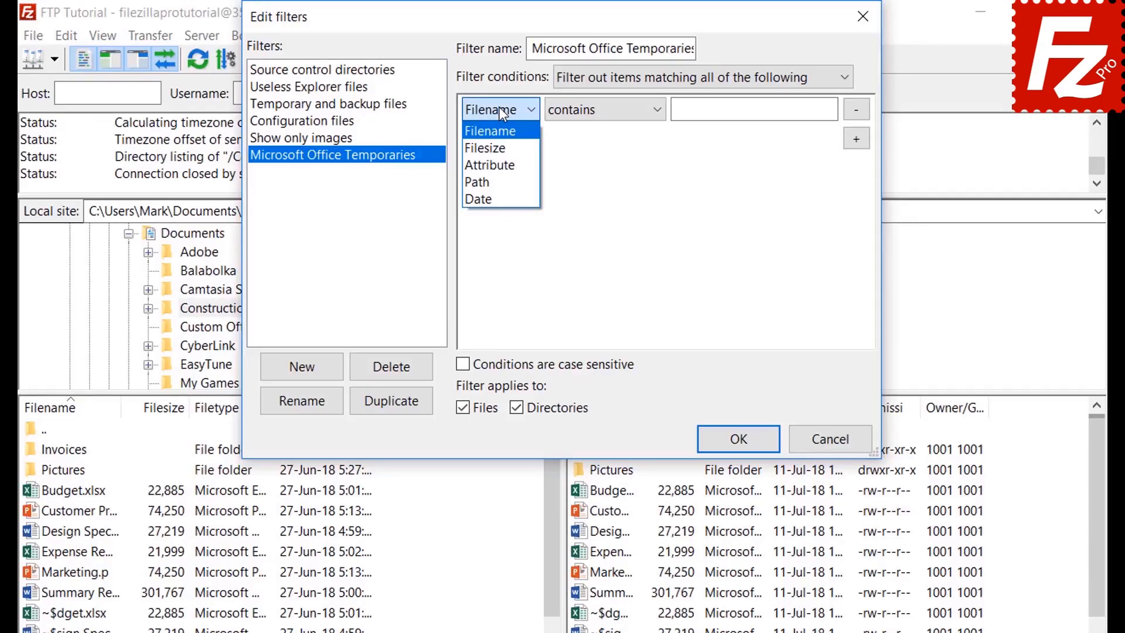
left_click(500, 145)
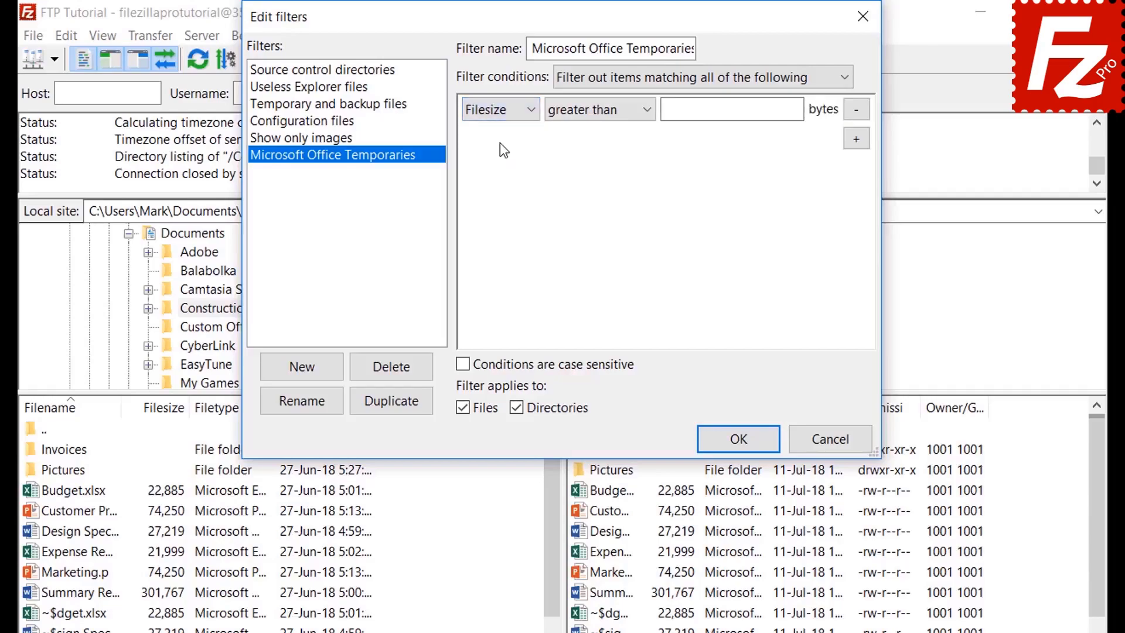
left_click(590, 112)
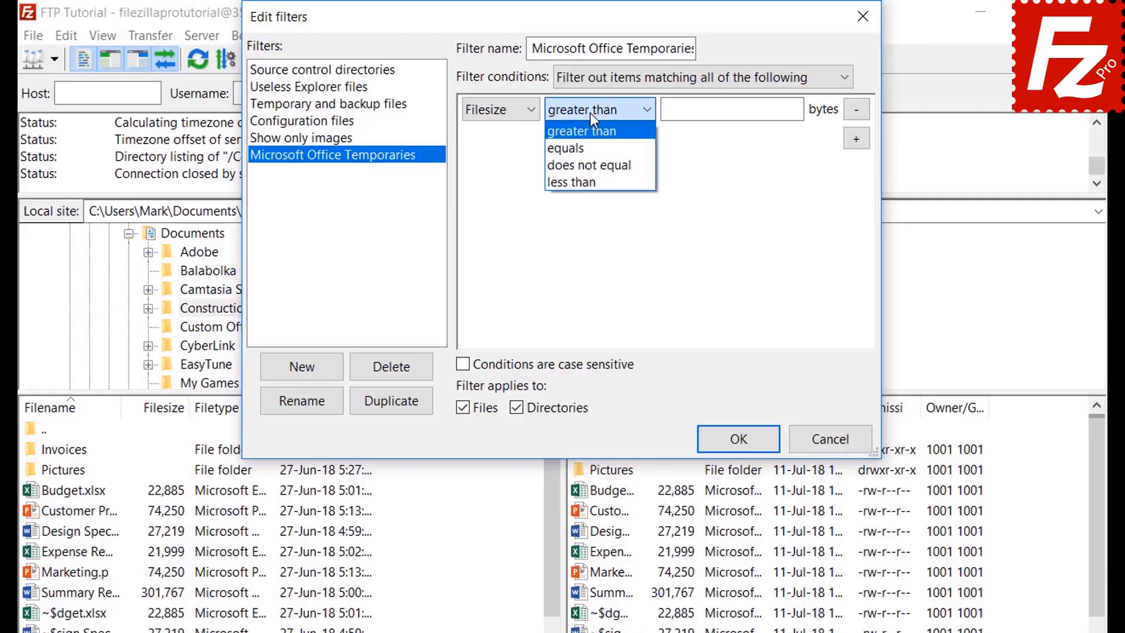
left_click(589, 112)
left_click(502, 114)
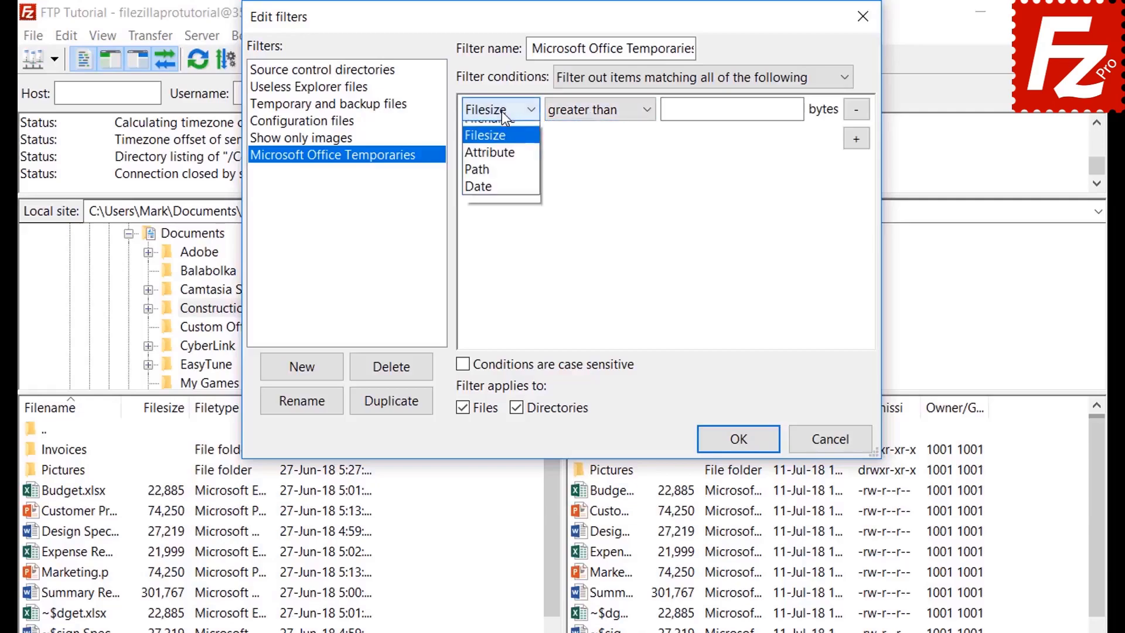
left_click(503, 163)
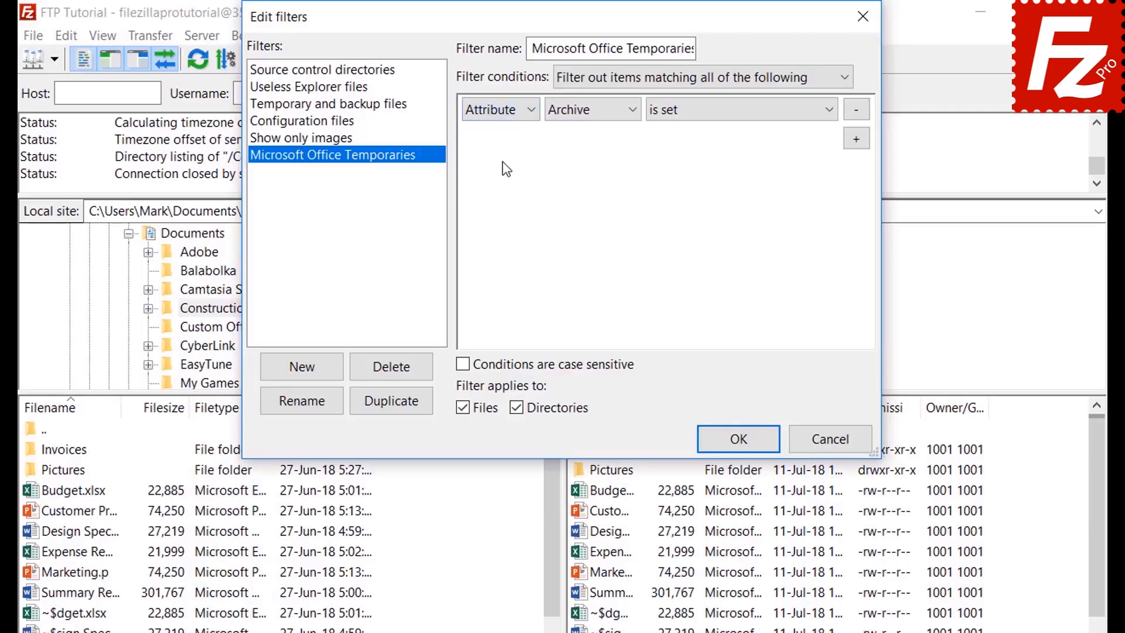
left_click(579, 114)
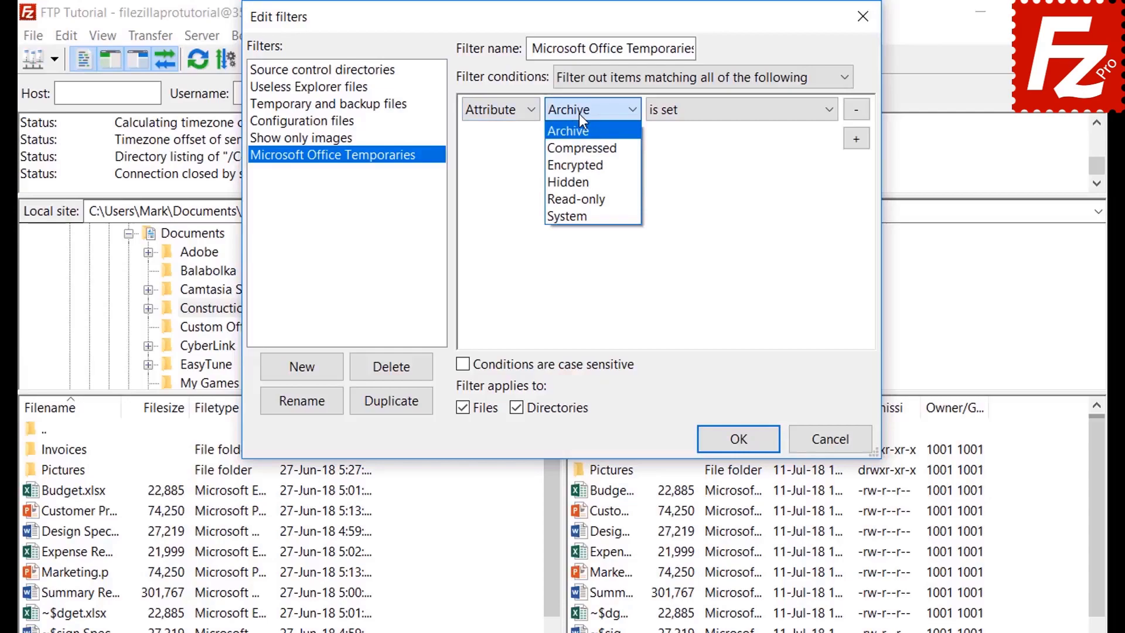
left_click(578, 113)
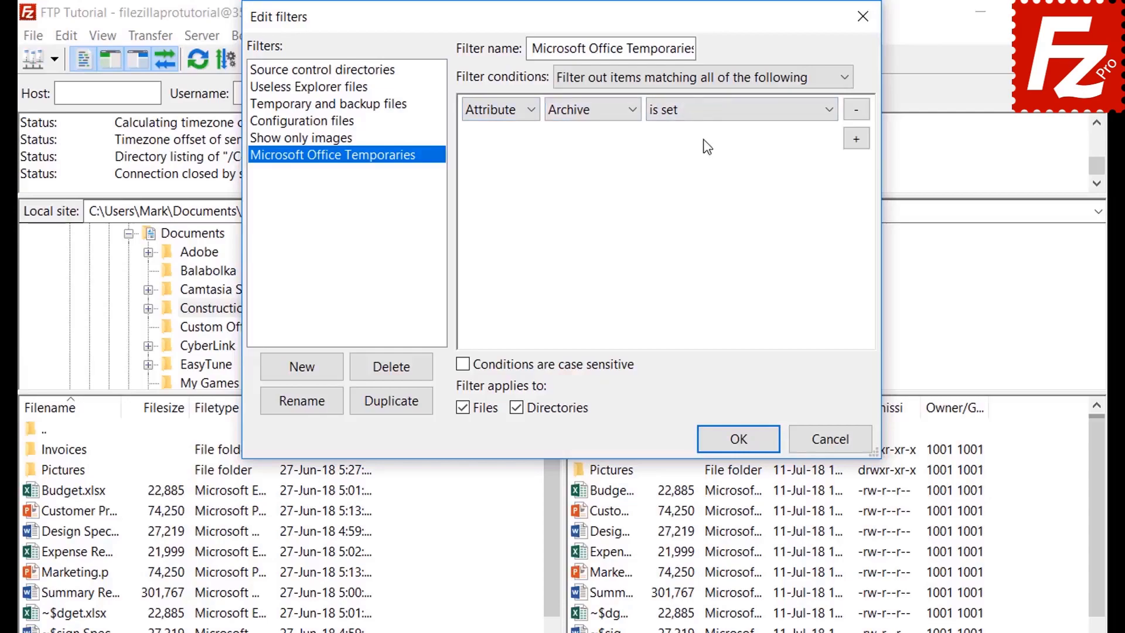
left_click(702, 118)
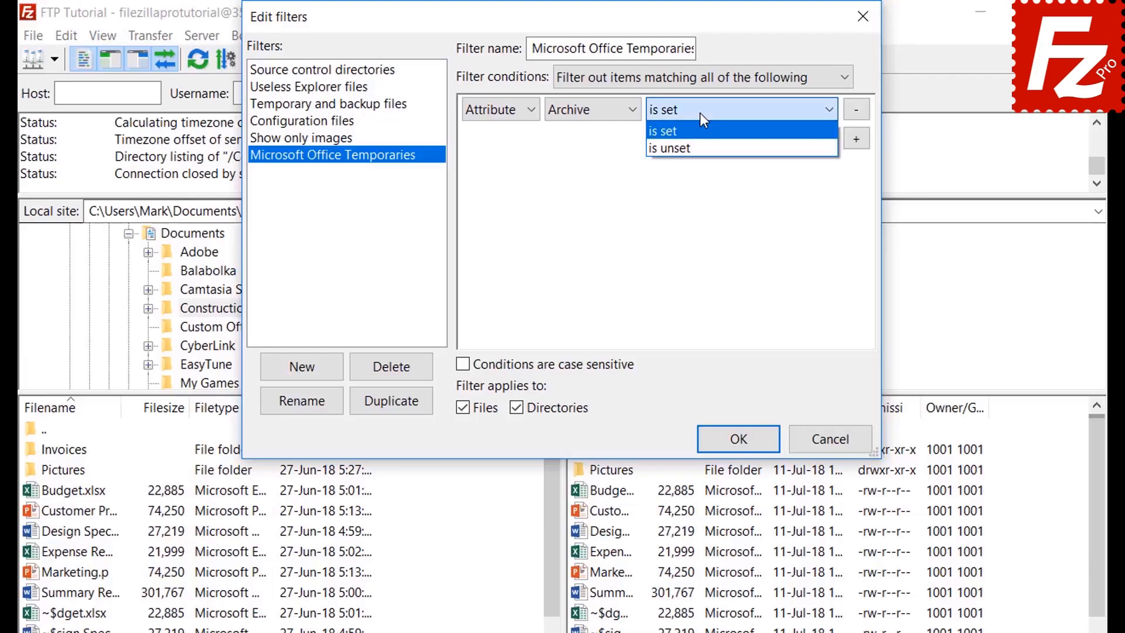
left_click(703, 119)
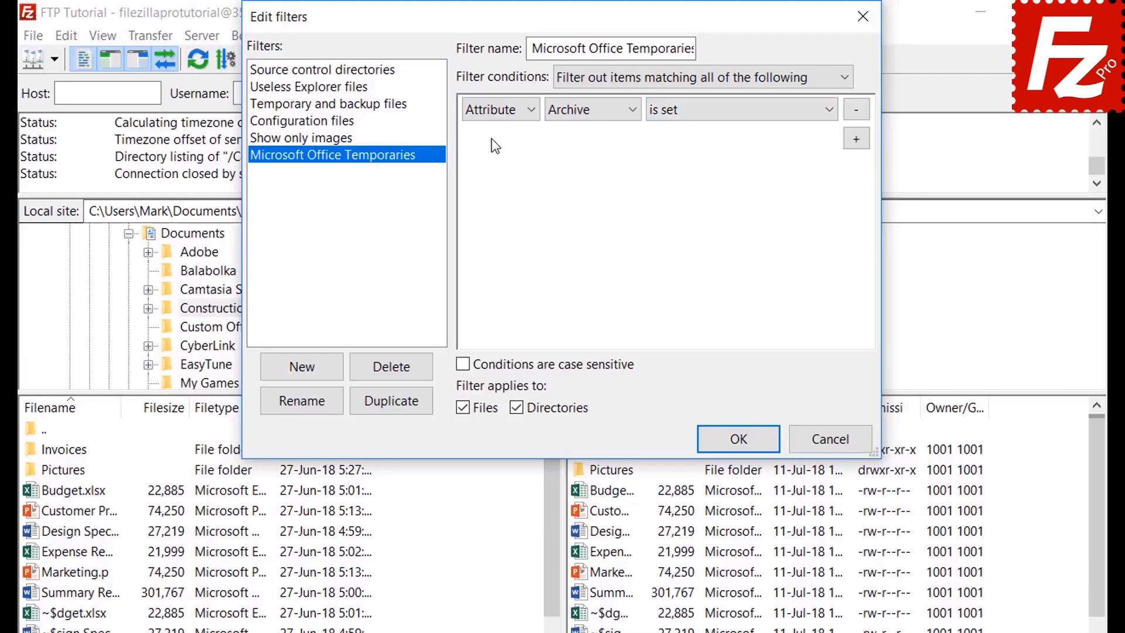
Step: Preview the Path (contains) and Date (before) condition options
left_click(495, 117)
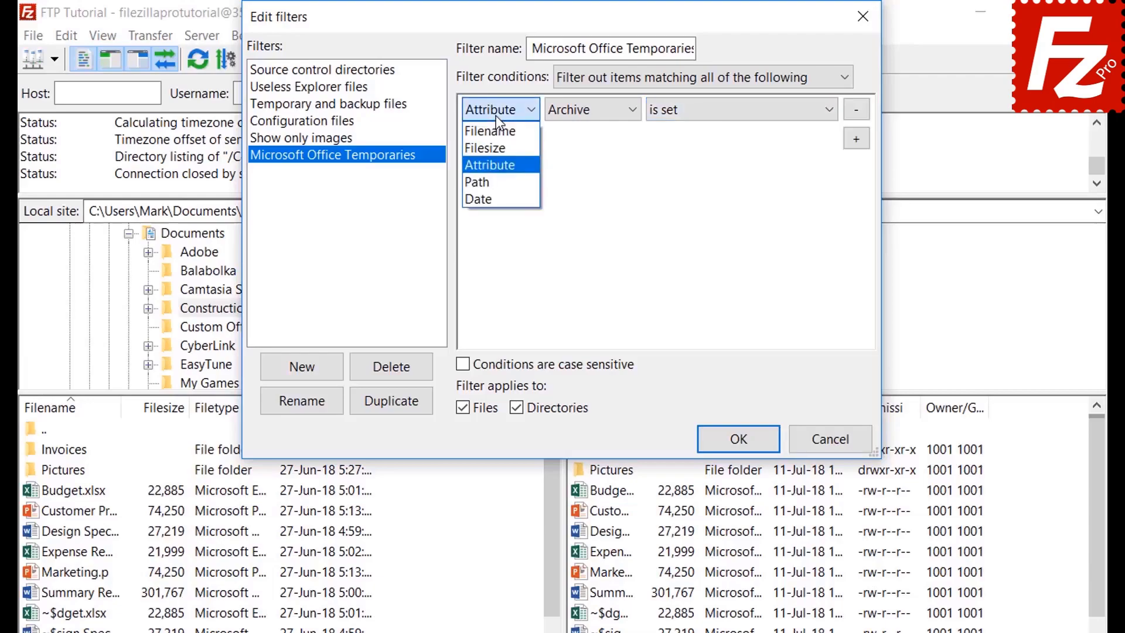
left_click(497, 181)
left_click(595, 110)
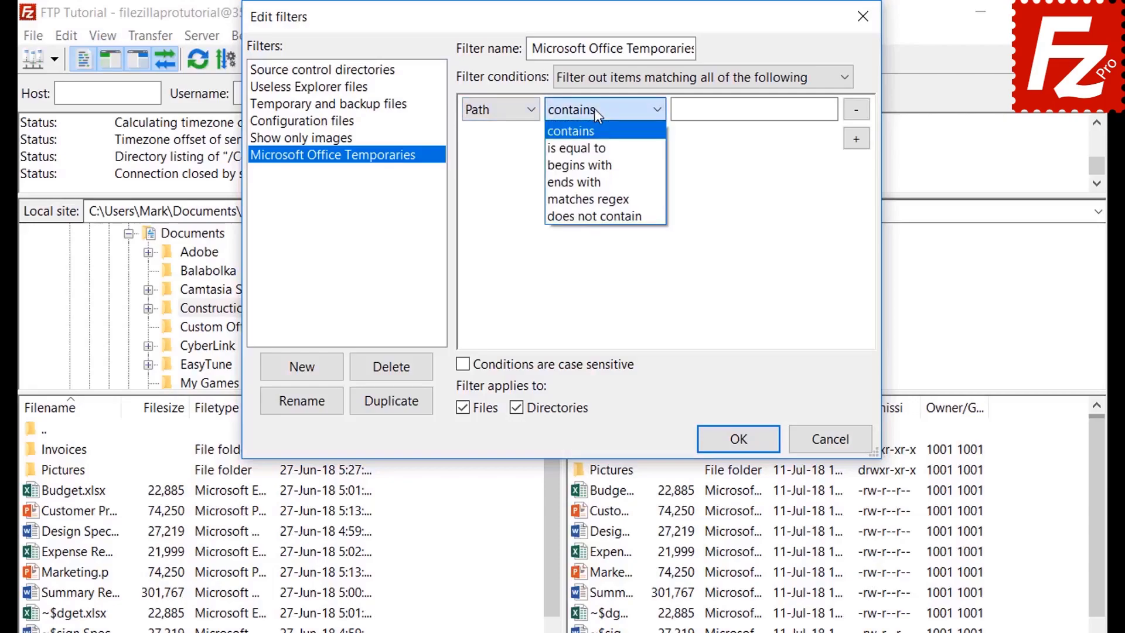
left_click(594, 108)
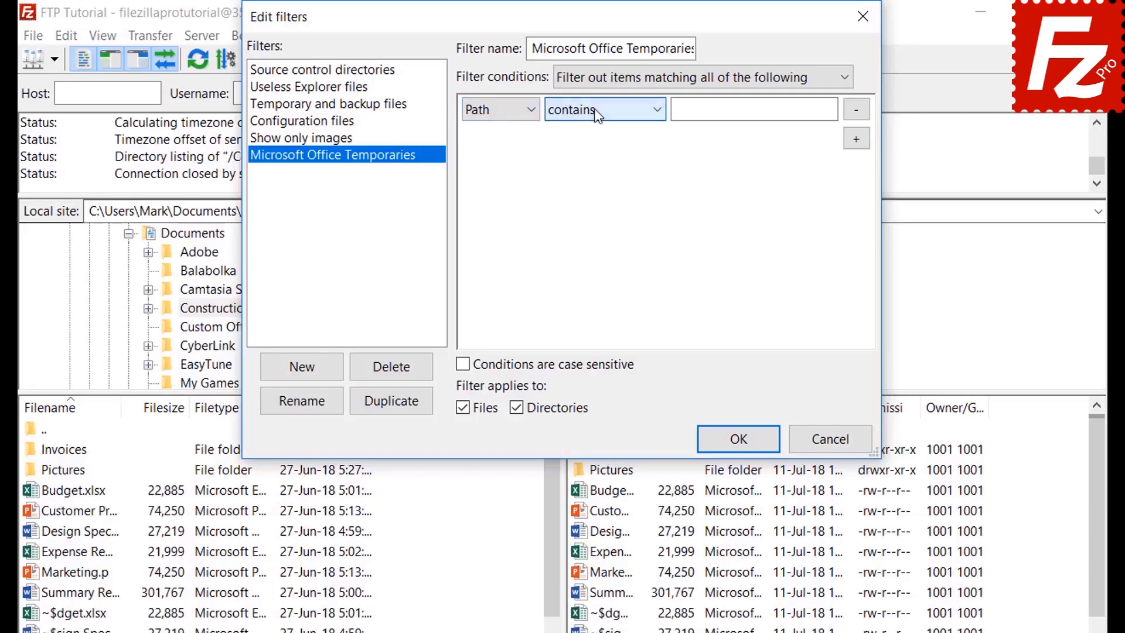
left_click(494, 110)
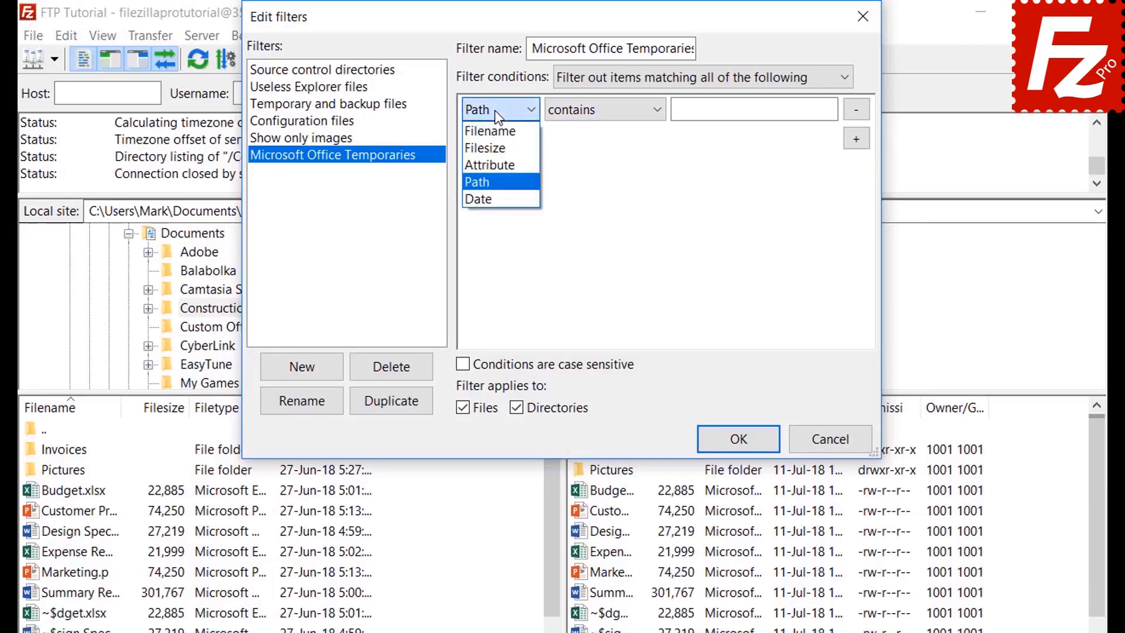
left_click(494, 196)
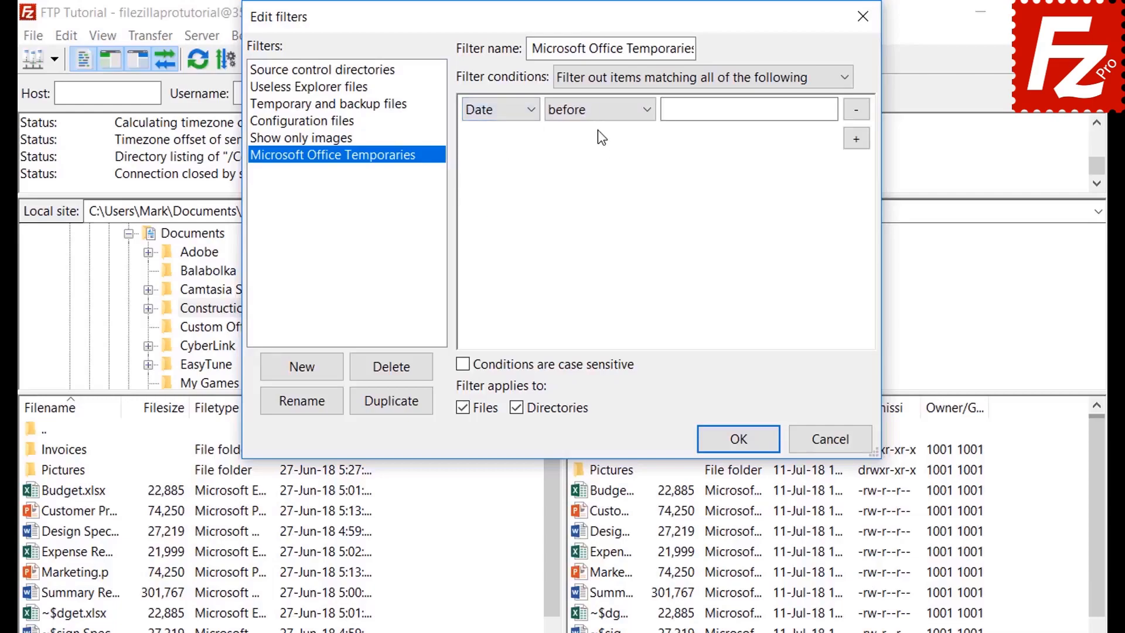
left_click(596, 111)
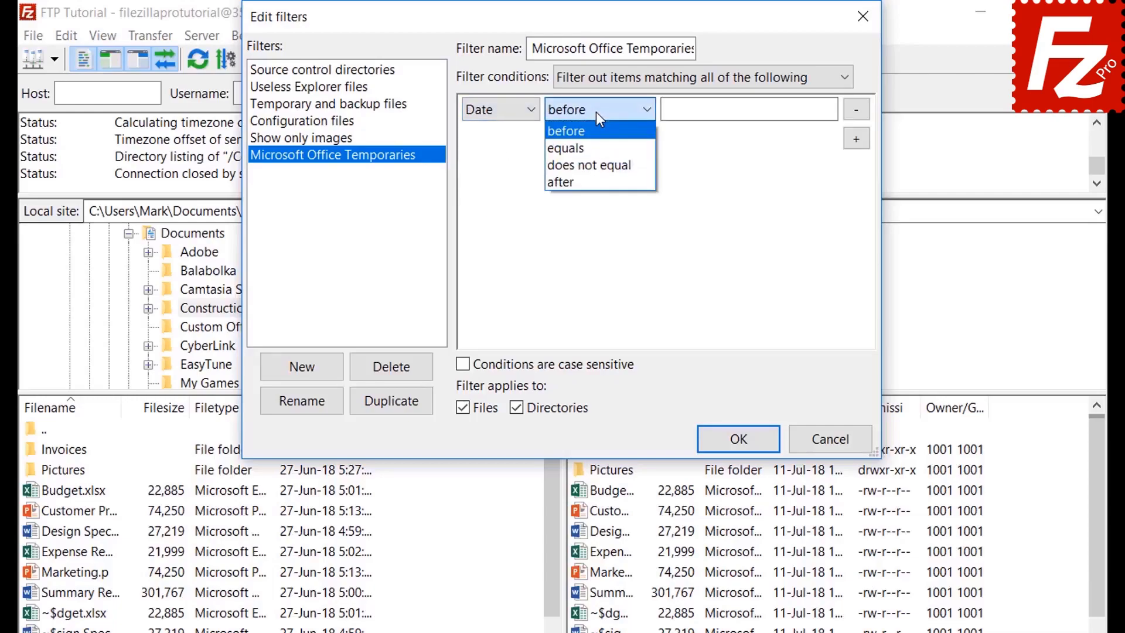
left_click(596, 111)
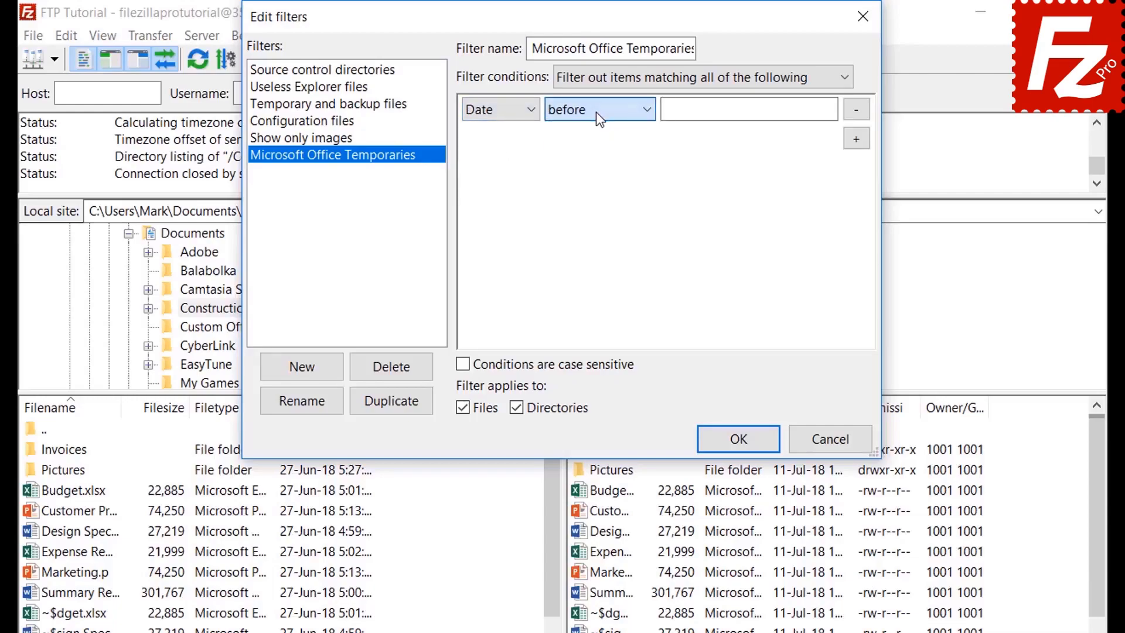
Step: Set the filter condition to Filename begins with
left_click(491, 113)
left_click(491, 131)
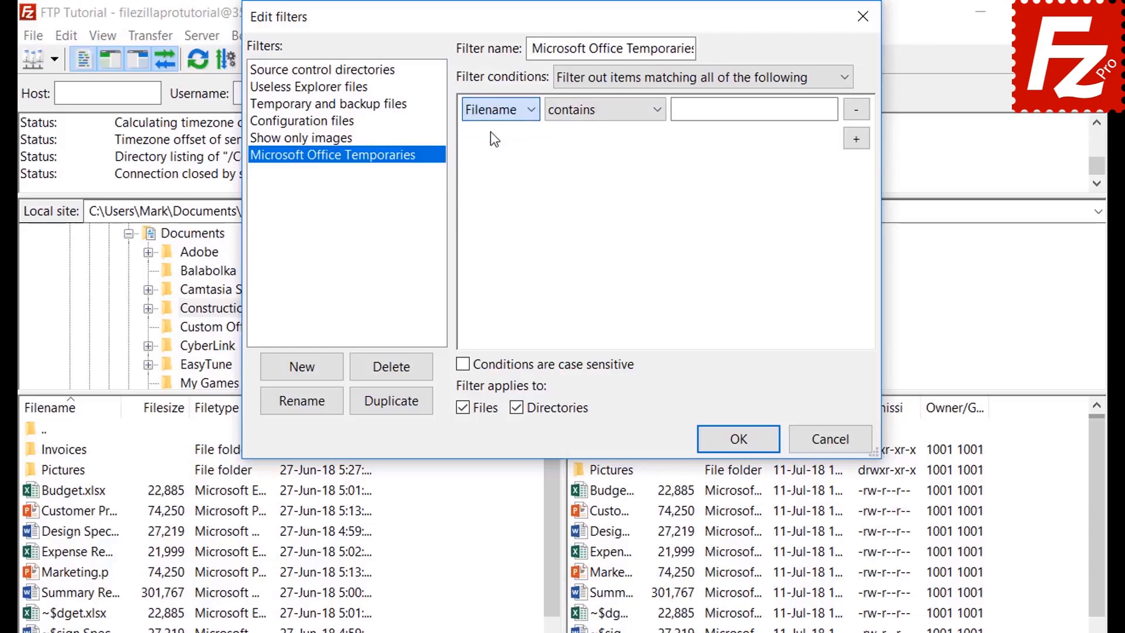
left_click(586, 115)
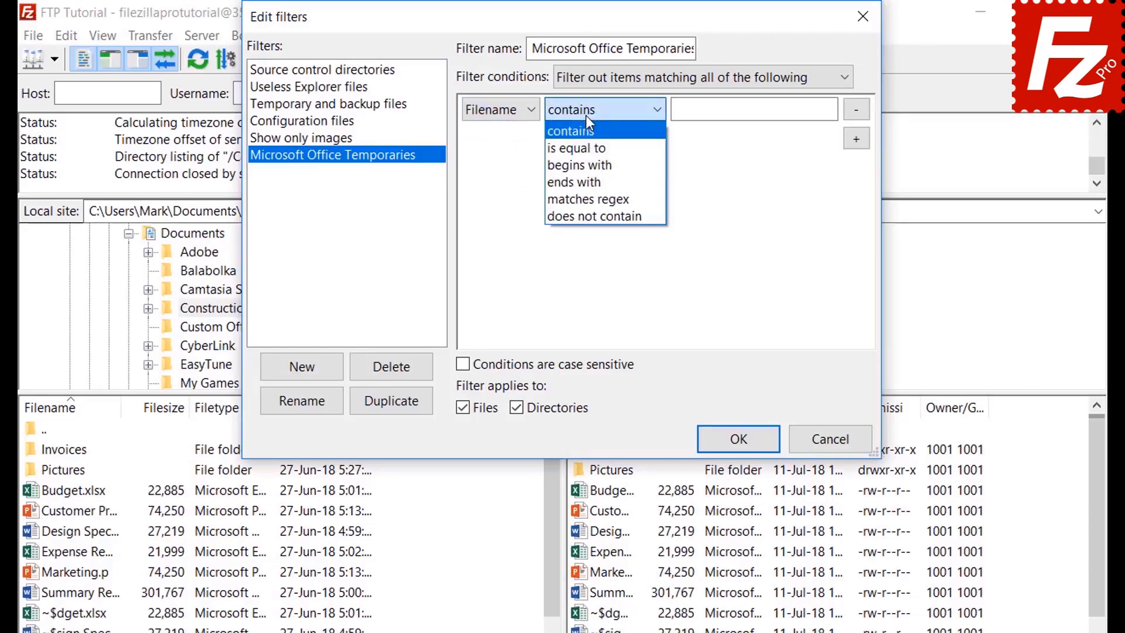
left_click(589, 165)
Step: Enter '~$' as the filename prefix, exclude directories, and save the filter
left_click(699, 115)
type("~$")
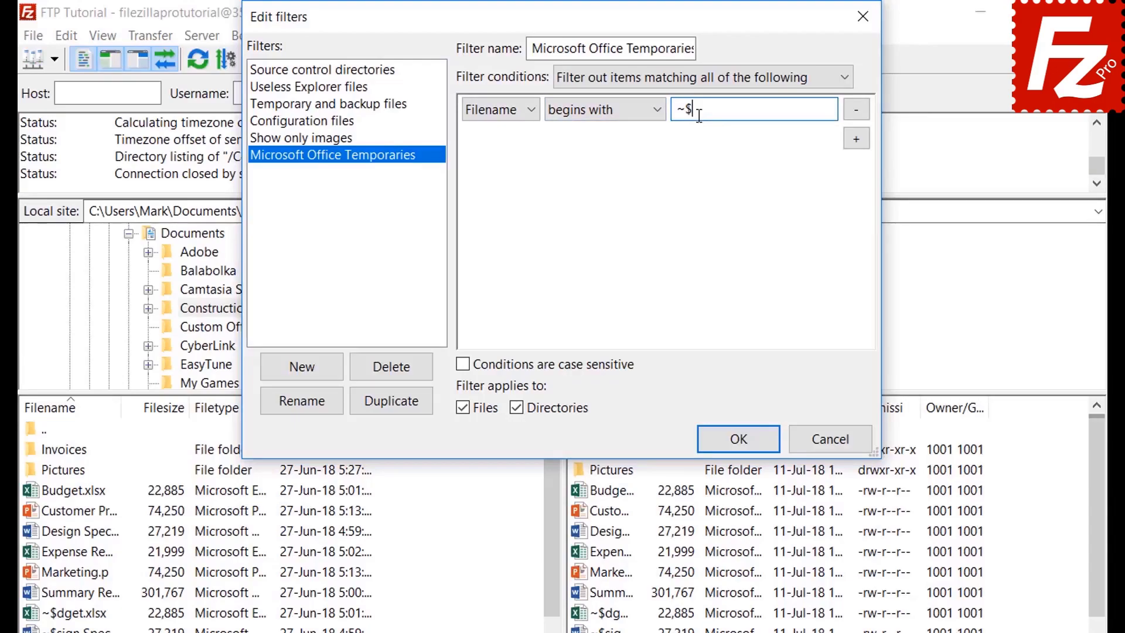
left_click(520, 406)
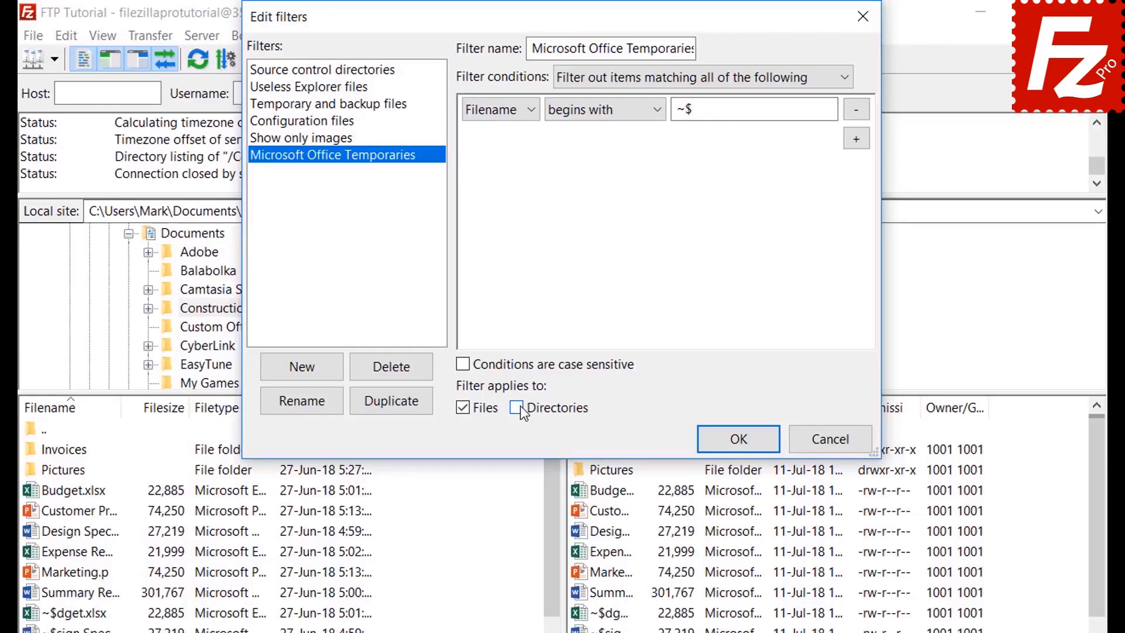
left_click(737, 441)
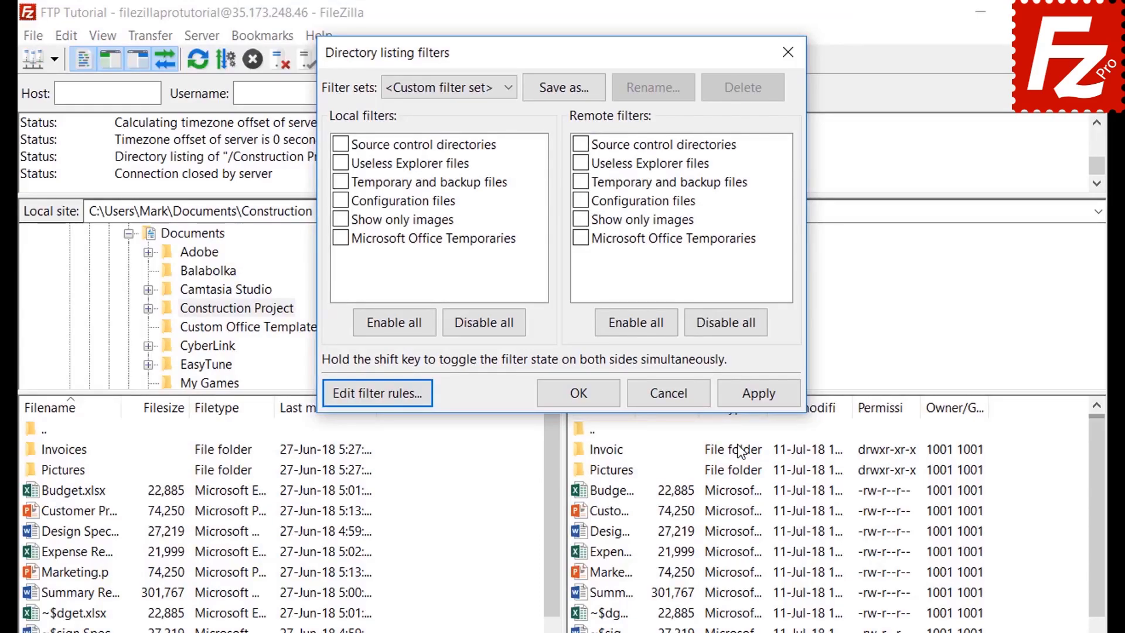
Step: Apply Microsoft Office Temporaries to remote files only, leaving the local list unfiltered
left_click(341, 238)
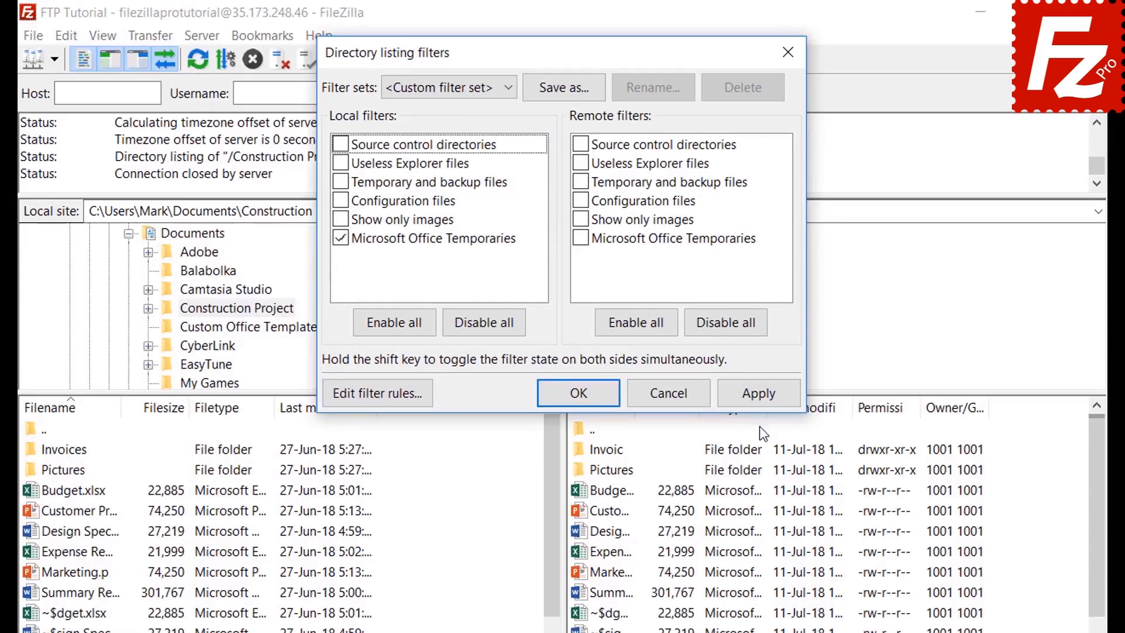
left_click(760, 394)
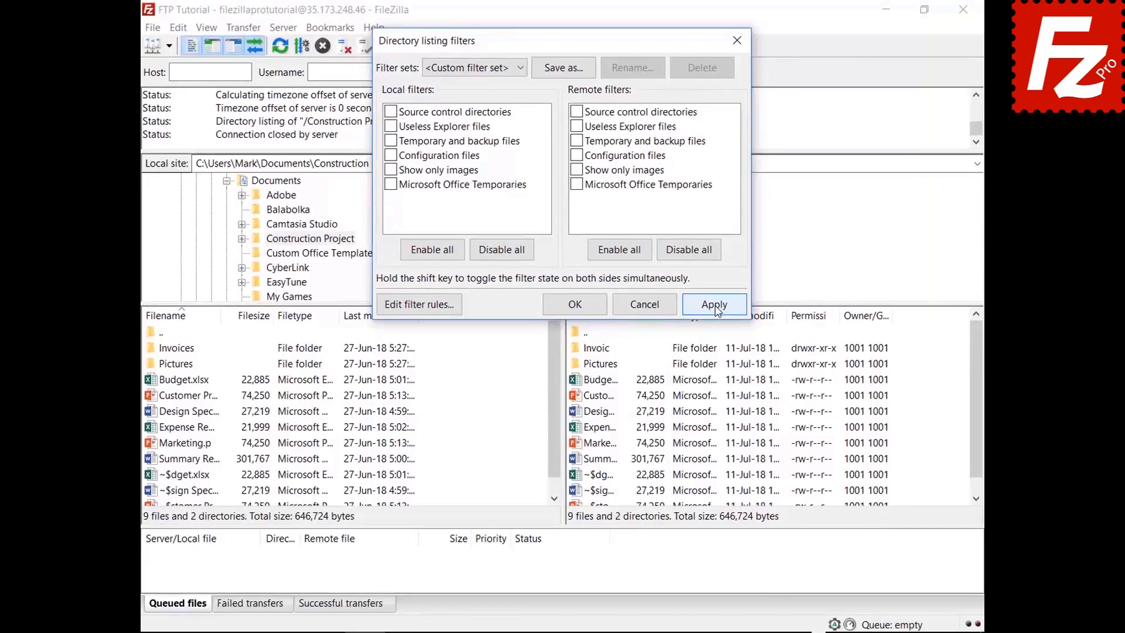
left_click(756, 388)
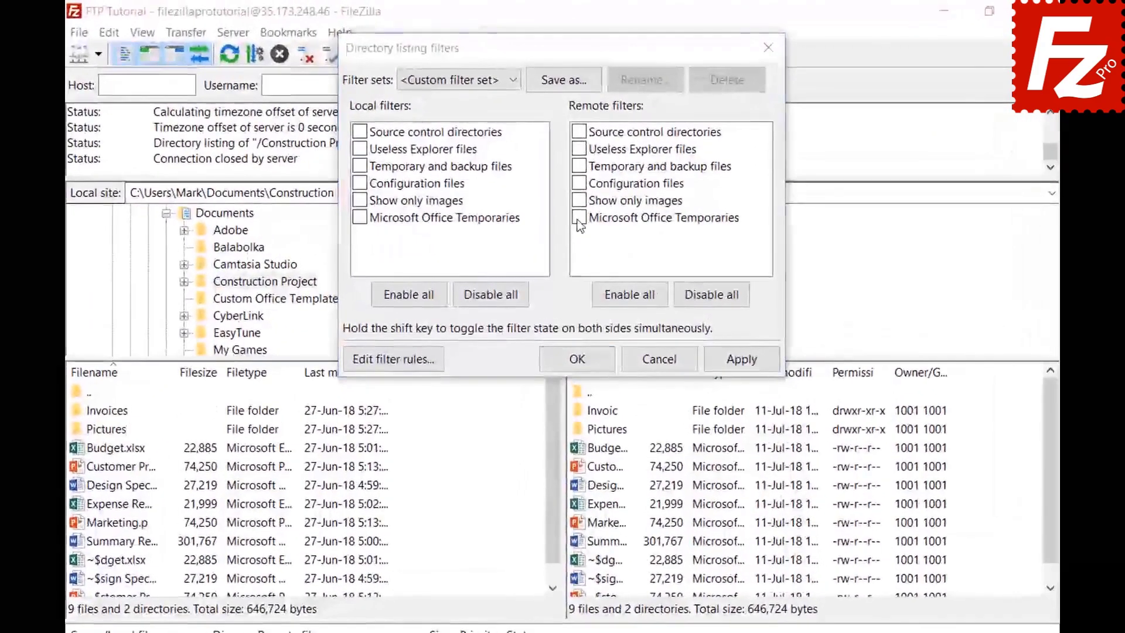
left_click(575, 188)
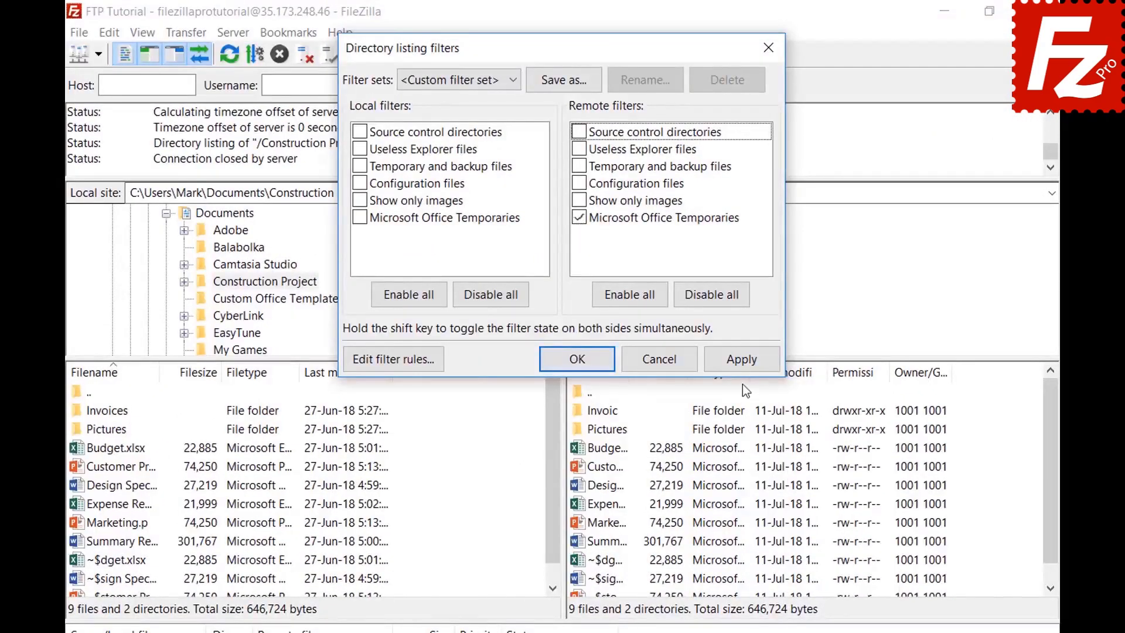
left_click(740, 359)
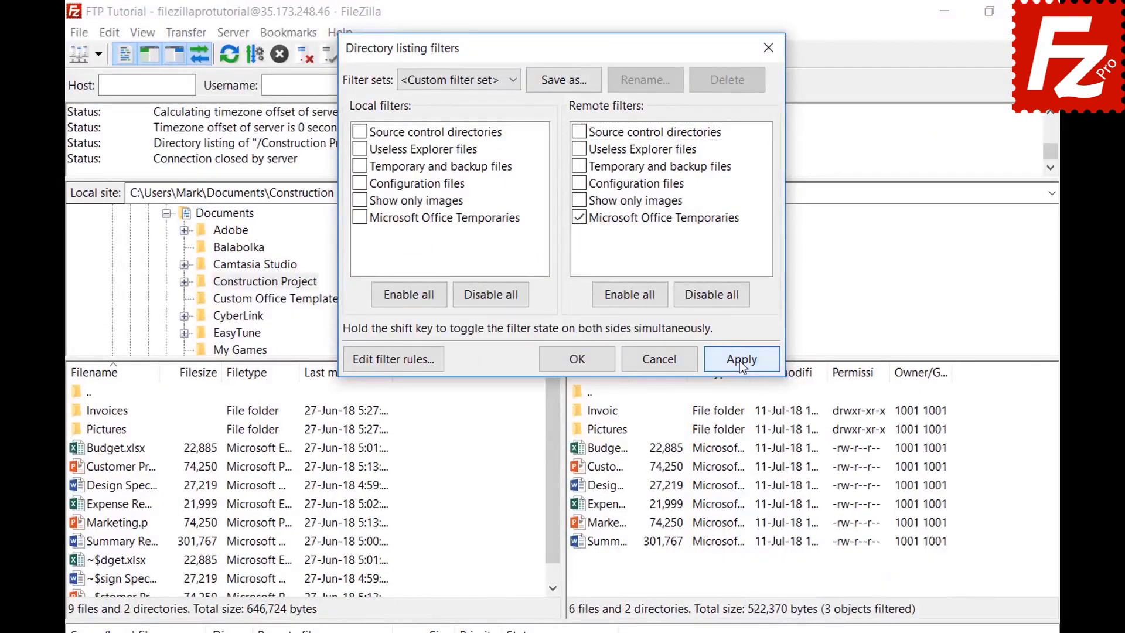
left_click(564, 82)
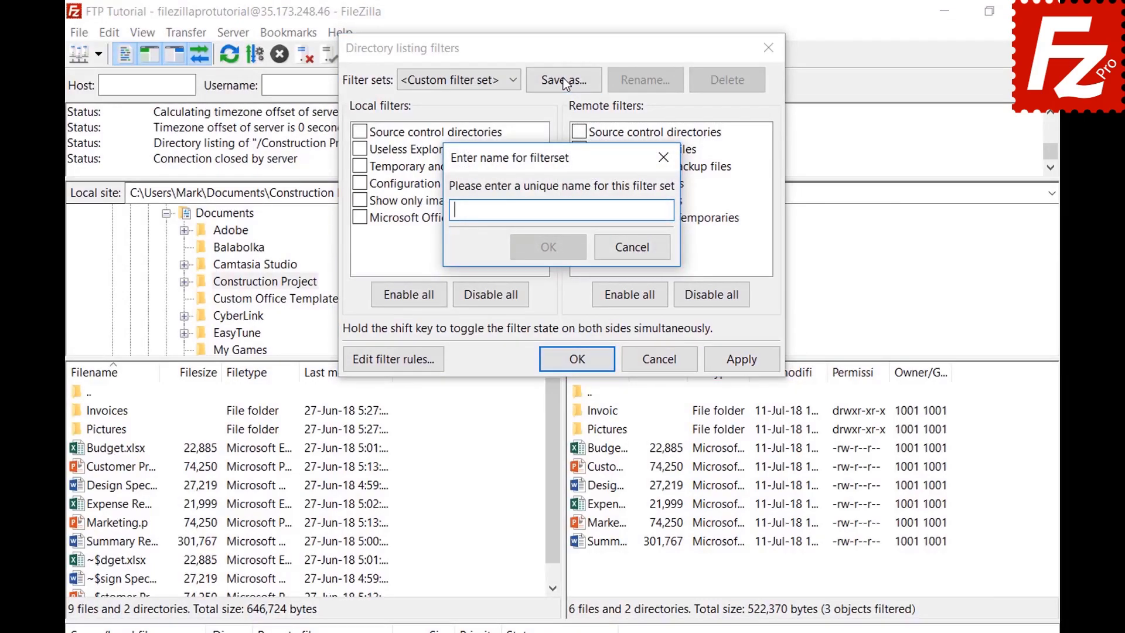
Step: Name the filter set 'Project' and close Directory listing filters
type("Project")
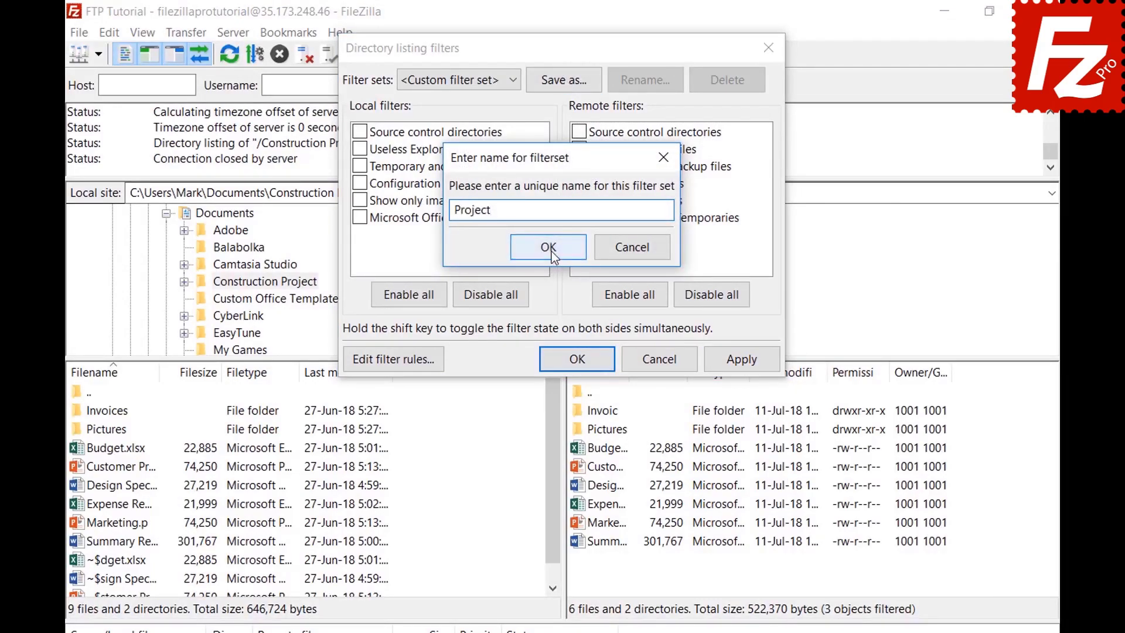
left_click(549, 247)
left_click(580, 358)
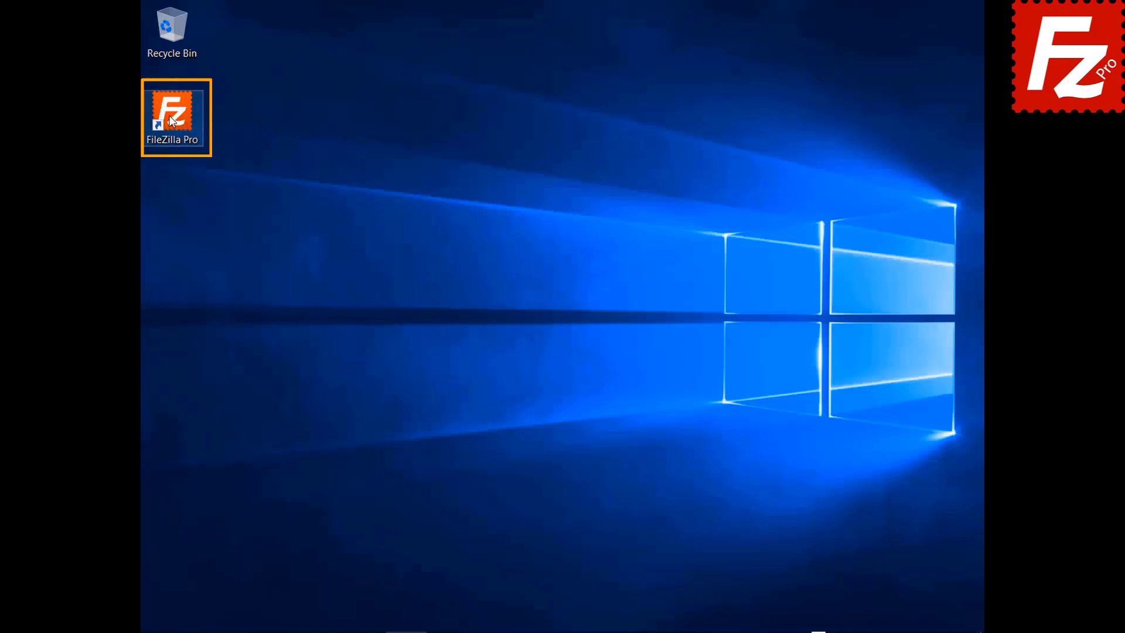
double_click(171, 121)
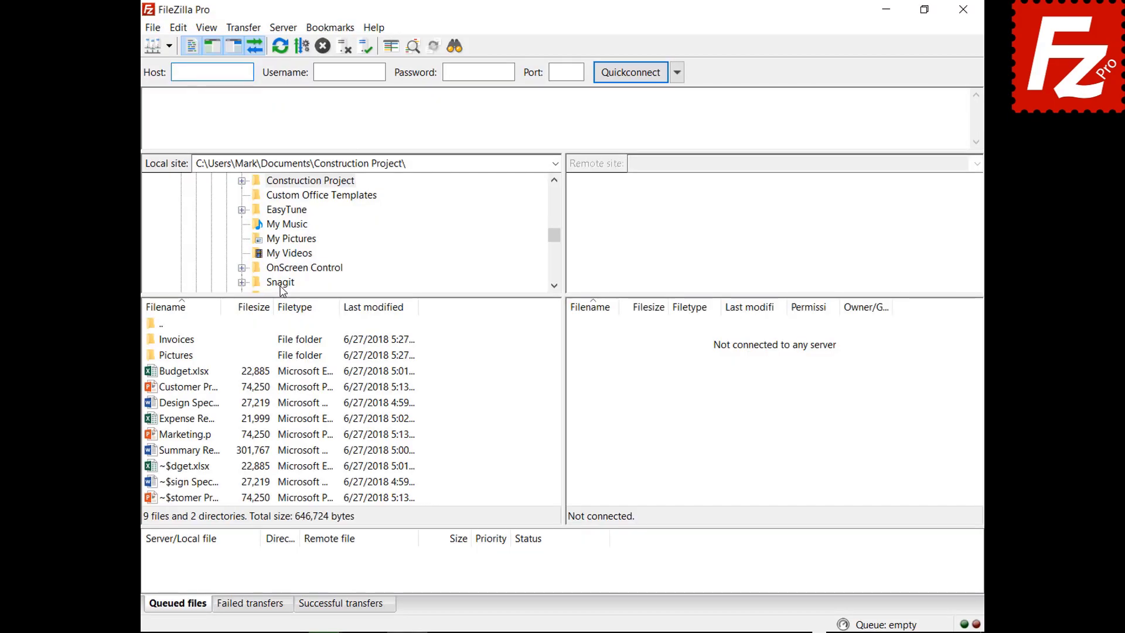
Step: Connect to the saved FTP connection site and open a second, unconnected tab
left_click(168, 46)
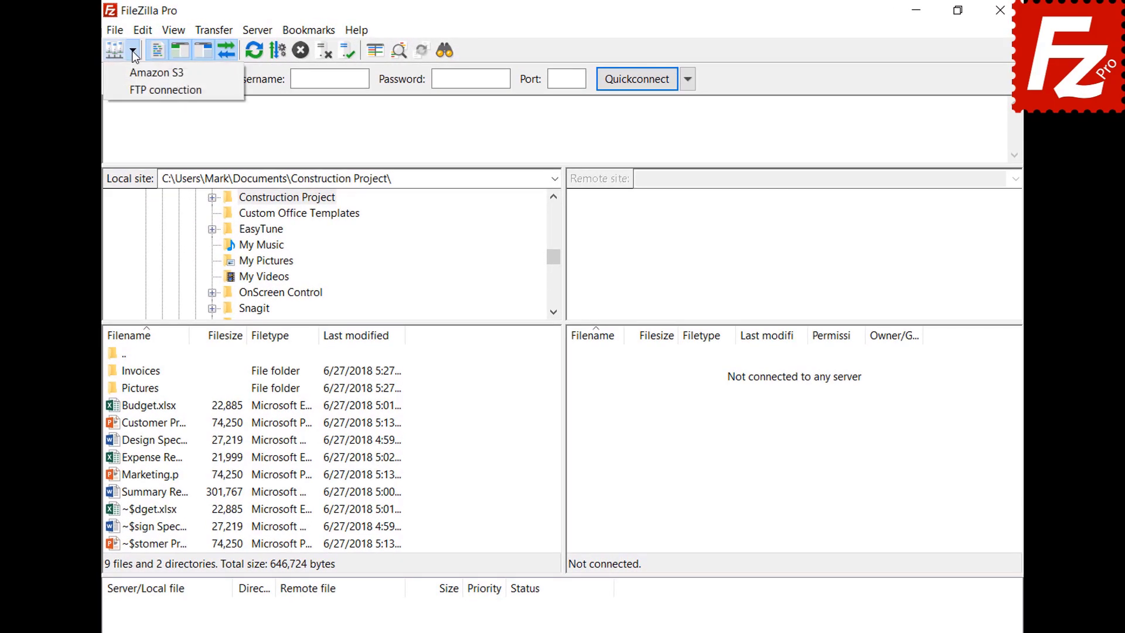
left_click(141, 87)
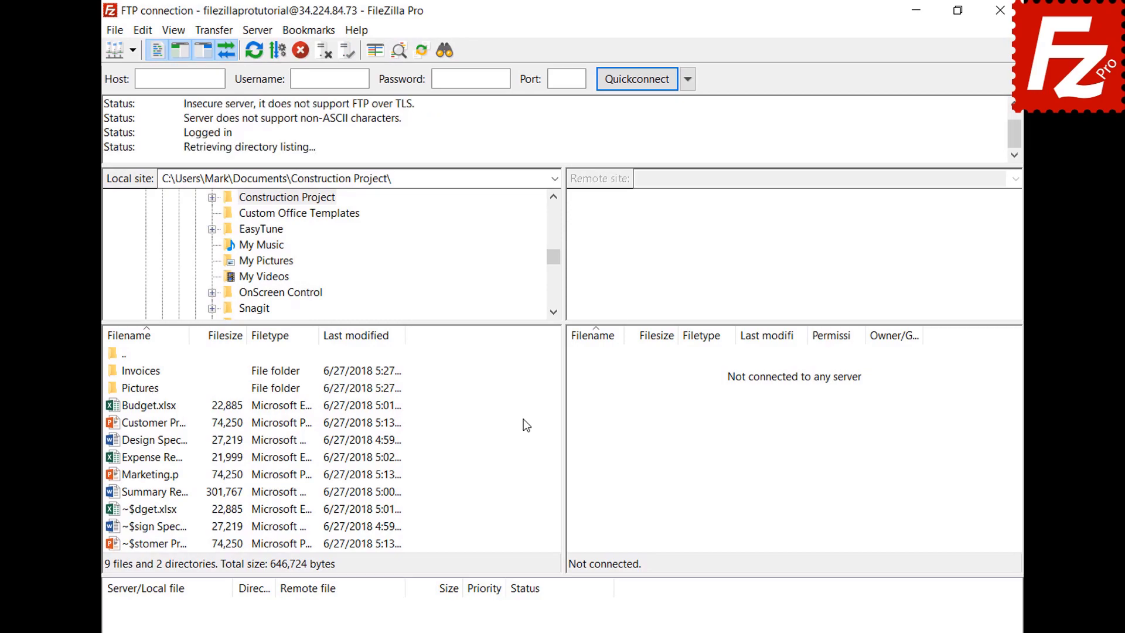
left_click(115, 30)
left_click(125, 83)
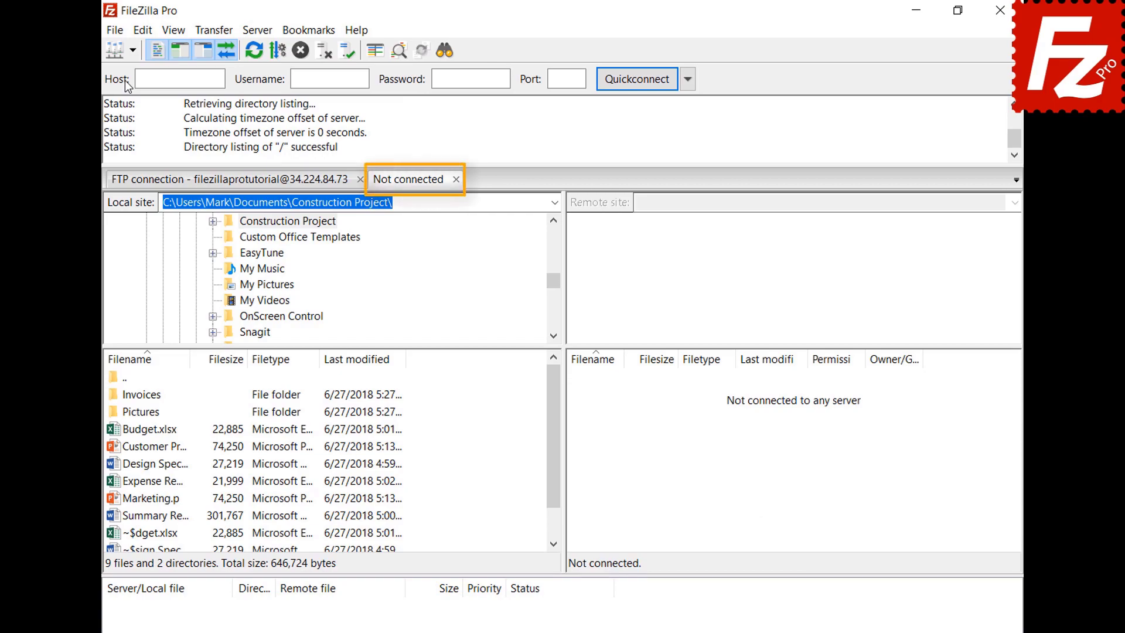
left_click(271, 186)
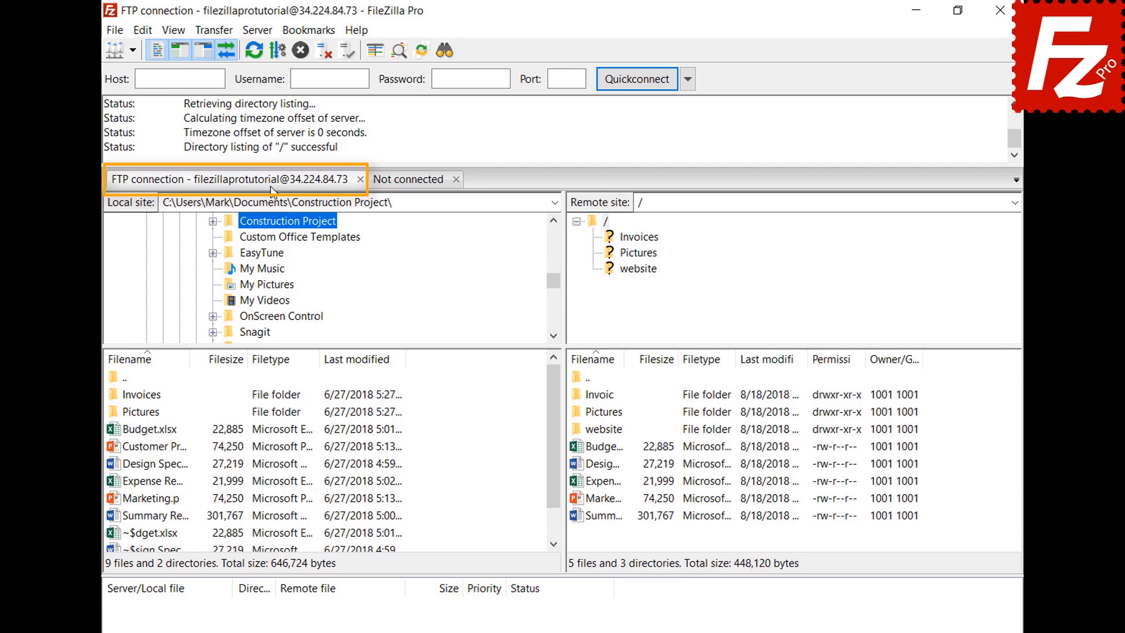
left_click(412, 184)
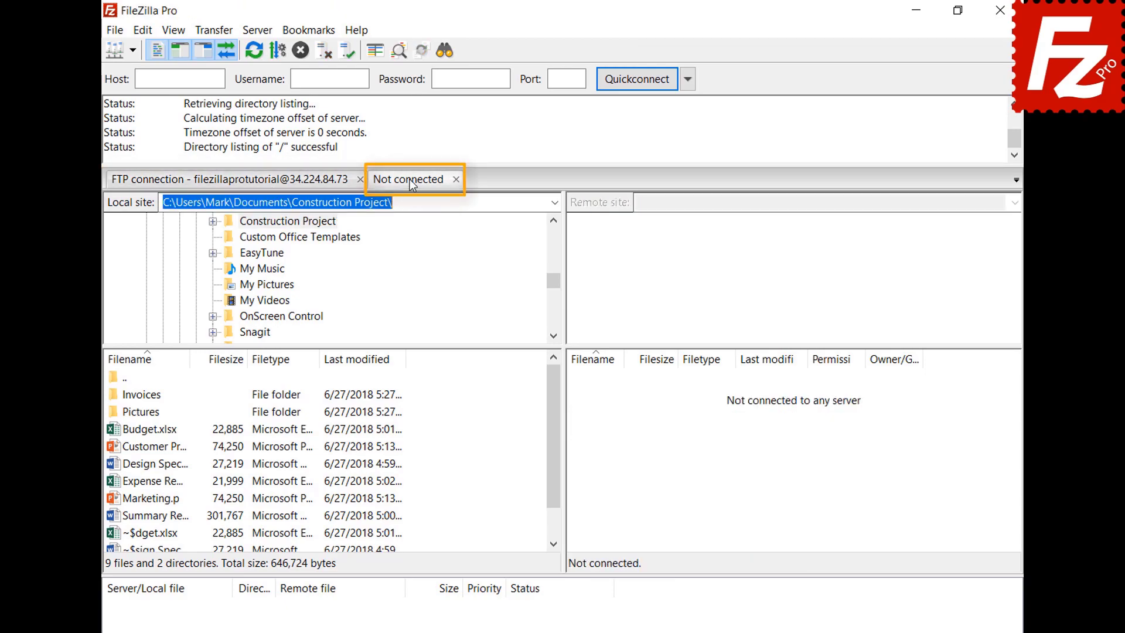
Step: Connect the new tab to Amazon S3 and switch between both sessions
left_click(132, 52)
left_click(139, 71)
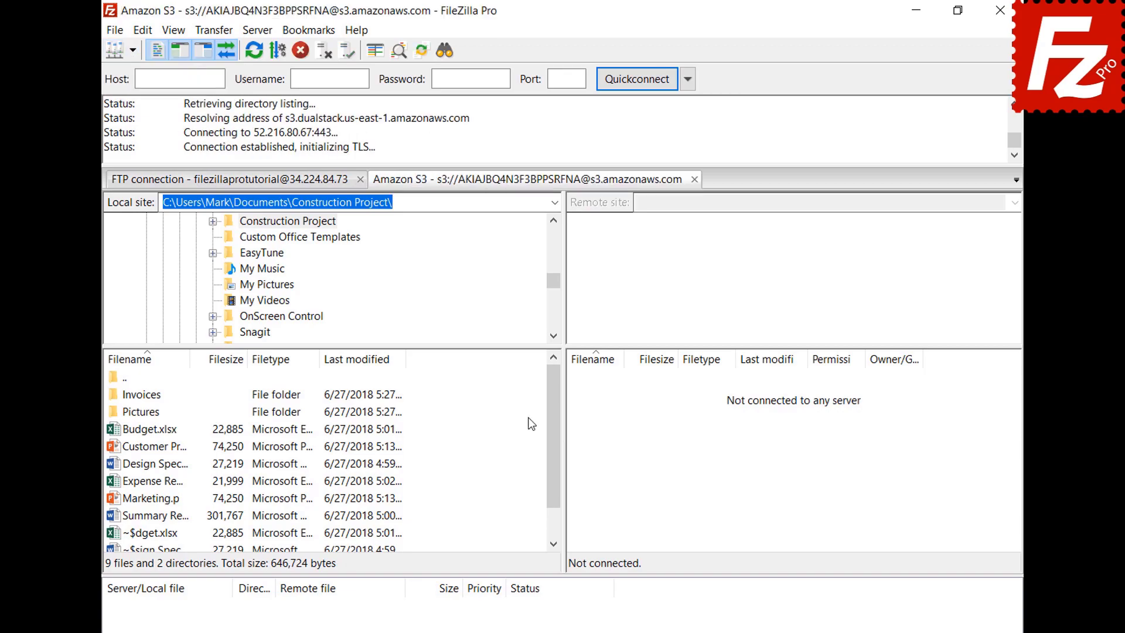
left_click(284, 185)
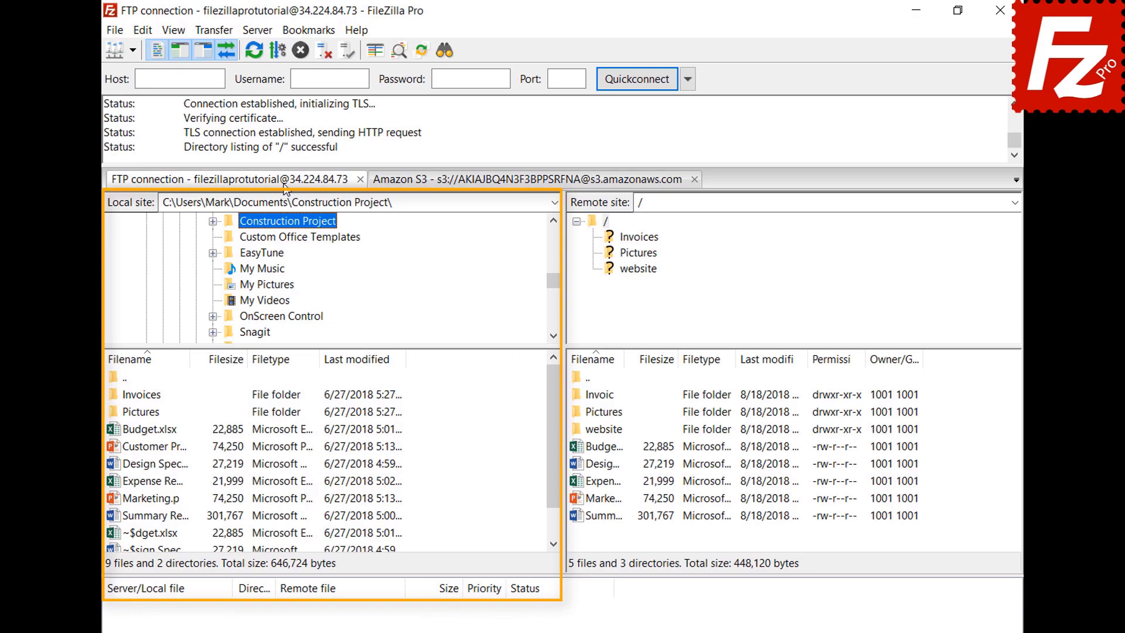
left_click(490, 185)
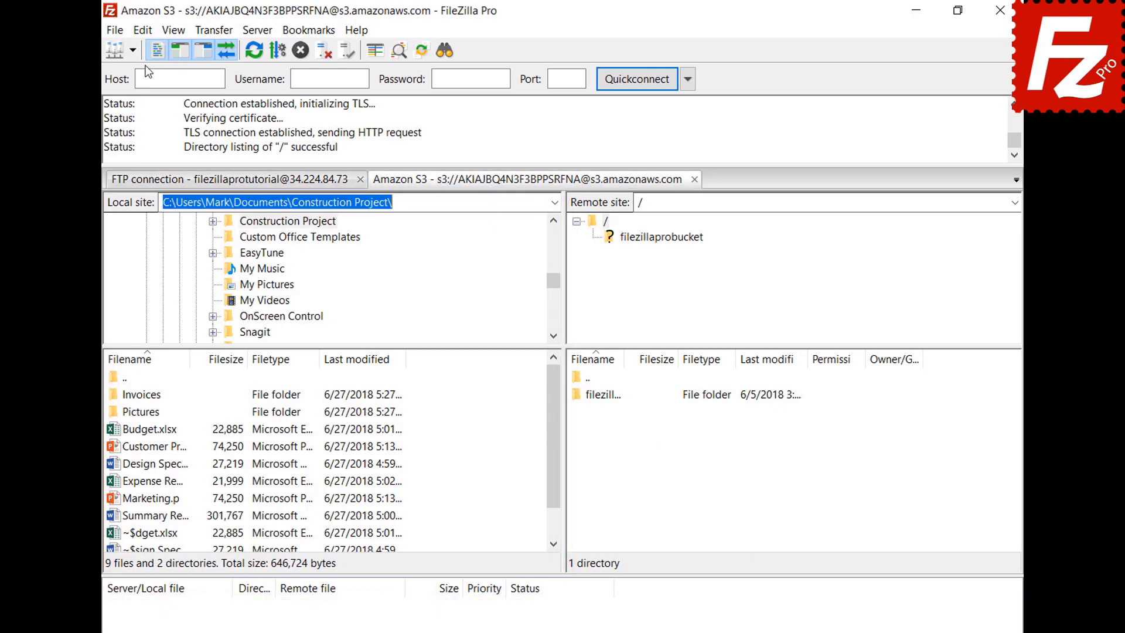
left_click(144, 30)
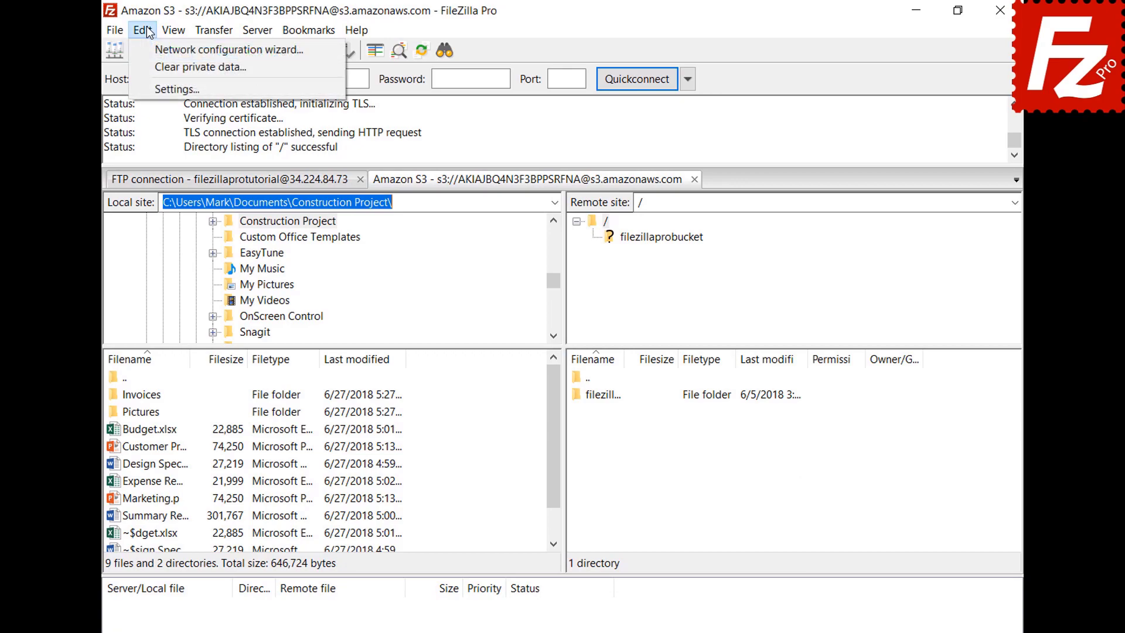
Step: Set startup to restore tabs and reconnect, restart FileZilla Pro, and close the Amazon S3 tab
left_click(158, 88)
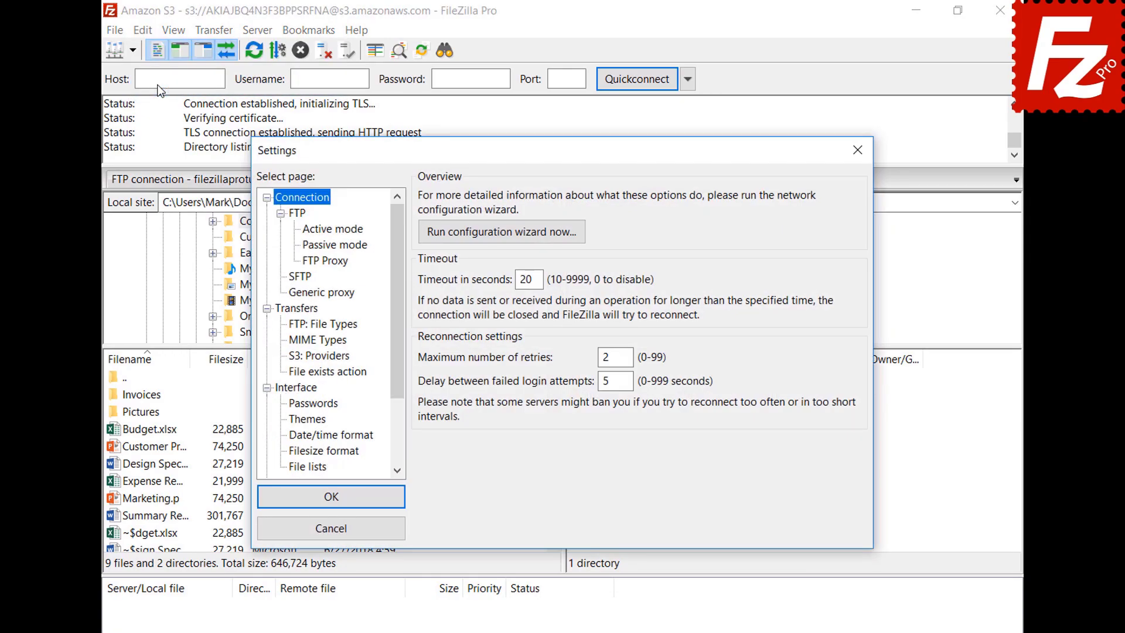
left_click(296, 388)
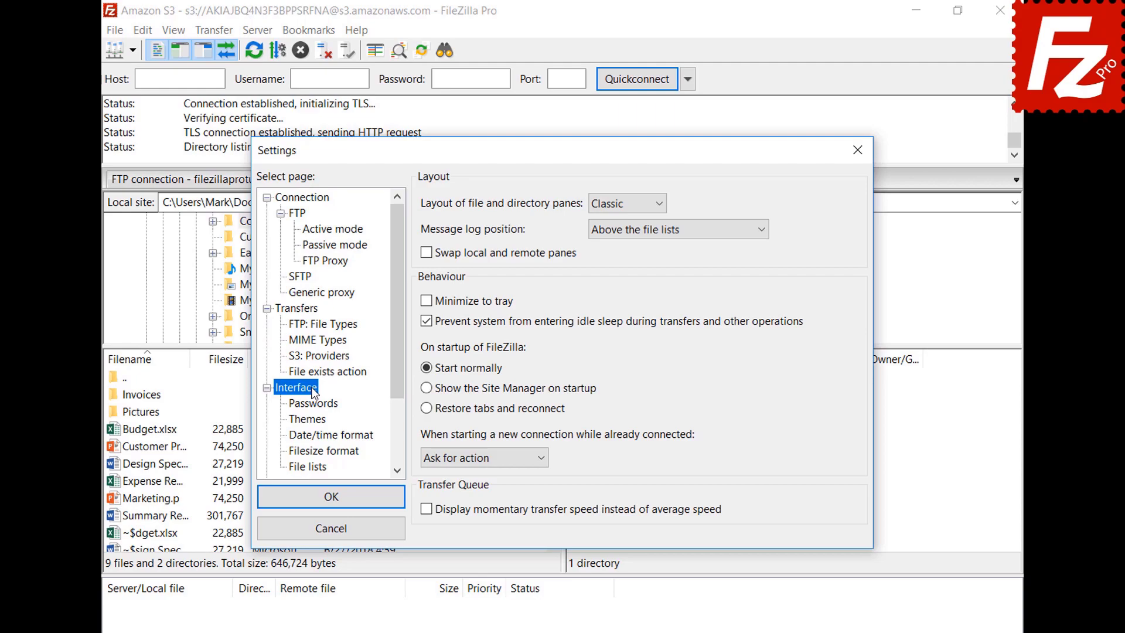
left_click(426, 408)
left_click(329, 499)
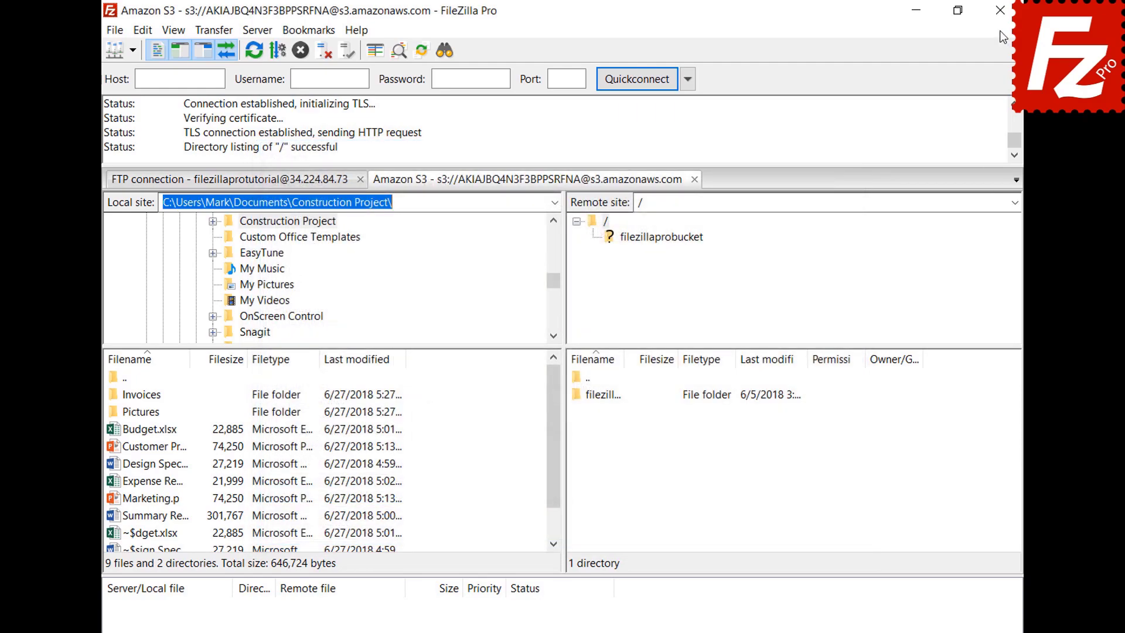
left_click(1000, 10)
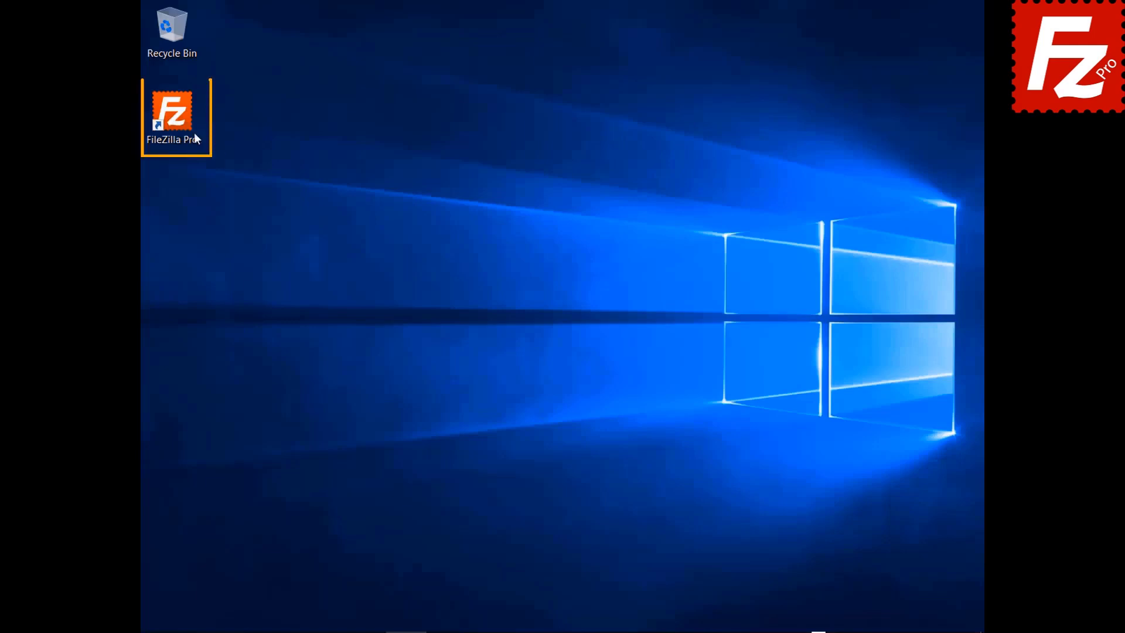
double_click(195, 139)
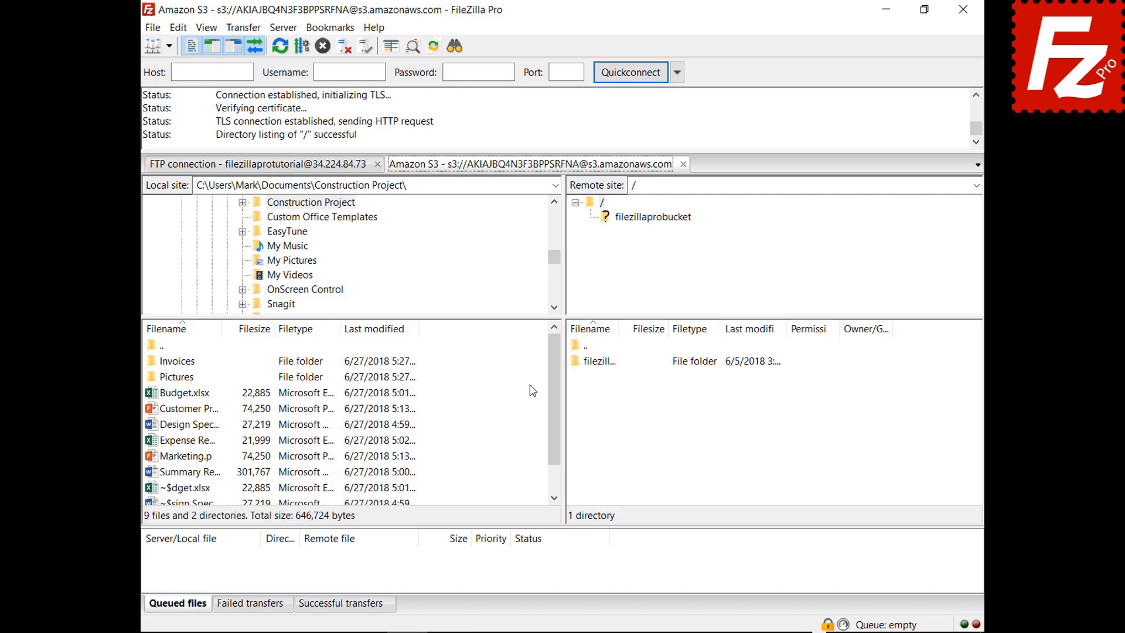
left_click(683, 164)
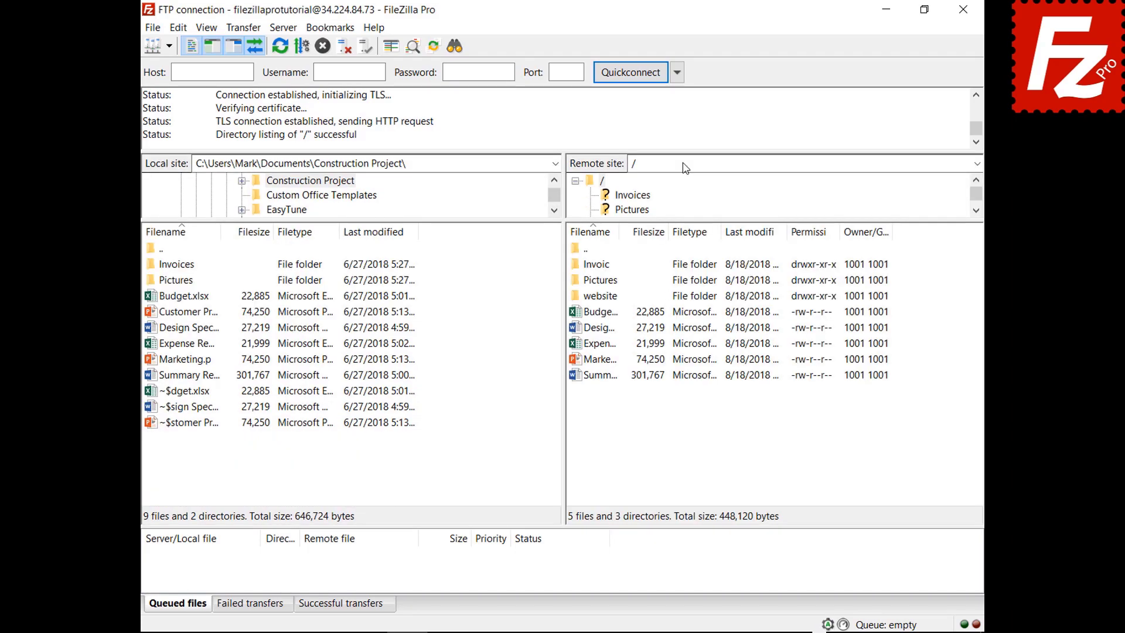
Step: Set new connections to open in a new tab when already connected
left_click(179, 28)
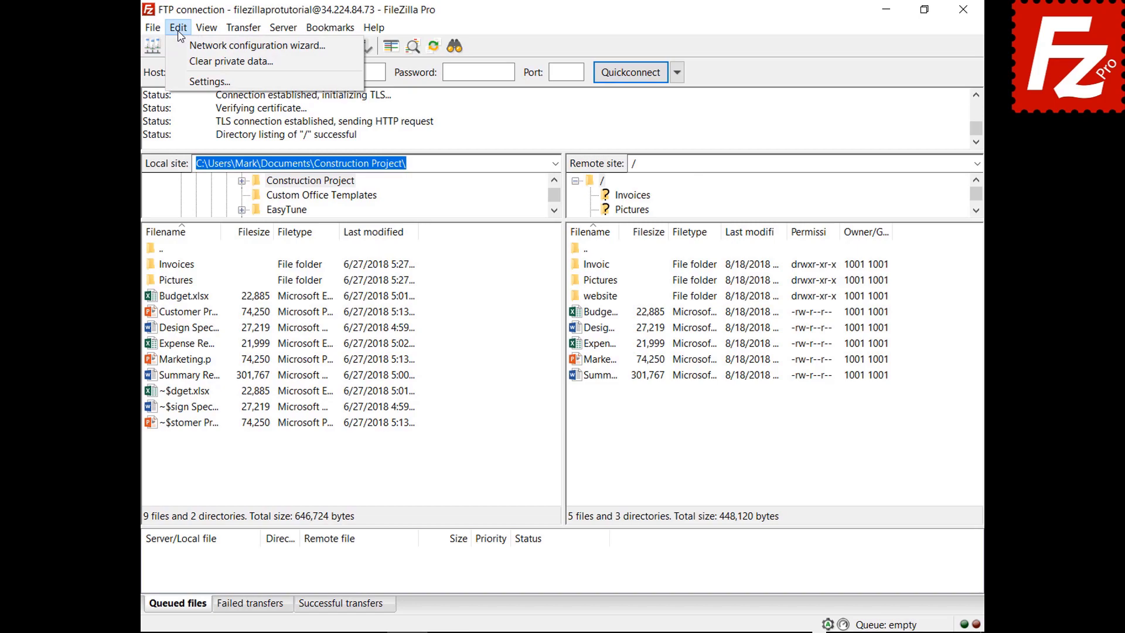
left_click(193, 82)
left_click(330, 356)
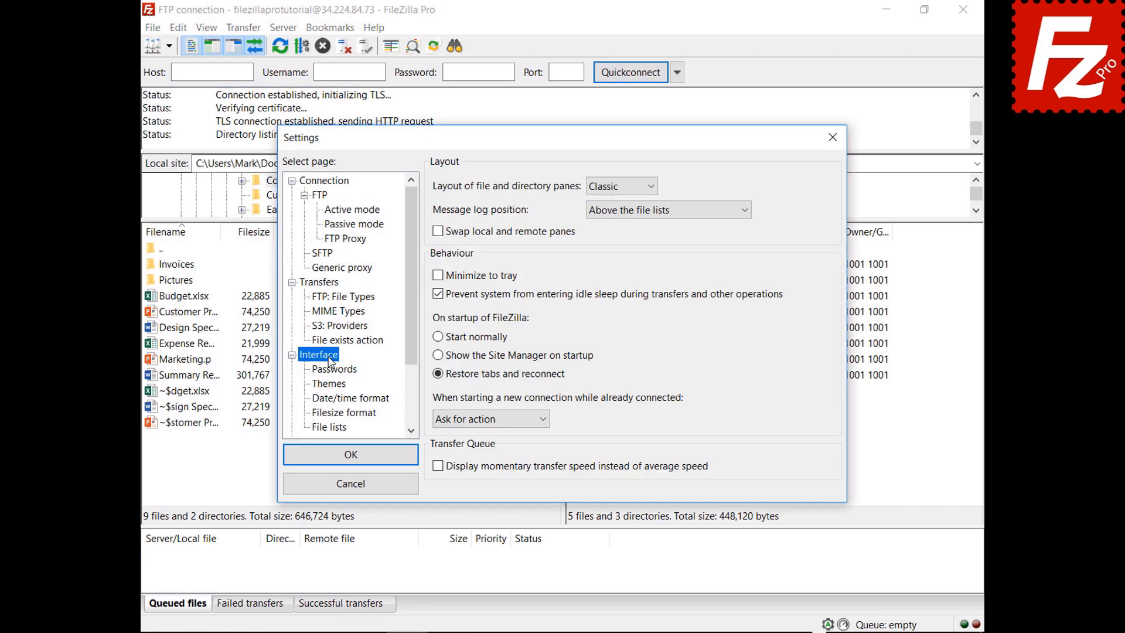
left_click(545, 420)
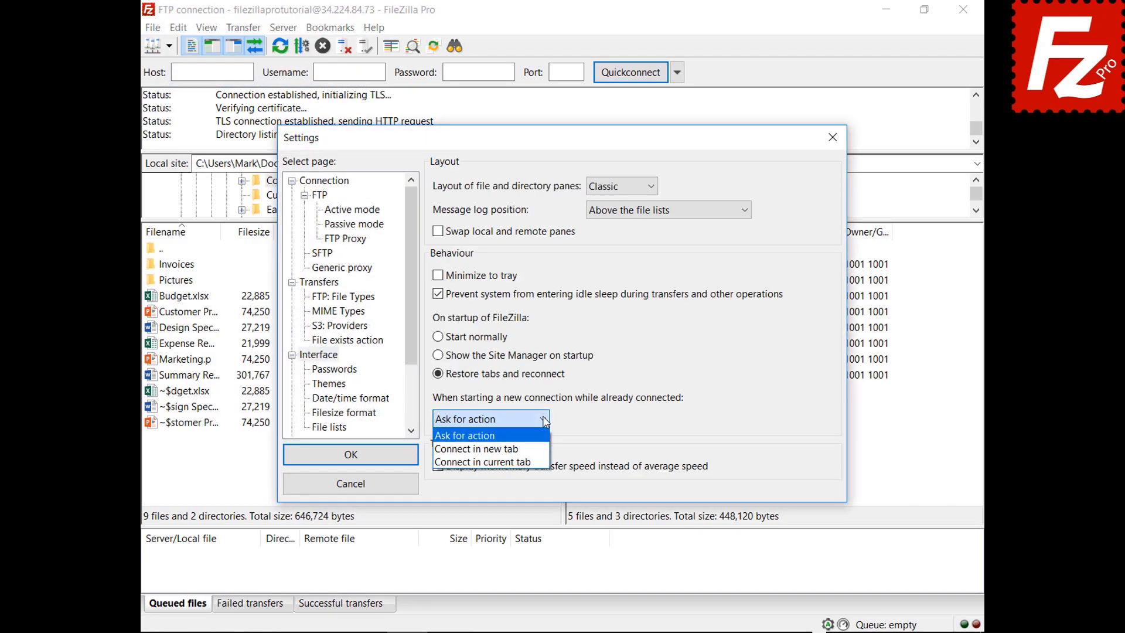
left_click(492, 449)
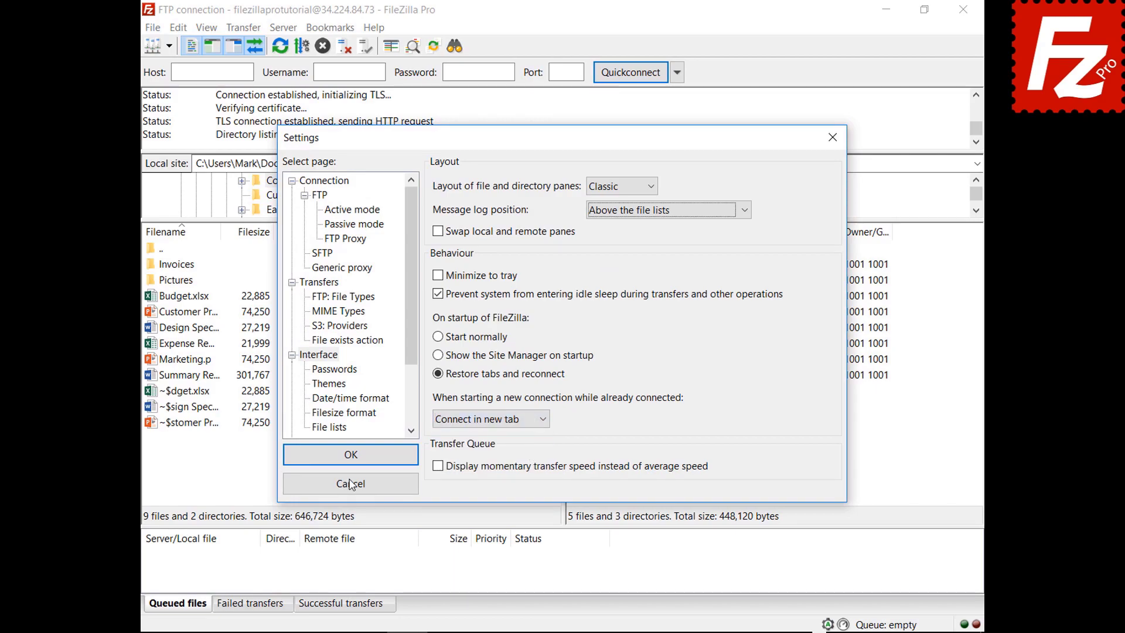
left_click(350, 455)
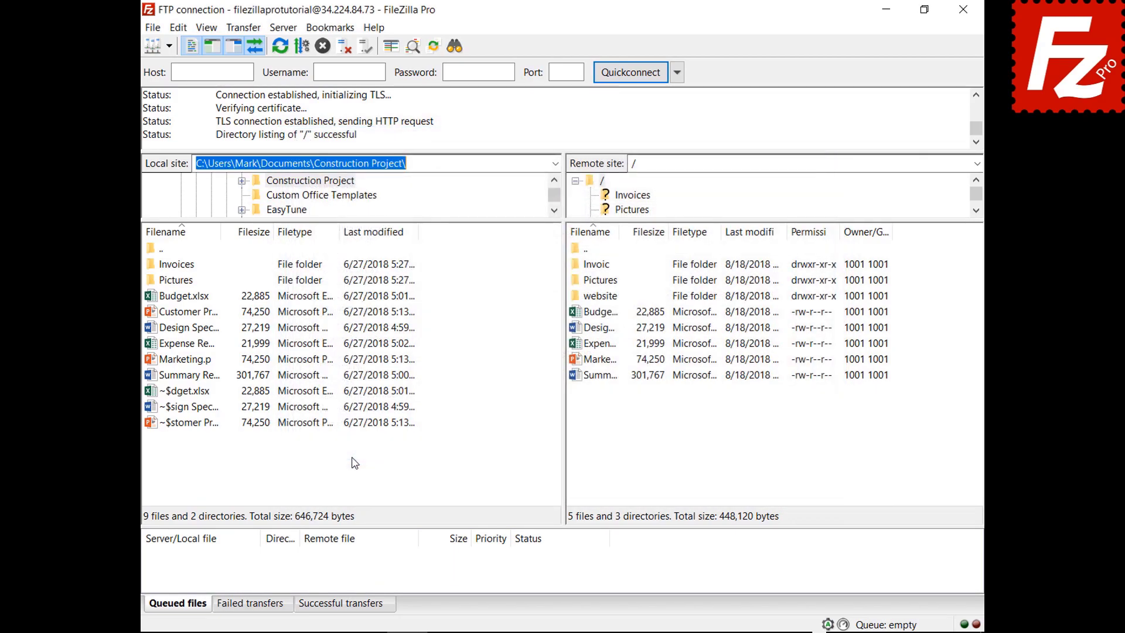
left_click(170, 48)
left_click(174, 68)
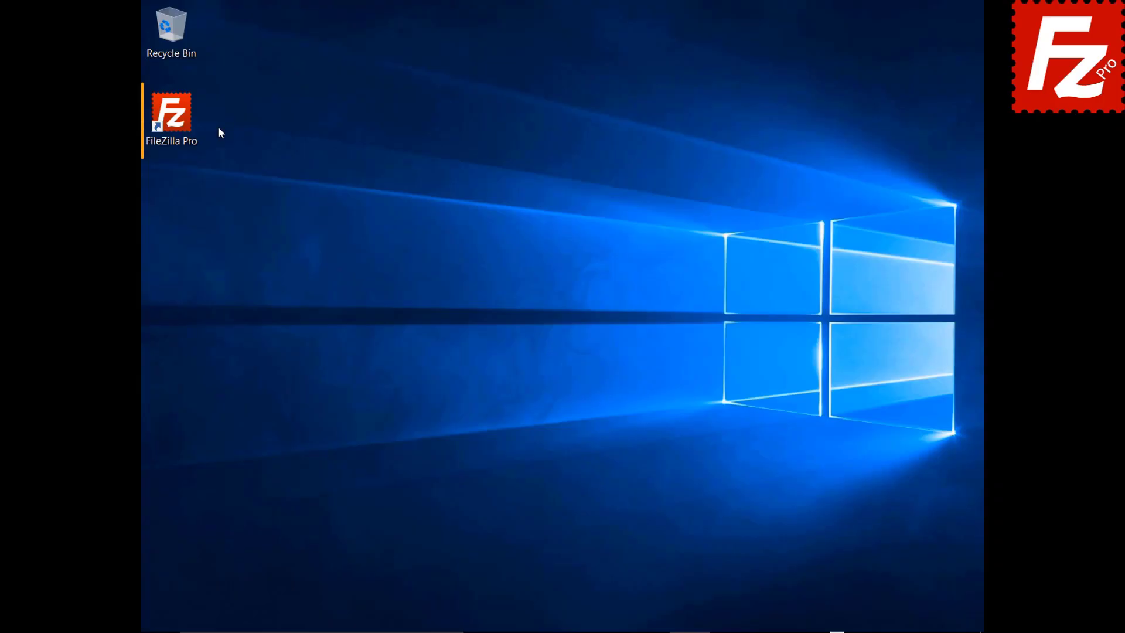
Step: Launch FileZilla Pro, connect to Amazon S3, and open README from filezillaprobucket for editing
double_click(176, 119)
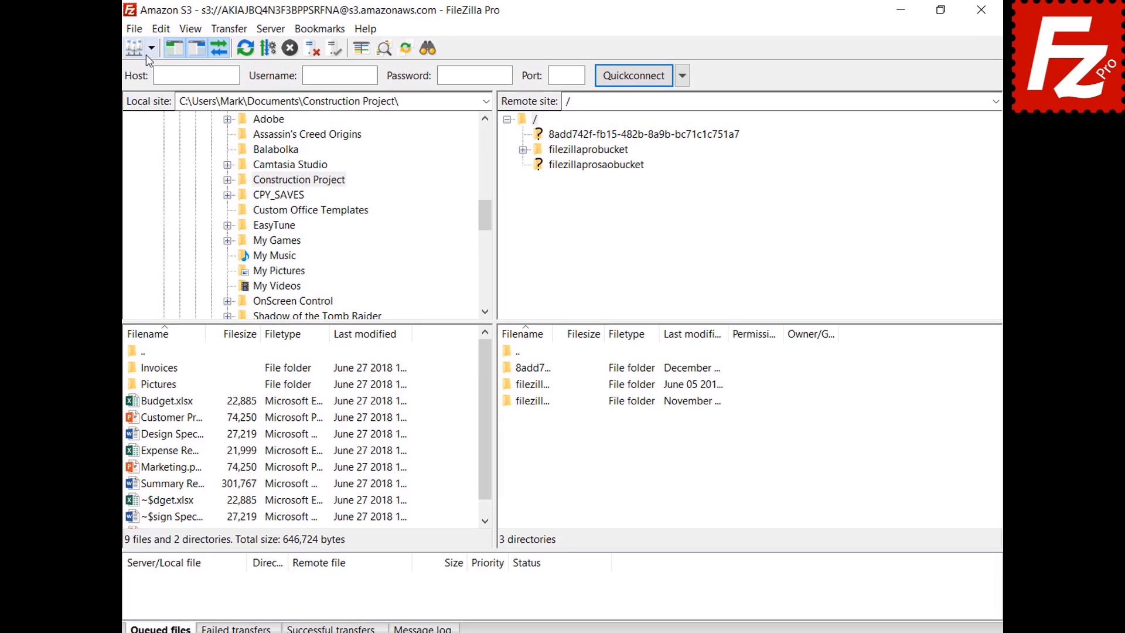
left_click(140, 69)
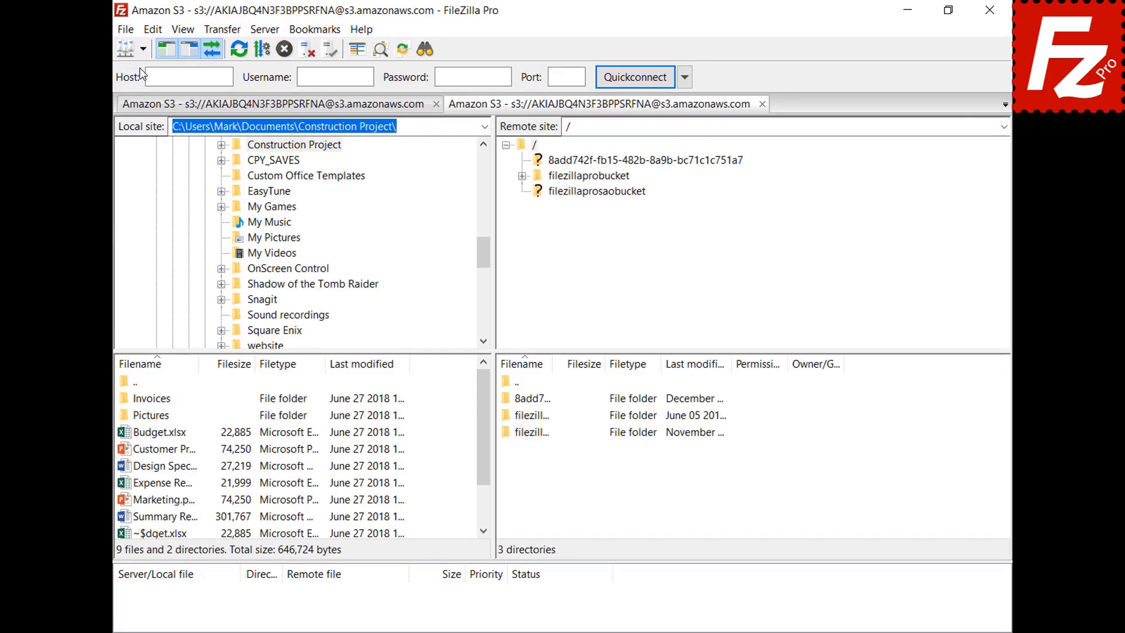
left_click(596, 178)
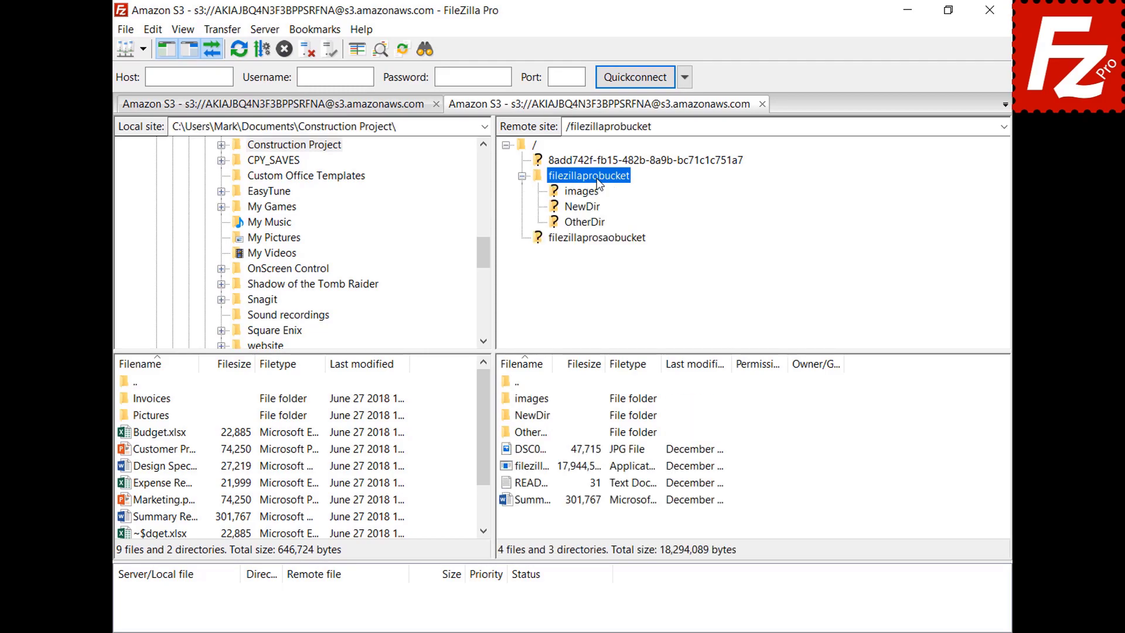
right_click(528, 486)
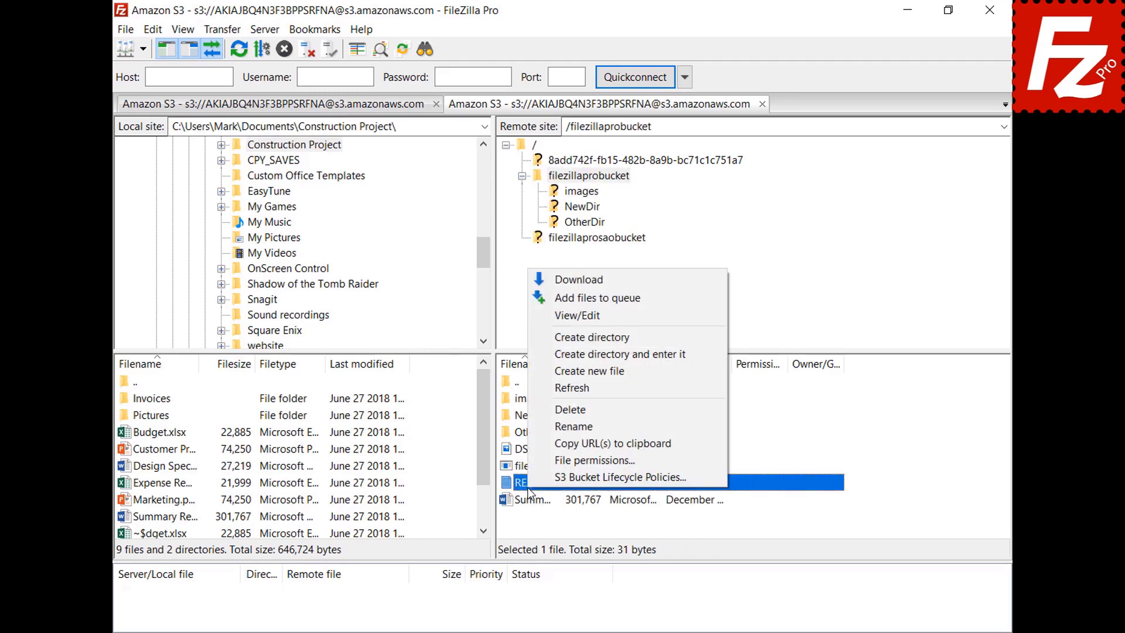
left_click(579, 316)
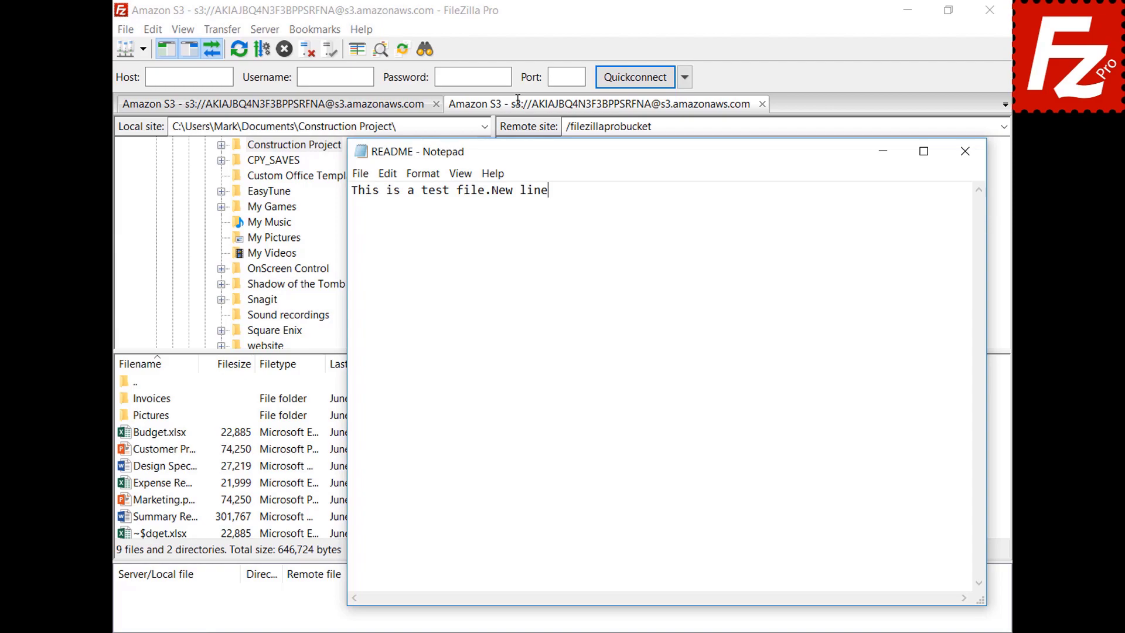
Step: Add a 'New line' line to README, save it, and upload it to the bucket
key("Return")
type("New line")
left_click(965, 155)
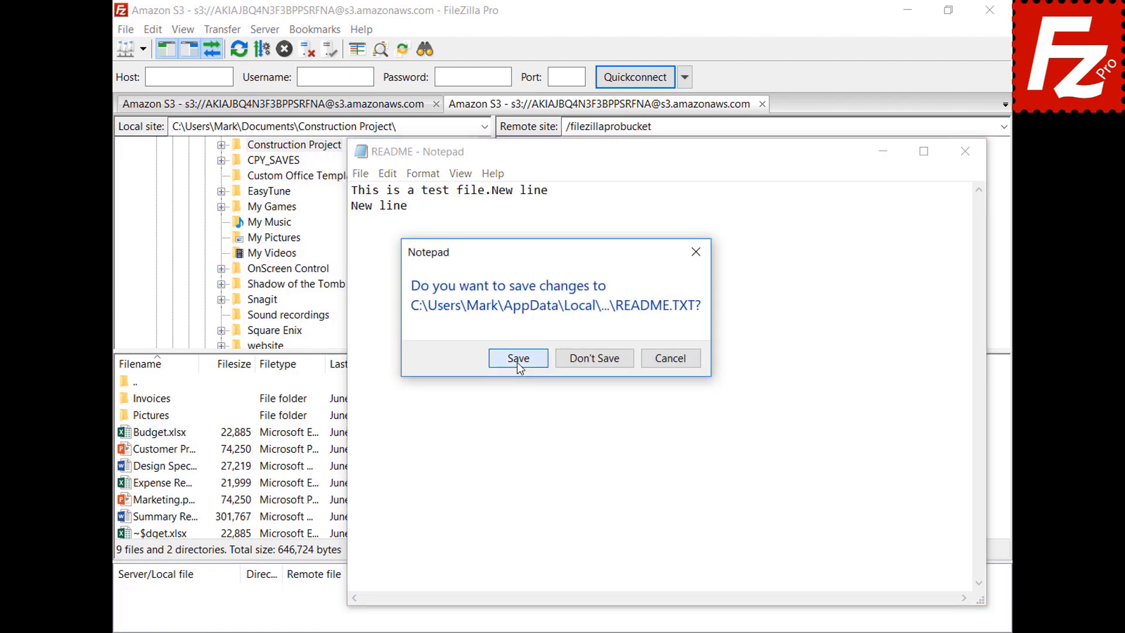
left_click(517, 362)
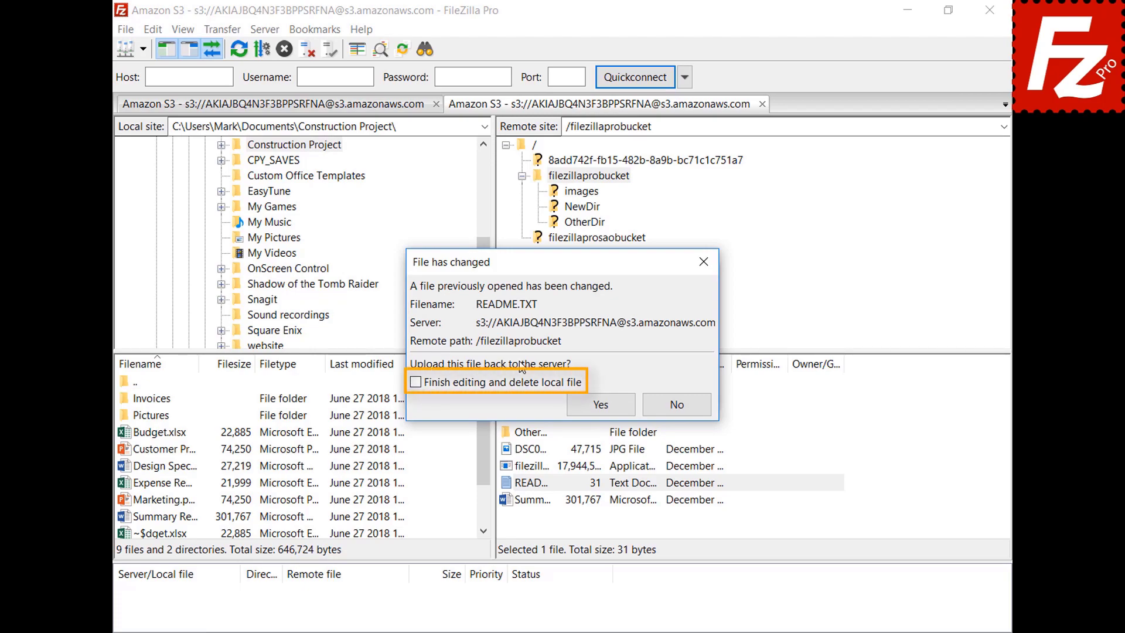
left_click(612, 410)
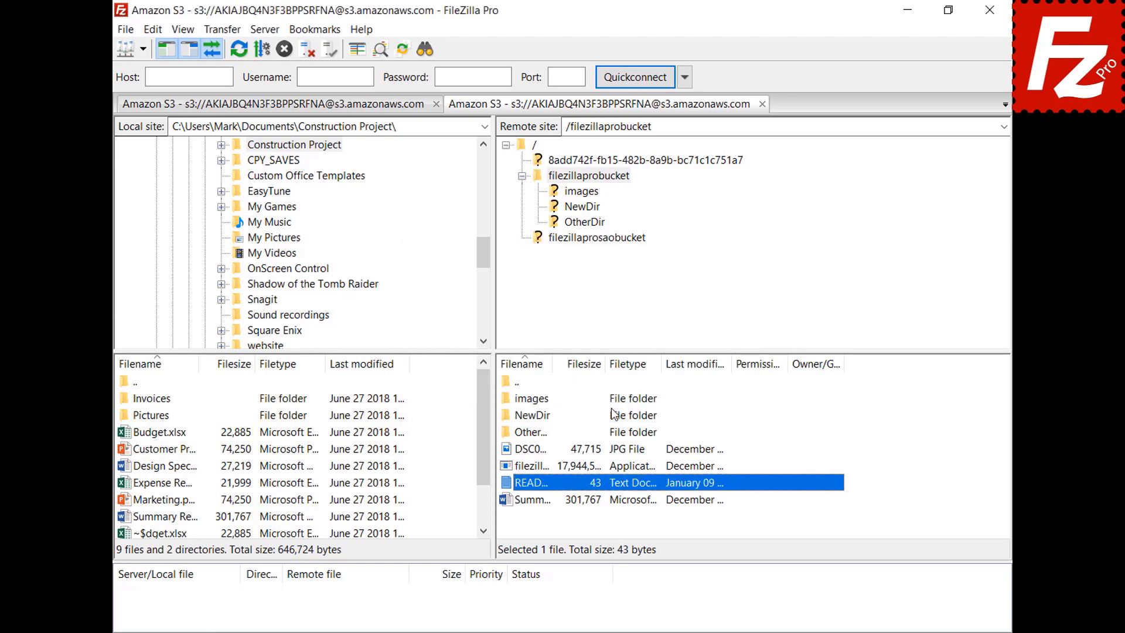
left_click(124, 29)
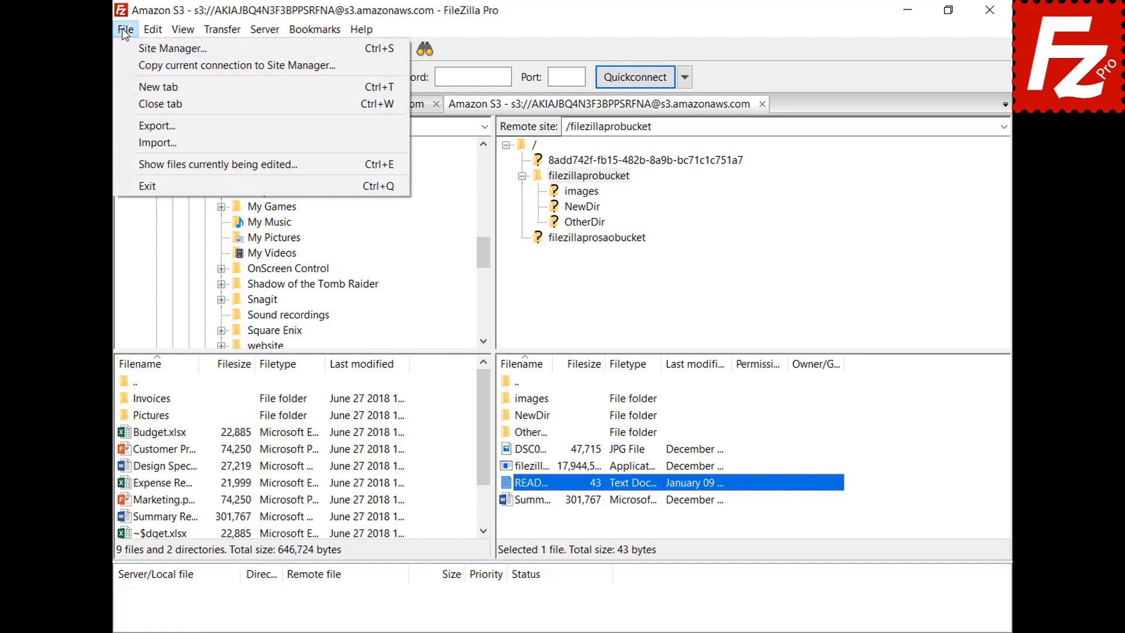
left_click(146, 161)
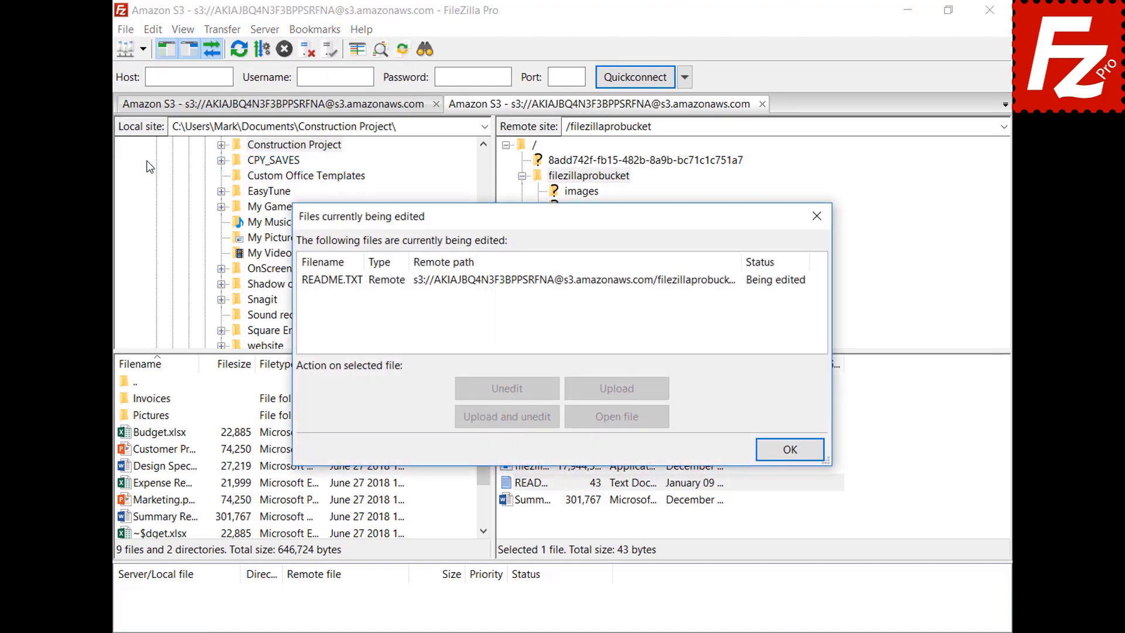
left_click(526, 284)
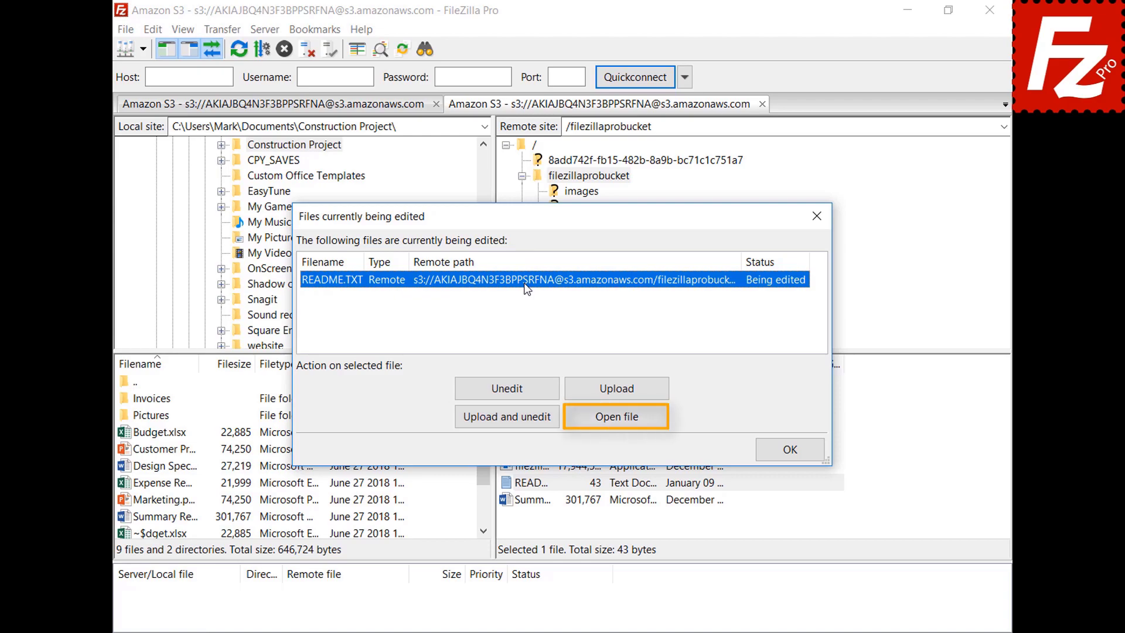
left_click(791, 450)
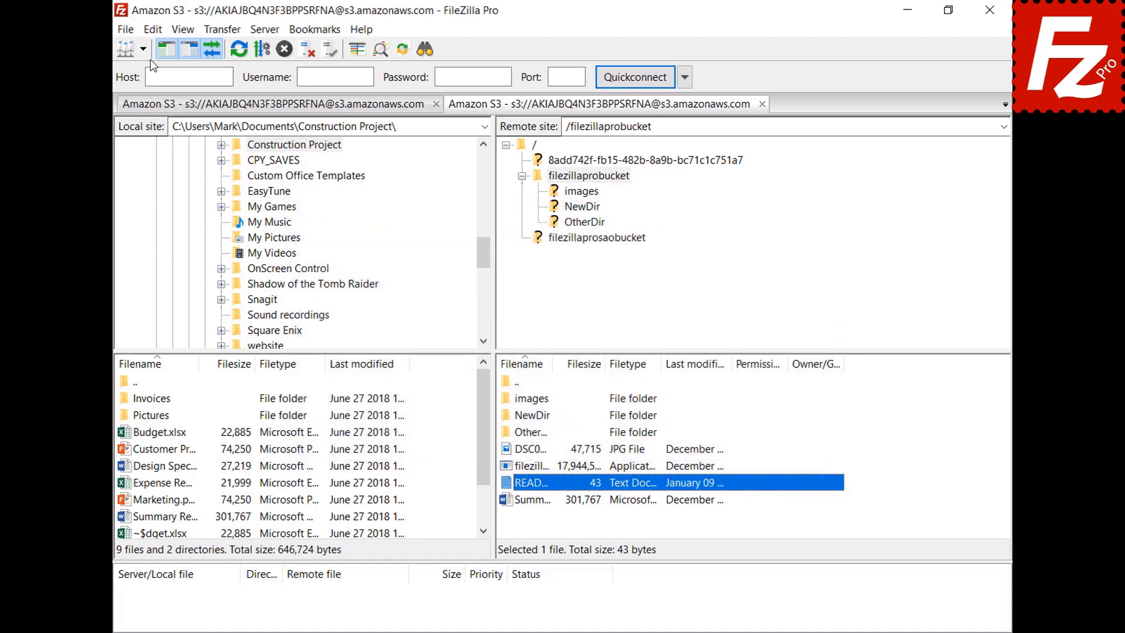
left_click(154, 33)
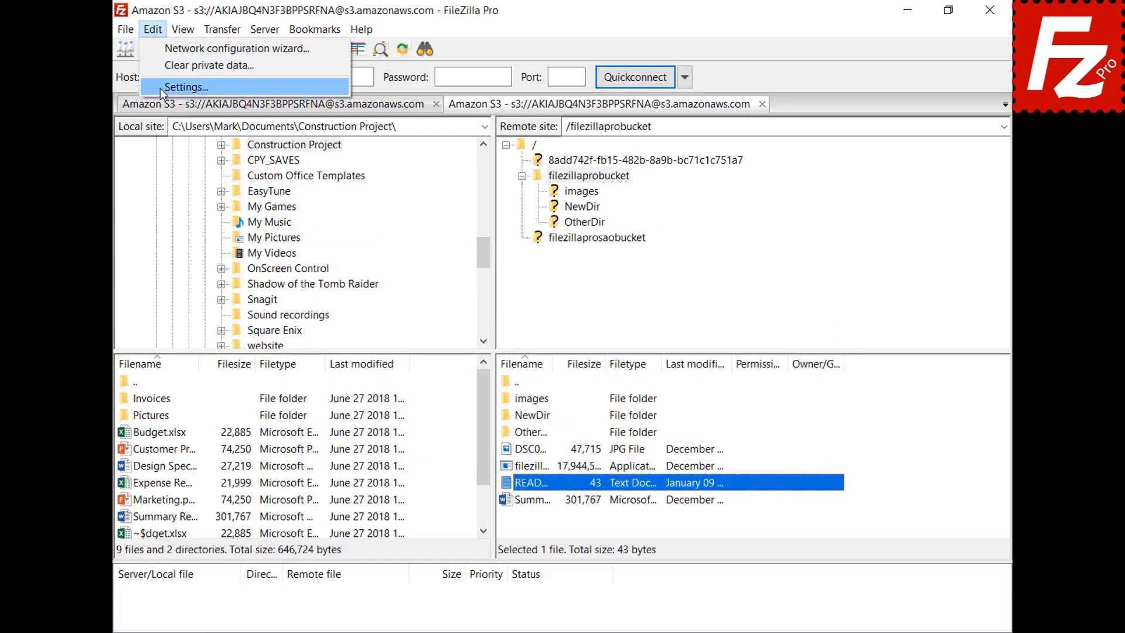
Step: Add a custom filetype association opening jpg files with C:\Windows\system32\mspaint.exe
left_click(160, 87)
scroll(402, 263, "down", 2)
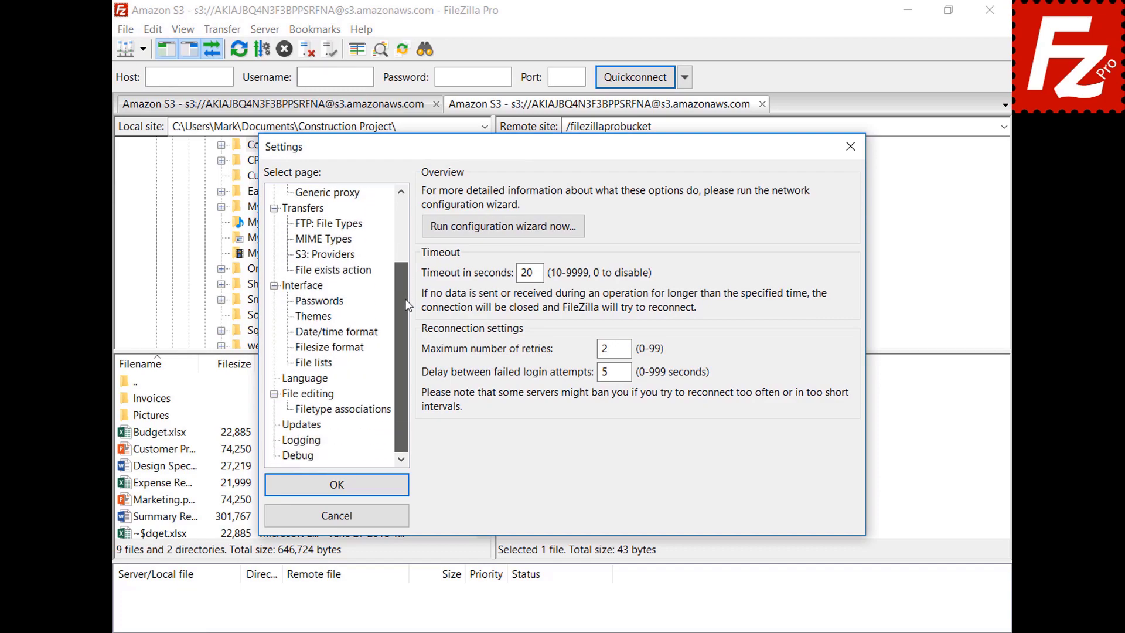
left_click(290, 396)
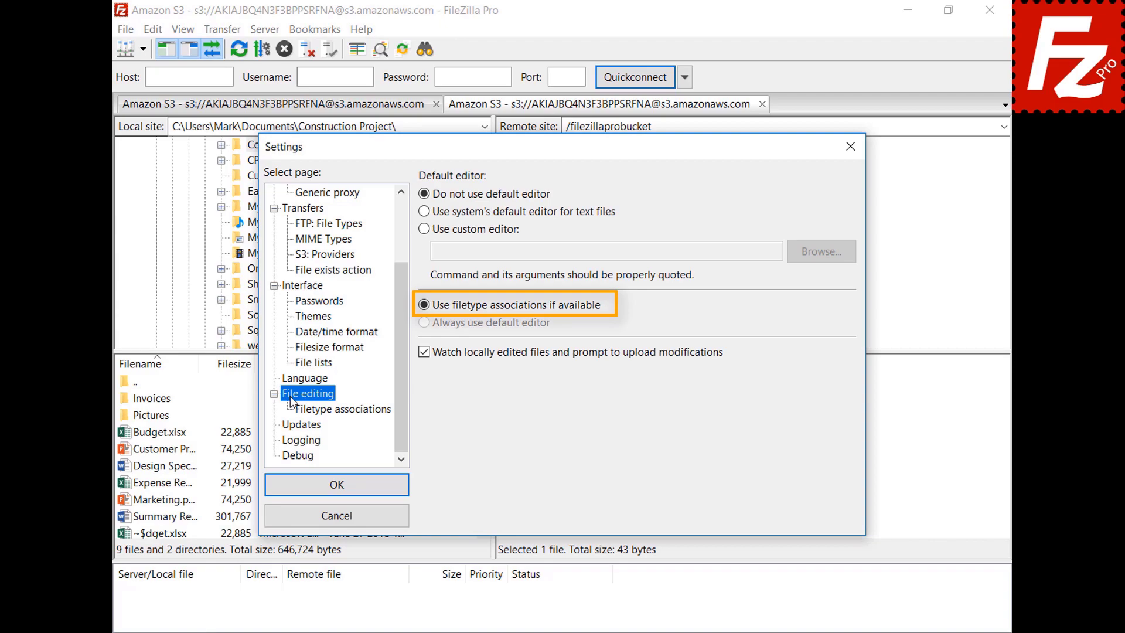
left_click(354, 413)
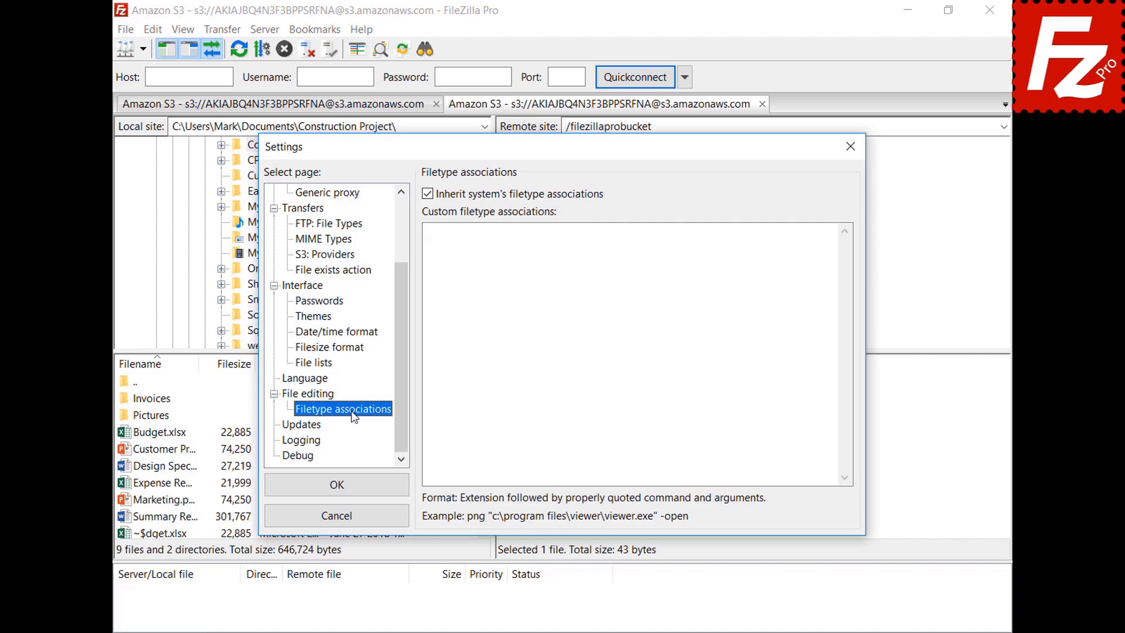
left_click(810, 243)
type("jpg \"C:\\Windows\\system32\\mspaint.exe\"")
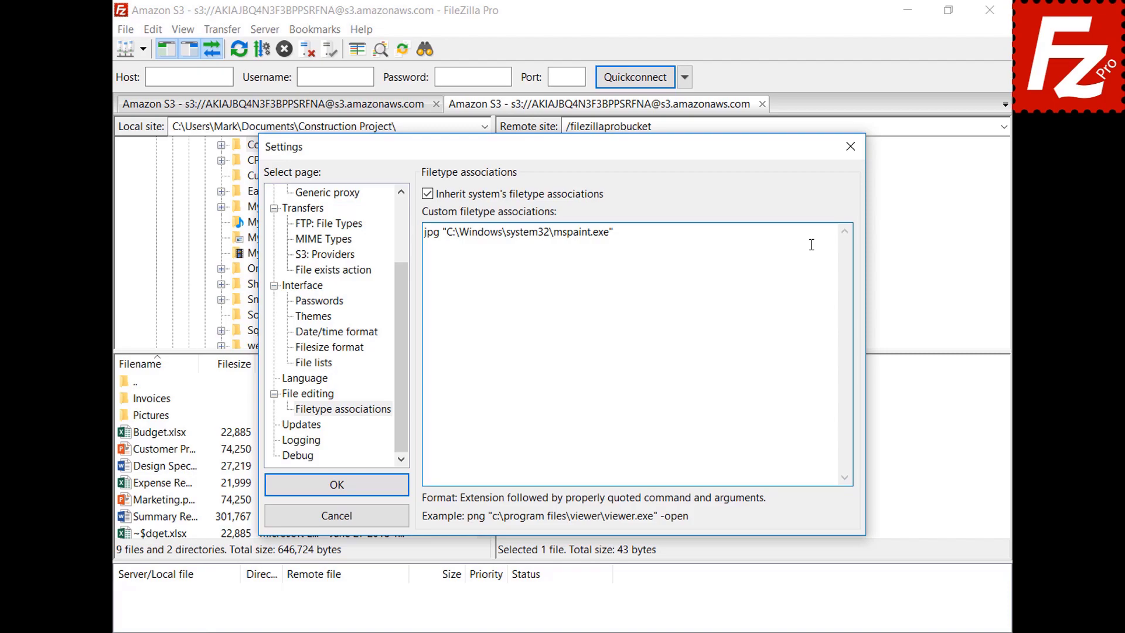
left_click(276, 492)
Step: View the DSC00079 image from the bucket in Paint, then close Paint
left_click(507, 449)
right_click(505, 451)
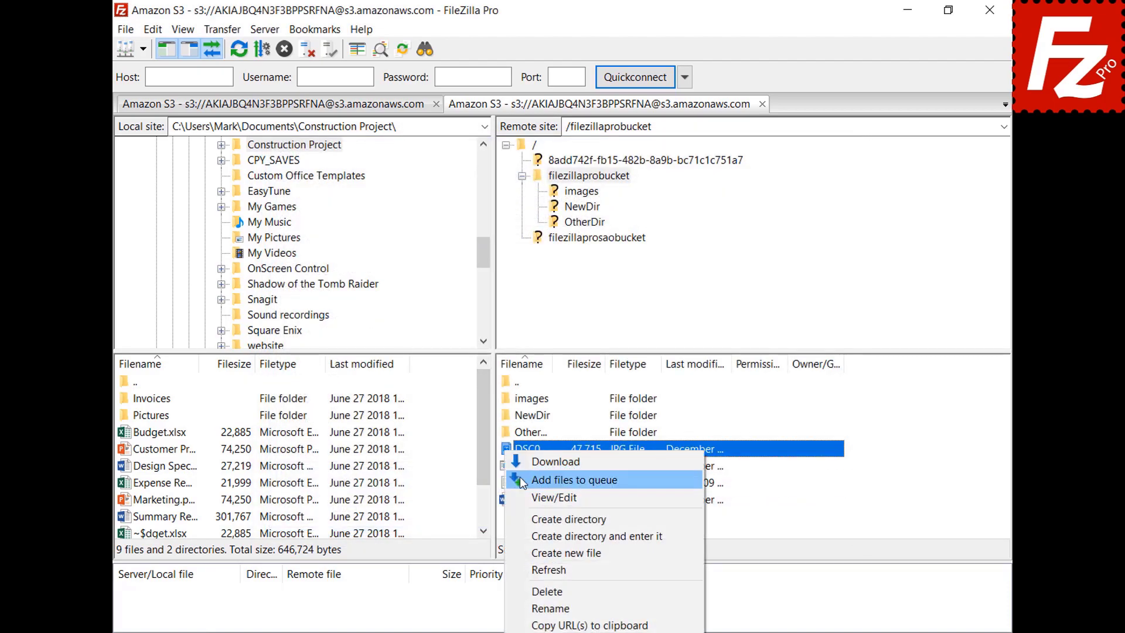
left_click(522, 497)
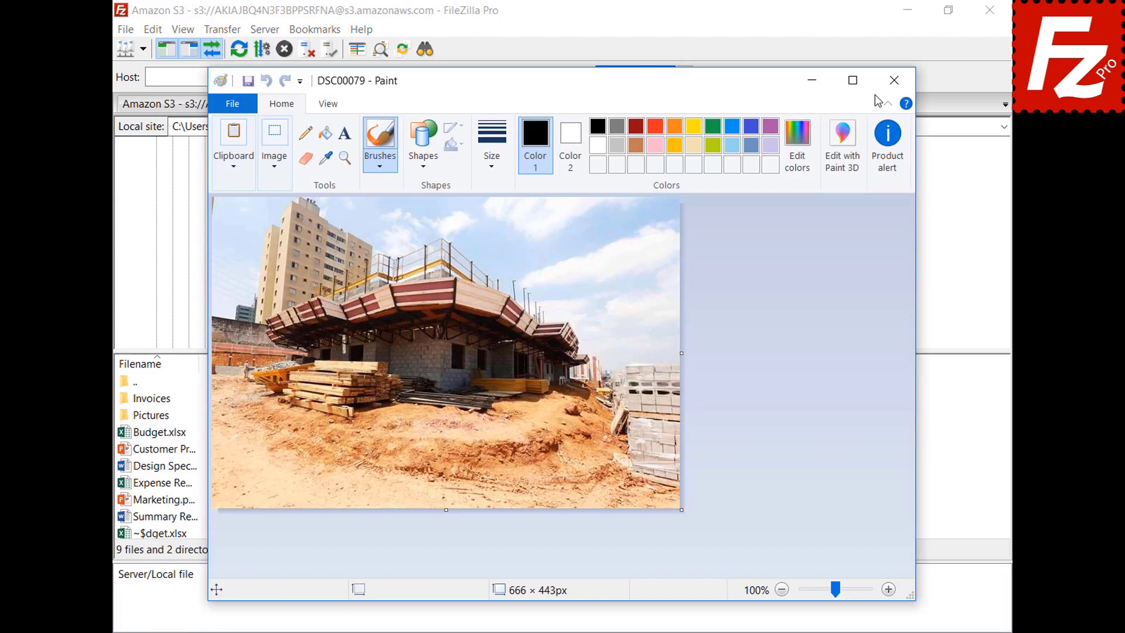
left_click(894, 81)
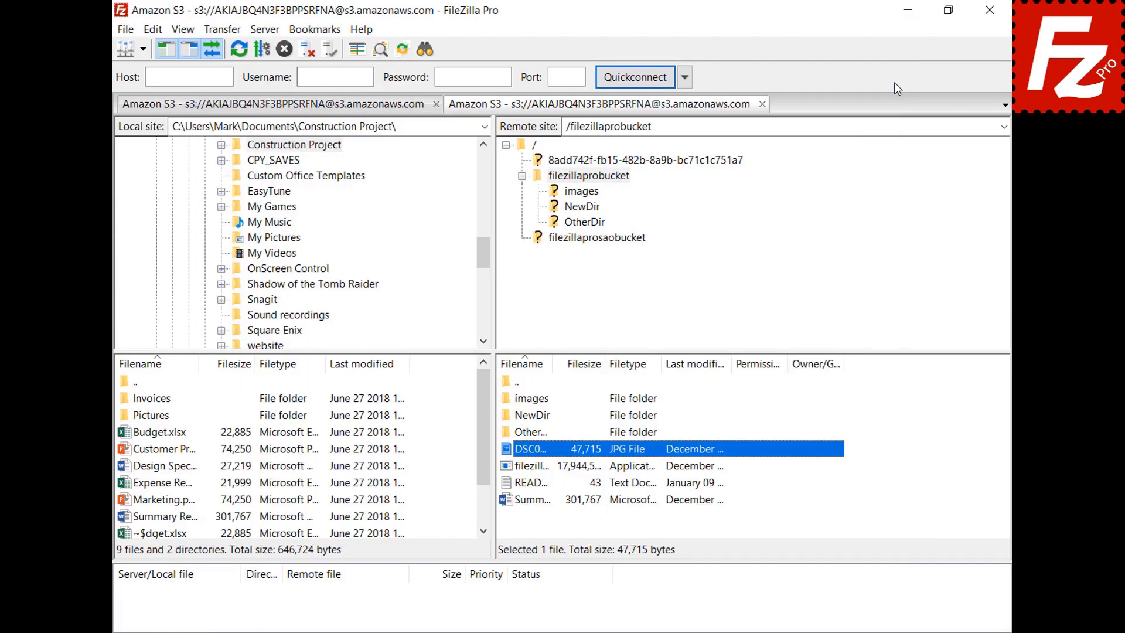
Step: Review the File editing page in FileZilla Pro's Settings
left_click(153, 32)
left_click(163, 86)
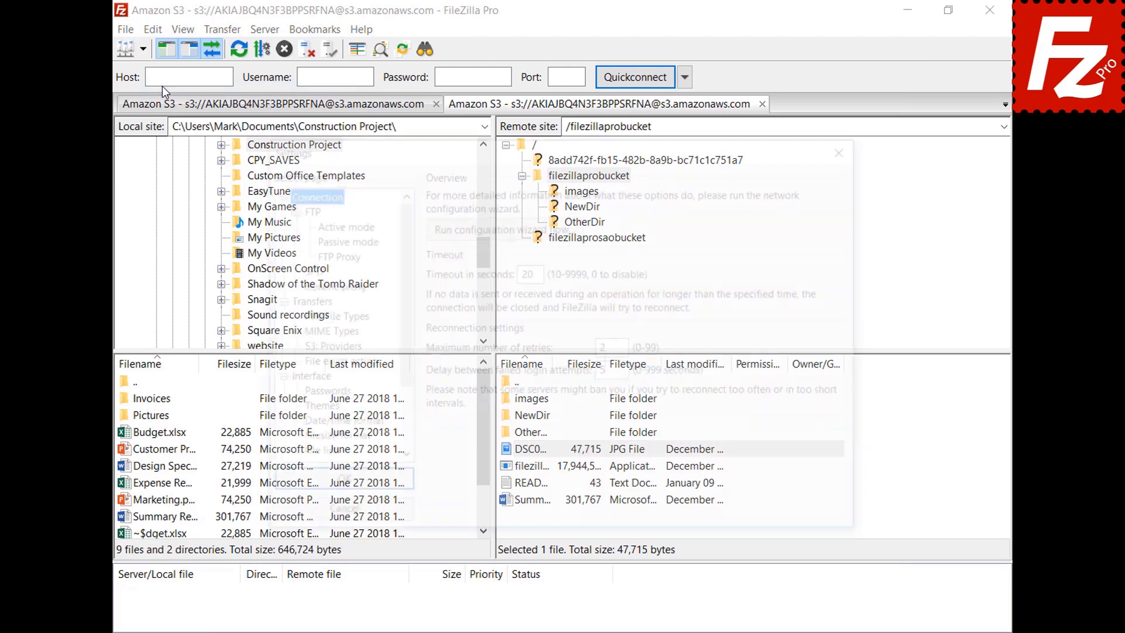
scroll(402, 230, "down", 2)
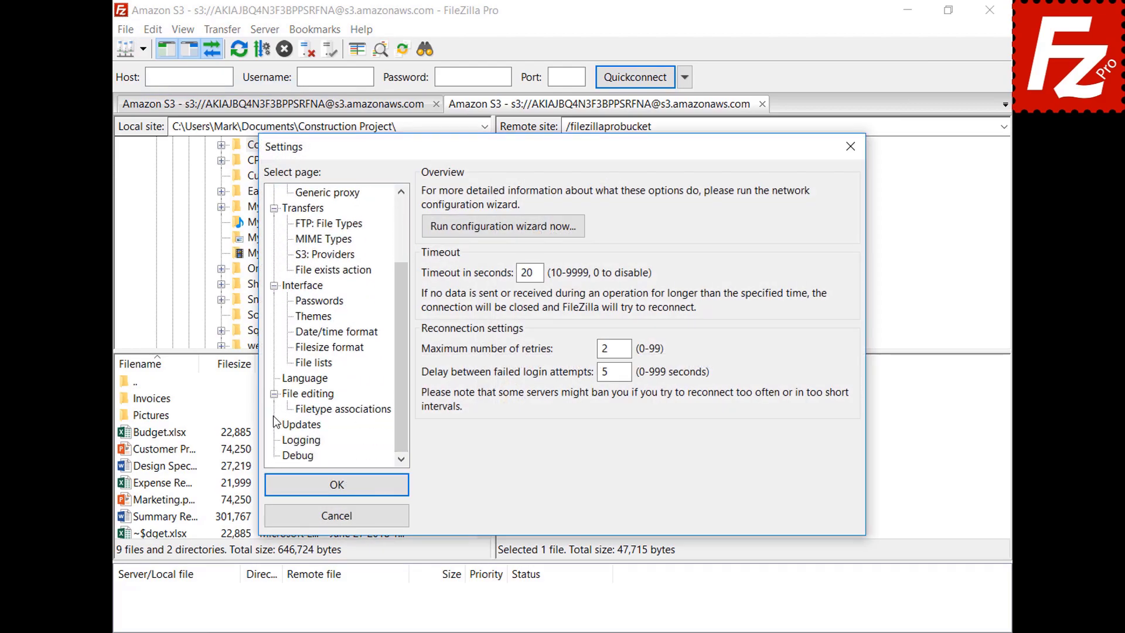
left_click(290, 395)
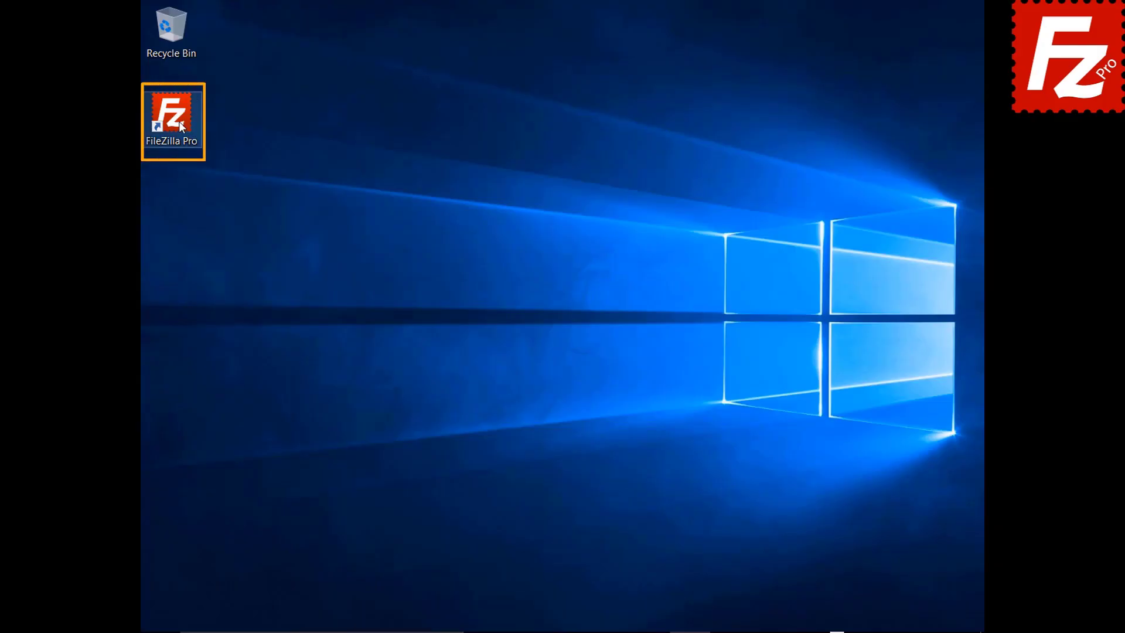
Step: Launch FileZilla Pro, connect to the saved FTP site, and start a new bookmark
double_click(179, 121)
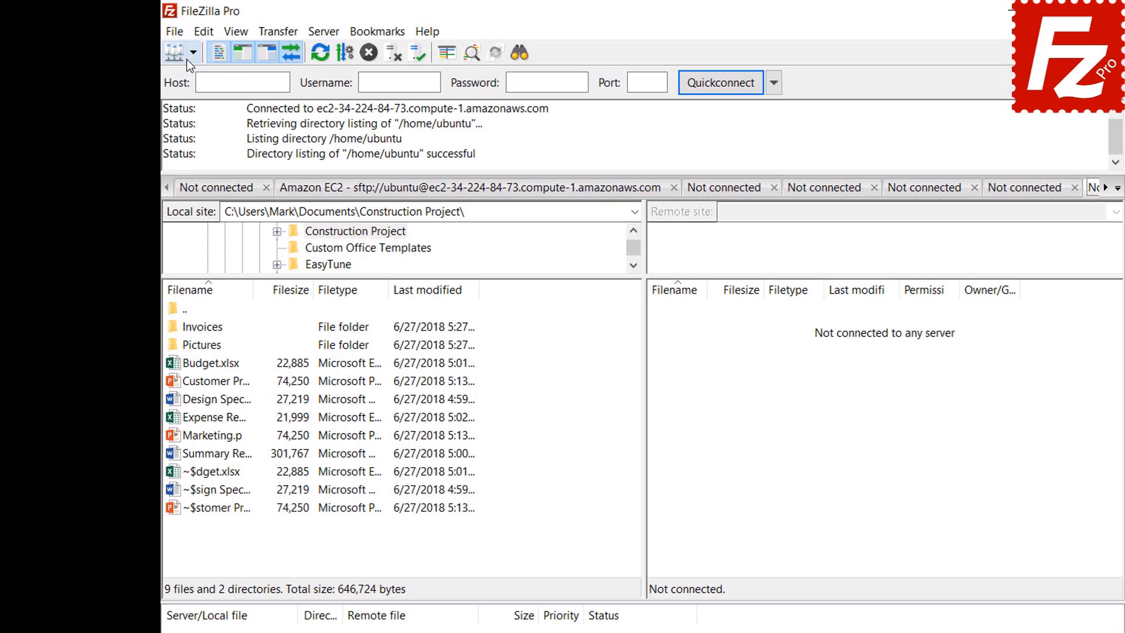
left_click(169, 45)
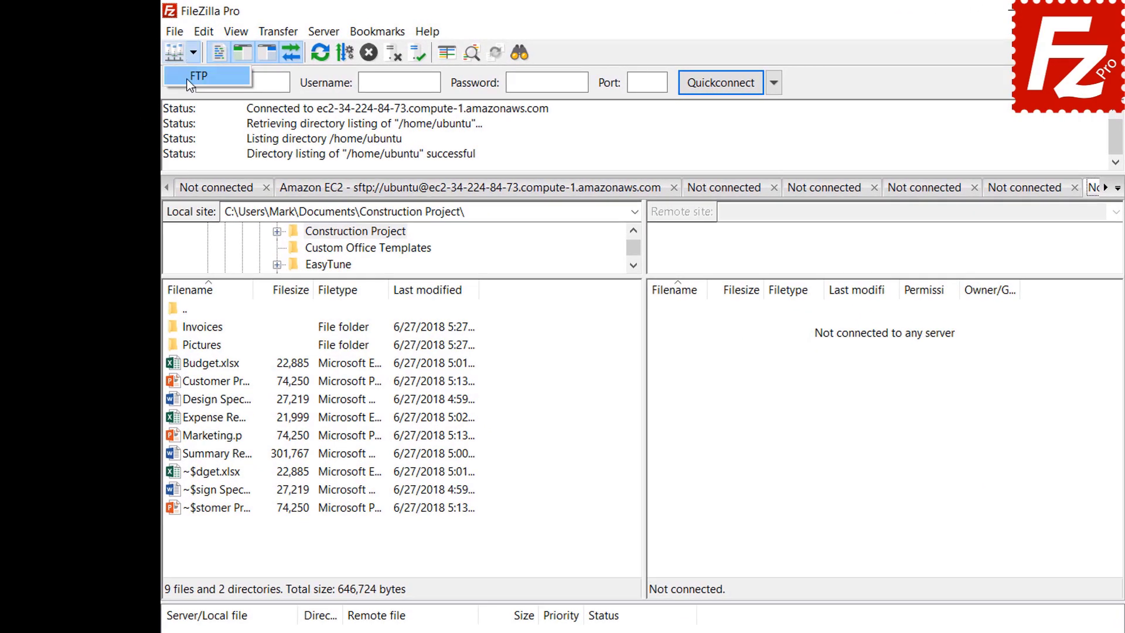
left_click(199, 76)
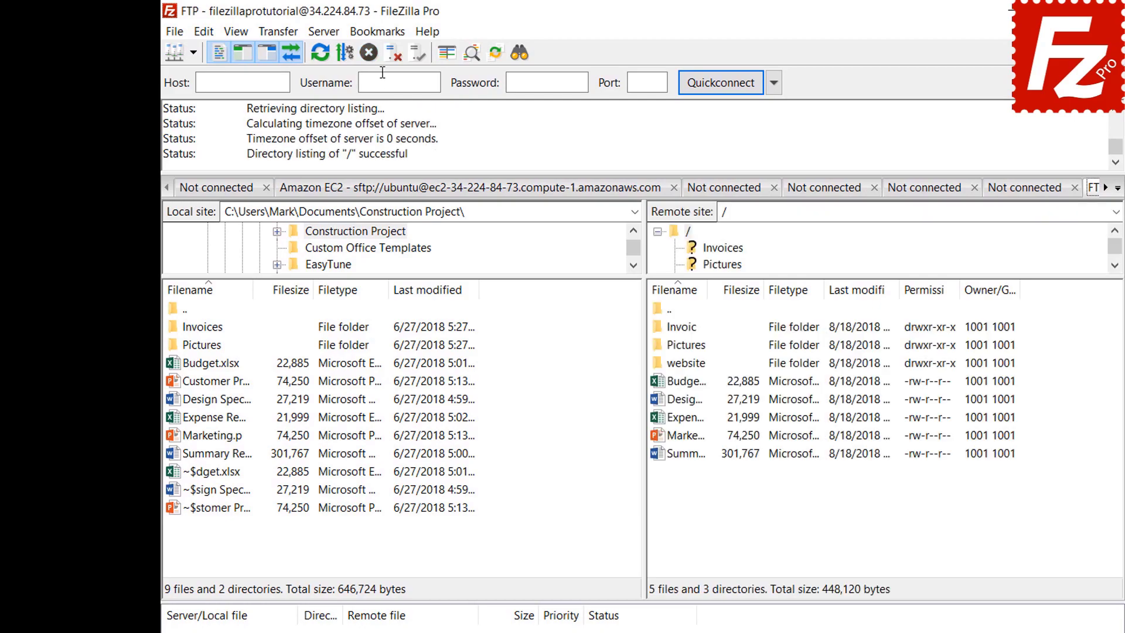
left_click(381, 40)
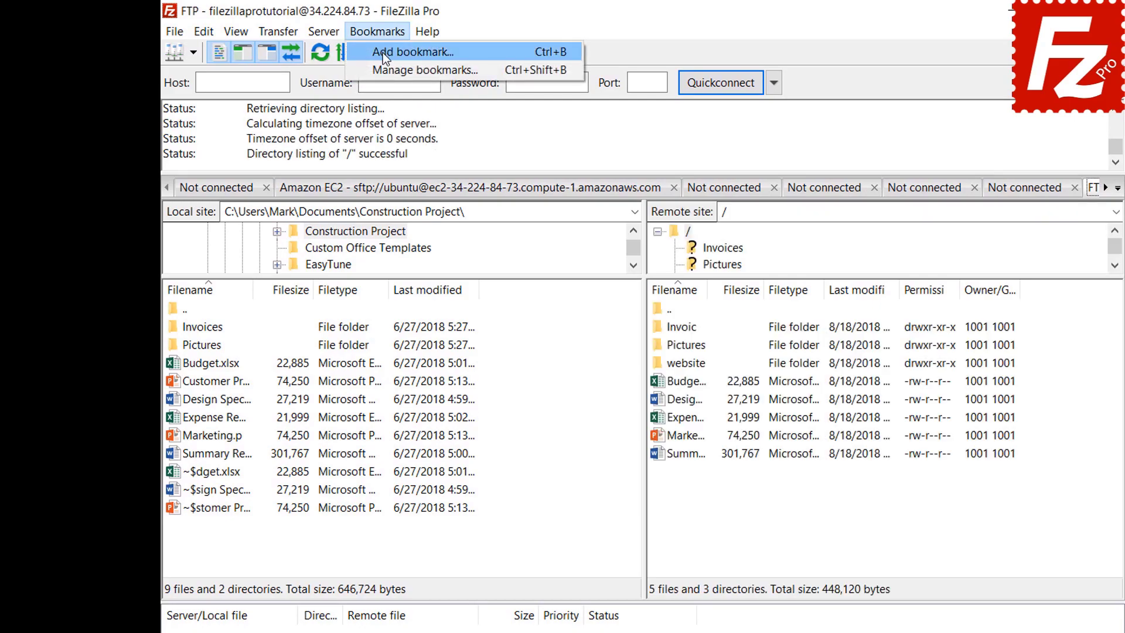
left_click(382, 54)
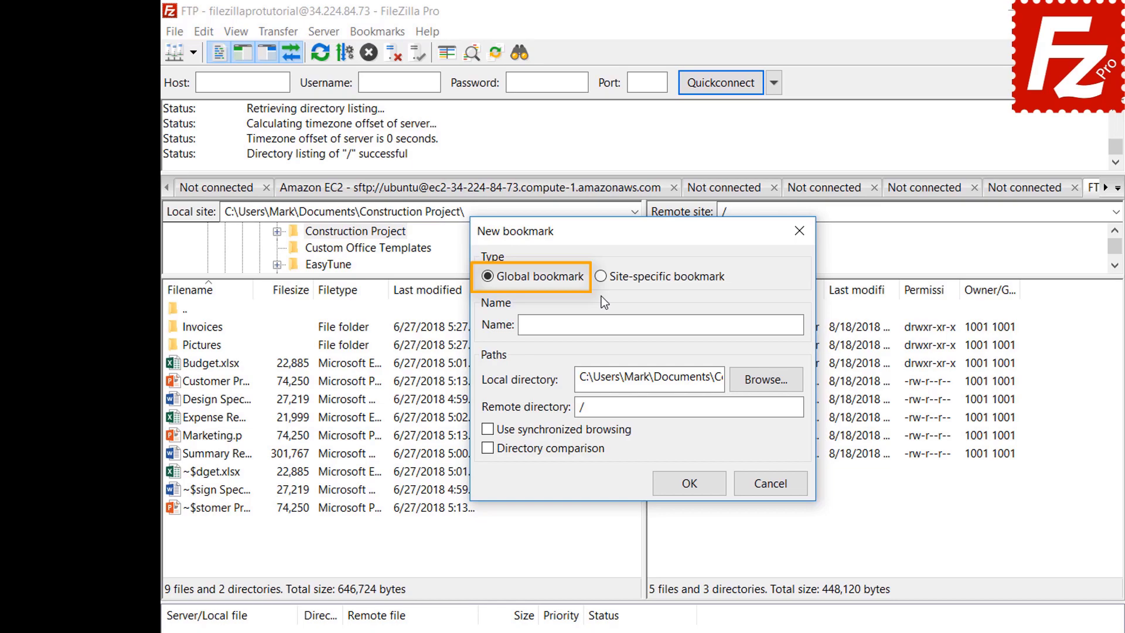
Step: Save site-specific bookmark 'FTP-Pictures' linking local Pictures folder to remote /Pictures
left_click(601, 278)
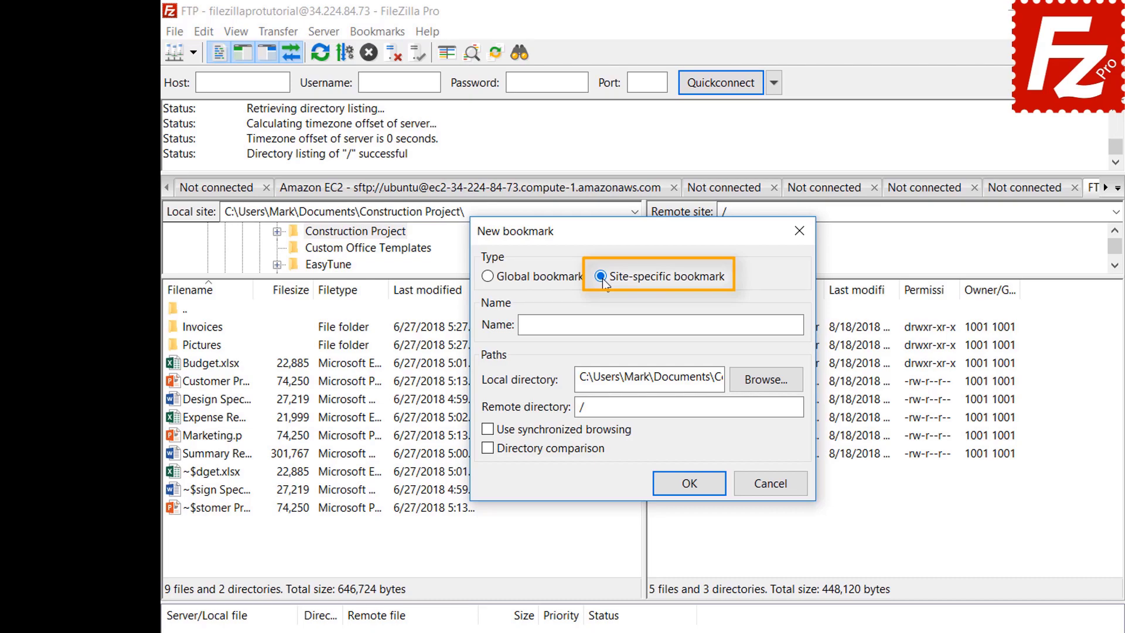
left_click(744, 321)
type("FTP-Pictures")
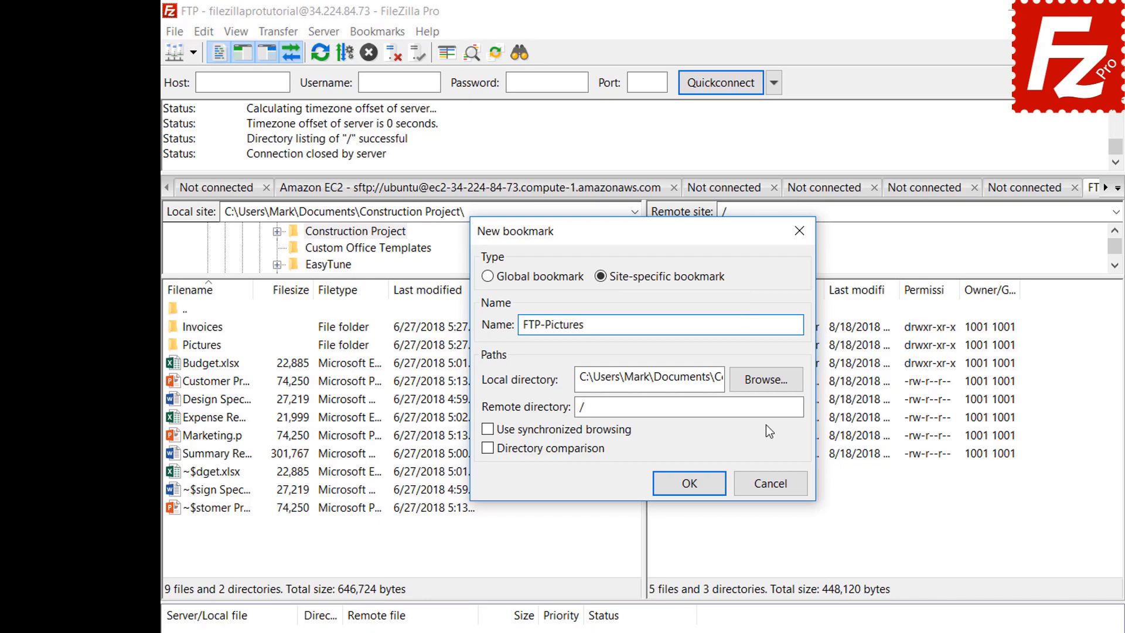
left_click(768, 381)
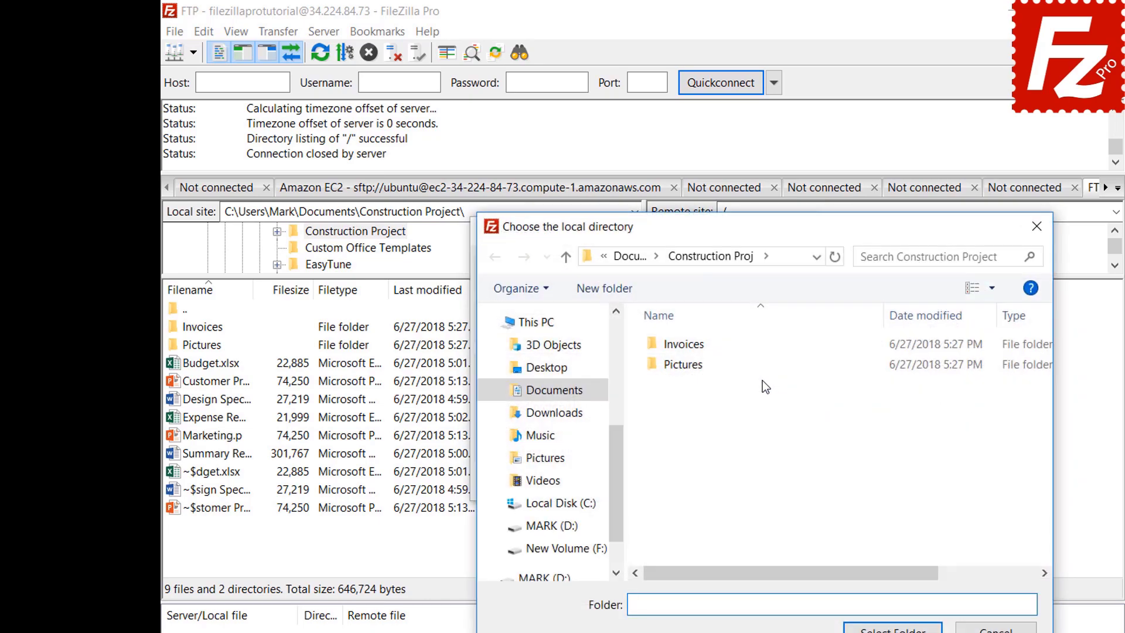
double_click(687, 366)
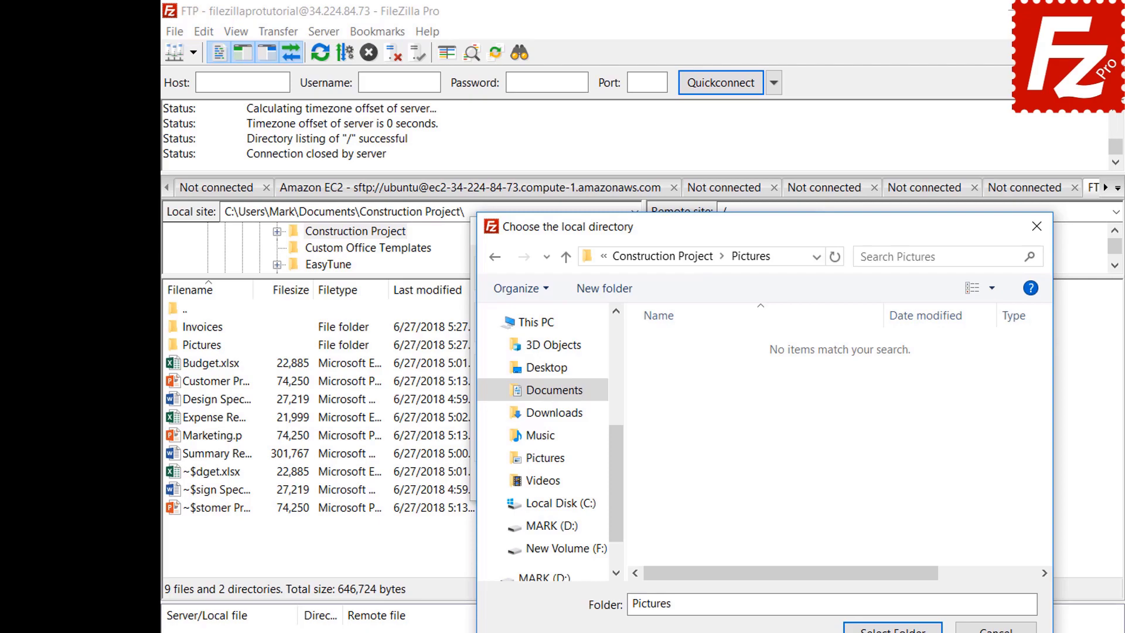
left_click(892, 627)
left_click(768, 408)
type("Pictures")
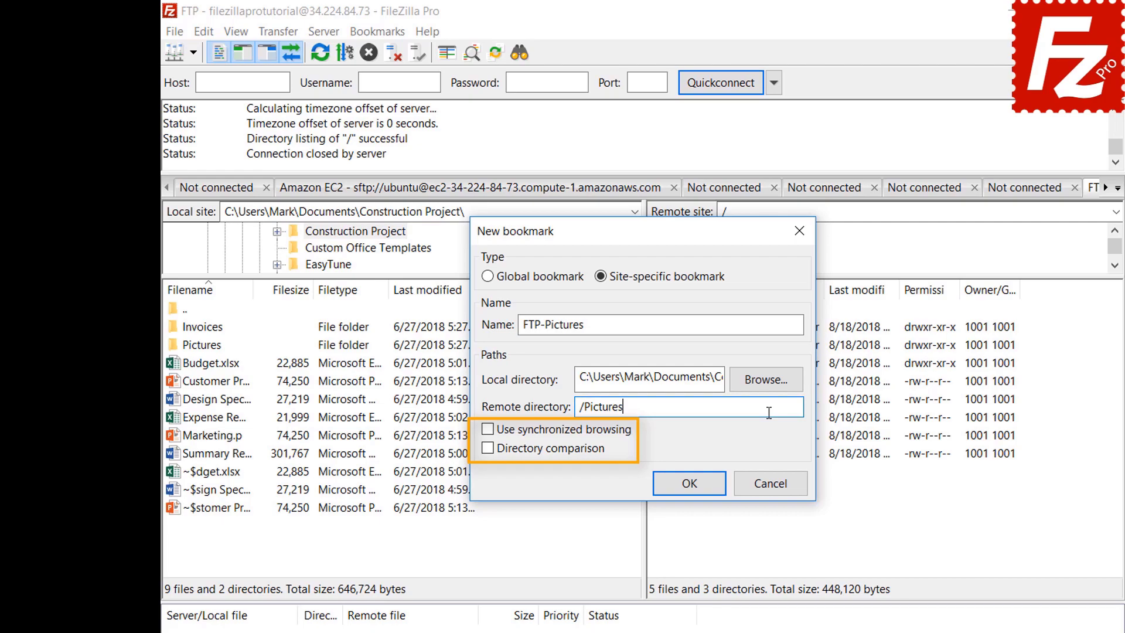
left_click(698, 493)
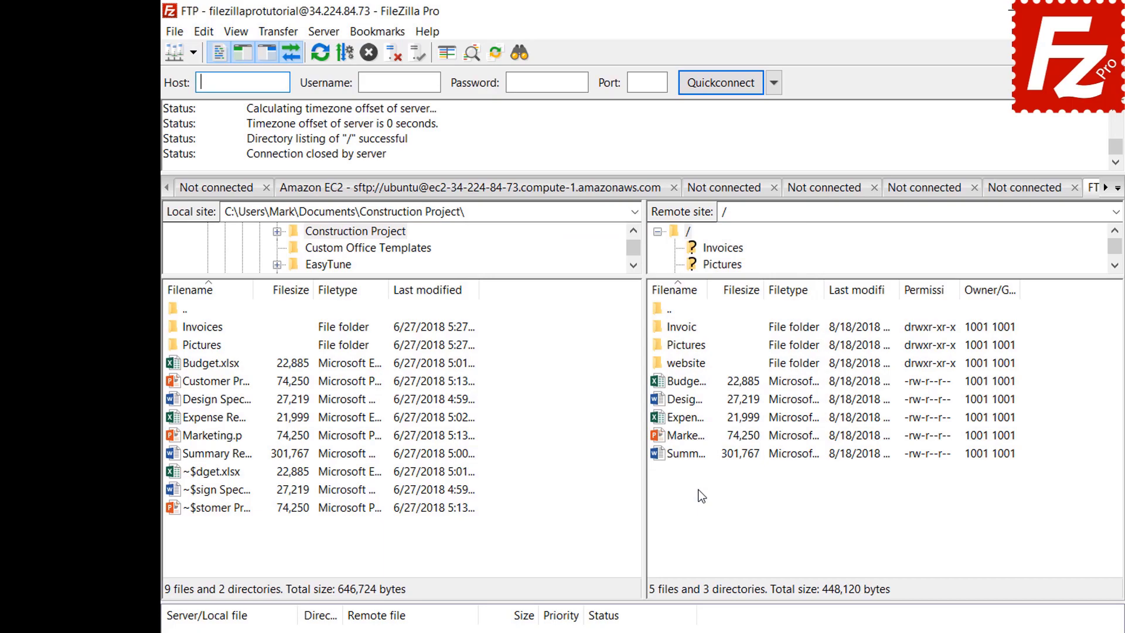
Step: Jump to the FTP-Pictures bookmark folders, then disconnect from the server
left_click(378, 33)
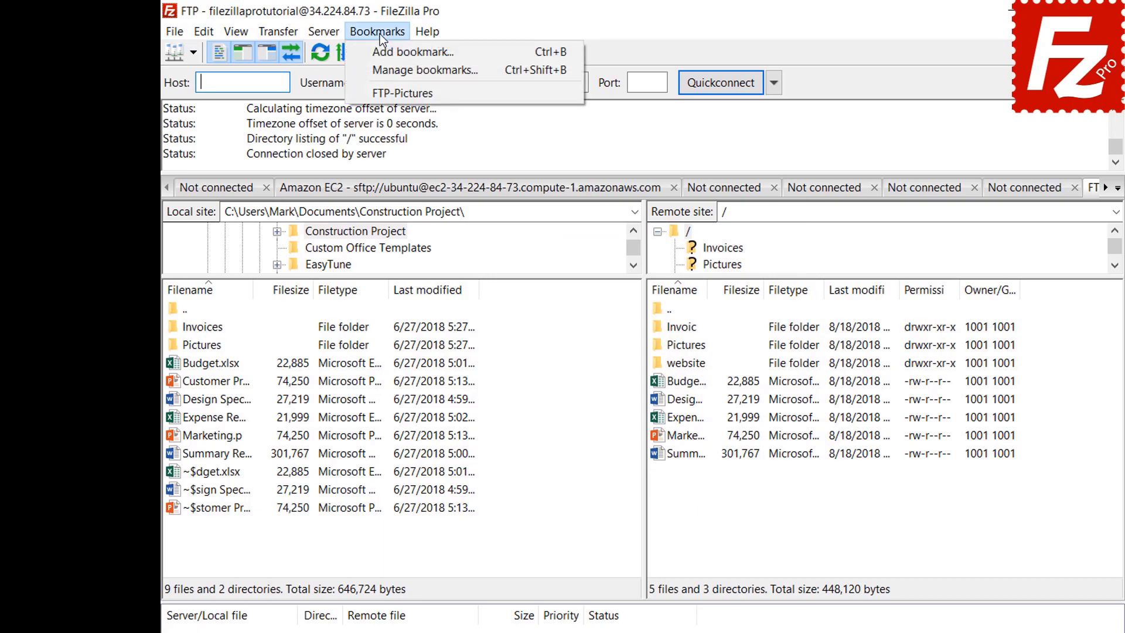
left_click(380, 94)
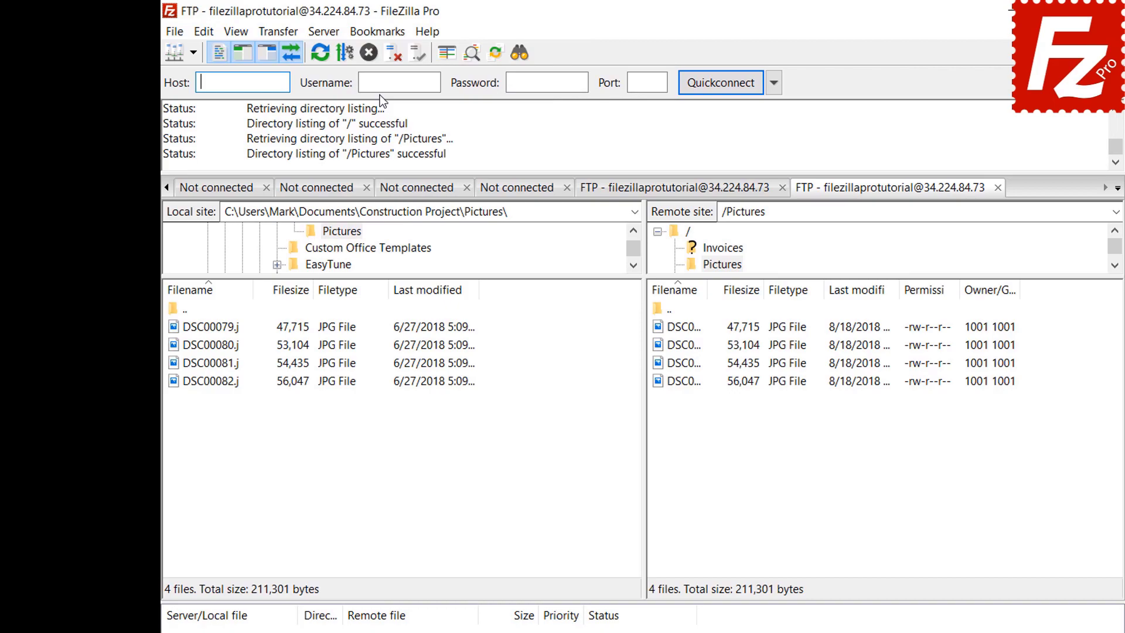
left_click(392, 56)
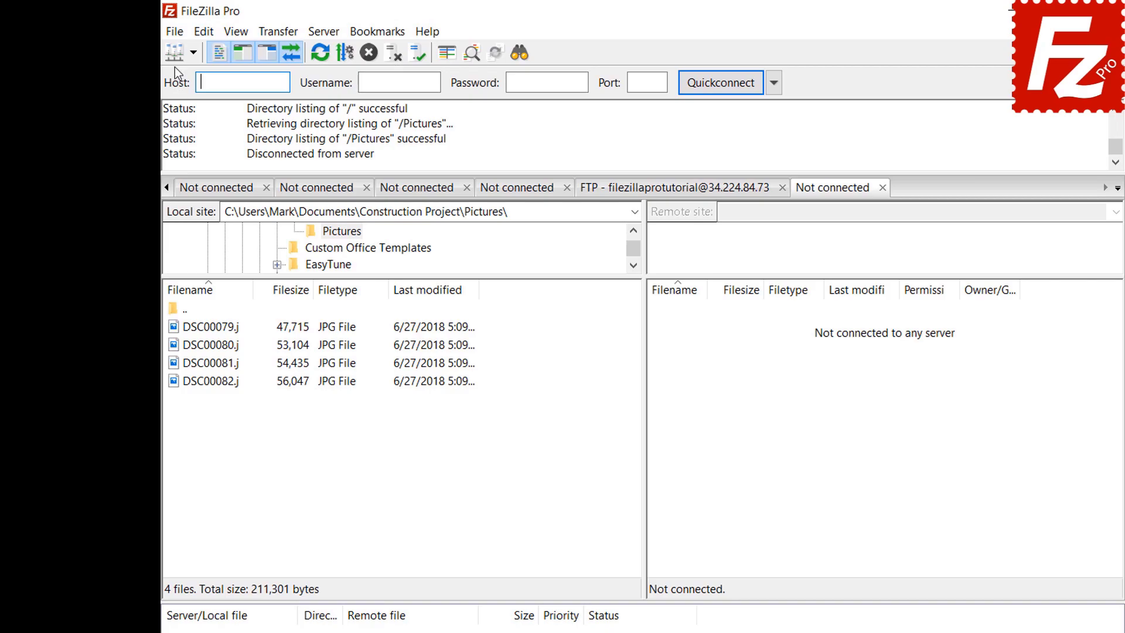
Step: Reconnect through FTP-Pictures from the Site Manager and bring up the bookmark manager
left_click(175, 32)
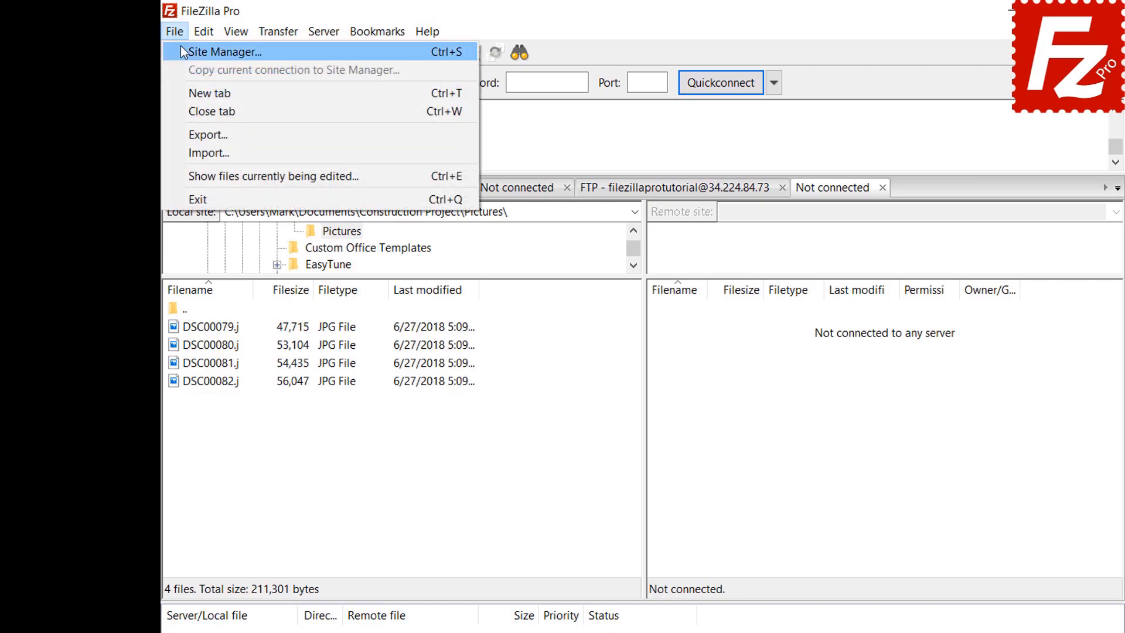
left_click(185, 54)
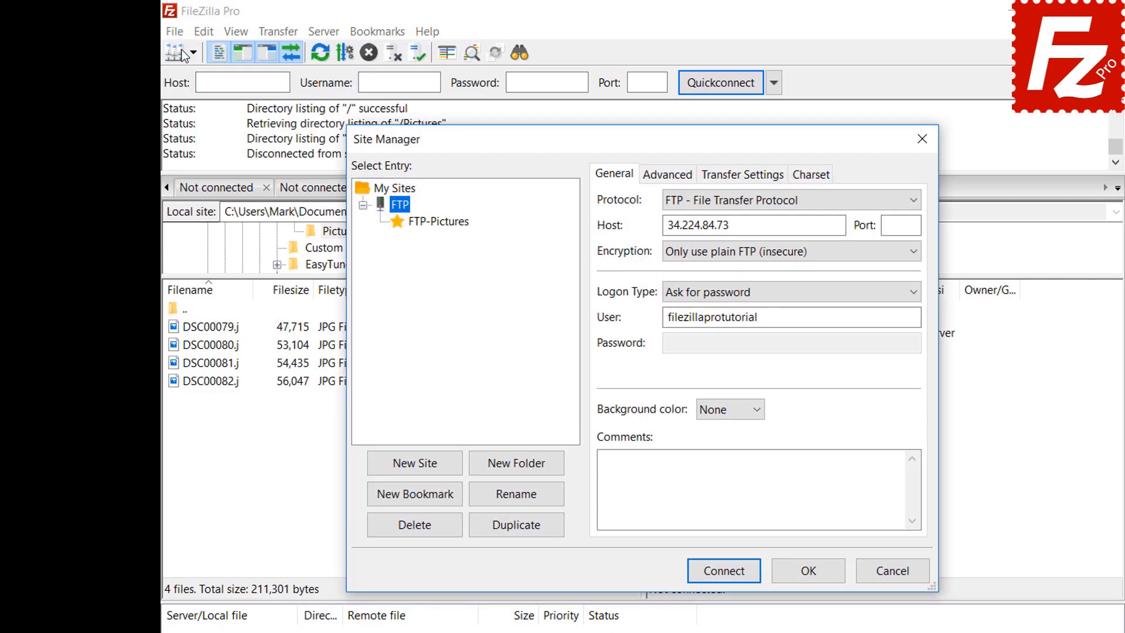
left_click(440, 222)
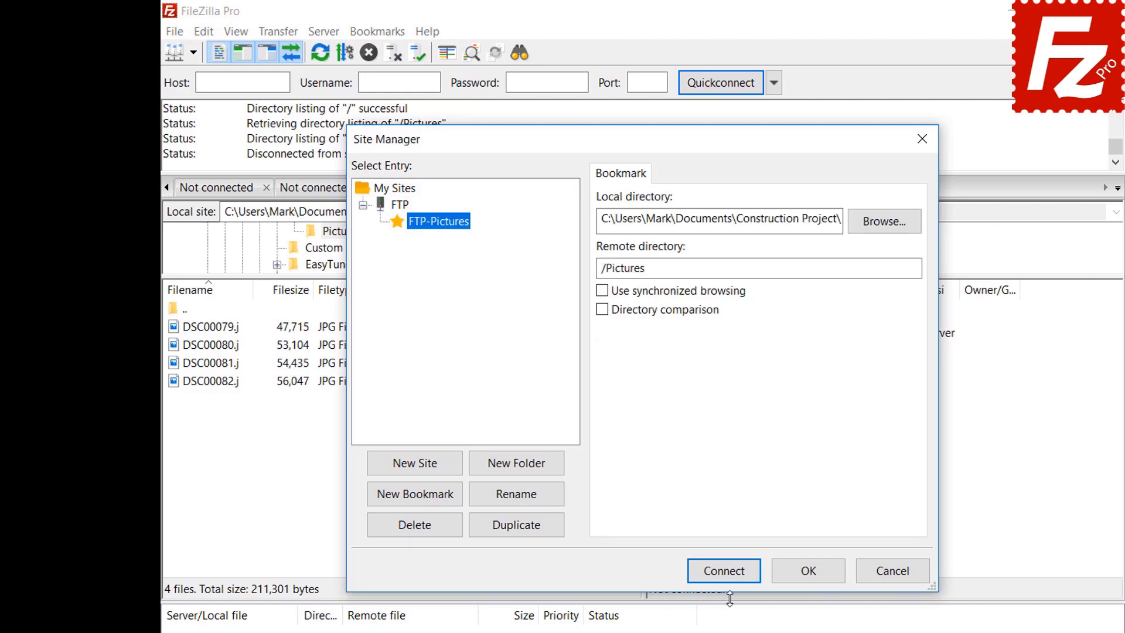
left_click(732, 574)
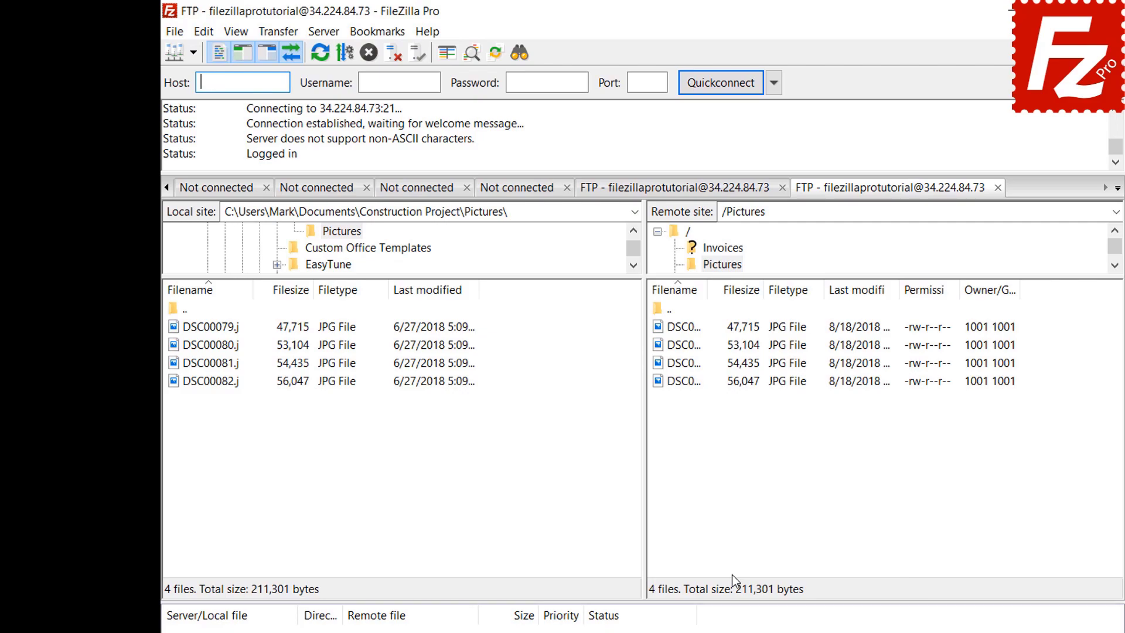
left_click(382, 32)
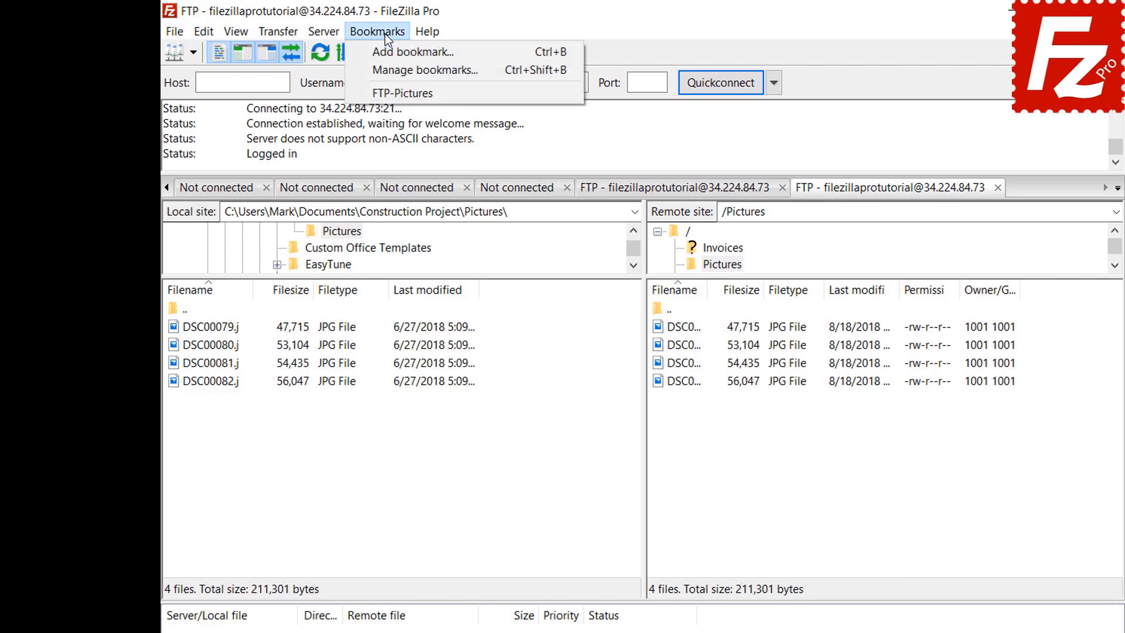
left_click(387, 64)
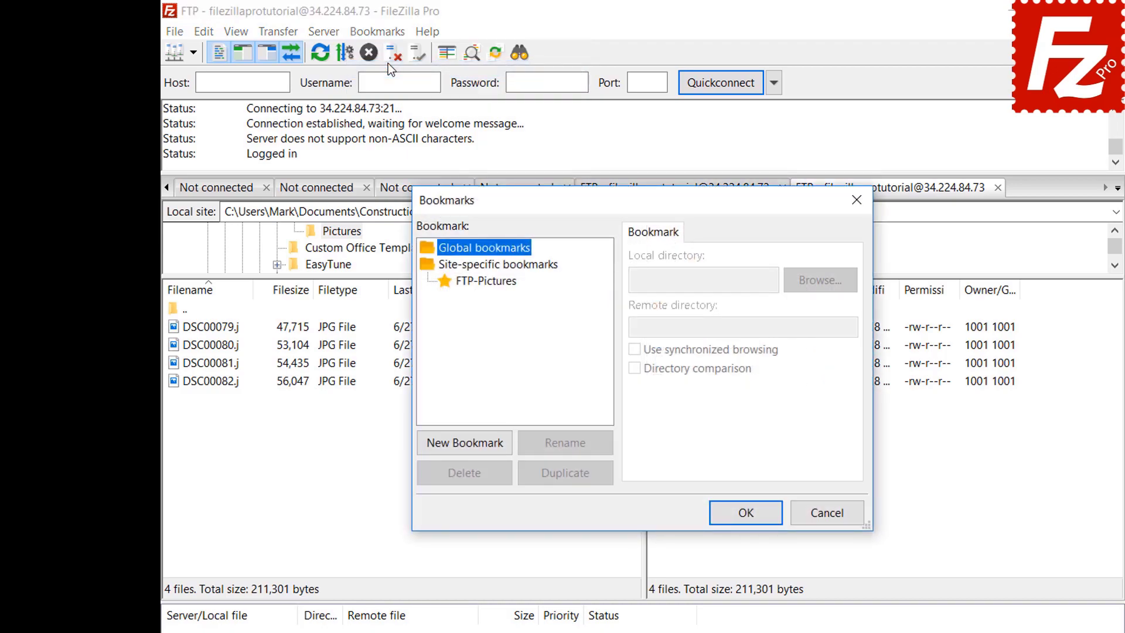
Step: Select FTP-Pictures in Manage Bookmarks to view its local and remote directories
left_click(491, 281)
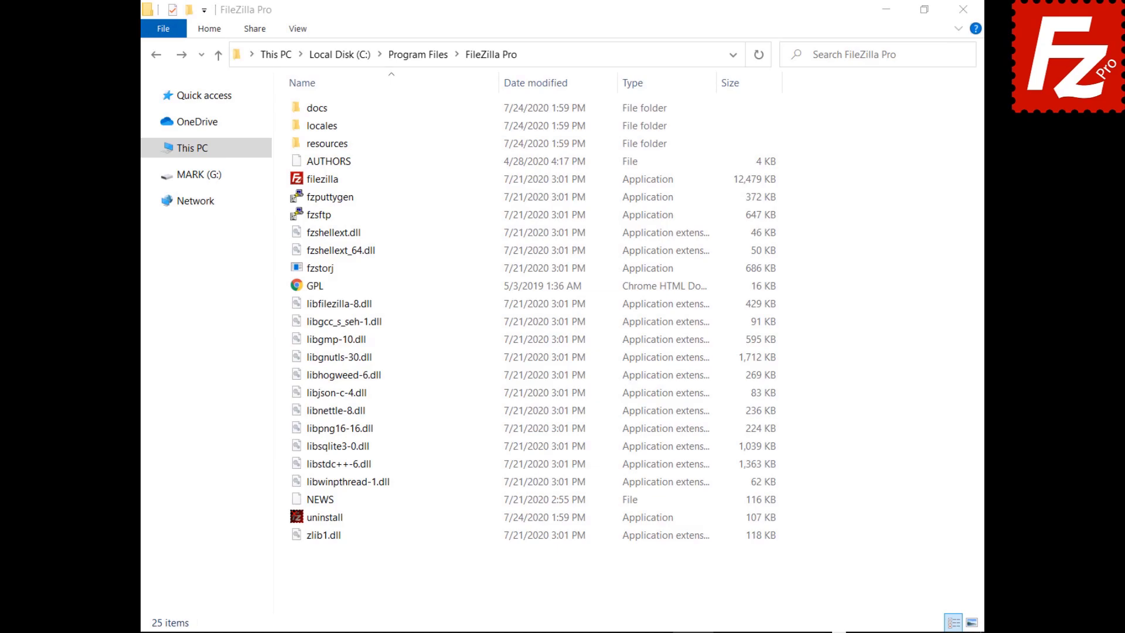
Step: Open fzdefaults.xml from the docs folder to read it in Notepad
double_click(299, 109)
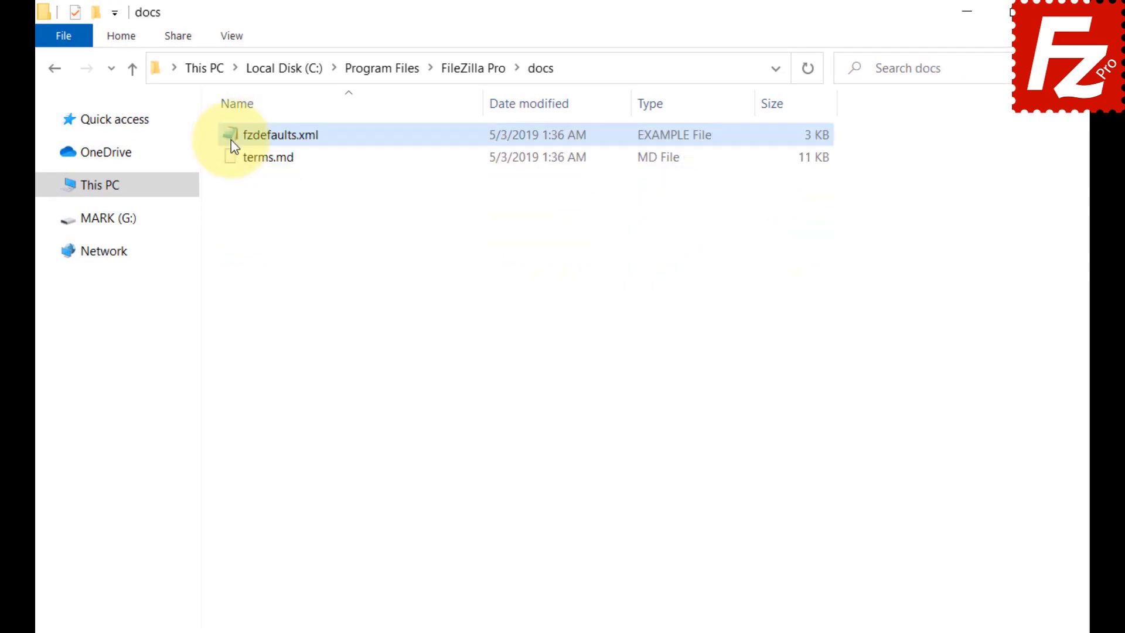
double_click(231, 139)
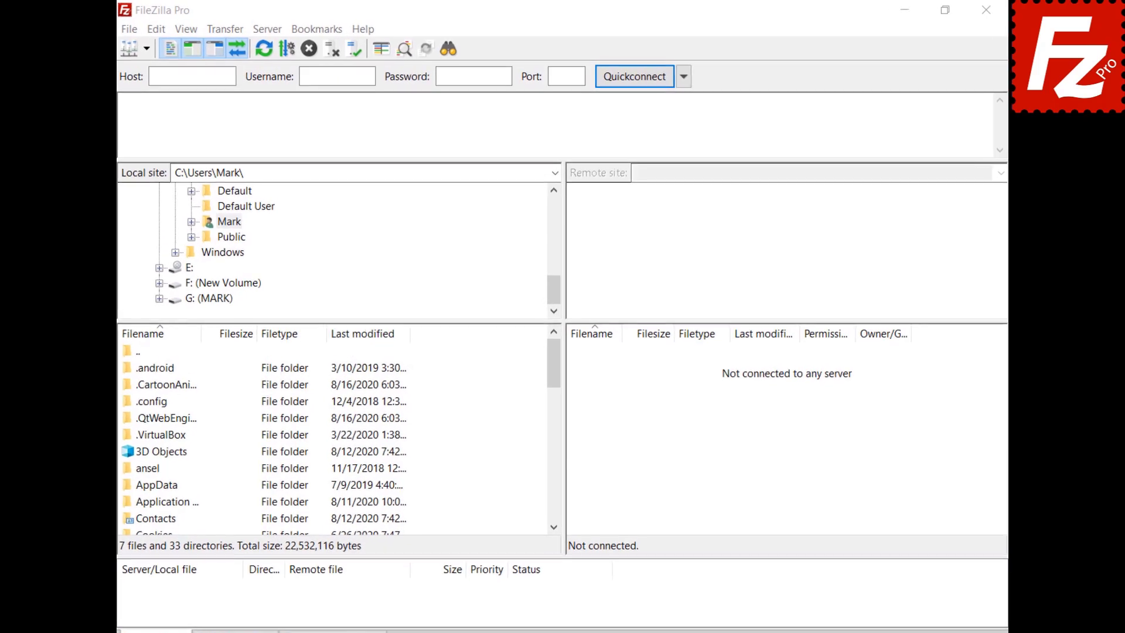
Step: Export Site Manager entries and settings to fzdefaults.xml
left_click(123, 31)
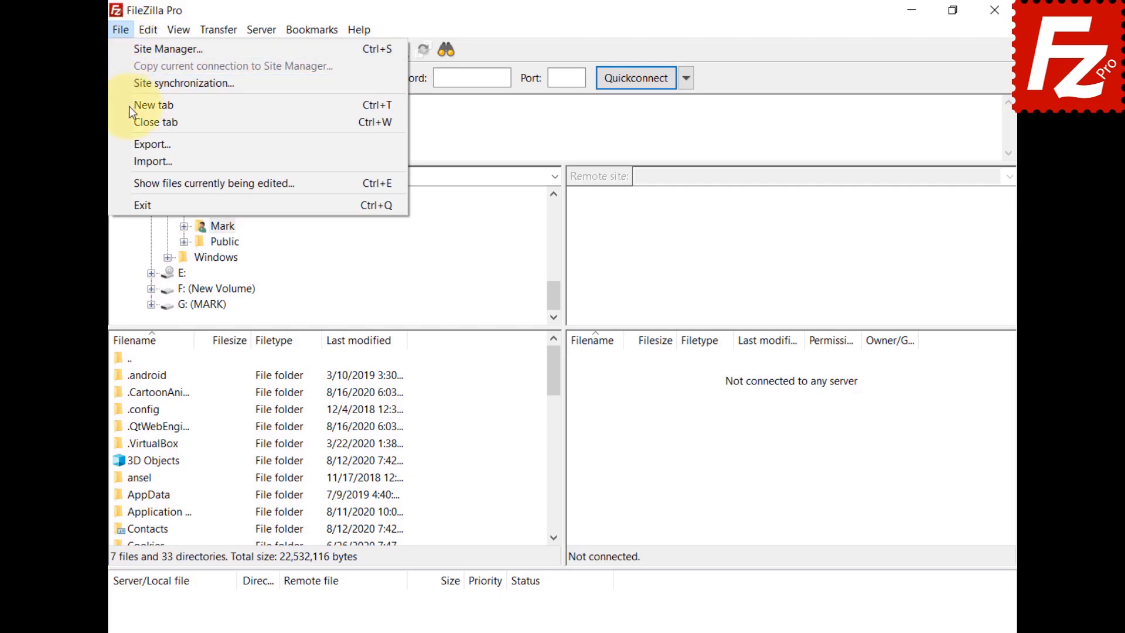
left_click(132, 140)
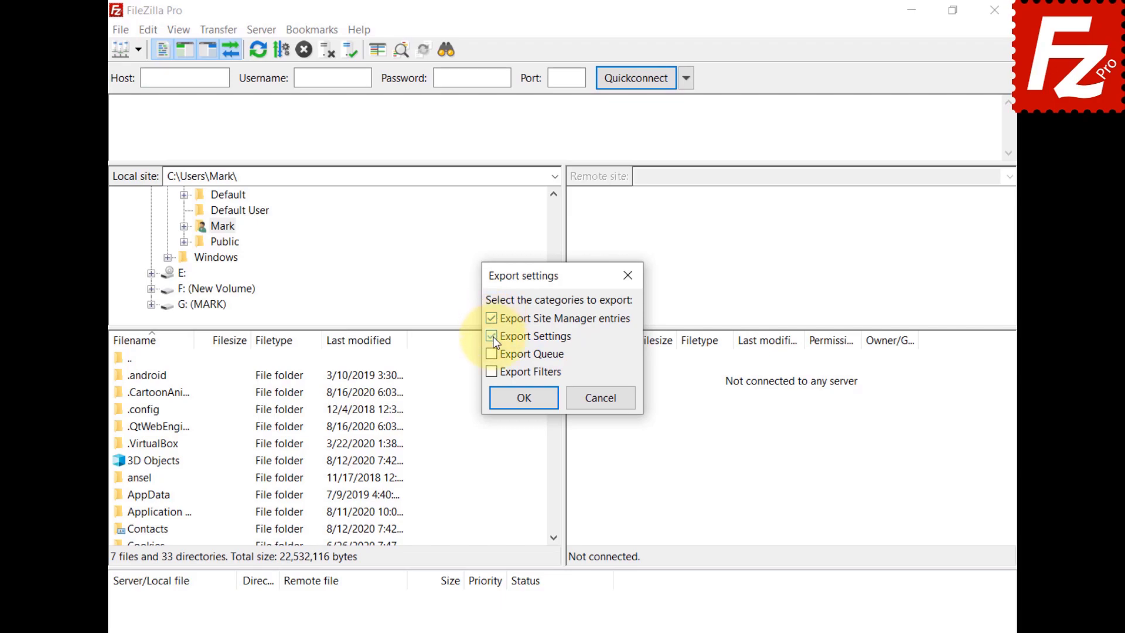
left_click(528, 404)
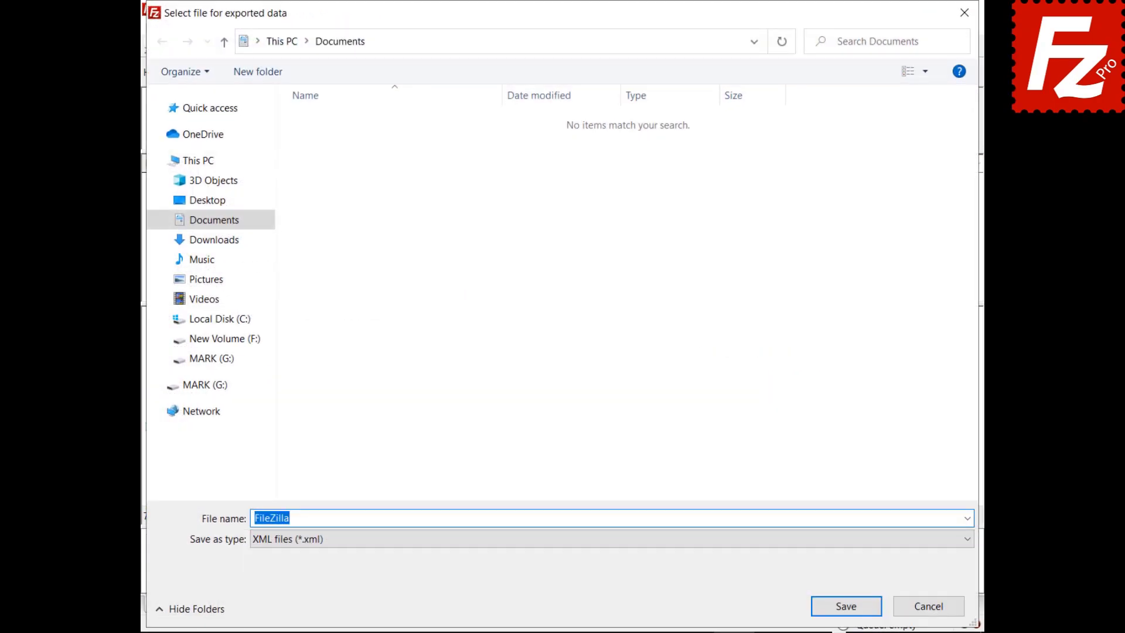
type("fzdefaults.xml")
left_click(846, 606)
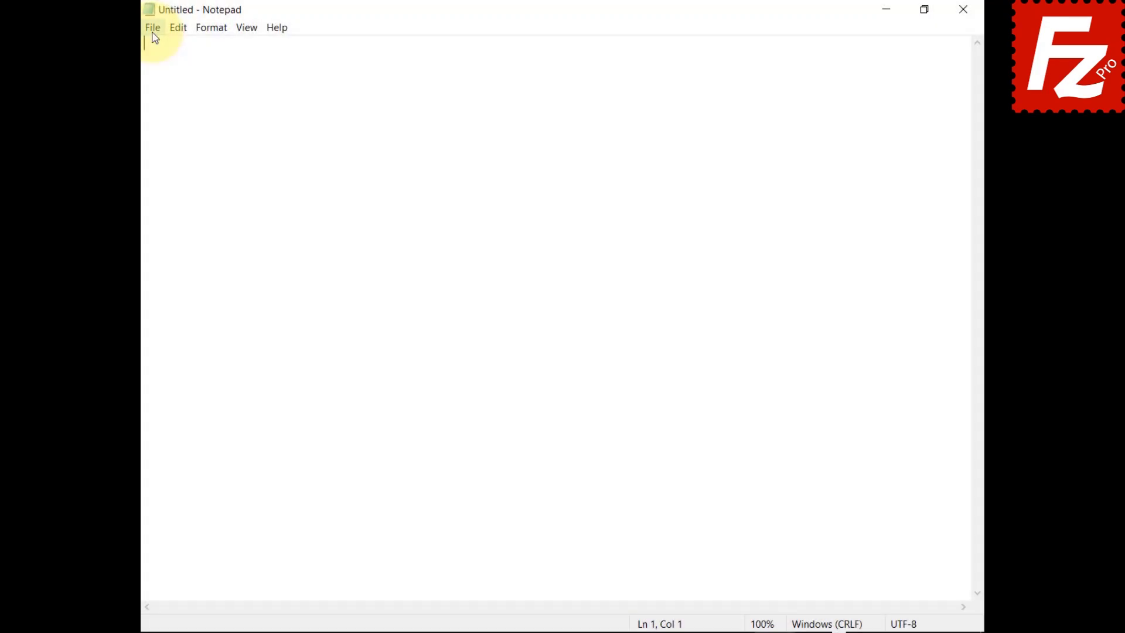
Step: Open the exported fzdefaults.xml in Notepad
left_click(153, 28)
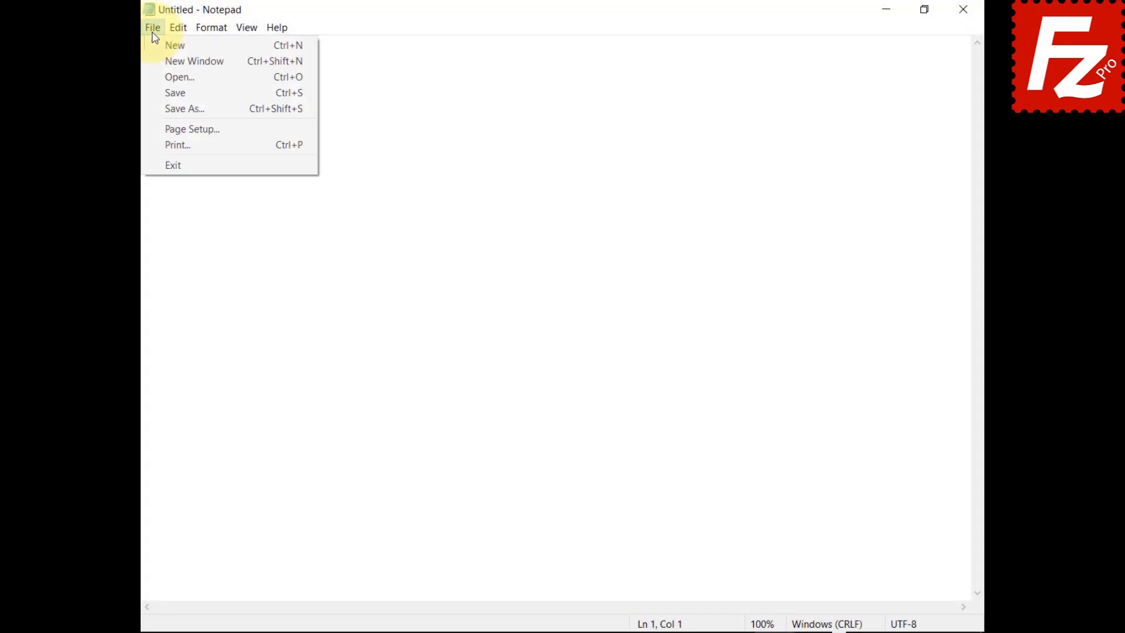
left_click(155, 79)
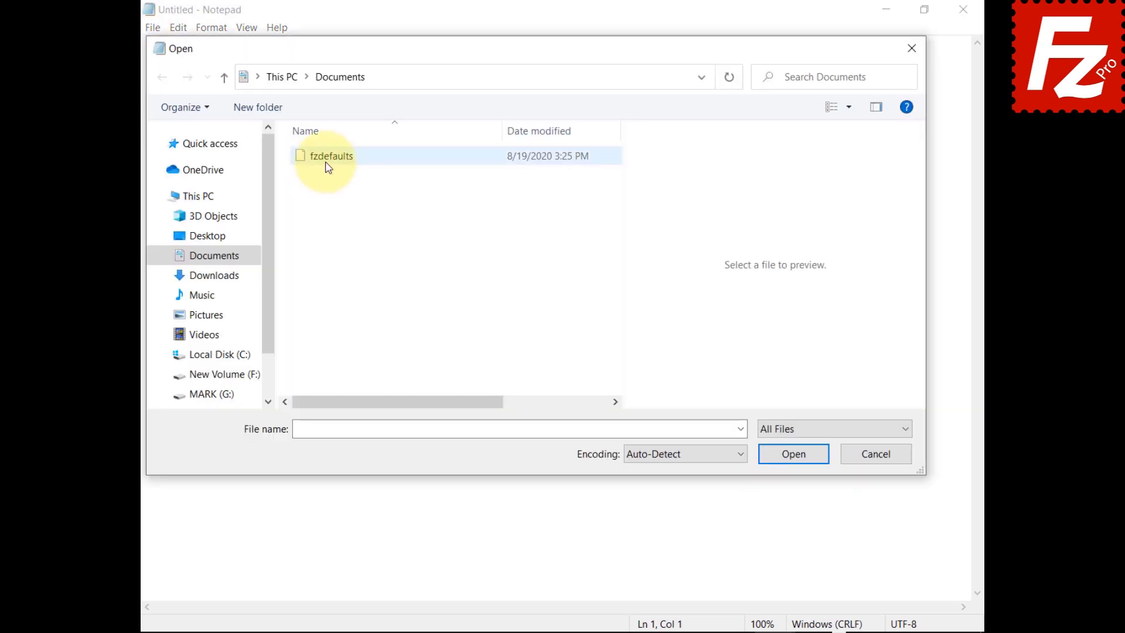
left_click(326, 159)
left_click(792, 455)
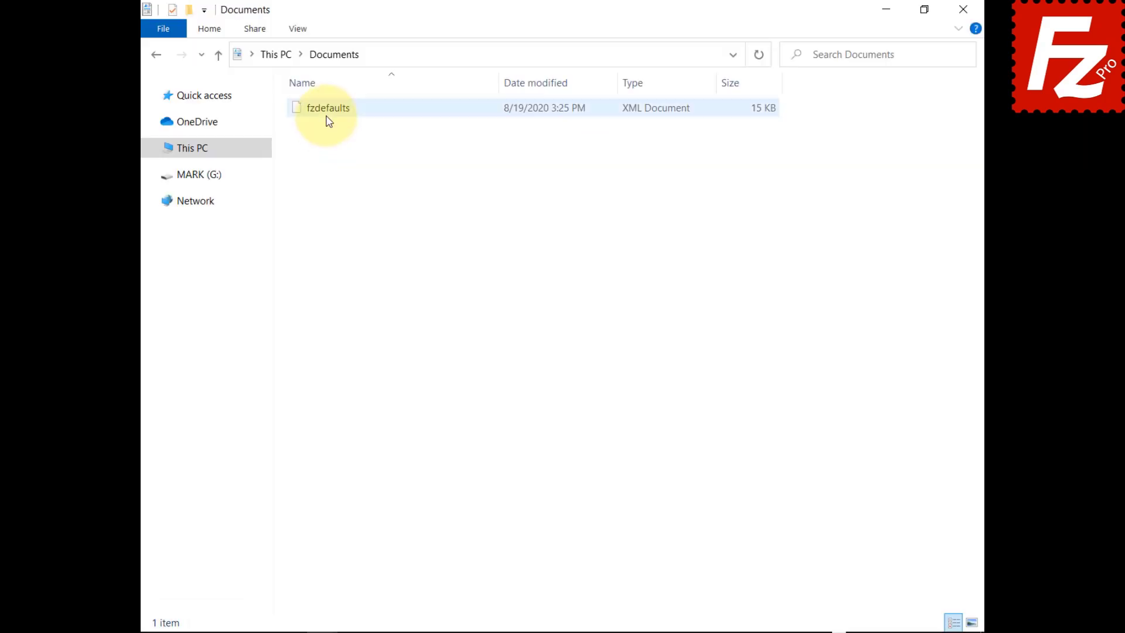
left_click(327, 117)
Step: Copy fzdefaults.xml into the %ProgramFiles%\FileZilla Pro folder
right_click(326, 115)
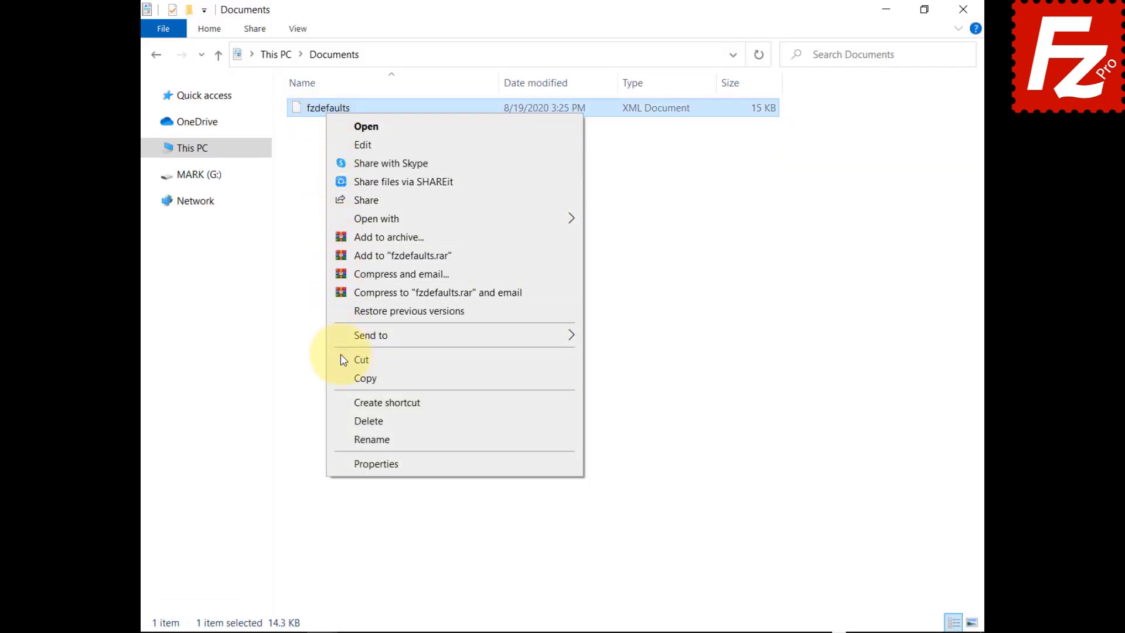
left_click(343, 378)
left_click(691, 58)
type("%ProgramFi")
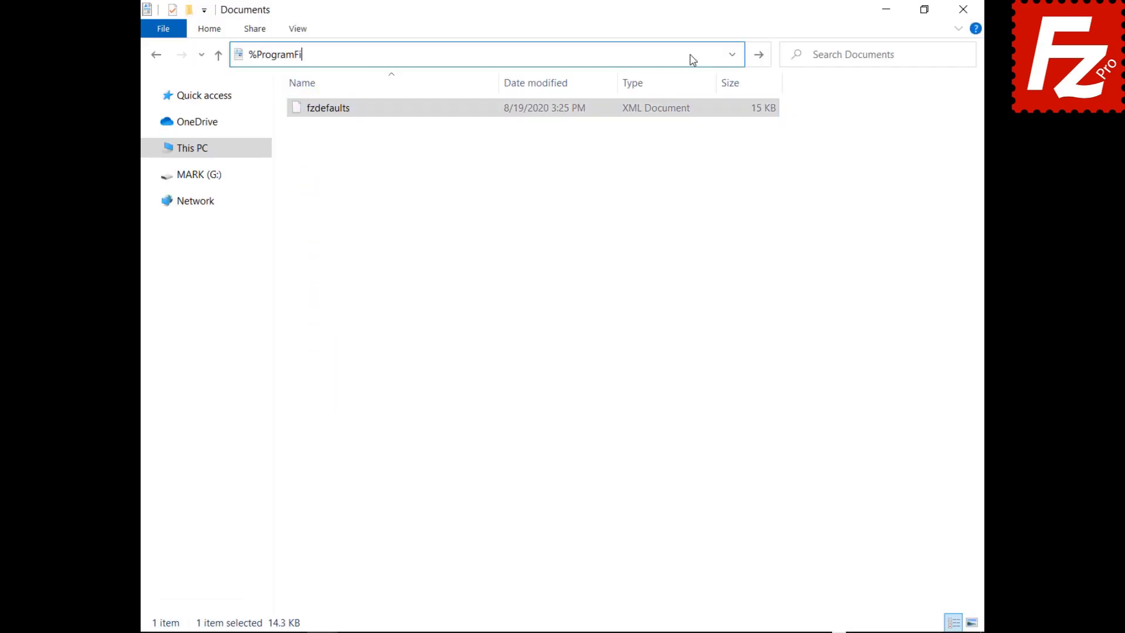
type("les%\\Filezilla Pro")
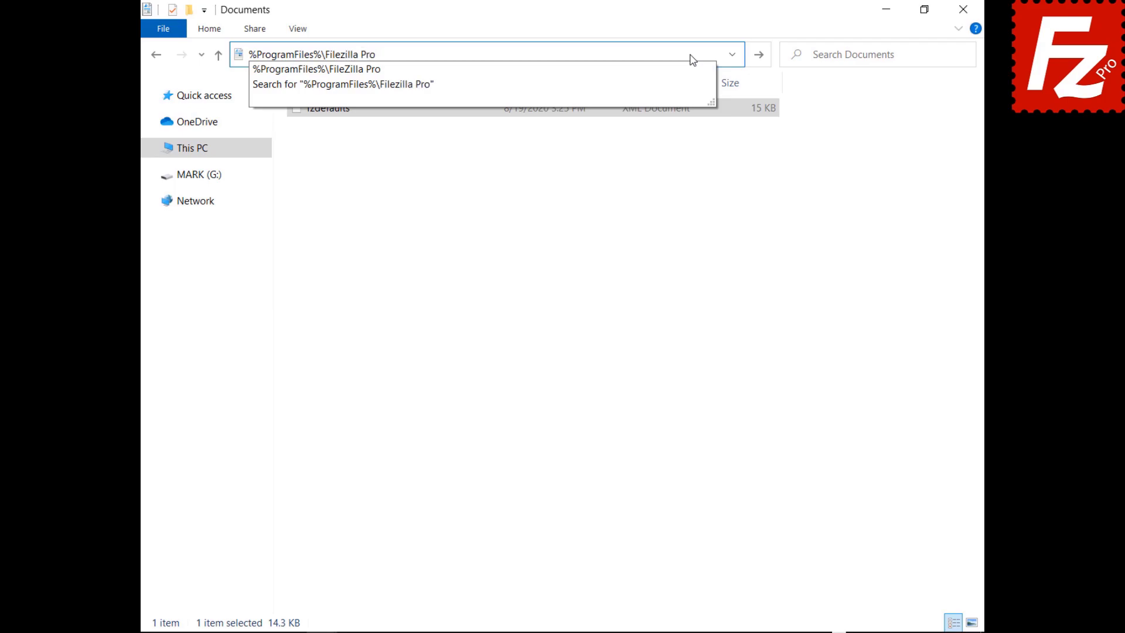
key("Return")
right_click(431, 569)
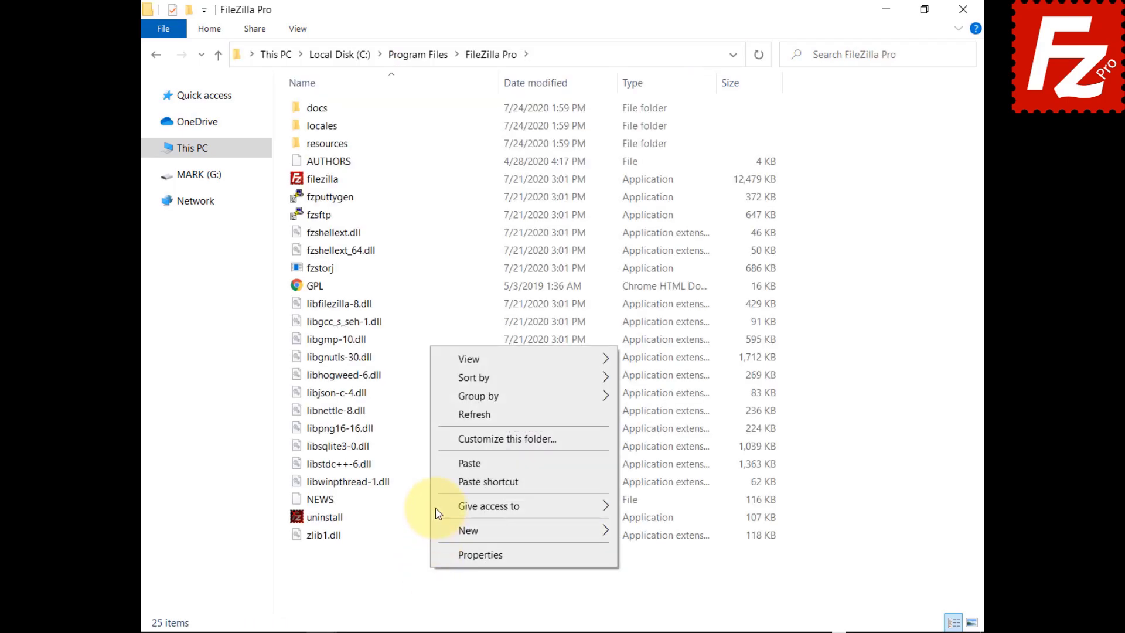
left_click(445, 463)
left_click(519, 251)
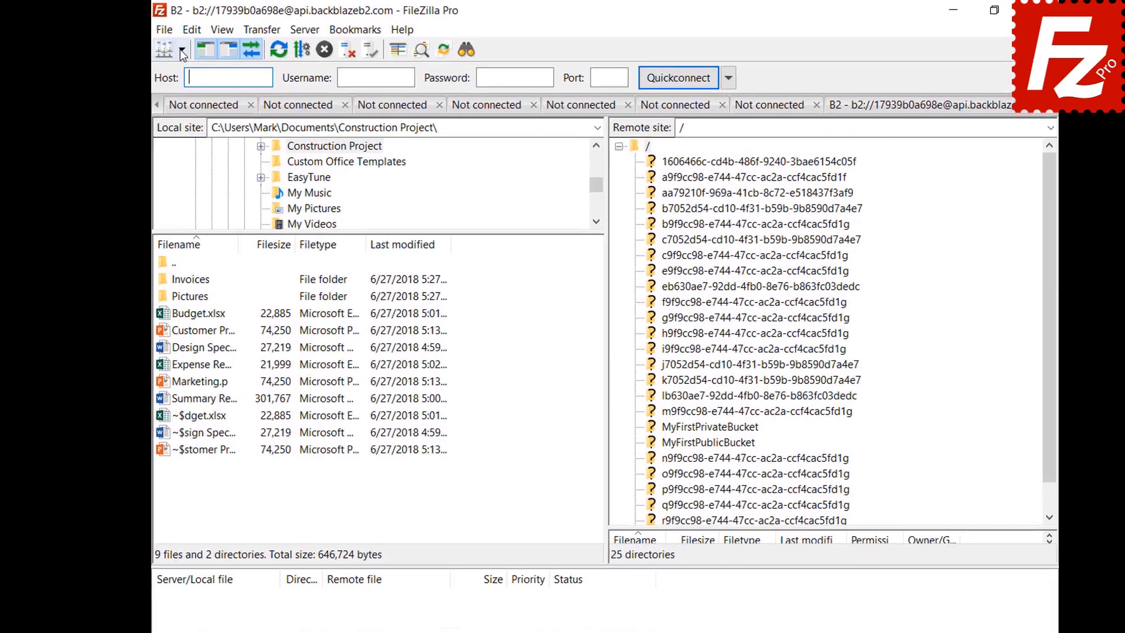
Step: Connect to the Amazon S3 site and show the Interface settings page
left_click(183, 51)
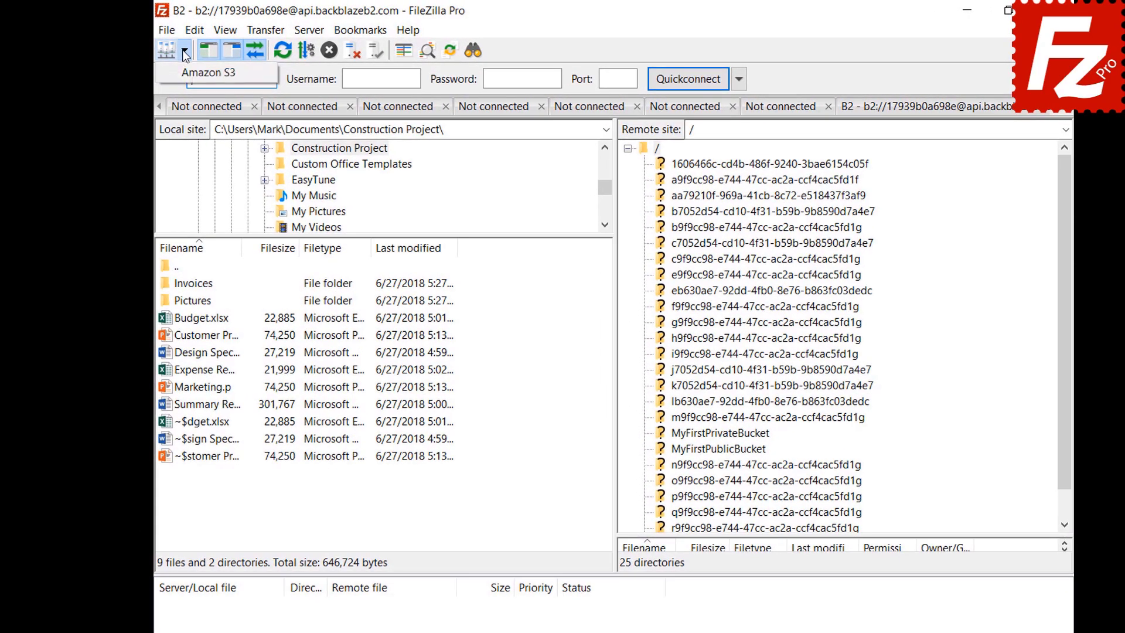
left_click(184, 72)
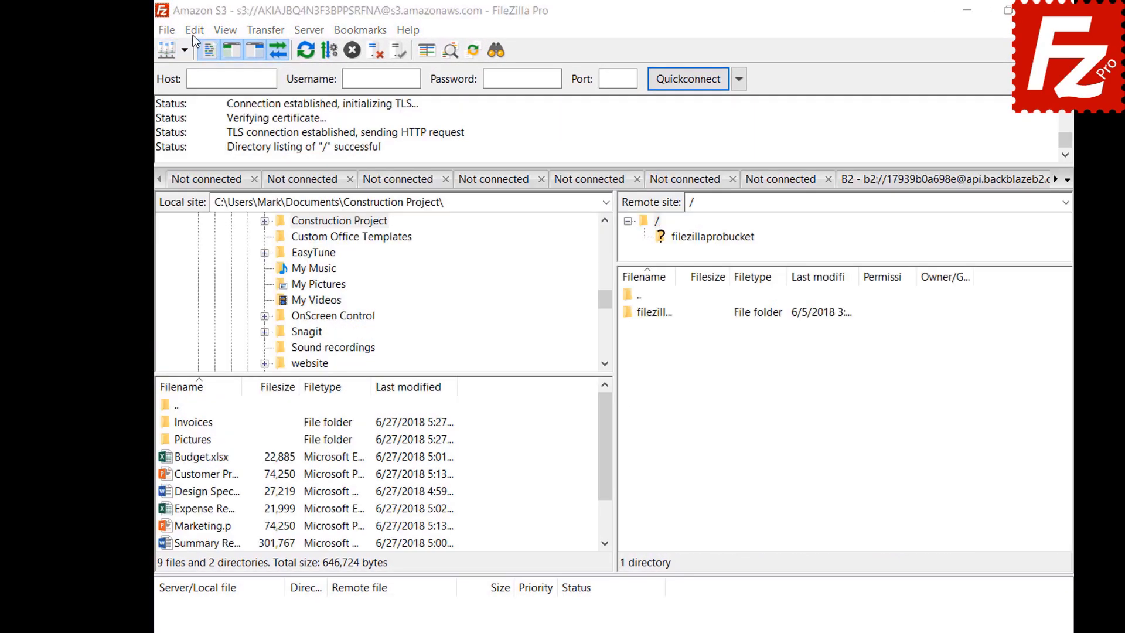
left_click(195, 33)
left_click(197, 93)
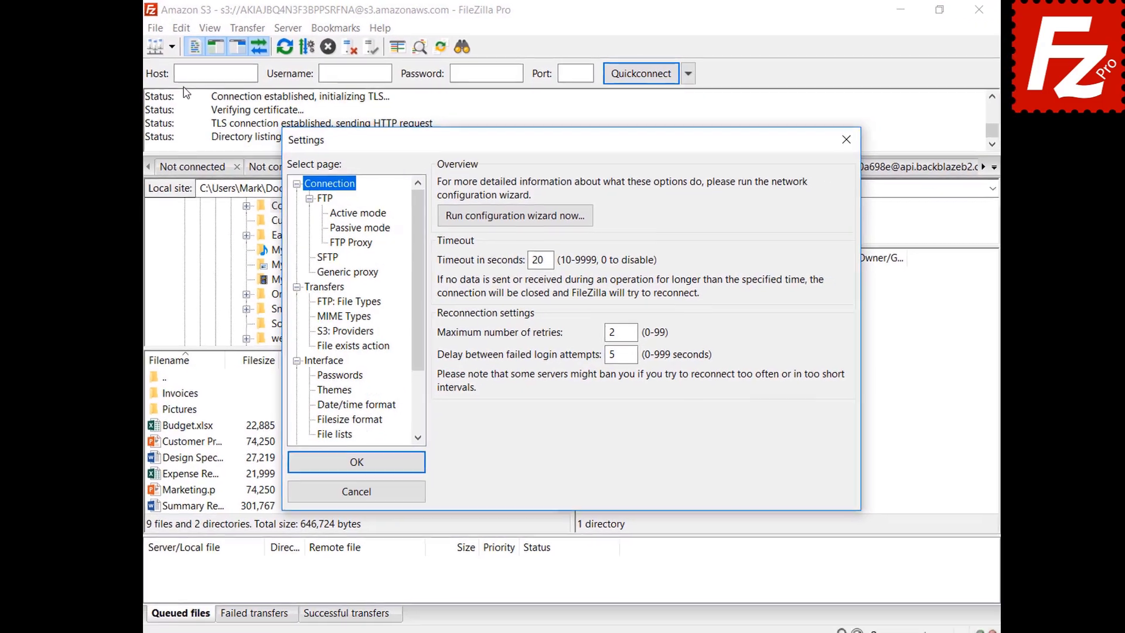
left_click(311, 362)
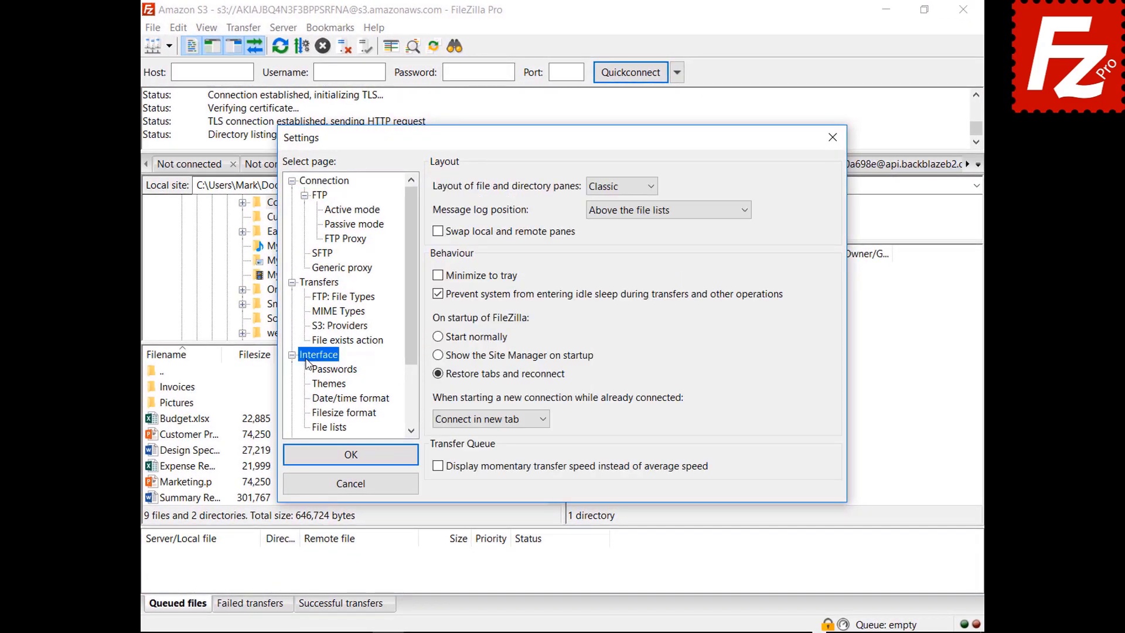
Step: Try the Explorer and then Widescreen layouts for the file and directory panes
left_click(620, 187)
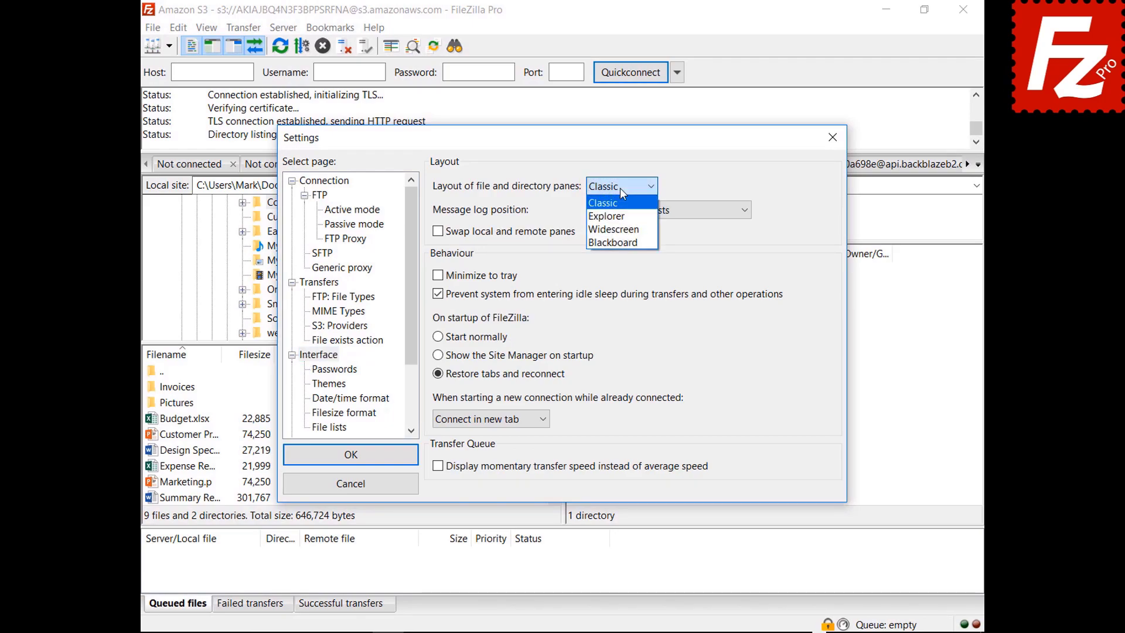
key("Return")
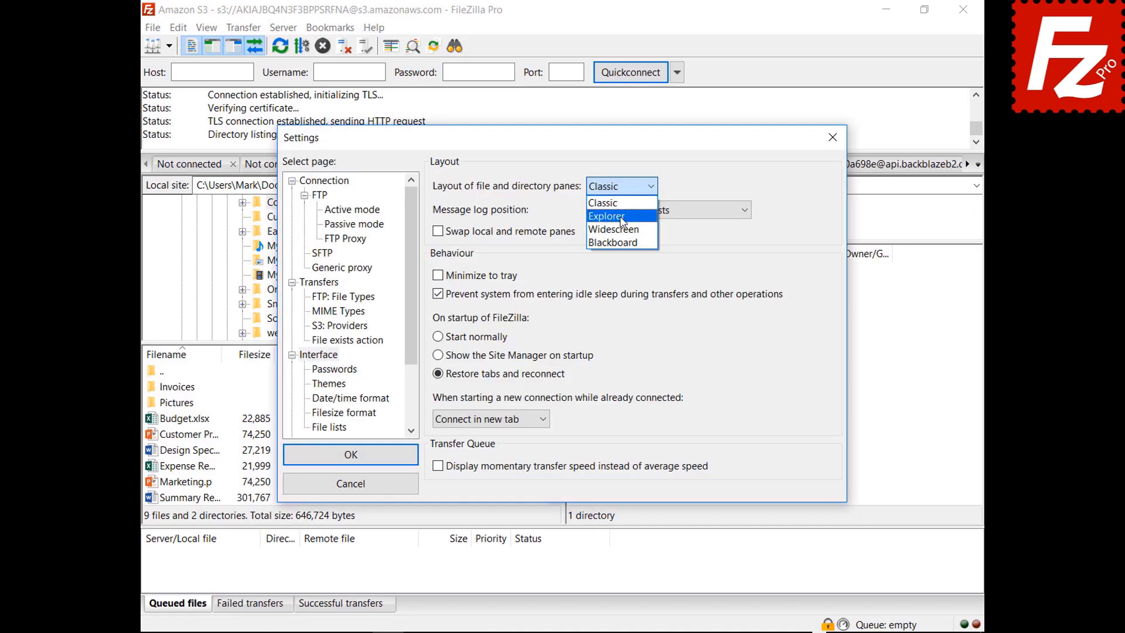
left_click(604, 203)
left_click_drag(570, 142, 588, 632)
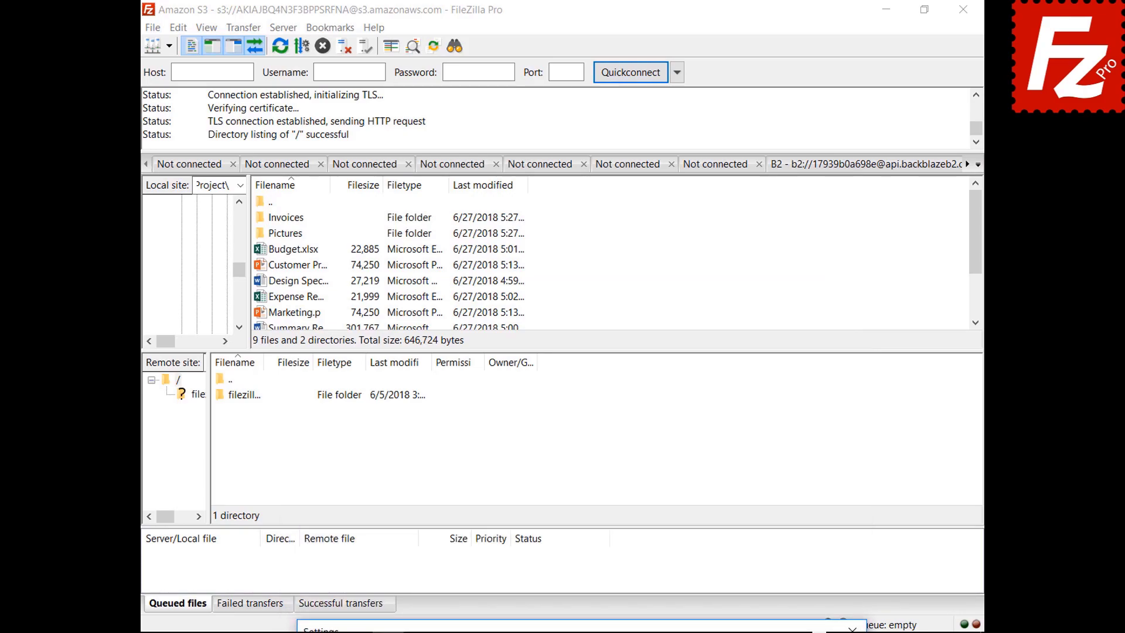
left_click_drag(588, 628, 560, 140)
left_click(609, 187)
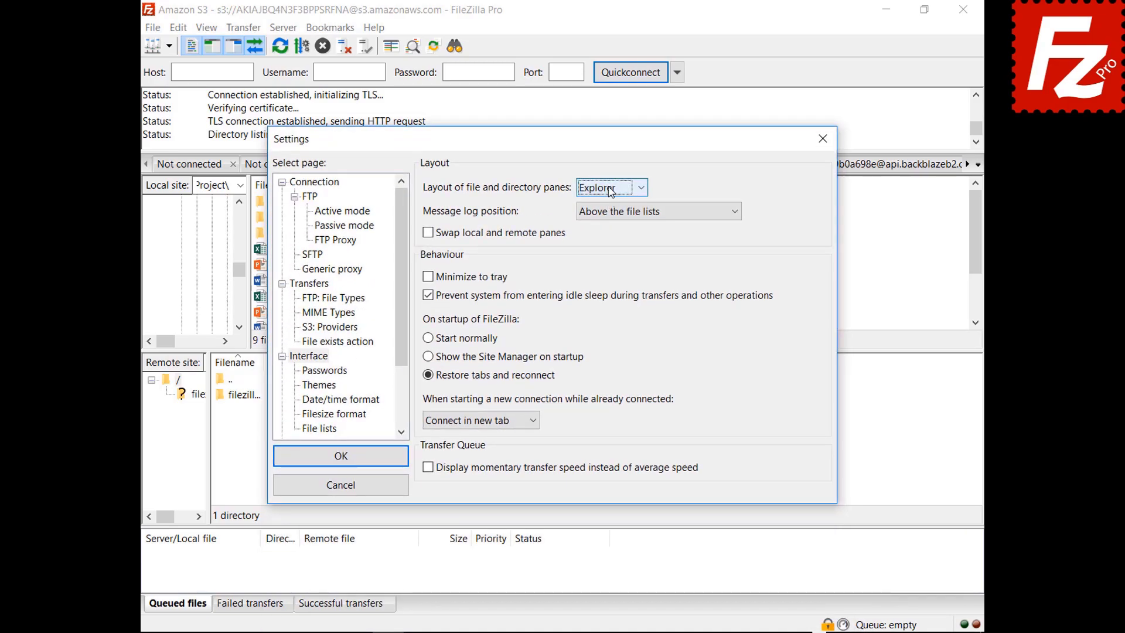
left_click(609, 231)
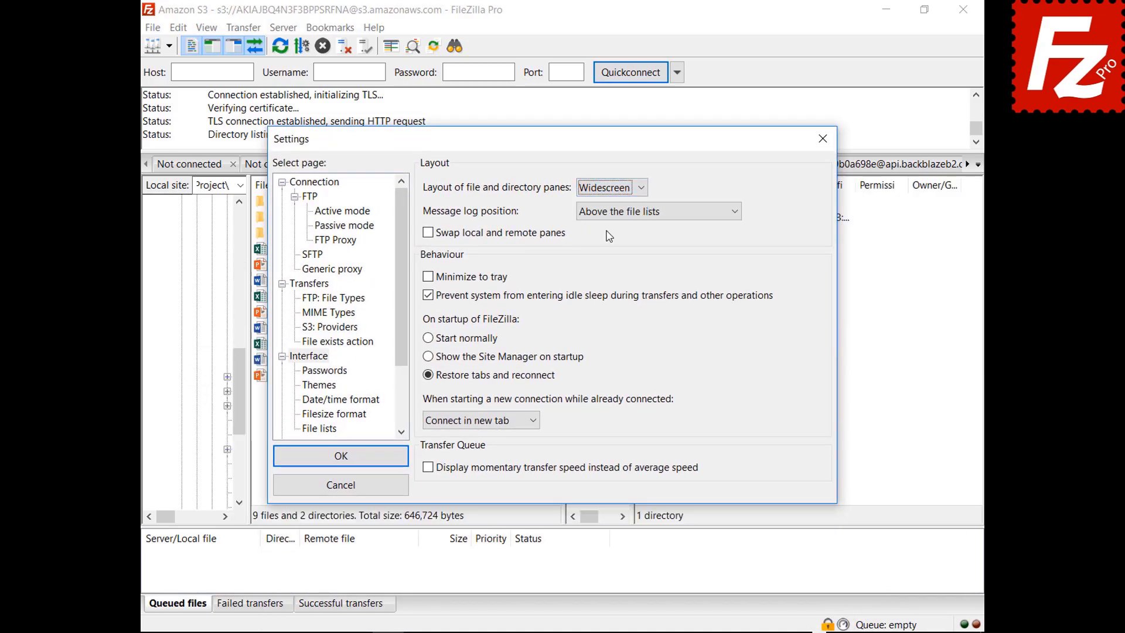
mouse_move(567, 150)
left_mouse_down()
mouse_move(596, 632)
mouse_move(520, 231)
mouse_move(559, 150)
left_mouse_up()
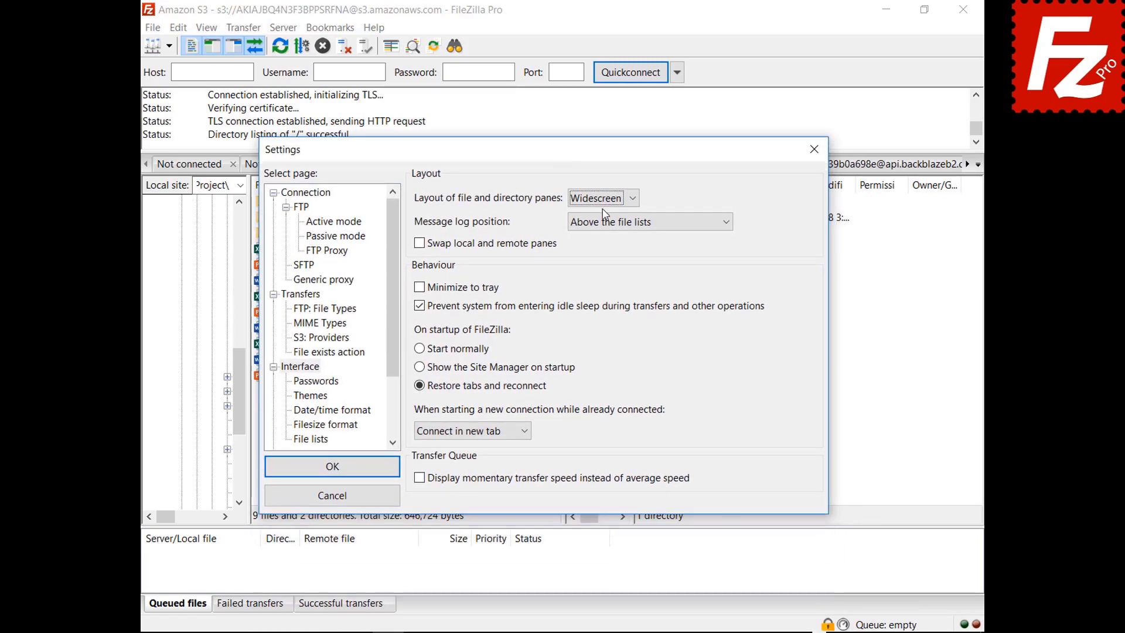
Step: Try the Blackboard pane layout, then set it back to Classic
left_click(604, 201)
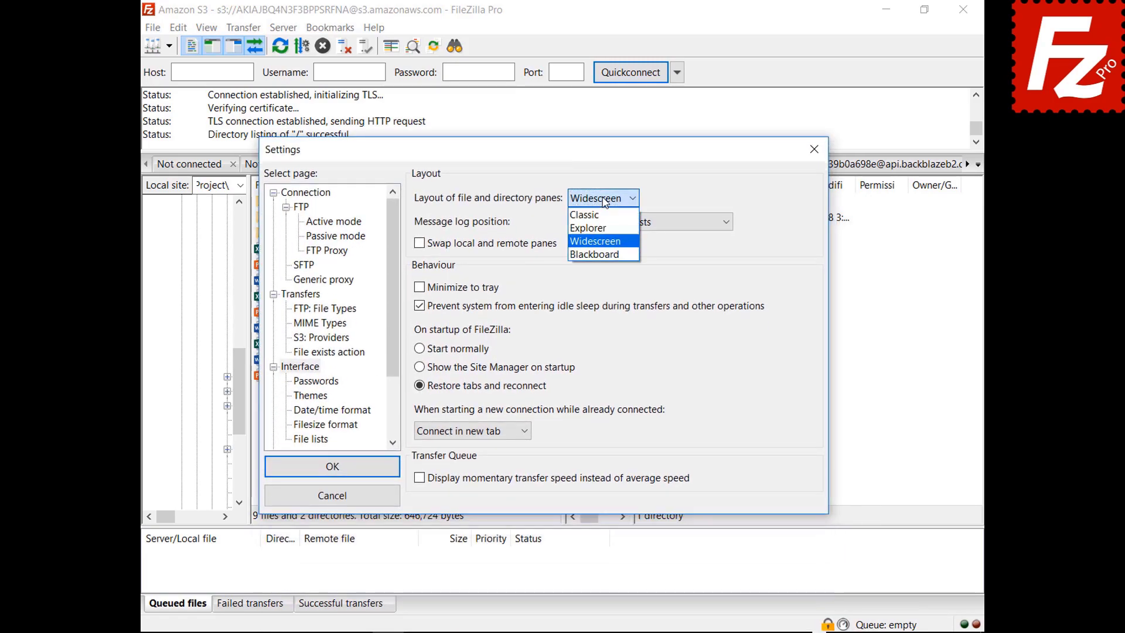
left_click(598, 254)
left_click_drag(546, 161, 547, 632)
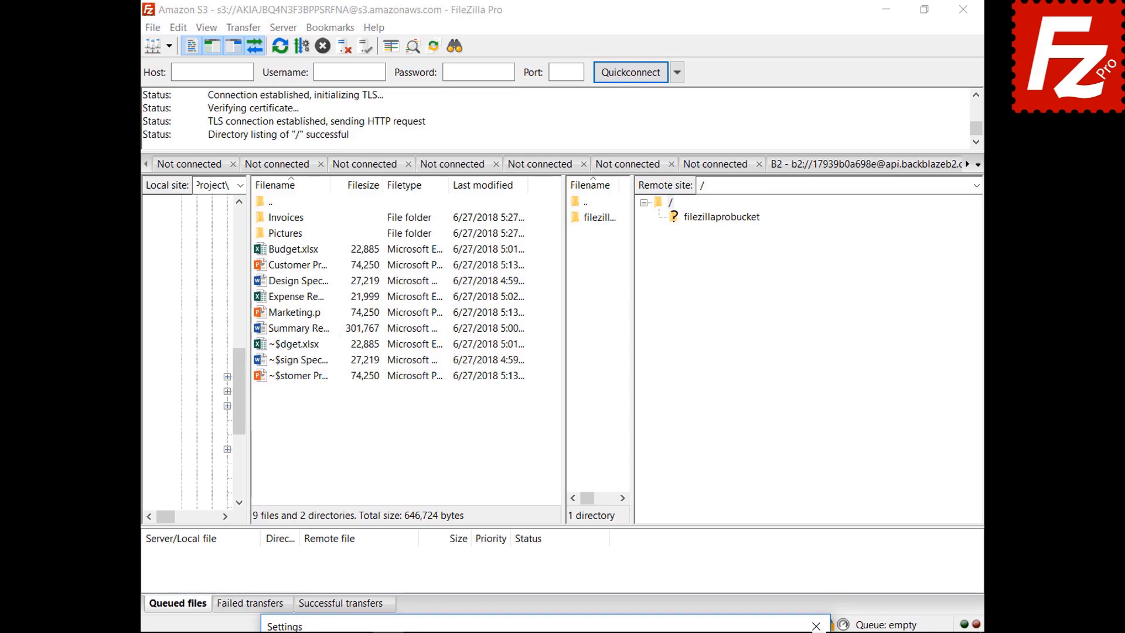
left_click_drag(545, 626, 517, 160)
left_click(573, 211)
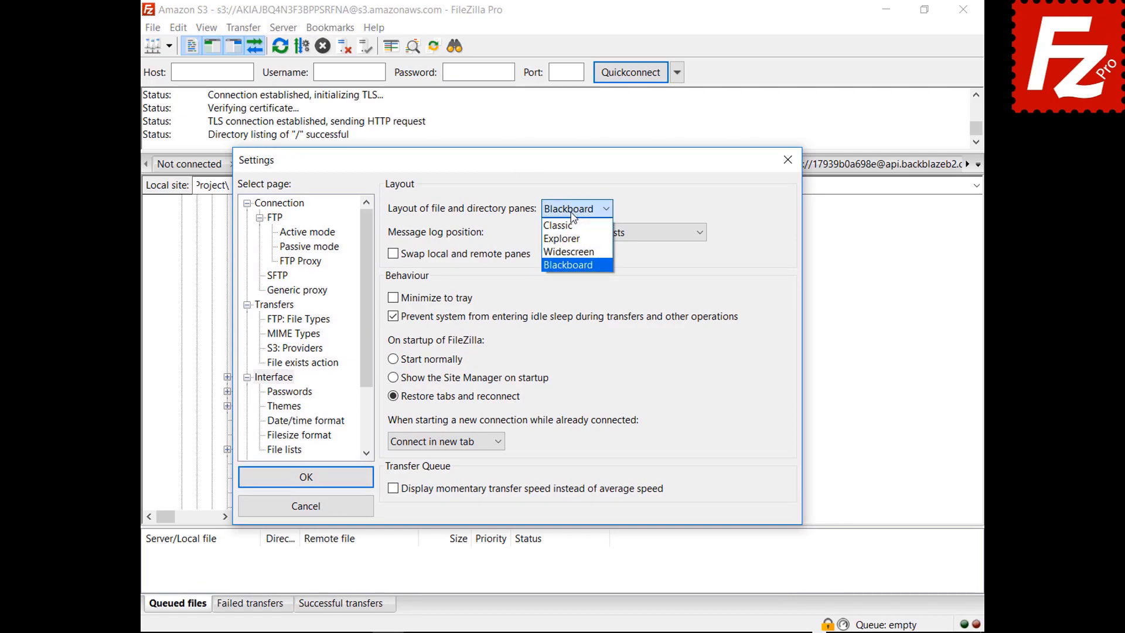
left_click(571, 225)
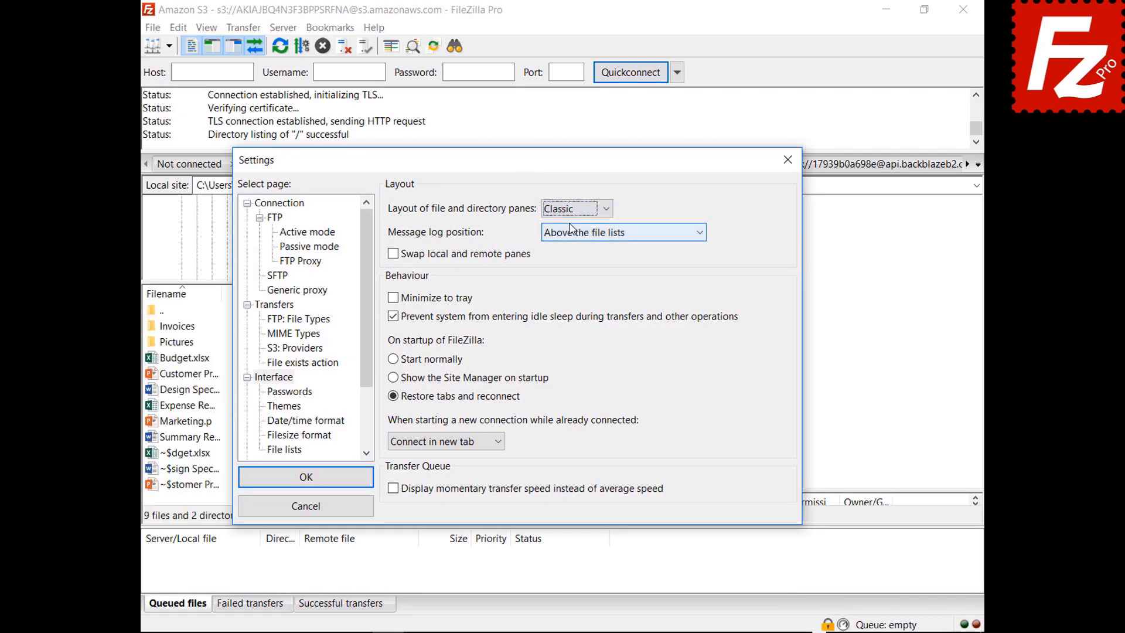
Step: Try the message log above the file lists and next to the transfer queue
left_click(605, 236)
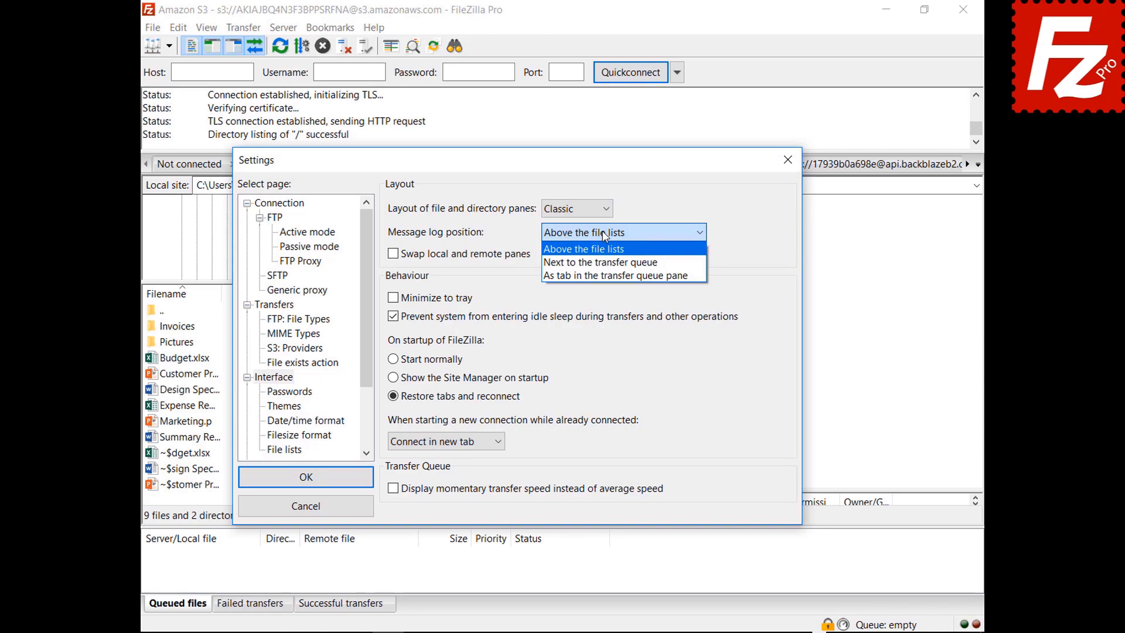
left_click(583, 248)
left_click_drag(605, 160, 633, 626)
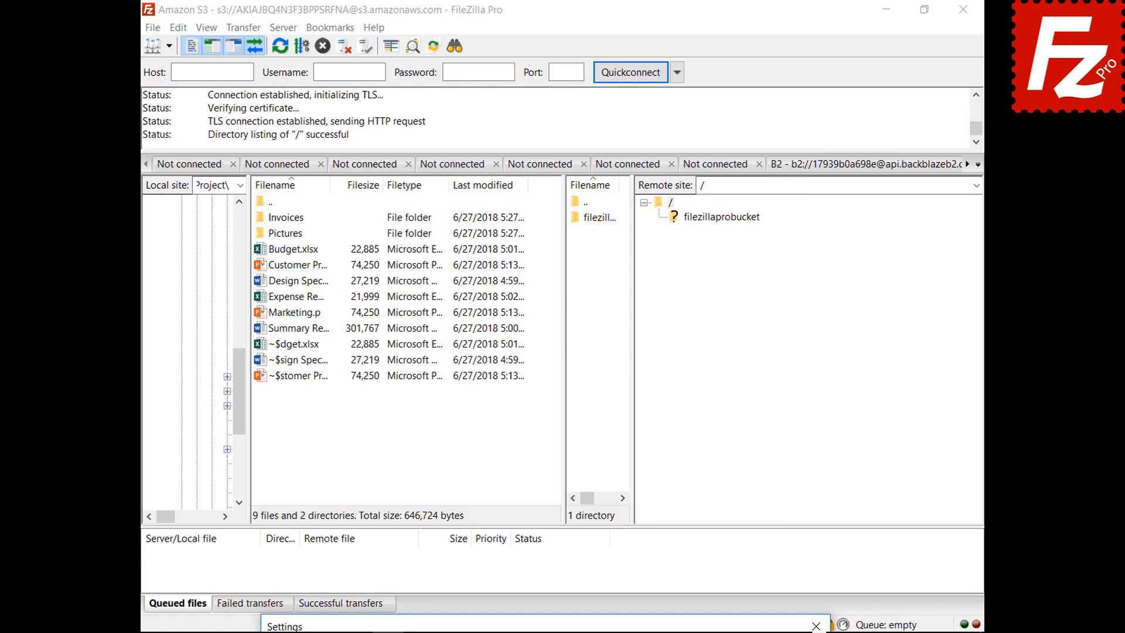
left_click(596, 230)
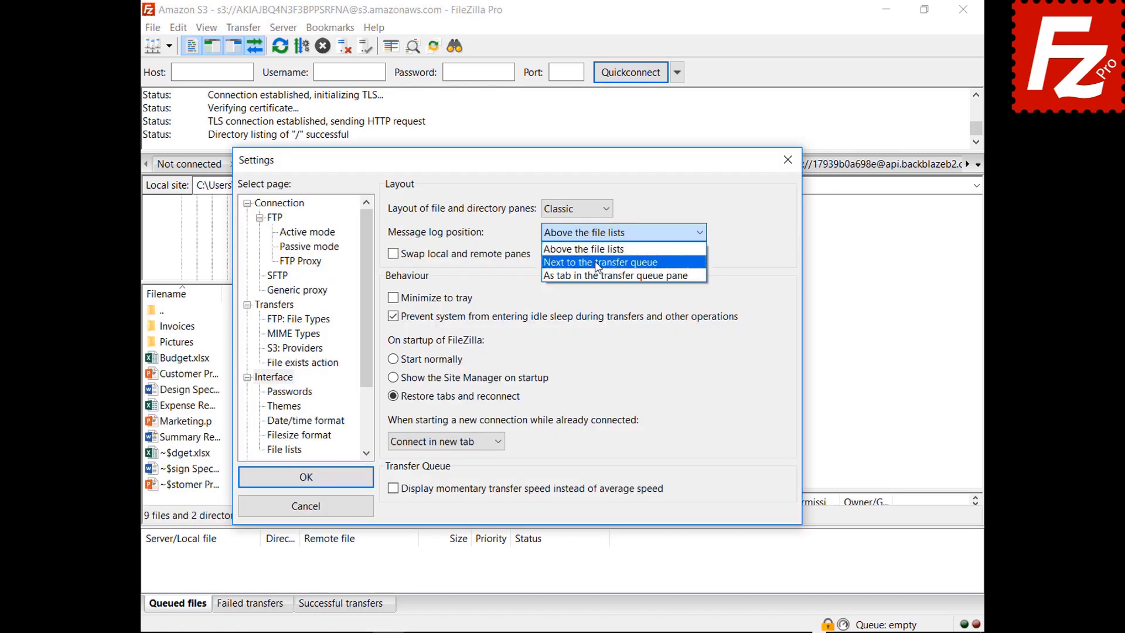
left_click(596, 257)
left_click_drag(524, 169, 522, 632)
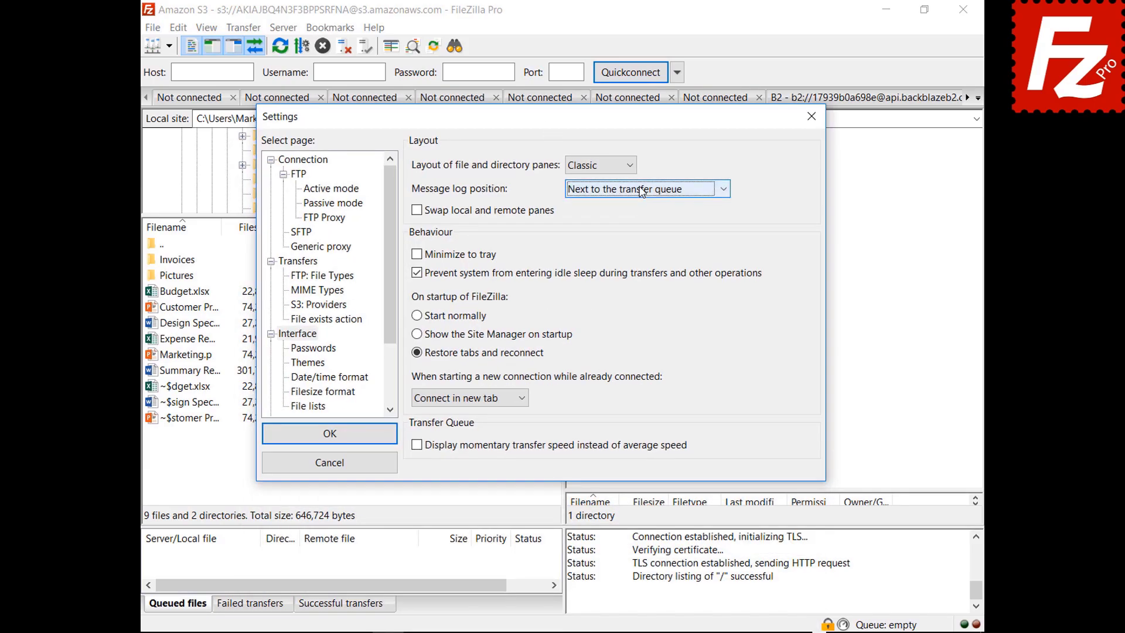
Step: Place the message log as a tab in the transfer queue pane
left_click(642, 188)
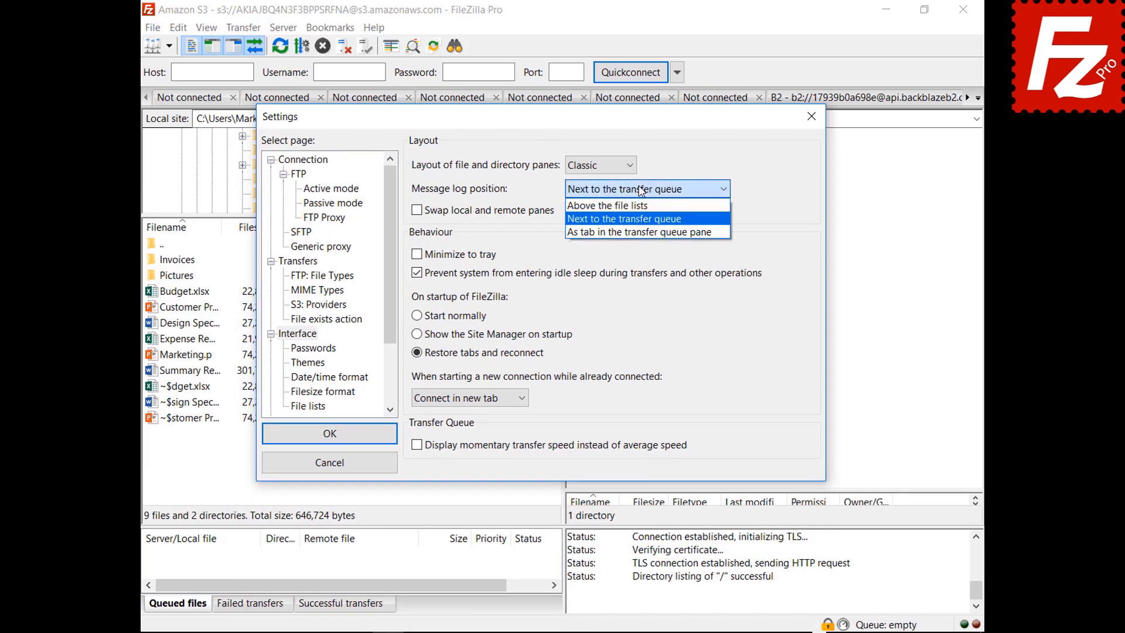
left_click(635, 235)
left_click_drag(558, 122, 562, 631)
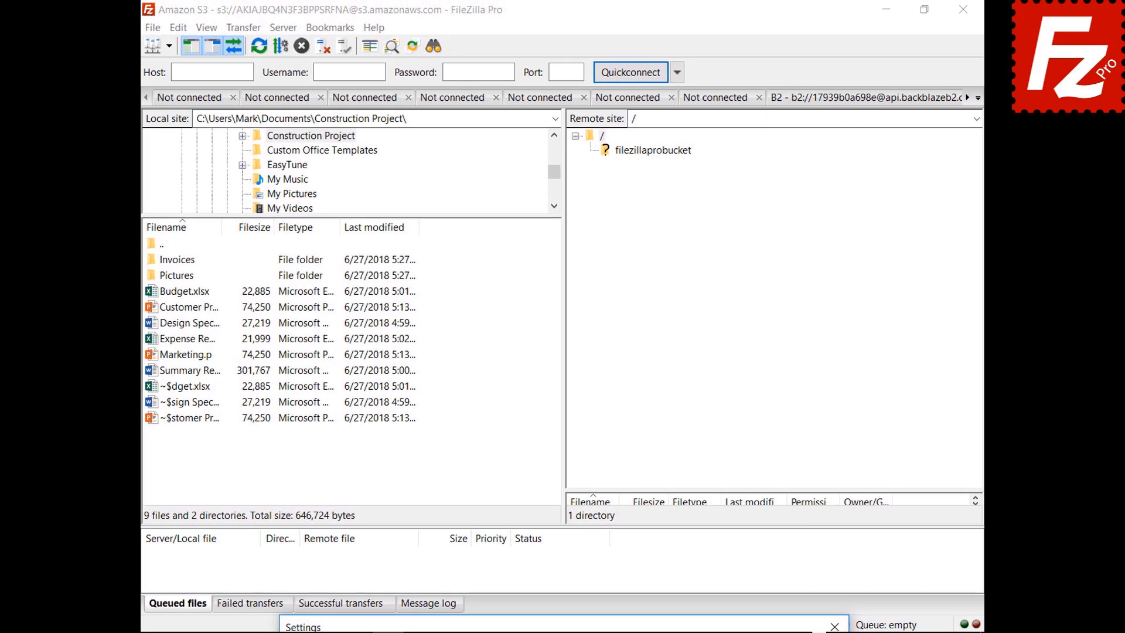
left_click_drag(404, 631, 578, 107)
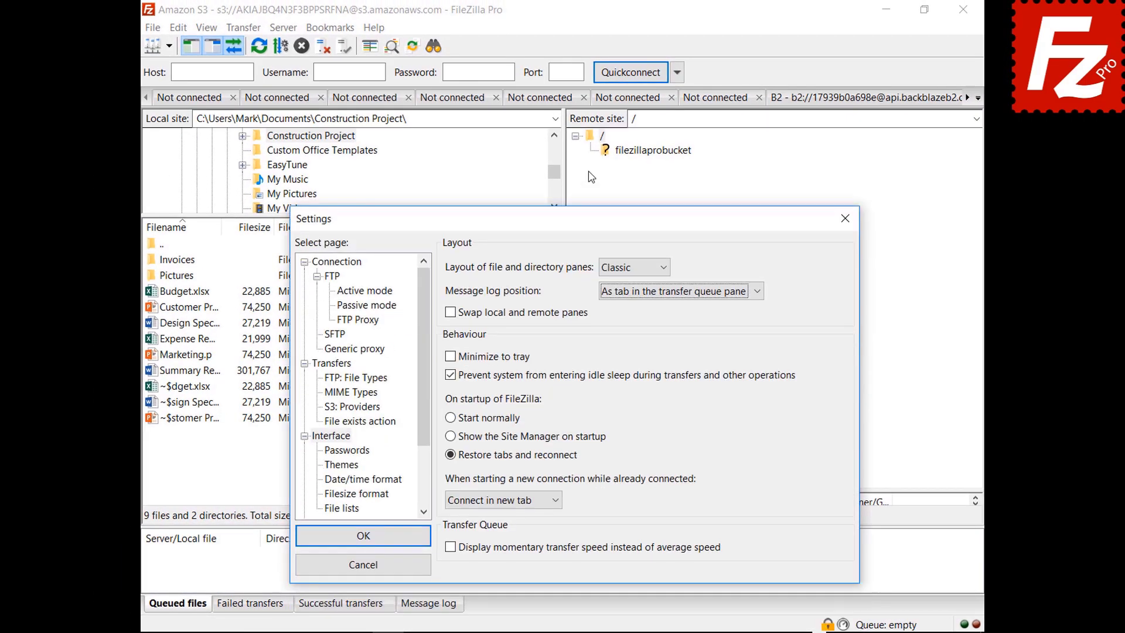
Step: Enable 'Minimize to tray' in the interface settings and save them
left_click_drag(591, 177, 590, 142)
left_click(450, 291)
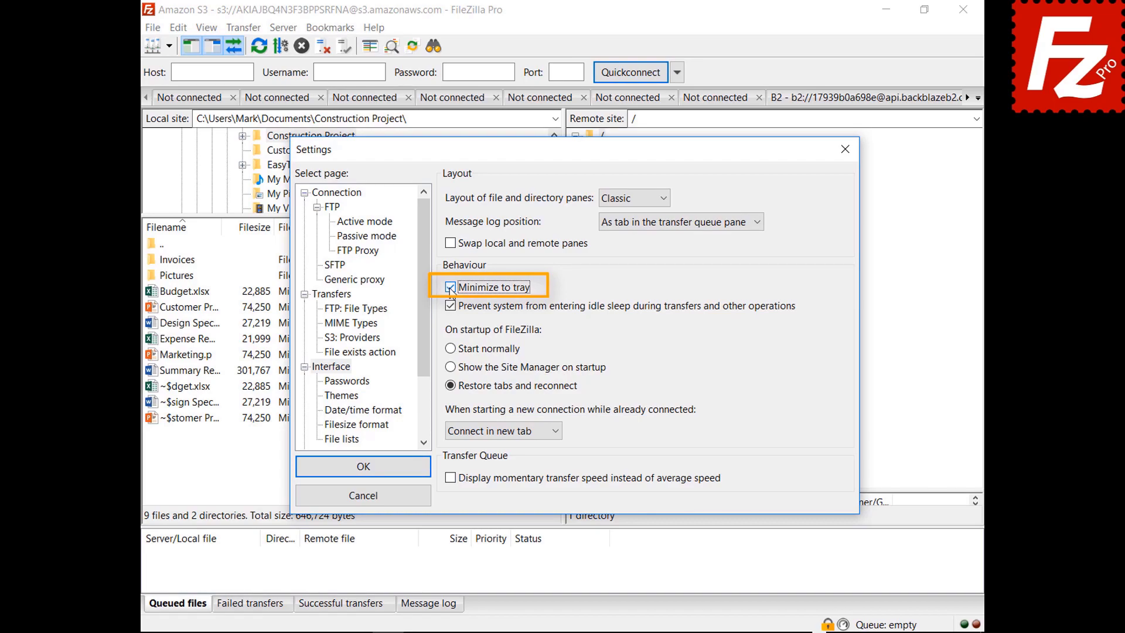
left_click(364, 467)
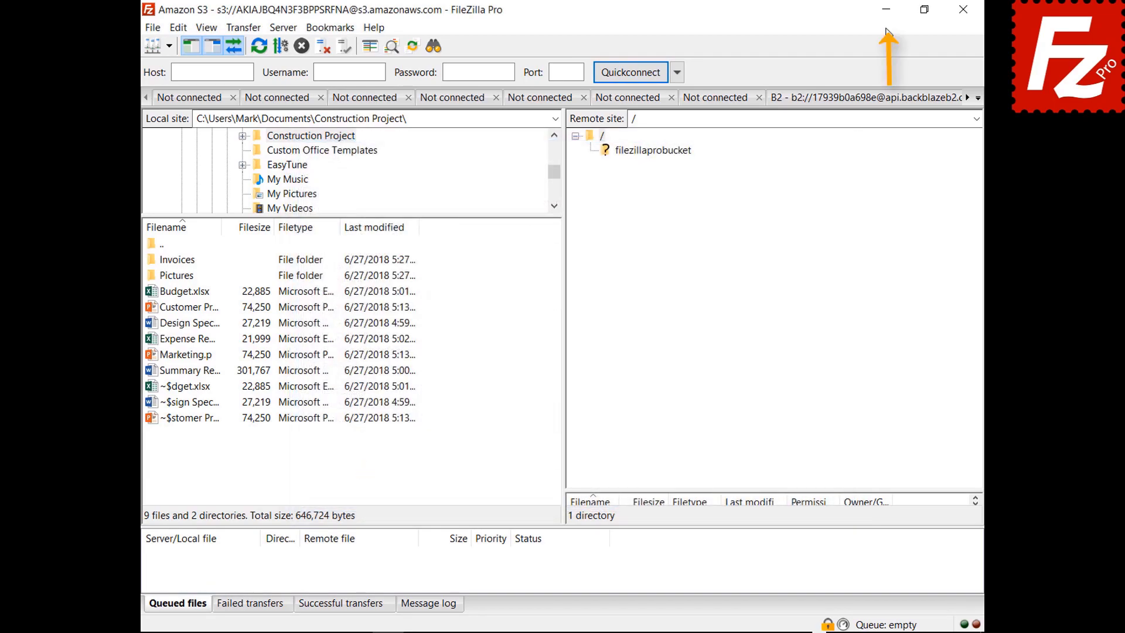
Step: Minimize FileZilla Pro to the system tray and restore it from the tray icon
left_click(885, 10)
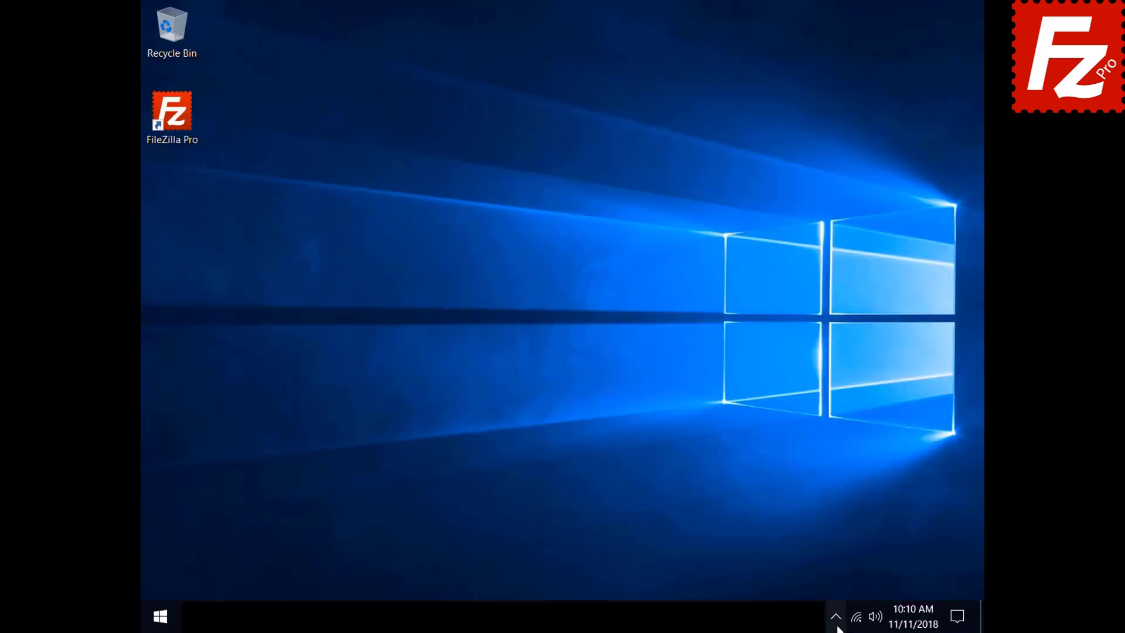
left_click(836, 626)
left_click(851, 584)
left_click(178, 27)
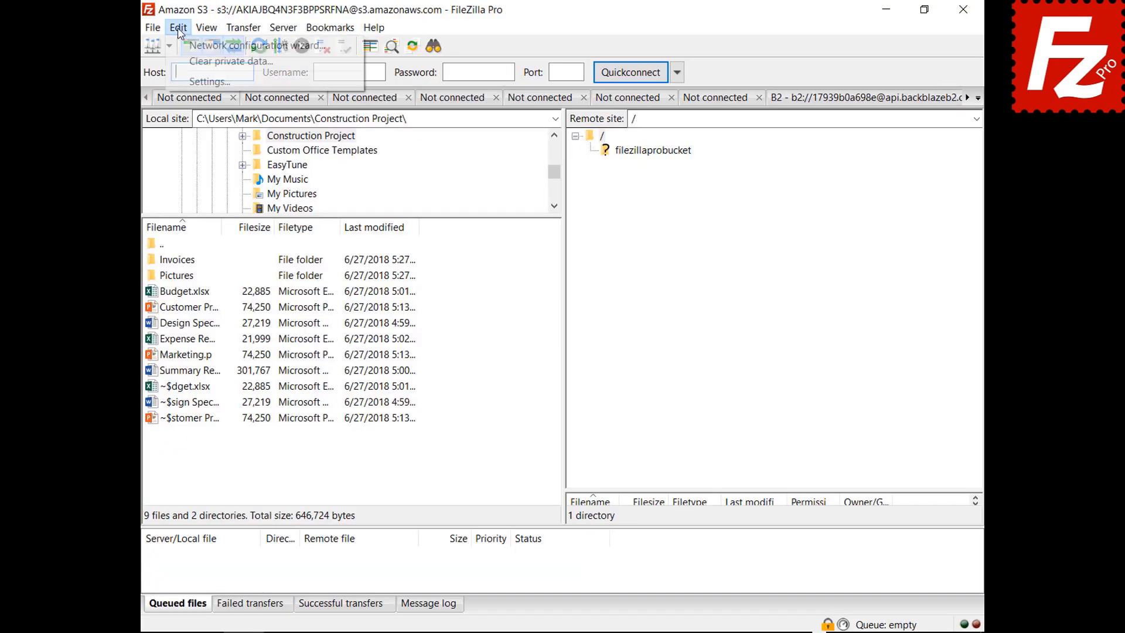
Step: Change the 'while already connected' behaviour from 'Ask for action' so new connections open in a new tab
left_click(208, 82)
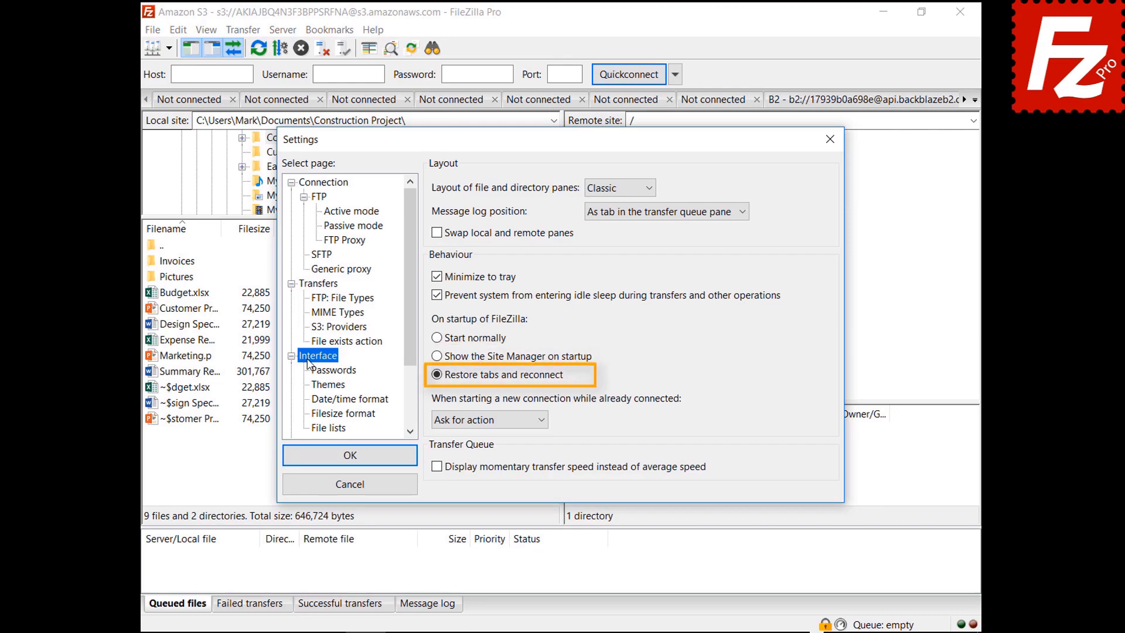
left_click(484, 422)
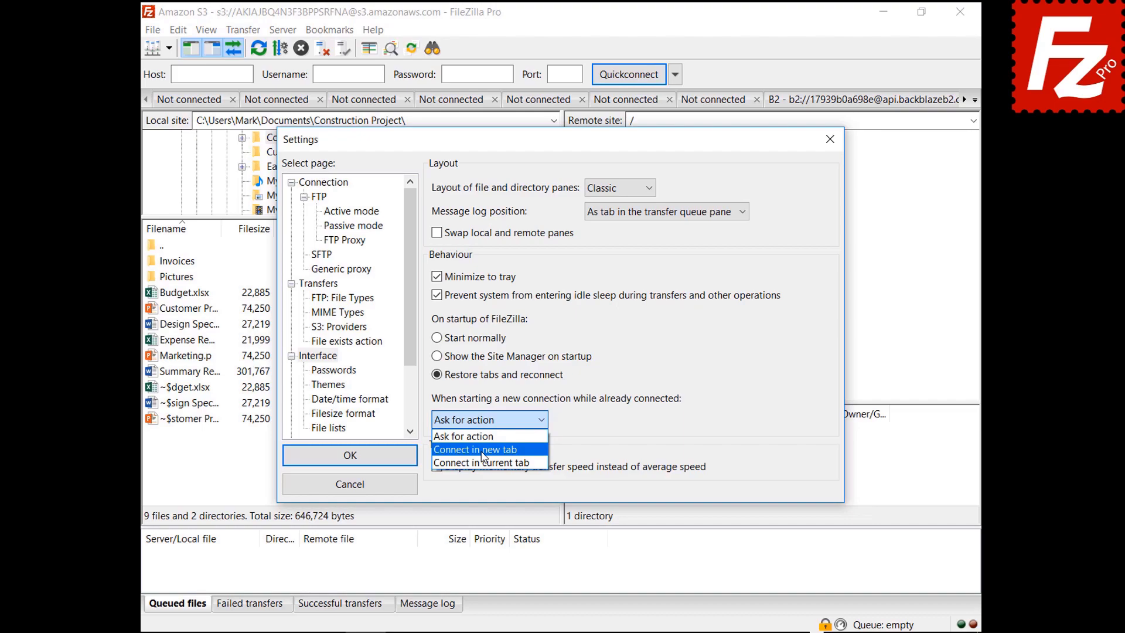
left_click(483, 450)
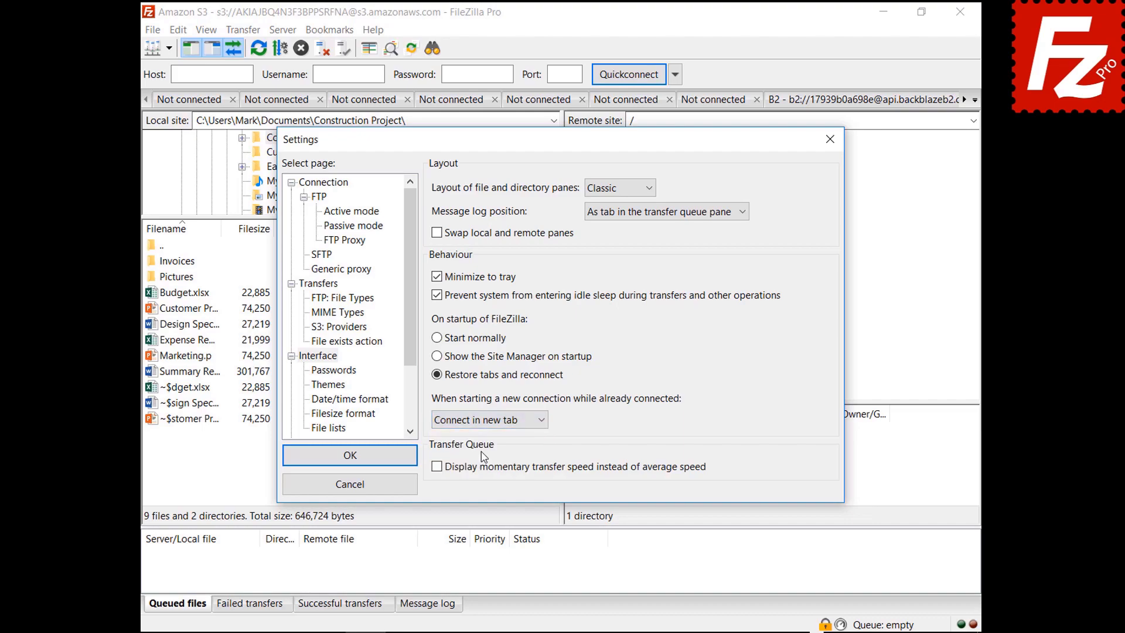
left_click(491, 423)
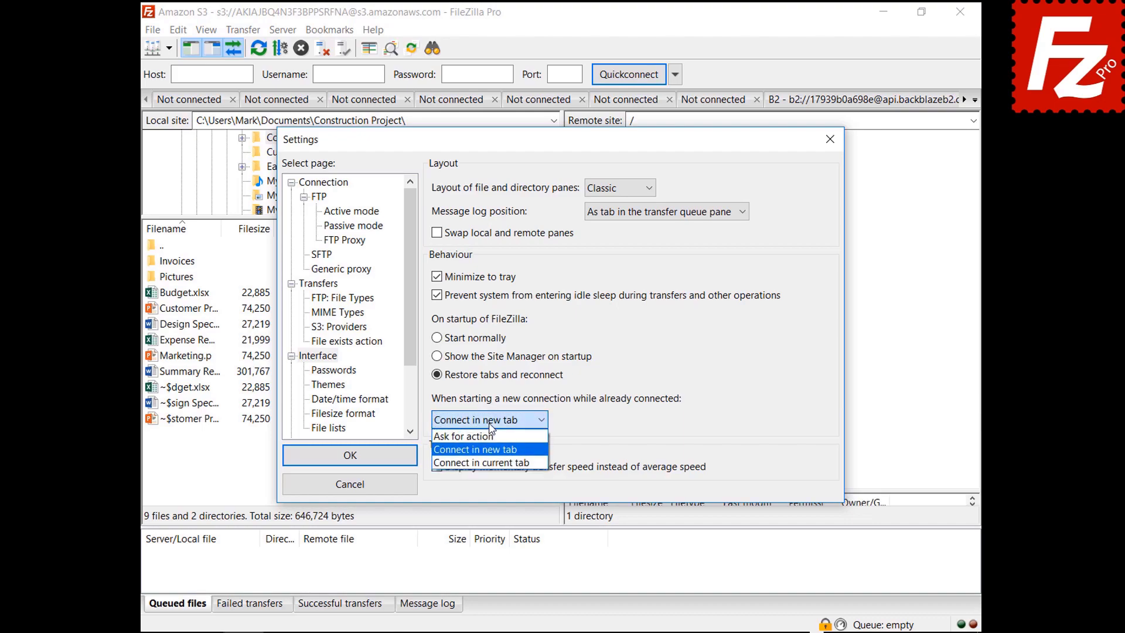
left_click(496, 463)
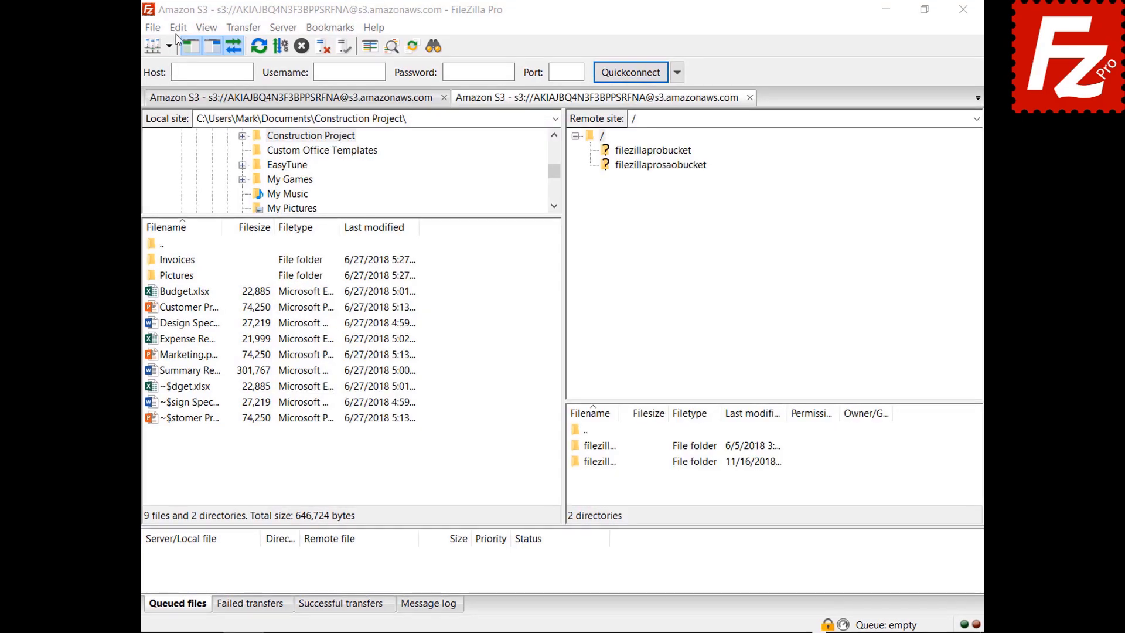
left_click(145, 29)
Step: Set a custom date format %B %d %Y and custom time format %H:%M:%S, then save
left_click(151, 88)
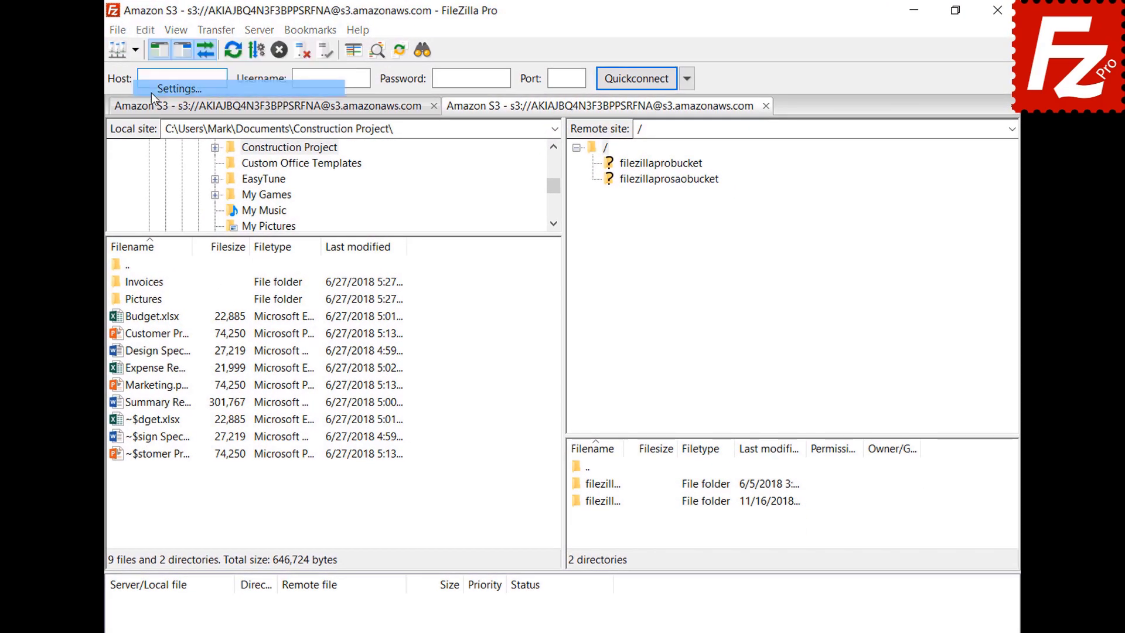
left_click(296, 434)
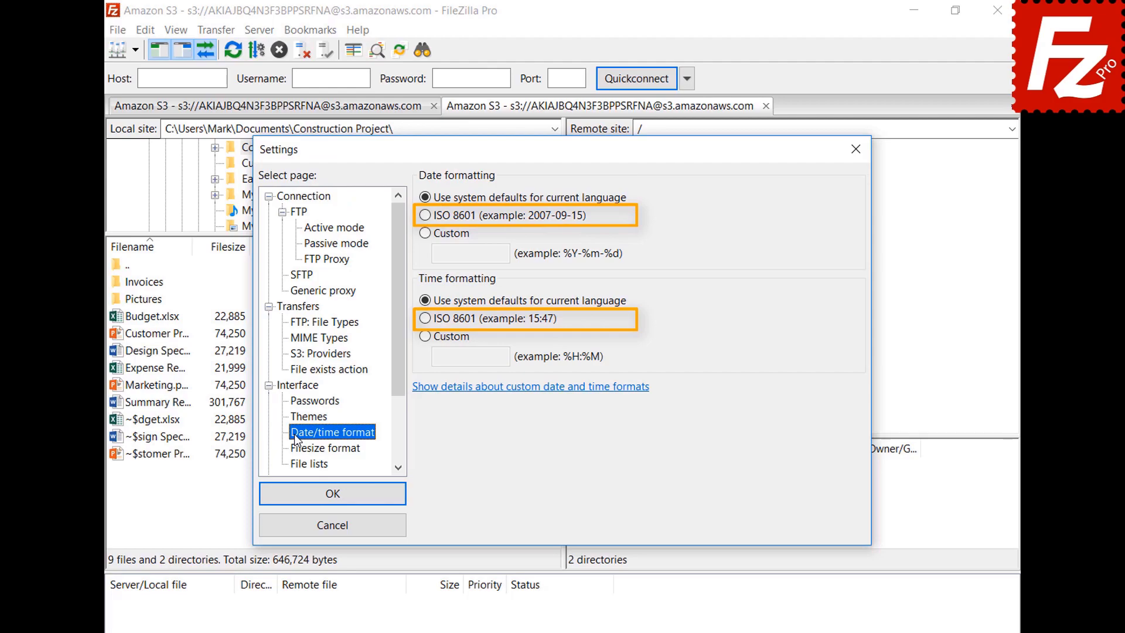
left_click(426, 237)
type("%B %d %Y")
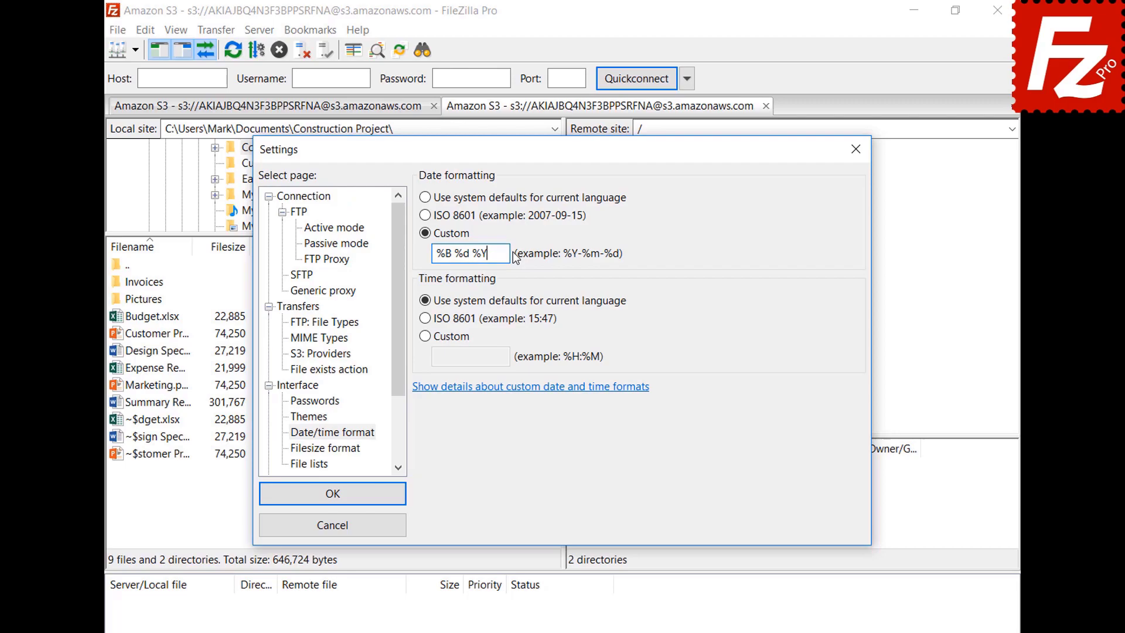
left_click(426, 336)
type("%H:%M:%S")
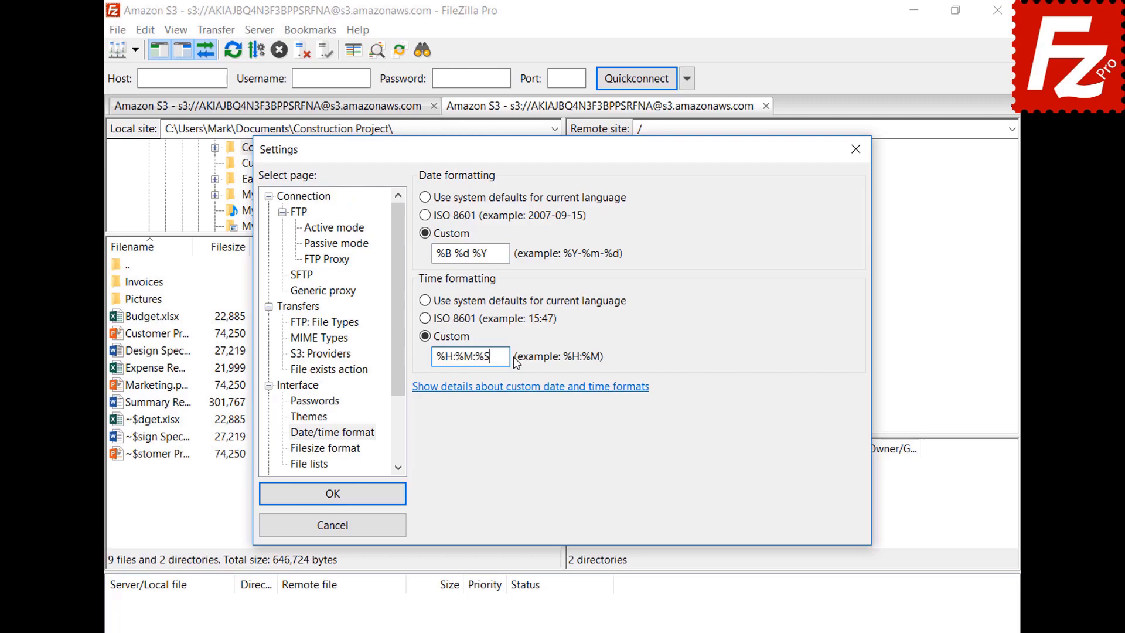
left_click(332, 494)
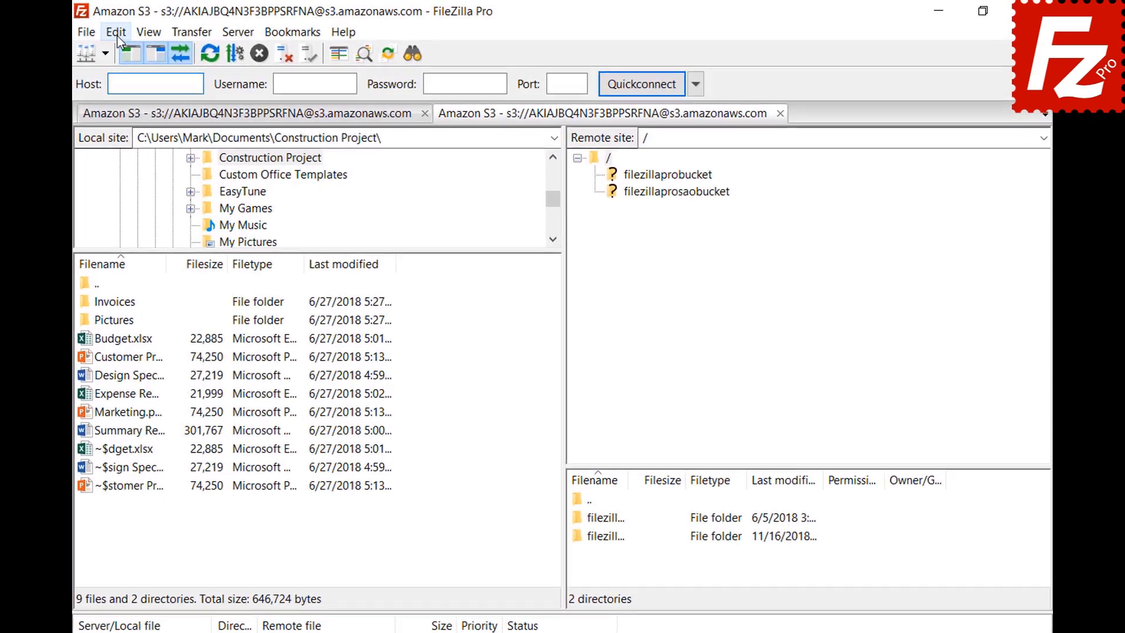
Step: Format file sizes with decimal SI prefixes, the thousands separator on, and 2 decimal places
left_click(117, 35)
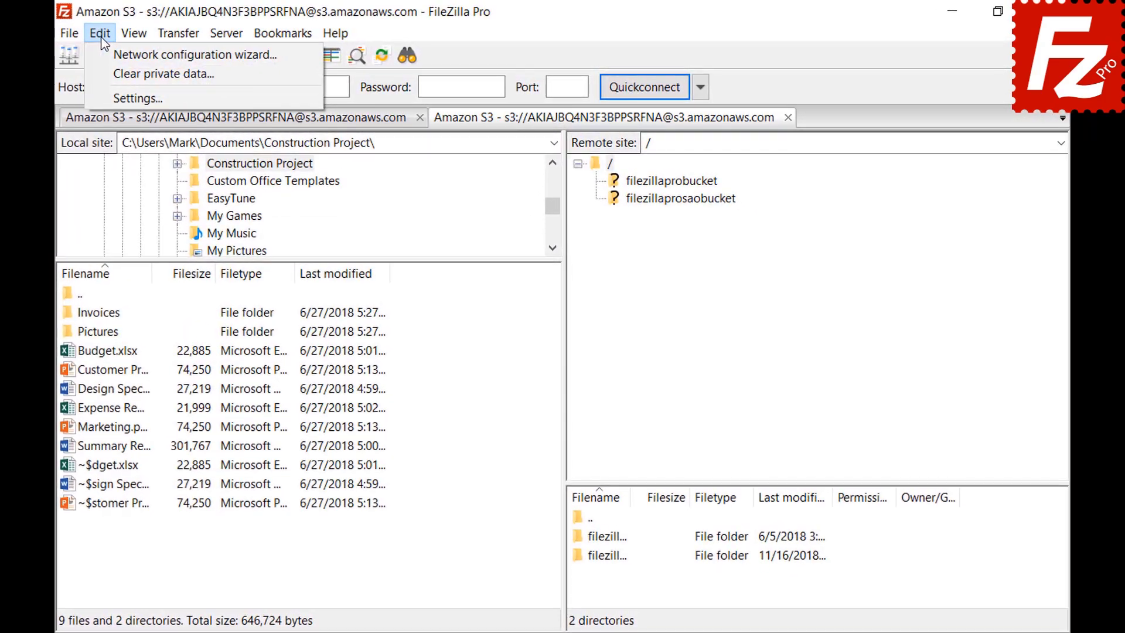
left_click(123, 88)
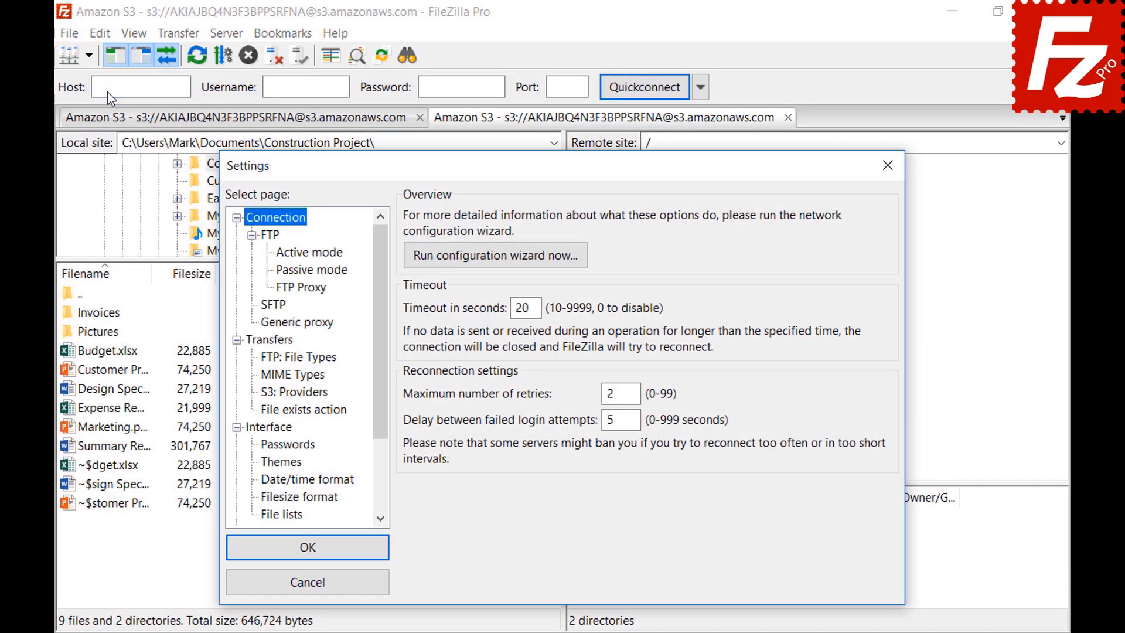
left_click(267, 498)
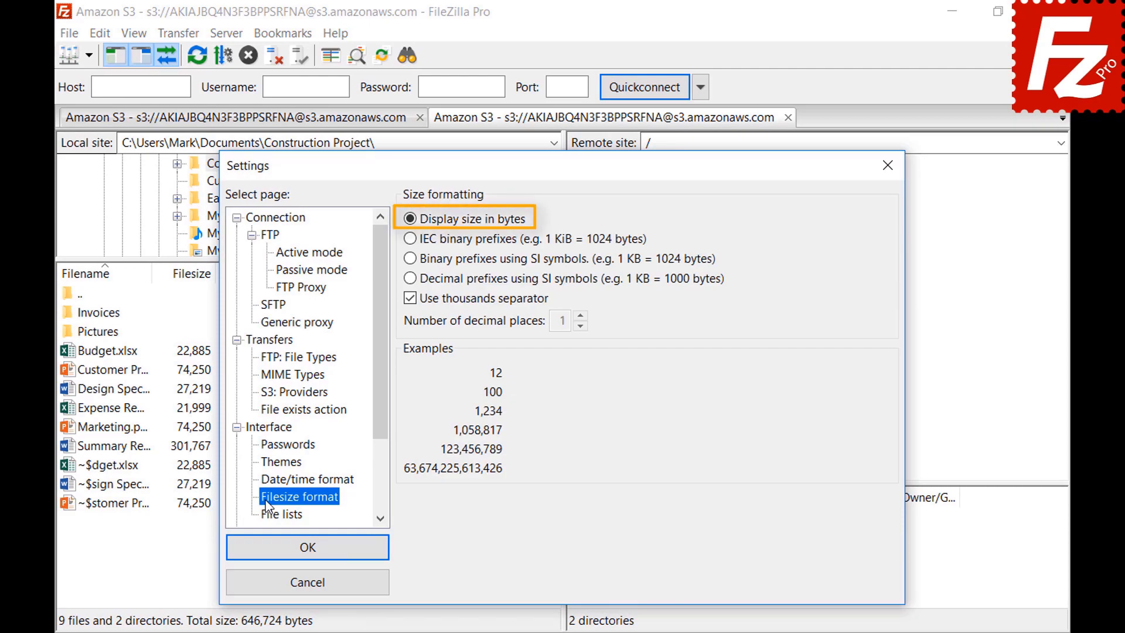
left_click(410, 300)
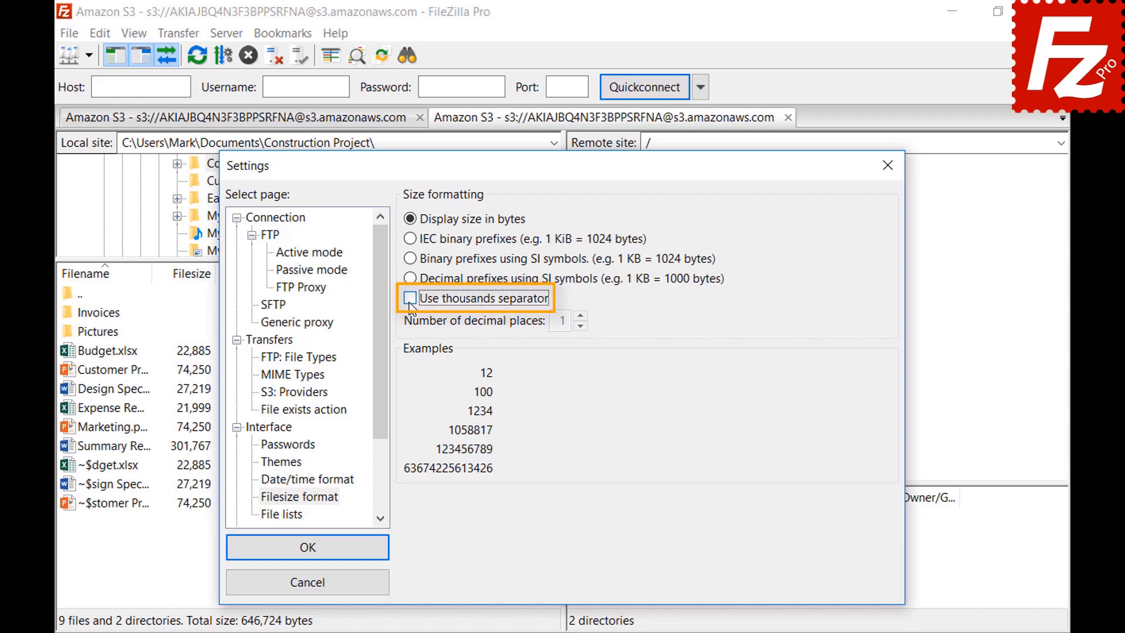
left_click(410, 300)
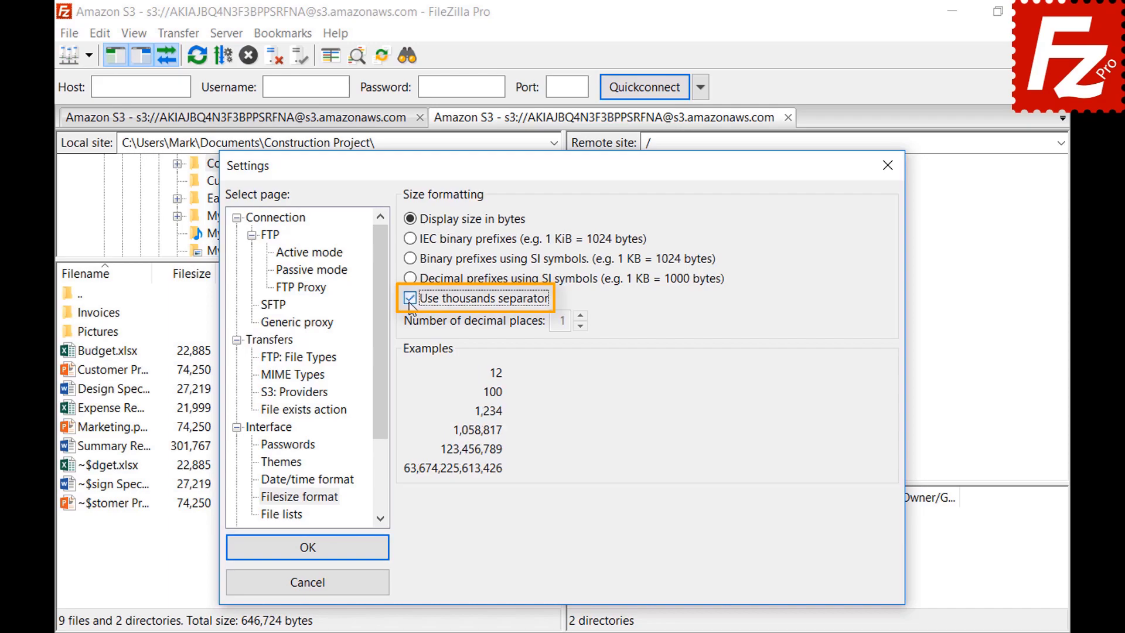
left_click(410, 239)
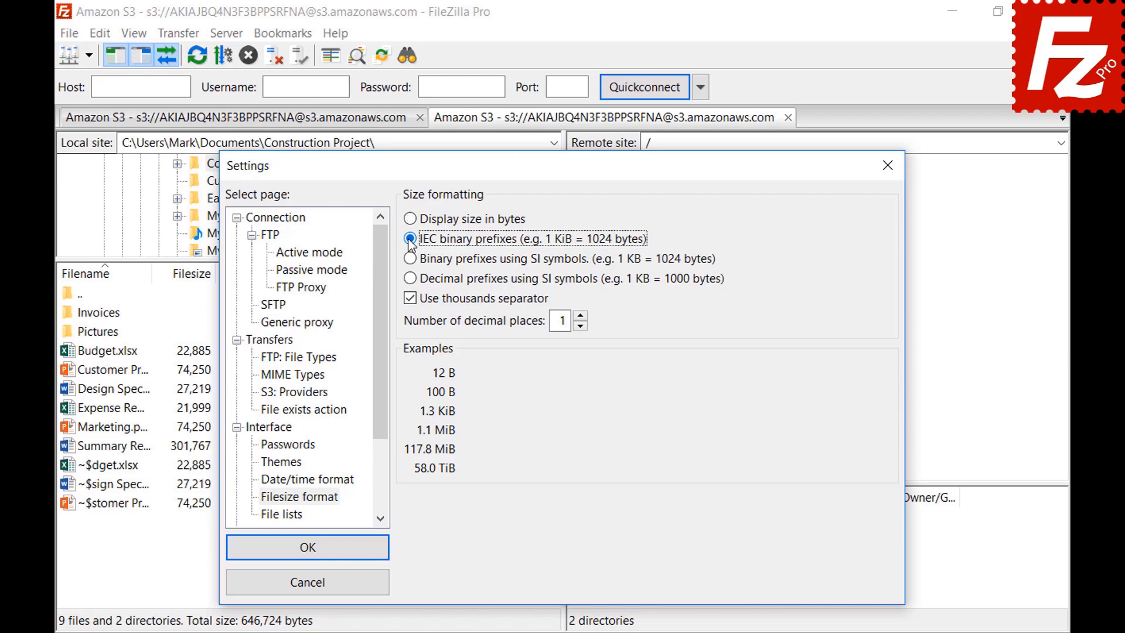
left_click(410, 259)
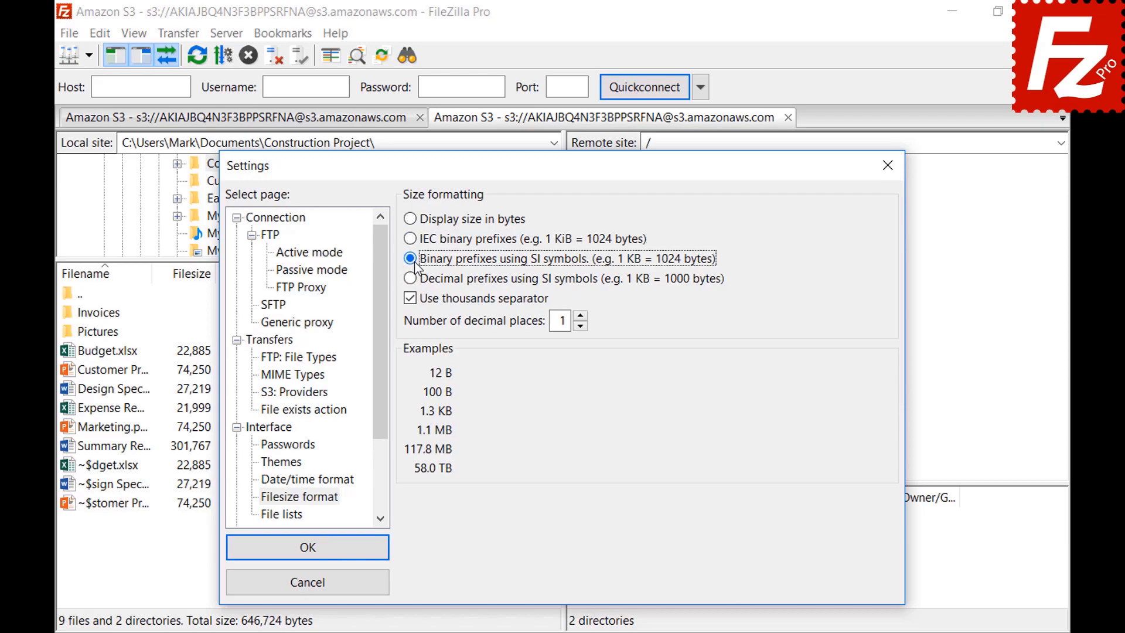
left_click(412, 279)
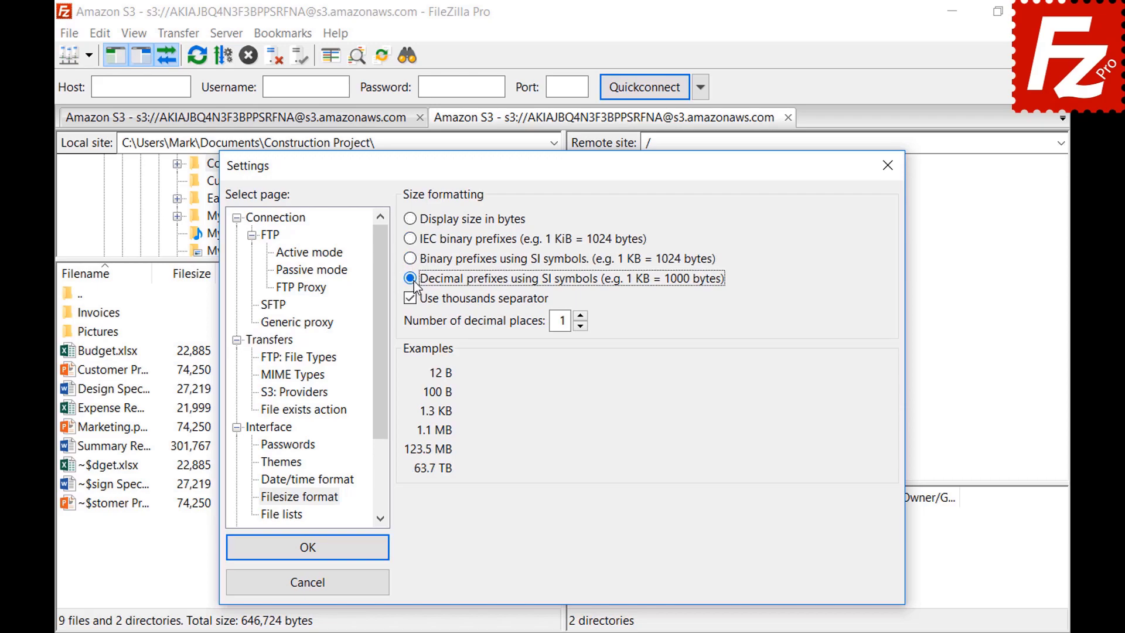
left_click(580, 317)
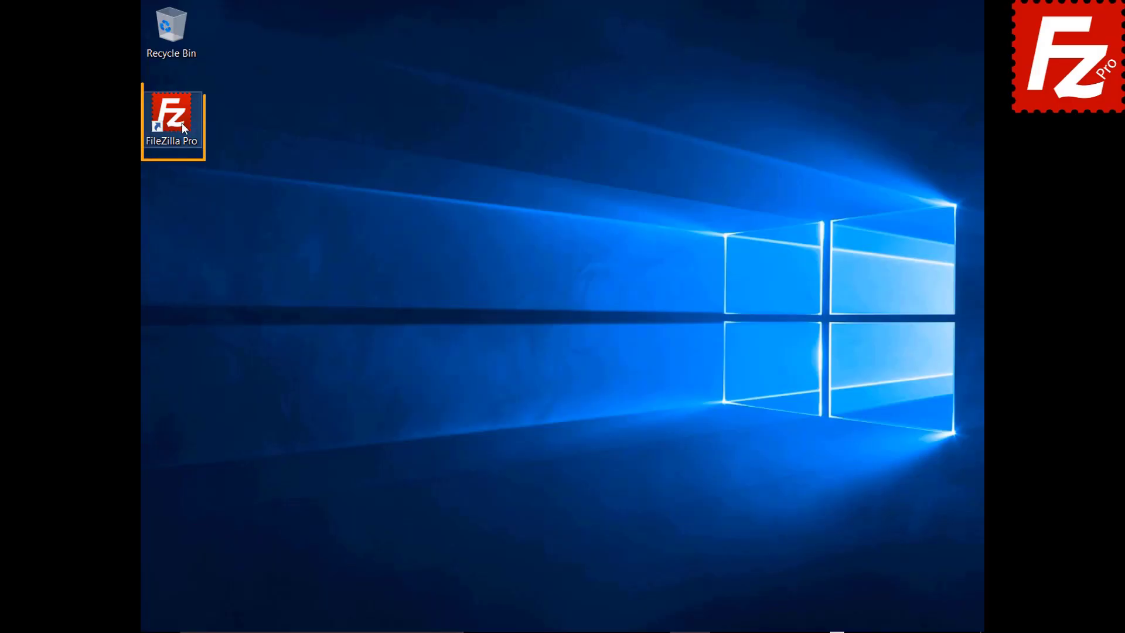
Step: Launch FileZilla Pro and enable Site Manager data synchronization using the FTP protocol
double_click(178, 122)
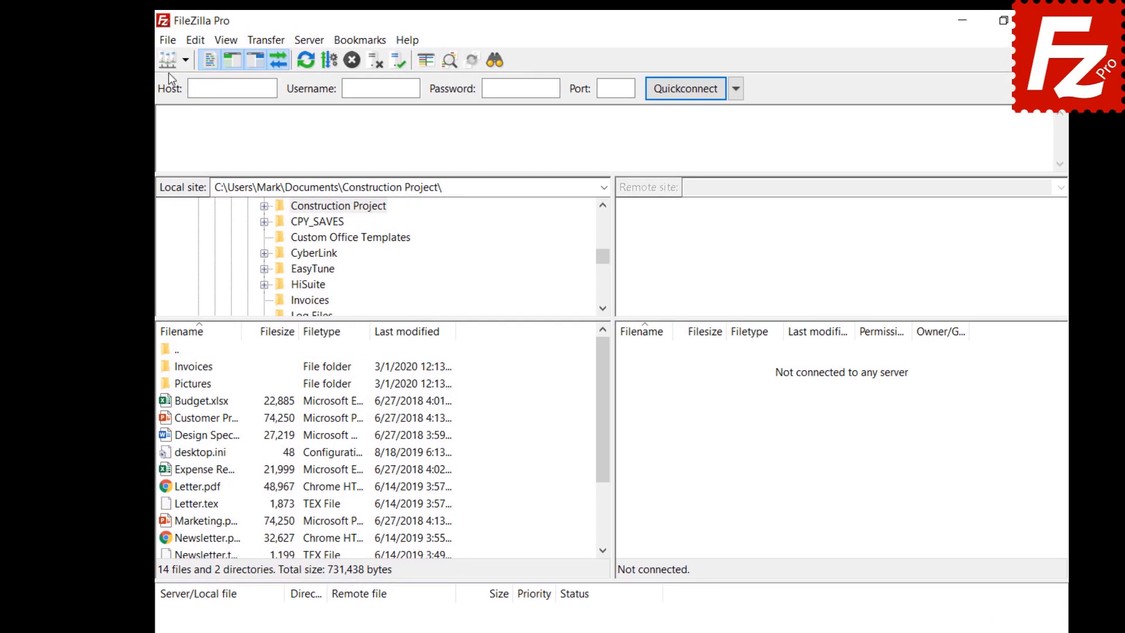
left_click(168, 43)
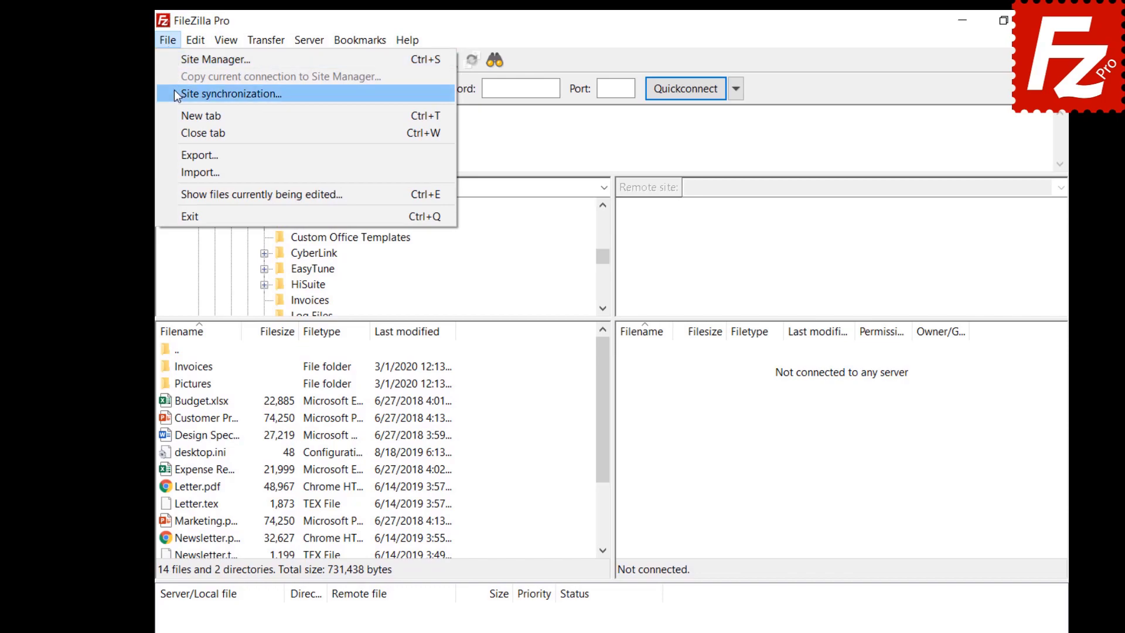
left_click(175, 92)
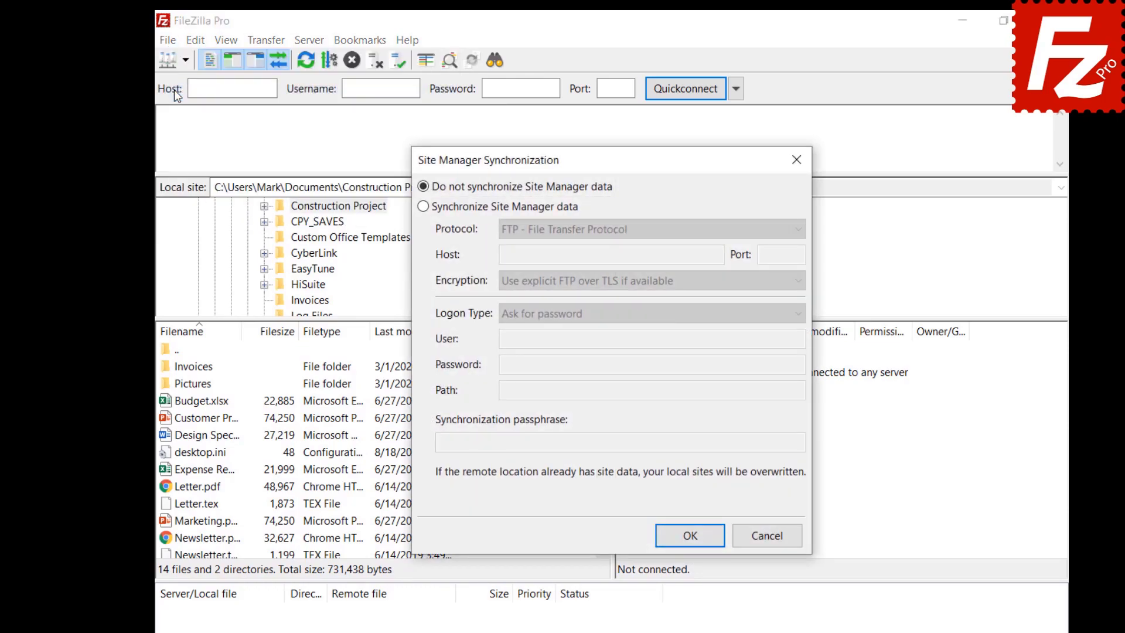
left_click(424, 207)
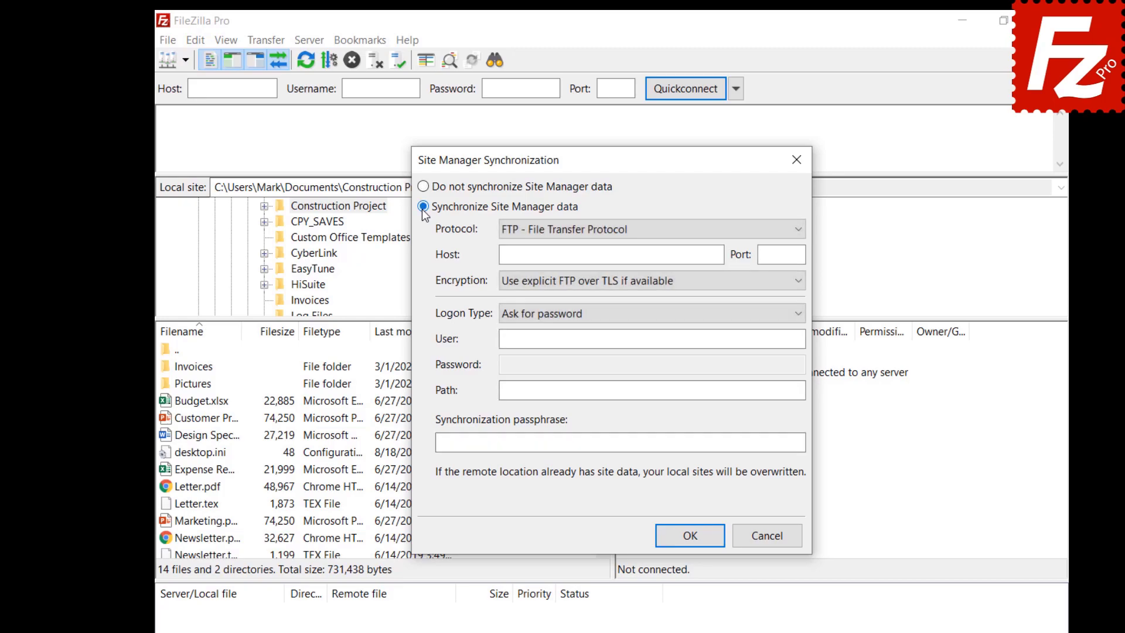
left_click(636, 235)
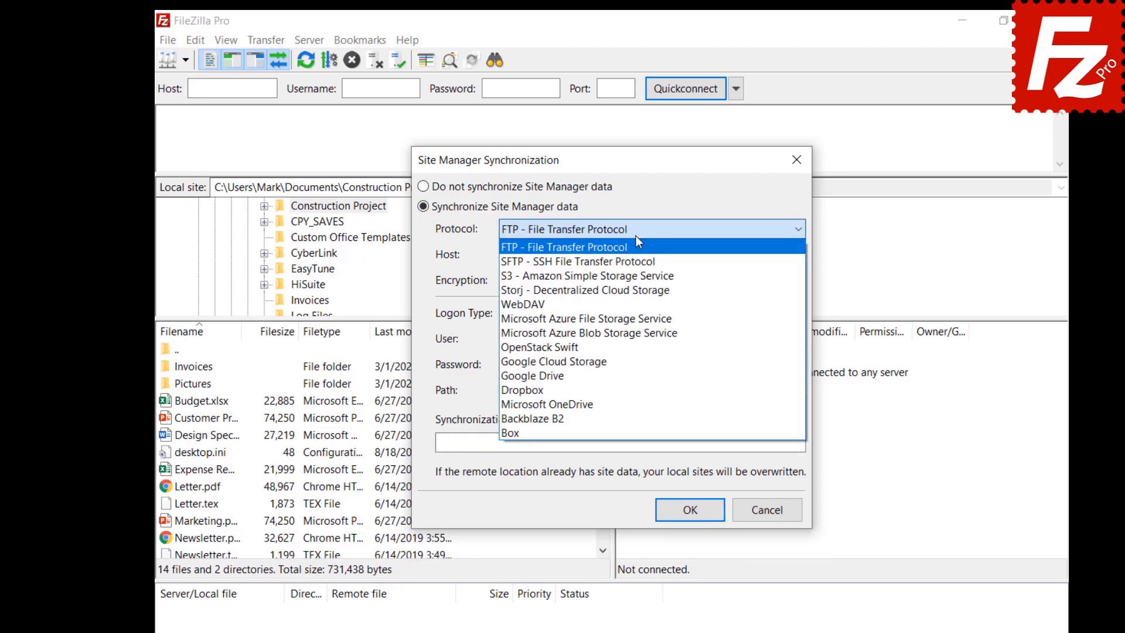
left_click(636, 244)
Step: Enter host 40.121.111.78, the FTP user name and password, path / and a passphrase, then confirm
left_click(717, 256)
type("40.121.111.78")
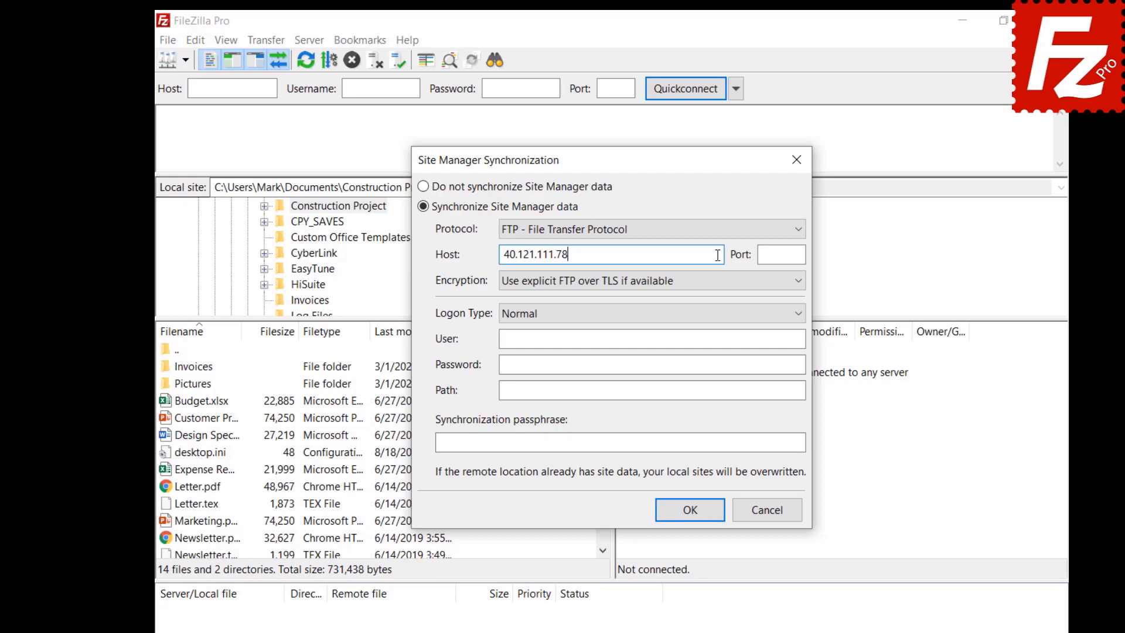
left_click(767, 340)
type("filezillaprotutorial")
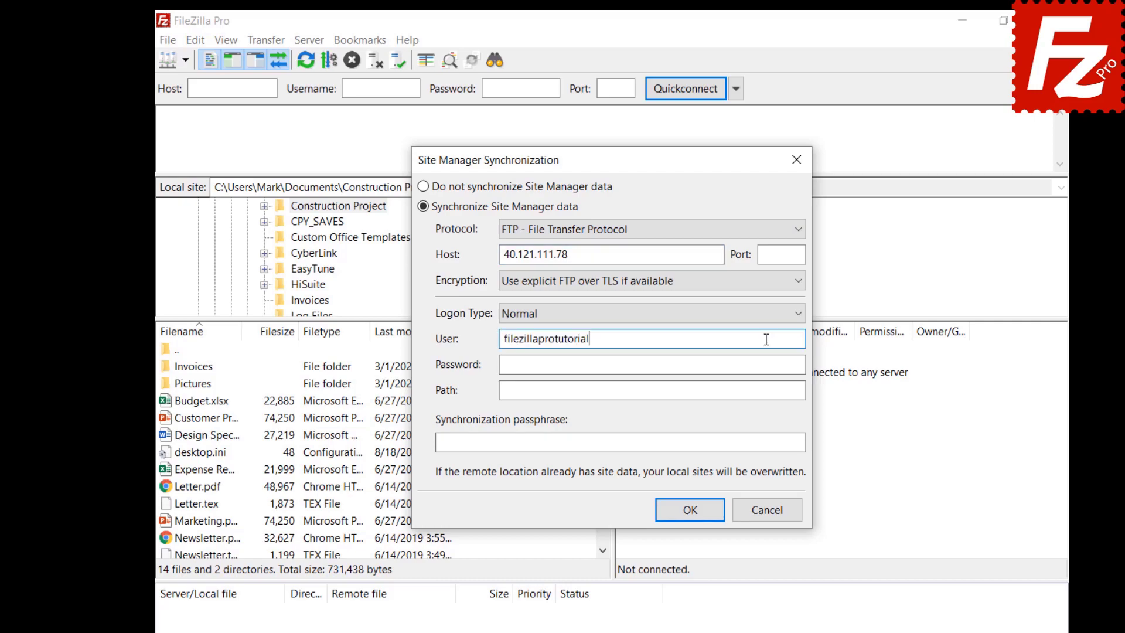
left_click(777, 362)
key("ctrl+v")
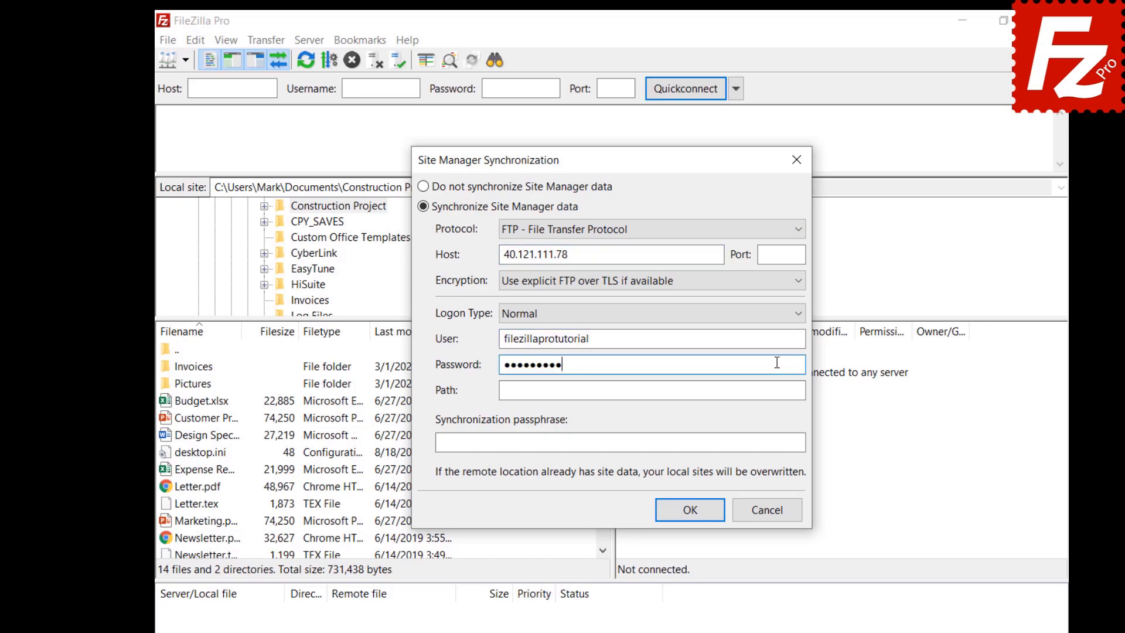
left_click(777, 390)
type("/")
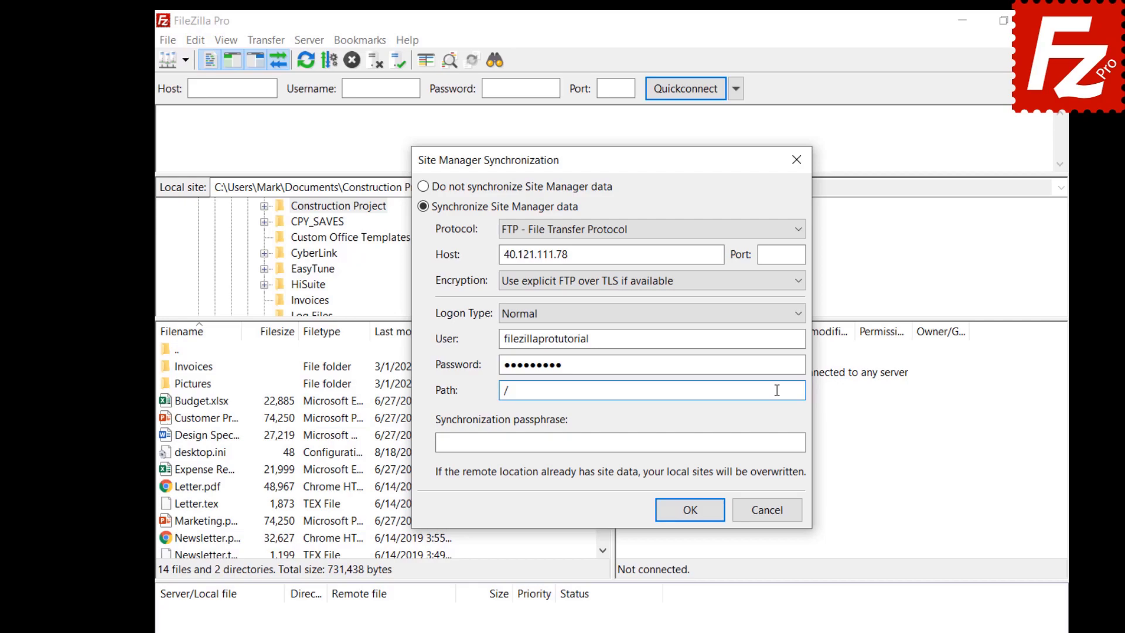
left_click(792, 443)
key("ctrl+v")
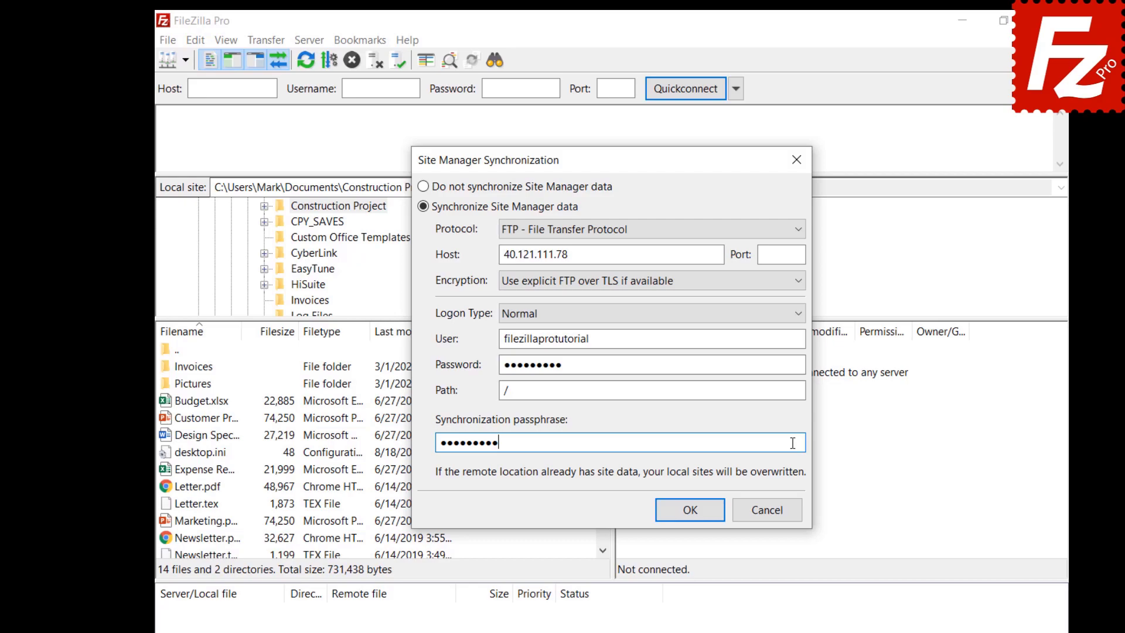
left_click(690, 509)
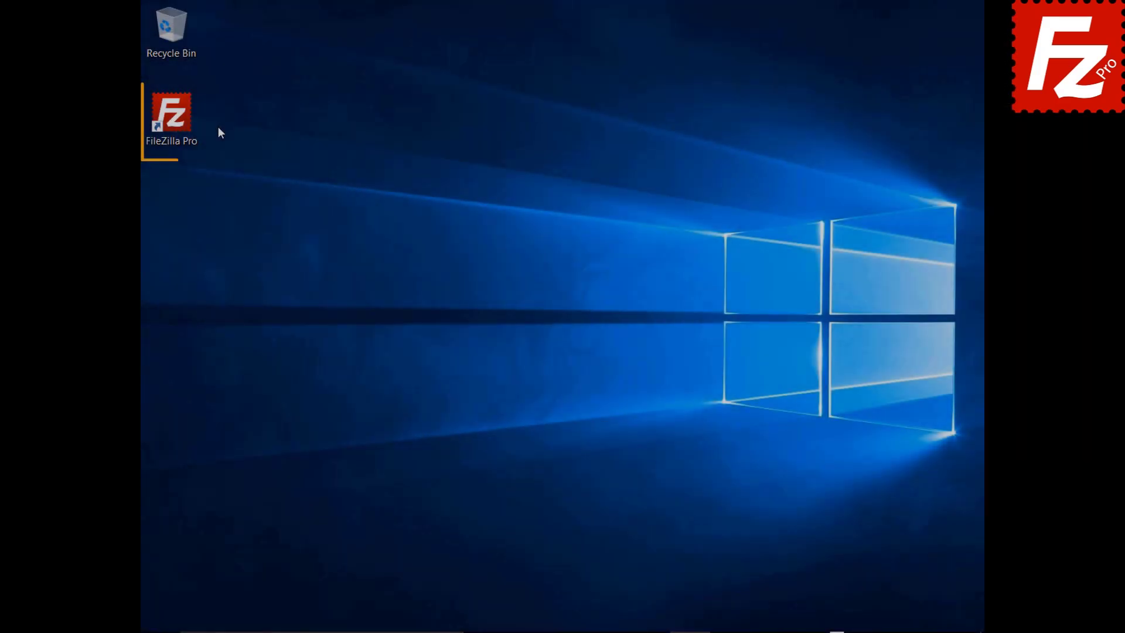
Step: Relaunch FileZilla Pro and choose Synchronize Site Manager data over FTP in Site synchronization
double_click(178, 121)
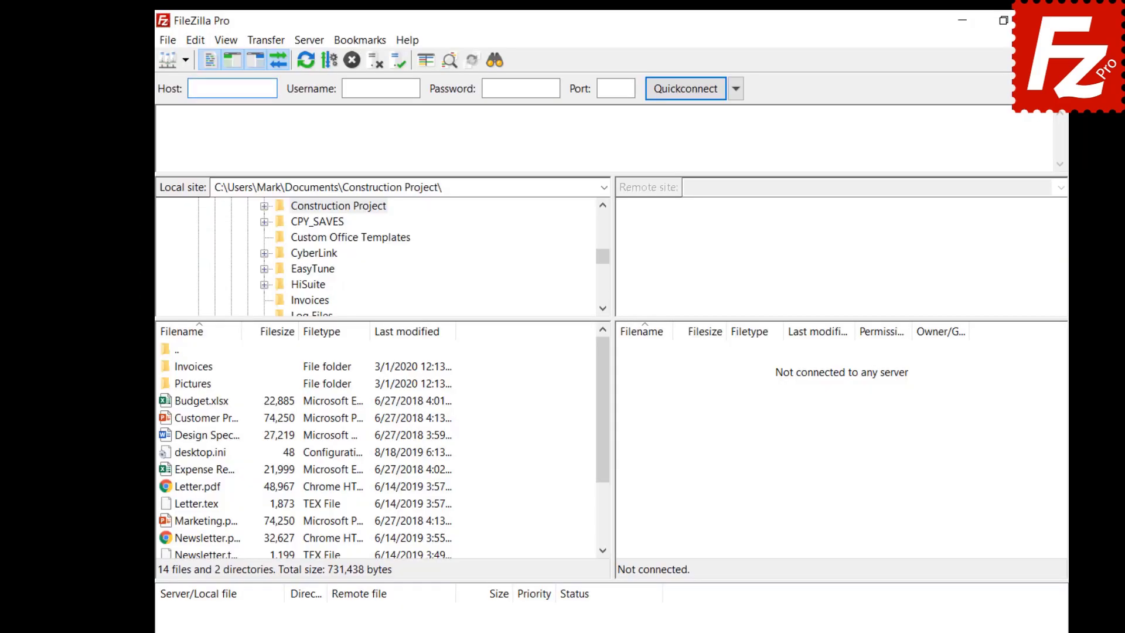
left_click(168, 45)
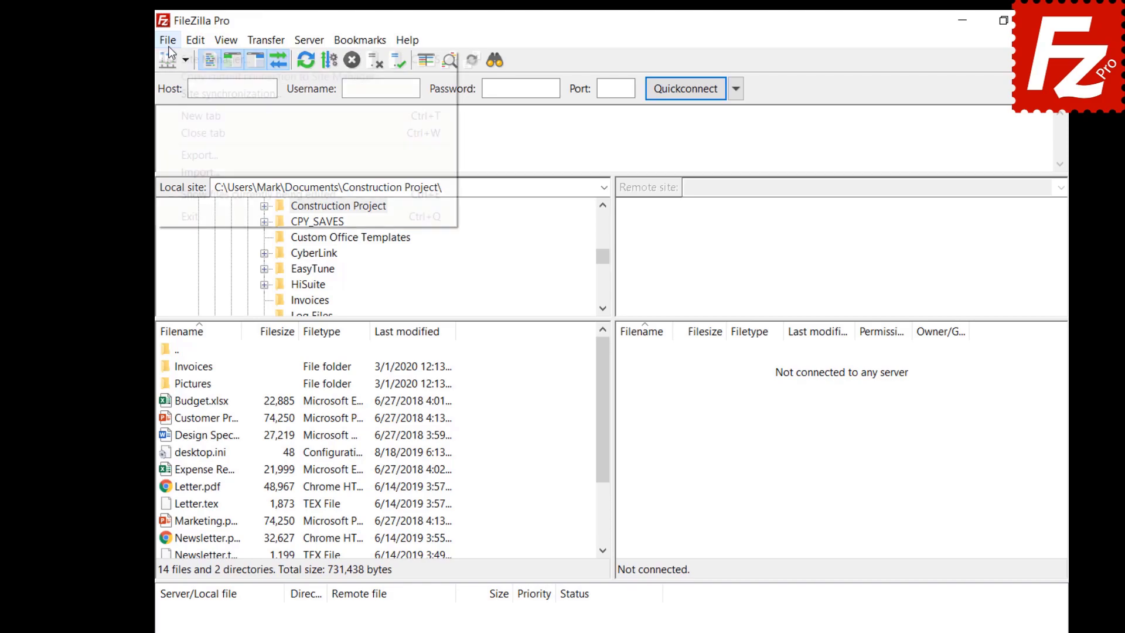
left_click(174, 90)
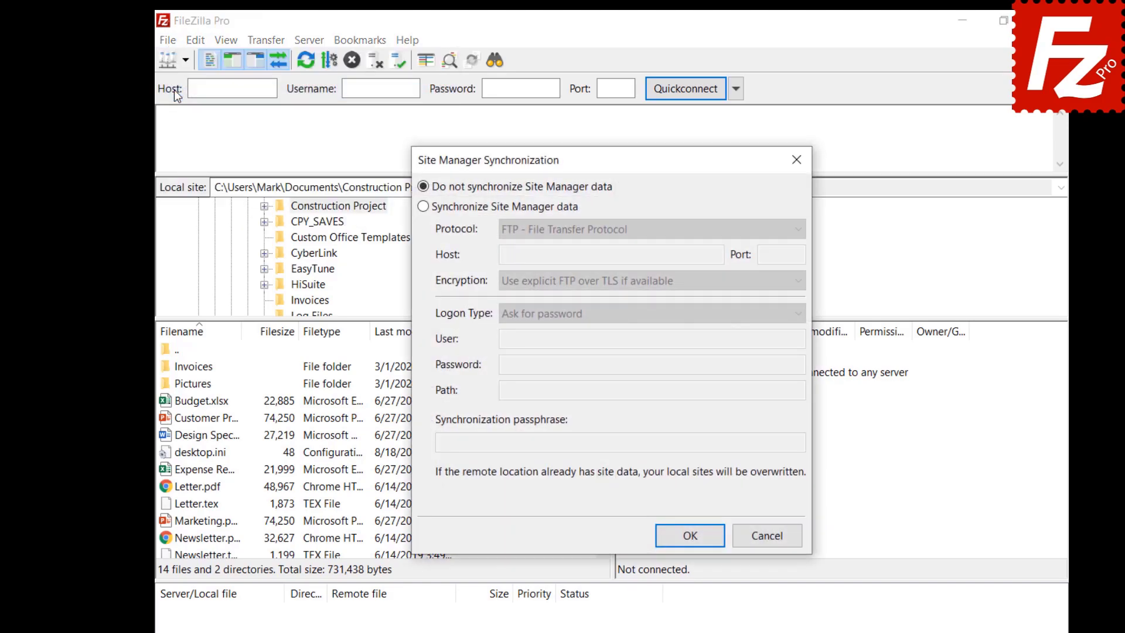
left_click(423, 206)
left_click(652, 229)
left_click(602, 244)
Step: Fill in host 40.121.111.78, the login credentials, path / and the passphrase, and press OK
left_click(611, 254)
type("40.121.111.78")
left_click(651, 339)
type("filezillaprotutorial")
left_click(777, 362)
left_click(777, 390)
type("/")
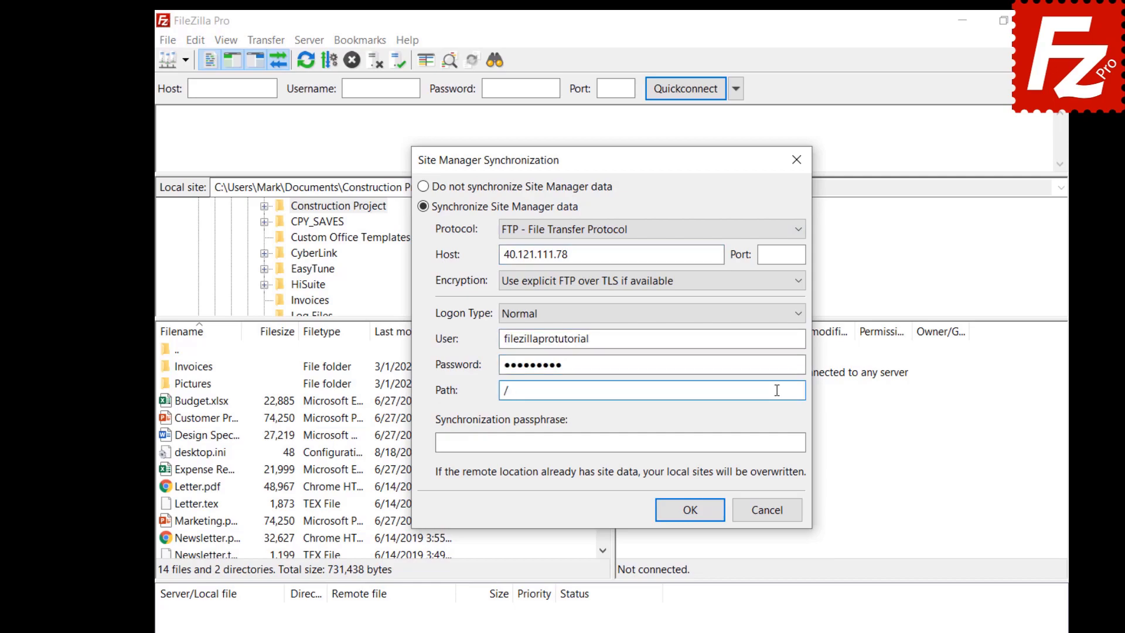
left_click(792, 443)
key("ctrl+v")
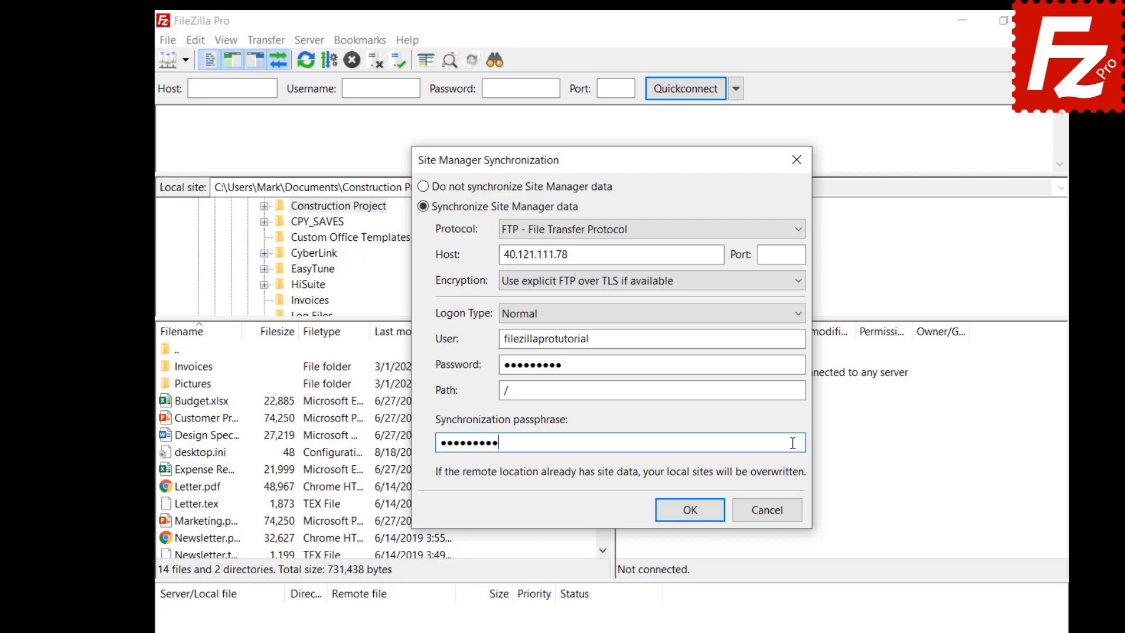
left_click(690, 510)
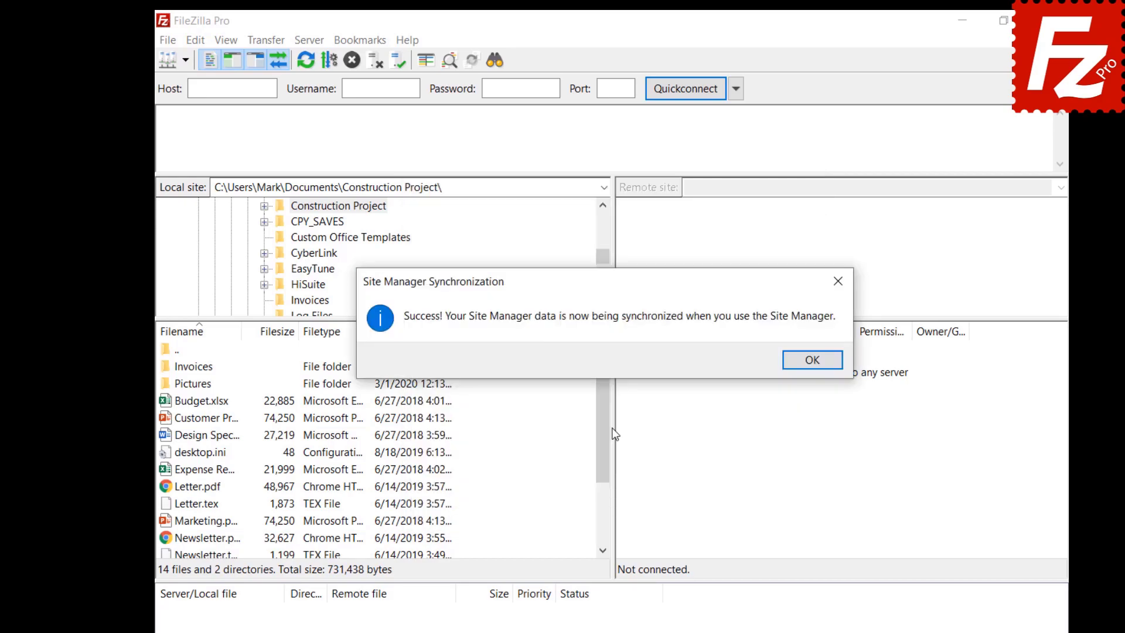
Step: Dismiss the sync success message and add a site named OneDrive using the Microsoft OneDrive protocol
key("Return")
left_click(167, 40)
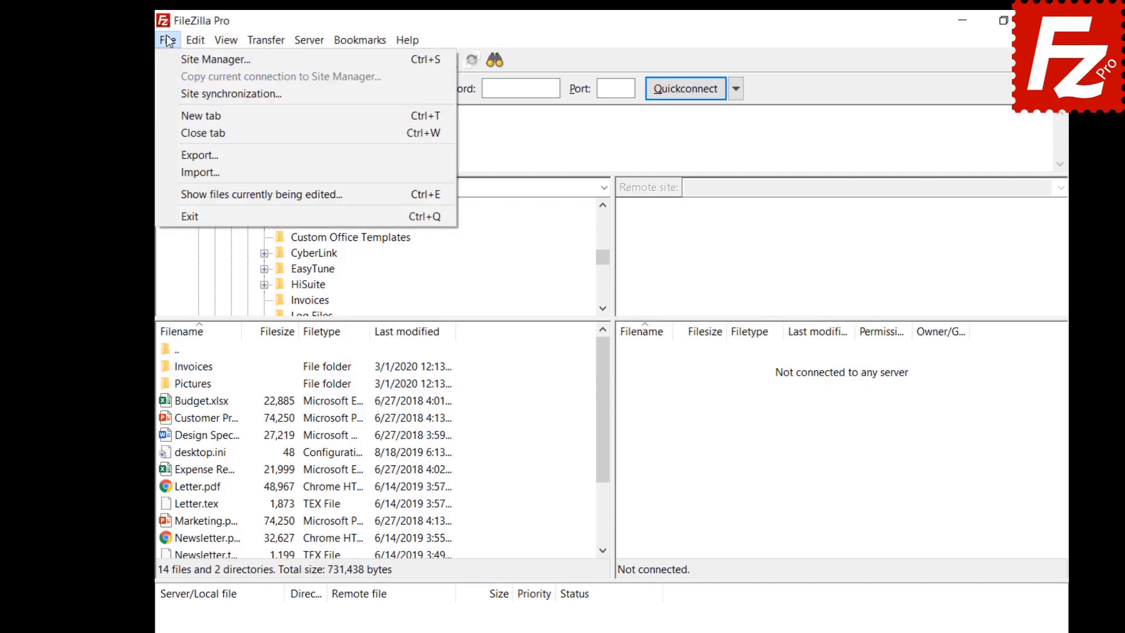
left_click(216, 59)
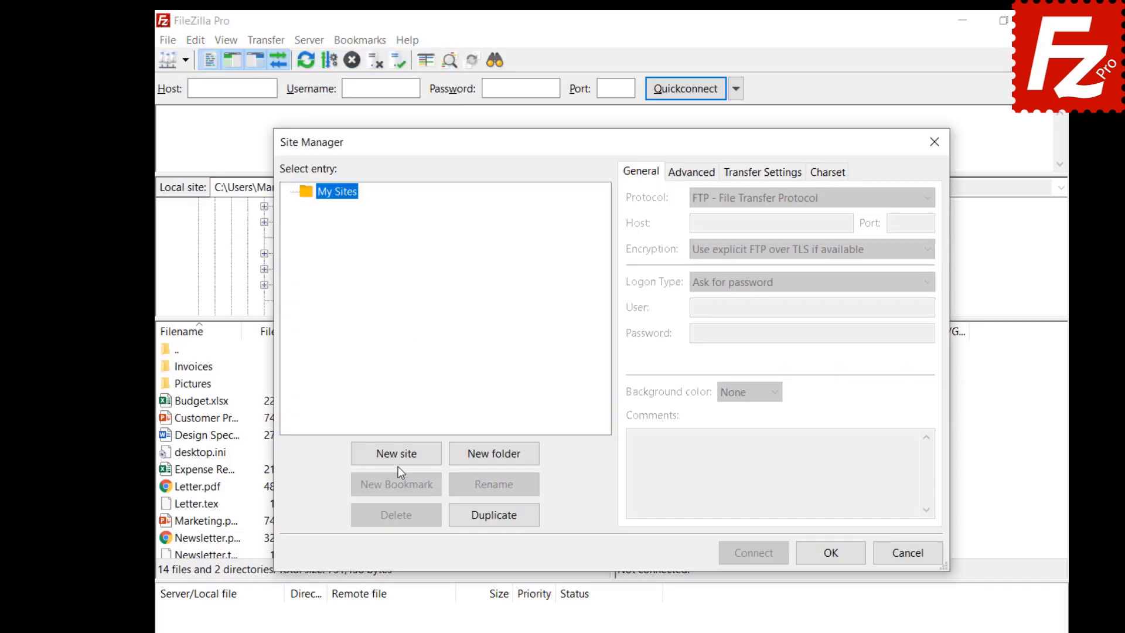
left_click(399, 453)
type("OneDrive")
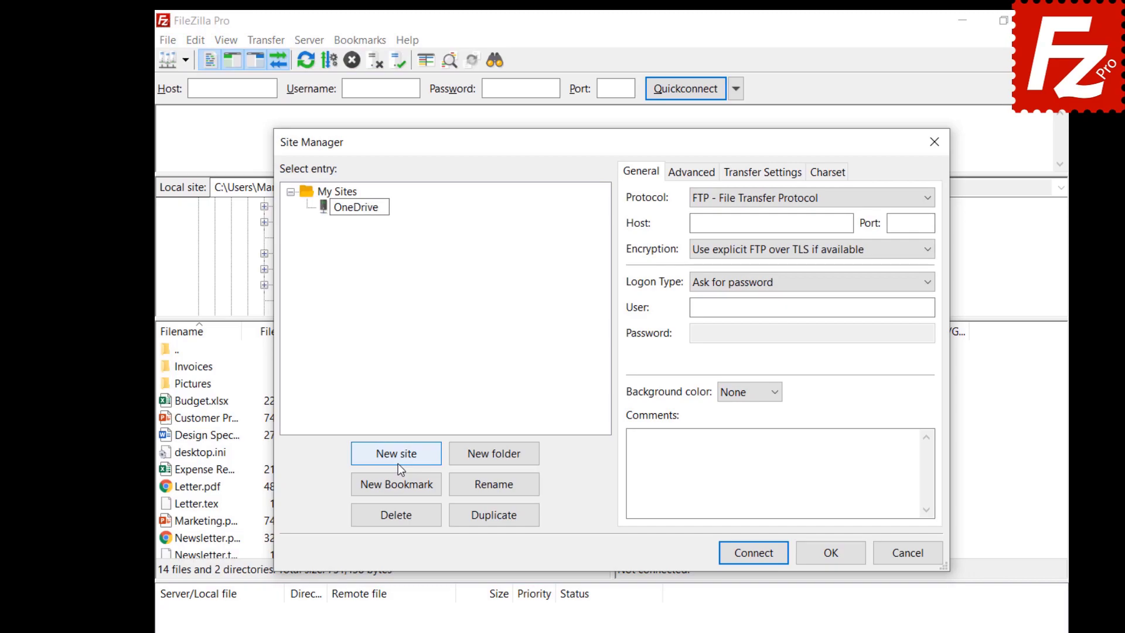
key("Return")
left_click(784, 202)
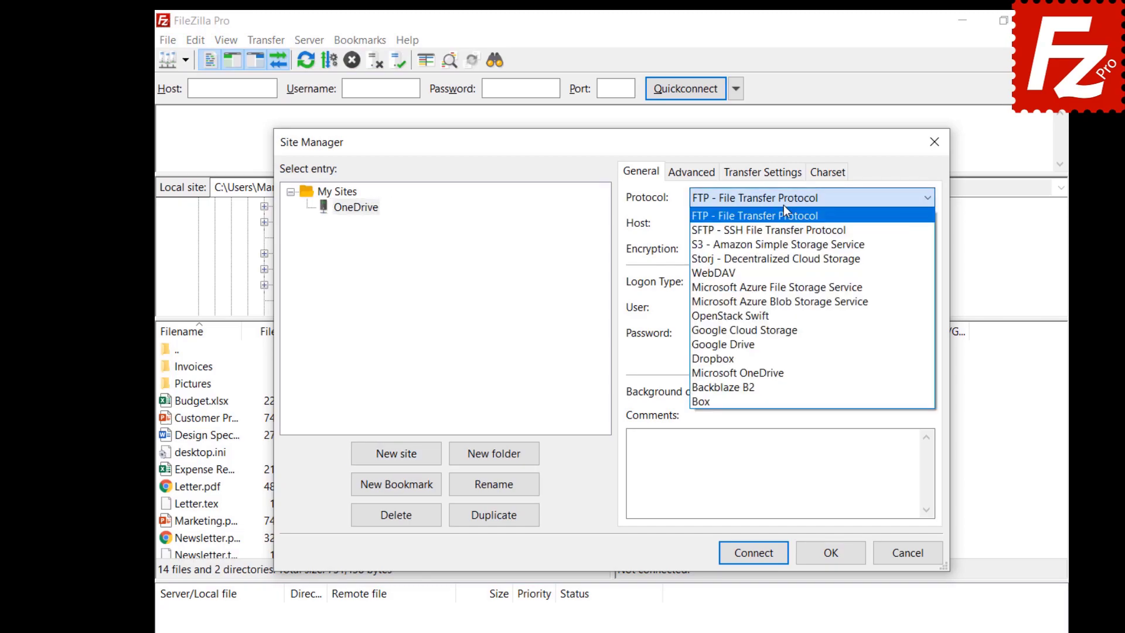
left_click(771, 370)
left_click(833, 561)
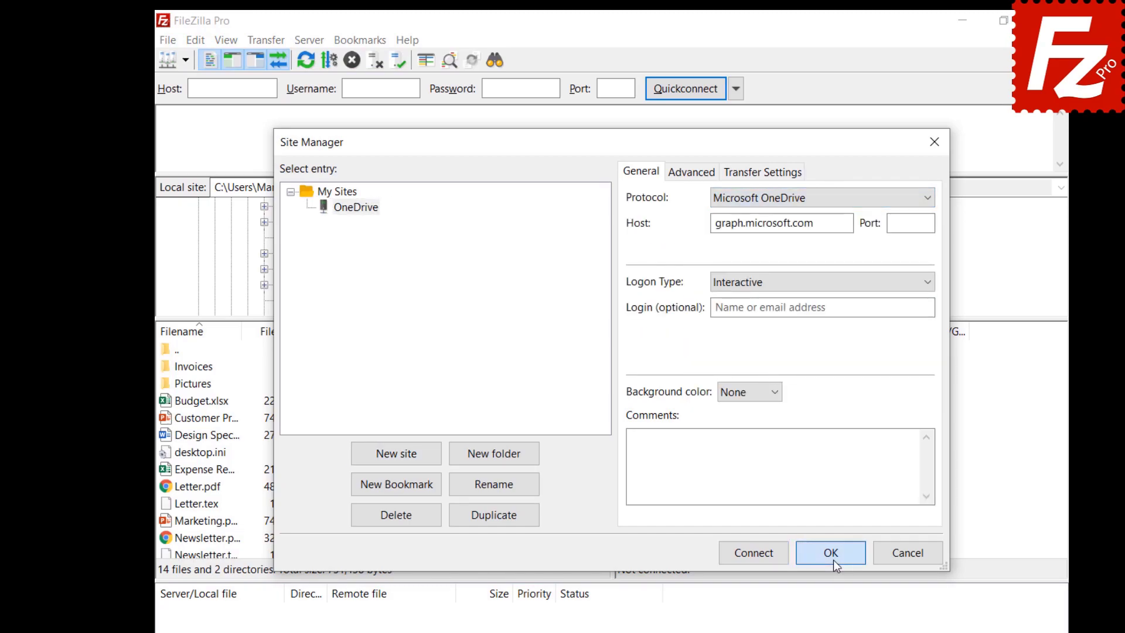
Step: Reopen the Site Manager to check the OneDrive site is listed, then close it
left_click(164, 39)
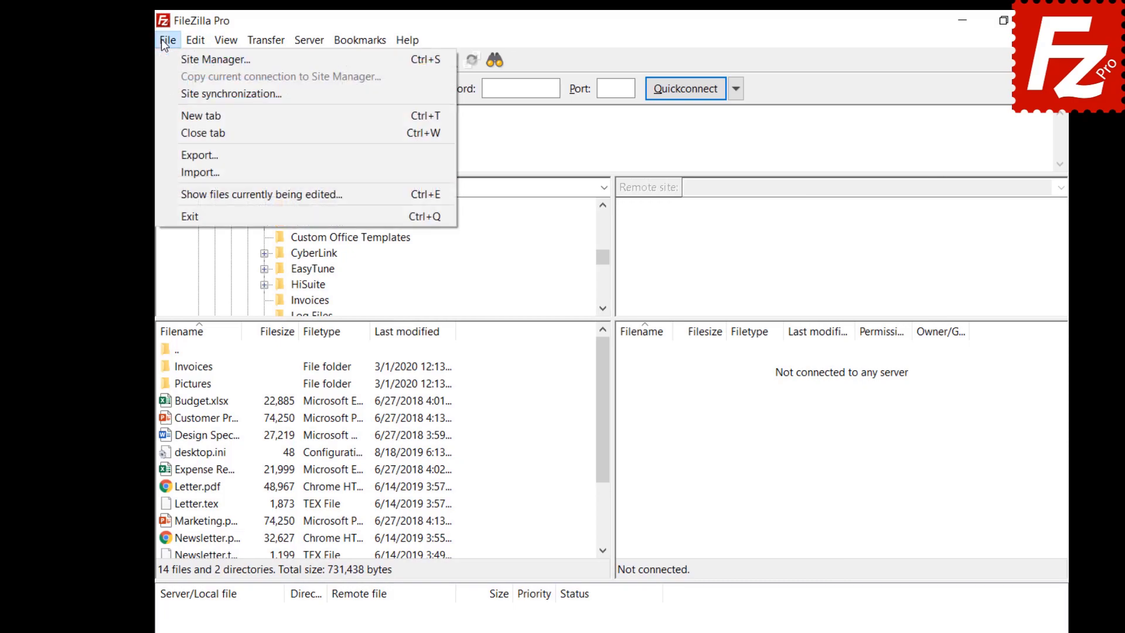
left_click(167, 59)
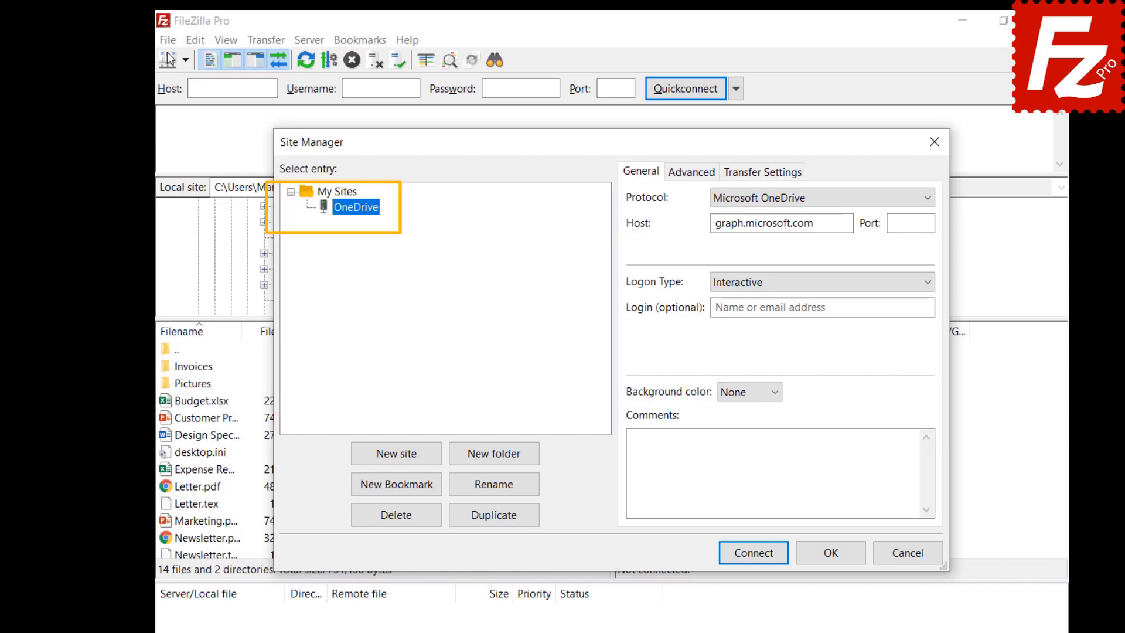
key("Escape")
left_click(168, 41)
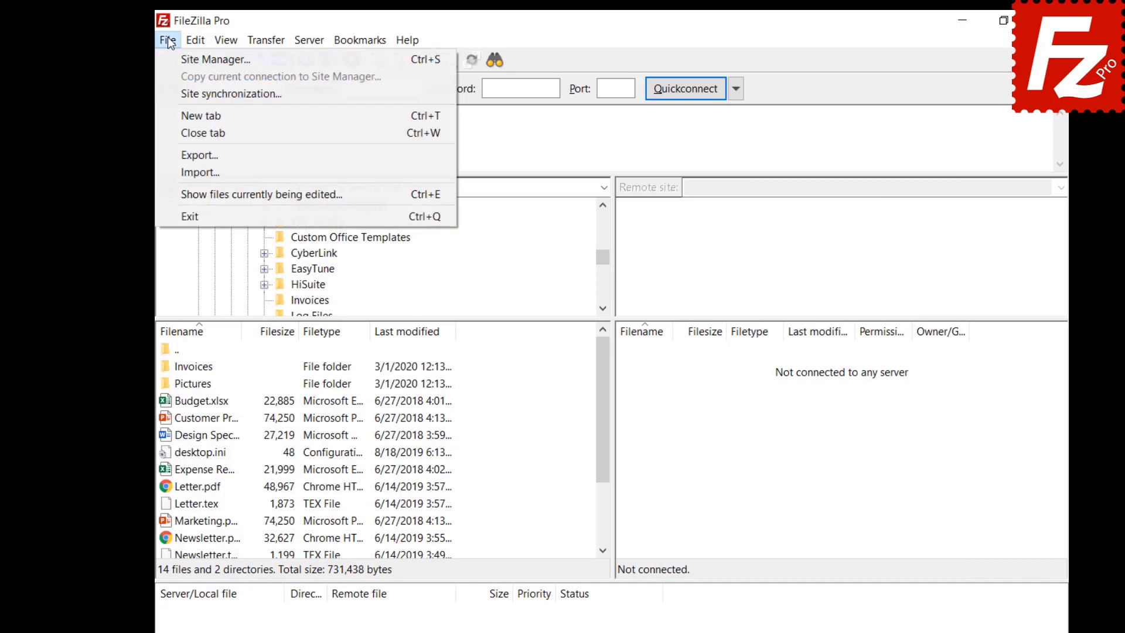
Step: Select 'Do not synchronize Site Manager data' in Site synchronization and confirm
left_click(177, 94)
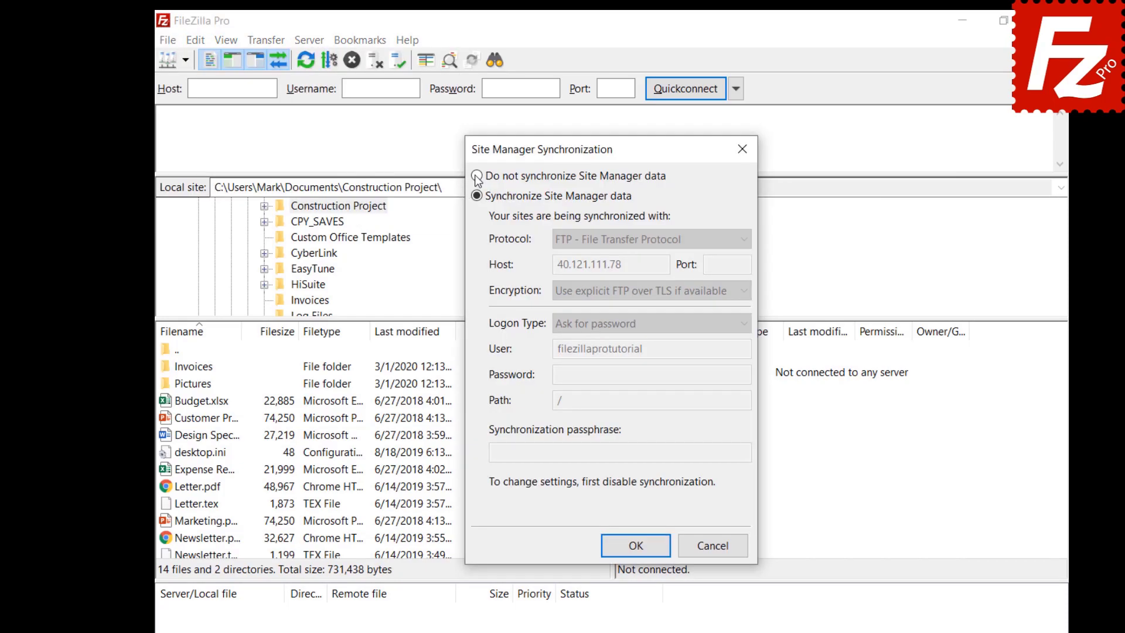
left_click(477, 177)
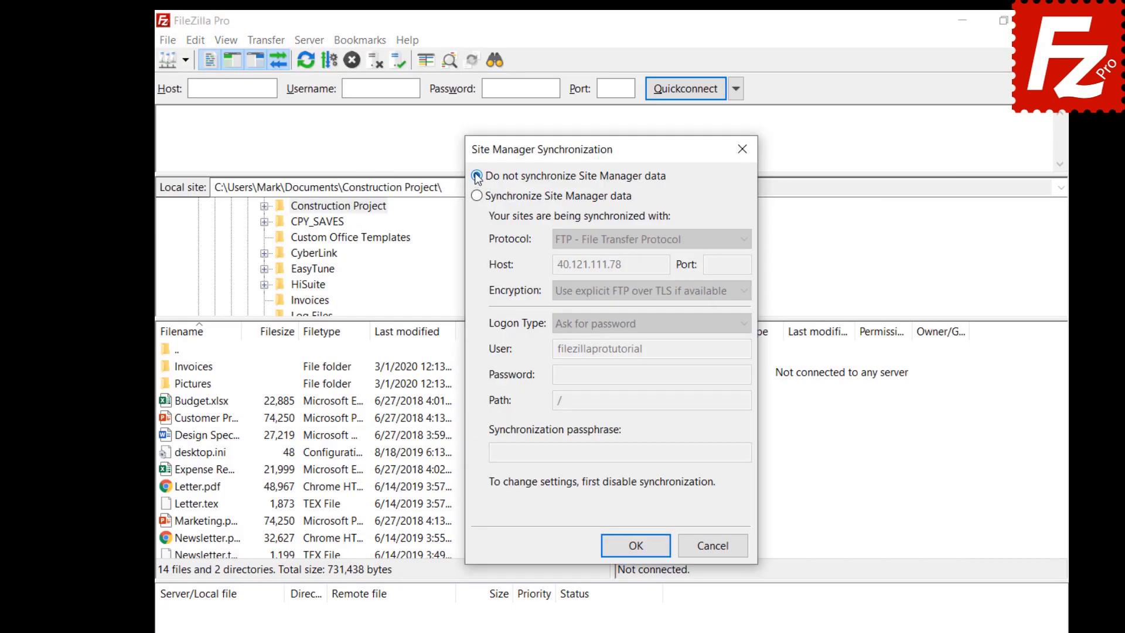
left_click(639, 551)
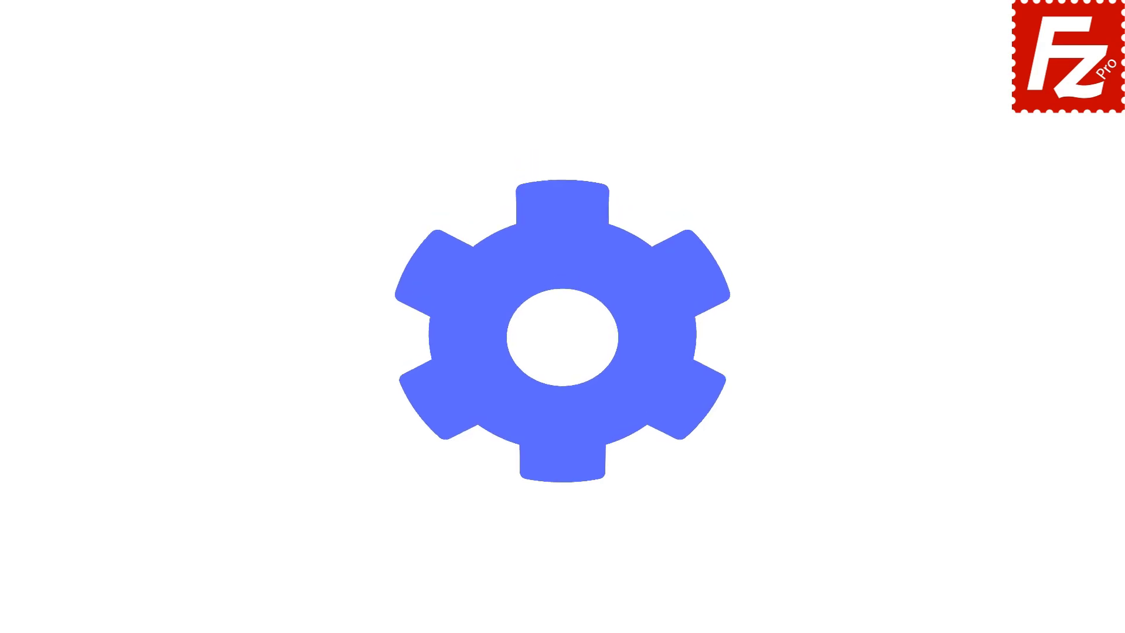
Step: Launch FileZilla Pro and export Site Manager entries, settings, queue and filters to FileZilla.xml
double_click(178, 122)
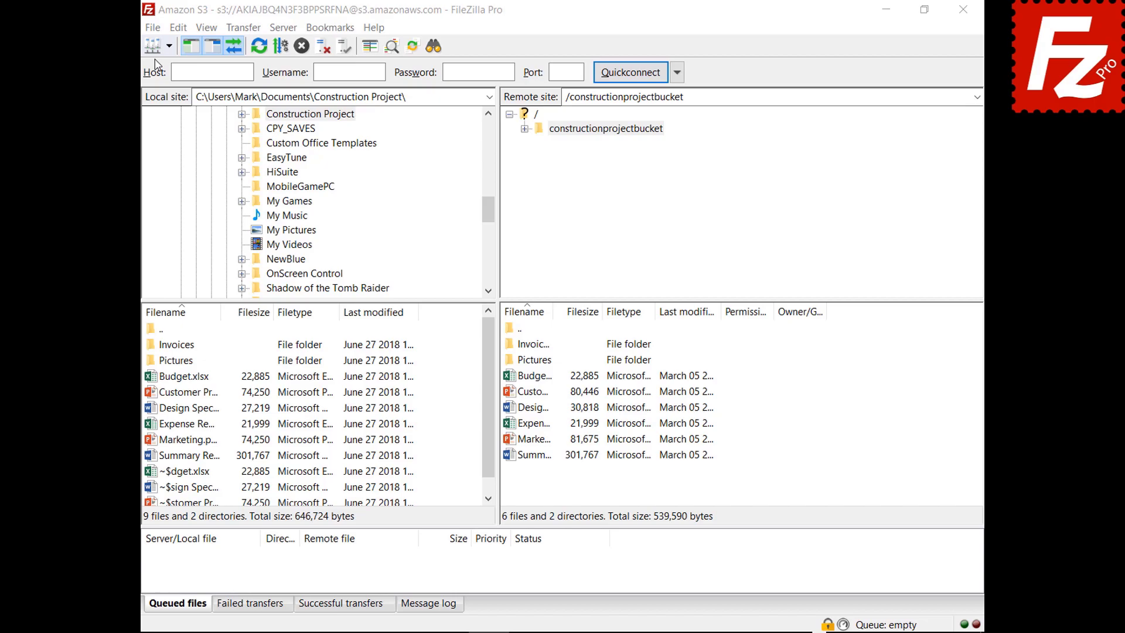
left_click(153, 28)
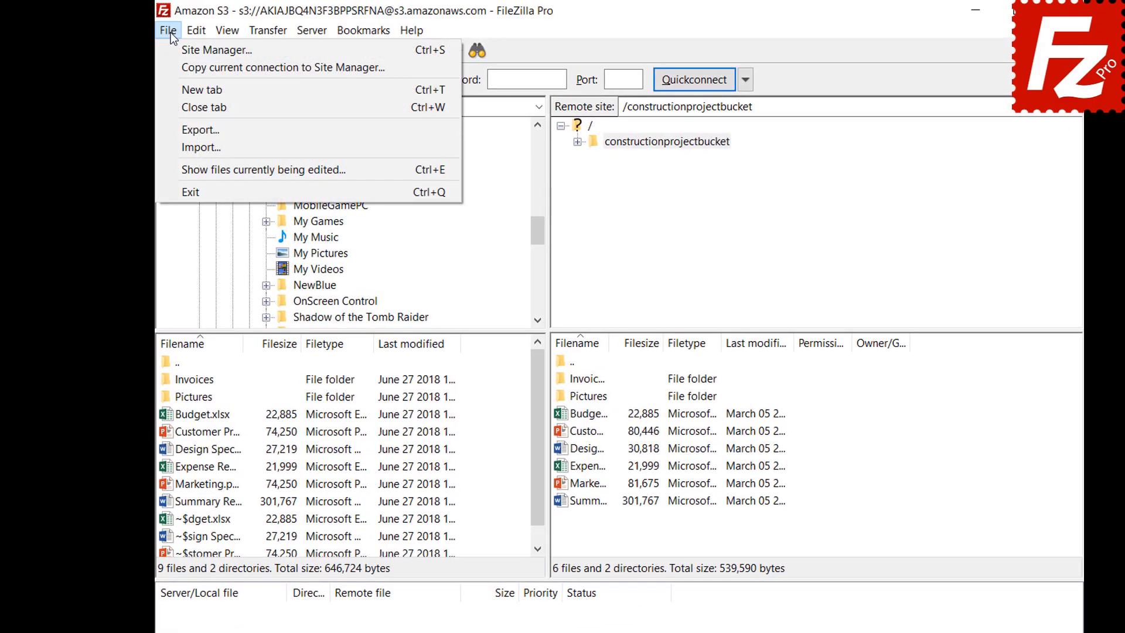
left_click(181, 129)
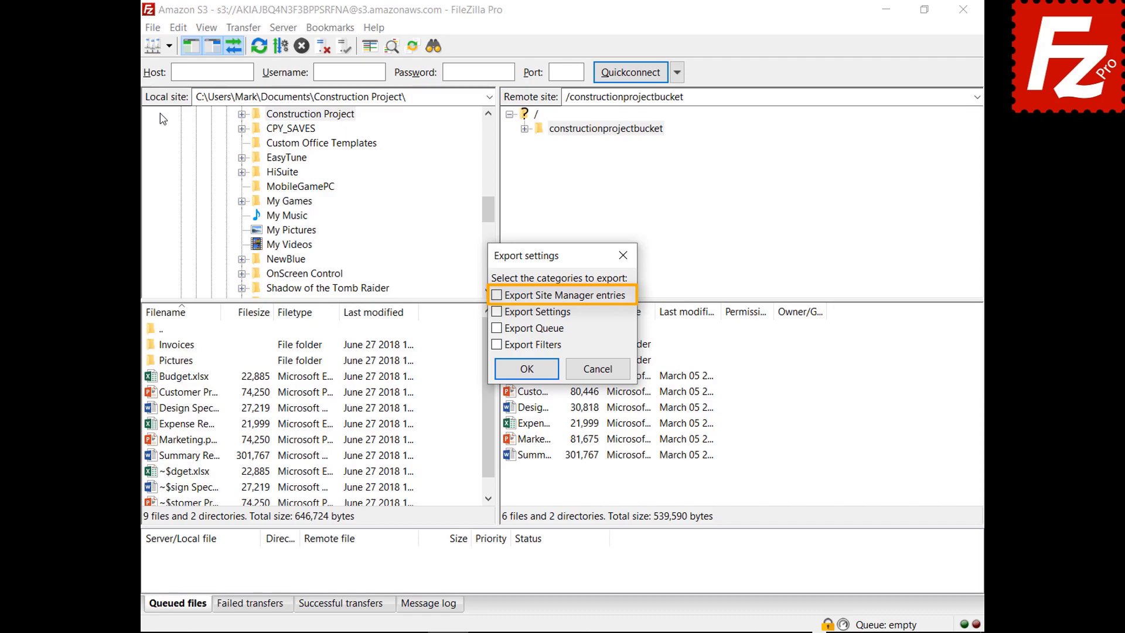
left_click(496, 295)
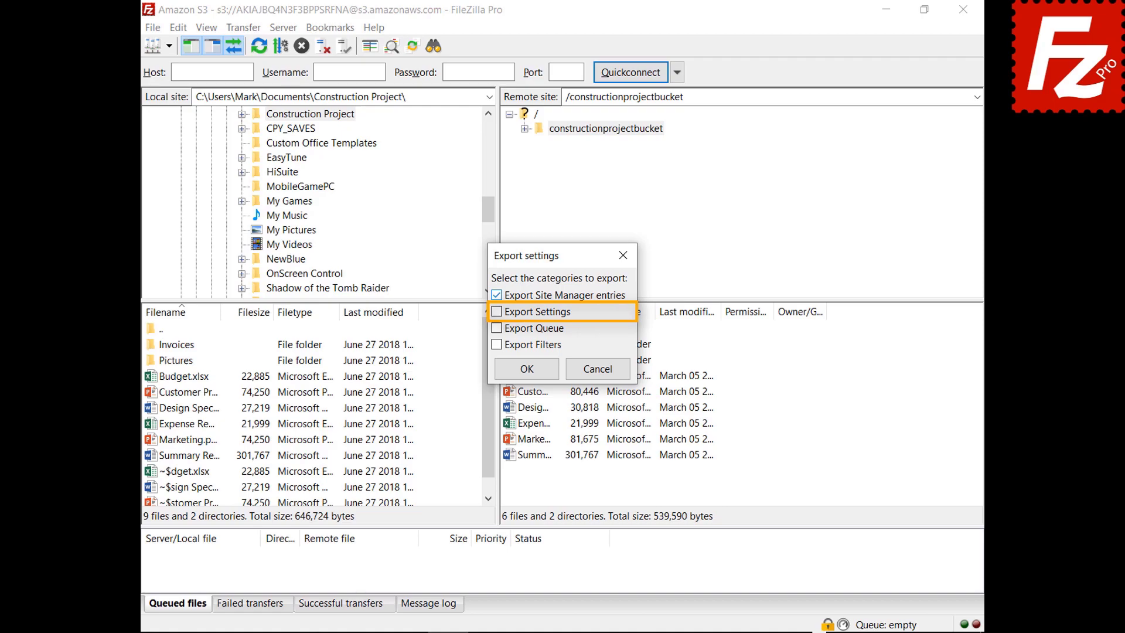
left_click(496, 312)
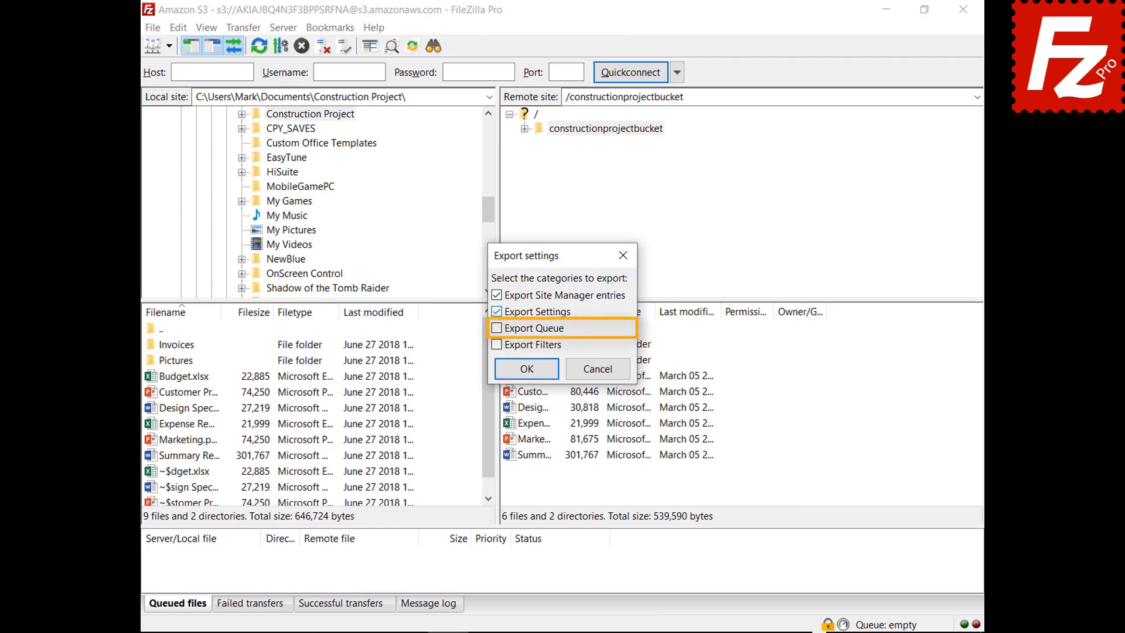
left_click(496, 328)
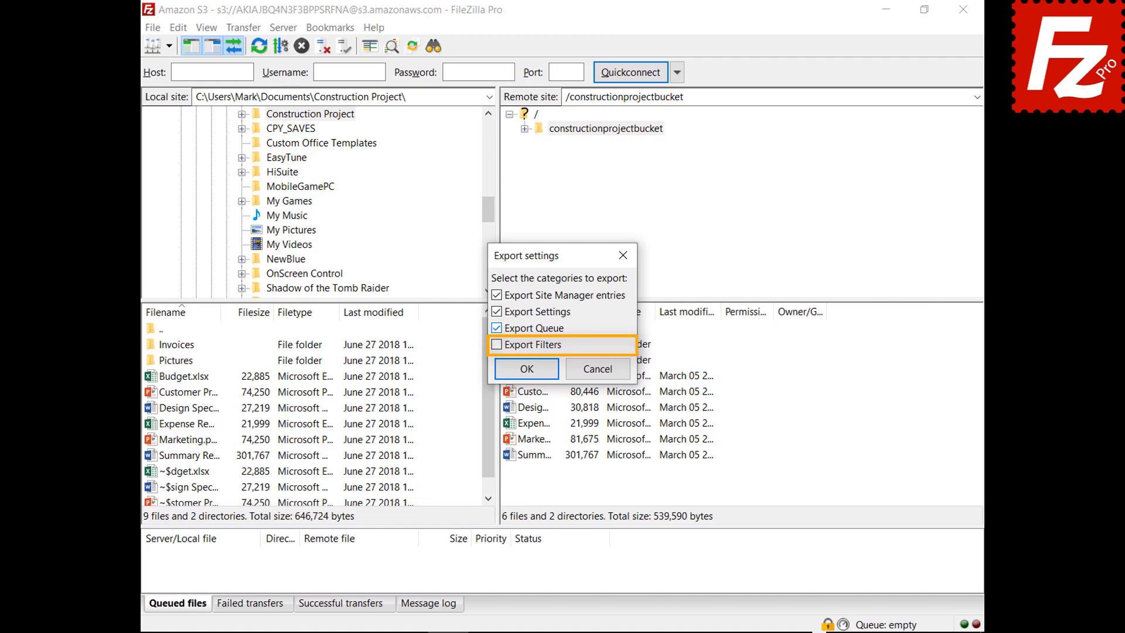
left_click(497, 344)
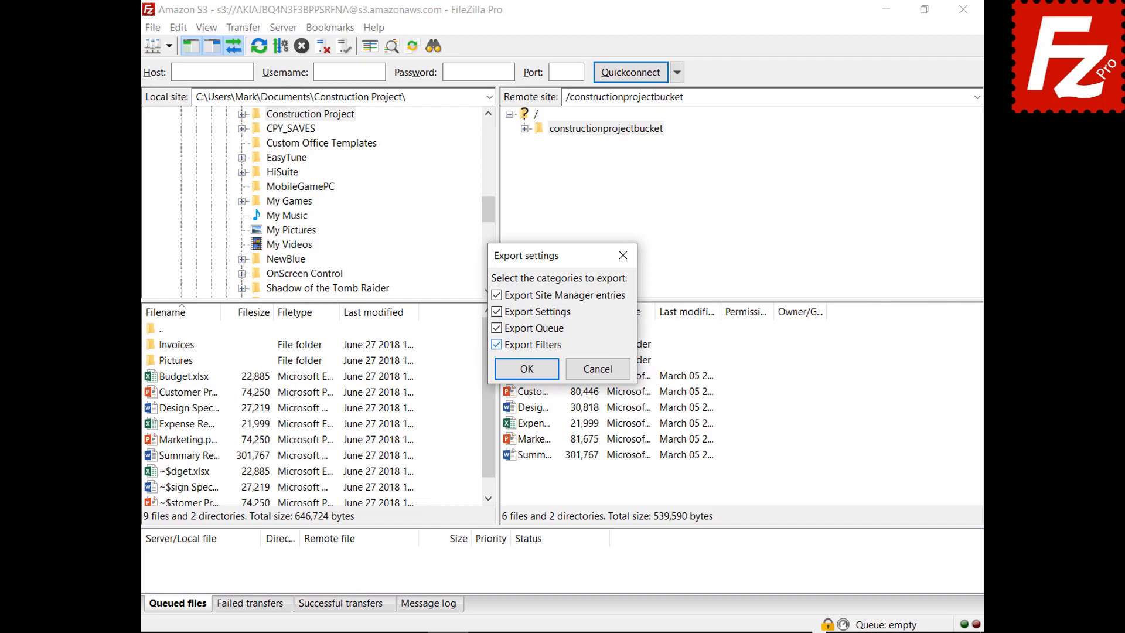
left_click(530, 376)
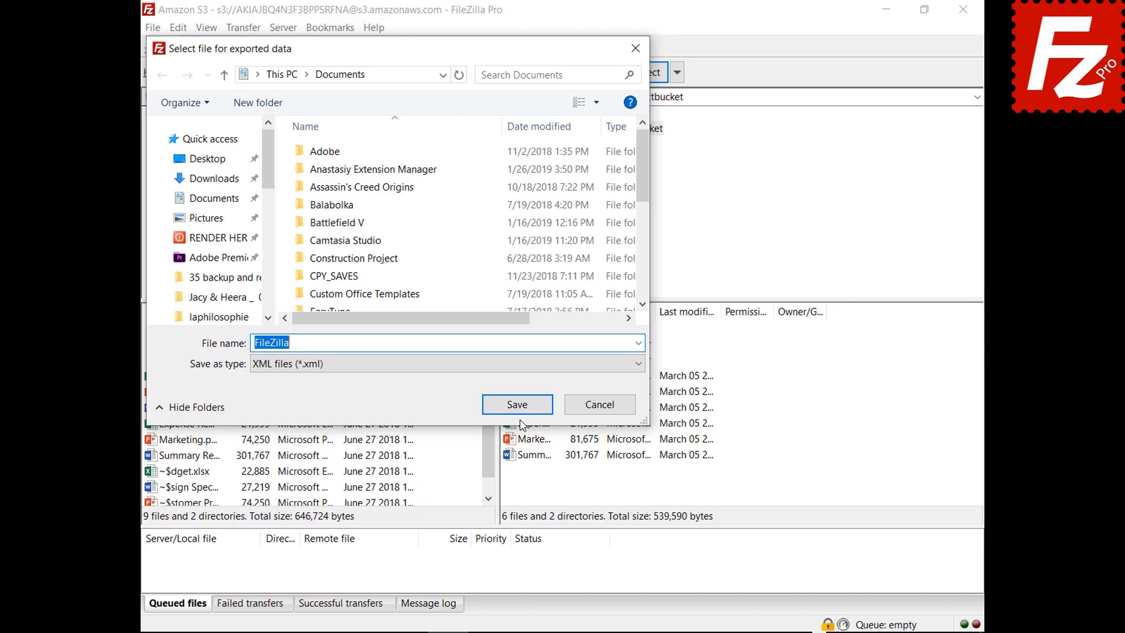
left_click(519, 410)
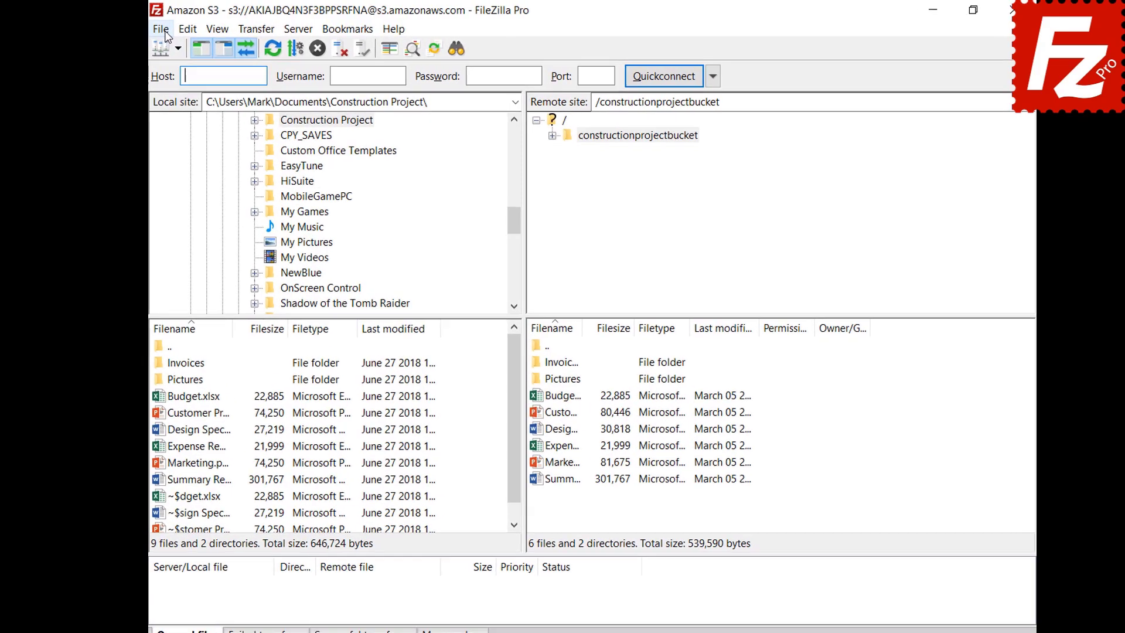
left_click(156, 29)
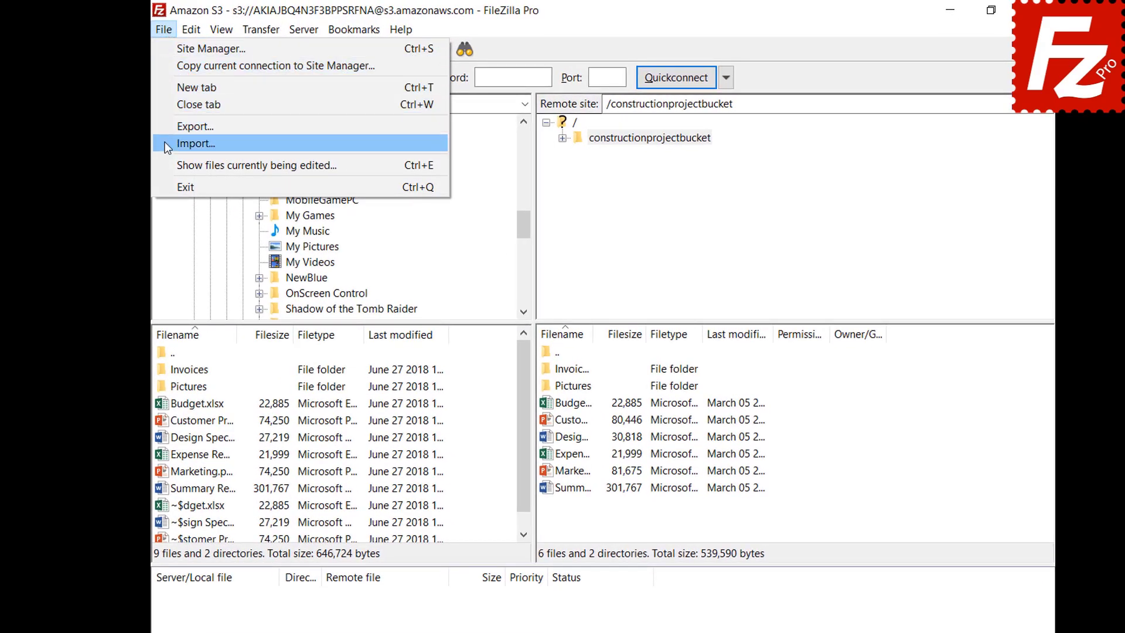
Step: Start File > Import... to choose a saved settings file
left_click(168, 144)
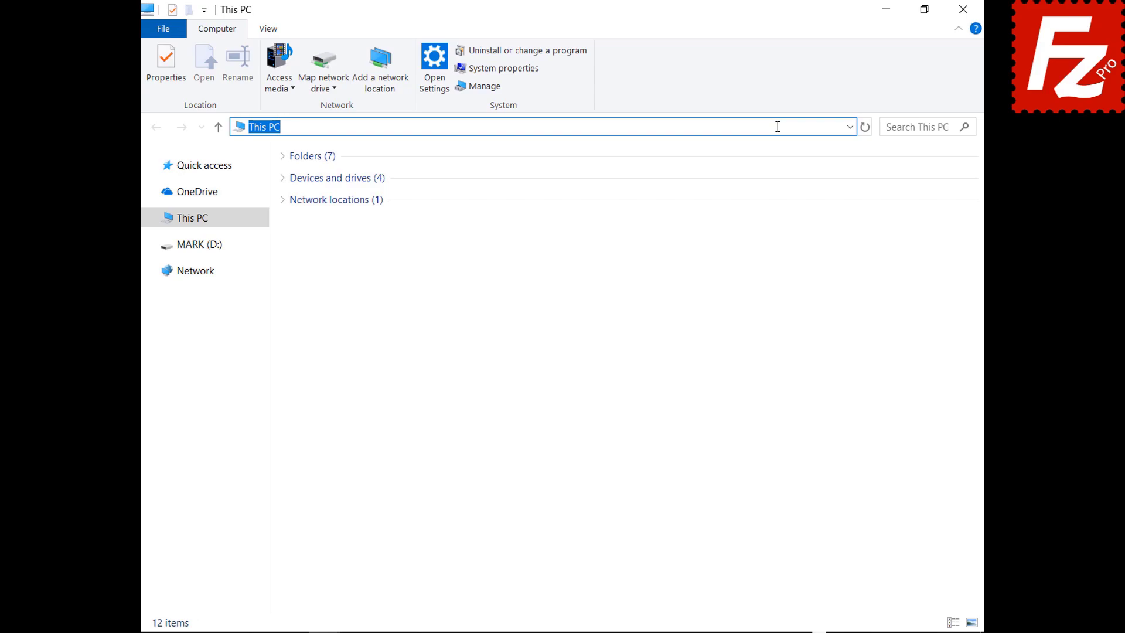
Step: Browse to %APPDATA%\FileZilla in File Explorer and select all seven files there
type("%APPDATA%\\FileZilla")
key("Return")
left_click_drag(332, 306, 332, 167)
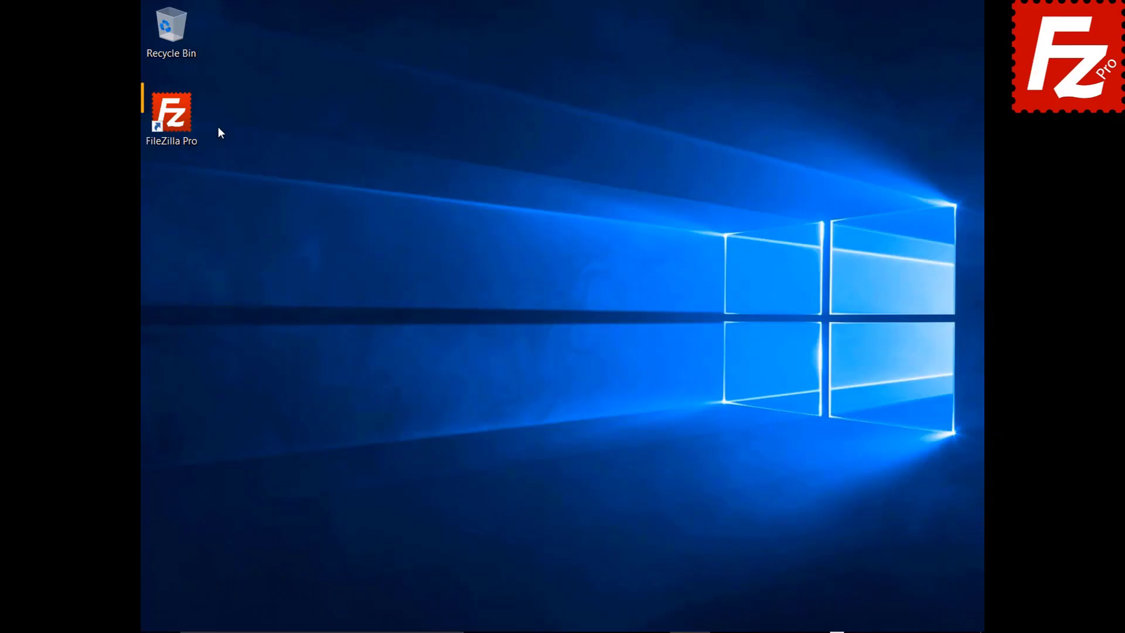
Step: Launch FileZilla Pro, connect to the saved Amazon S3 site, and show the Message log tab
left_click(178, 122)
double_click(178, 122)
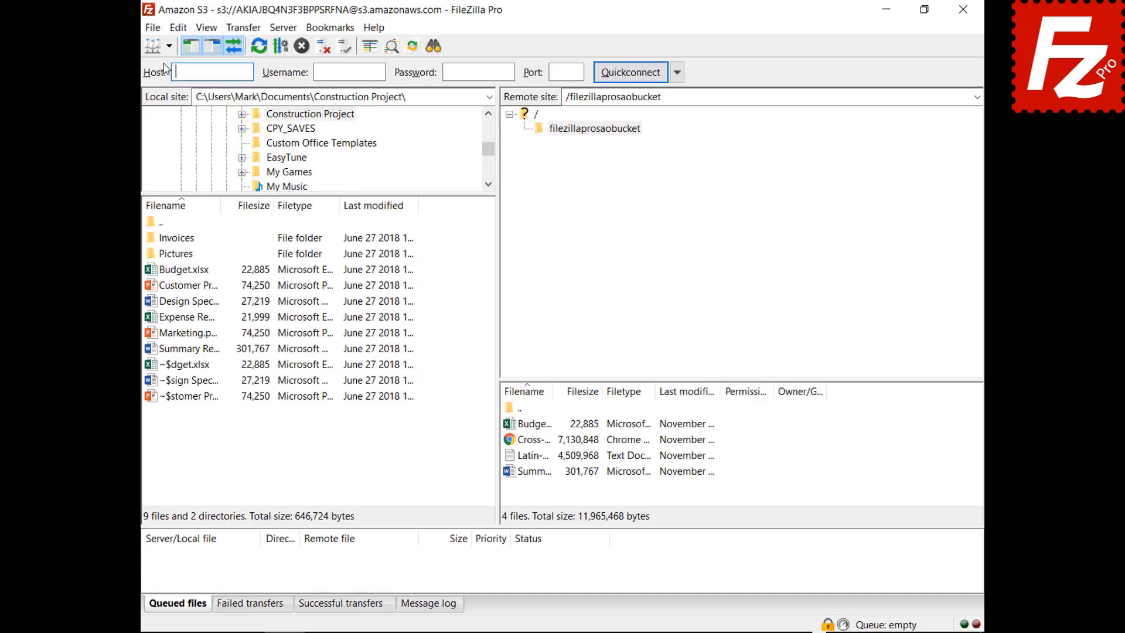
left_click(131, 49)
left_click(130, 72)
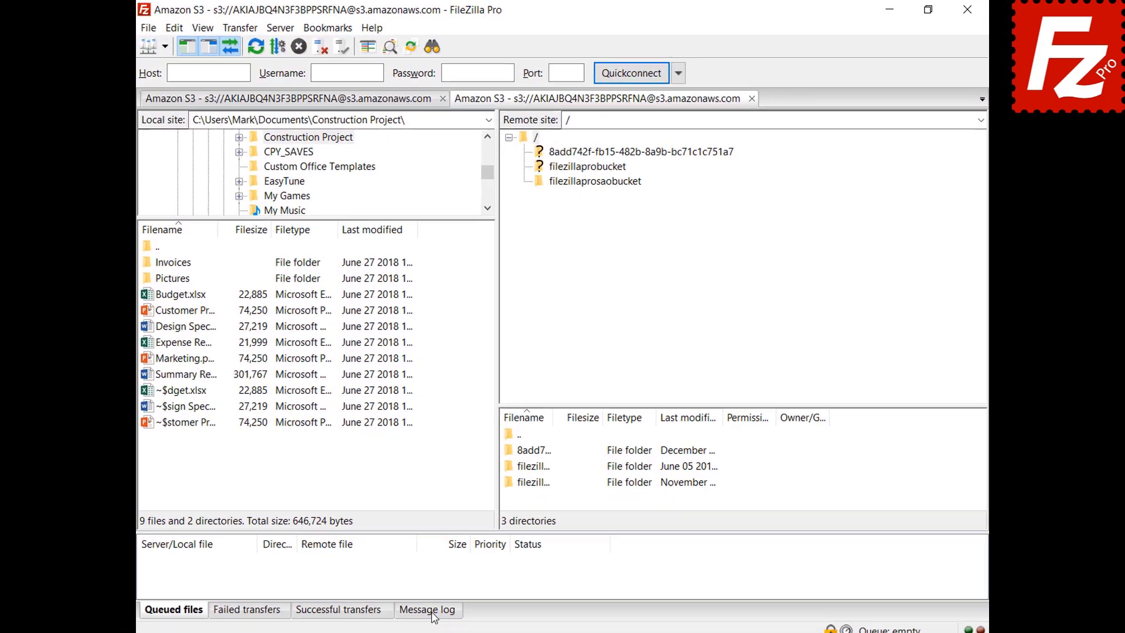
left_click(431, 604)
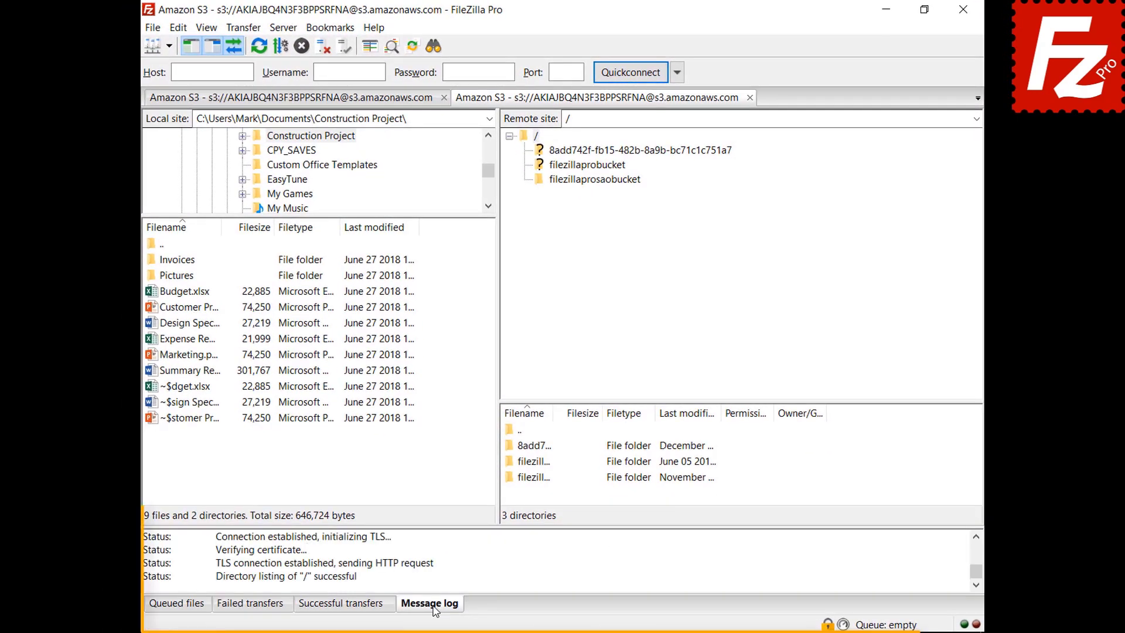
right_click(483, 557)
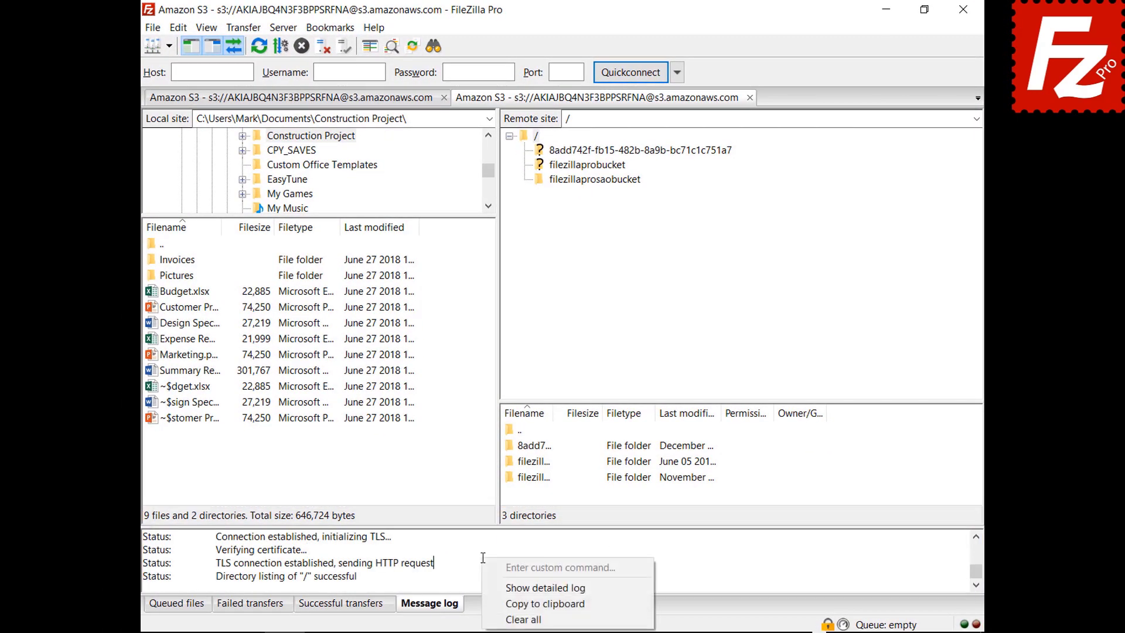
Step: Switch on Show detailed log, browse into filezillaprosaobucket, and copy the message log to the clipboard
left_click(497, 588)
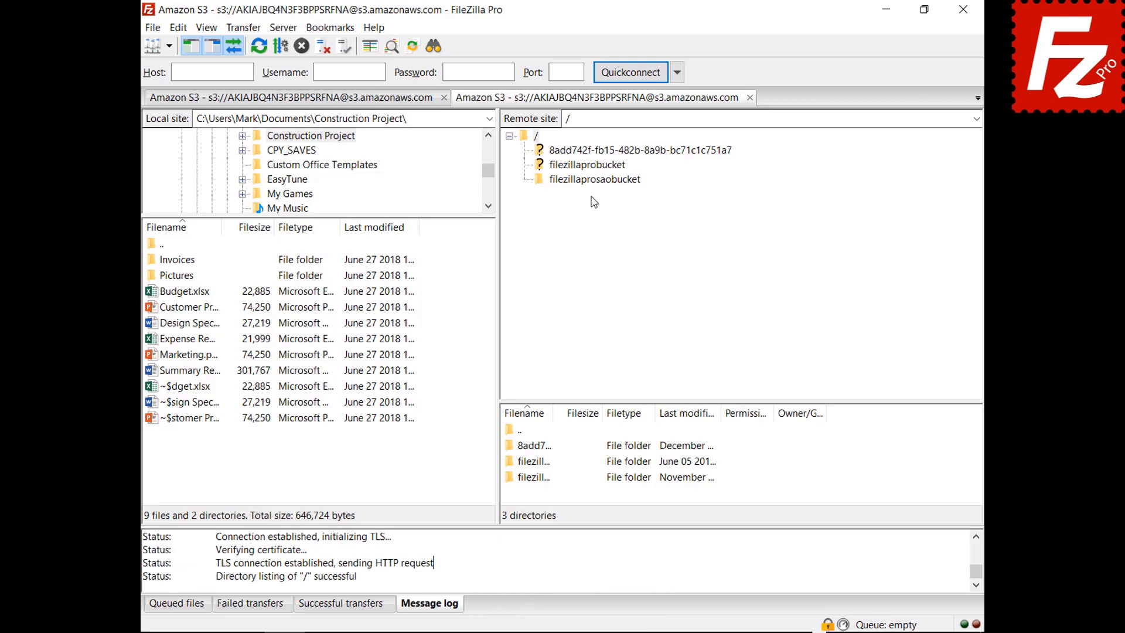
left_click(593, 179)
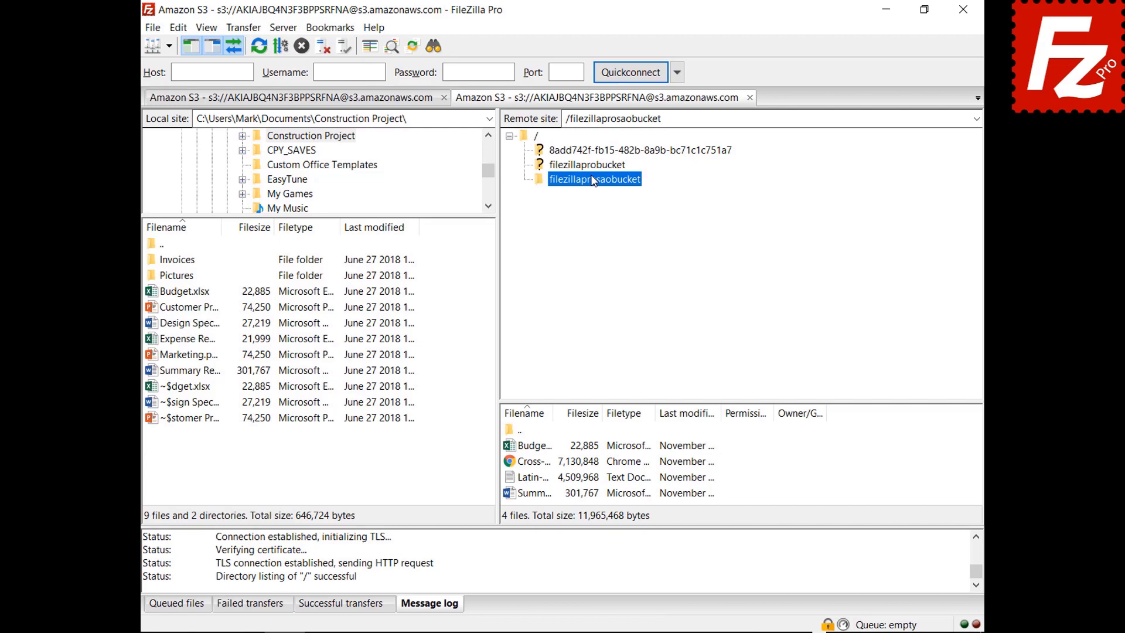
right_click(545, 564)
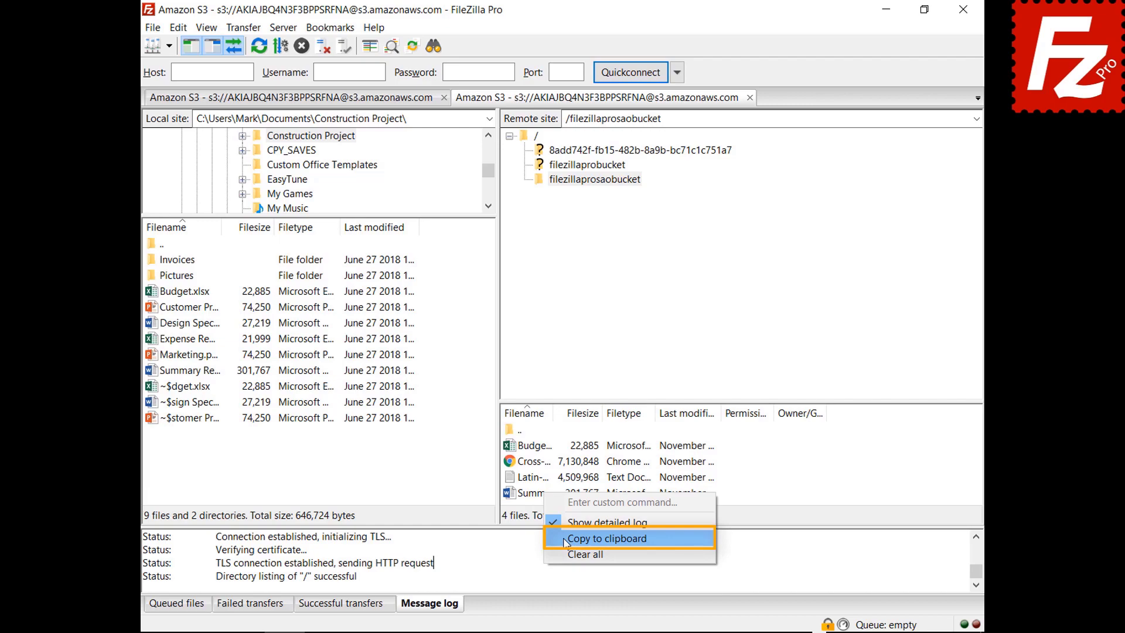
left_click(564, 542)
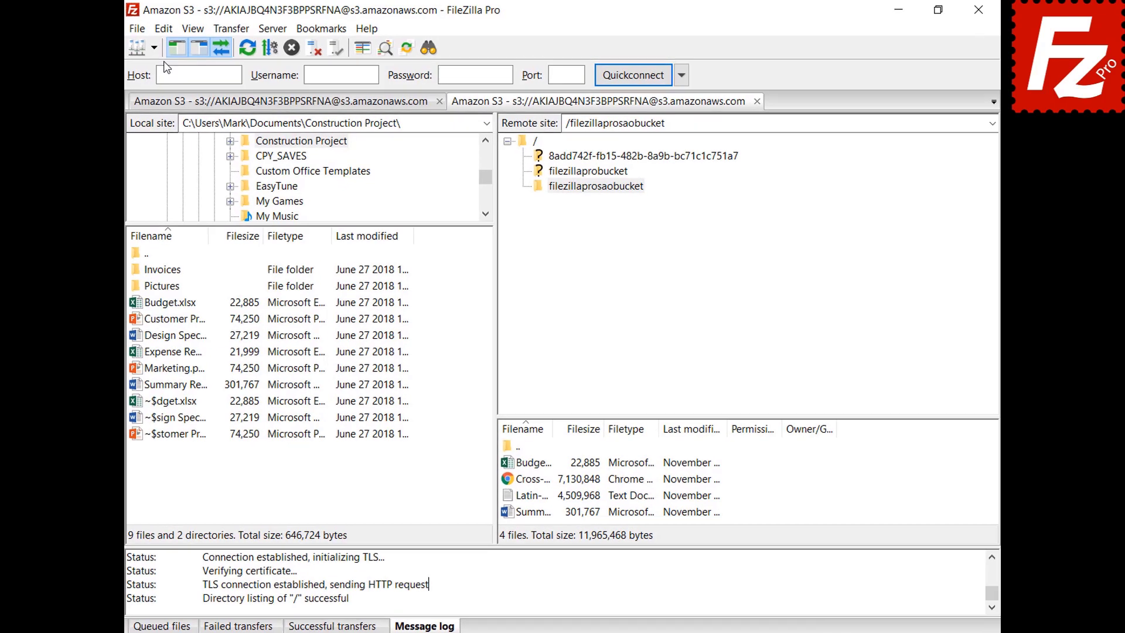
Step: In Settings, enable log timestamps and logging to filezilla.log in Documents, then view Debug settings
left_click(178, 28)
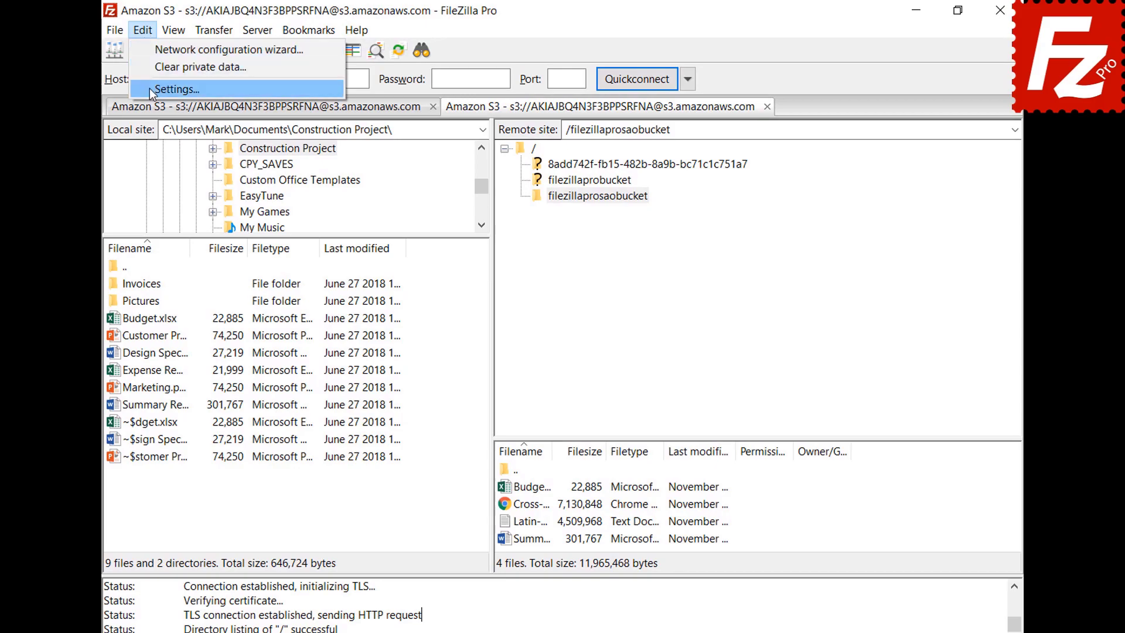
left_click(153, 88)
left_click_drag(411, 229, 408, 291)
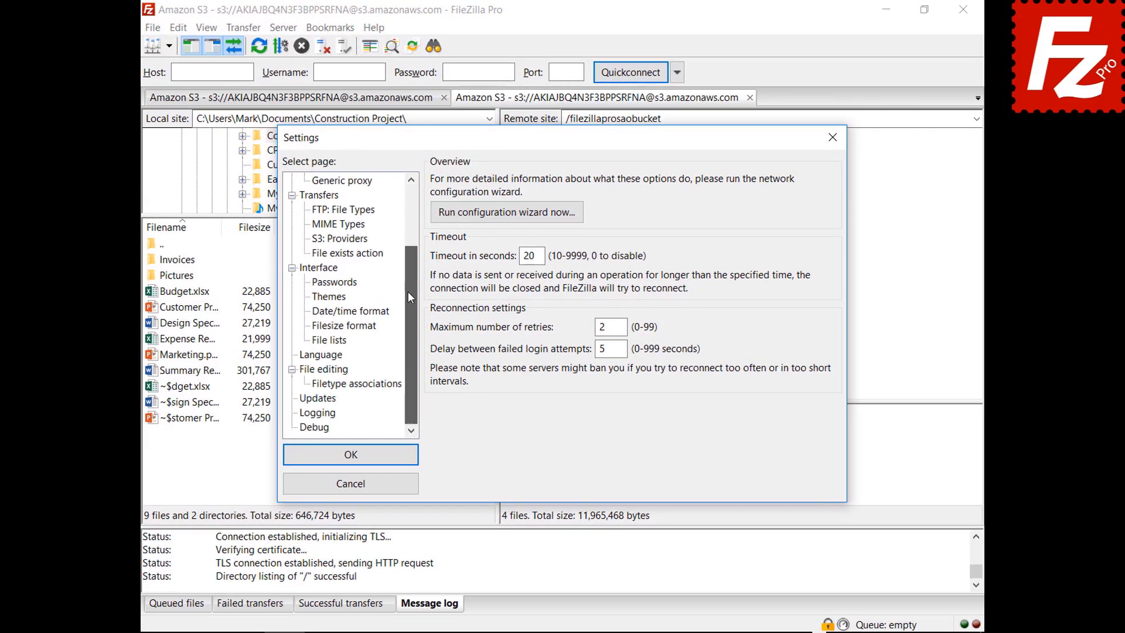
left_click(318, 414)
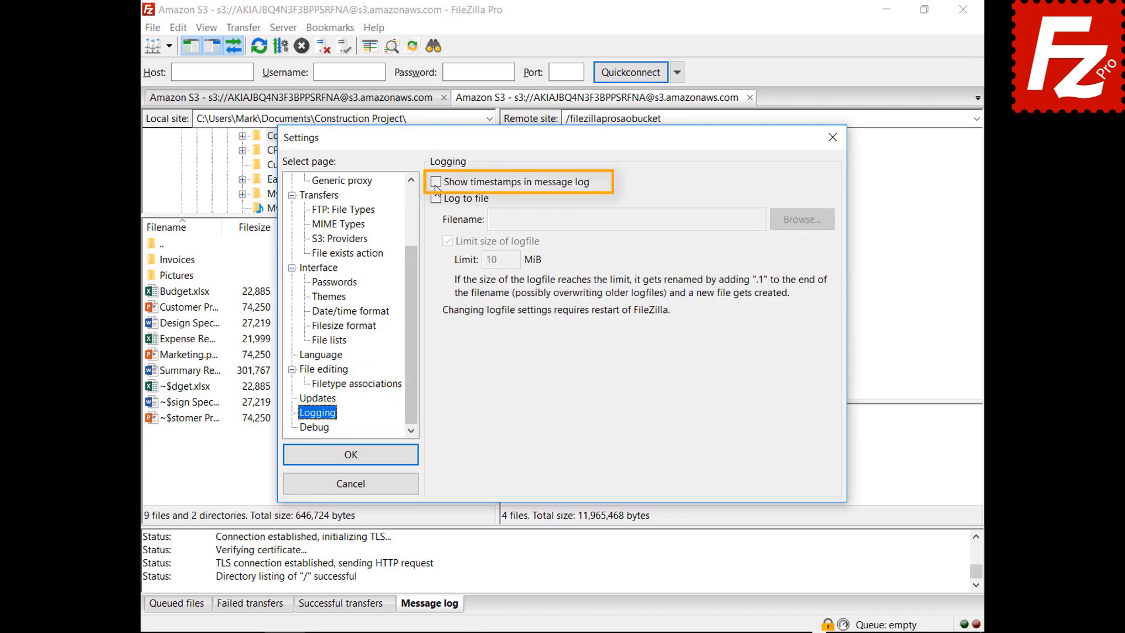
left_click(436, 183)
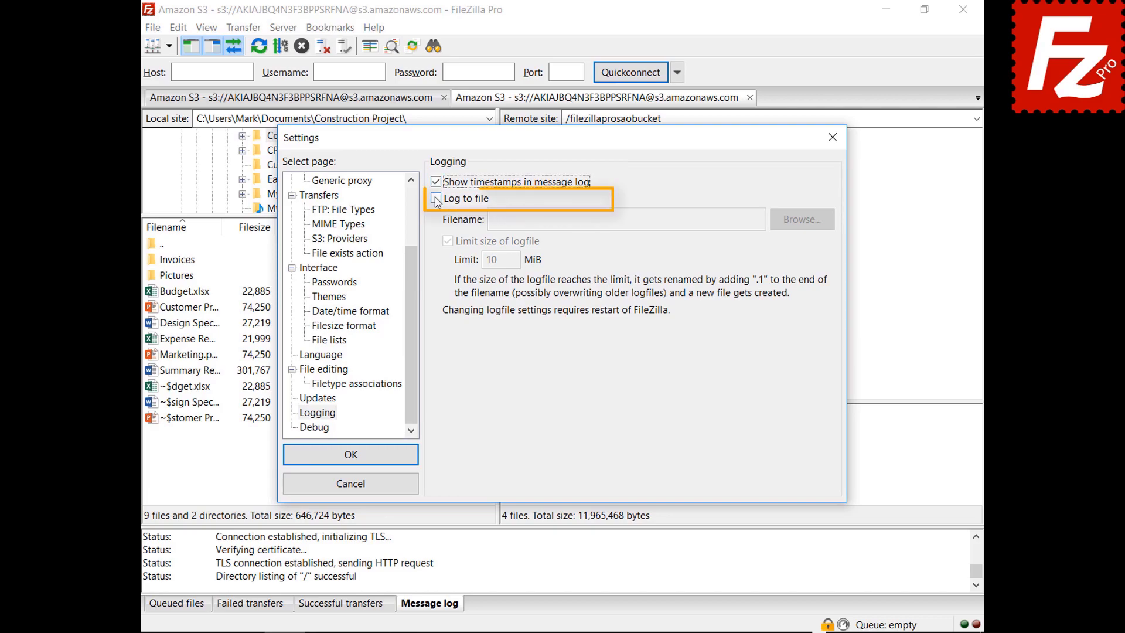
left_click(436, 198)
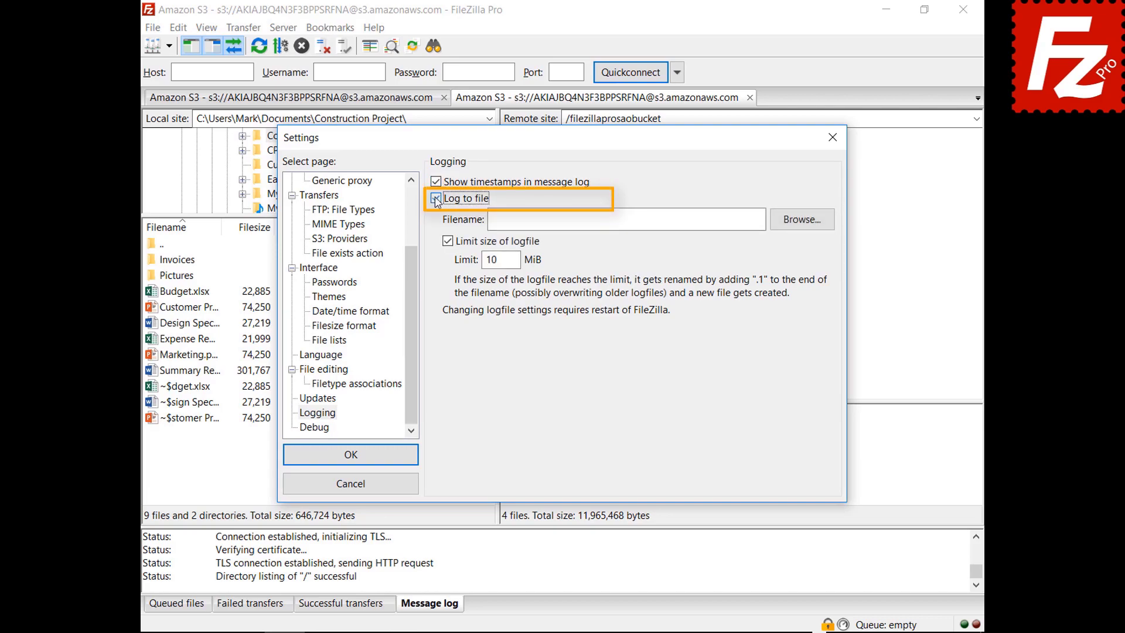
left_click(801, 226)
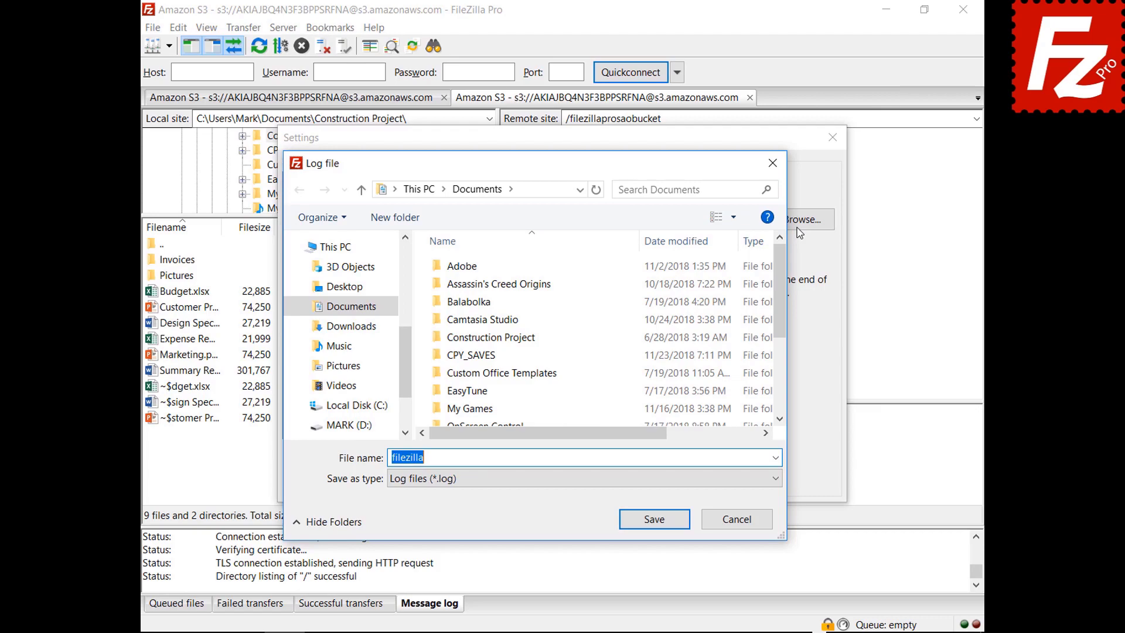
left_click(653, 520)
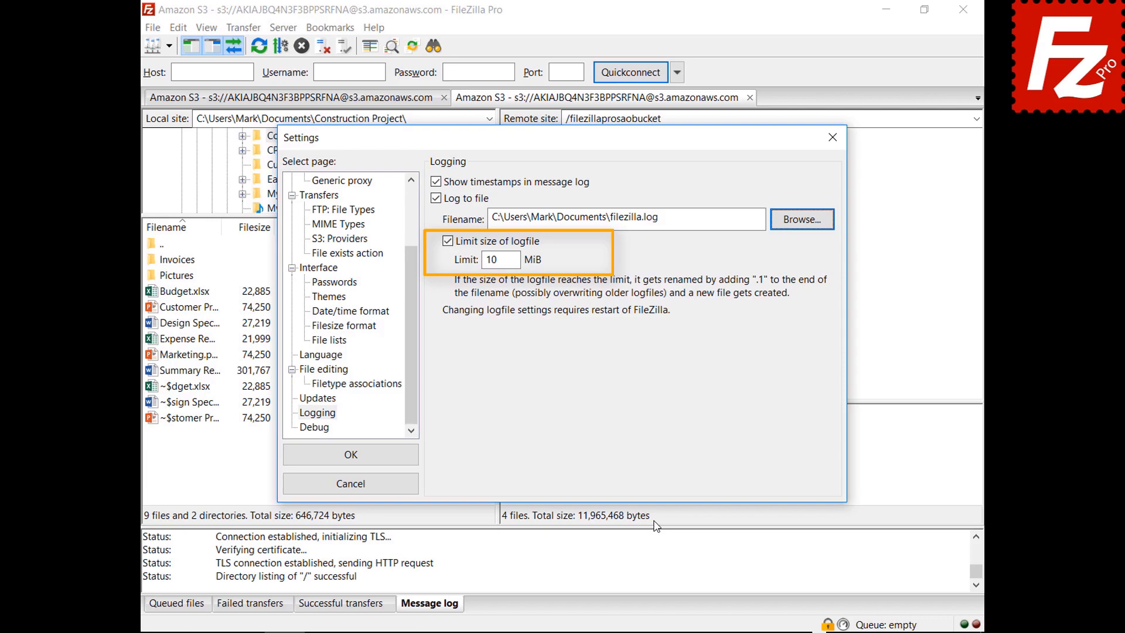
left_click(326, 433)
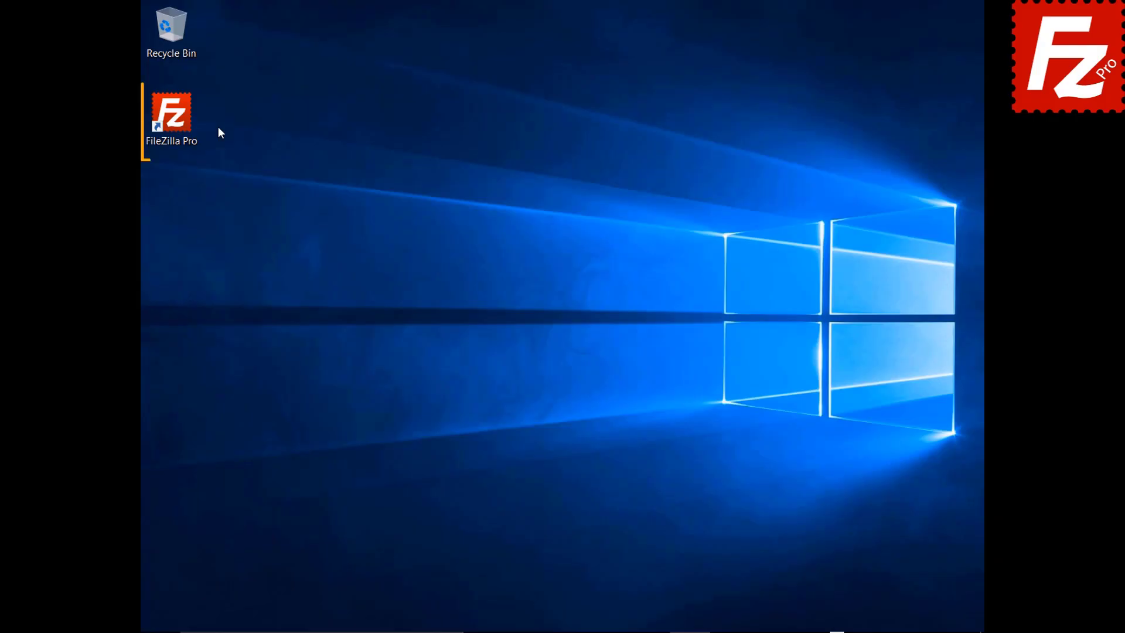
Step: Launch FileZilla Pro and add a new Site Manager entry named 'Amazon EC2'
double_click(178, 121)
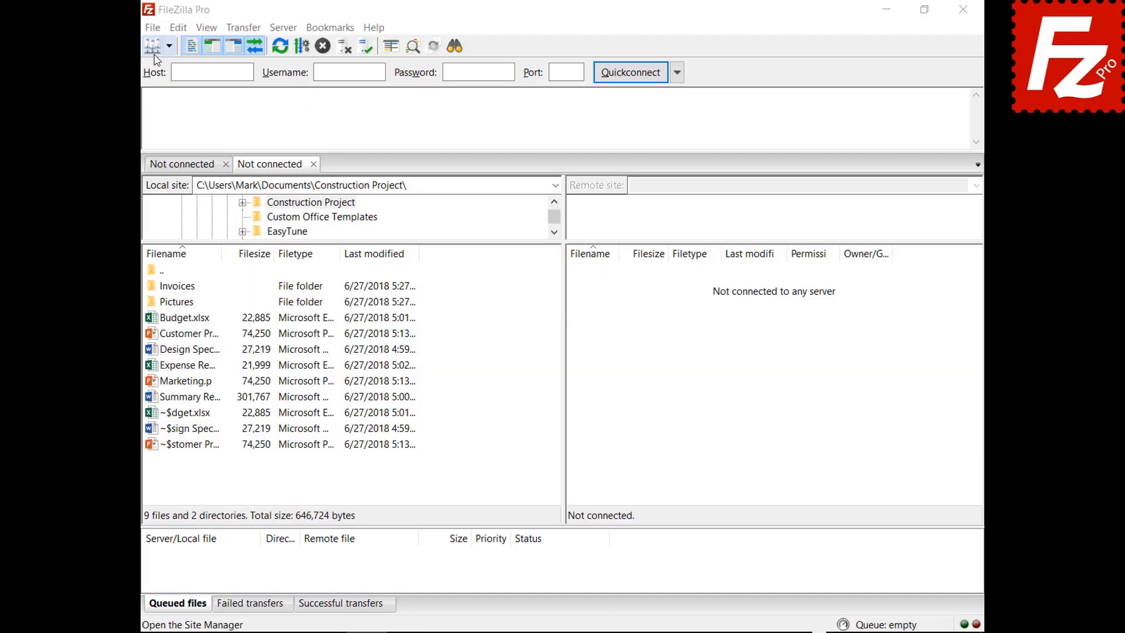
left_click(153, 28)
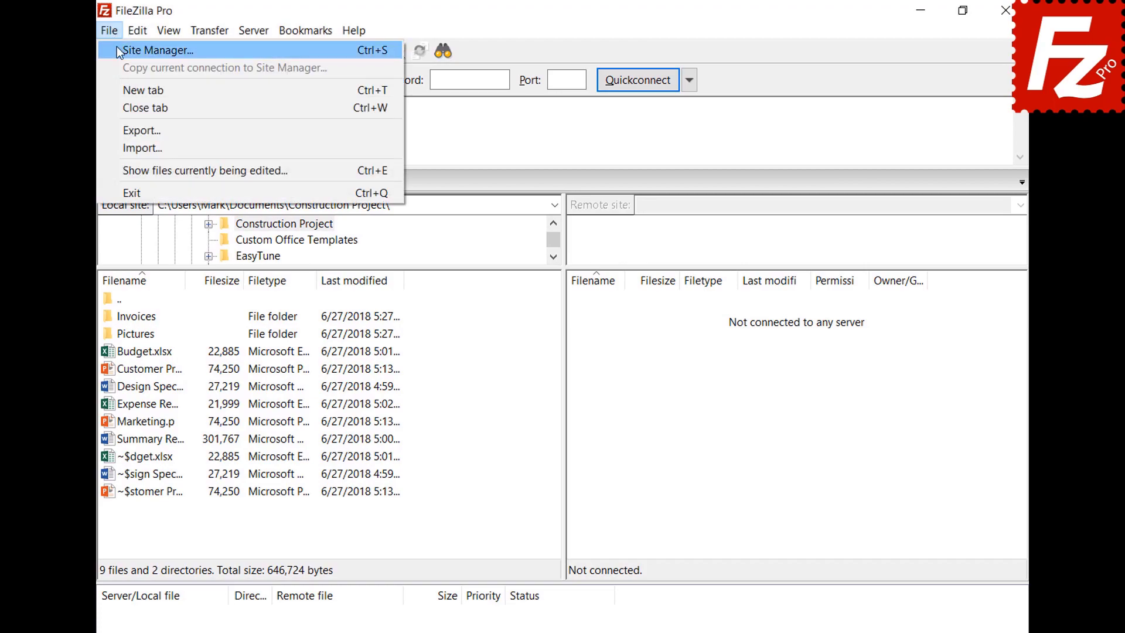
left_click(117, 47)
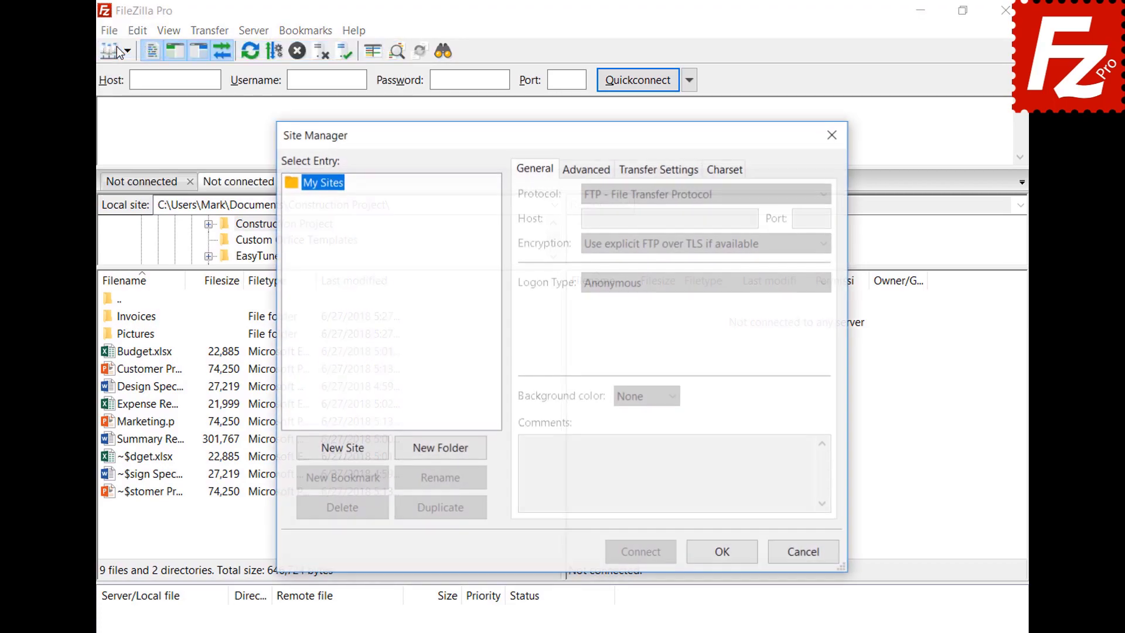
left_click(345, 449)
type("Amaz")
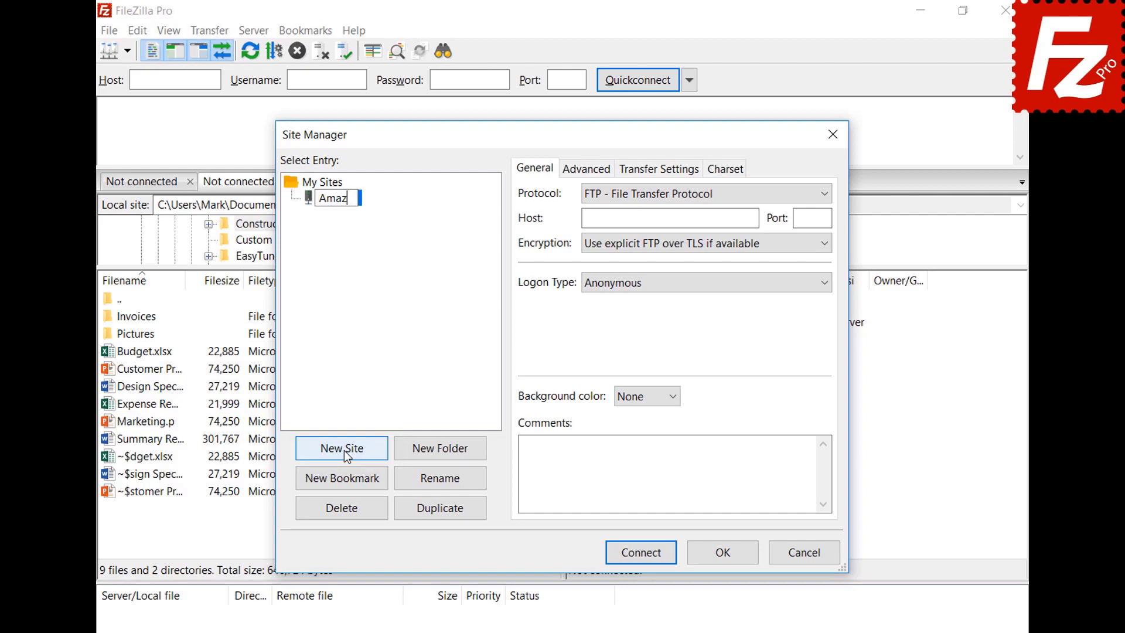
type("on EC2")
key("Return")
Step: Set the site's protocol to SFTP and paste the EC2 server address as host
left_click(825, 192)
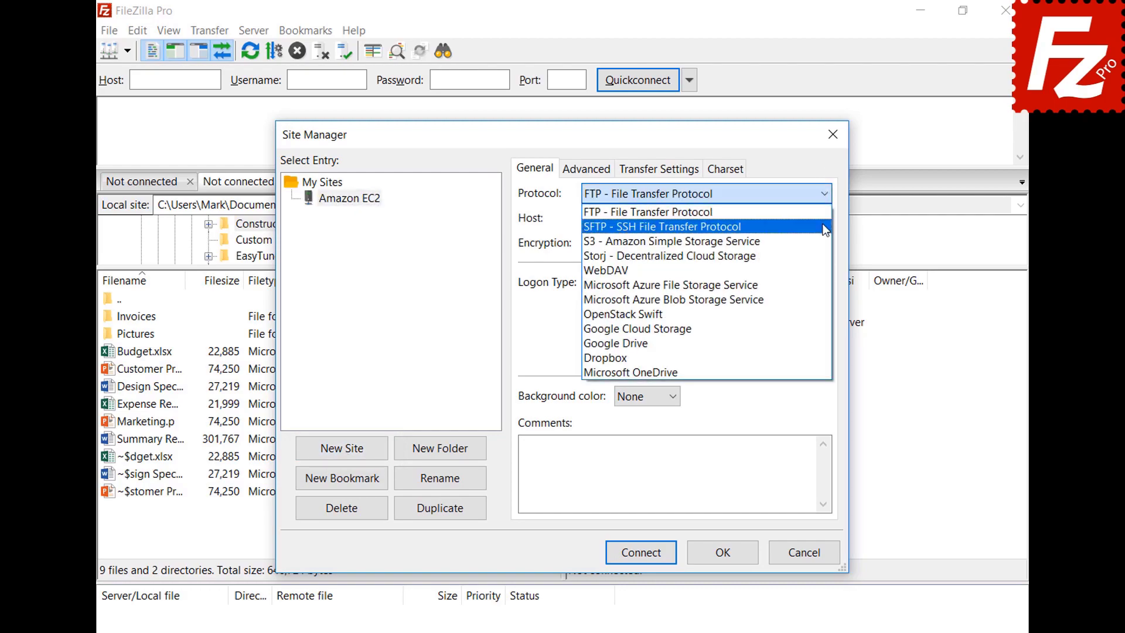
left_click(824, 228)
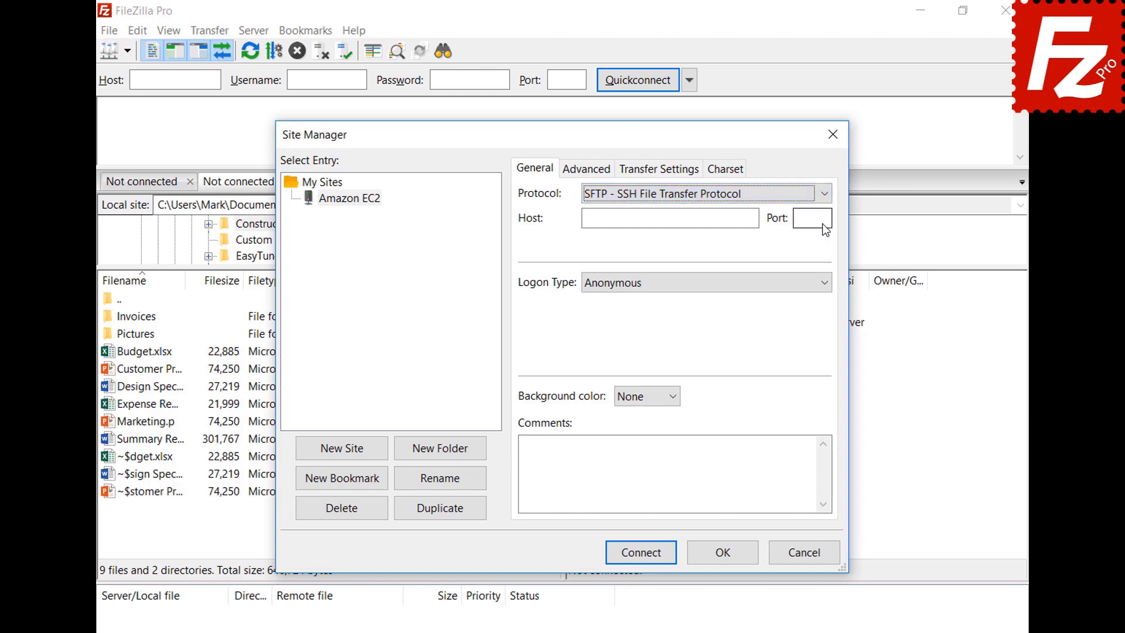
key("Tab")
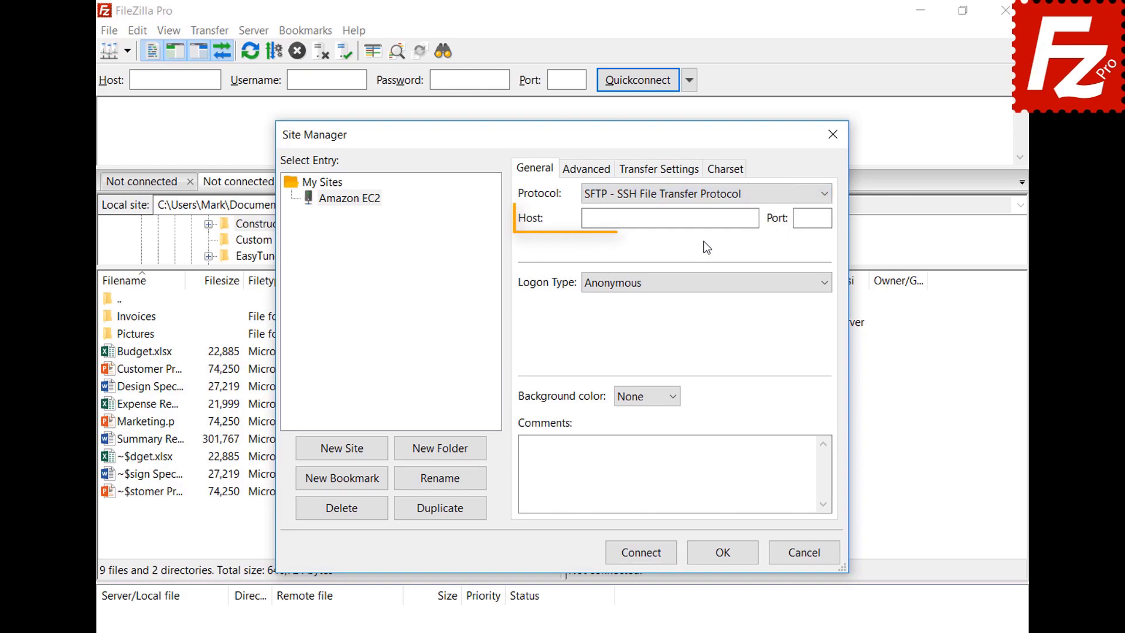
key("ctrl+v")
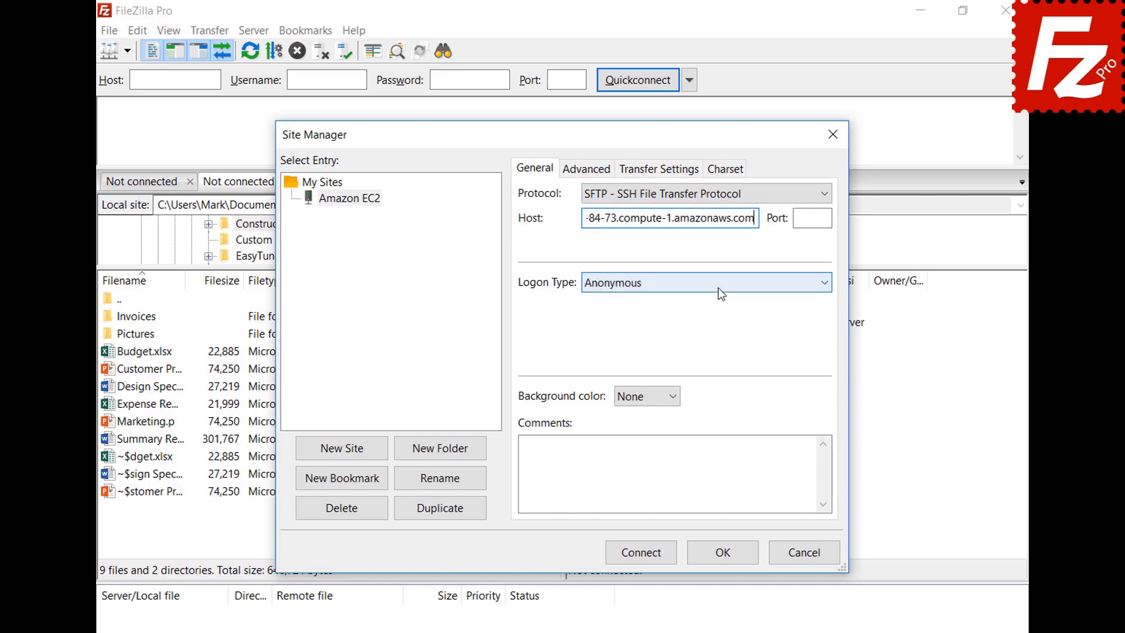
Step: Use Key file logon as user ubuntu with AWSKeyPair.pem, then connect
left_click(718, 287)
left_click(719, 358)
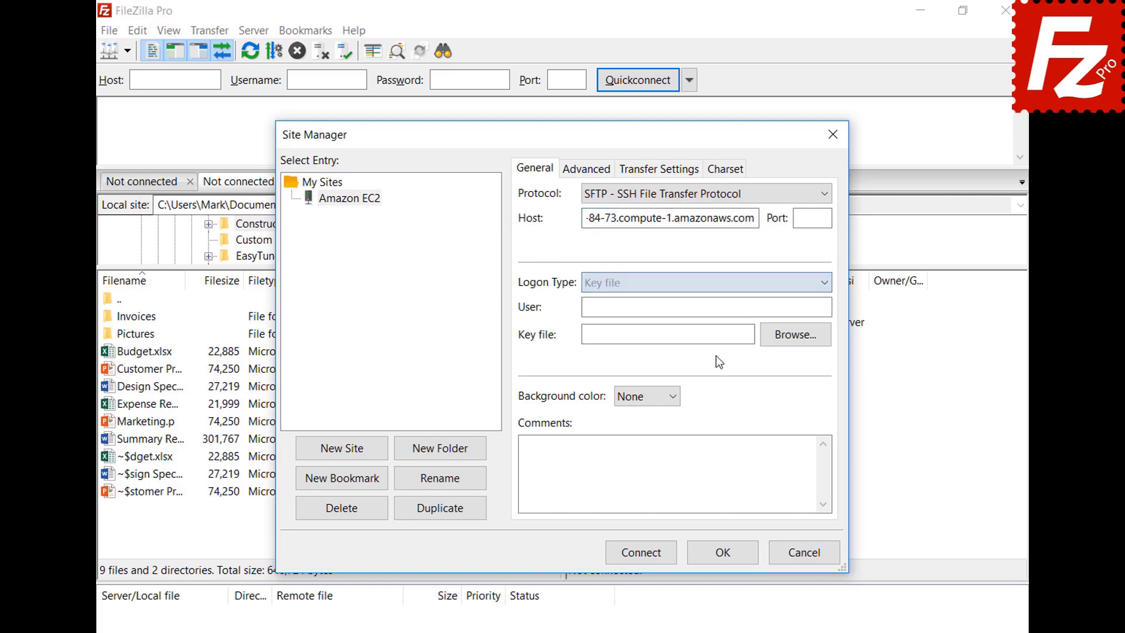
left_click(724, 309)
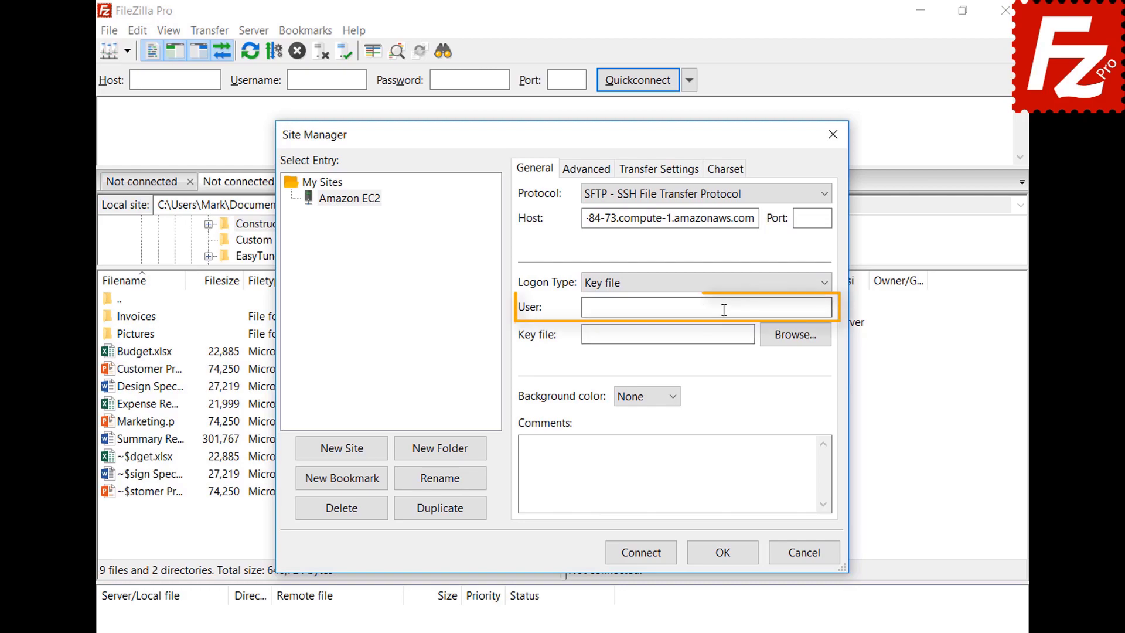
type("ubuntu")
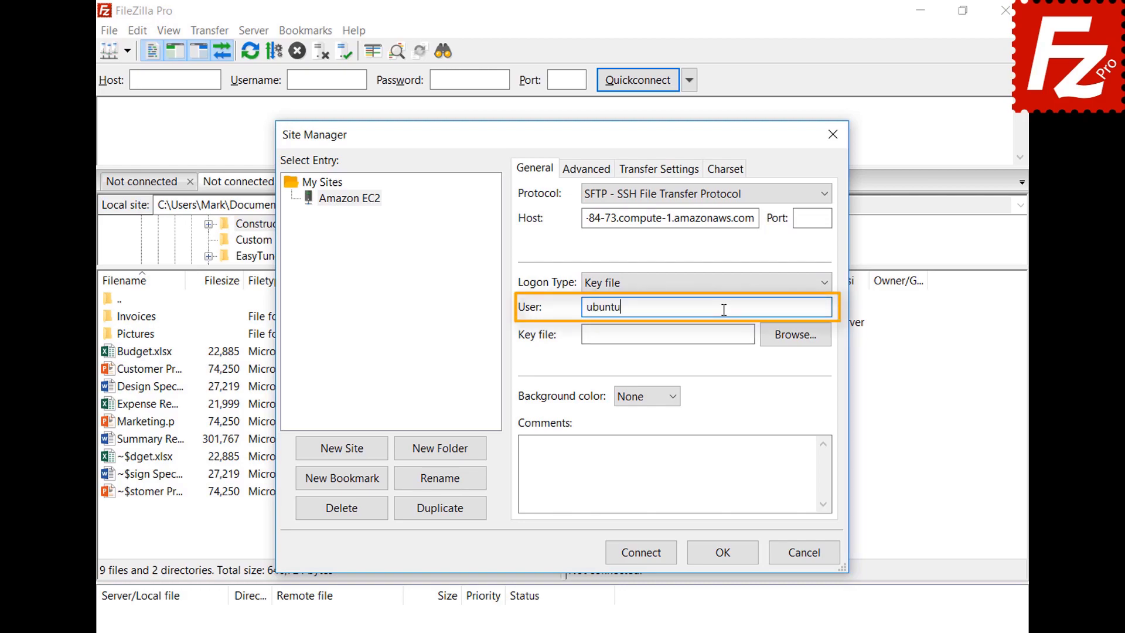
left_click(795, 335)
double_click(523, 490)
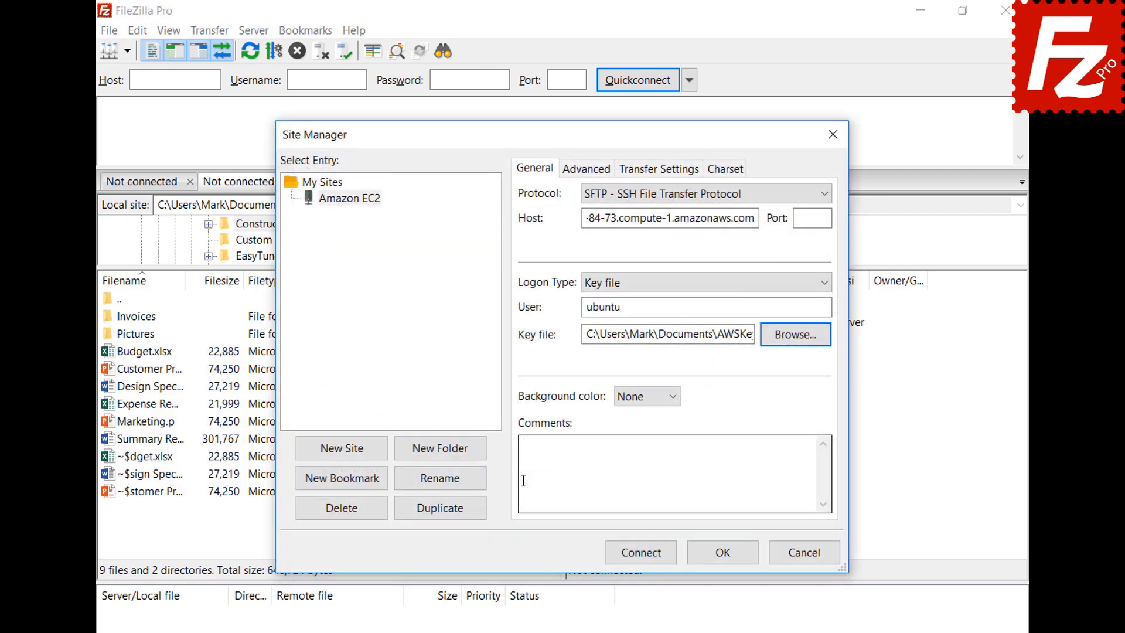
left_click(645, 557)
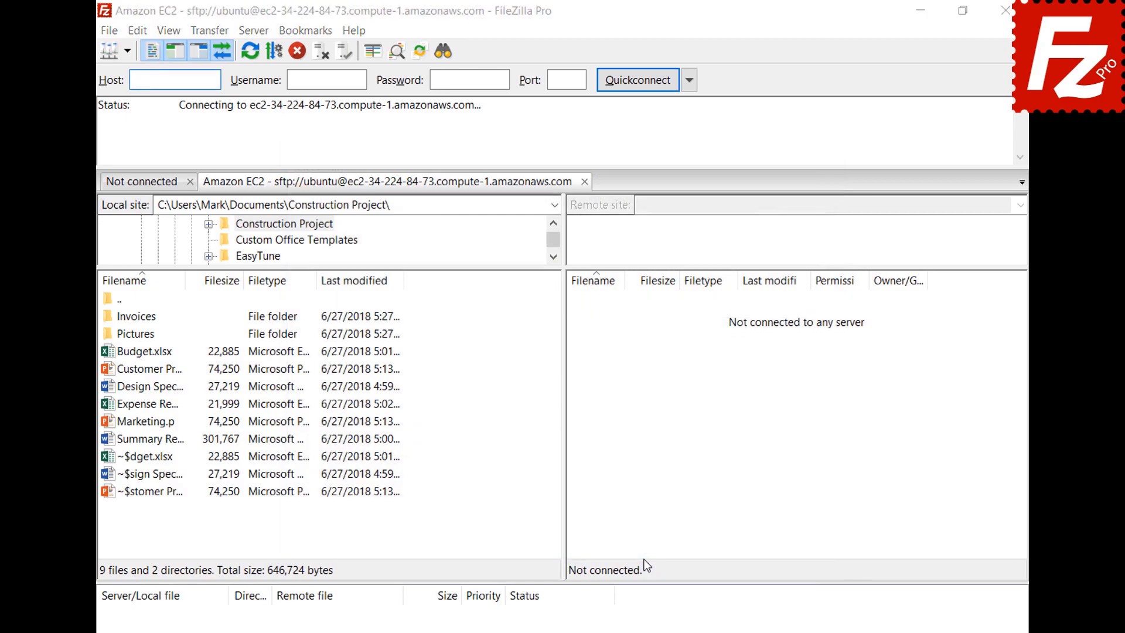
Step: Tick 'Always trust this host, add this key to the cache' and accept the EC2 host key
left_click(381, 420)
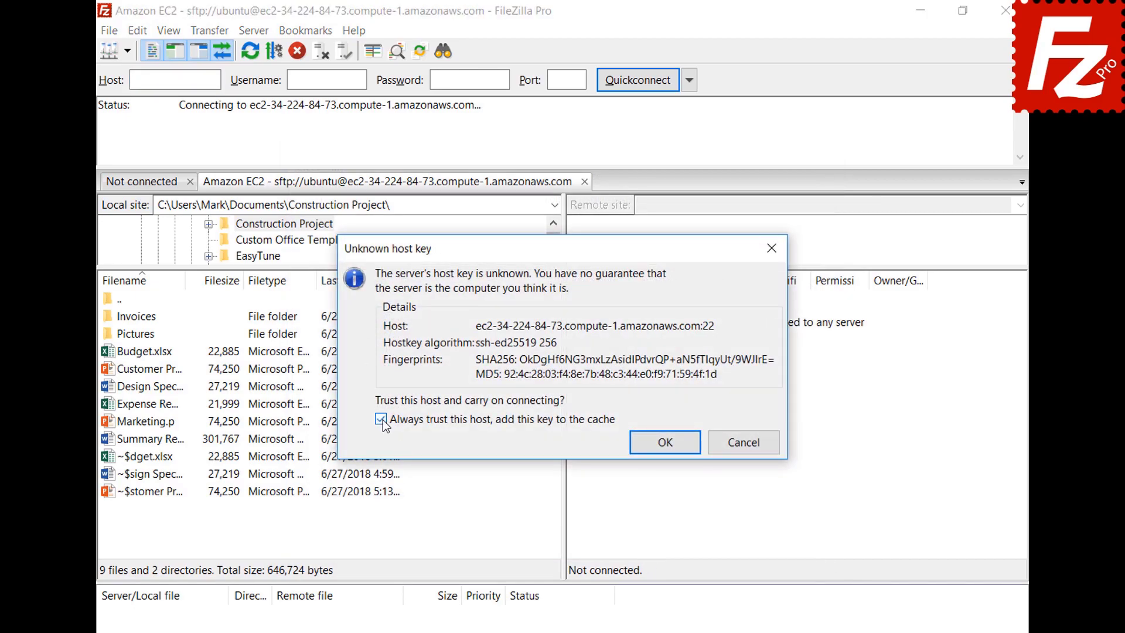
left_click(664, 441)
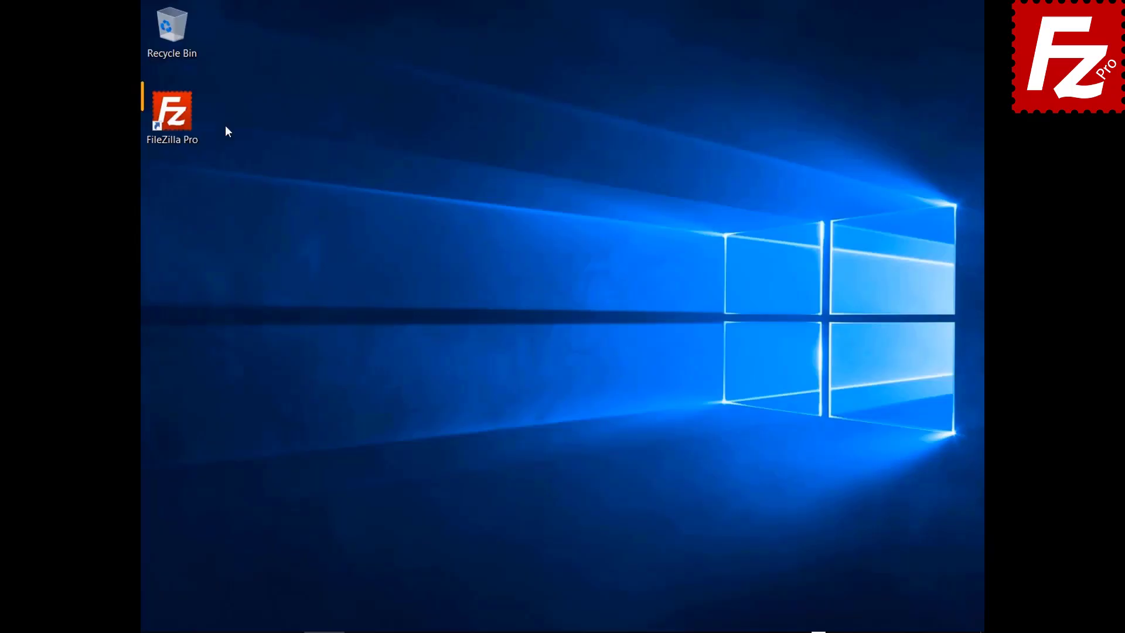
Step: Start FileZilla Pro from its desktop shortcut
double_click(182, 127)
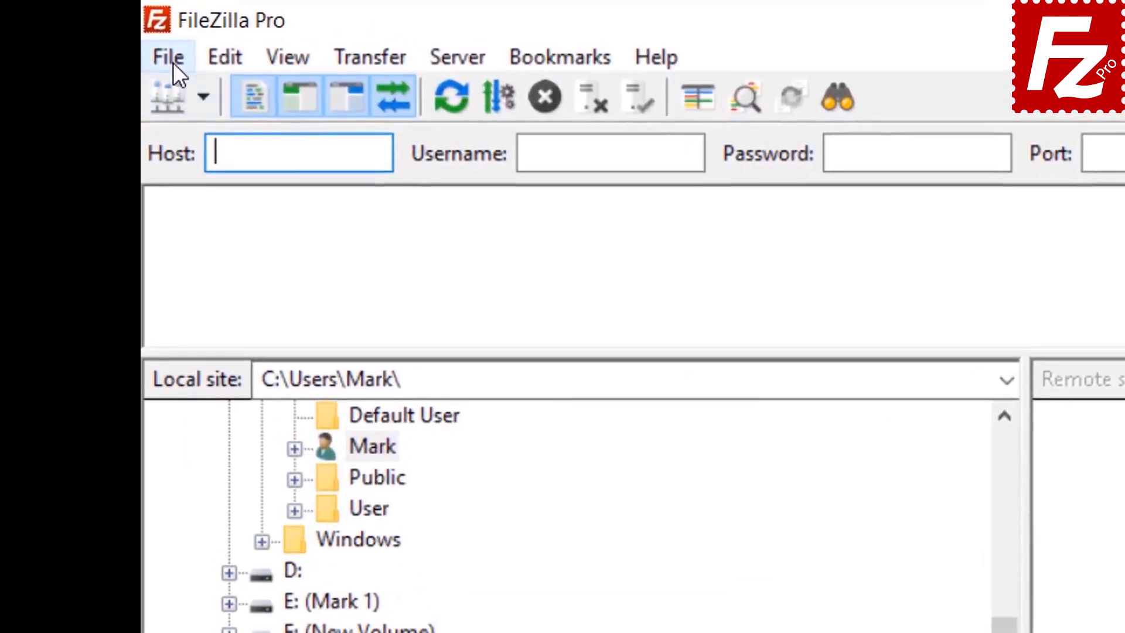
Step: Create a new Site Manager entry named 'S3 Connection'
left_click(153, 28)
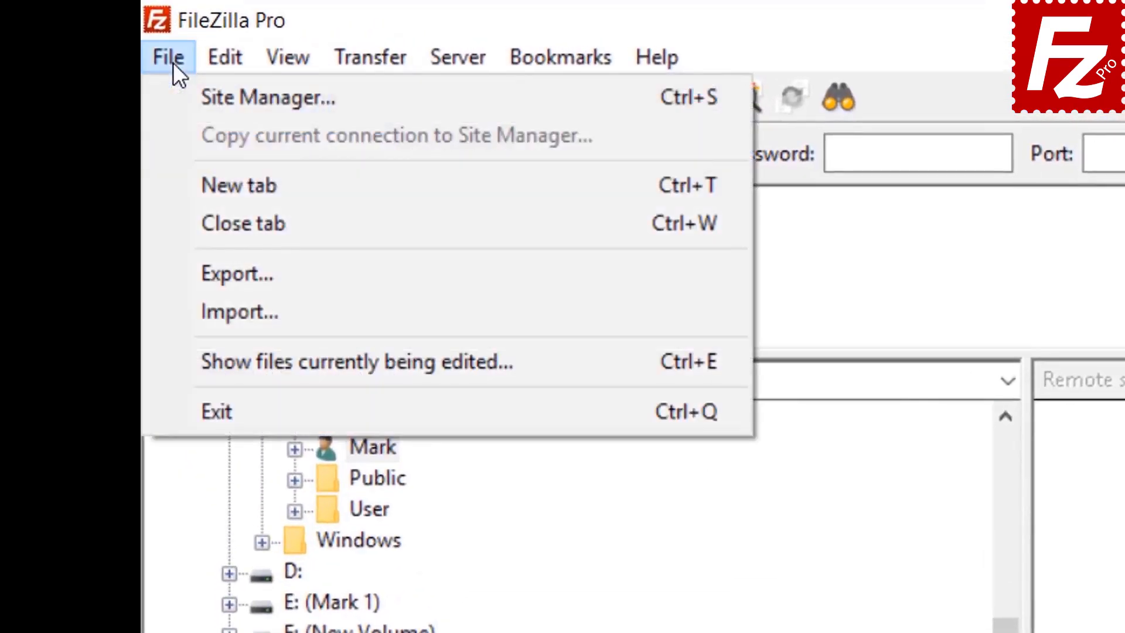
left_click(207, 97)
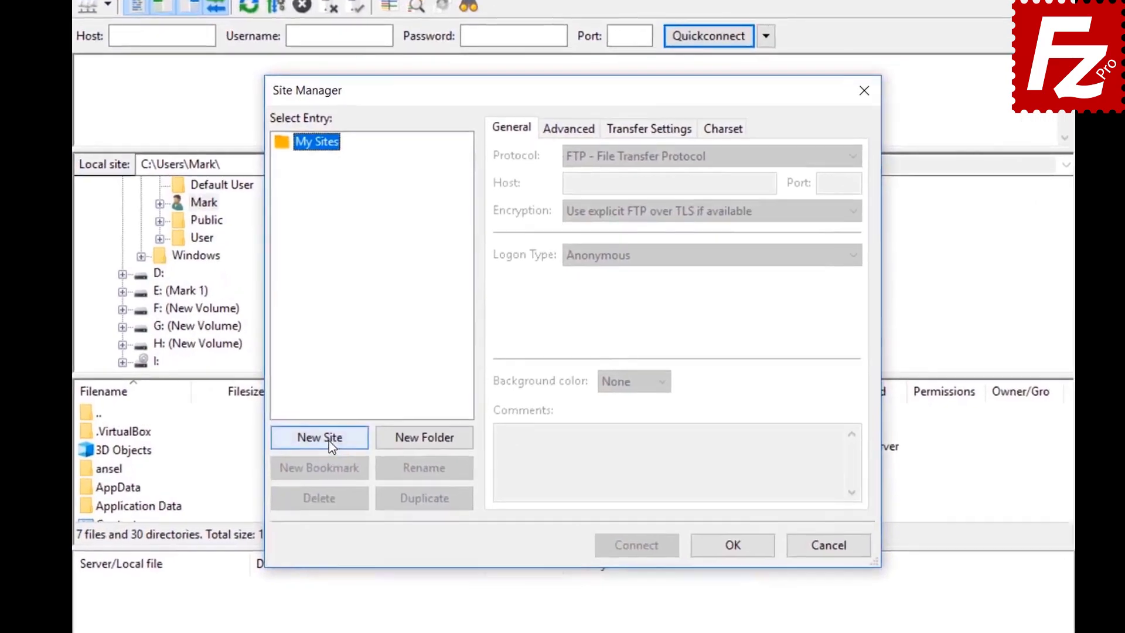
left_click(366, 412)
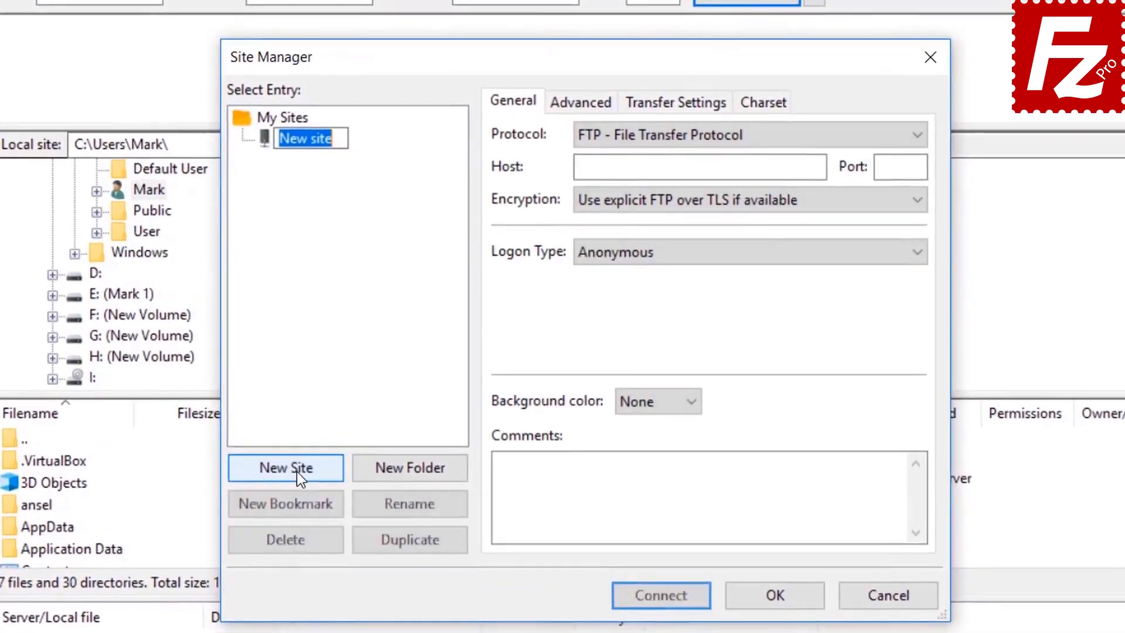
type("S3 Connection")
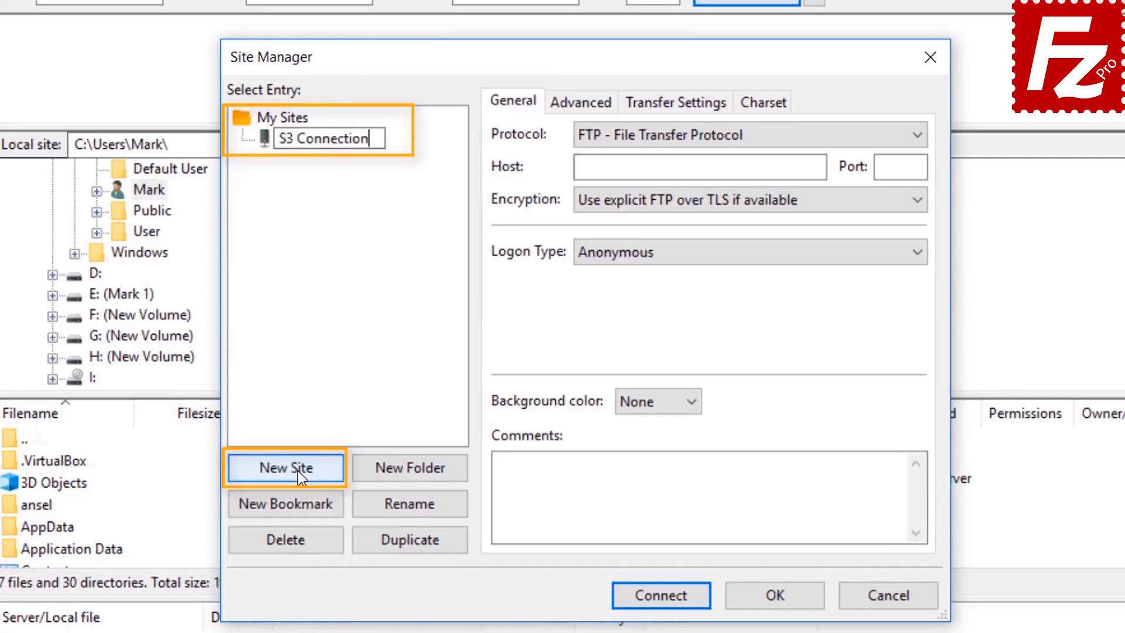
key("Return")
Step: Set the site's protocol to Amazon S3 with Normal logon type
left_click(727, 136)
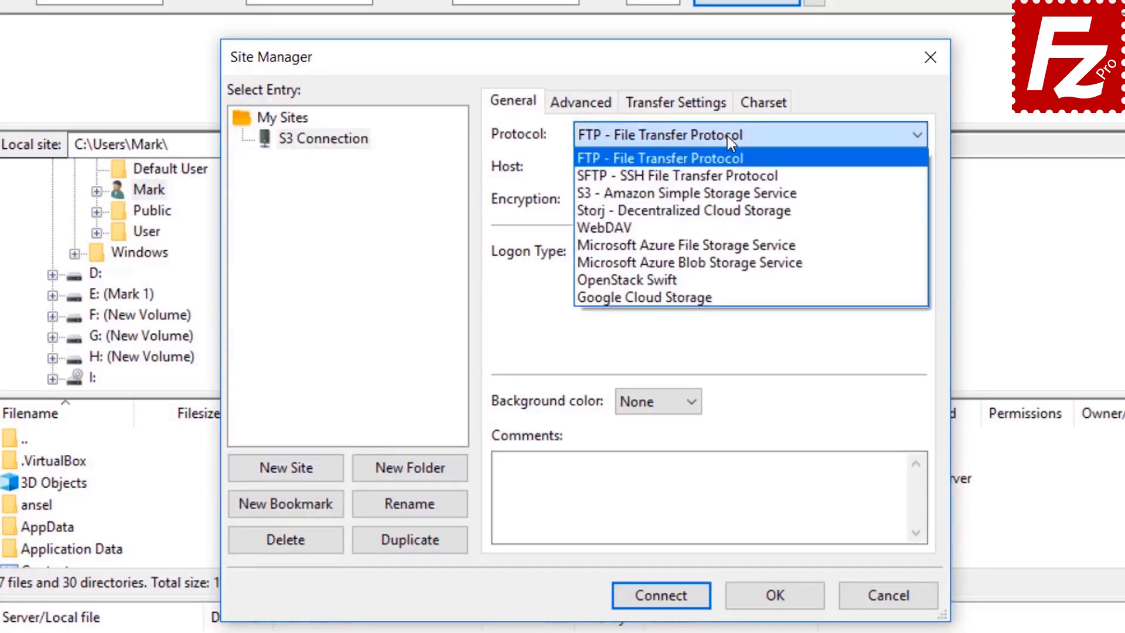
left_click(730, 195)
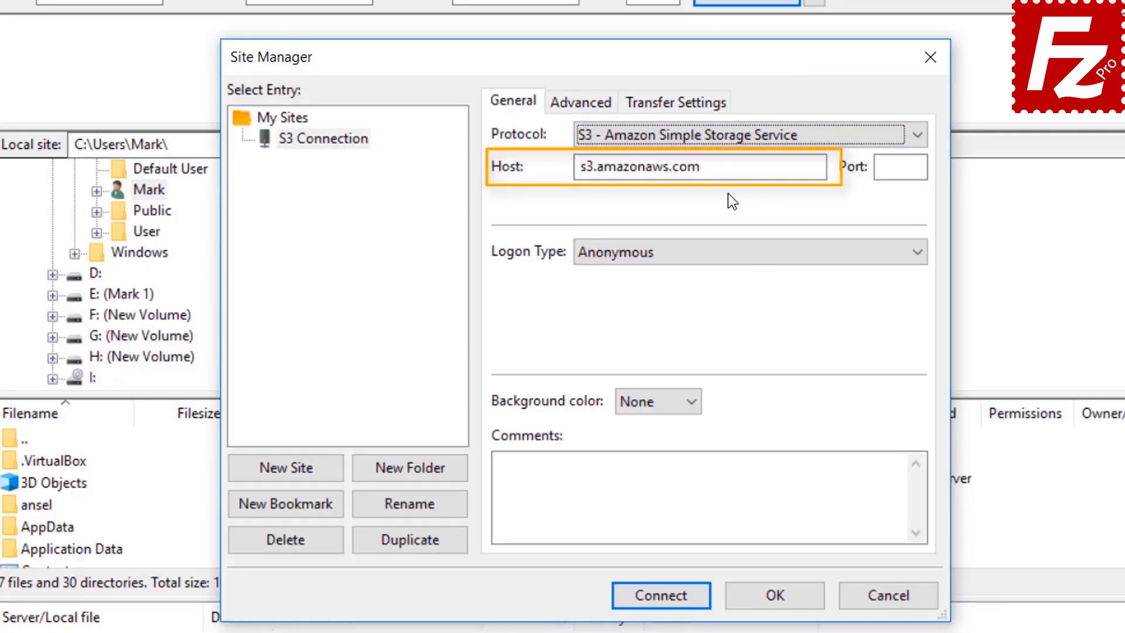
left_click(721, 254)
left_click(721, 289)
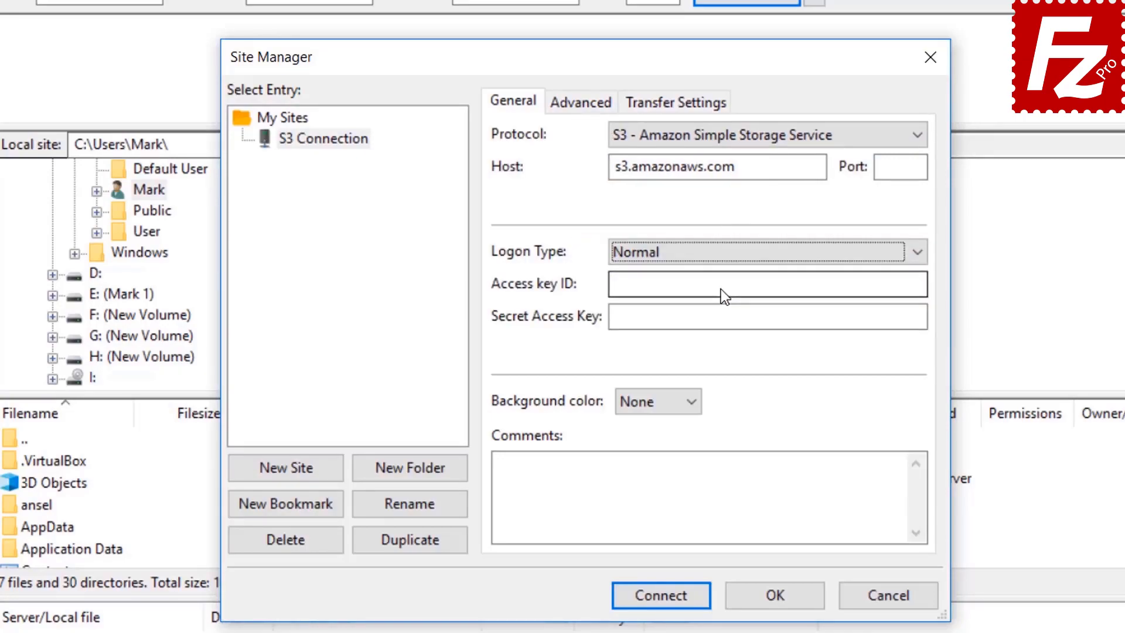
Step: Paste the access key ID and secret access key, connect, and agree to save passwords
left_click(721, 290)
key("ctrl+v")
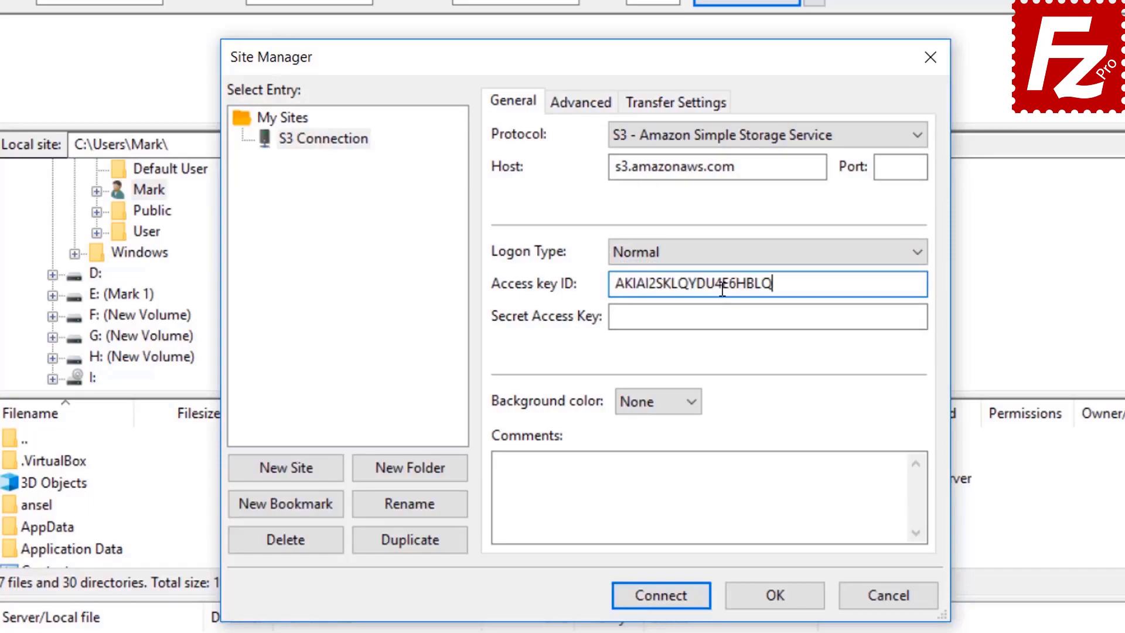
left_click(729, 316)
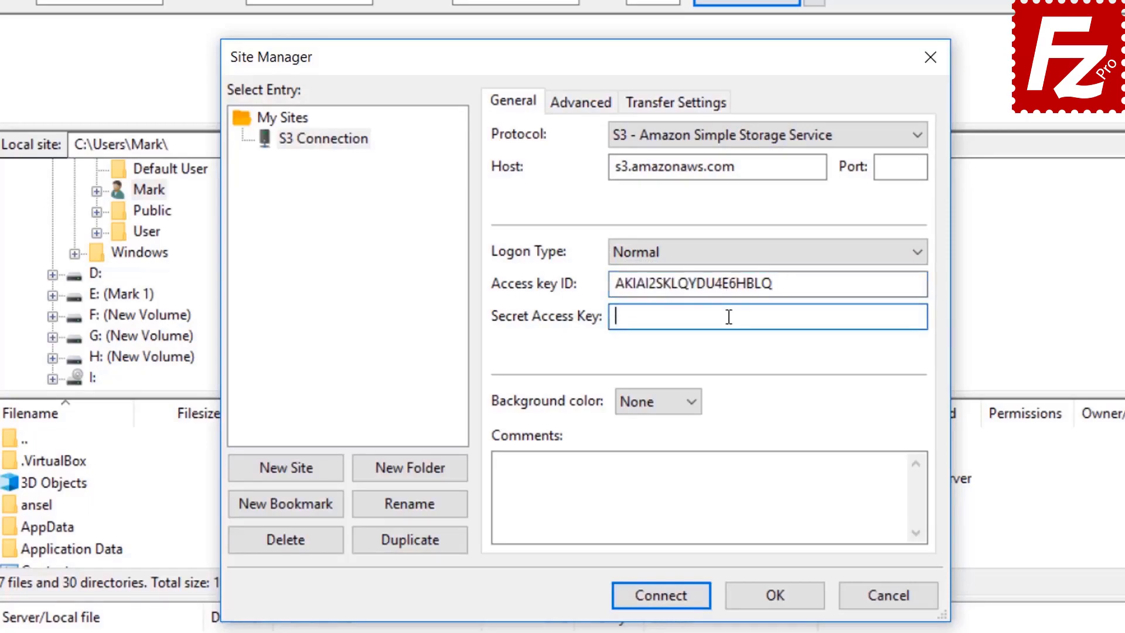
key("ctrl+v")
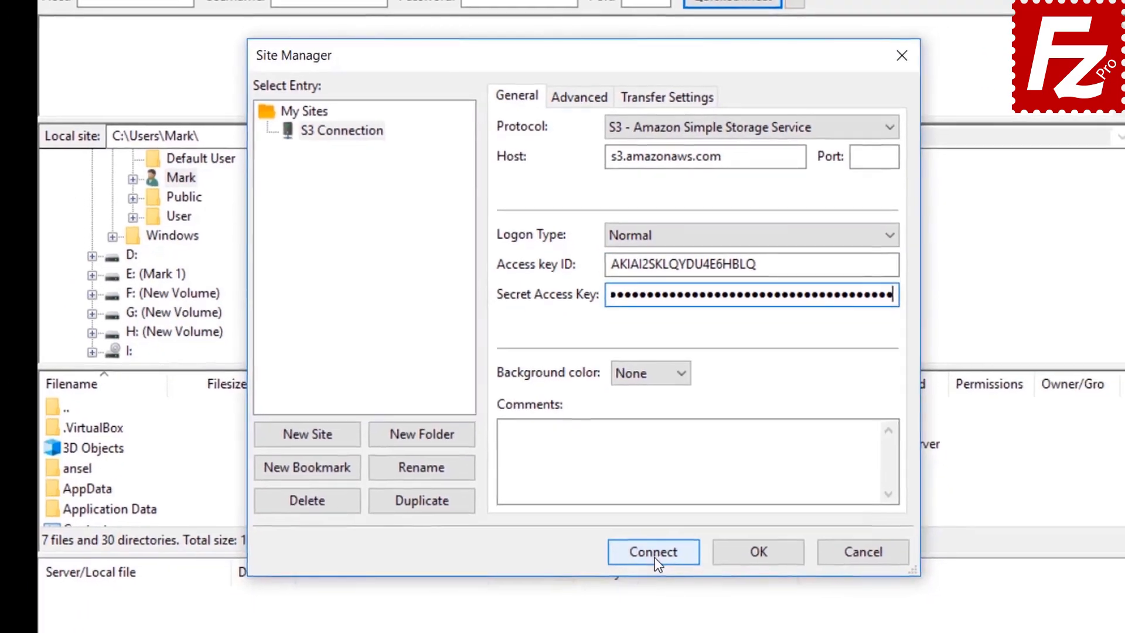
left_click(654, 554)
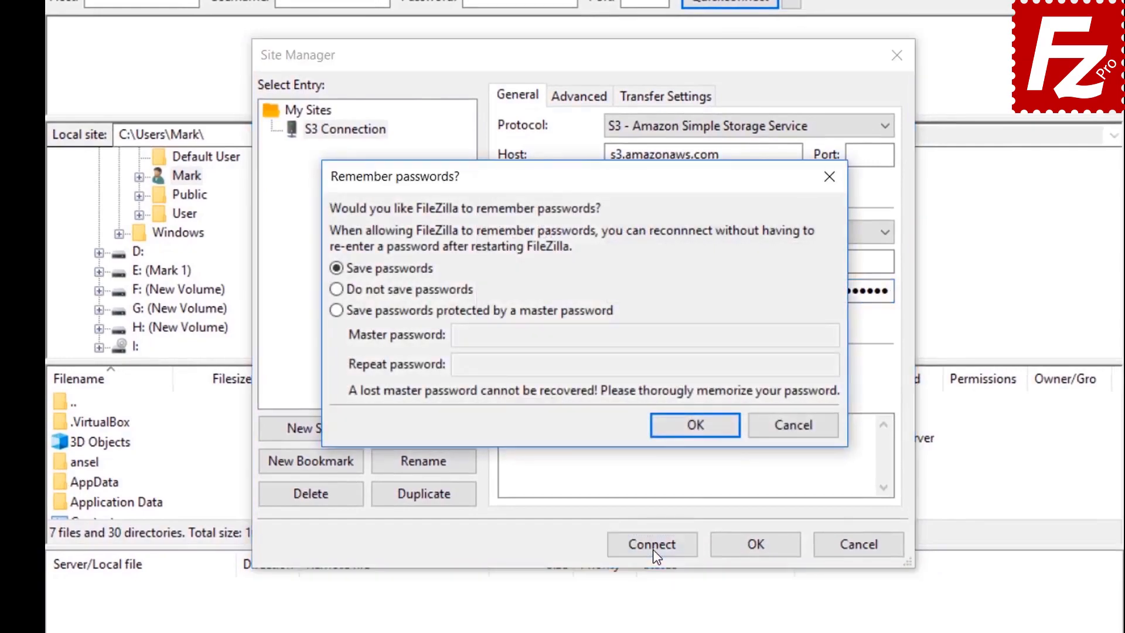
left_click(696, 425)
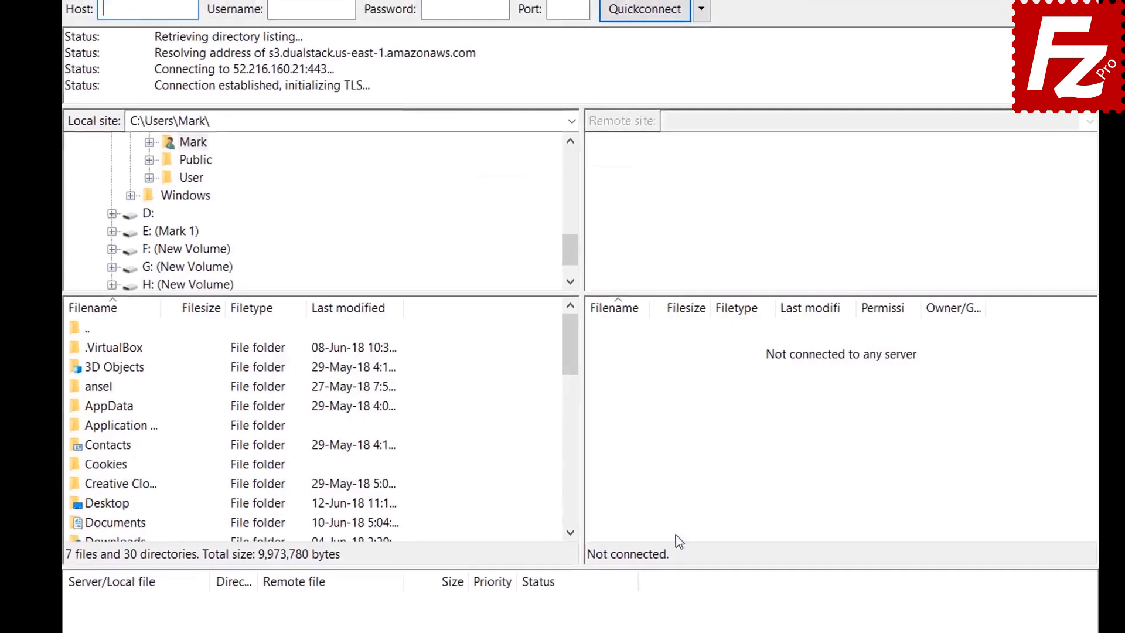
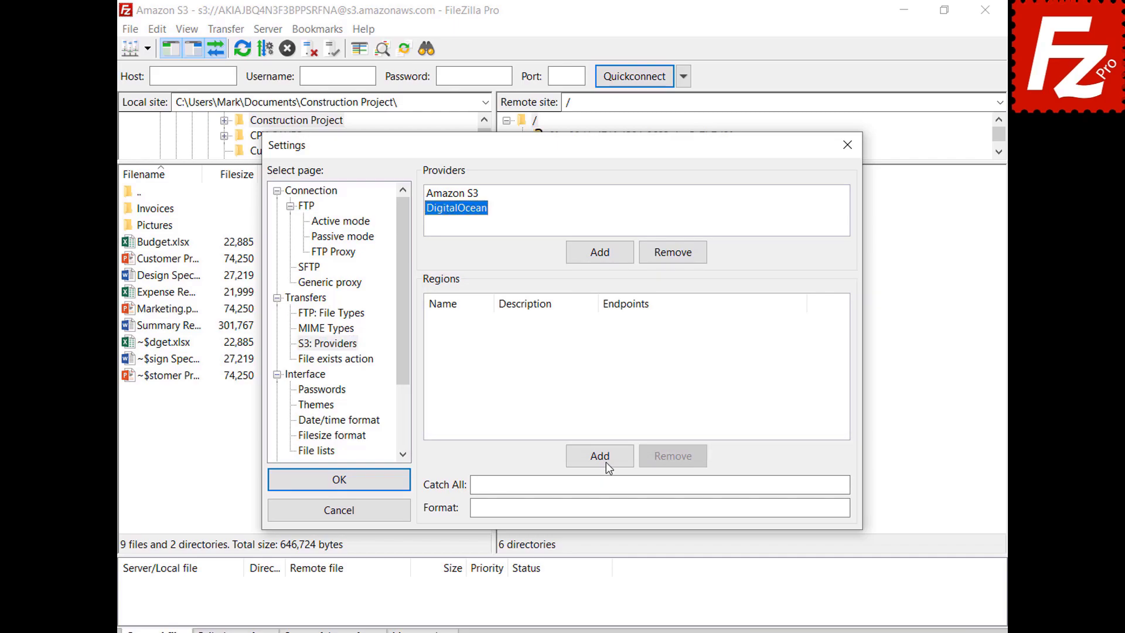
Step: Add DigitalOcean regions nyc3 'New York 3' and sgp1 'Singapore 1' with their pasted endpoints
left_click(605, 462)
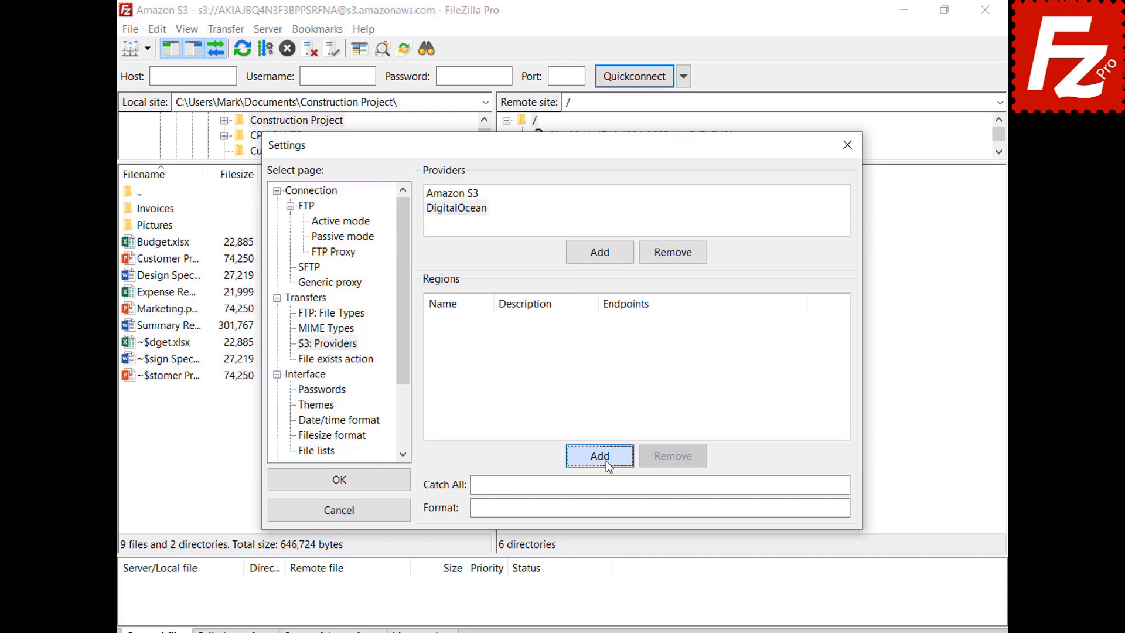
type("nyc3")
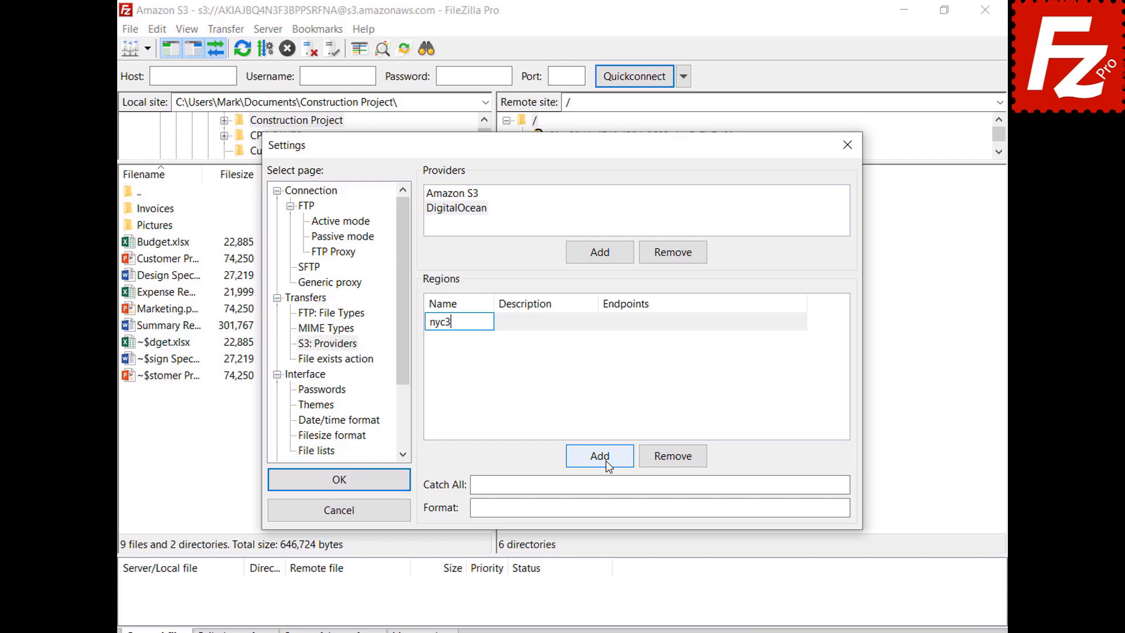
left_click(593, 322)
type("New York 3")
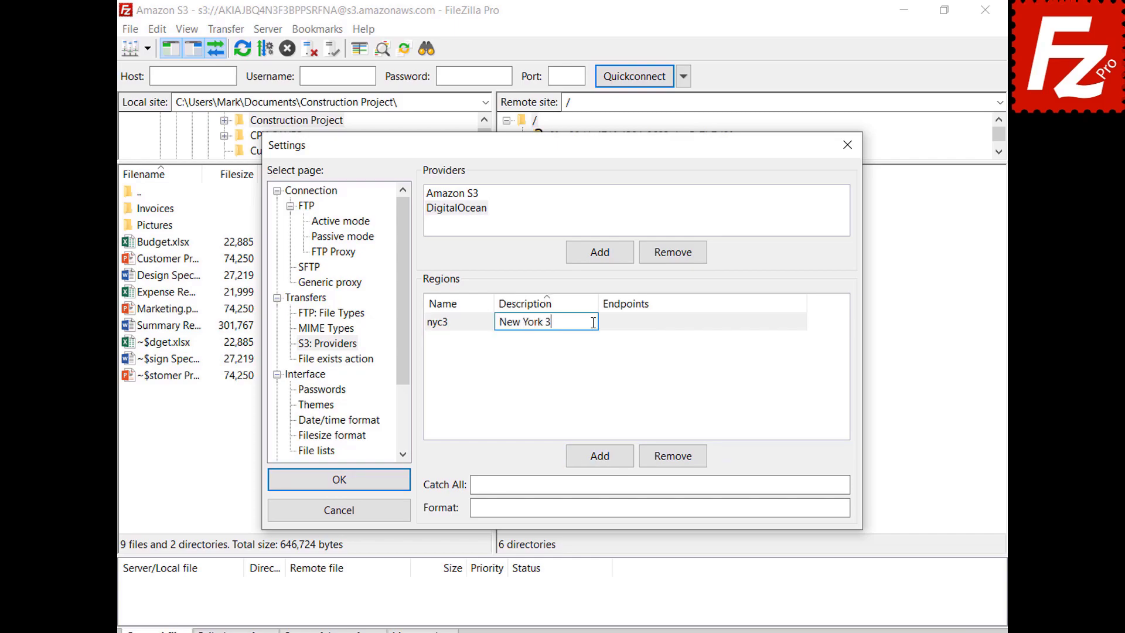
left_click(802, 322)
type("nyc3.digitaloceanspaces.com")
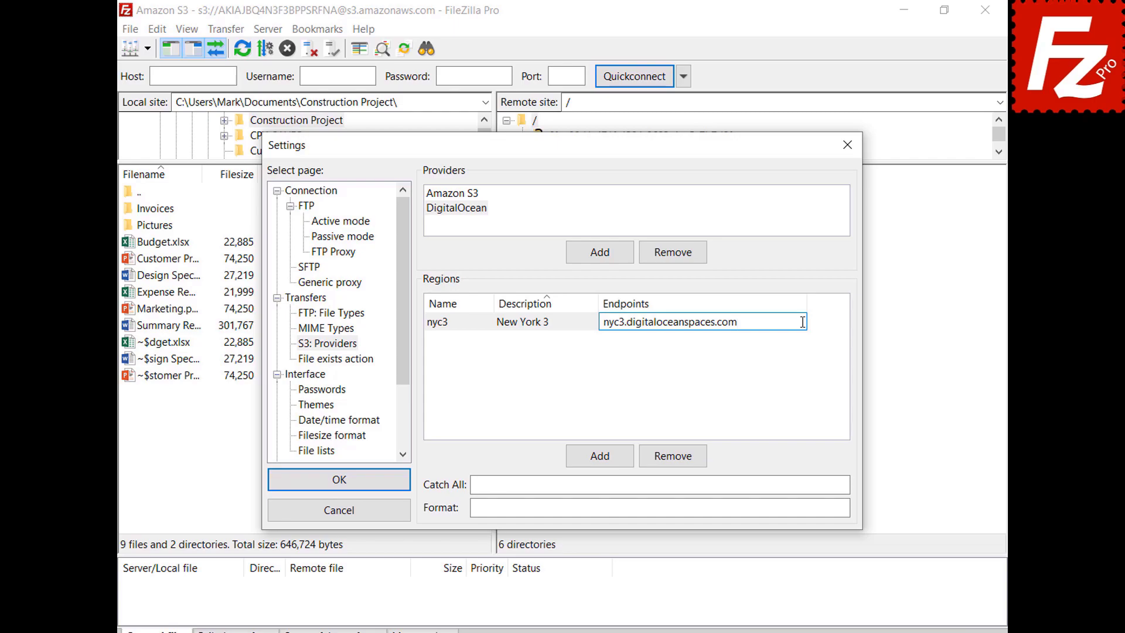
left_click(602, 464)
left_click(603, 464)
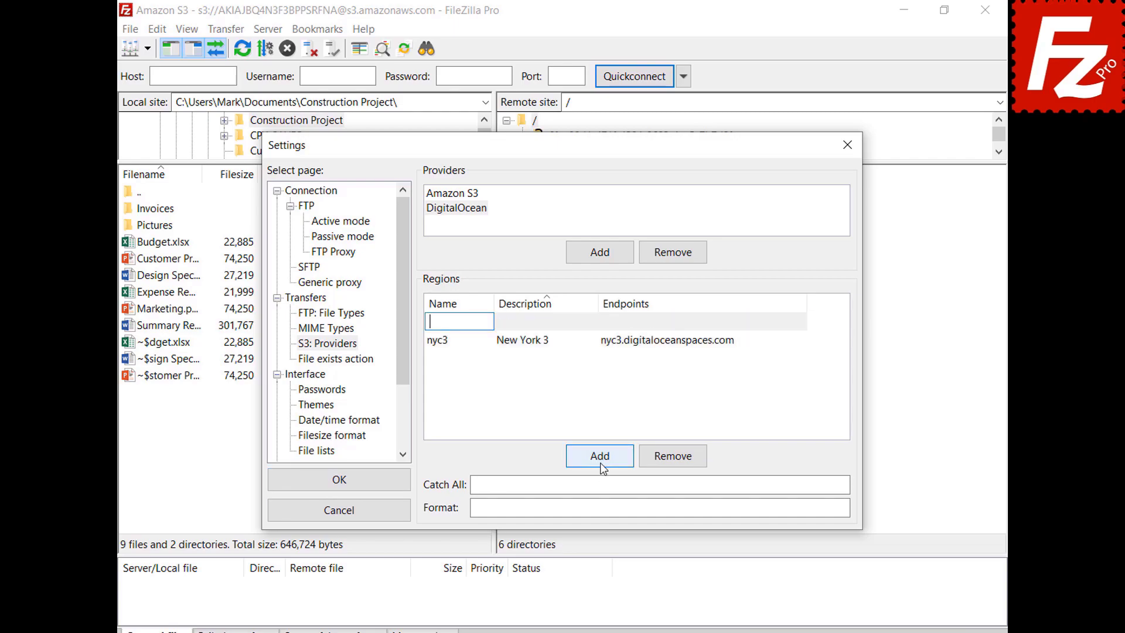
type("sgp1")
key("Tab")
type("Singapore 1")
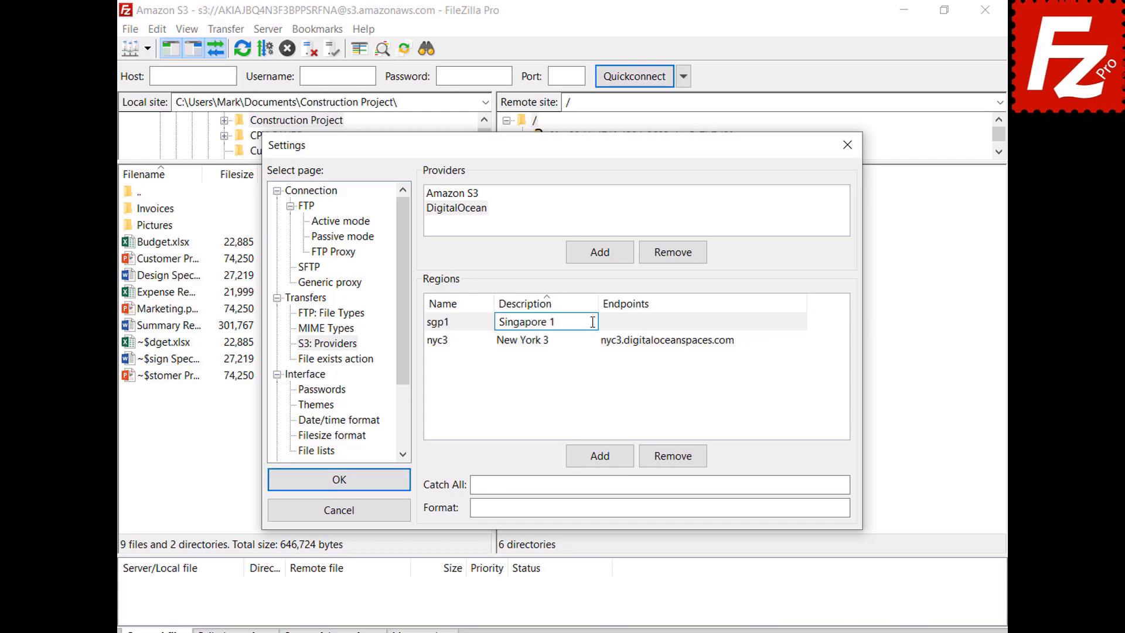
key("Return")
left_click(737, 341)
type("sgp1.digitaloceanspaces.com")
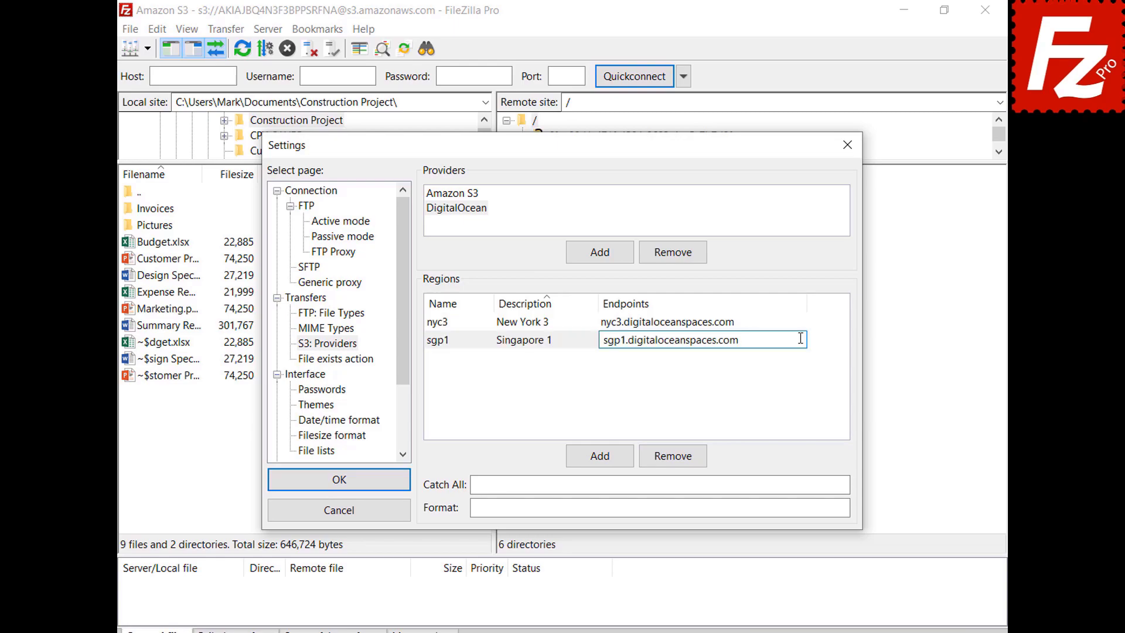
left_click(603, 466)
Step: Add regions ams3 'Amsterdam 3' and sfo2 'San Francisco 2' with their pasted endpoints
left_click(604, 466)
type("ams3")
key("Tab")
type("Ams")
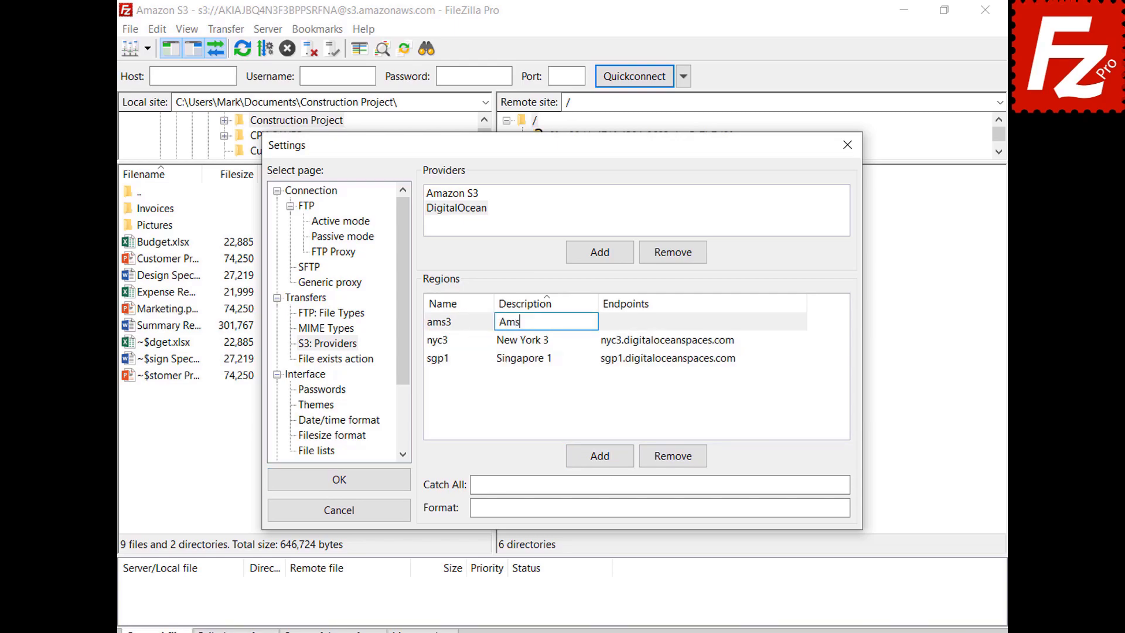
type("terdam 3")
key("Tab")
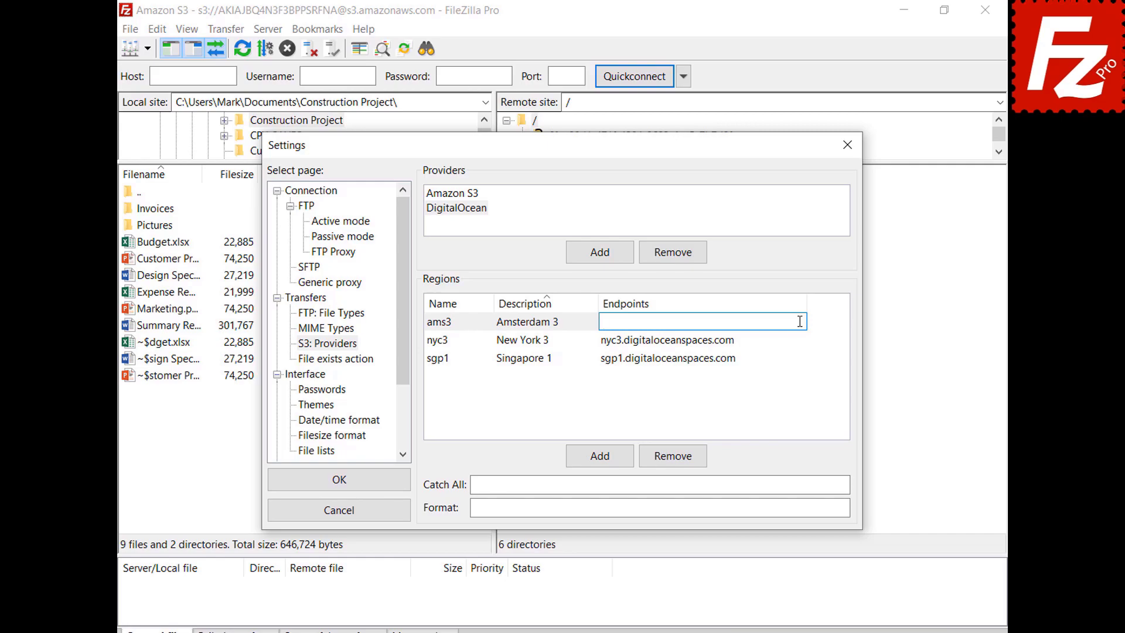
type("ams3.digitaloceanspaces.com")
left_click(599, 463)
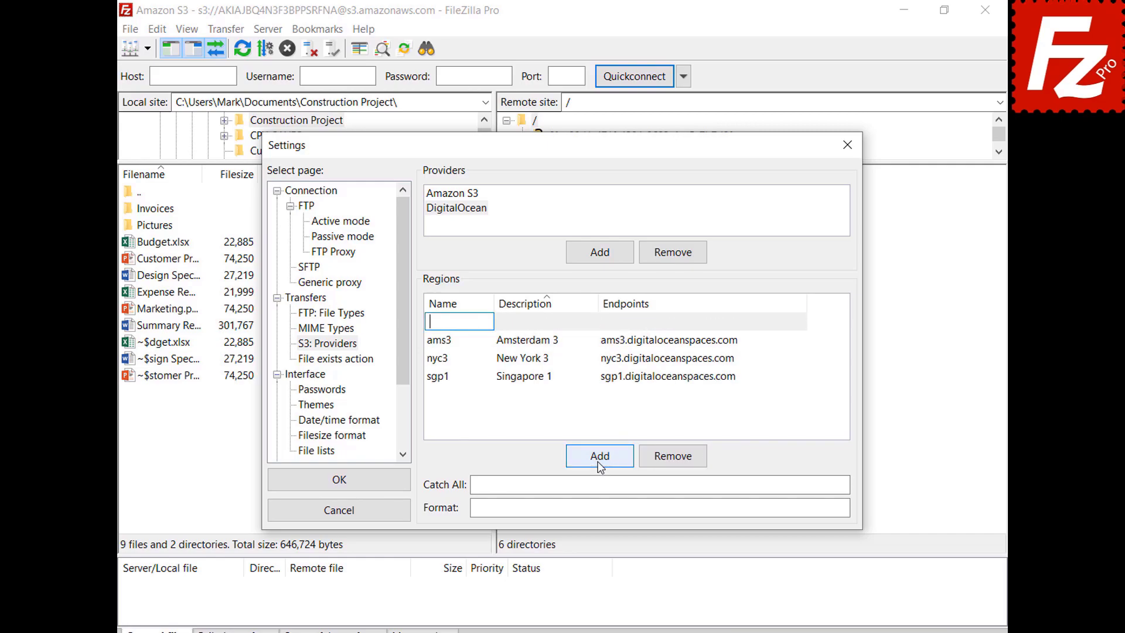
type("sfo2")
left_click(592, 322)
type("San Francisco 2")
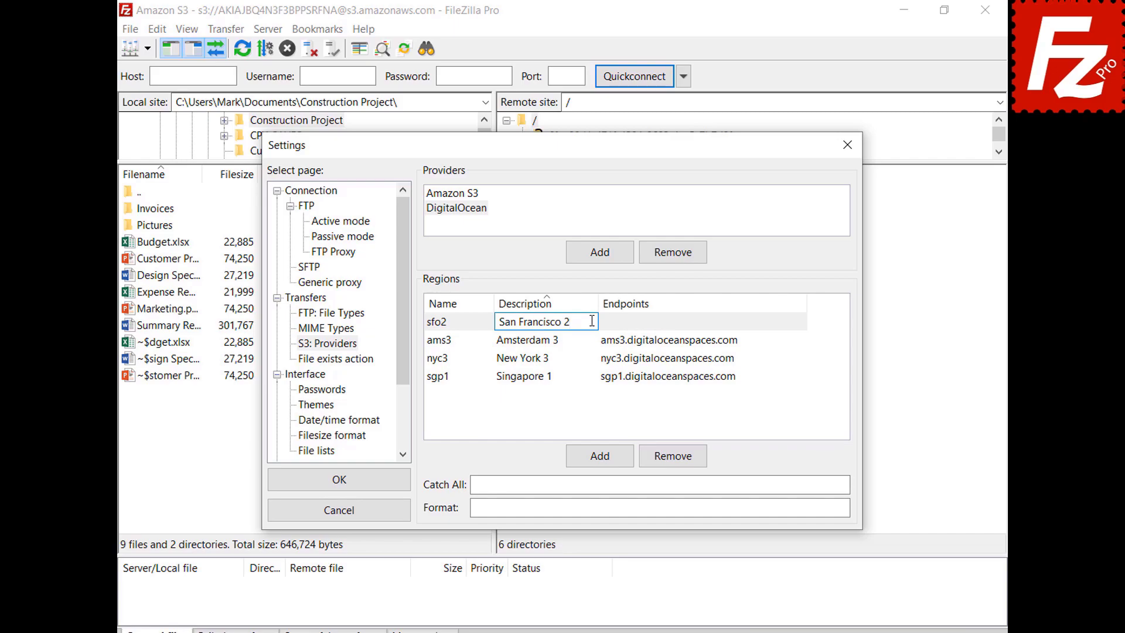
key("Return")
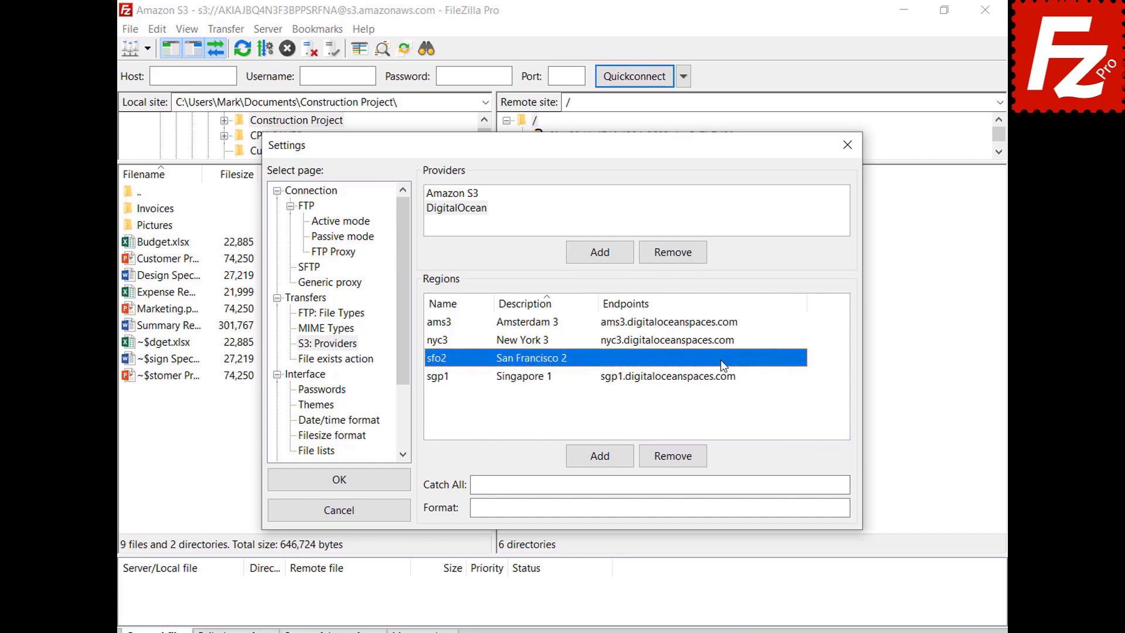
left_click(724, 365)
type("sfo2.digitaloceanspaces.com")
key("Return")
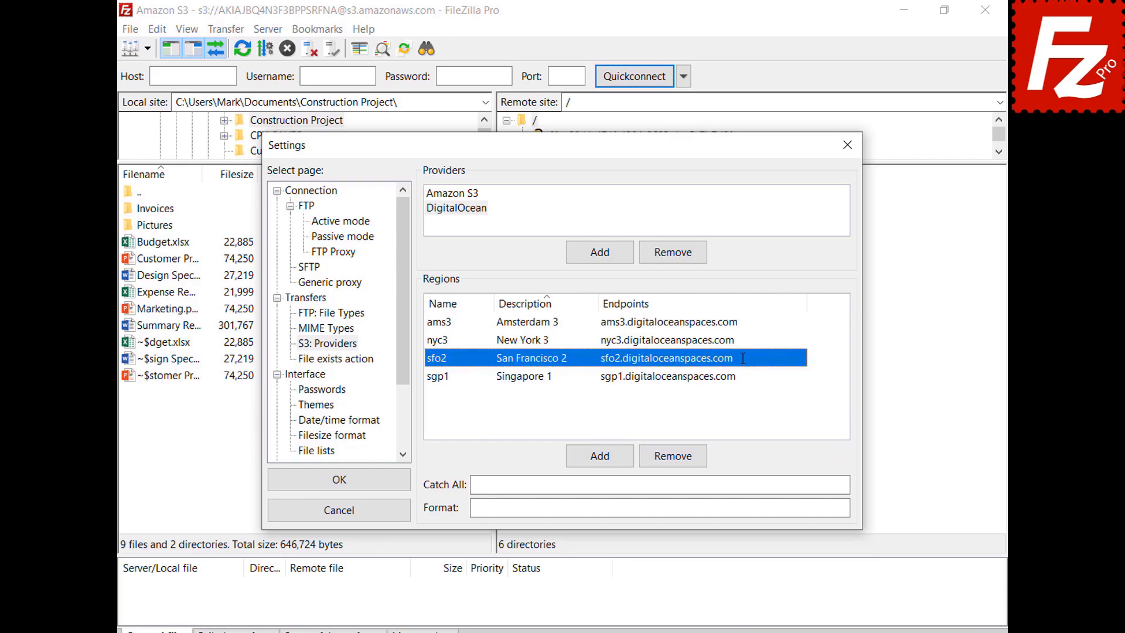
Step: Fill the catch-all domain and format {BUCKET}.{REGION}.digitaloceanspaces.com, then save the settings
left_click(817, 484)
type(".digitaloceanspaces.com")
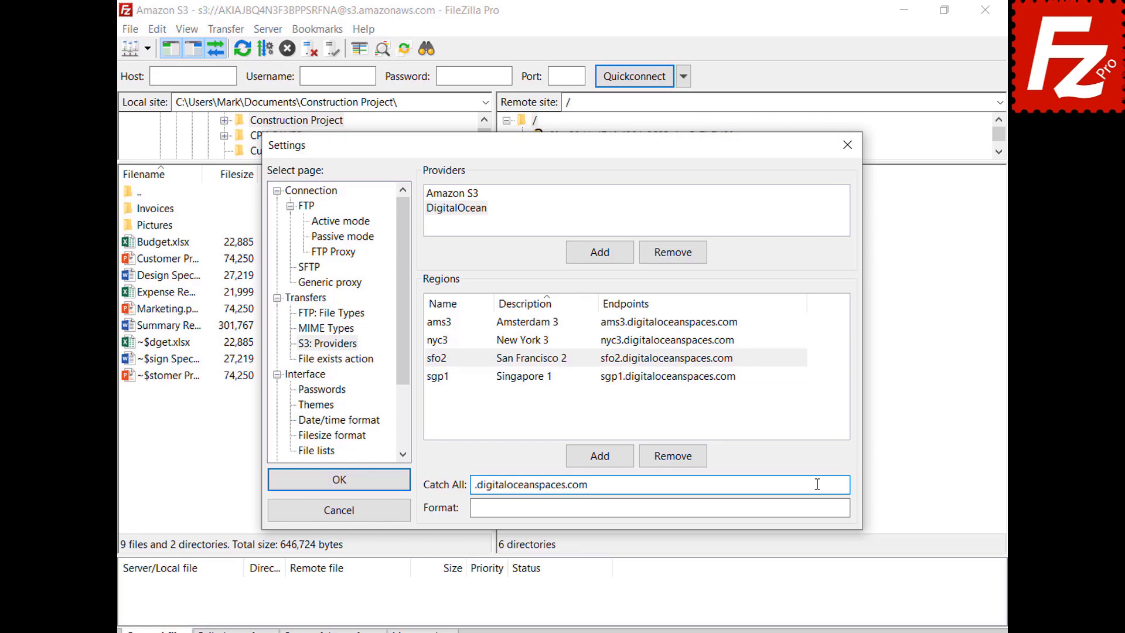
left_click(820, 508)
type("{BUCKET}.{REGION}.digitaloceanspaces.com")
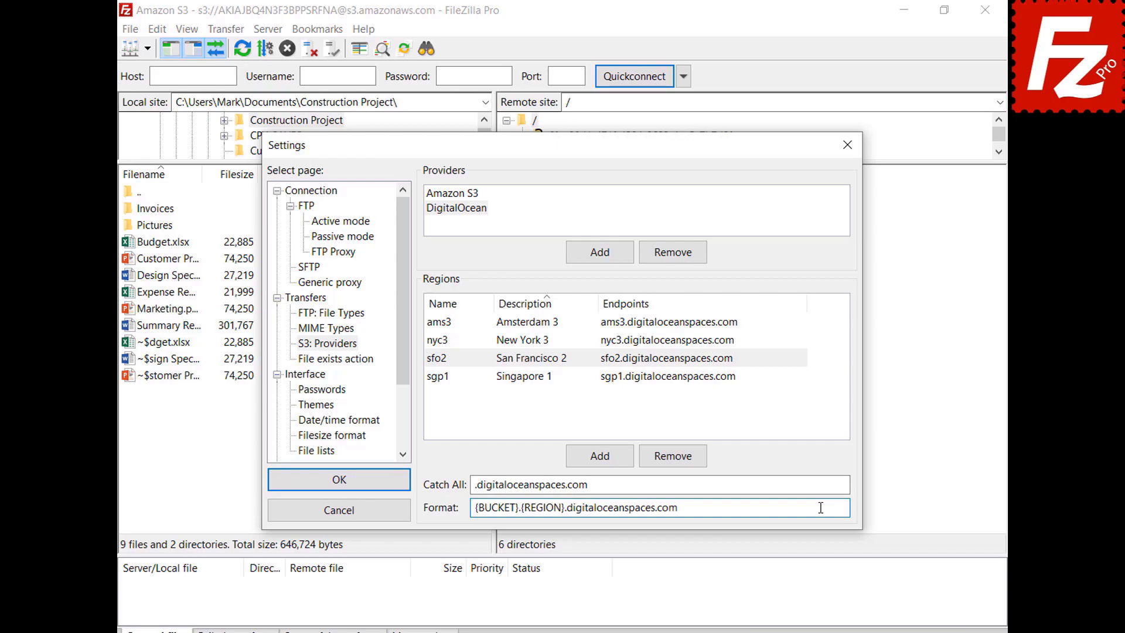
left_click(339, 479)
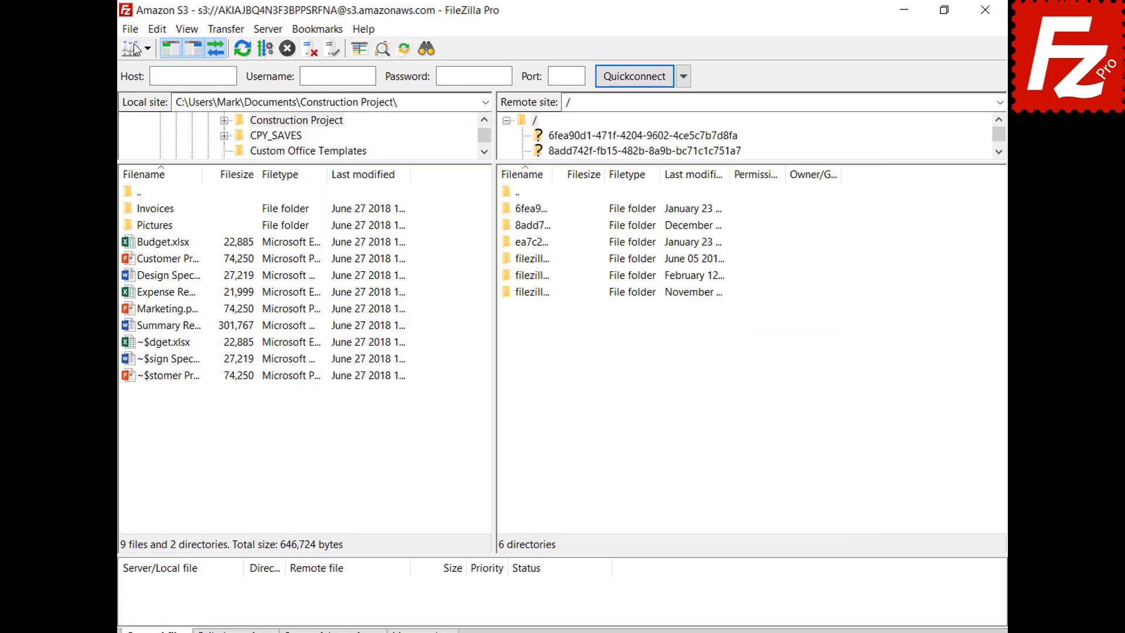
Step: Create a new site named 'Digital Ocean' using the S3 protocol
left_click(132, 31)
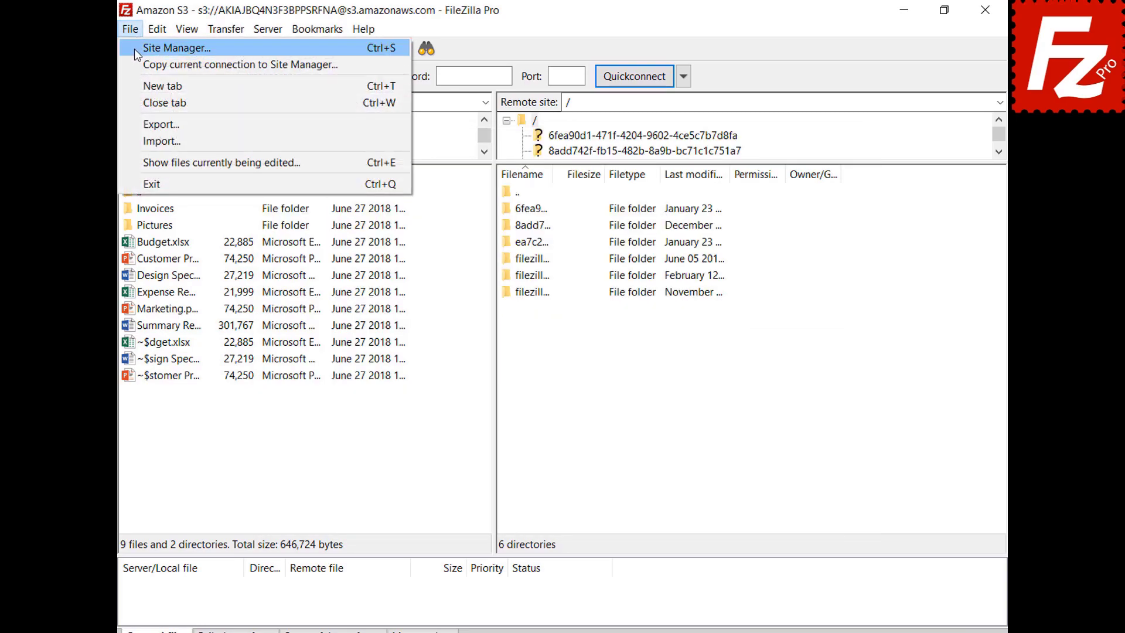
left_click(135, 49)
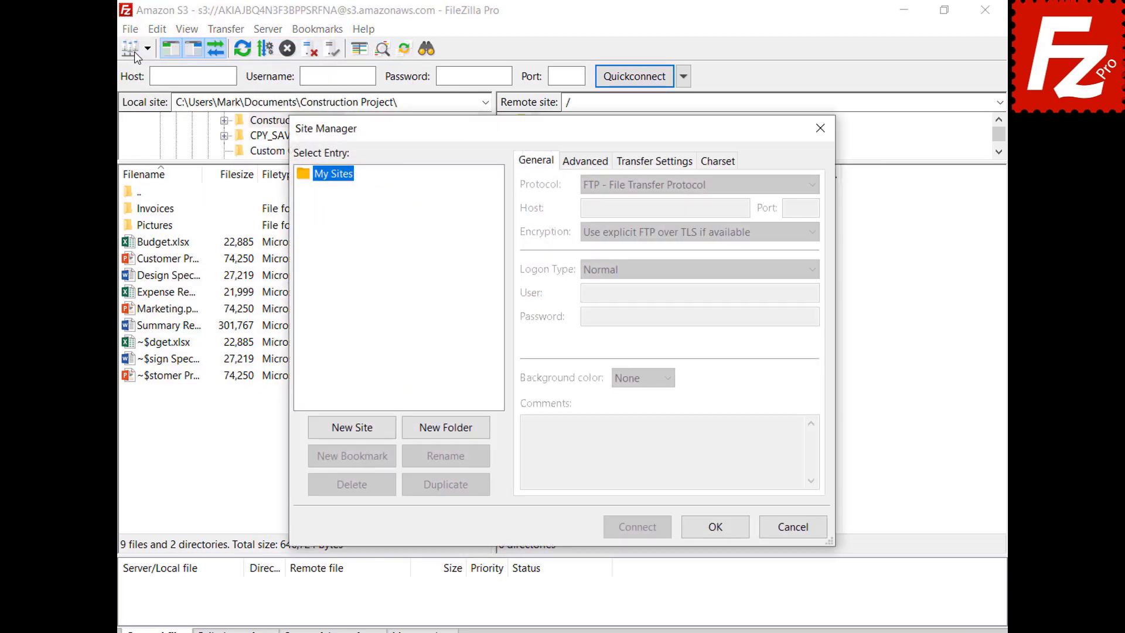
left_click(356, 434)
type("Digital Ocean")
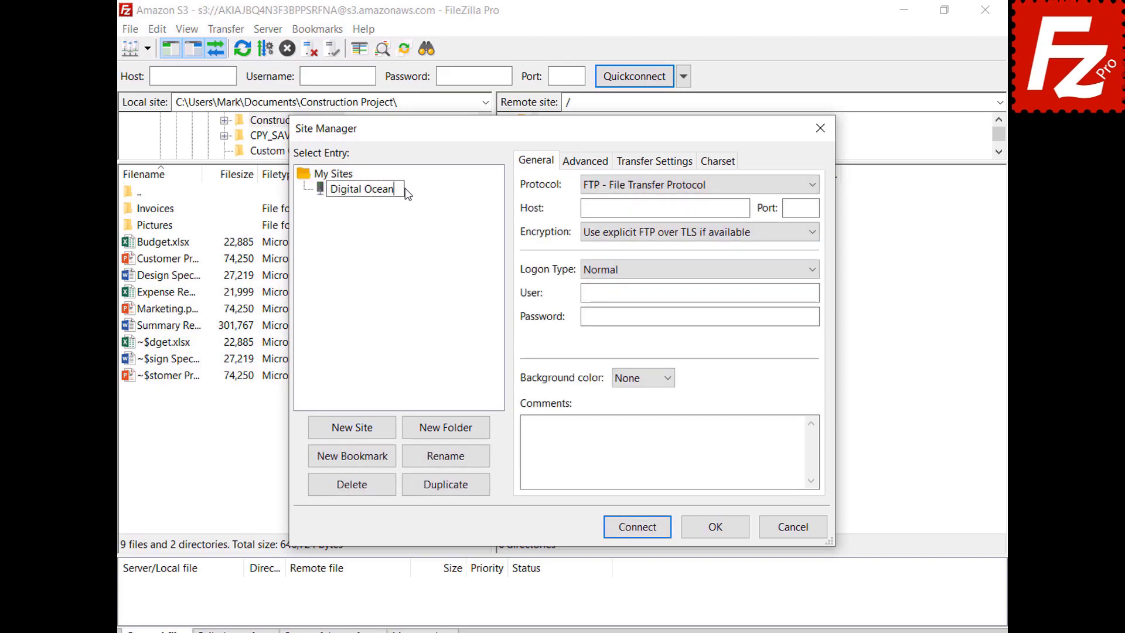
key("Return")
left_click(666, 187)
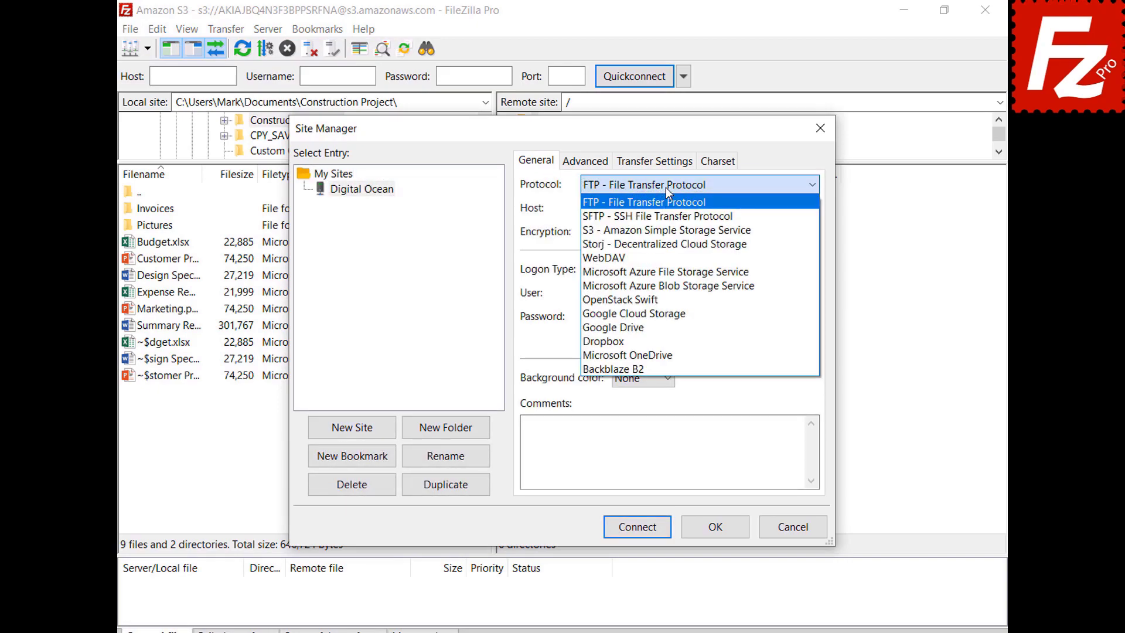
left_click(669, 230)
Step: Set host sfo3.digitaloceanspaces.com, paste the access key ID and secret key, and connect
double_click(743, 208)
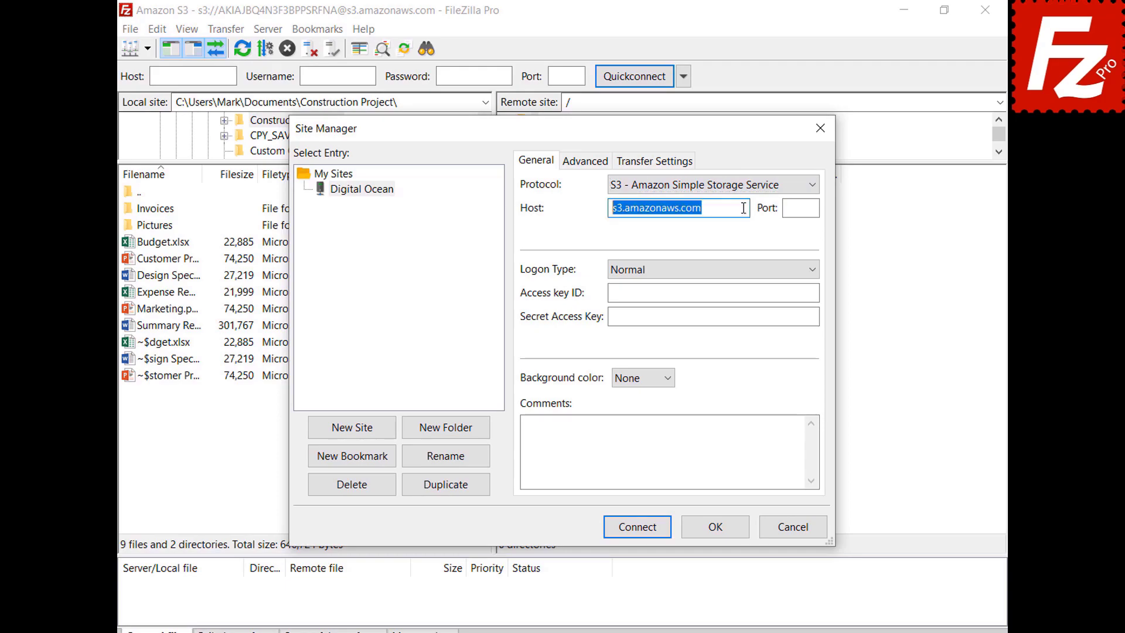
type("sfo3.digitaloceanspaces.com")
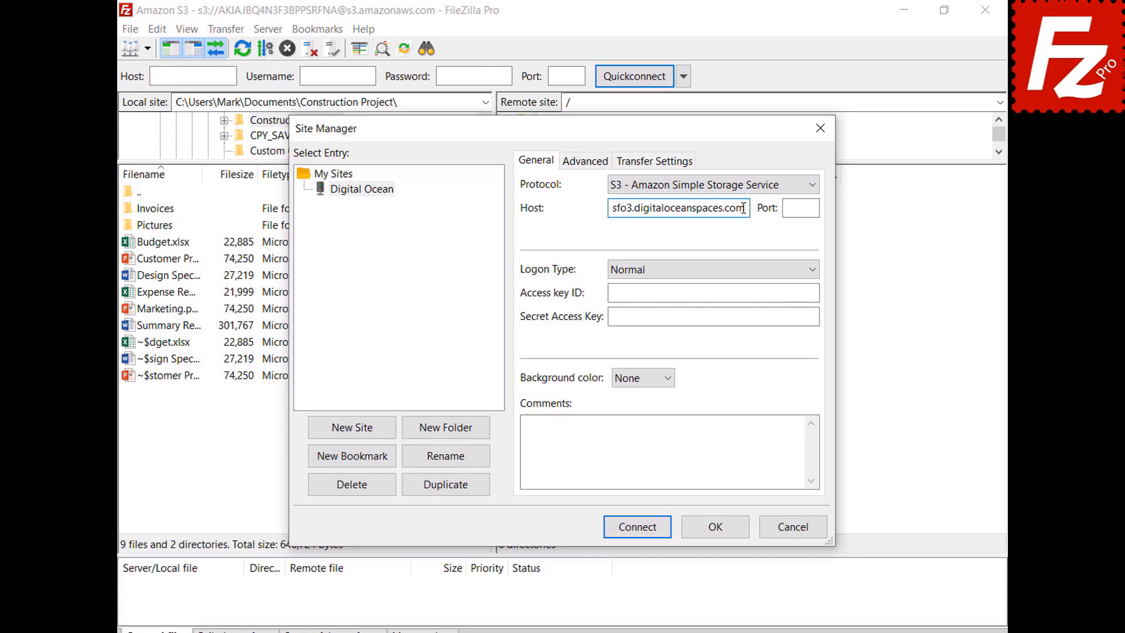
left_click(814, 293)
key("ctrl+v")
left_click(814, 318)
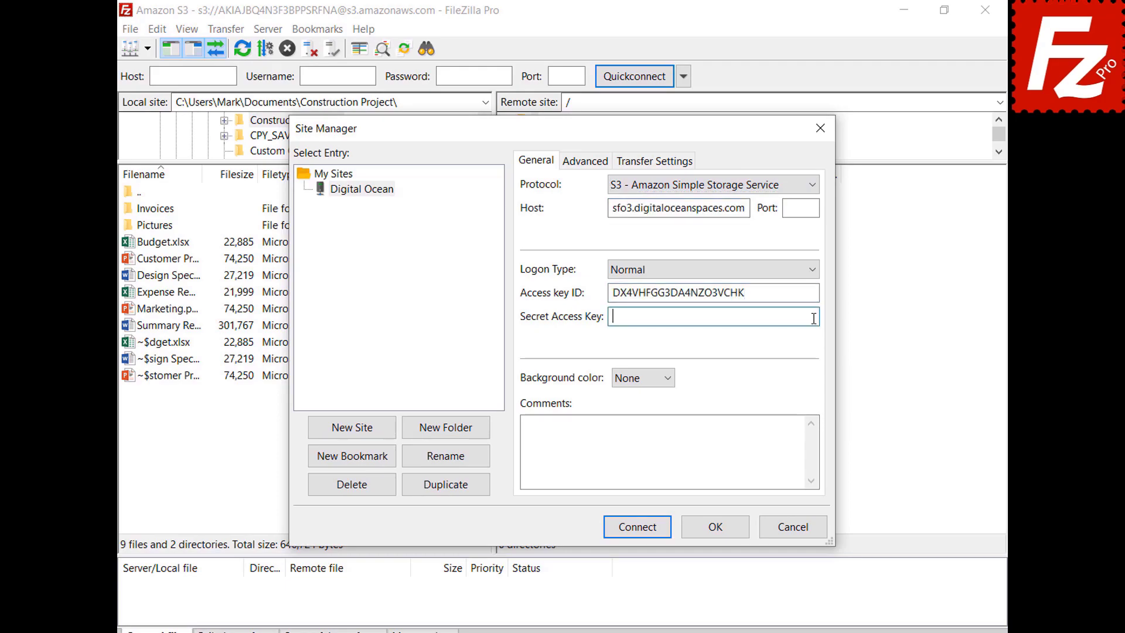
key("ctrl+v")
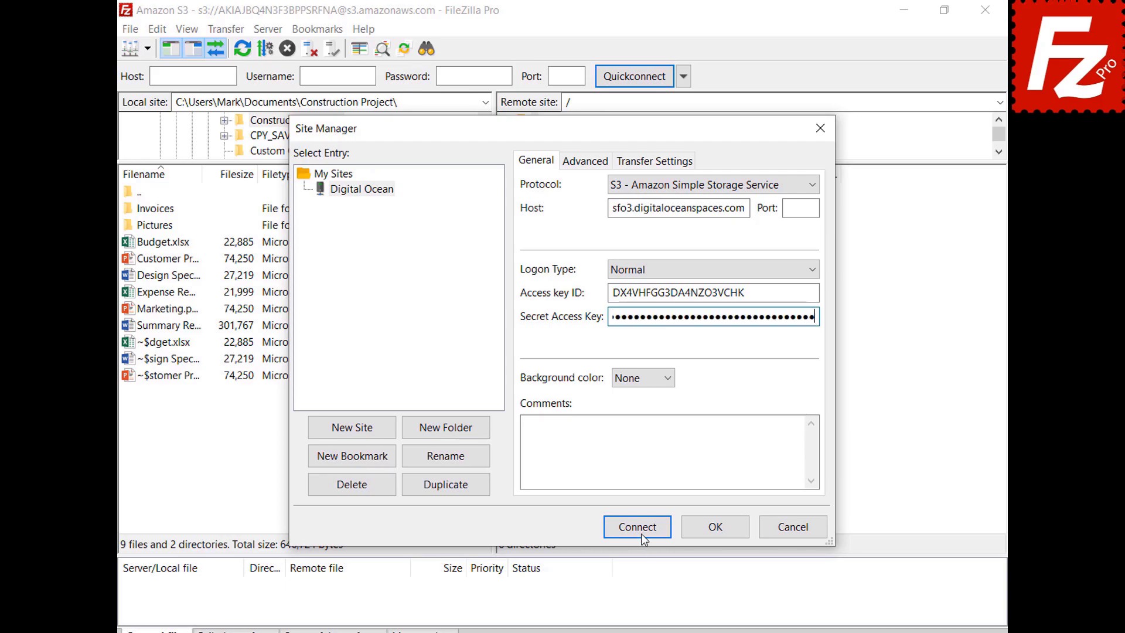
left_click(641, 532)
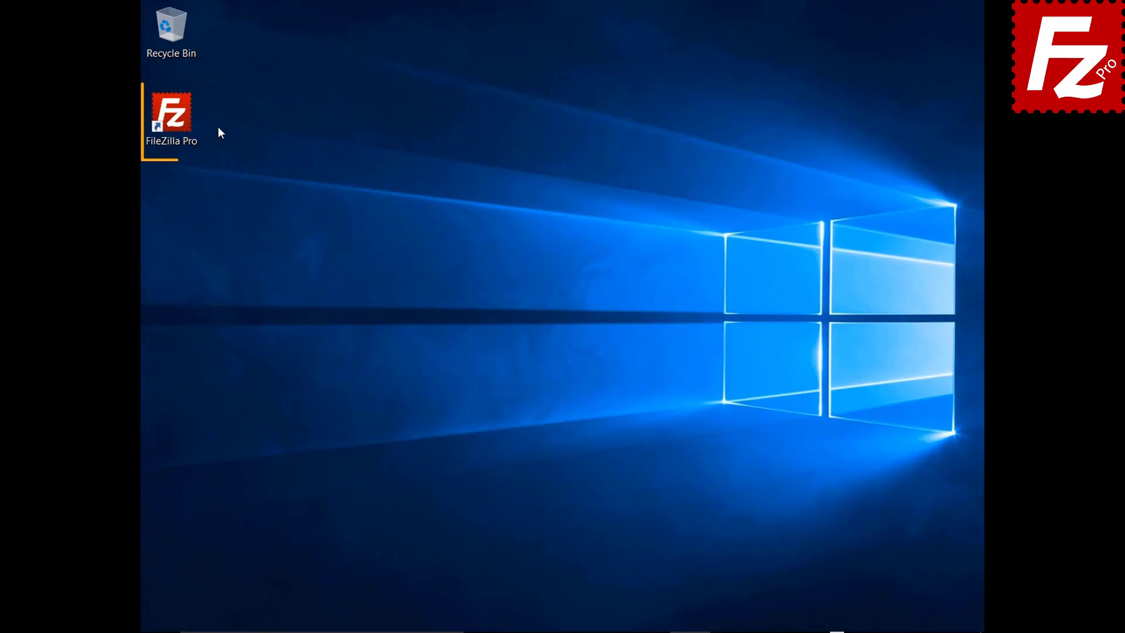
double_click(178, 122)
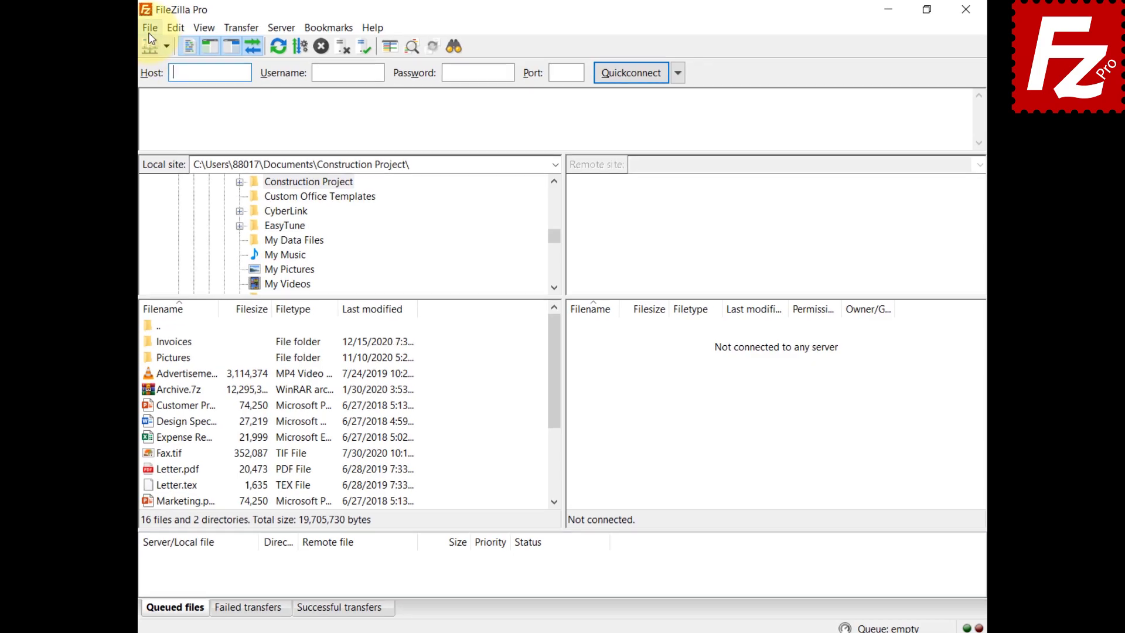
left_click(150, 27)
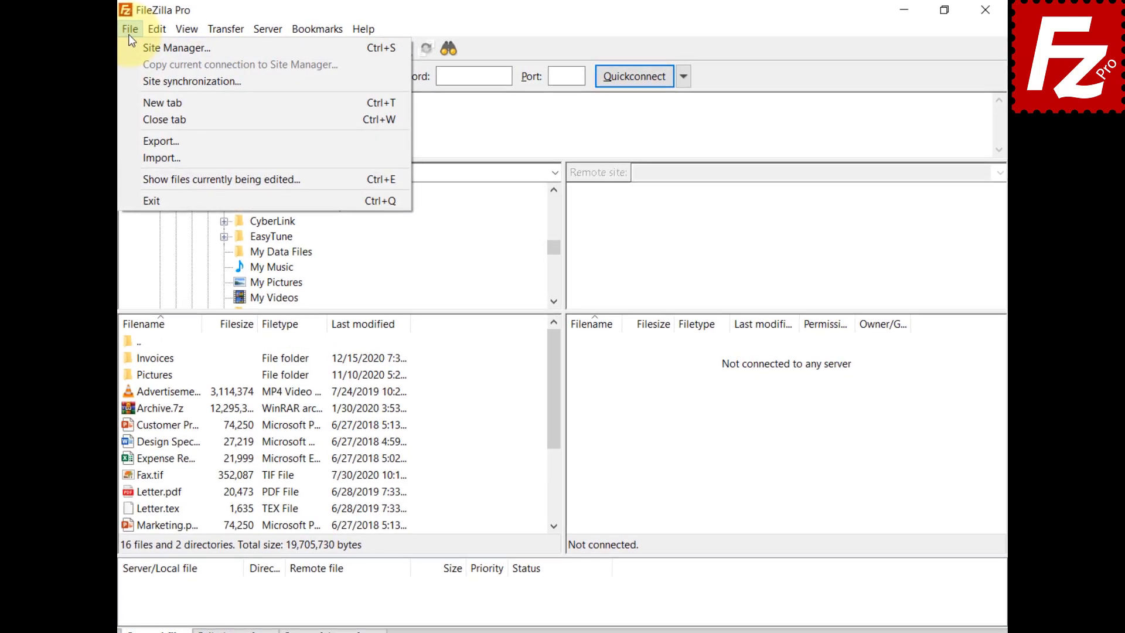
left_click(154, 41)
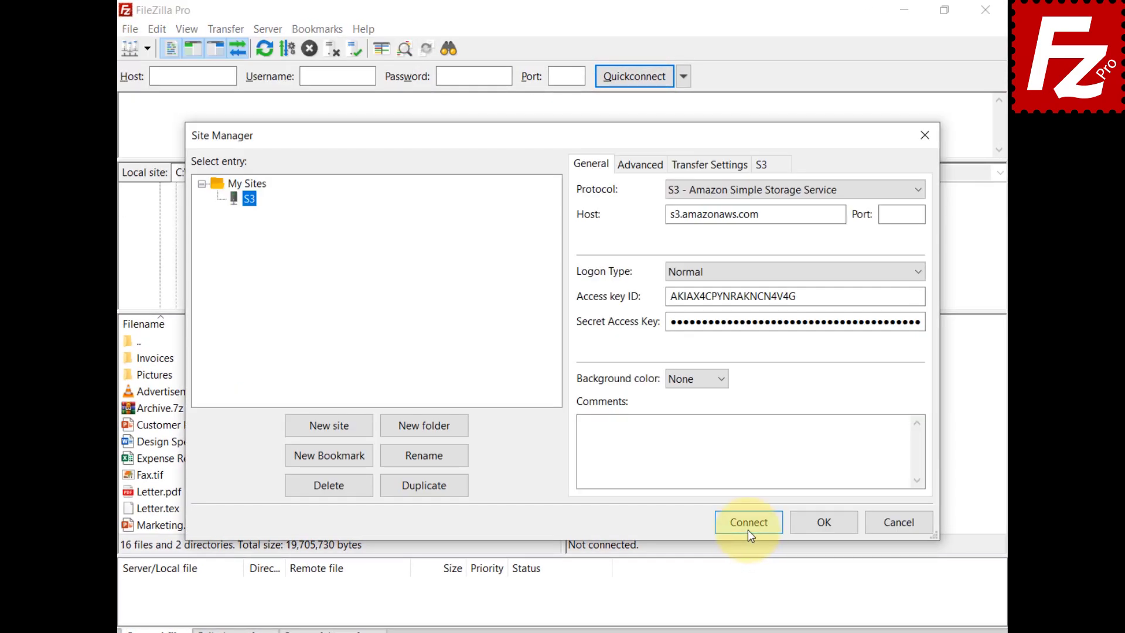
left_click(748, 523)
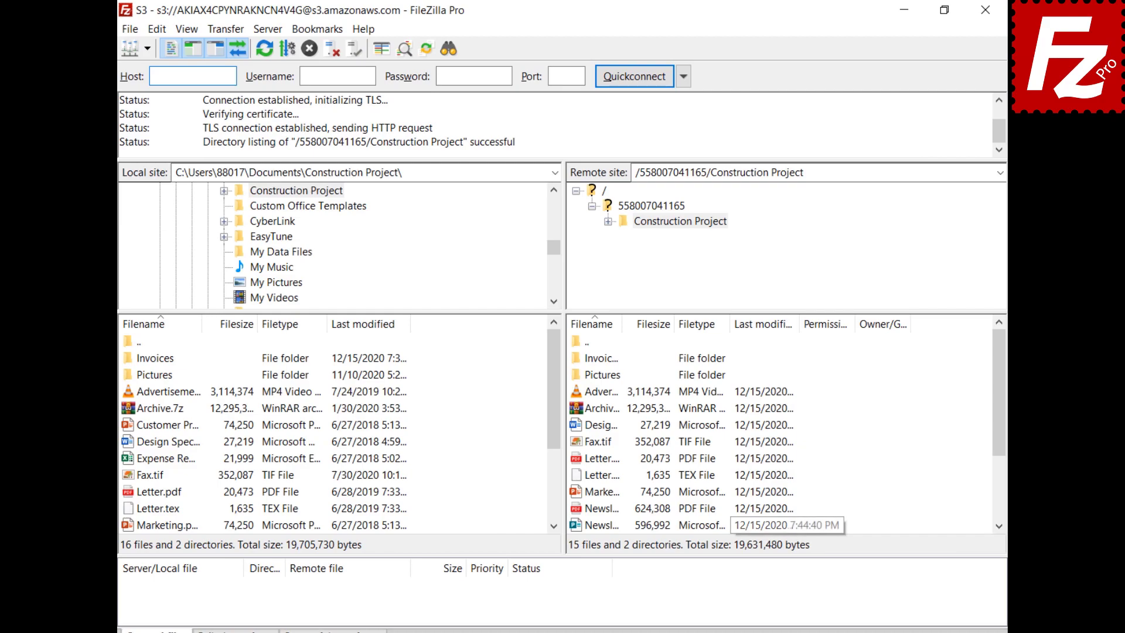
left_click(223, 29)
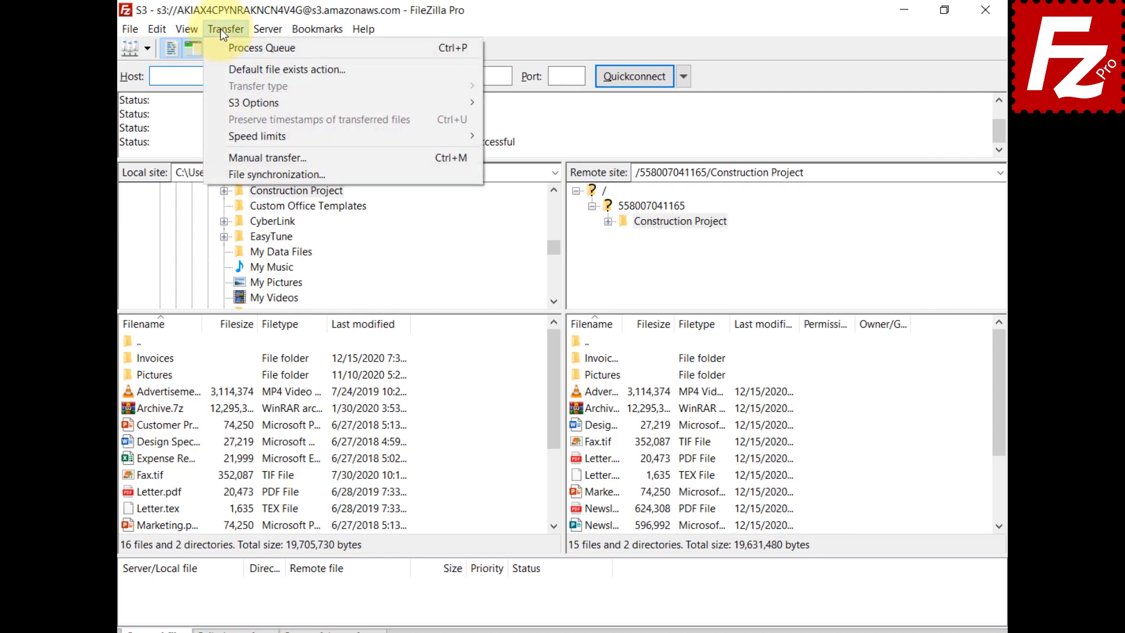
left_click(216, 174)
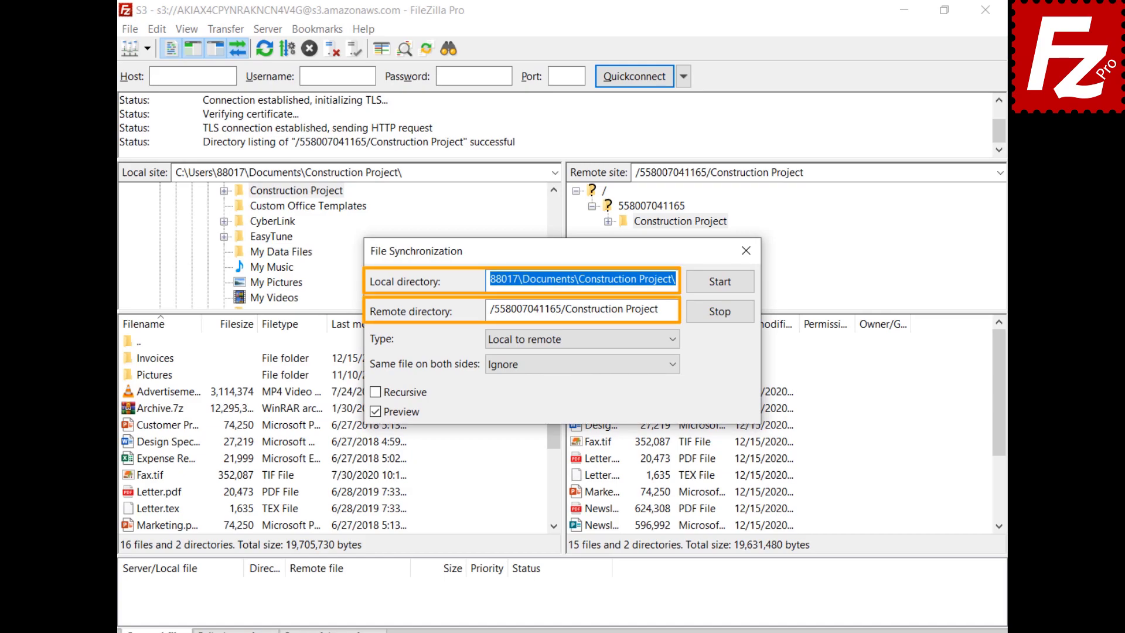
Step: Keep Local to remote with Ignore for existing files, enable Recursive, and start the preview
left_click(673, 340)
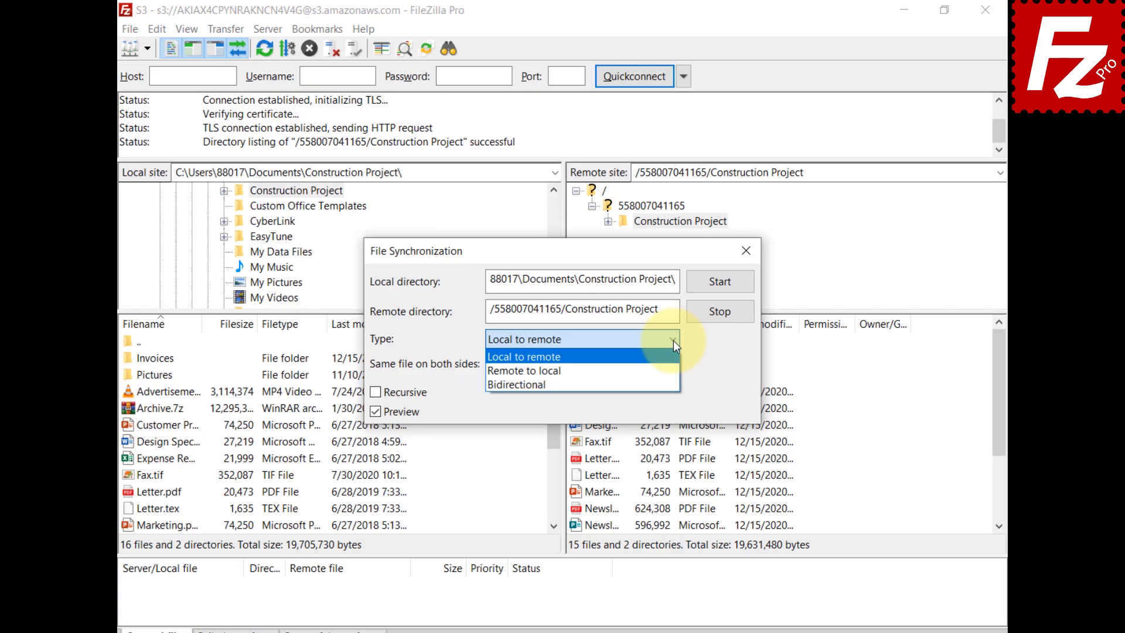
left_click(673, 340)
left_click(671, 374)
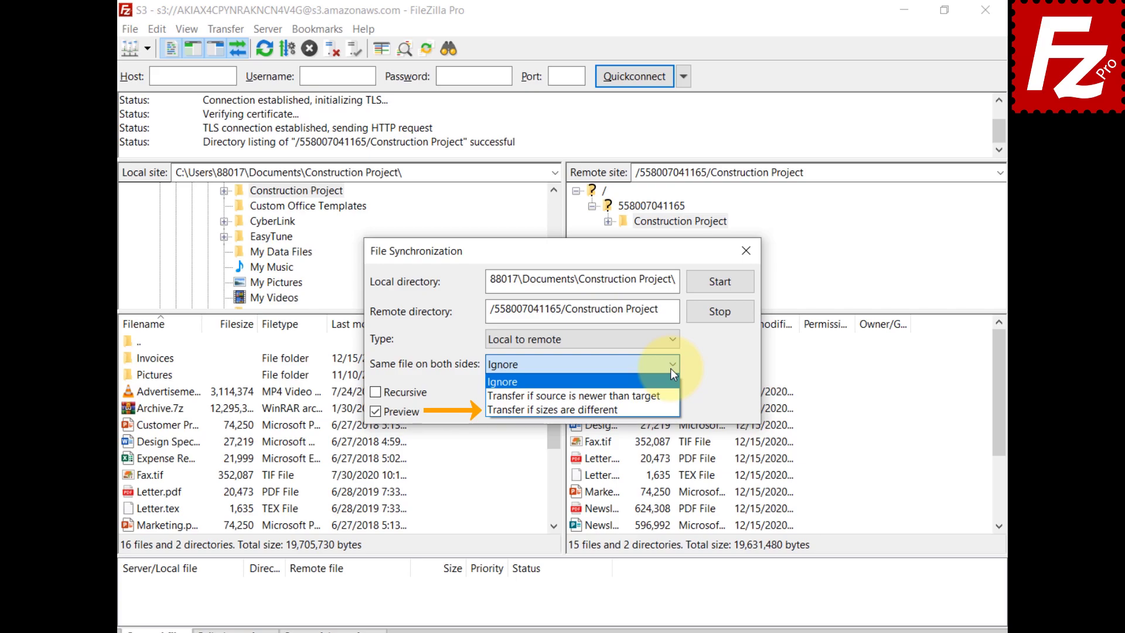
left_click(670, 368)
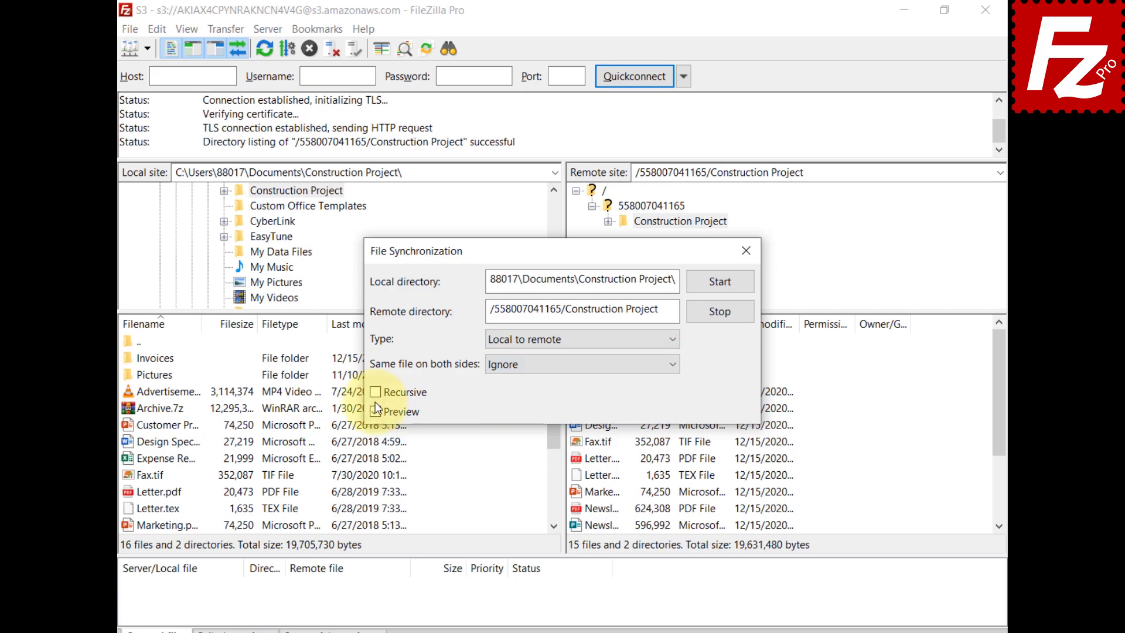
left_click(376, 393)
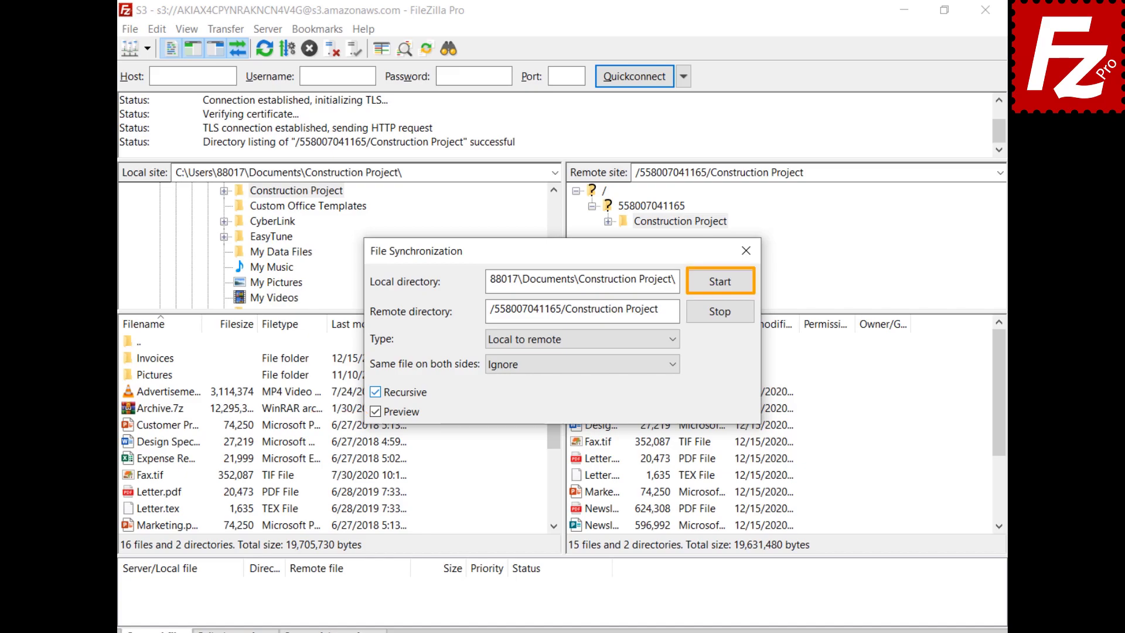
left_click(721, 284)
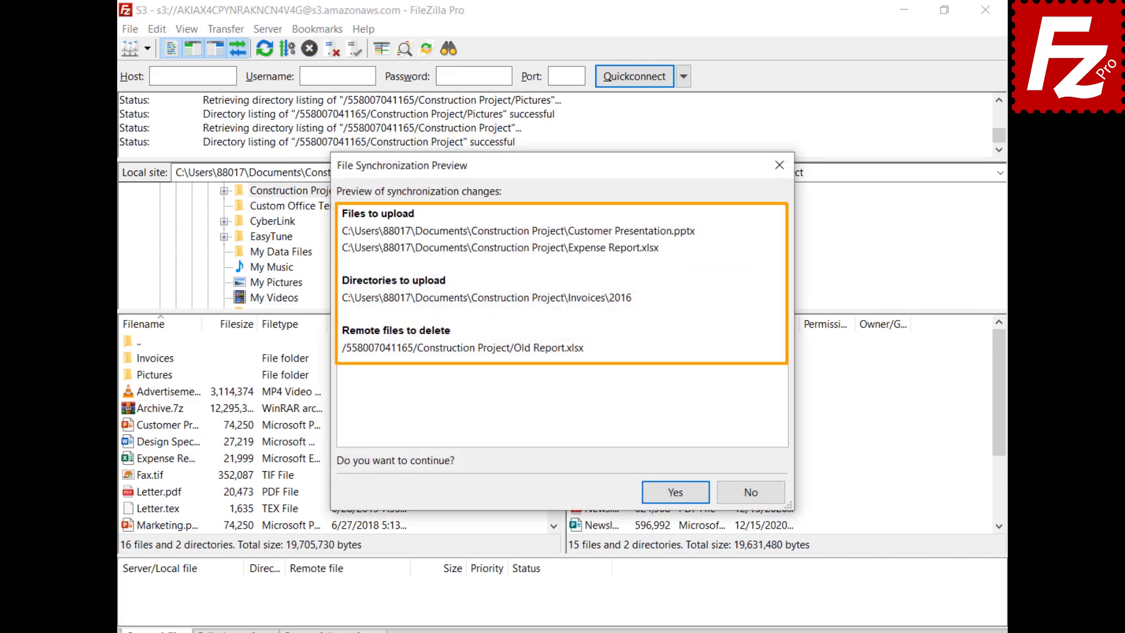
Step: Approve the previewed synchronization in the File Synchronization Preview dialog
left_click(677, 491)
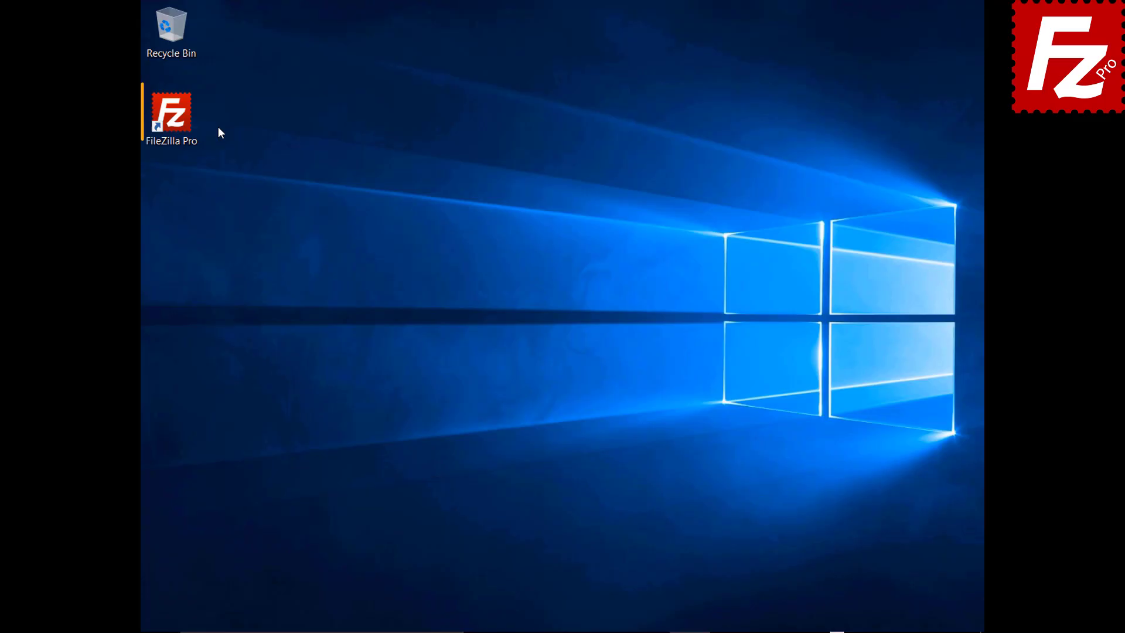
Step: Launch FileZilla Pro and connect to the saved S3 site from the Site Manager
double_click(178, 121)
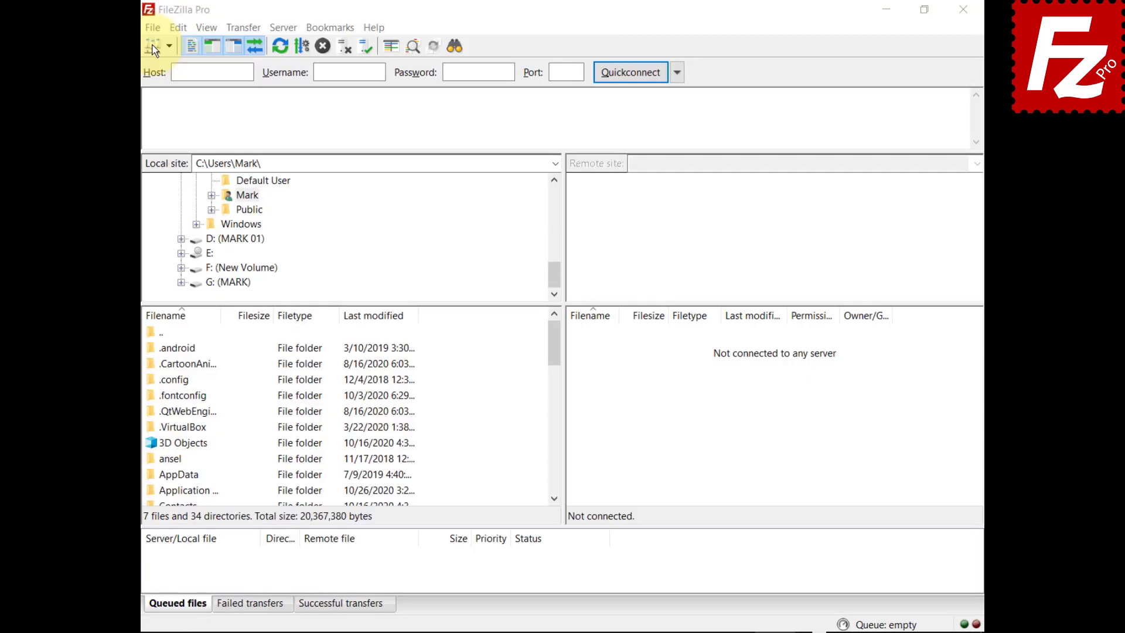
left_click(129, 28)
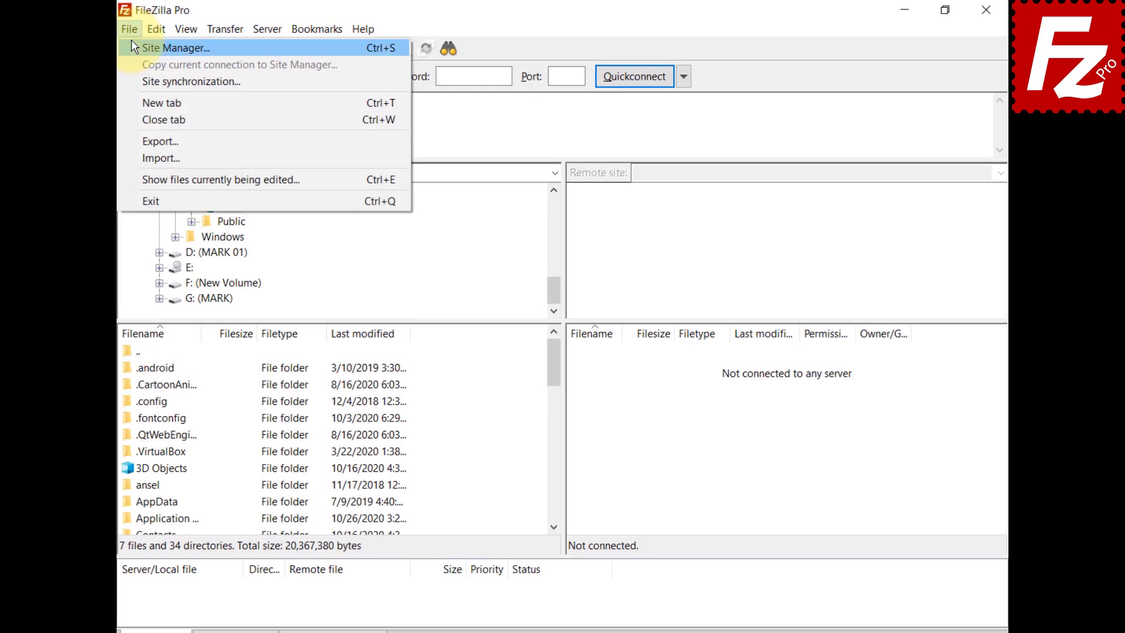
left_click(134, 48)
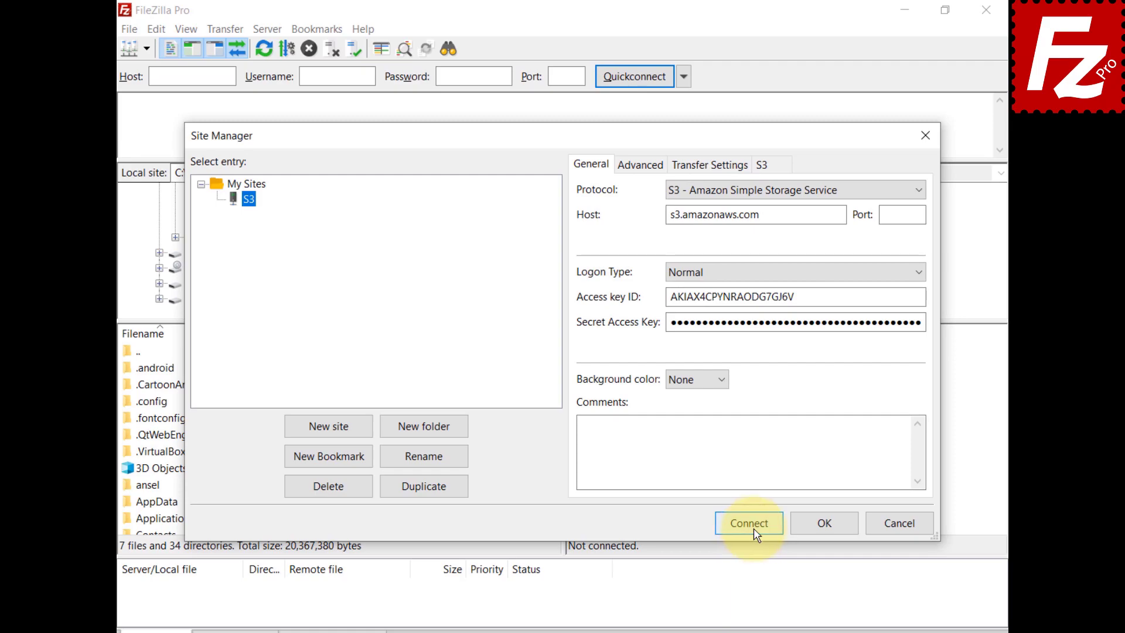
left_click(752, 526)
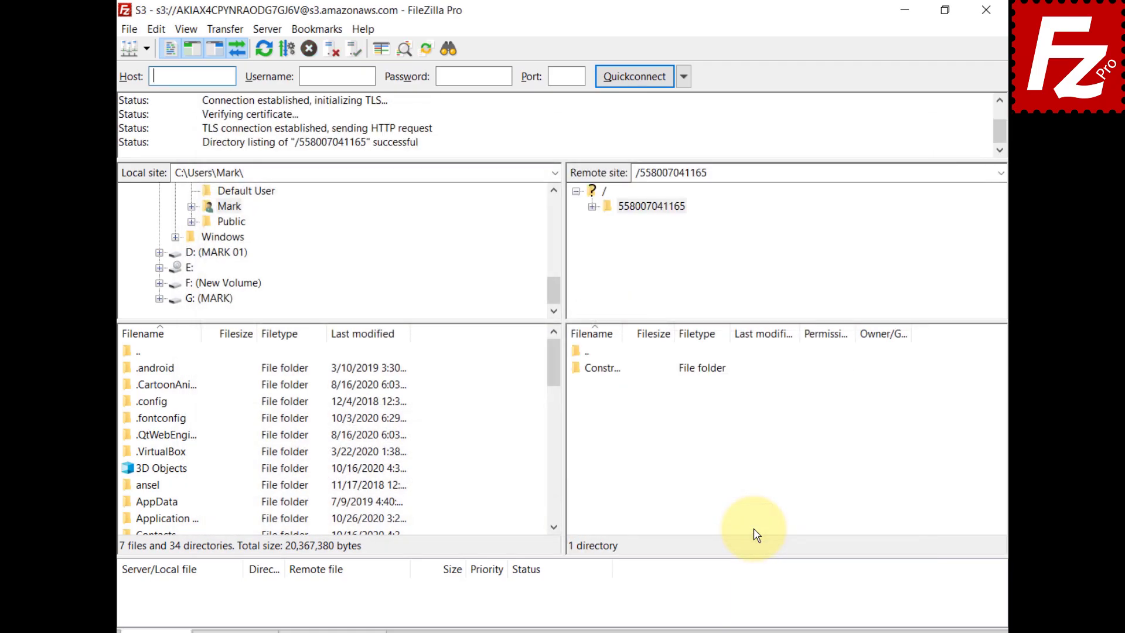
Step: Browse Transfer > S3 Options > Canned ACL, leaving it at None
left_click(219, 29)
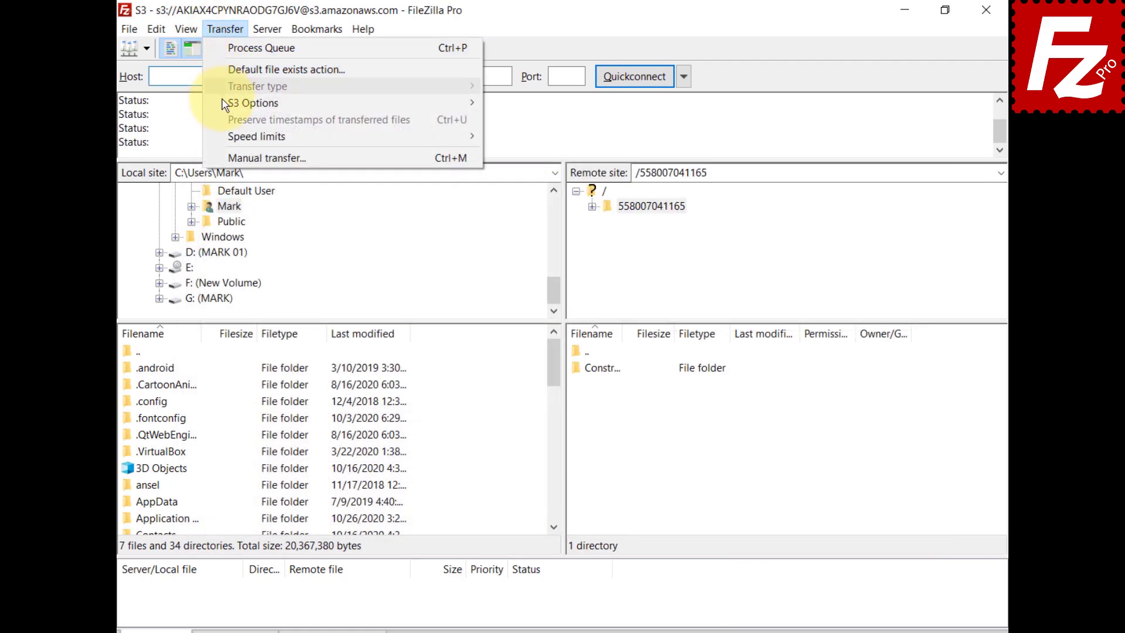
mouse_move(227, 106)
mouse_move(526, 110)
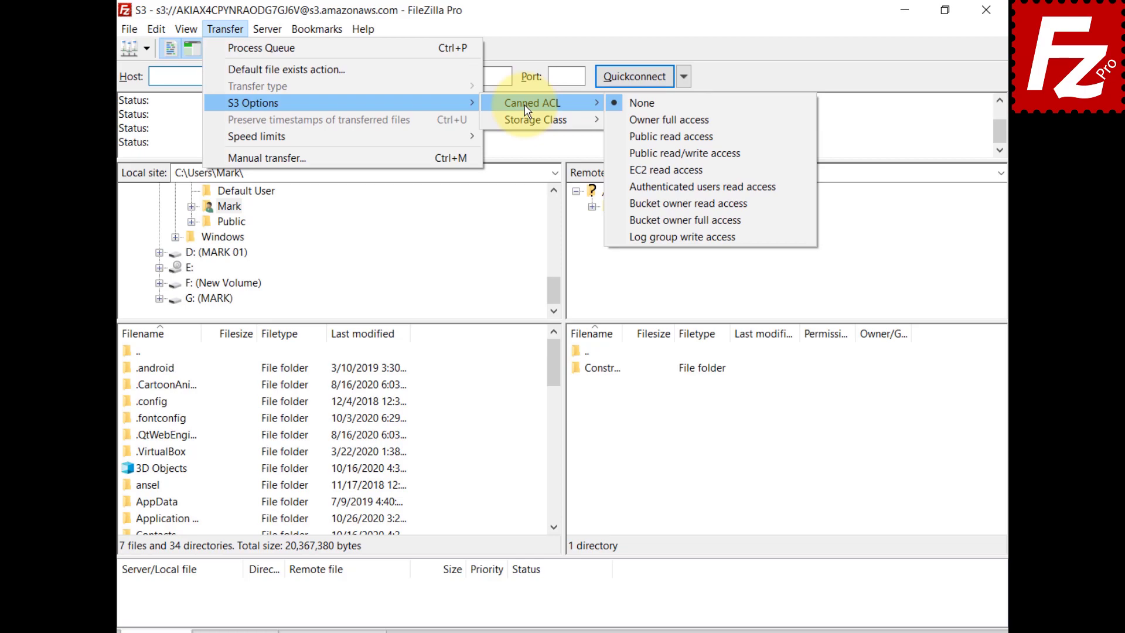
key("Escape")
key("Escape")
key("Escape")
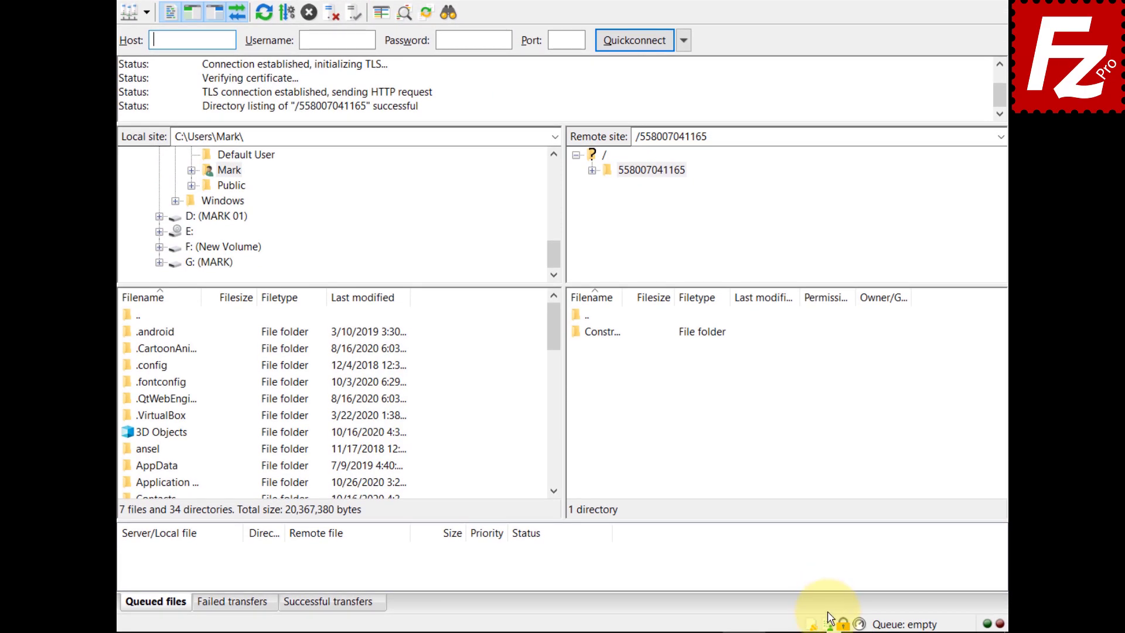
Step: Show the canned ACL choices from the status-bar icon
left_click(829, 625)
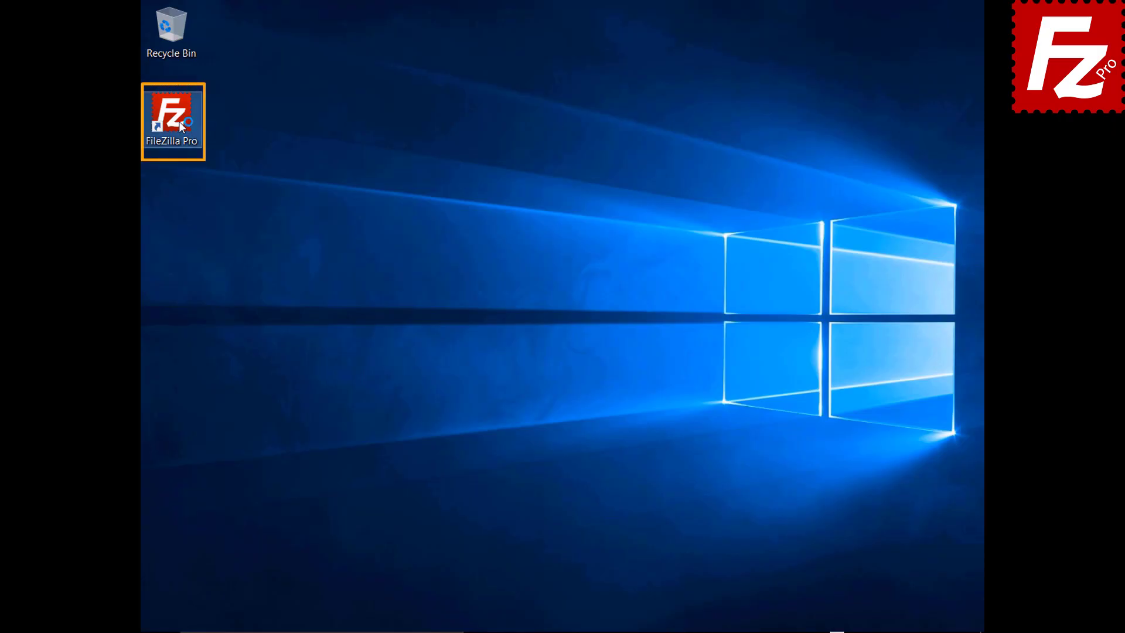
Step: Launch FileZilla Pro and connect to the saved S3 site via the Site Manager
double_click(180, 125)
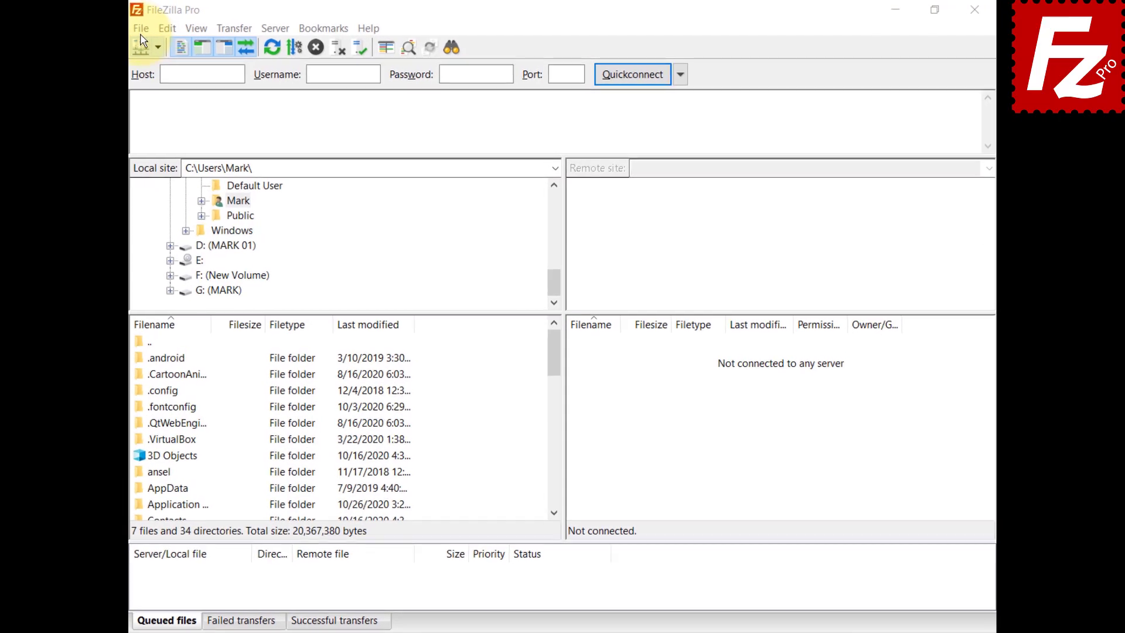
left_click(129, 29)
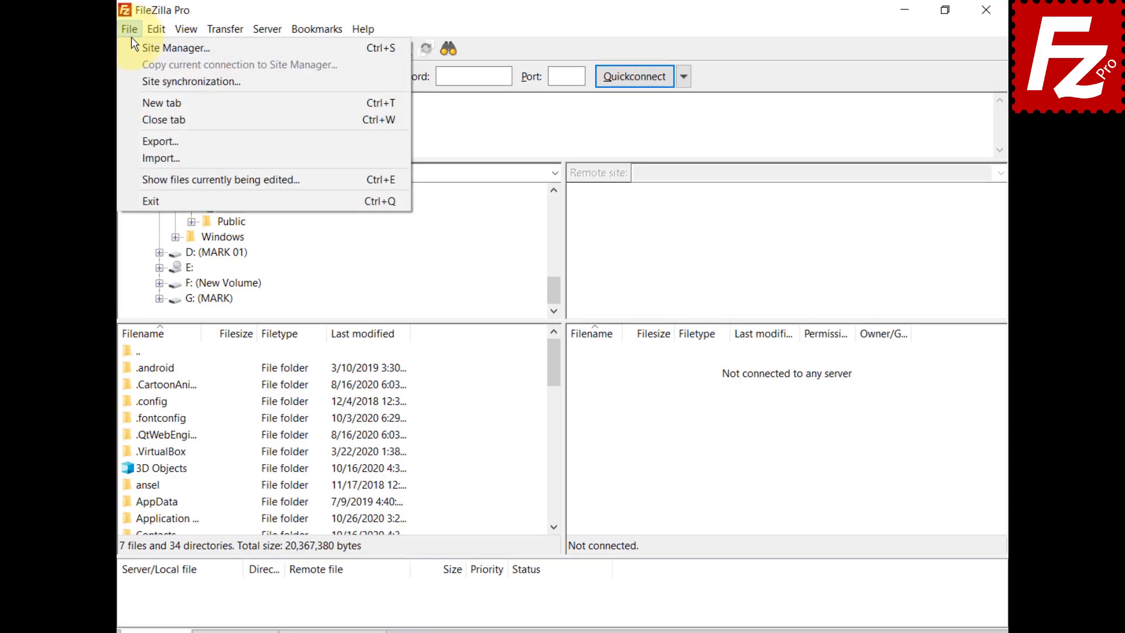
left_click(141, 47)
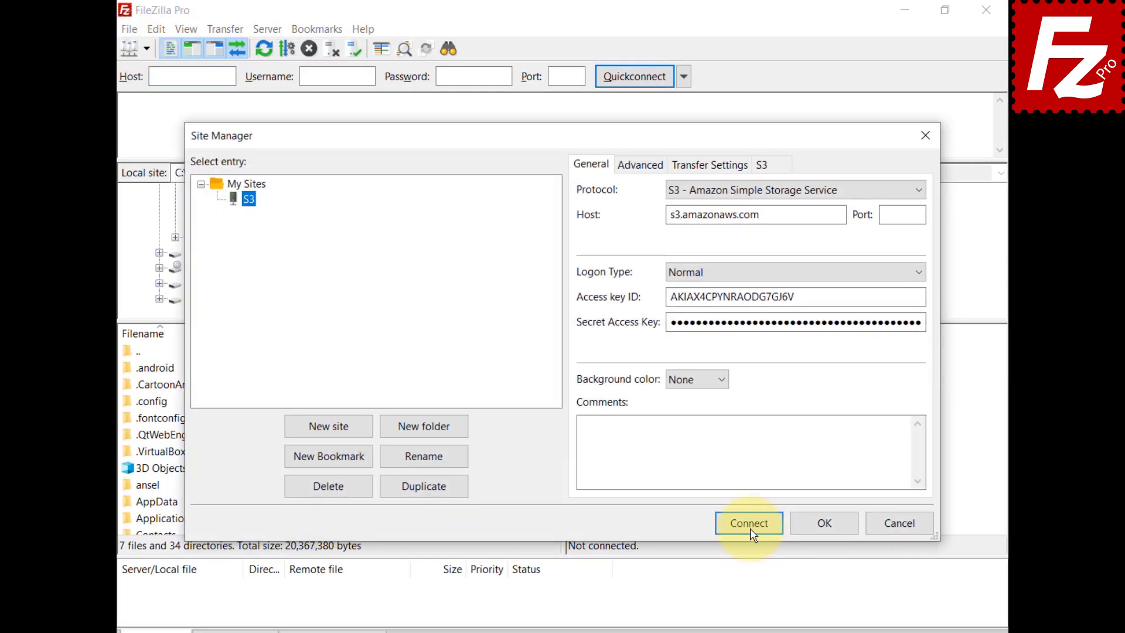
left_click(750, 523)
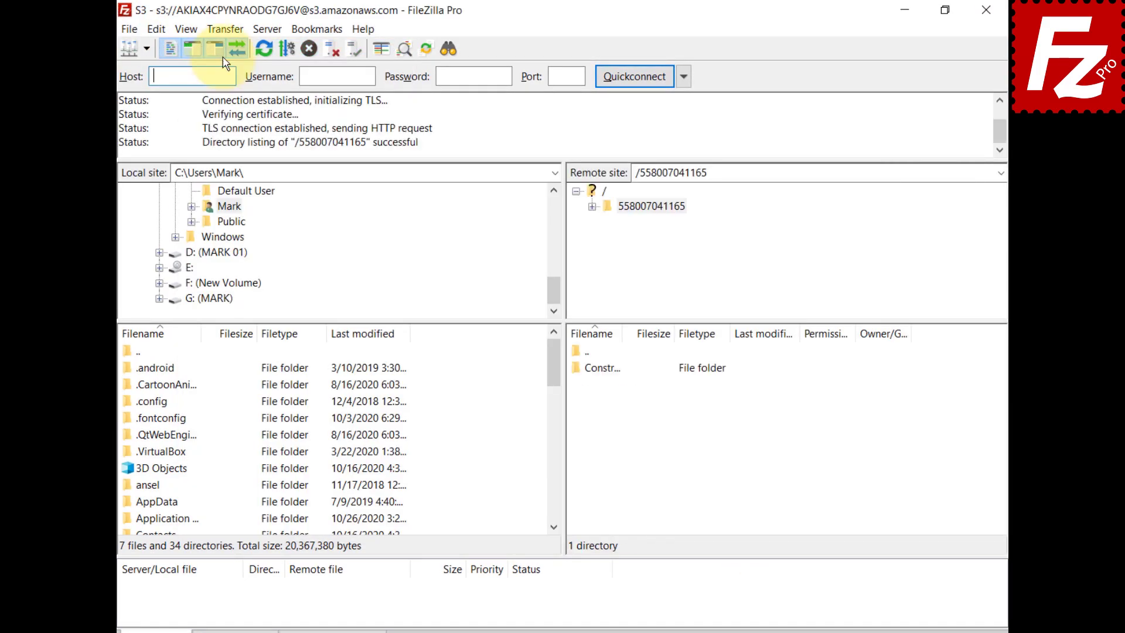
Step: View the Storage Class options under Transfer > S3 Options and in the status bar
left_click(222, 31)
mouse_move(232, 107)
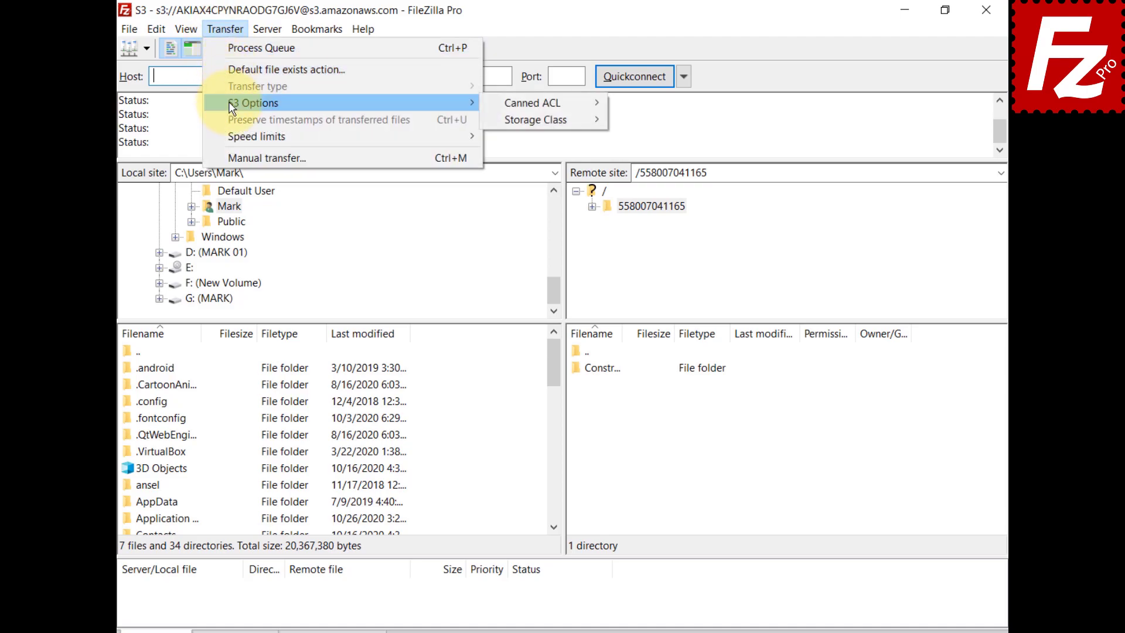
mouse_move(499, 125)
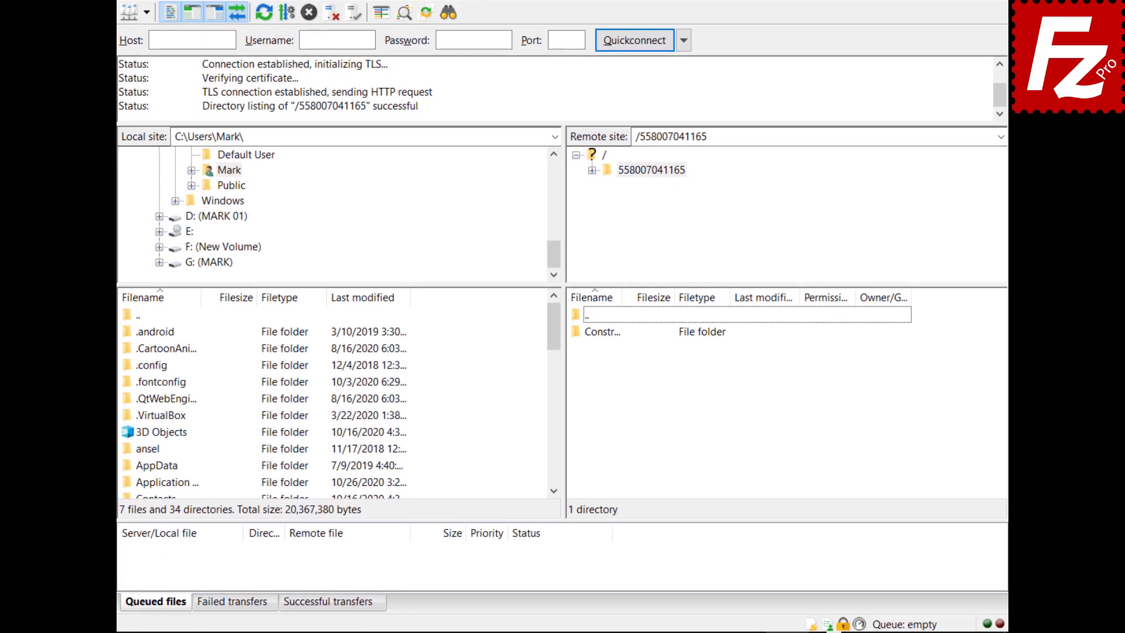
left_click(810, 625)
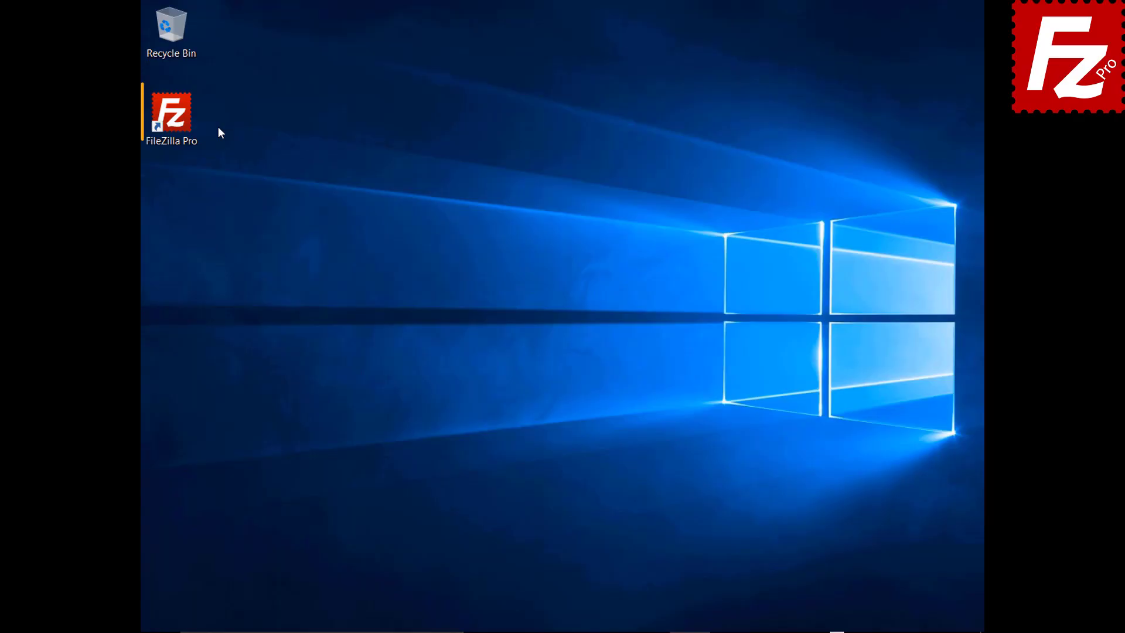
Step: Launch FileZilla Pro and connect to the saved S3 site via the Site Manager
double_click(184, 123)
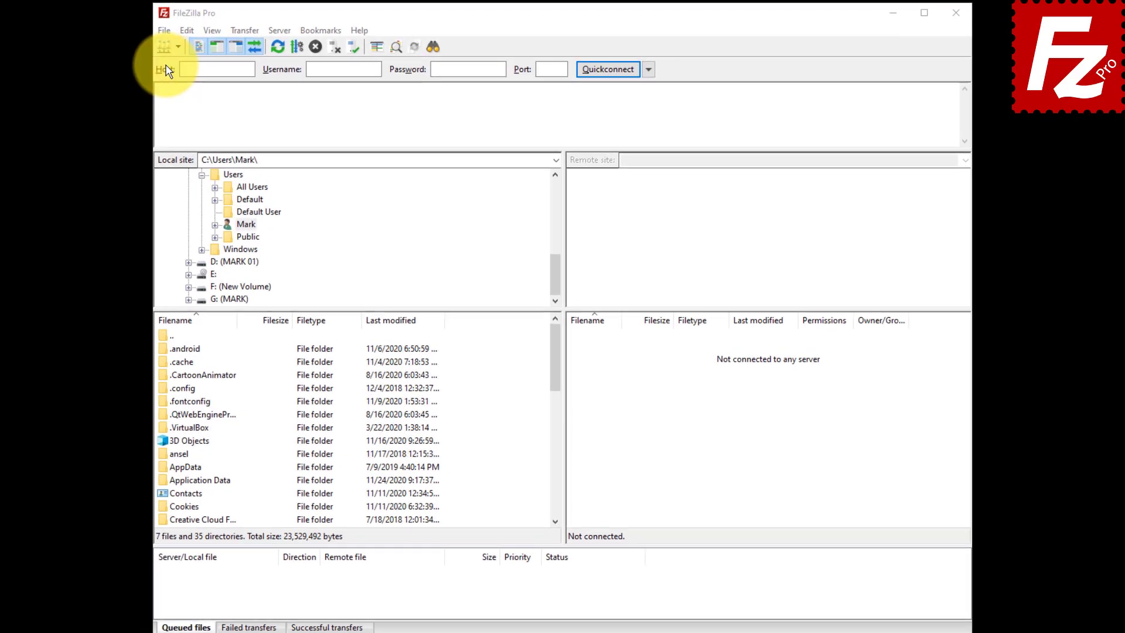
left_click(155, 34)
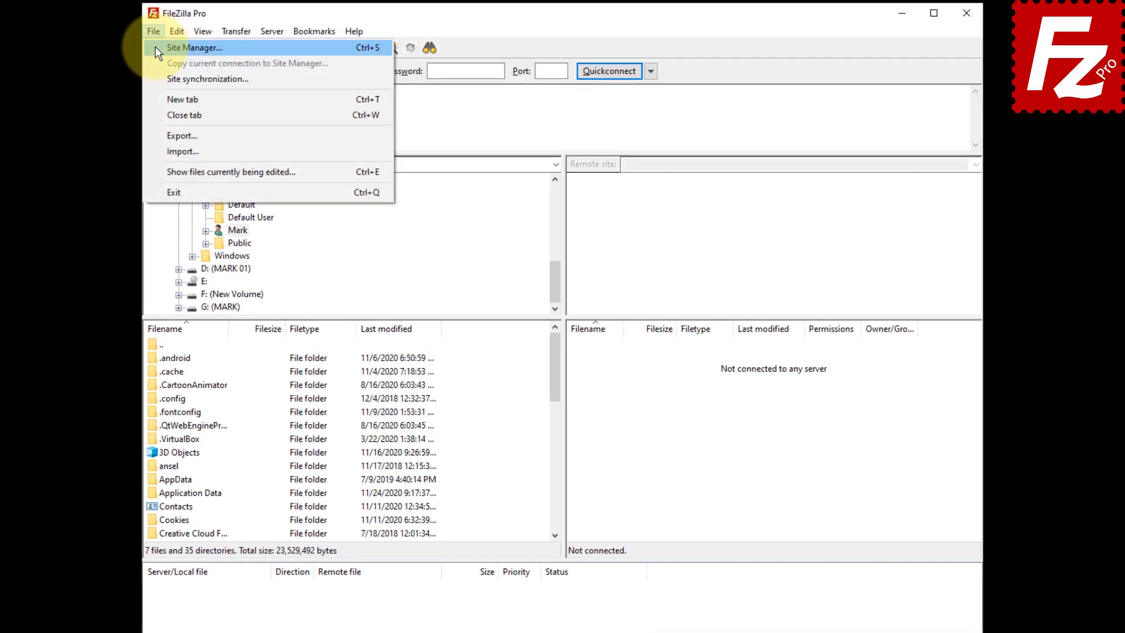
left_click(159, 48)
left_click(709, 490)
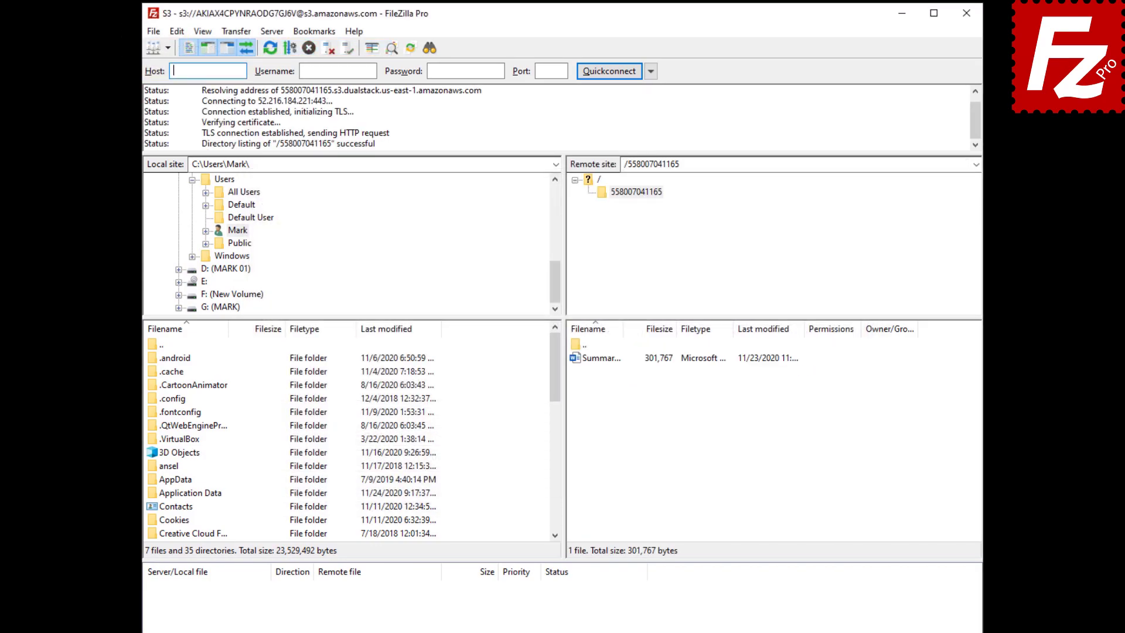
Step: Open the S3 permissions and properties of Summary Report.docx
left_click(595, 359)
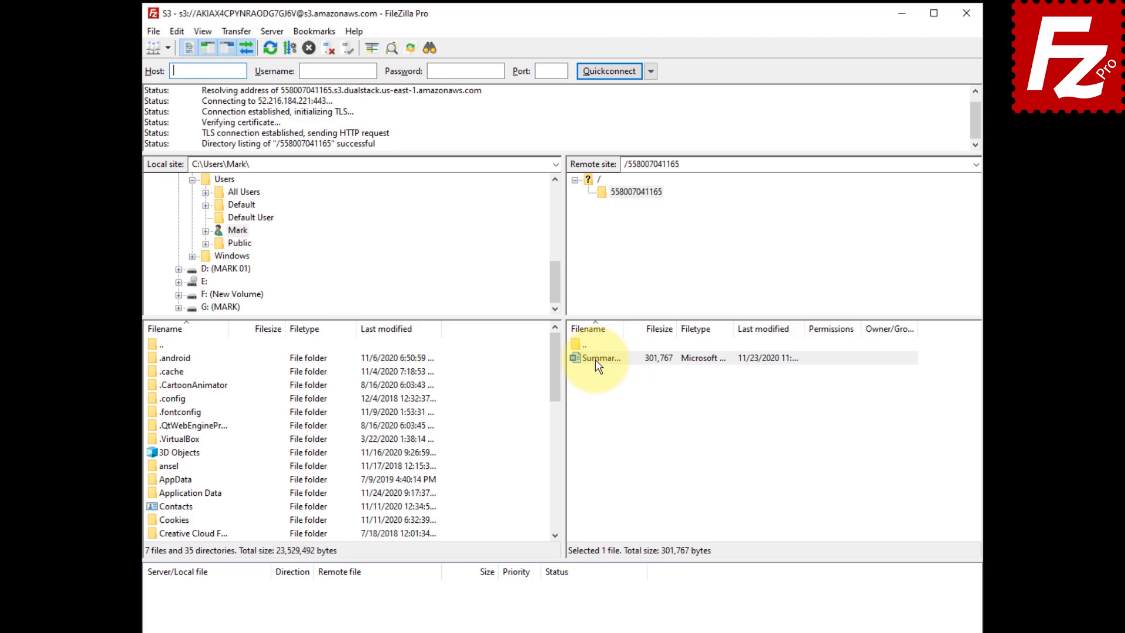
right_click(595, 359)
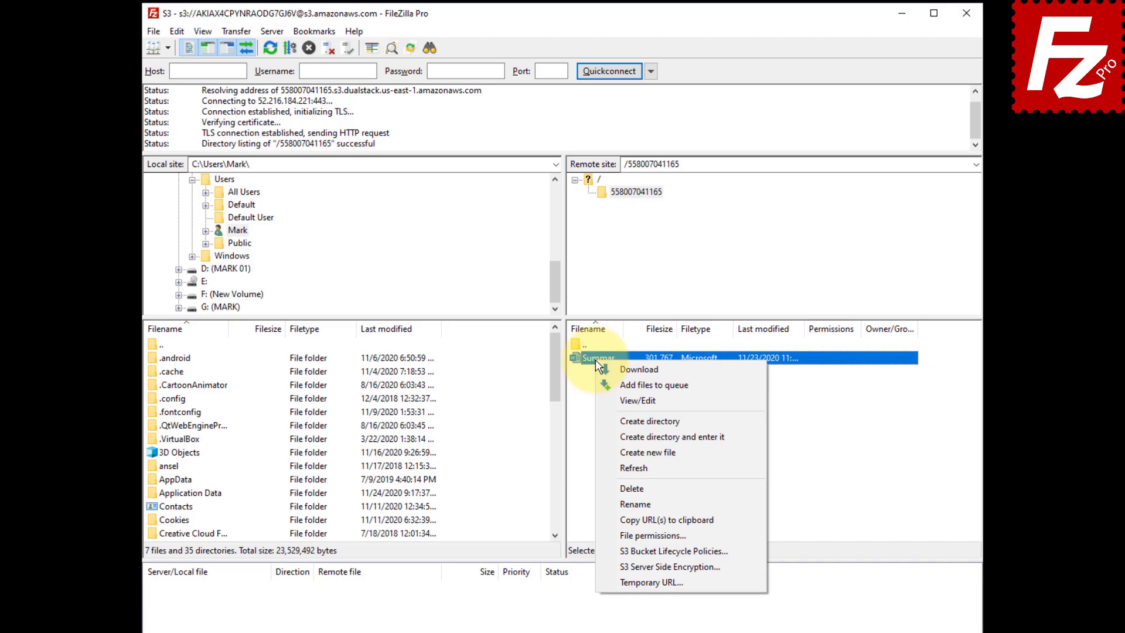
left_click(603, 534)
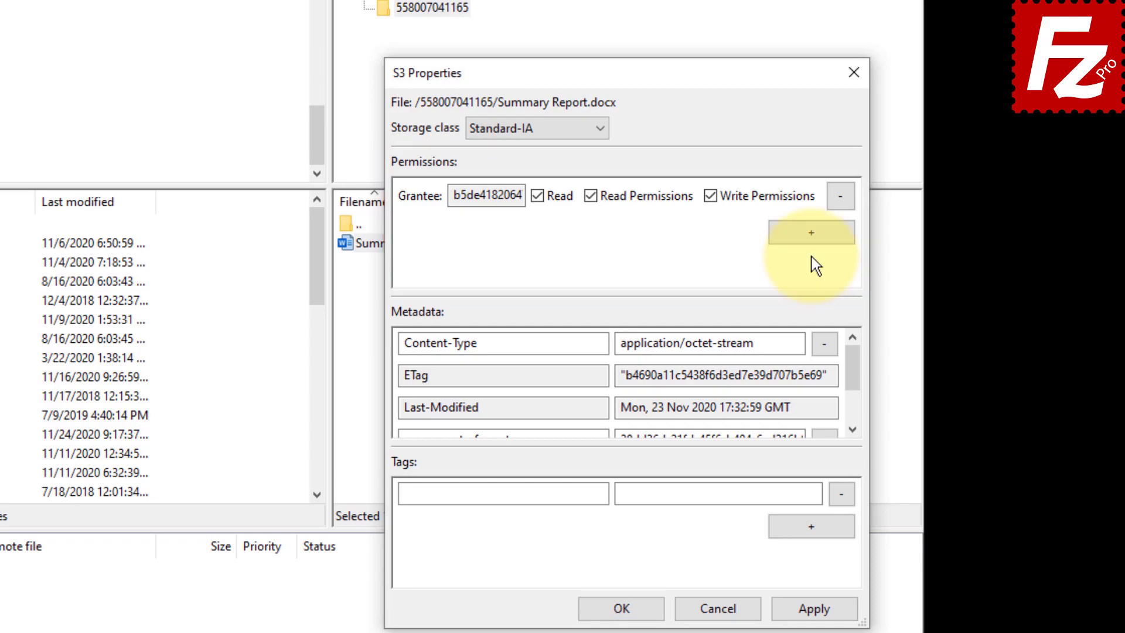
Step: Add an Everyone grantee with read access to Summary Report.docx and apply the properties
left_click(815, 237)
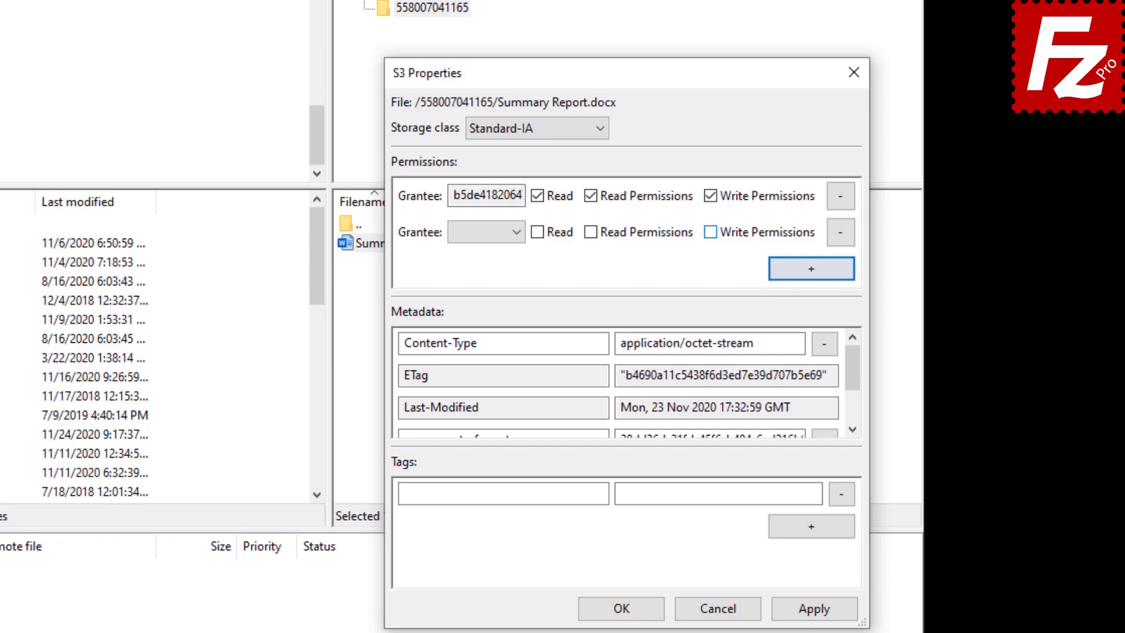
left_click(519, 232)
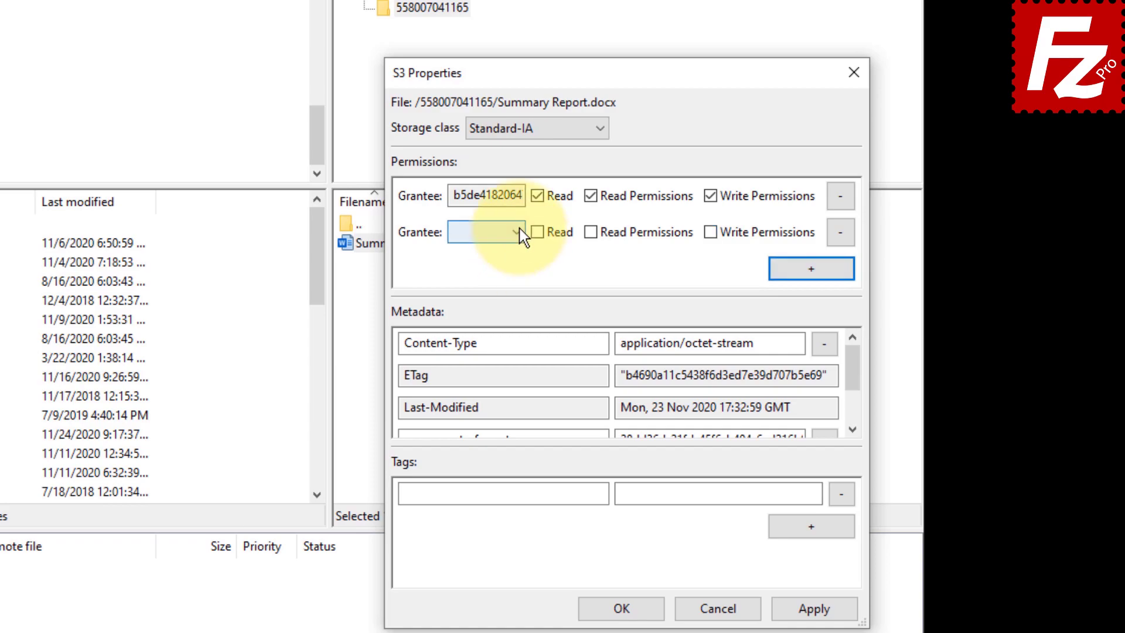
left_click(518, 252)
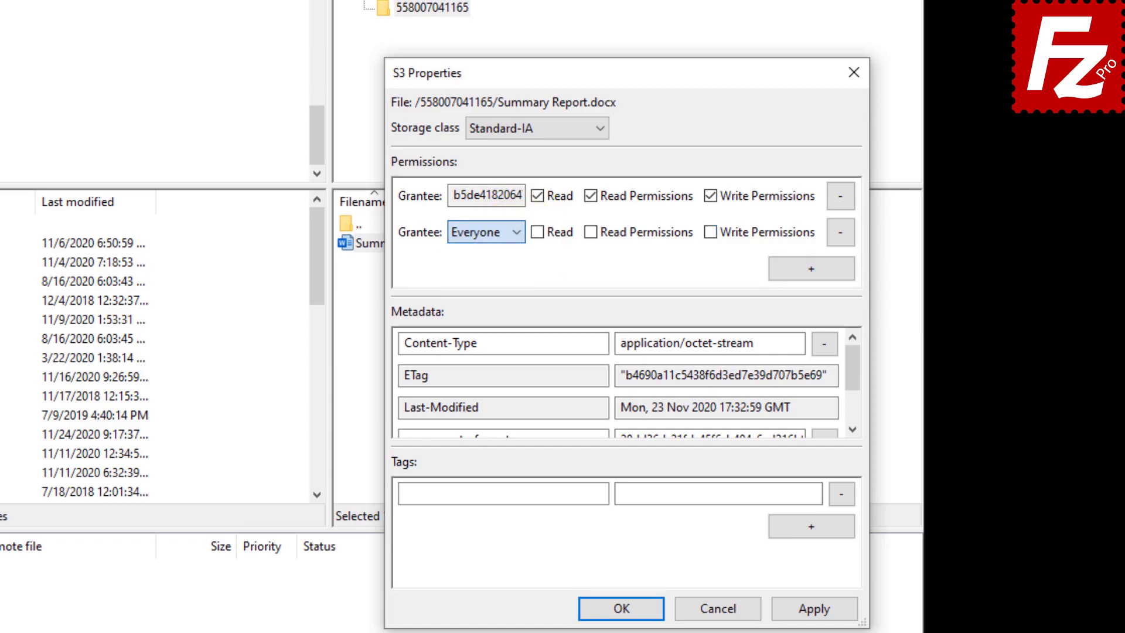
left_click(538, 233)
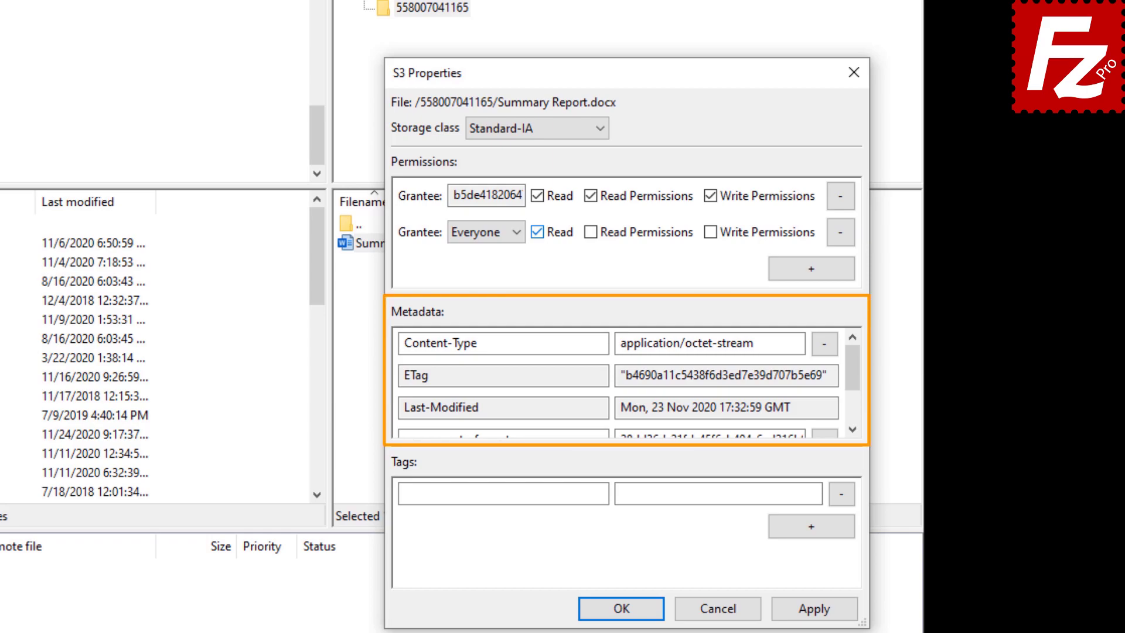
left_click_drag(852, 367, 853, 397)
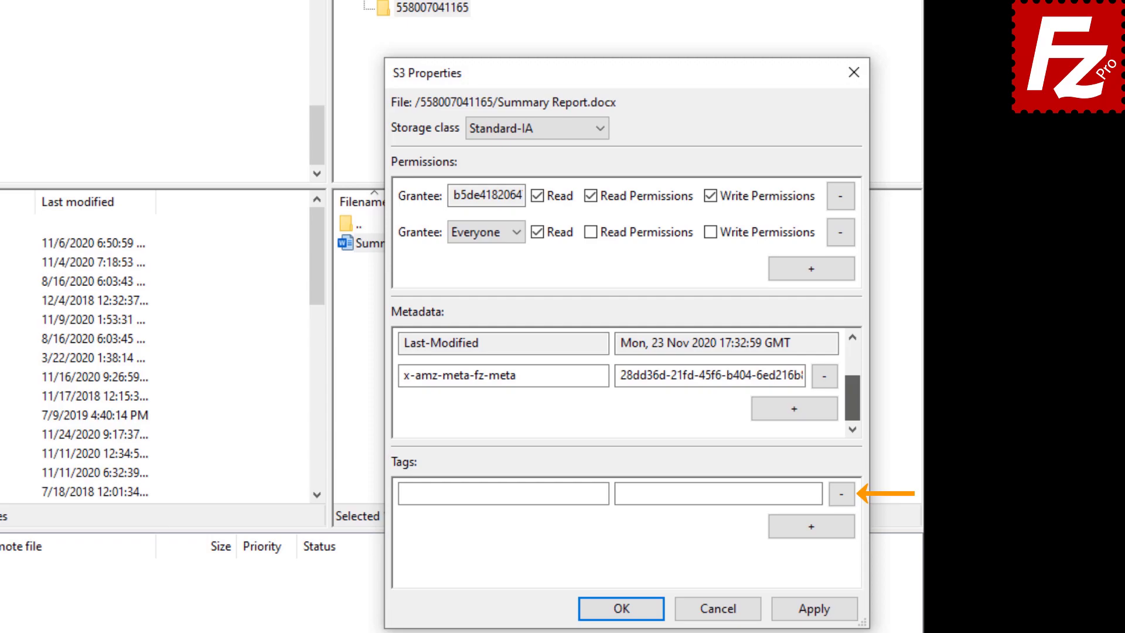
left_click(625, 609)
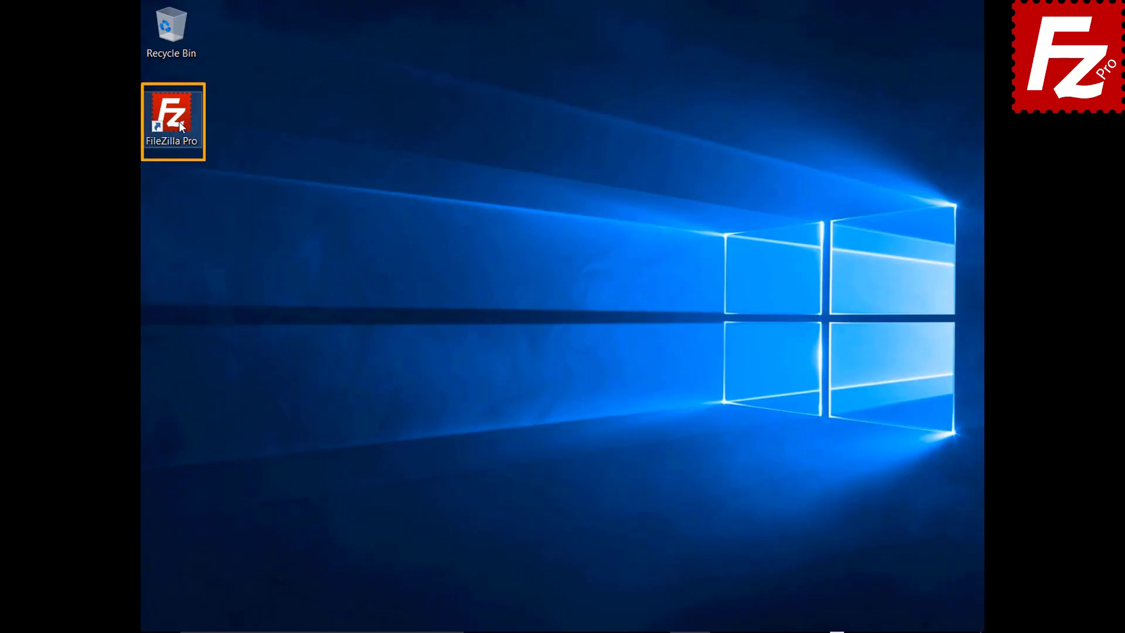
Step: Launch FileZilla Pro and connect to the Amazon S3 site in a new tab
double_click(178, 122)
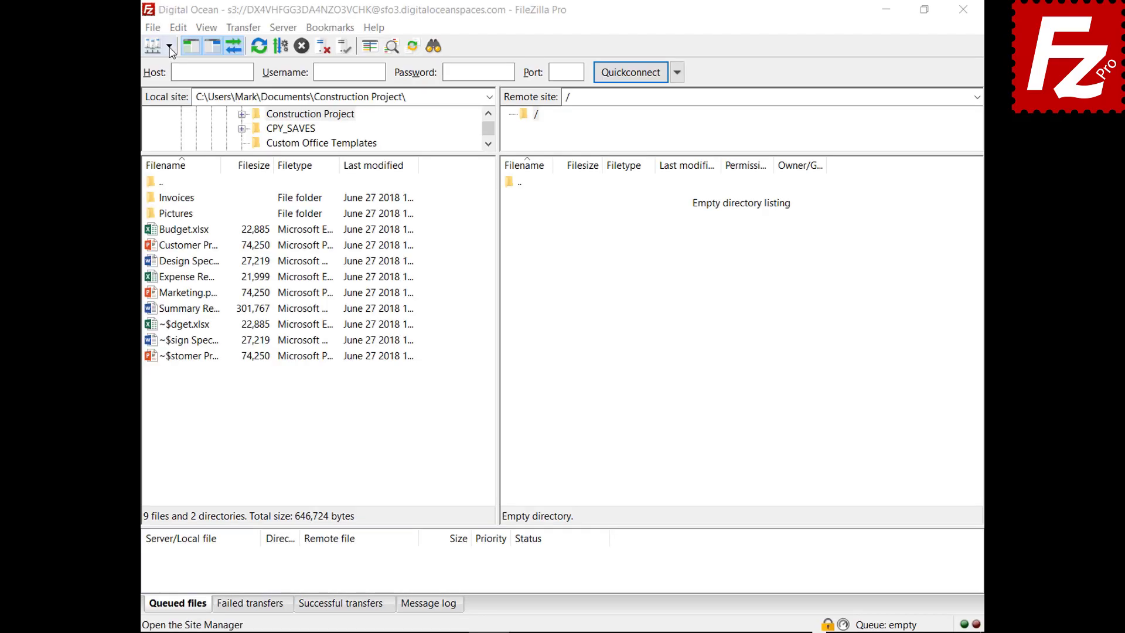
left_click(169, 46)
left_click(172, 67)
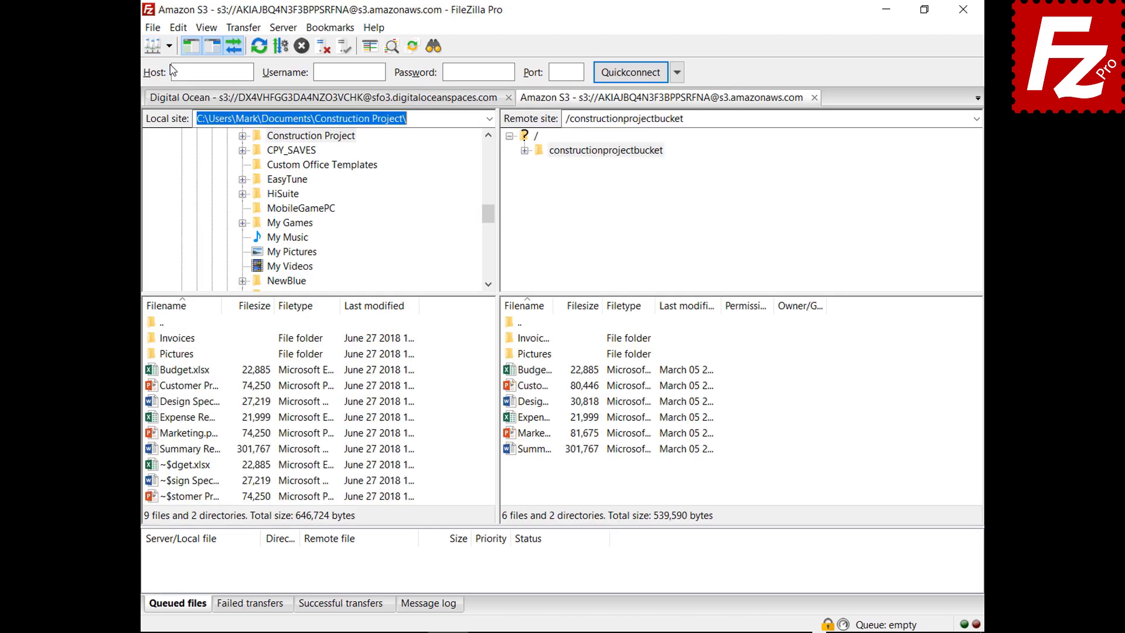
Step: Open Budget.xlsx's server-side encryption settings, pick AWS KMS, then cancel without applying
right_click(510, 374)
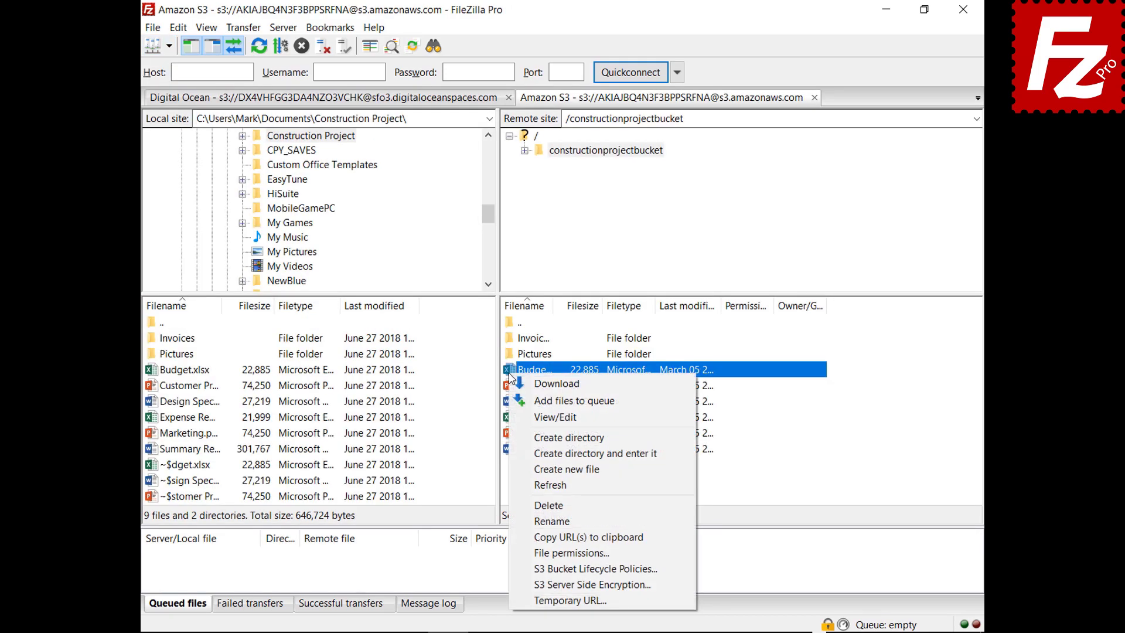
left_click(529, 585)
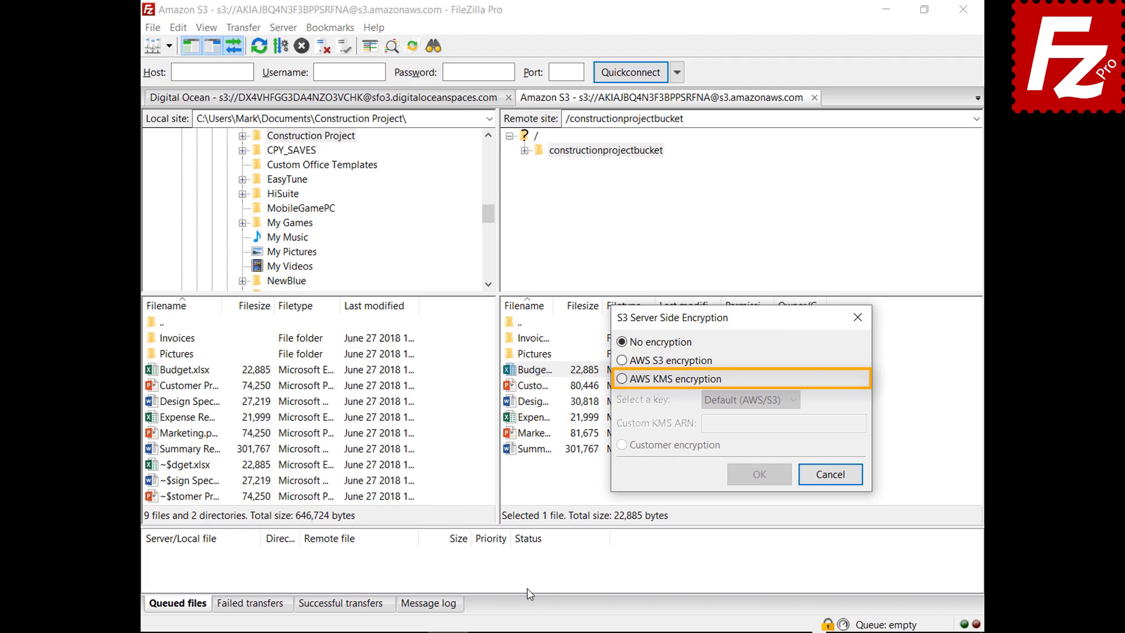
left_click(623, 379)
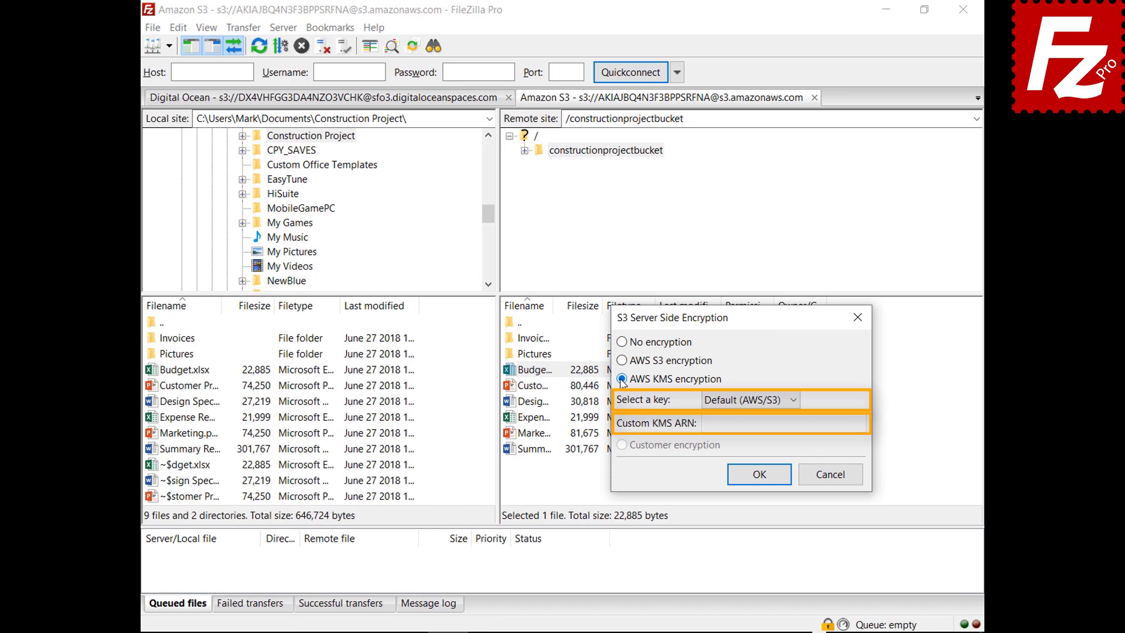
left_click(829, 474)
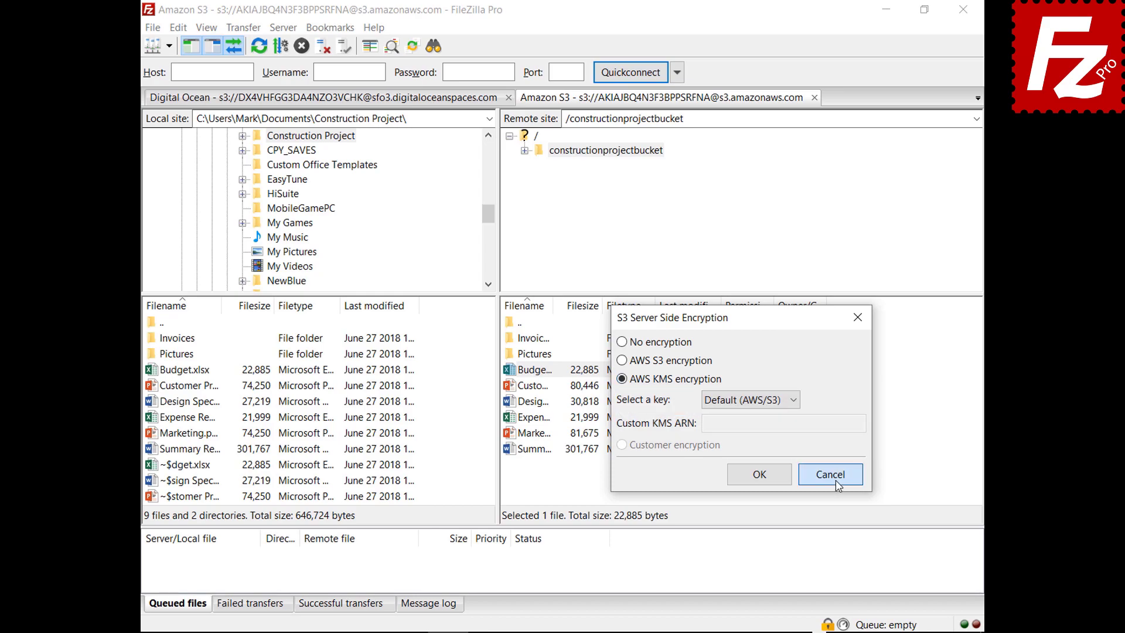
left_click(152, 27)
left_click(157, 47)
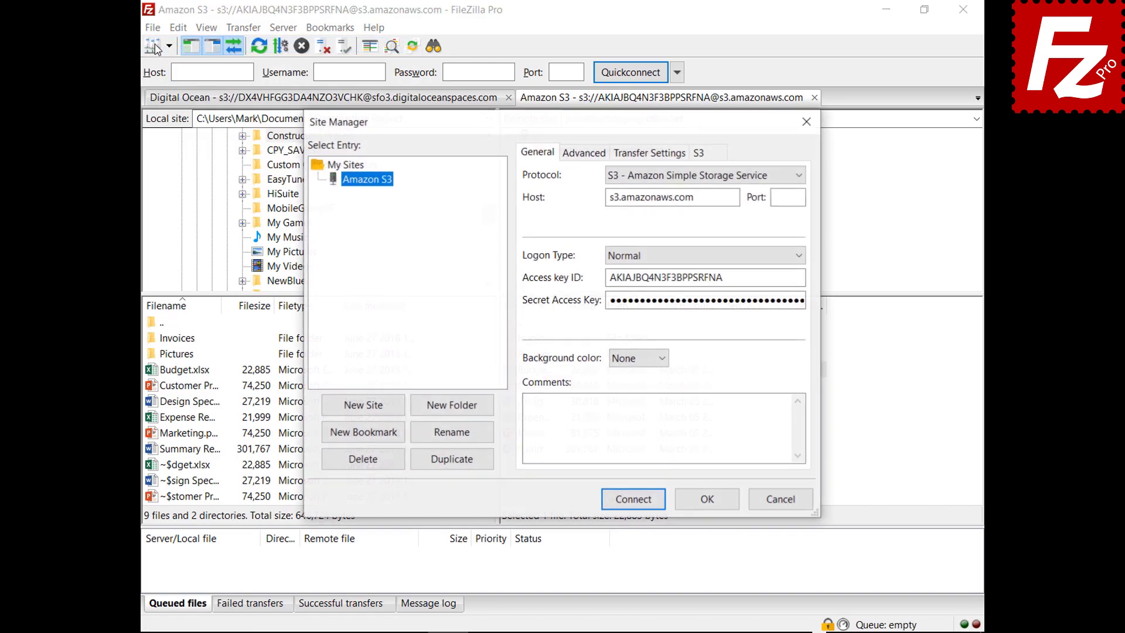
left_click(718, 156)
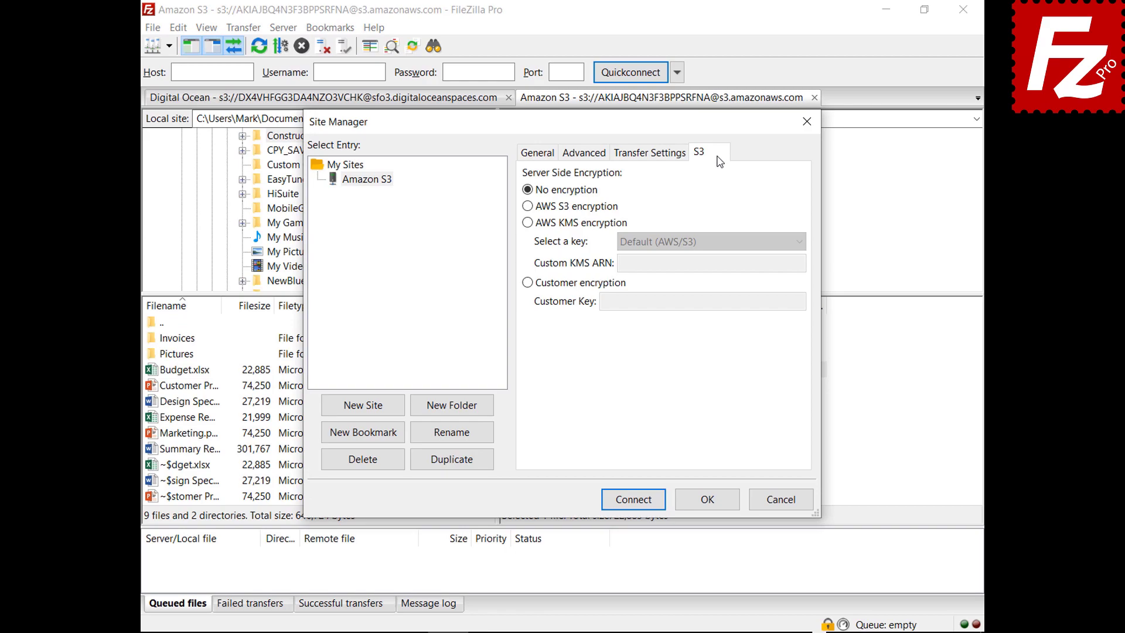
left_click(528, 206)
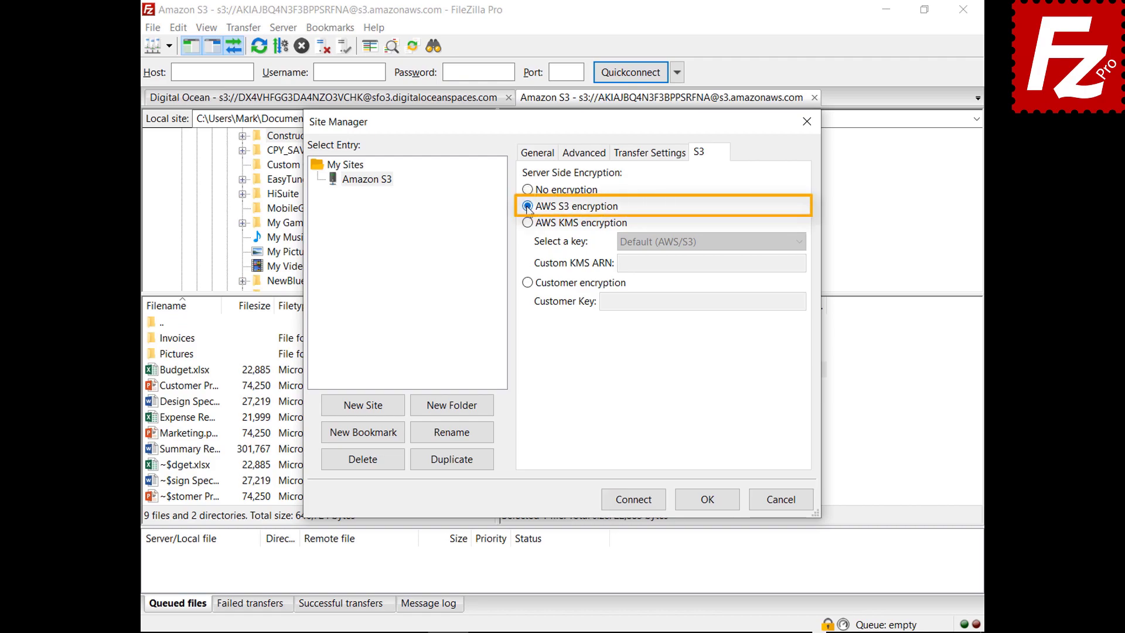
left_click(527, 223)
left_click(800, 242)
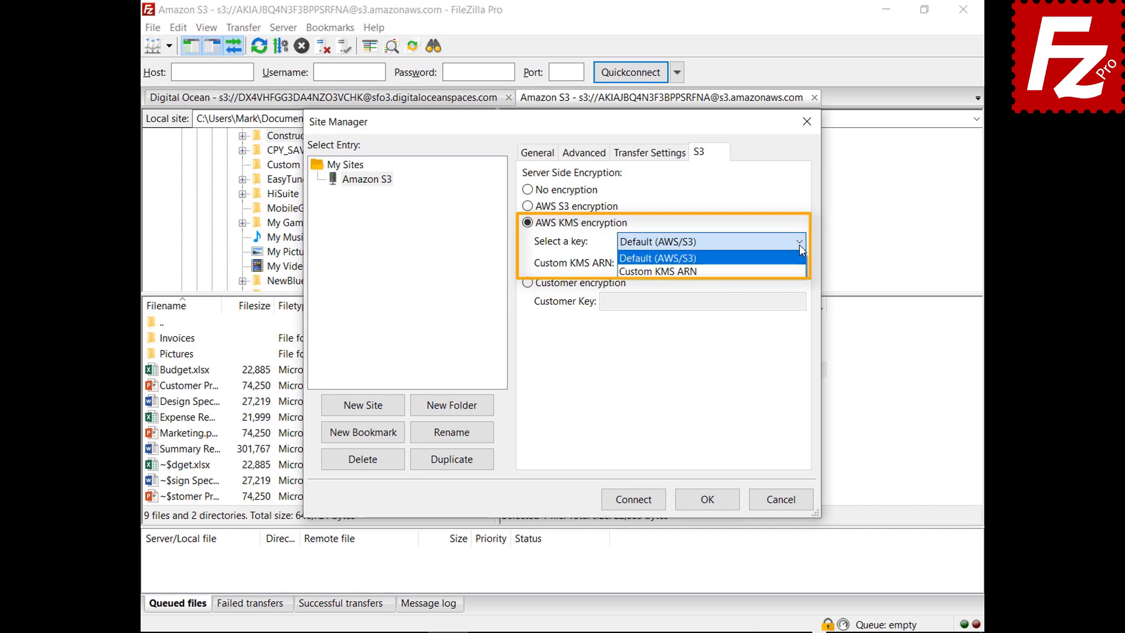
left_click(762, 258)
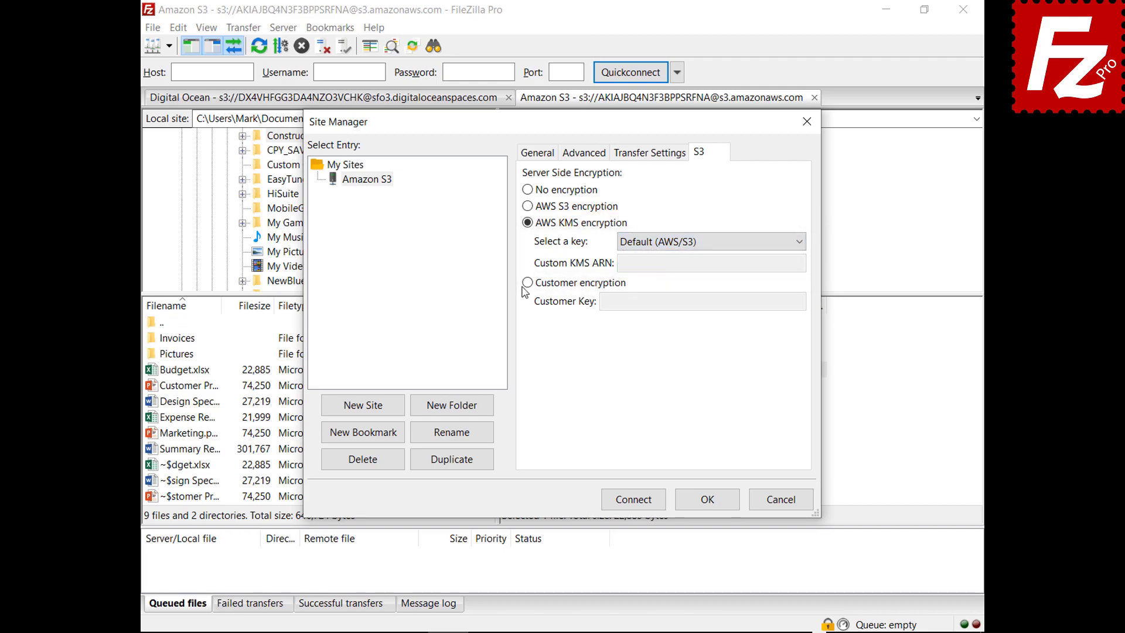
left_click(527, 283)
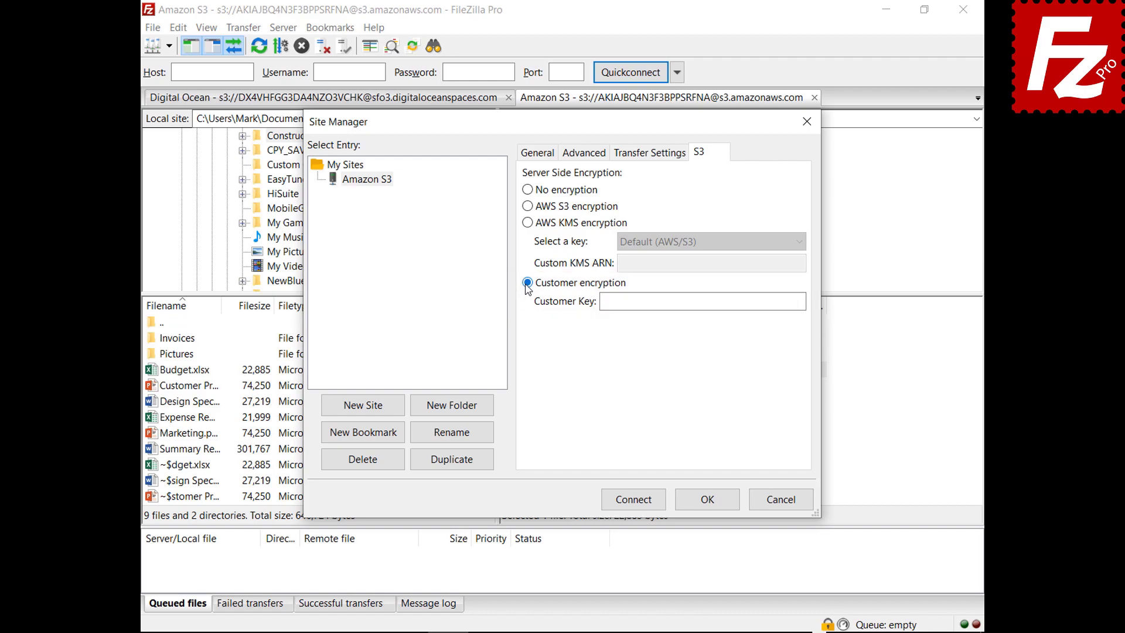
left_click(783, 502)
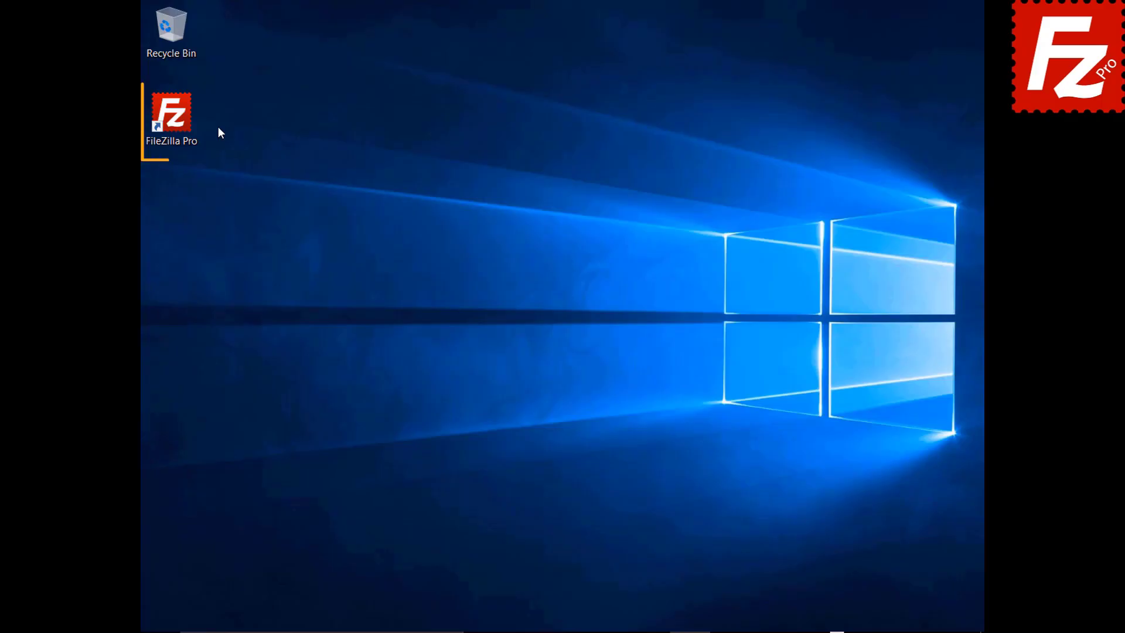
Step: Launch FileZilla Pro and open the S3 providers page in Settings
double_click(178, 121)
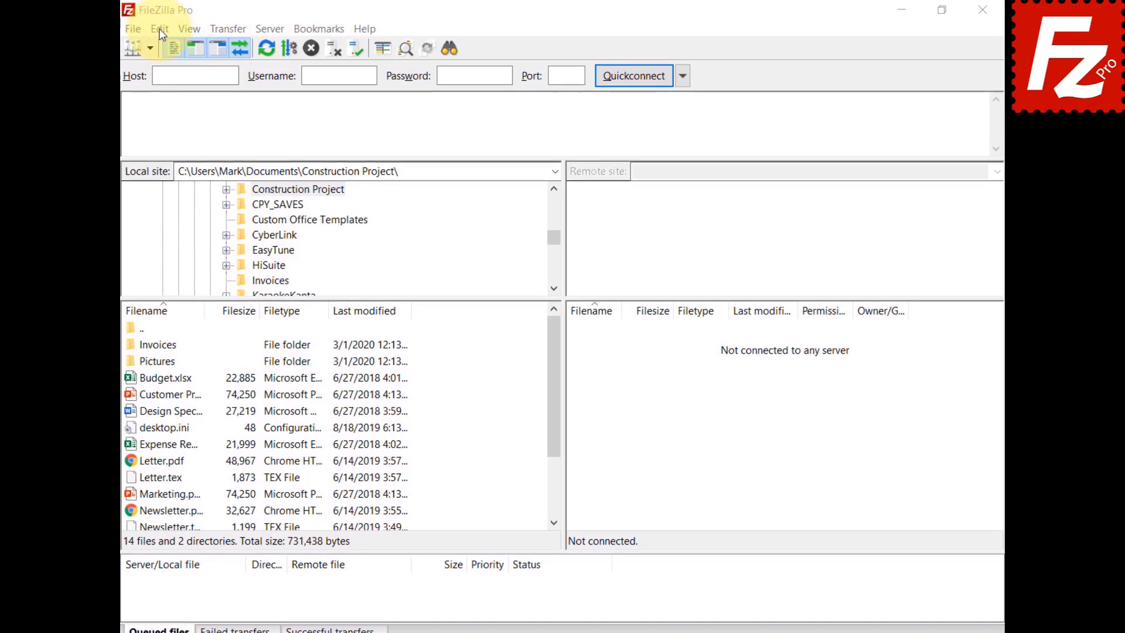
left_click(158, 28)
left_click(159, 85)
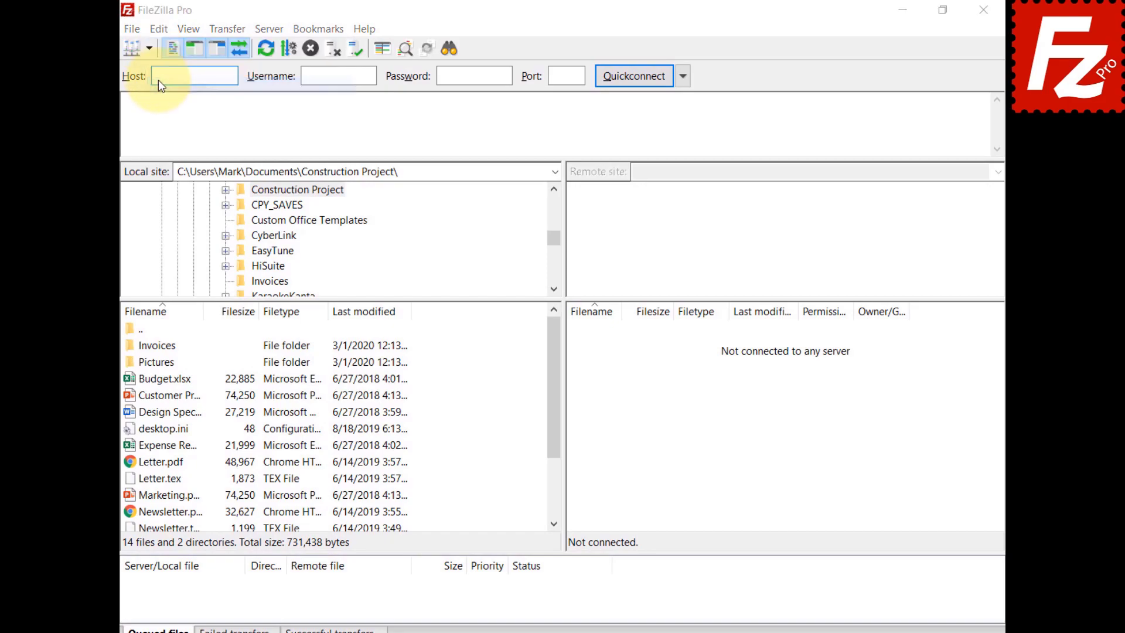
left_click(345, 334)
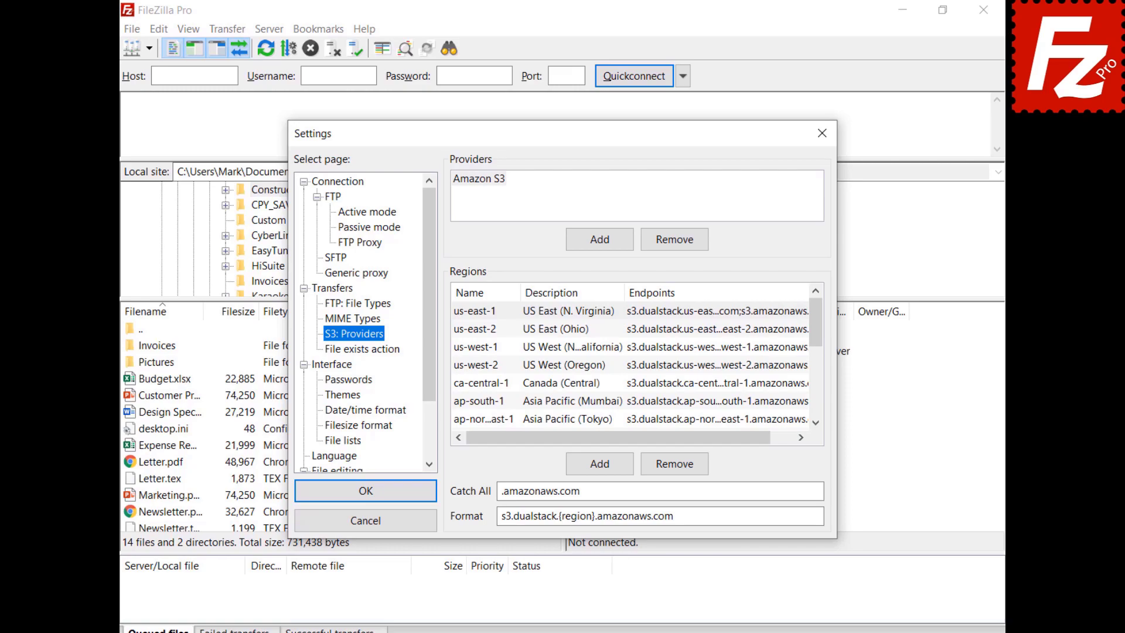
Step: Add the provider 'Alibaba Object Storage' with a region named and described China (Hangzhou)
left_click(601, 241)
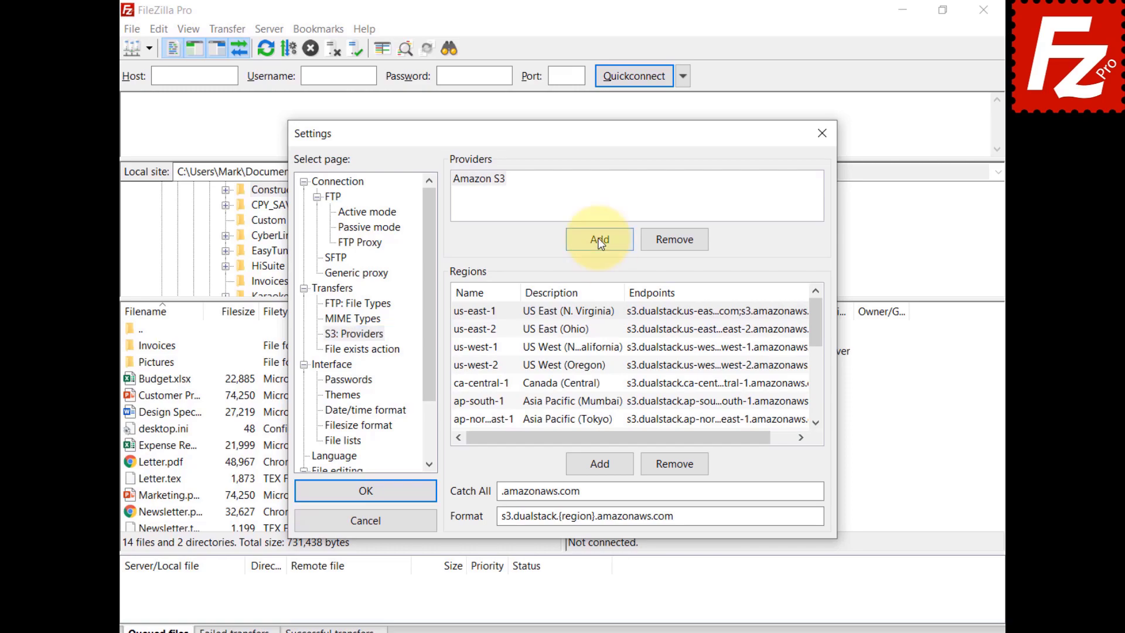
type("Alibaba")
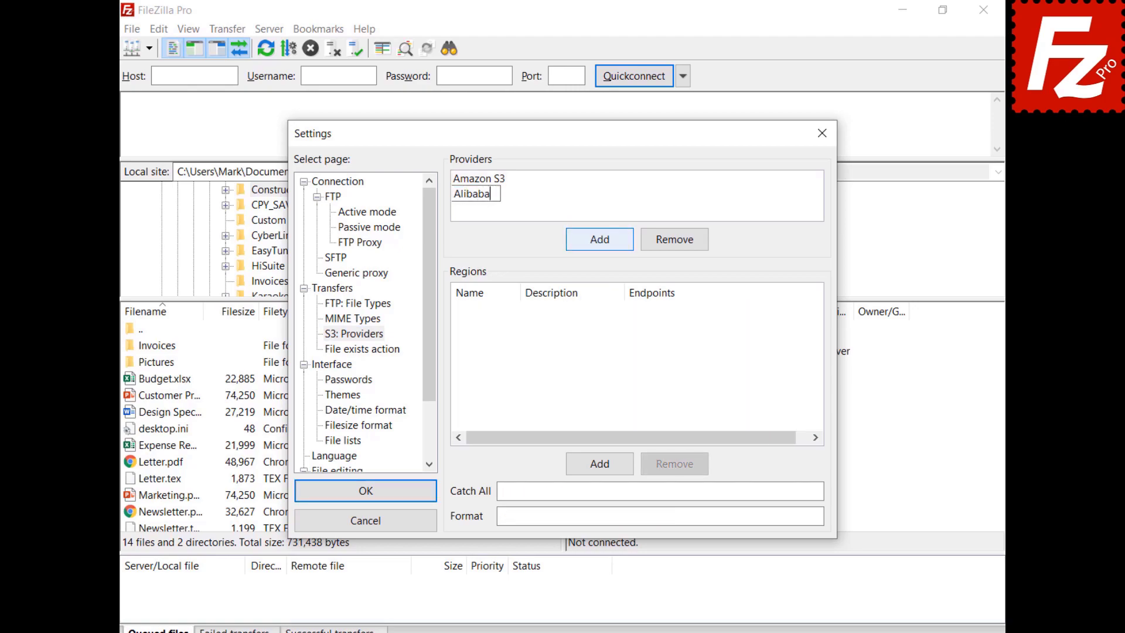
type(" Object Storage")
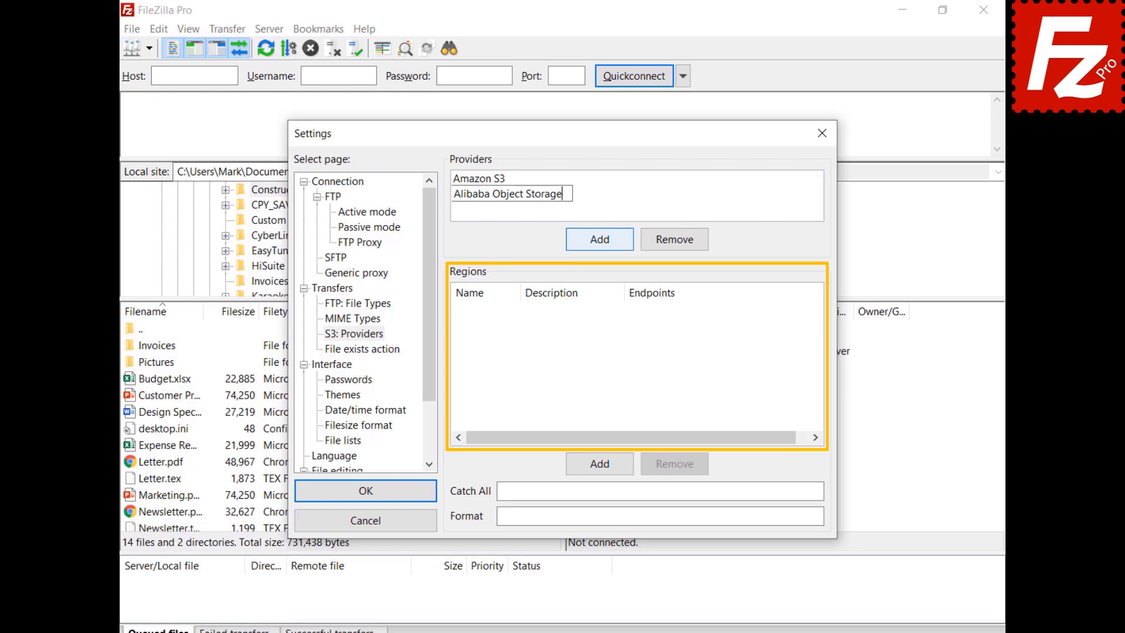
left_click(602, 465)
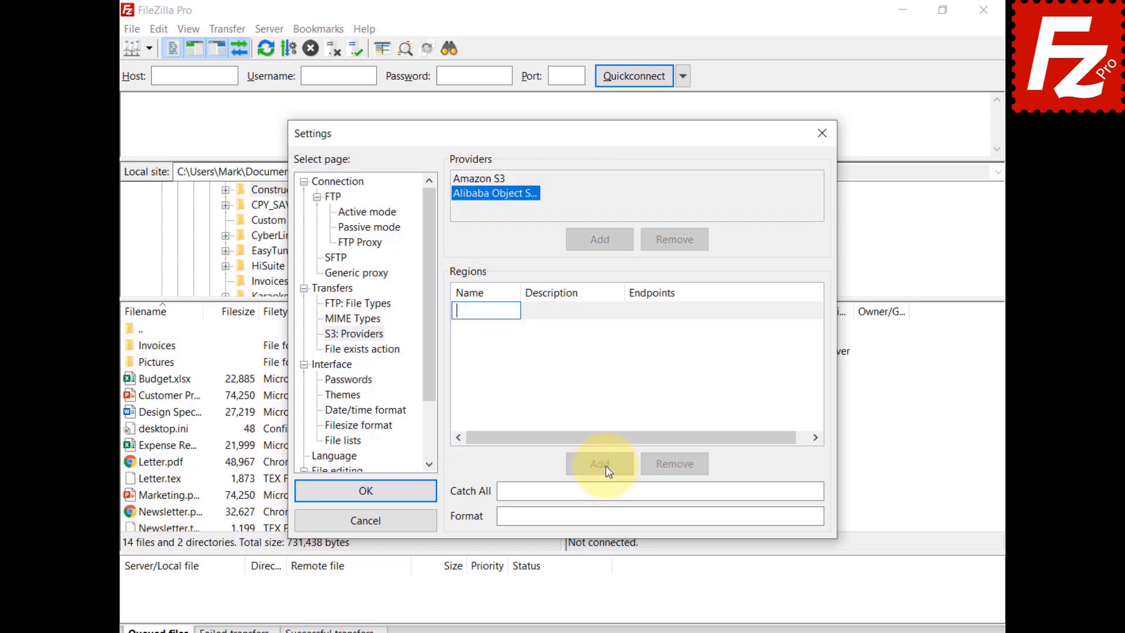
type("oss-cn-hangzhou")
left_click(566, 315)
left_click(566, 315)
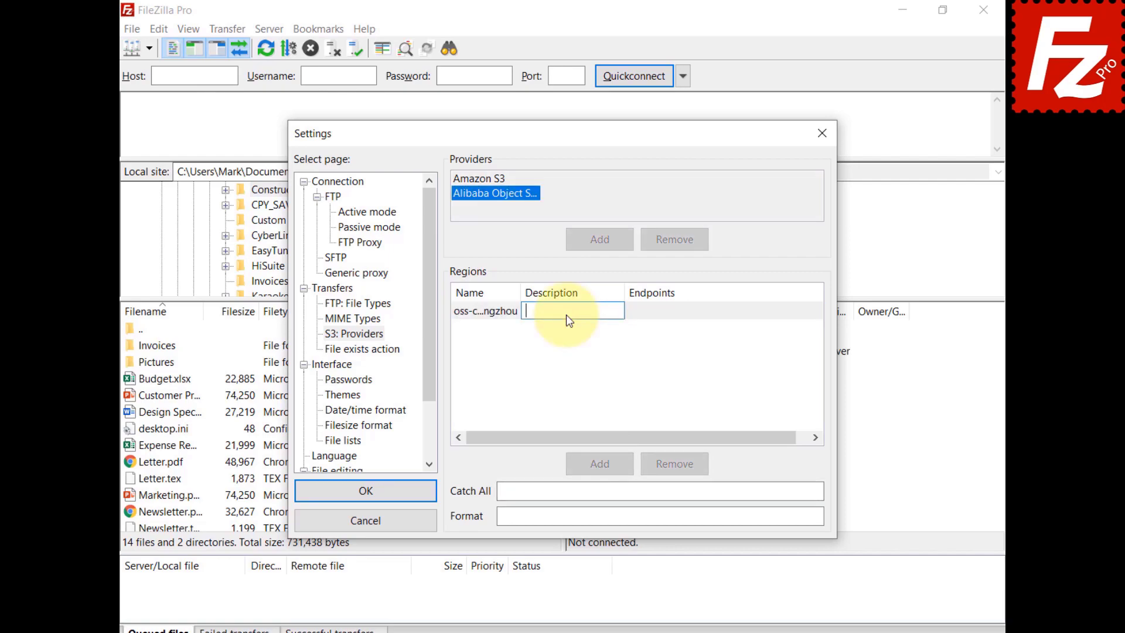
type("China (Hangzhou)")
left_click(679, 313)
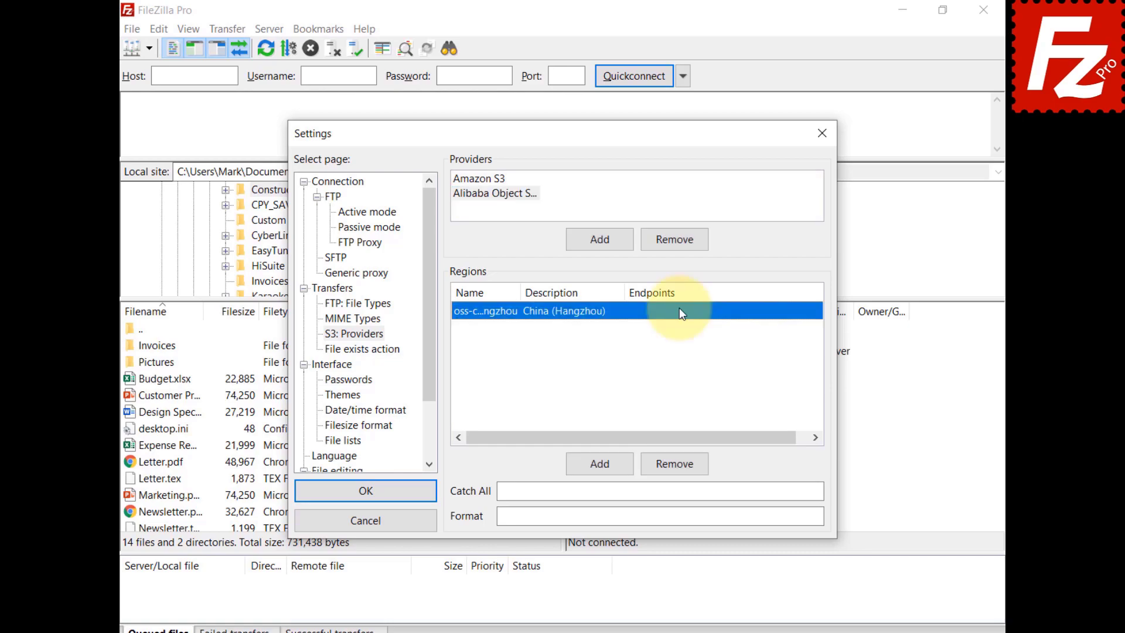
left_click(679, 310)
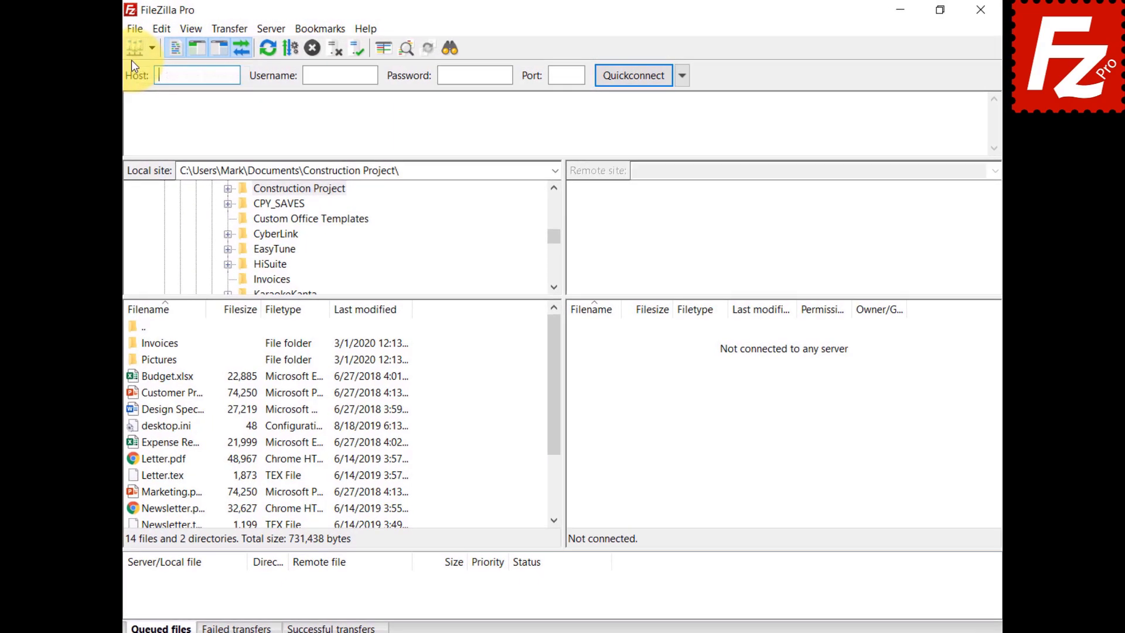
Step: Create a new site named Alibaba using the S3 protocol with host oss.aliyuncs.com
left_click(131, 28)
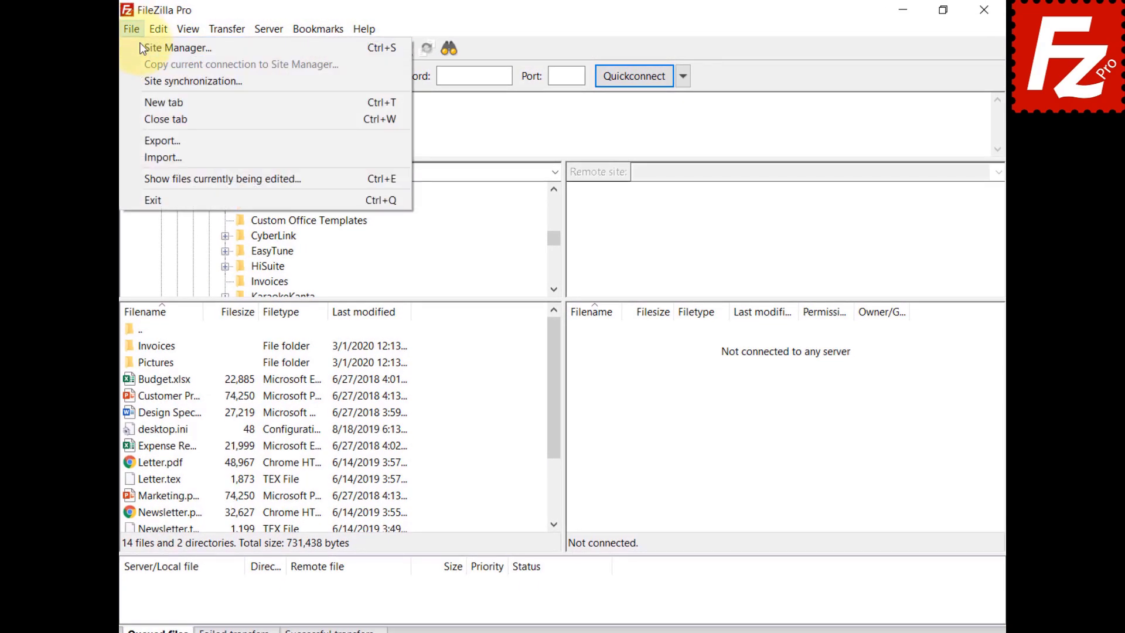
left_click(146, 49)
left_click(359, 439)
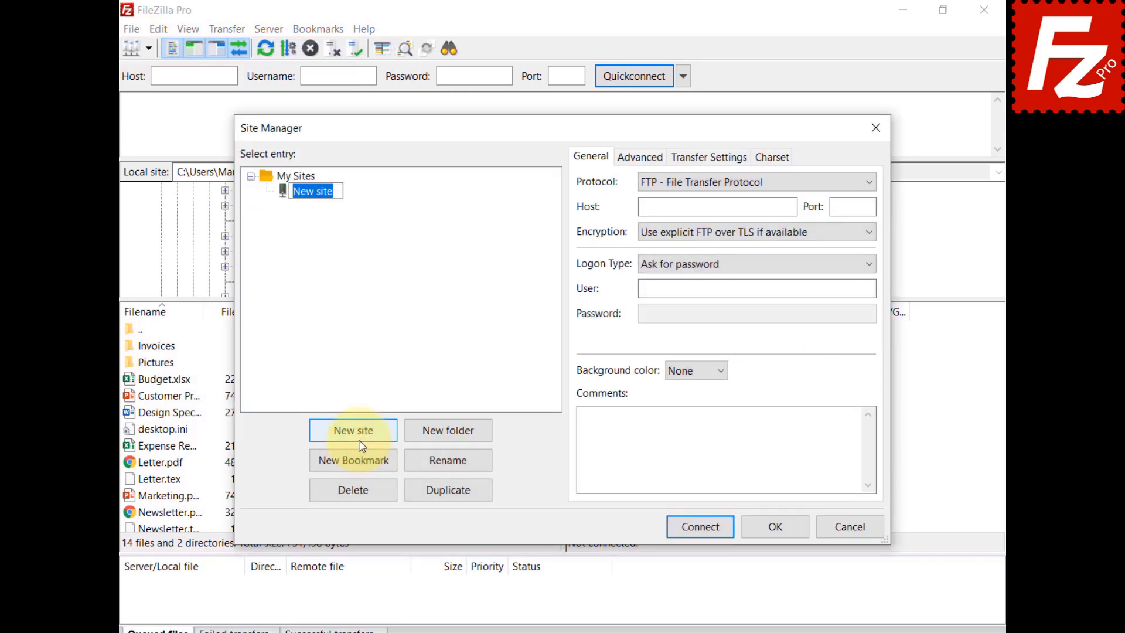
type("Alibaba")
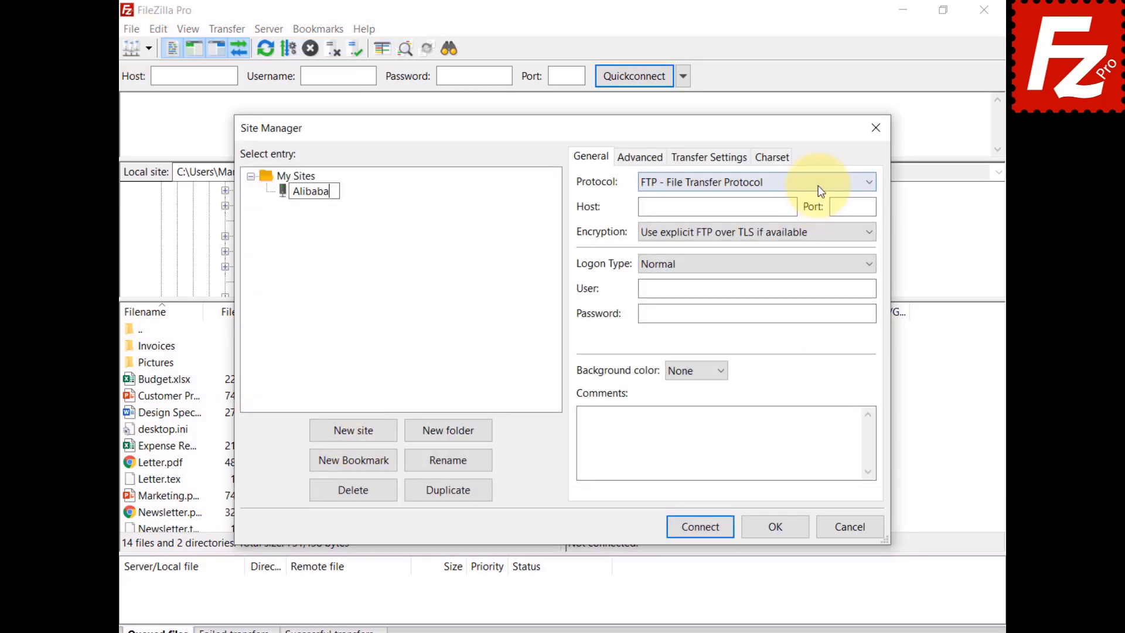
left_click(817, 186)
left_click(819, 232)
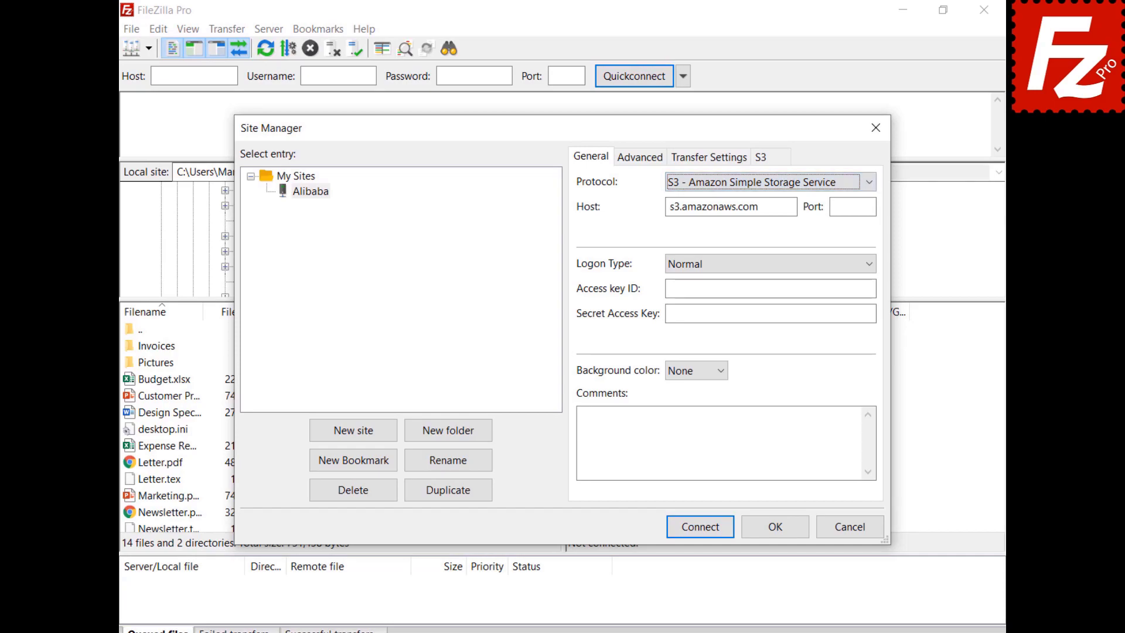
key("Tab")
type("oss.aliyuncs.com")
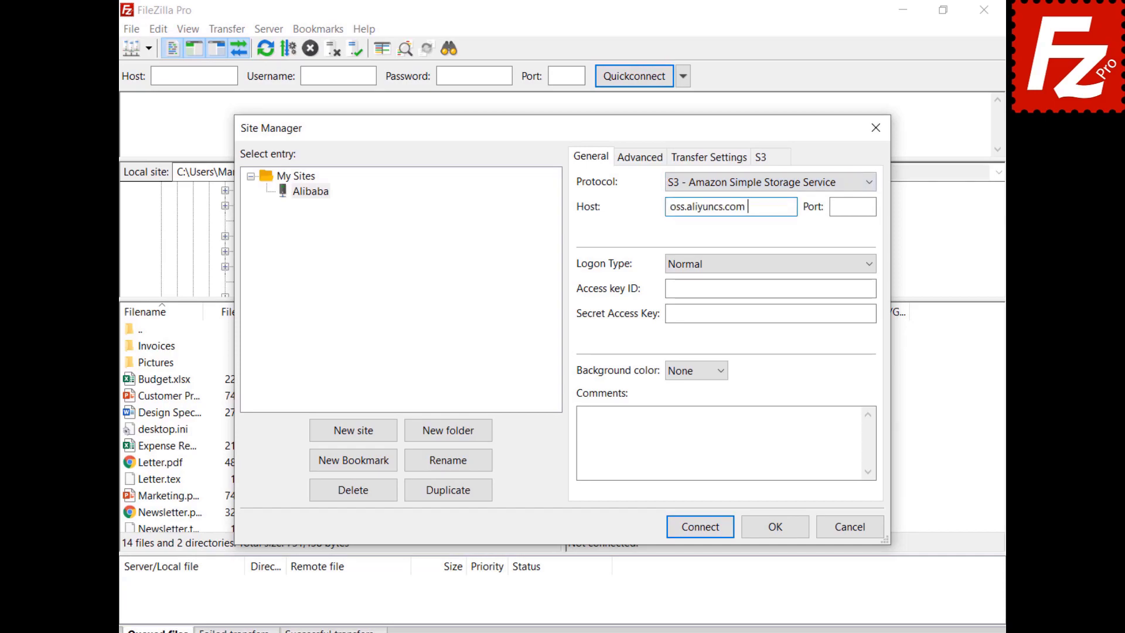
Step: Paste the Alibaba site's access key ID and secret access key
left_click(770, 288)
key("ctrl+v")
left_click(771, 313)
key("ctrl+v")
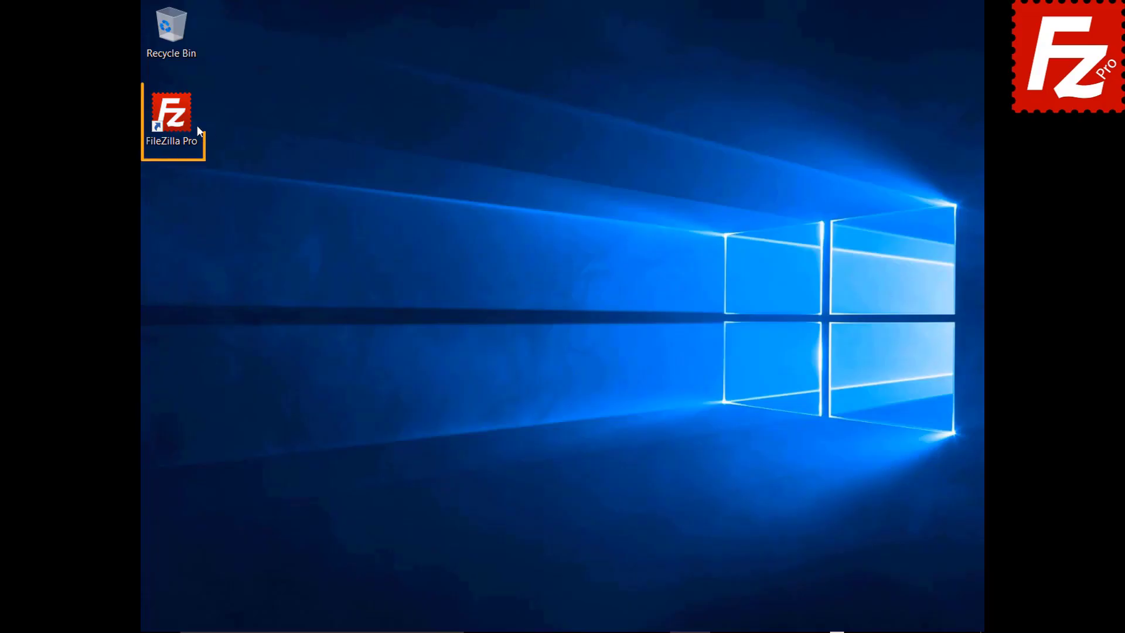
Step: Relaunch FileZilla Pro and open its Settings dialog
double_click(179, 122)
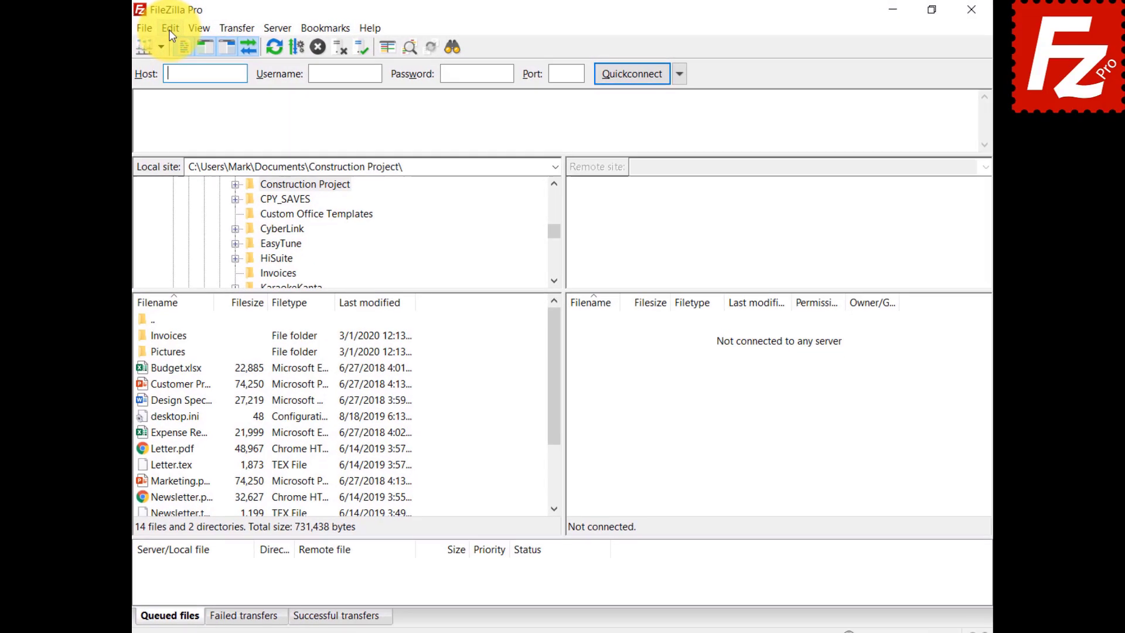
left_click(157, 29)
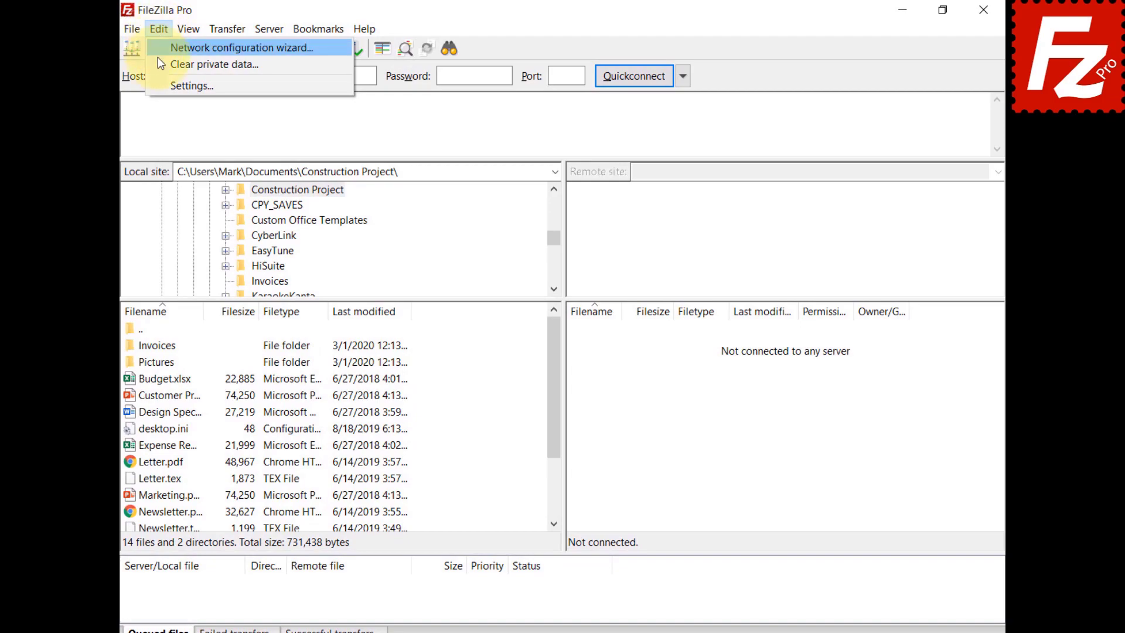
left_click(158, 84)
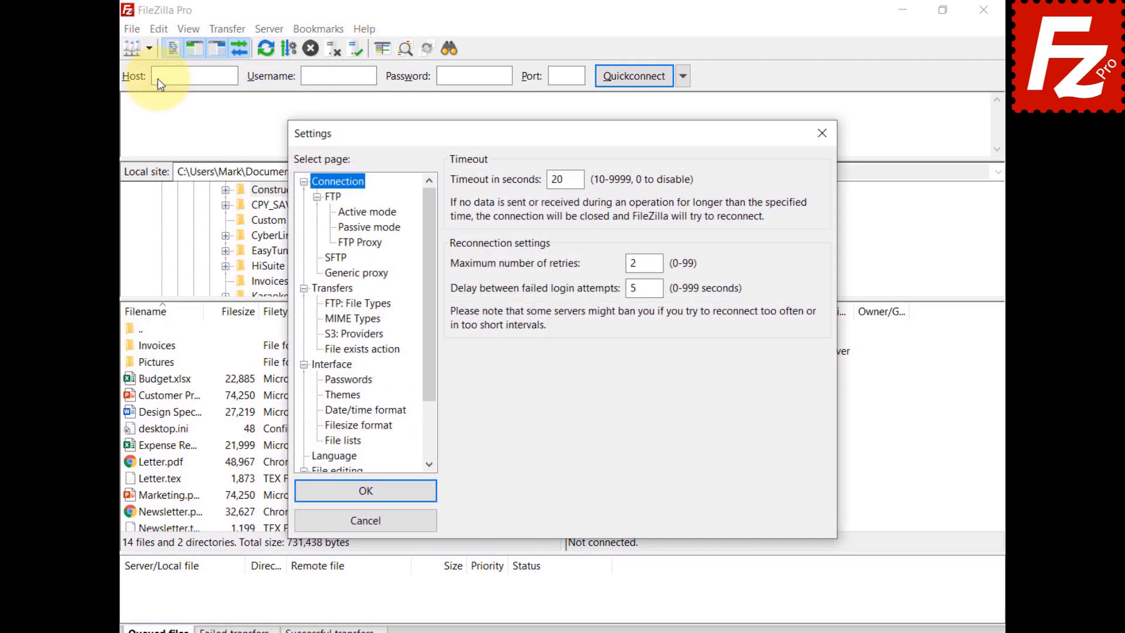
Step: On the S3 providers page, add a new provider named StackPath
left_click(335, 337)
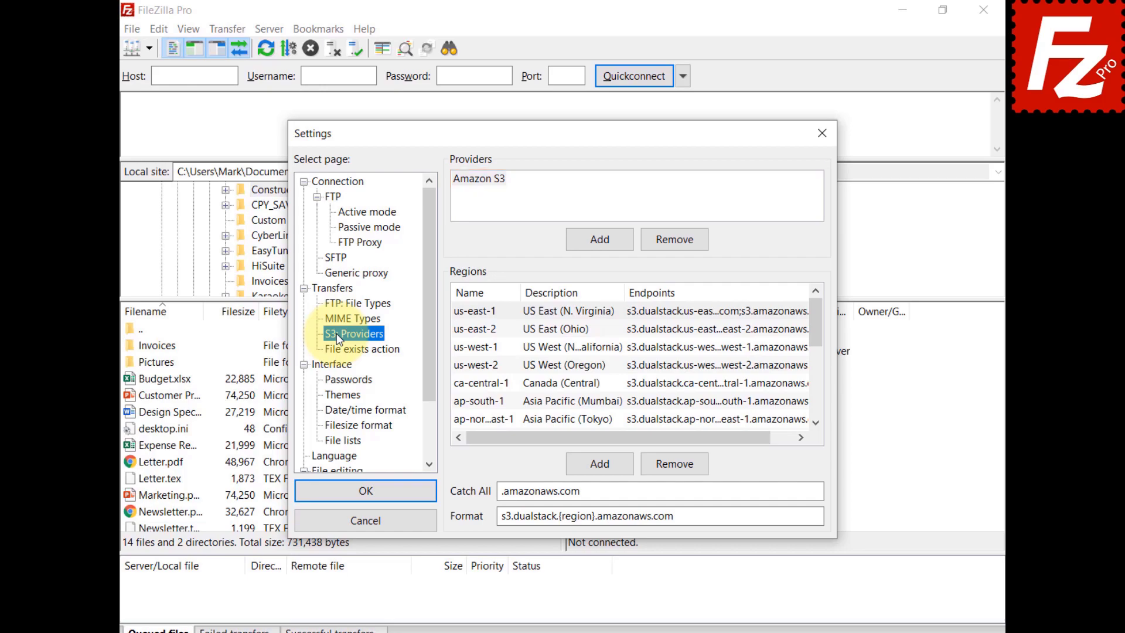
left_click(604, 237)
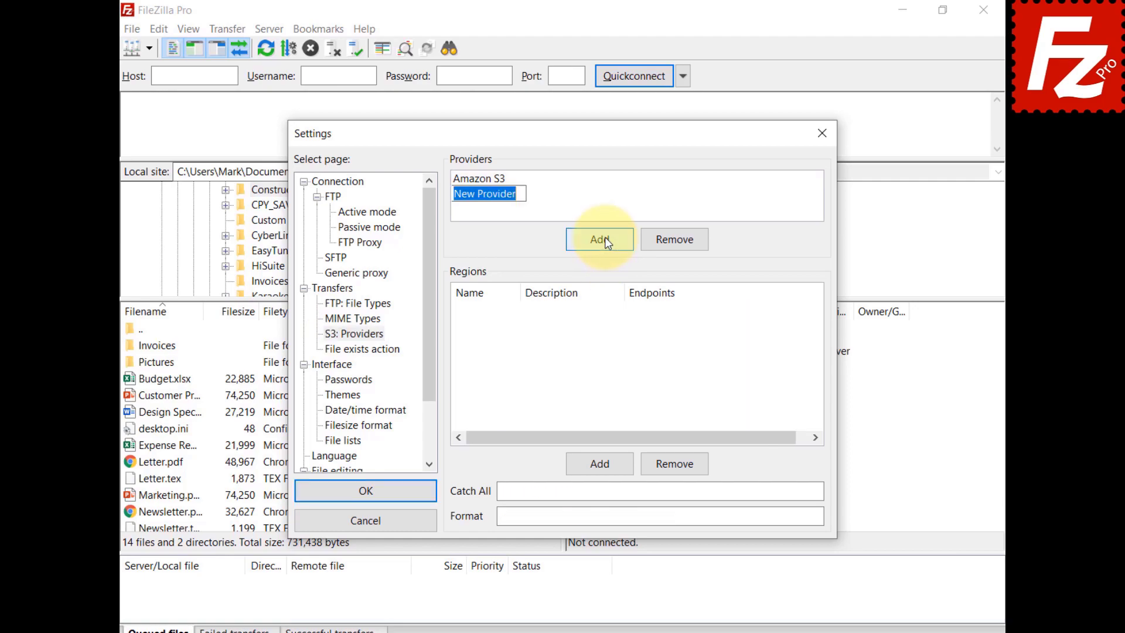
type("StackPath")
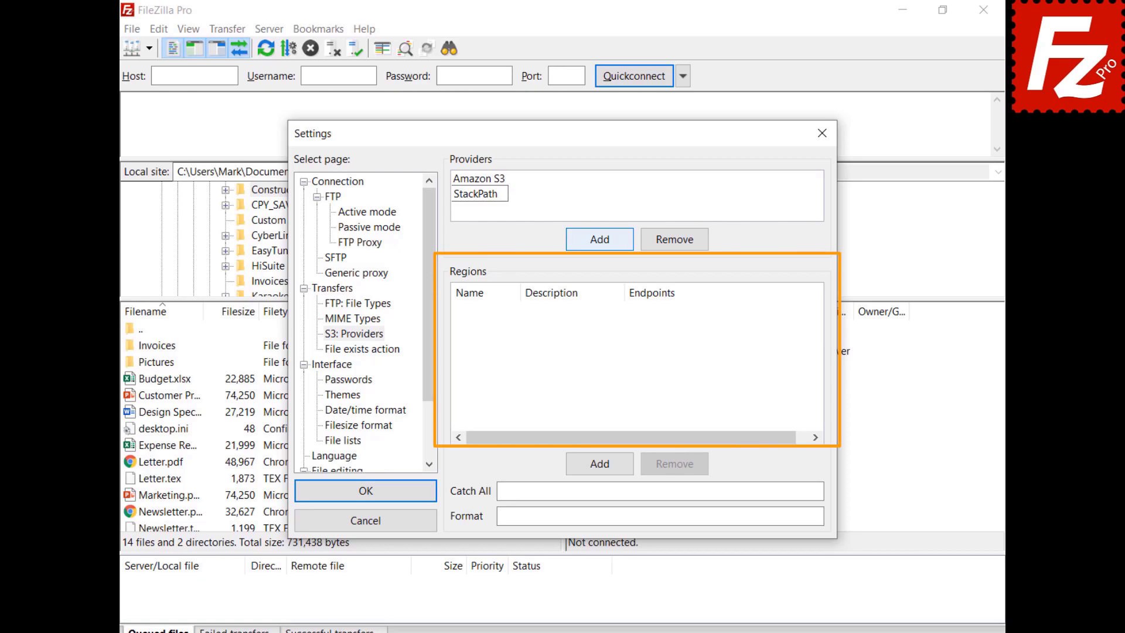
Step: Add region us-east, described 'US East 1', with endpoint s3.us-east.stackpathstorage.com
left_click(603, 466)
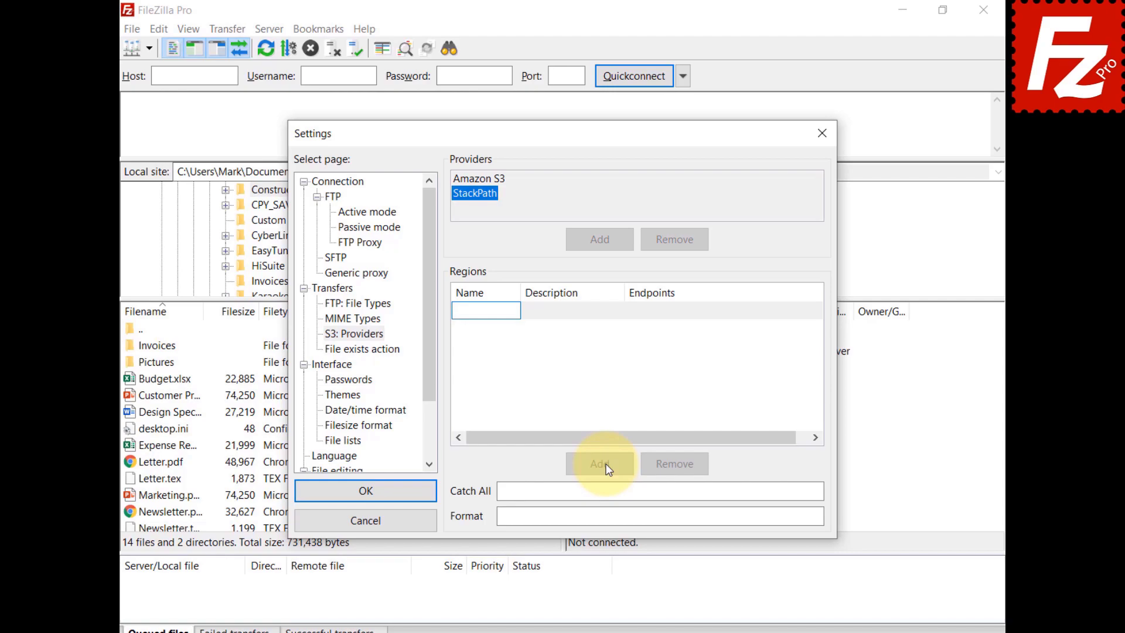
type("us-east")
left_click(559, 318)
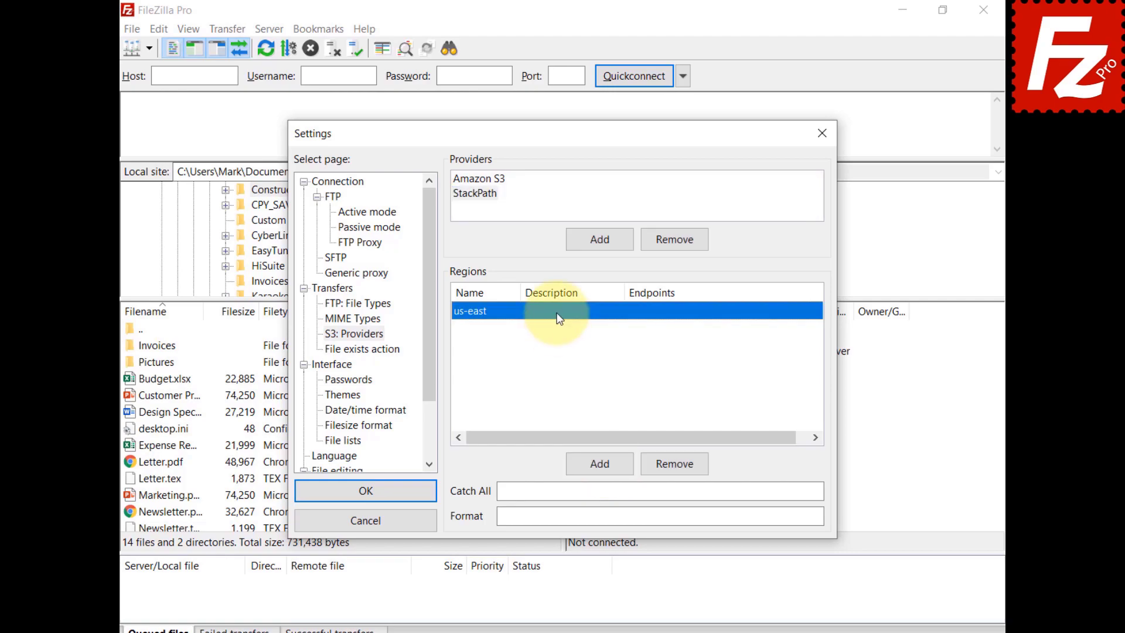
left_click(558, 318)
type("US East 1")
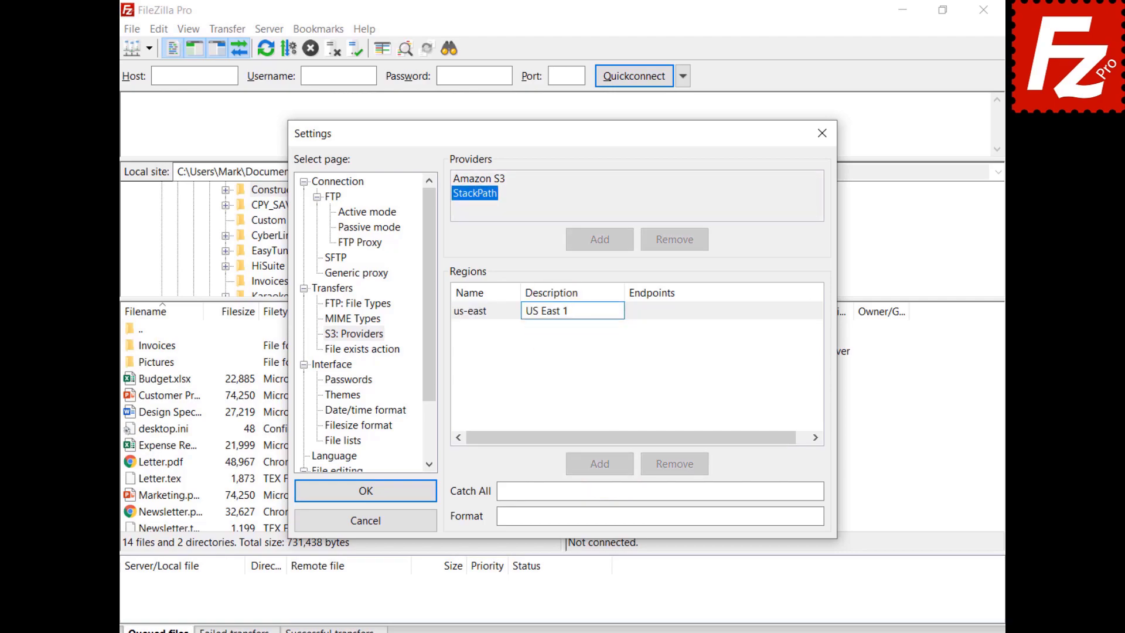
left_click(661, 316)
left_click(661, 312)
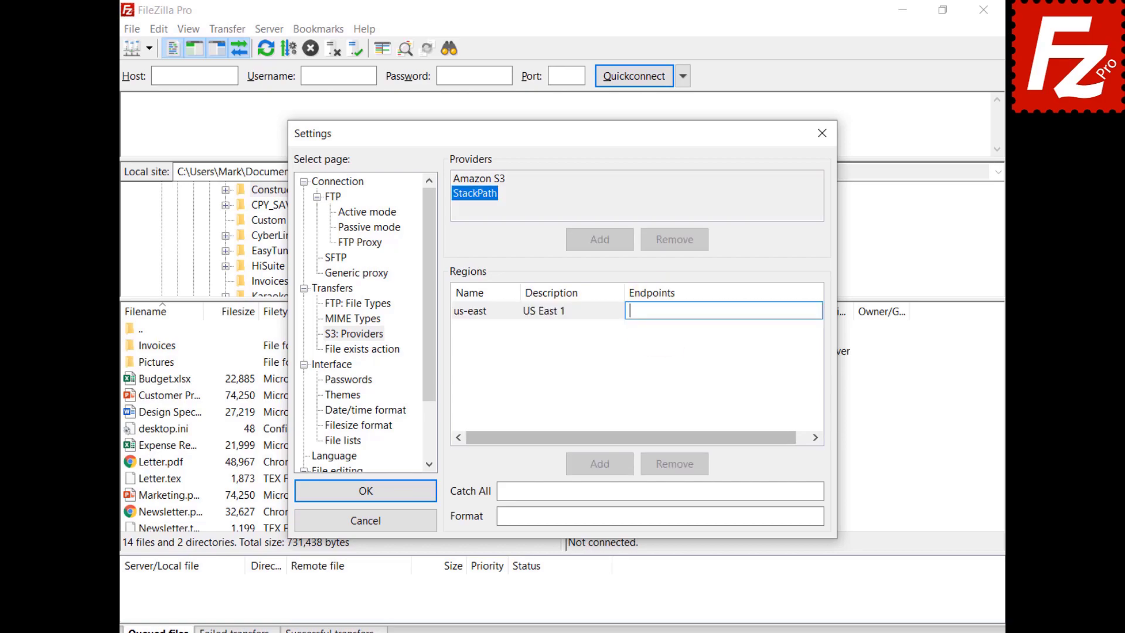
type("s3.us-east.stackpathstorage.com")
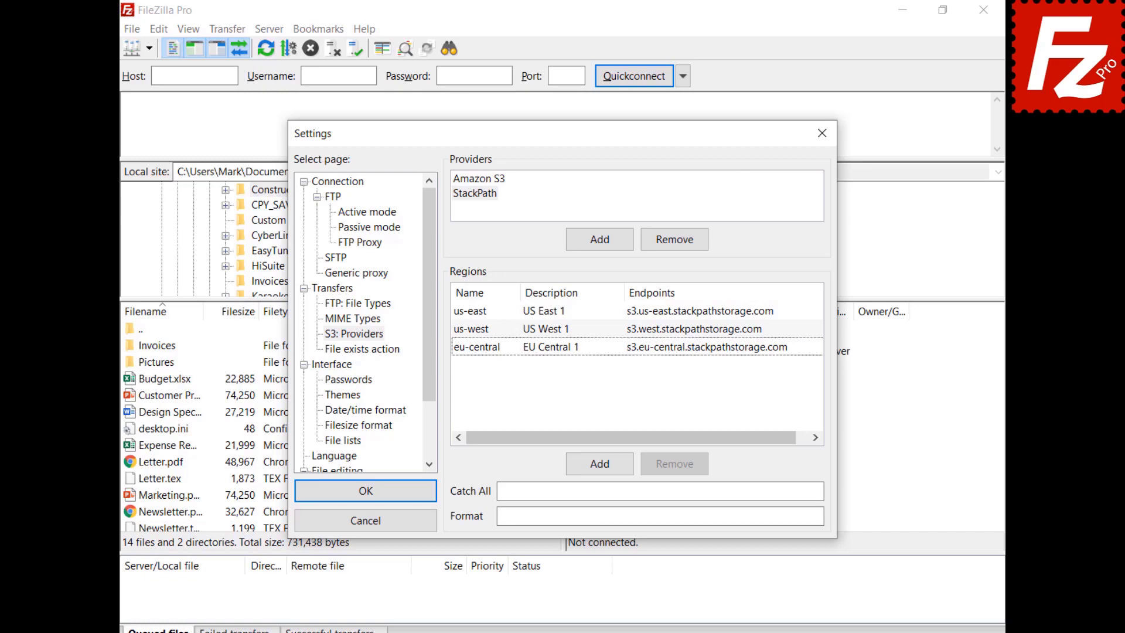
Step: Set StackPath's catch-all to .stackpathstorage.com and format to {bucket}.s3.{region}.stackpathstorage.com
left_click(660, 490)
type(".stackpathstorage.com")
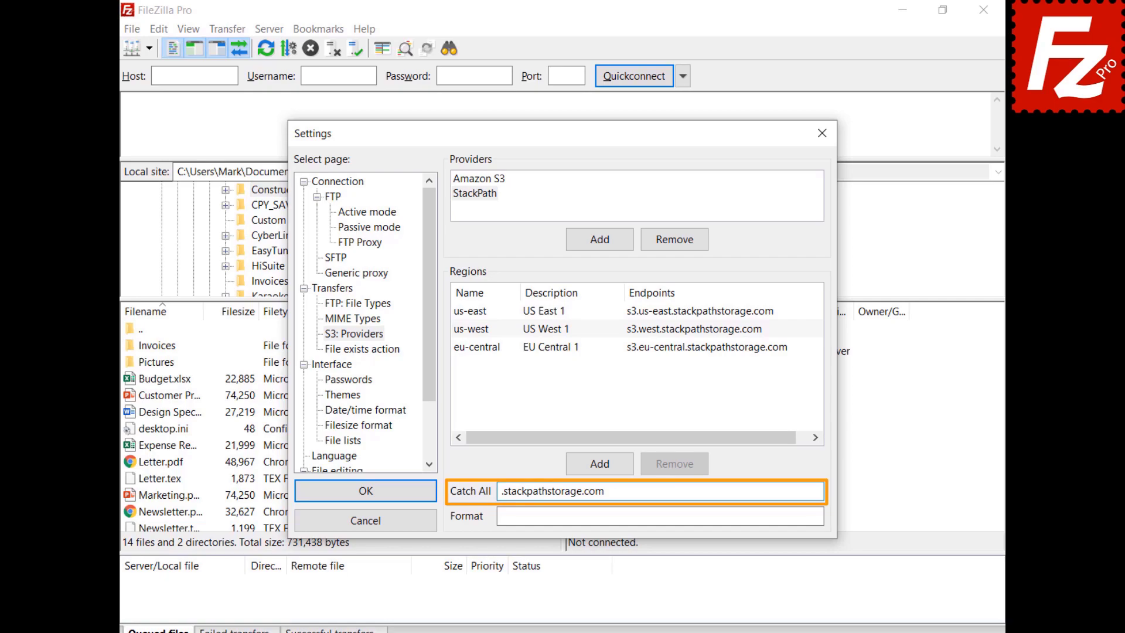
key("Tab")
type("{bucket}.s3.{region}.stackpathstorage.com")
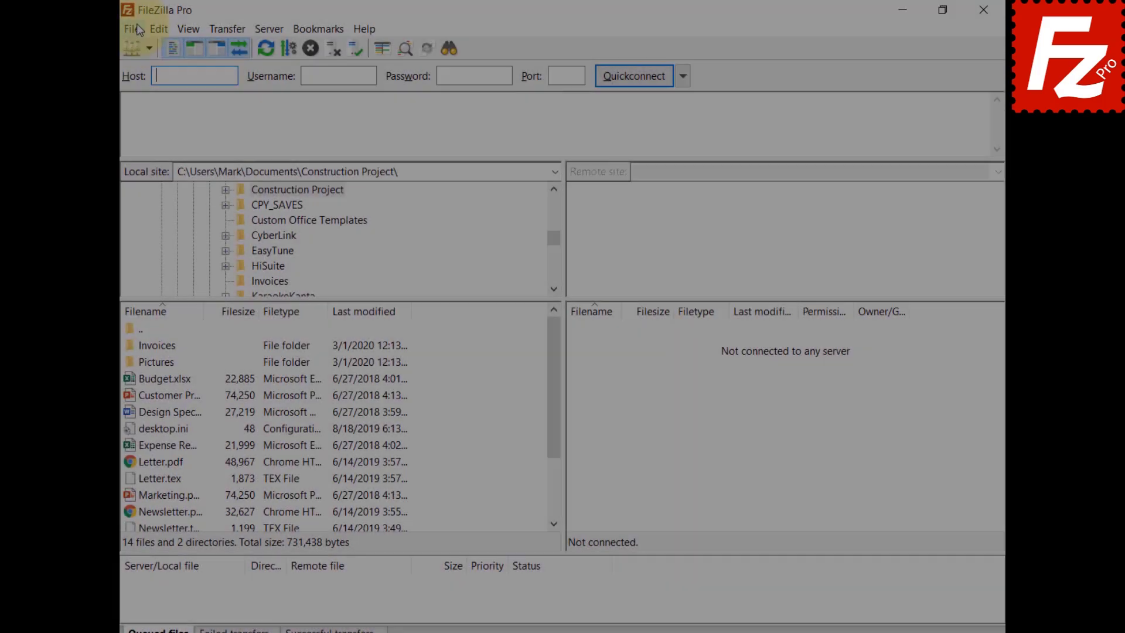
Step: Create a new site named StackPath that uses the S3 protocol
left_click(135, 25)
left_click(136, 51)
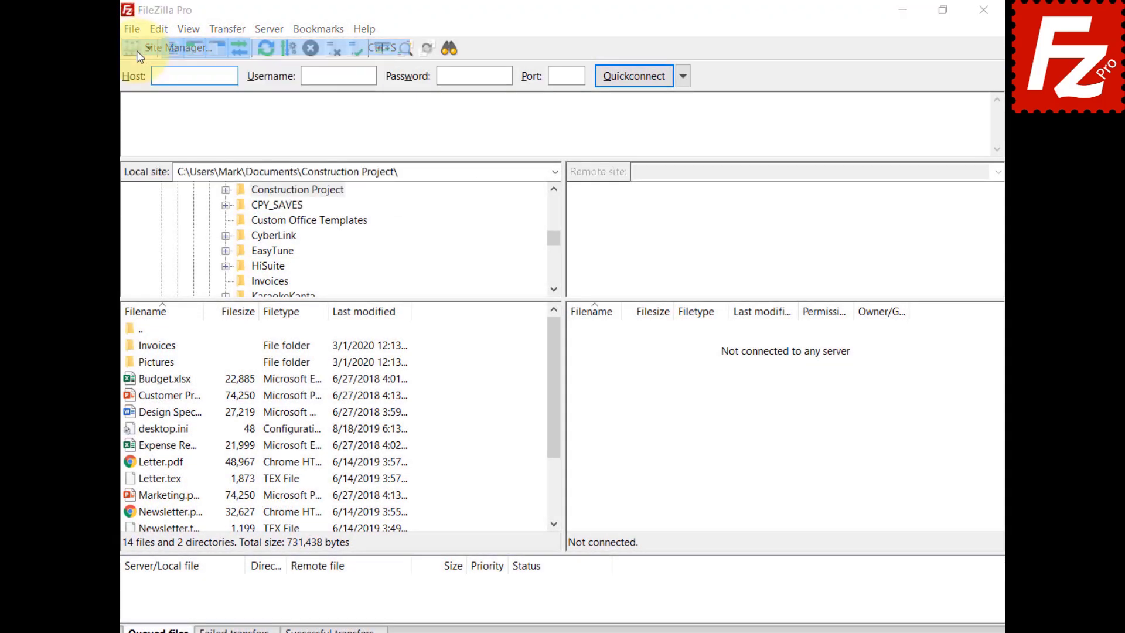
left_click(356, 430)
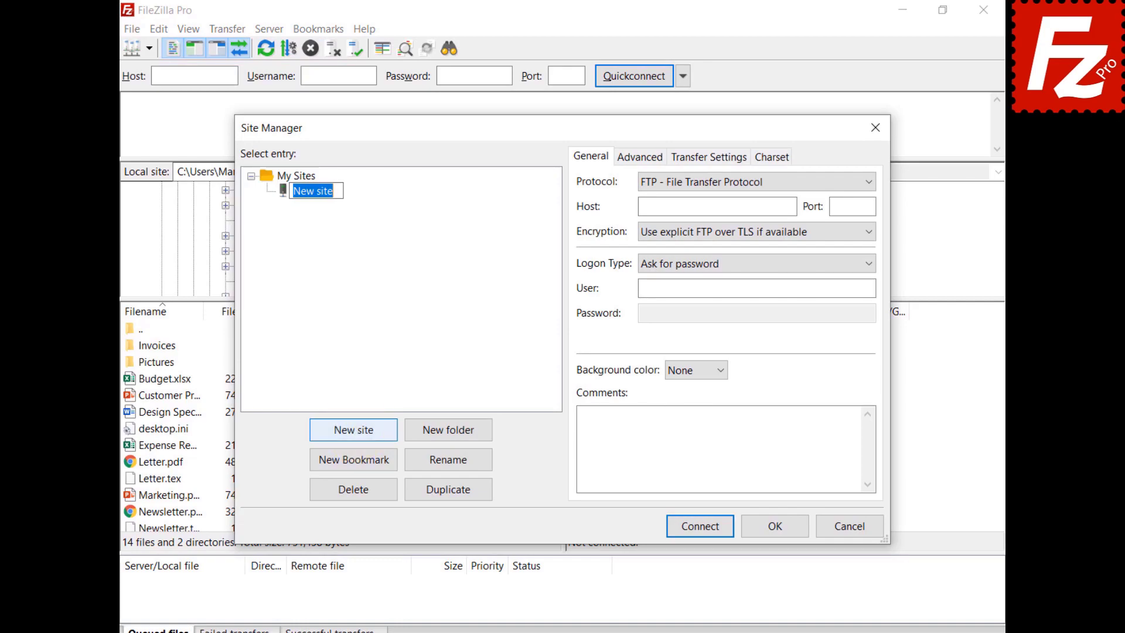
type("StackPath")
key("Return")
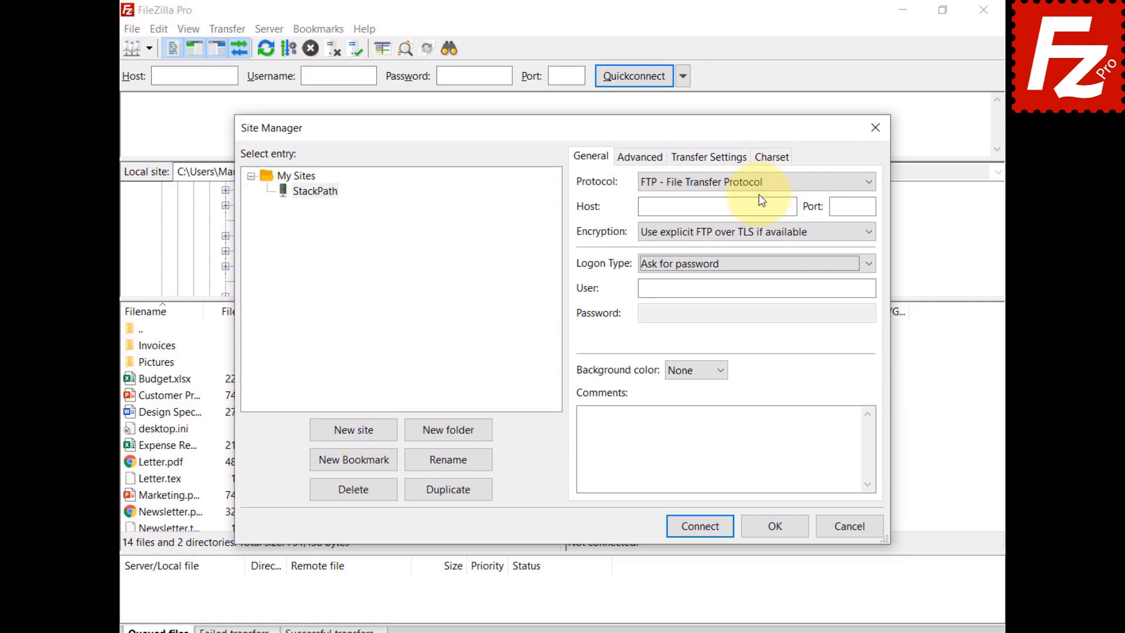
left_click(758, 181)
left_click(762, 229)
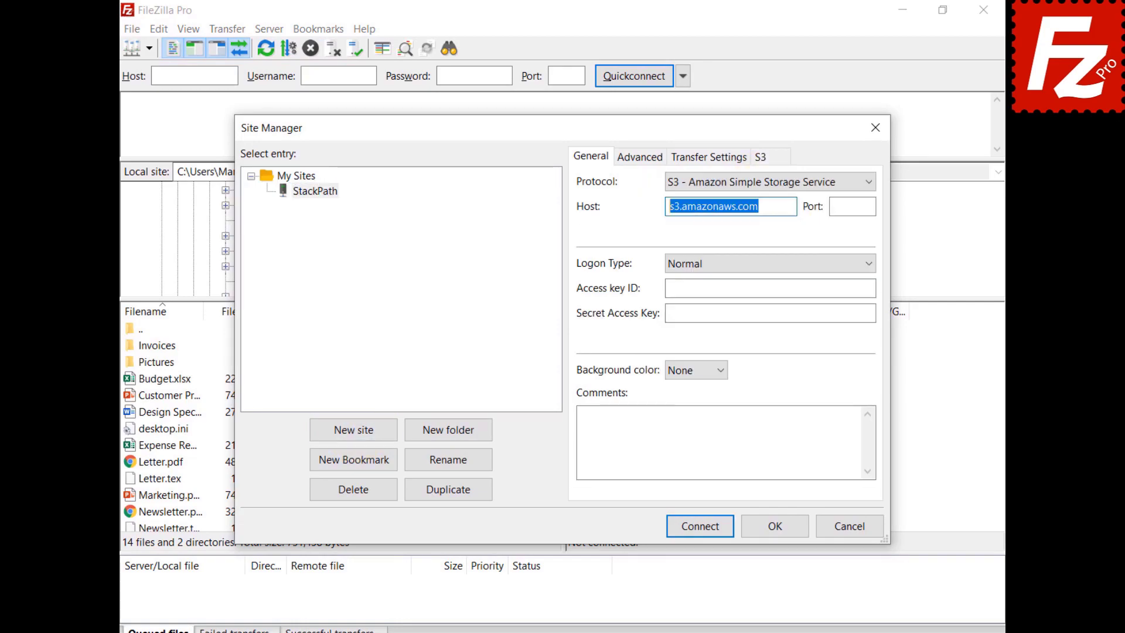
Step: Paste the StackPath endpoint as host, plus the access key ID and secret access key
key("ctrl+v")
left_click(770, 288)
key("ctrl+v")
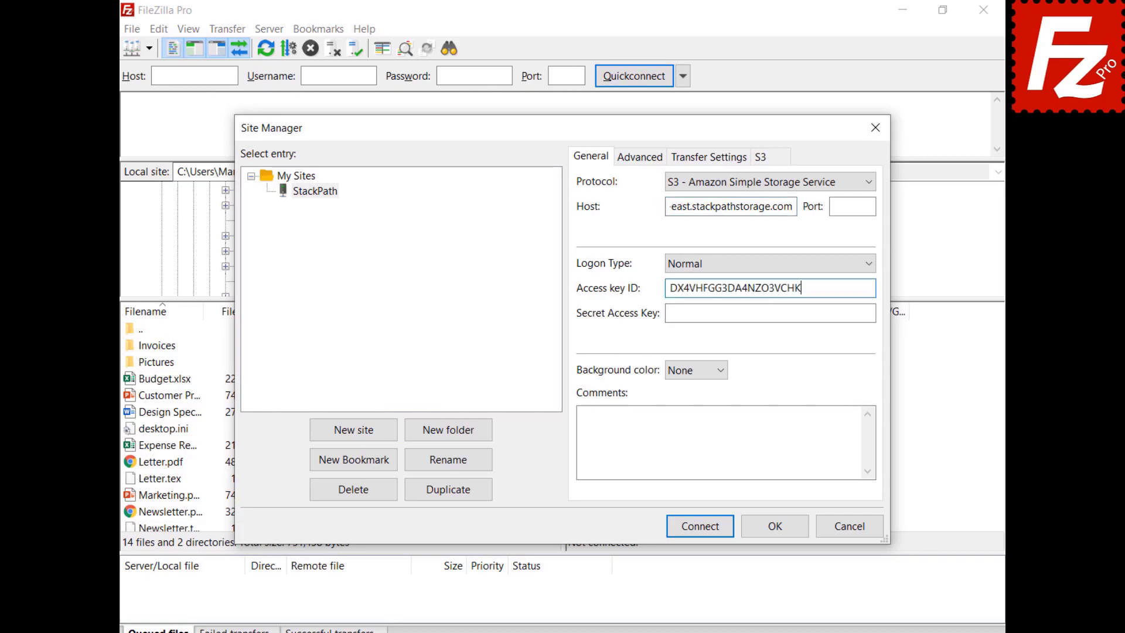
left_click(770, 313)
key("ctrl+v")
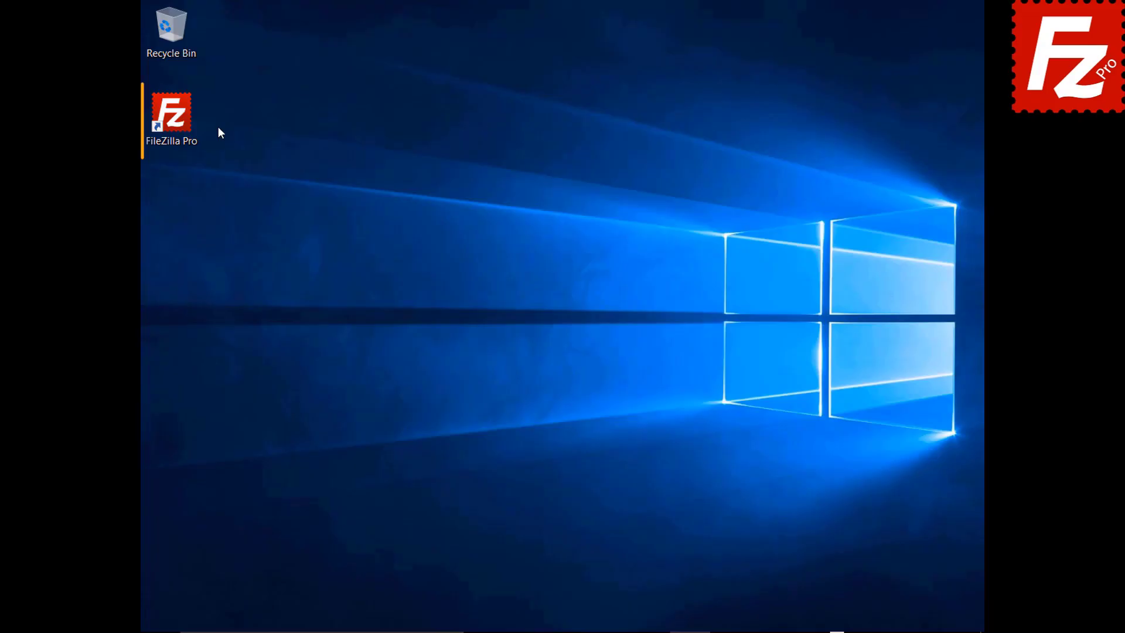
Step: Launch FileZilla Pro and open Settings at the S3: Providers page
double_click(178, 122)
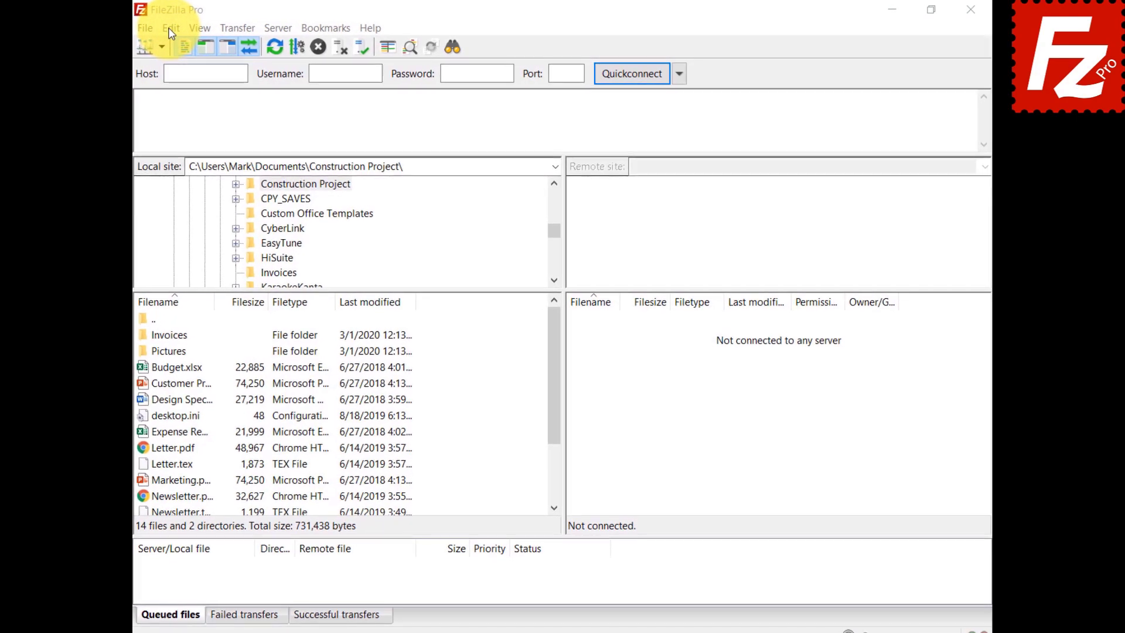
left_click(162, 27)
left_click(189, 84)
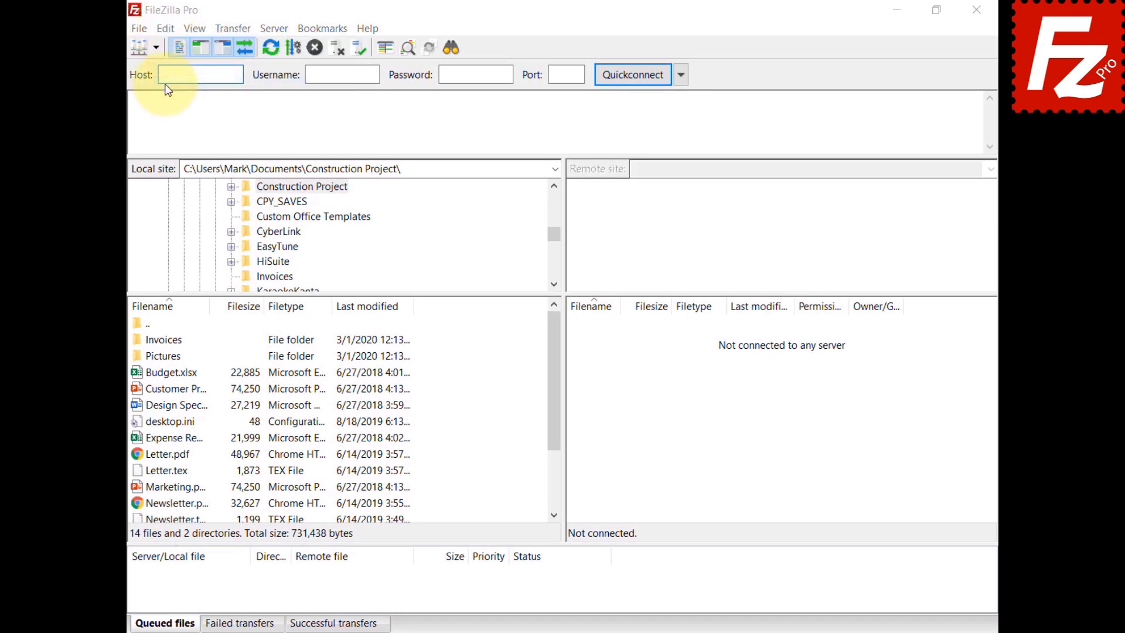
left_click(332, 330)
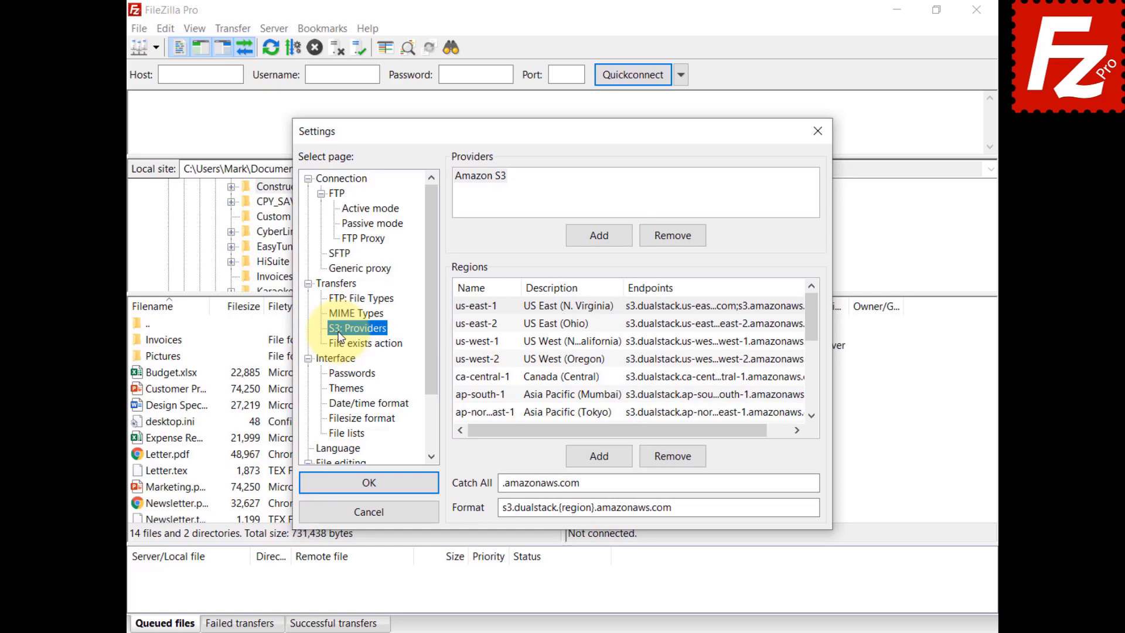
Step: Add the Wasabi provider with region us-east-1, described 'US East 1', at endpoint s3.wasabisys.com
left_click(600, 237)
type("Wasabi")
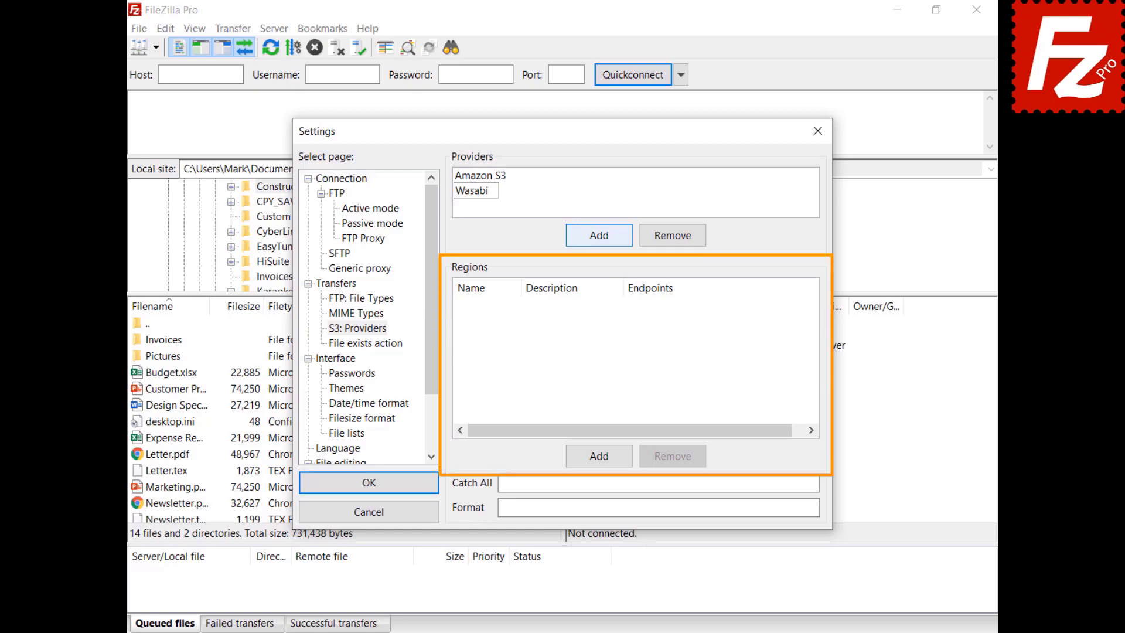
left_click(600, 459)
type("us-east-1")
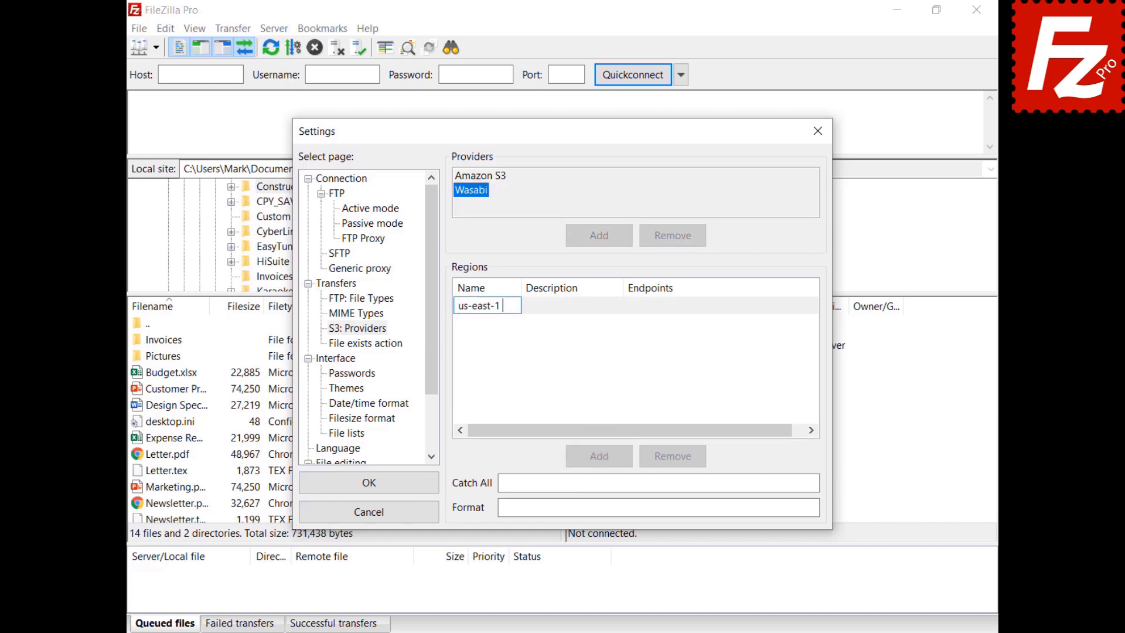
key("Return")
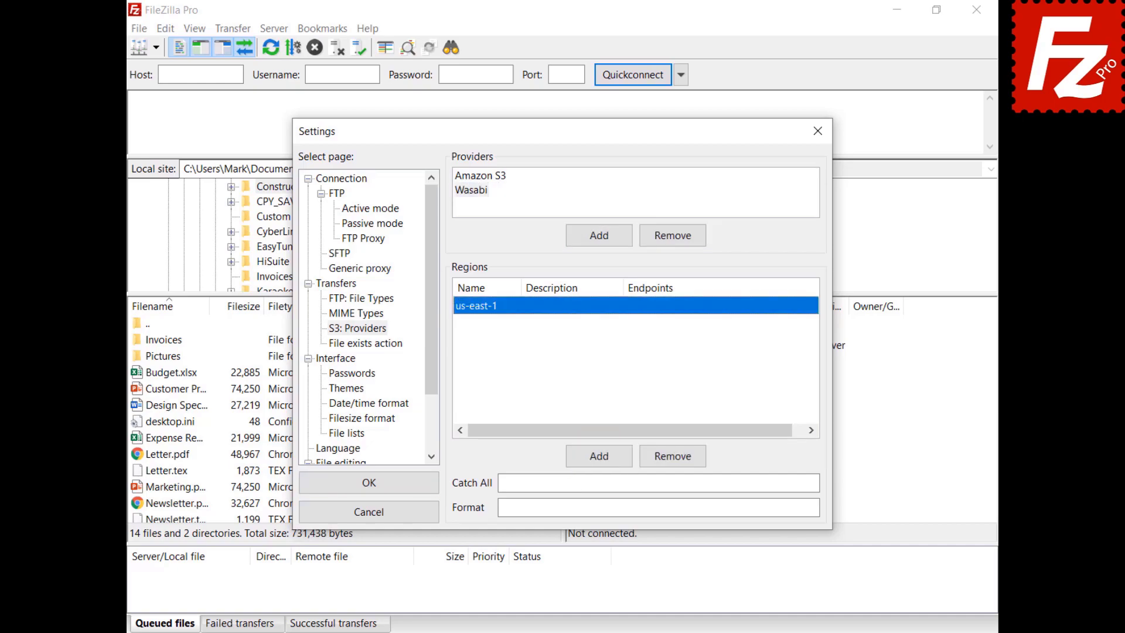
left_click(571, 306)
type("US East 1")
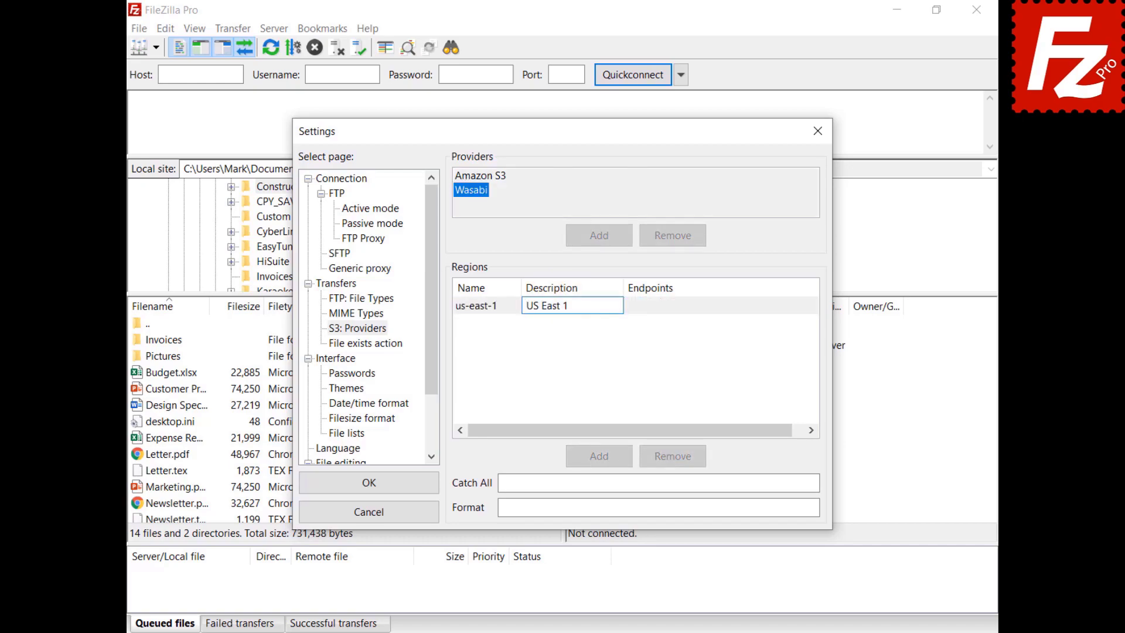
key("Return")
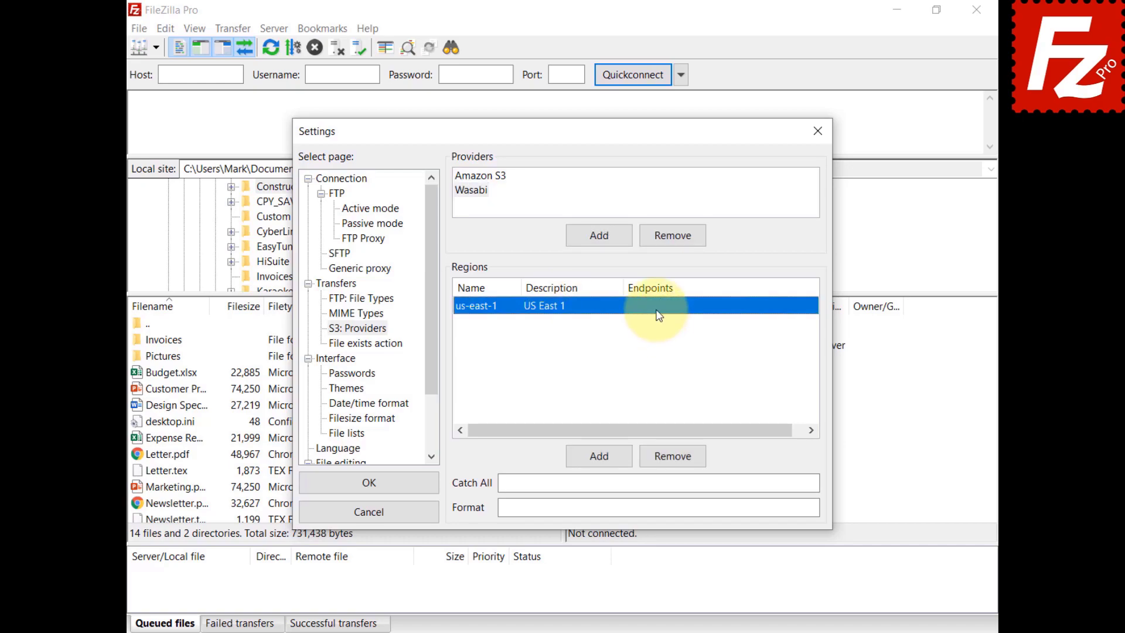
left_click(646, 309)
type("s3.wasabisys.com")
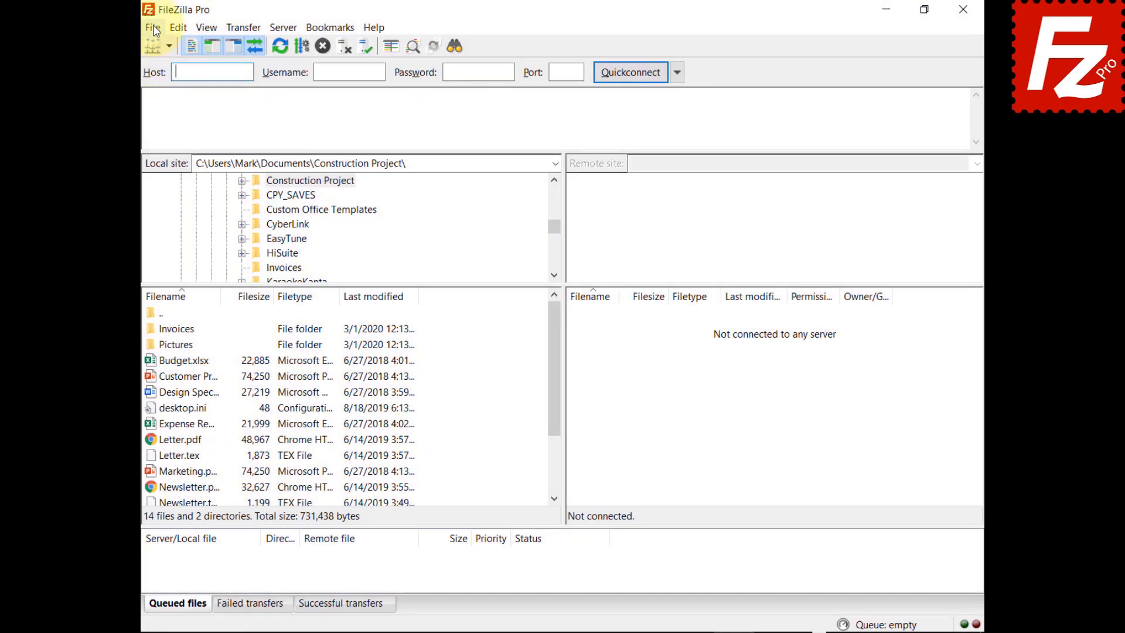
Step: Create a new S3 site named Wasabi with host s3.wasabisys.com
left_click(152, 28)
left_click(162, 45)
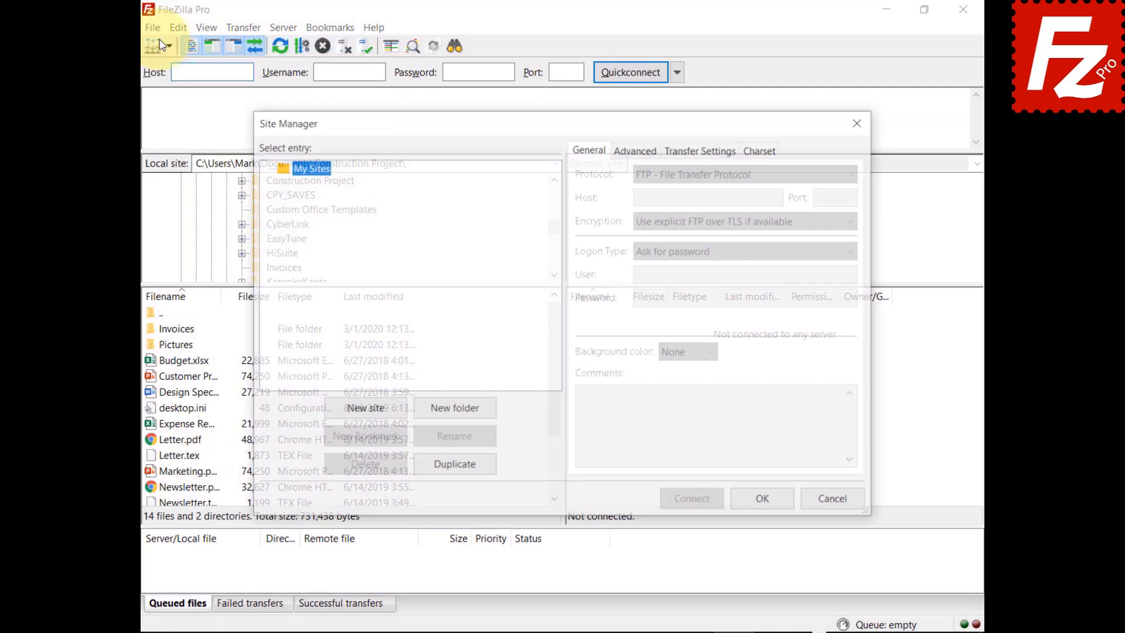
left_click(366, 414)
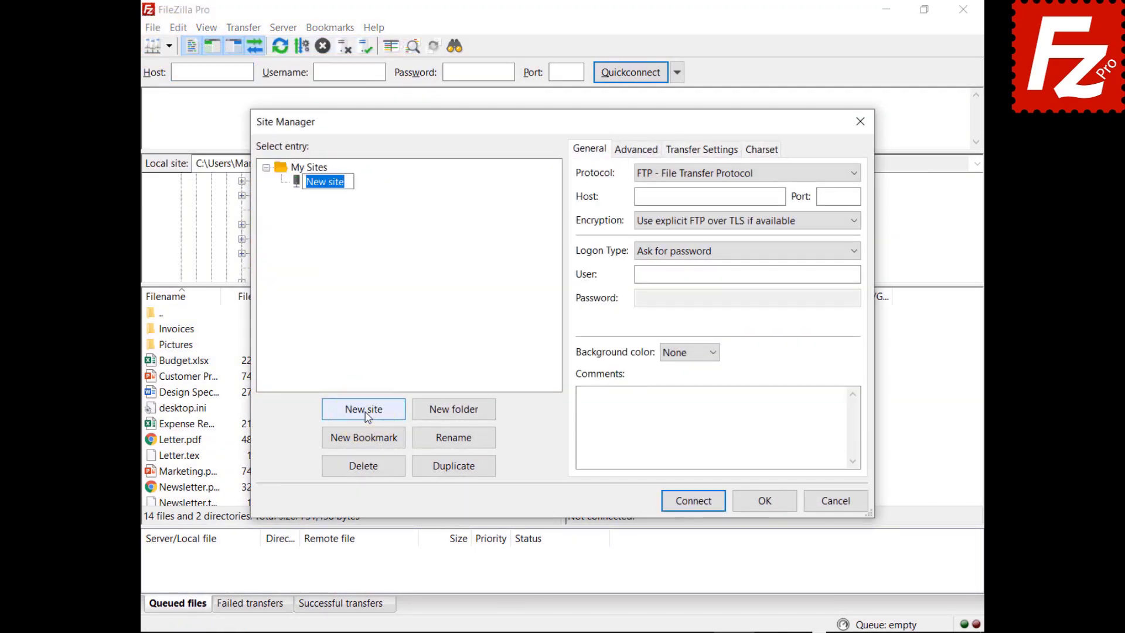
type("Wasabi")
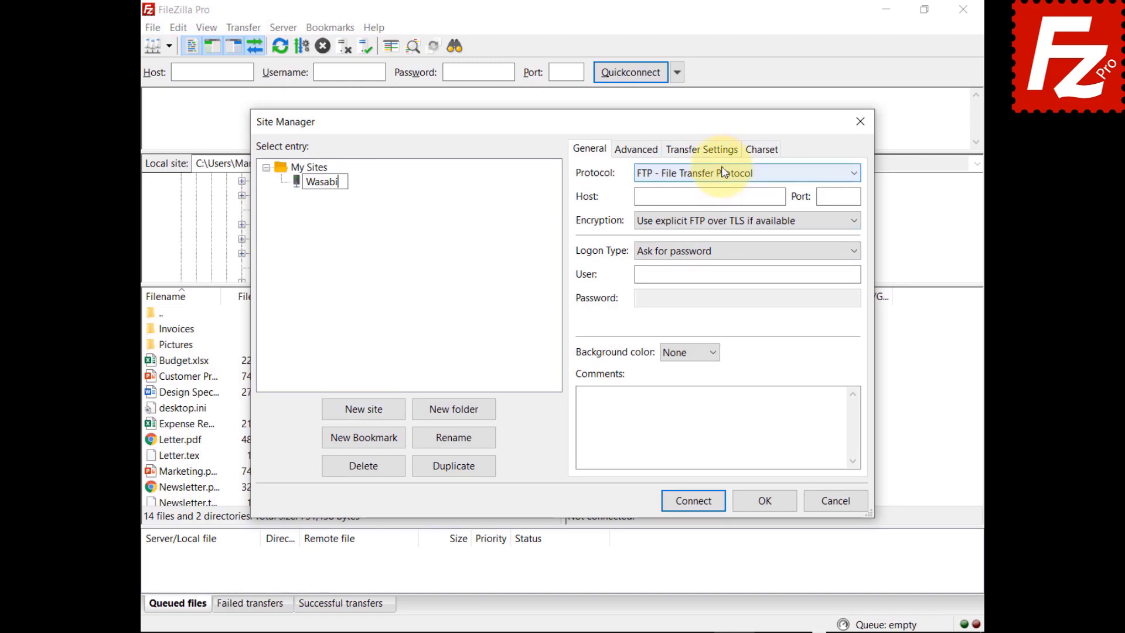
left_click(723, 171)
left_click(715, 215)
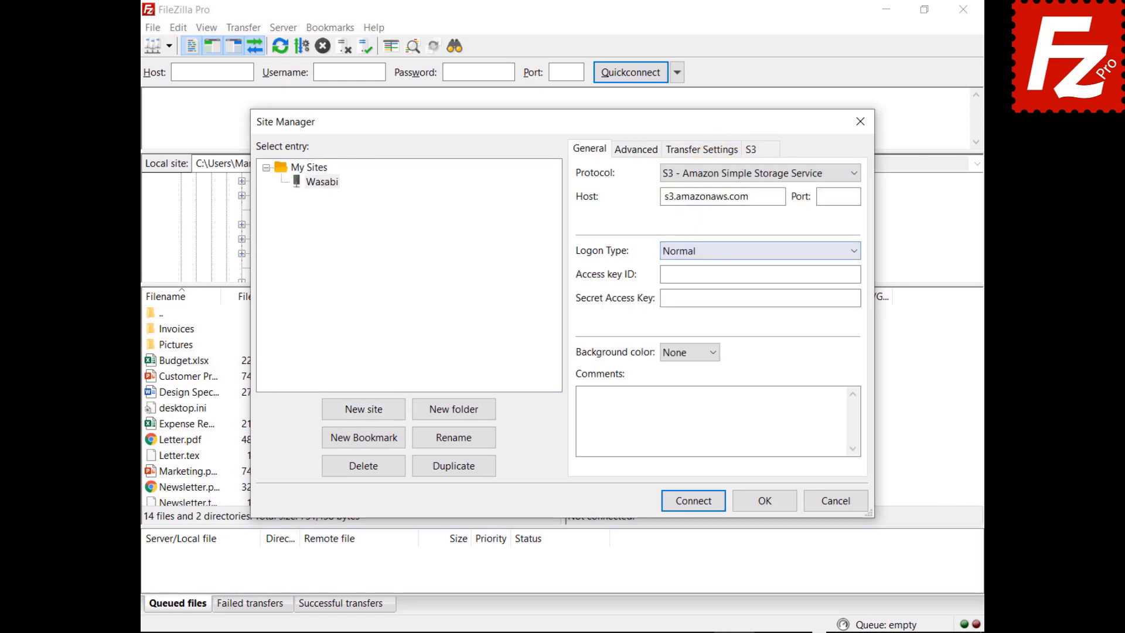
double_click(703, 196)
type("s3.wasabisys.com")
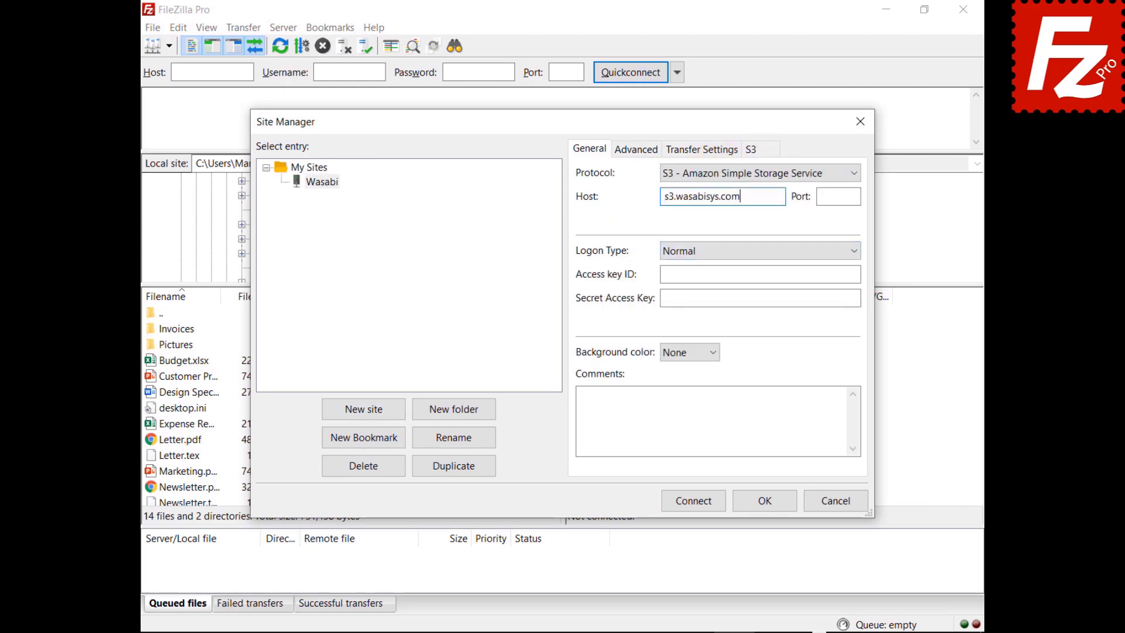
Step: Paste the Wasabi site's access key ID and secret access key
left_click(760, 273)
key("ctrl+v")
left_click(859, 297)
key("ctrl+v")
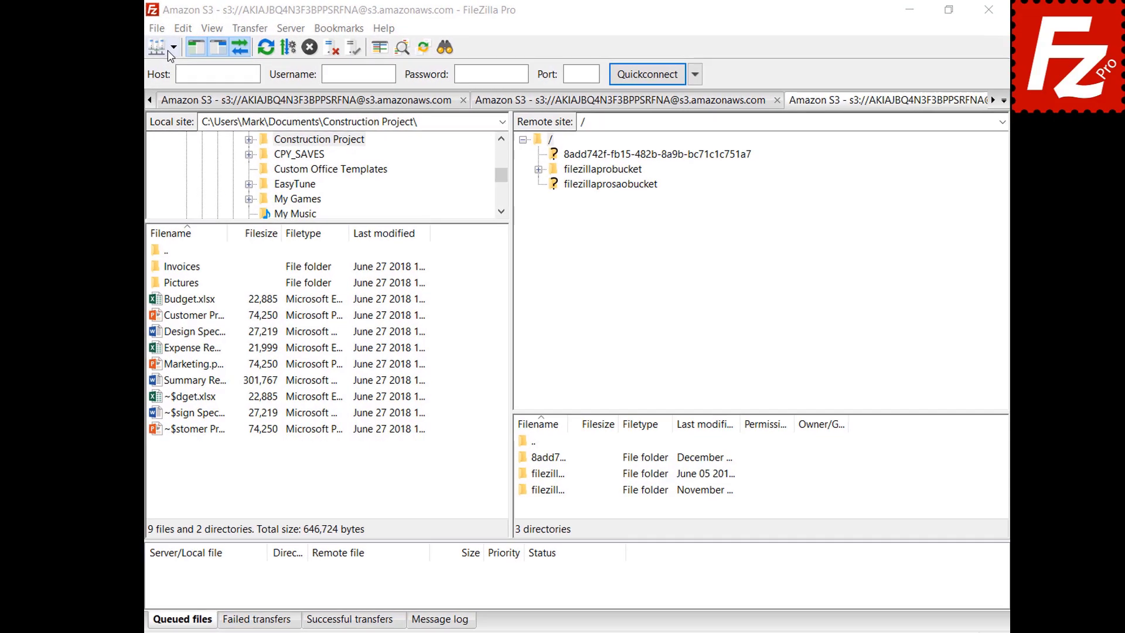
Step: Connect to the saved Amazon S3 site and open filezillaprobucket's lifecycle policies
left_click(189, 54)
left_click(186, 80)
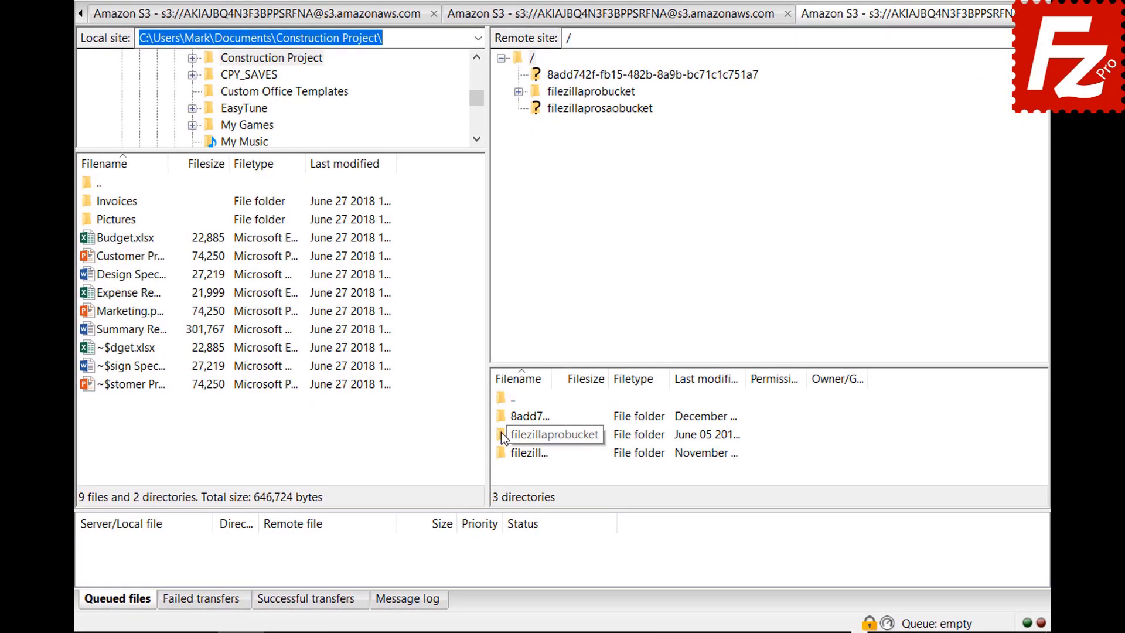
right_click(501, 432)
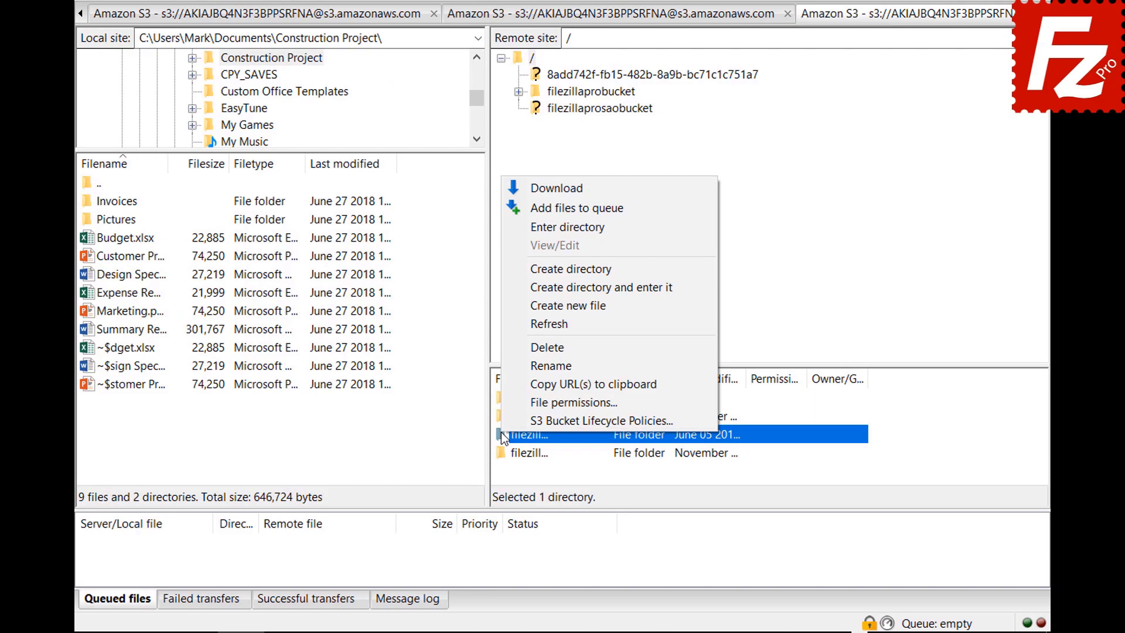
left_click(504, 417)
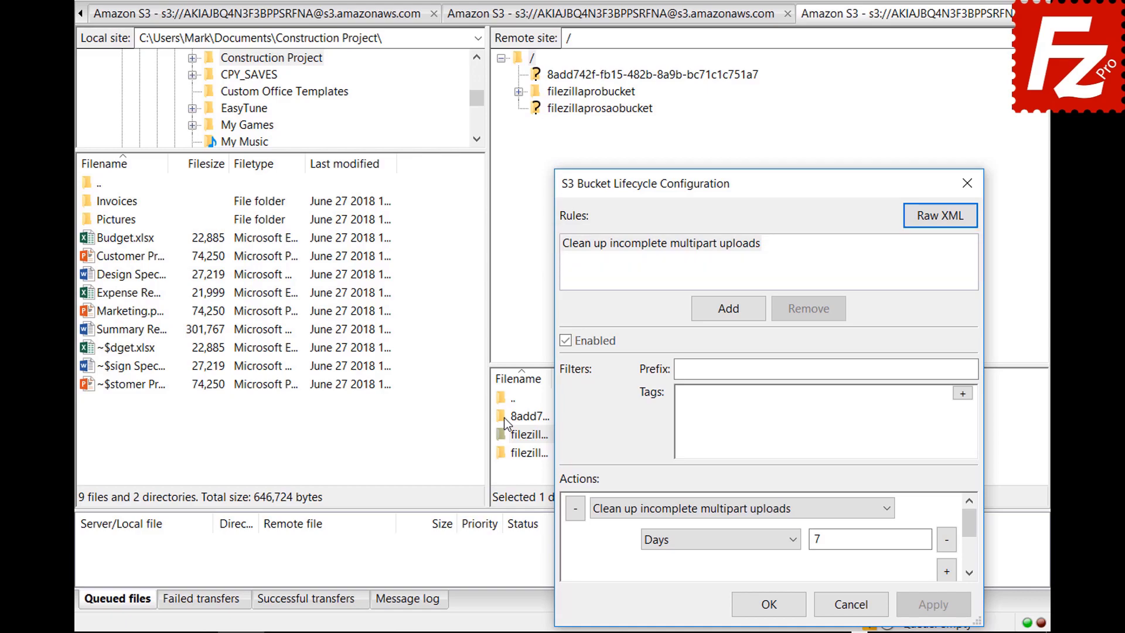
Step: Add an enabled rule 'Archive old site images' with prefix filter images/
left_click(729, 309)
type("Archive old ")
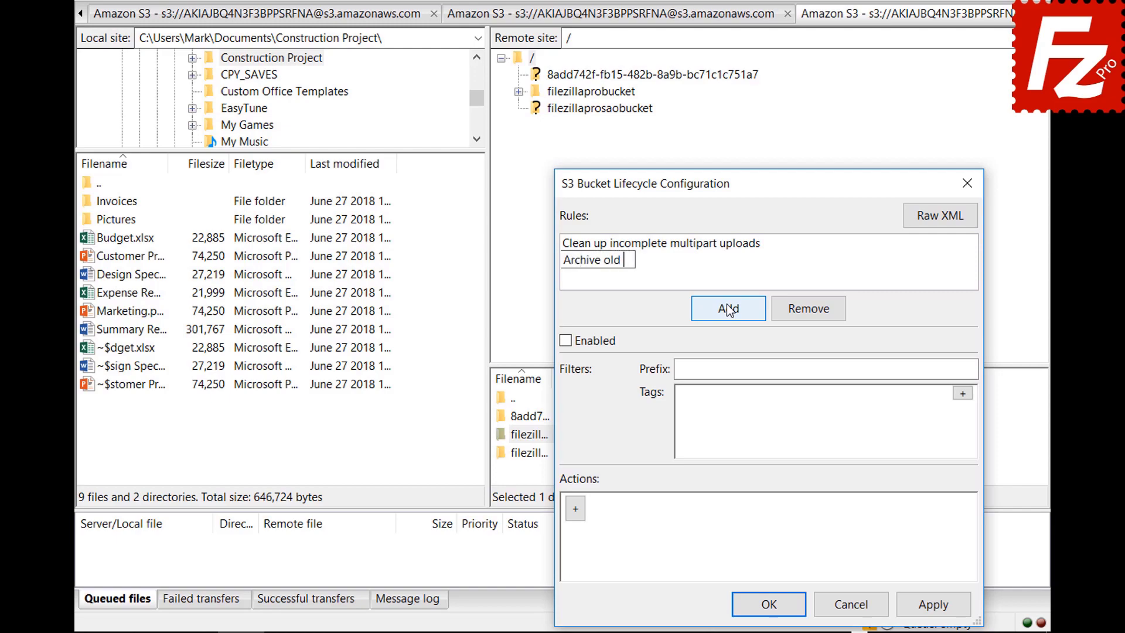
type("site images")
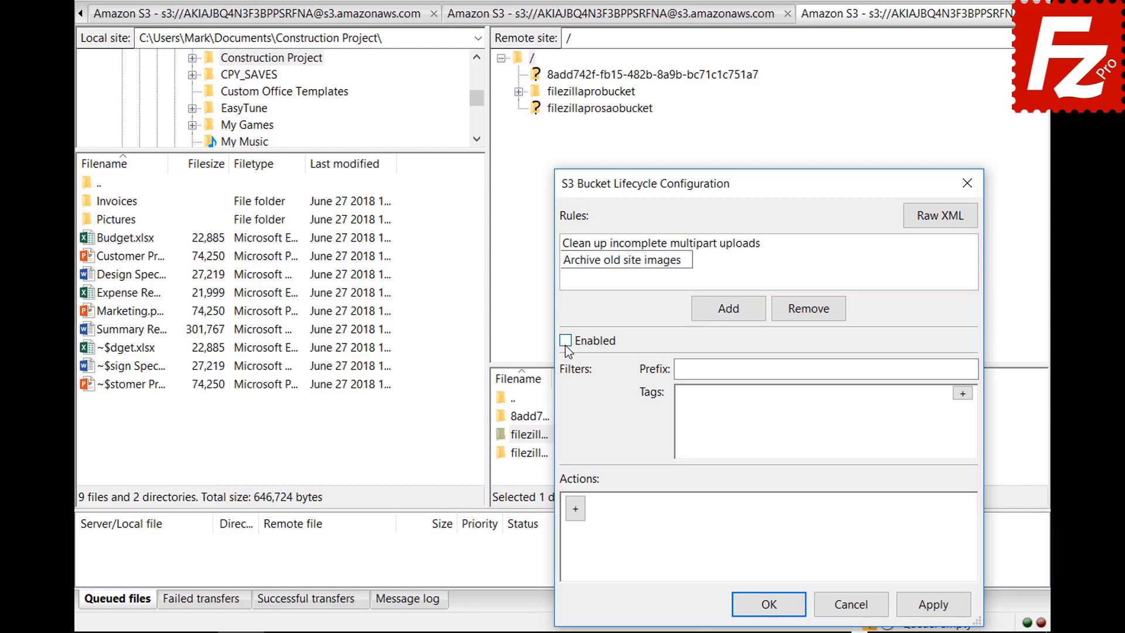
left_click(566, 341)
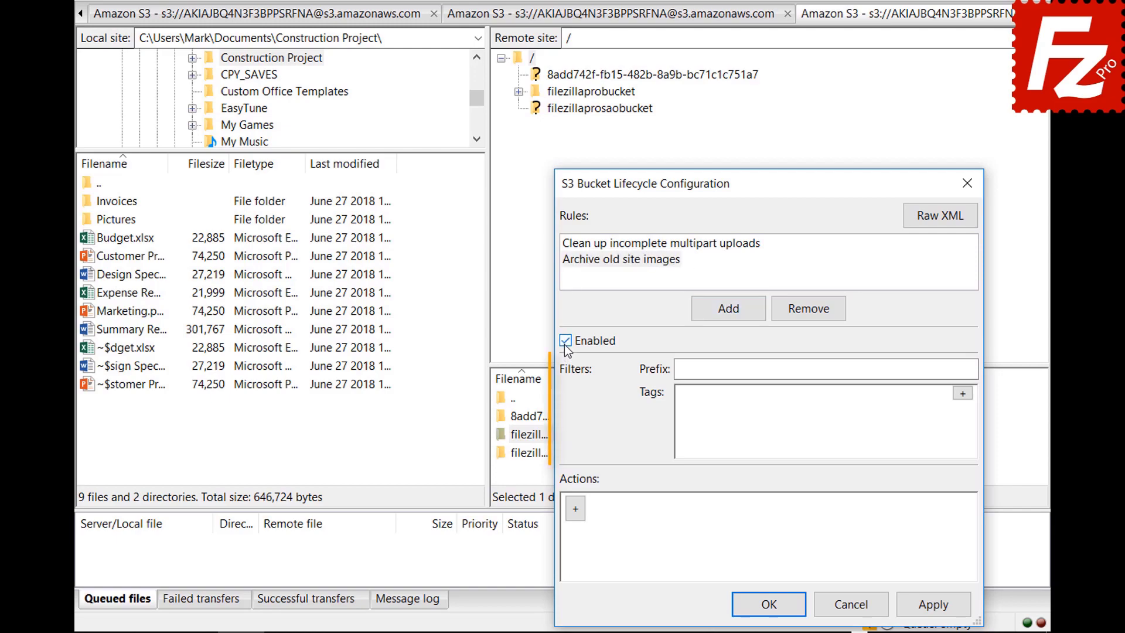
left_click(861, 369)
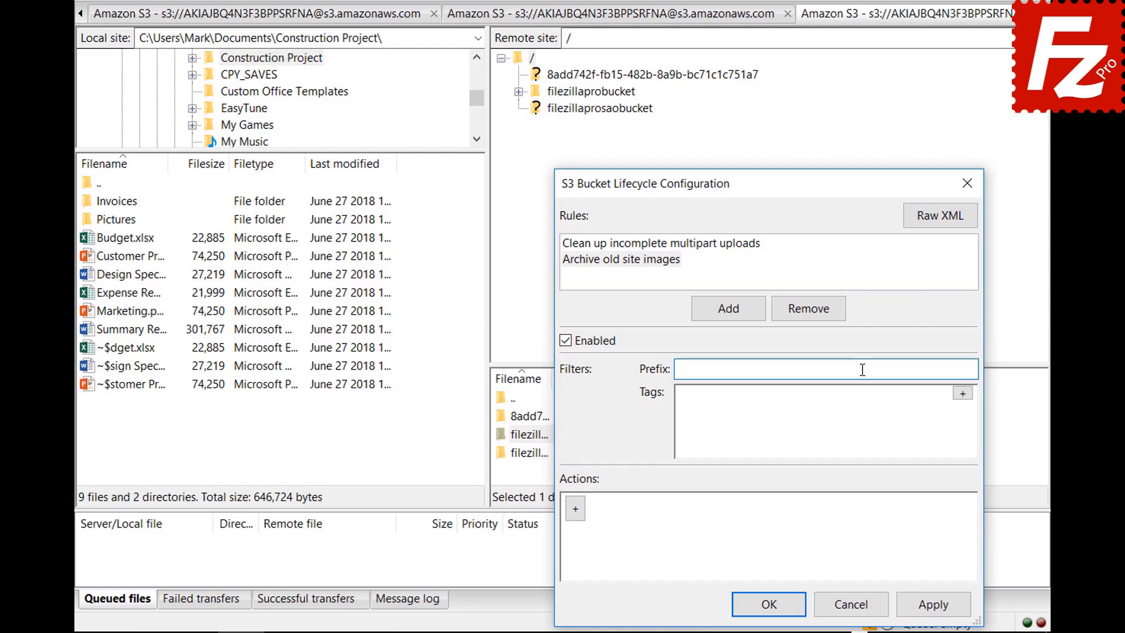
type("images/")
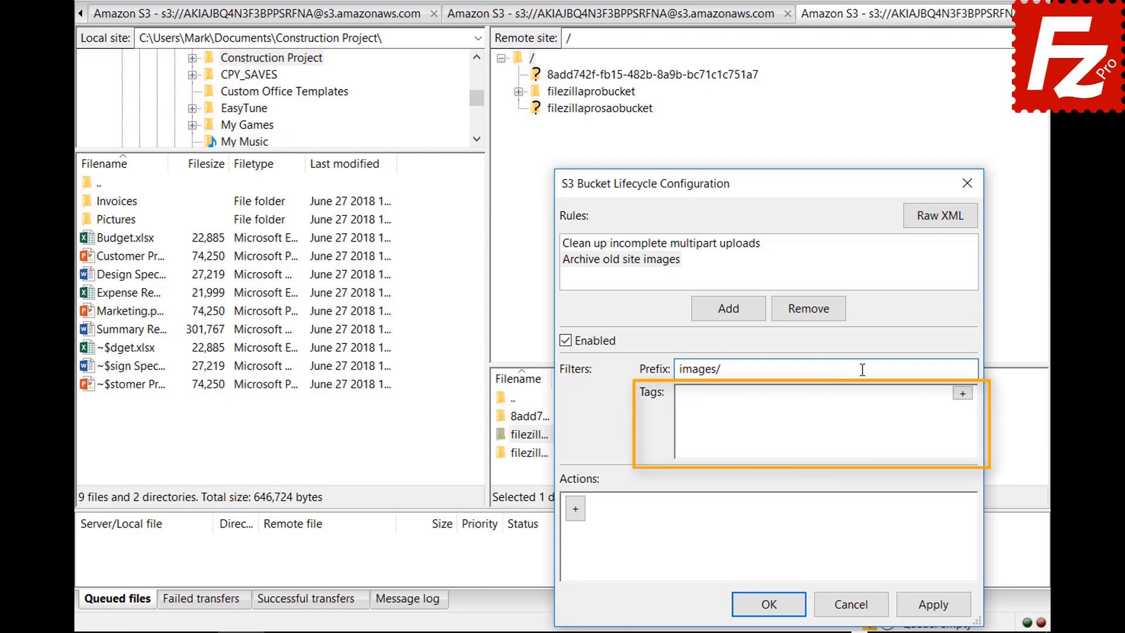
Step: Add a tag filter with key location and value site
left_click(963, 394)
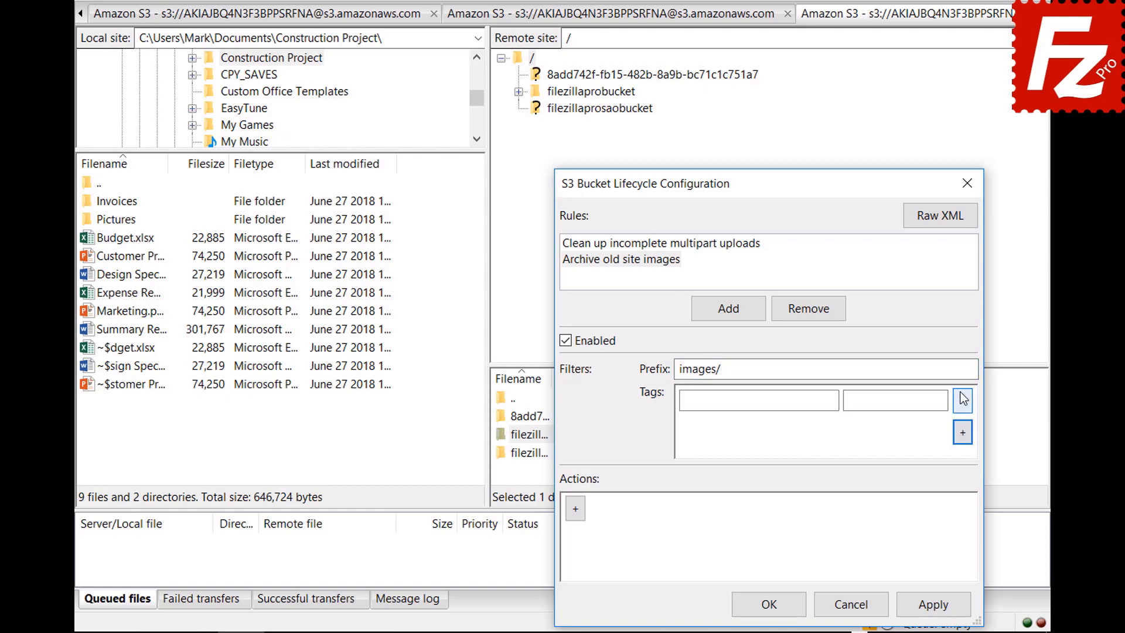
left_click(833, 400)
type("location")
left_click(941, 400)
type("site")
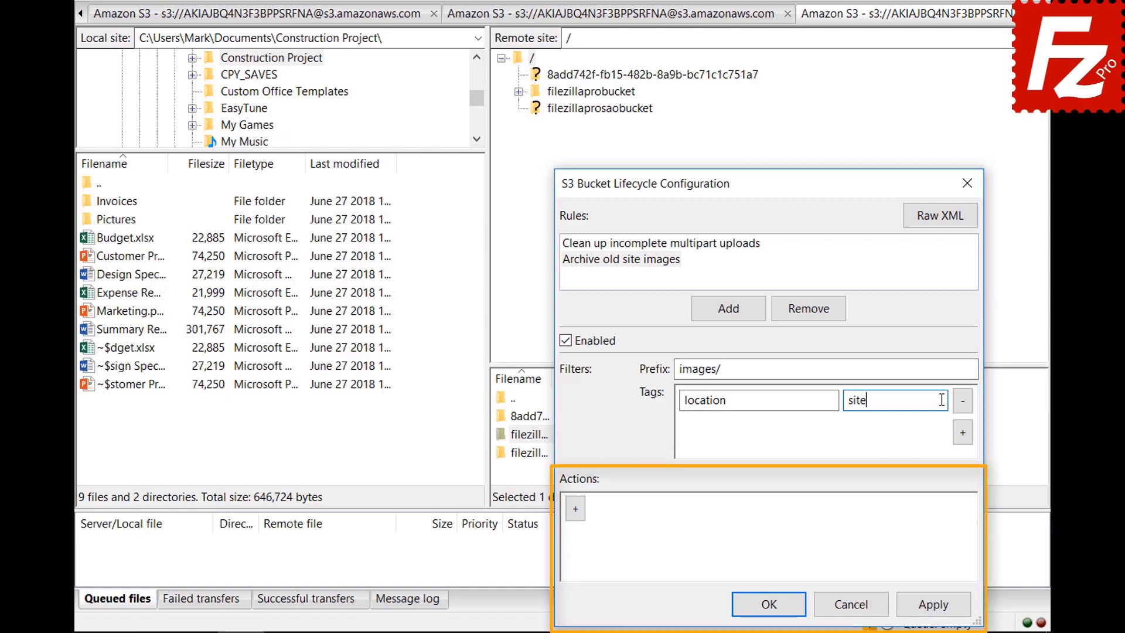
Step: Add a current-version transition action with a 30-day condition
left_click(576, 514)
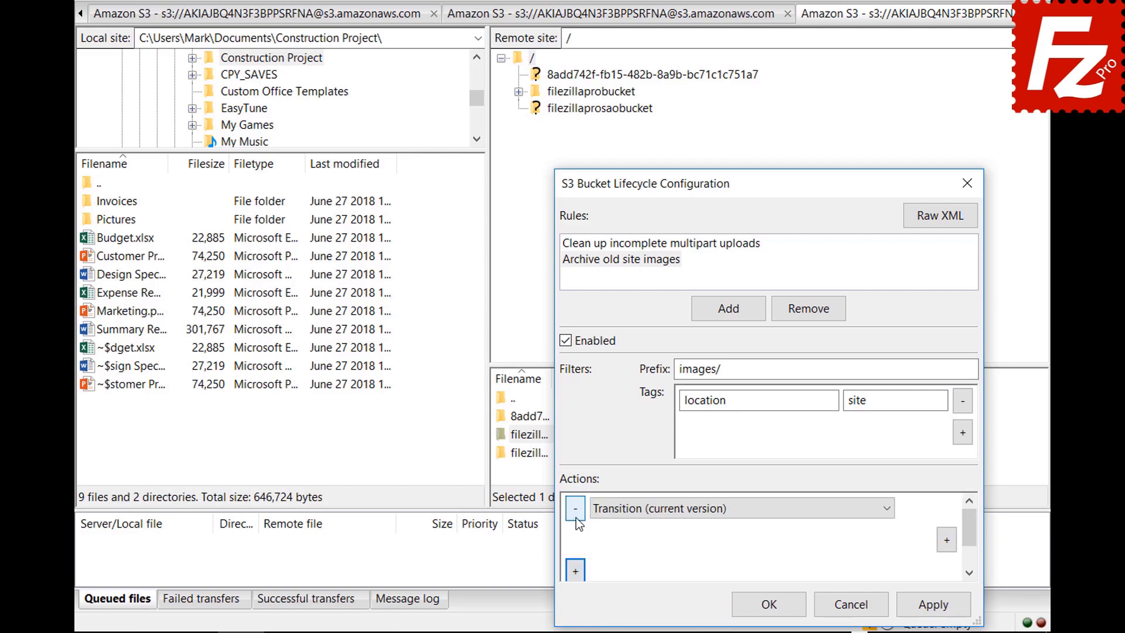
left_click(887, 510)
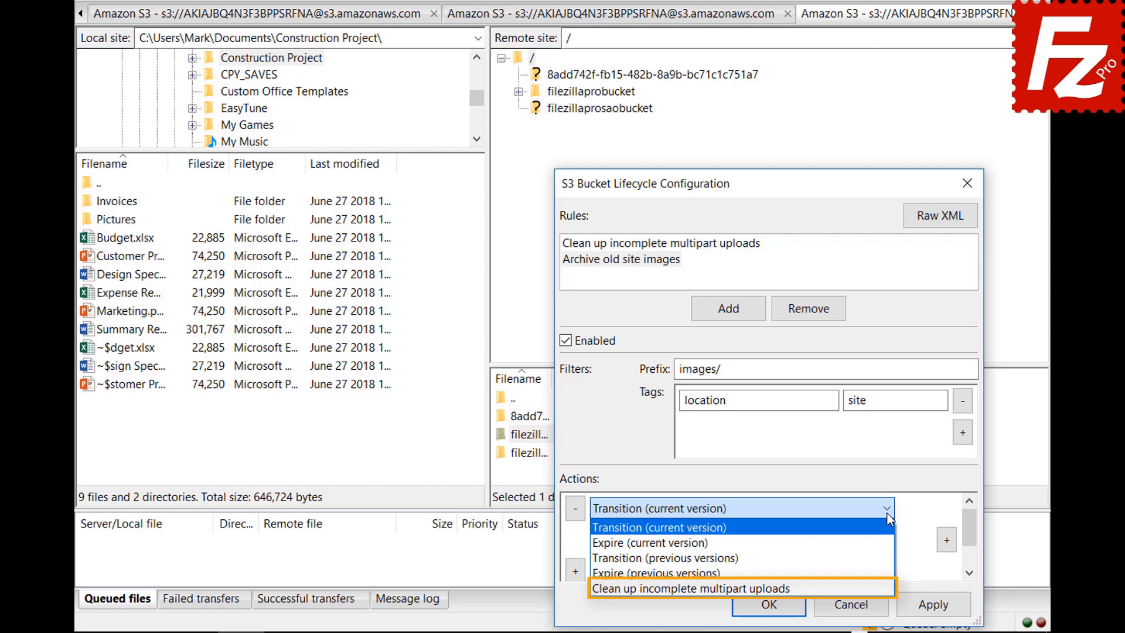
left_click(887, 508)
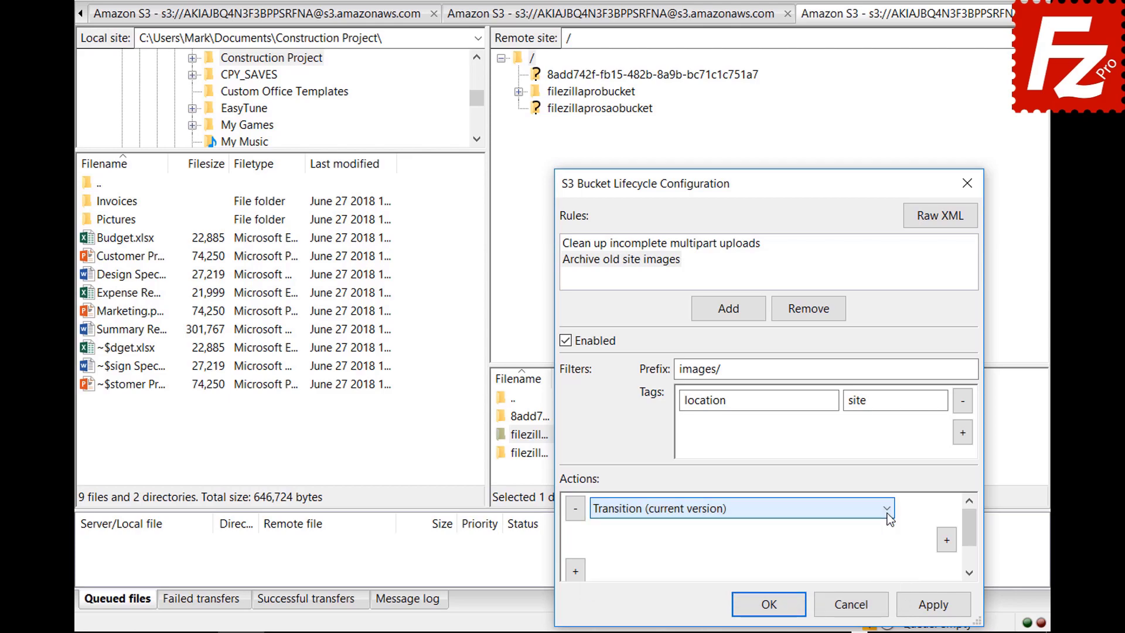
left_click(947, 540)
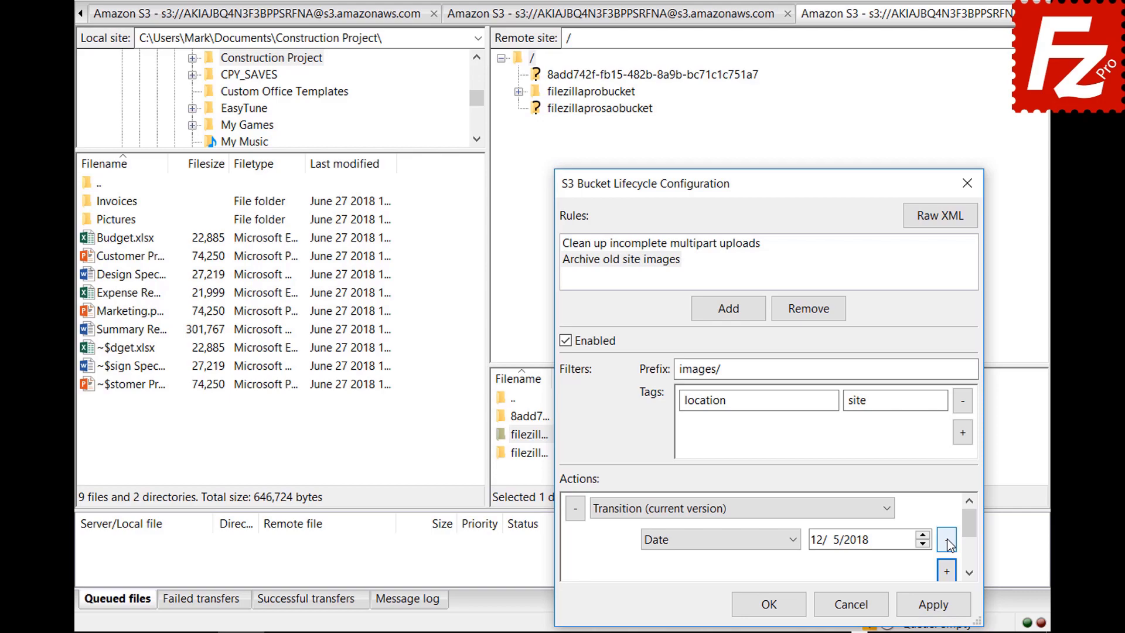
left_click(794, 540)
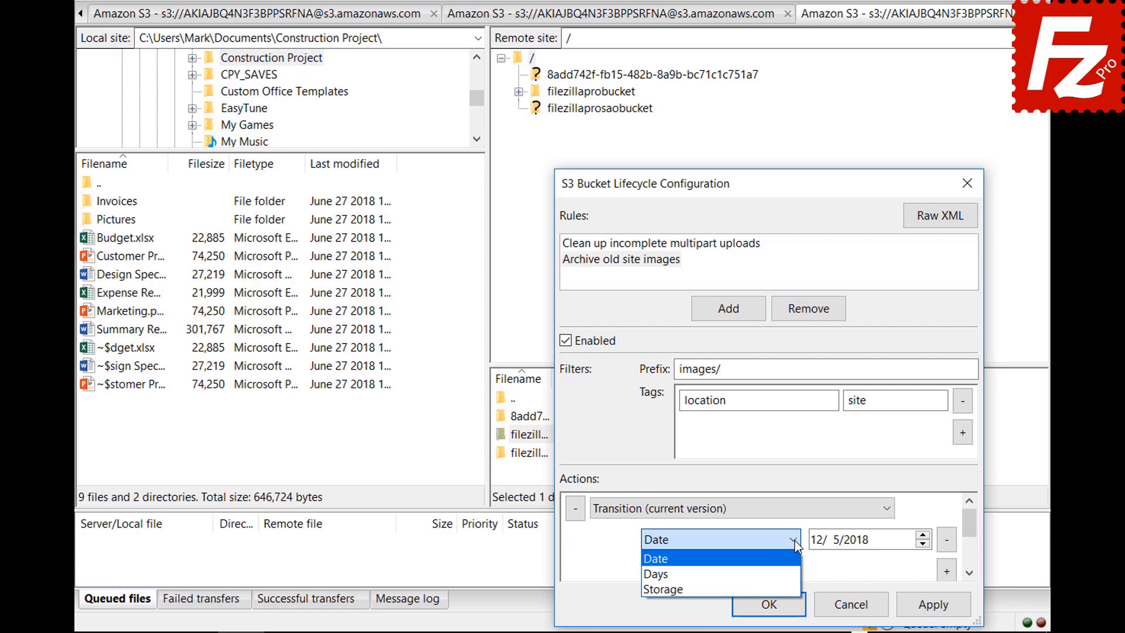
left_click(796, 575)
scroll(972, 530, "down", 1)
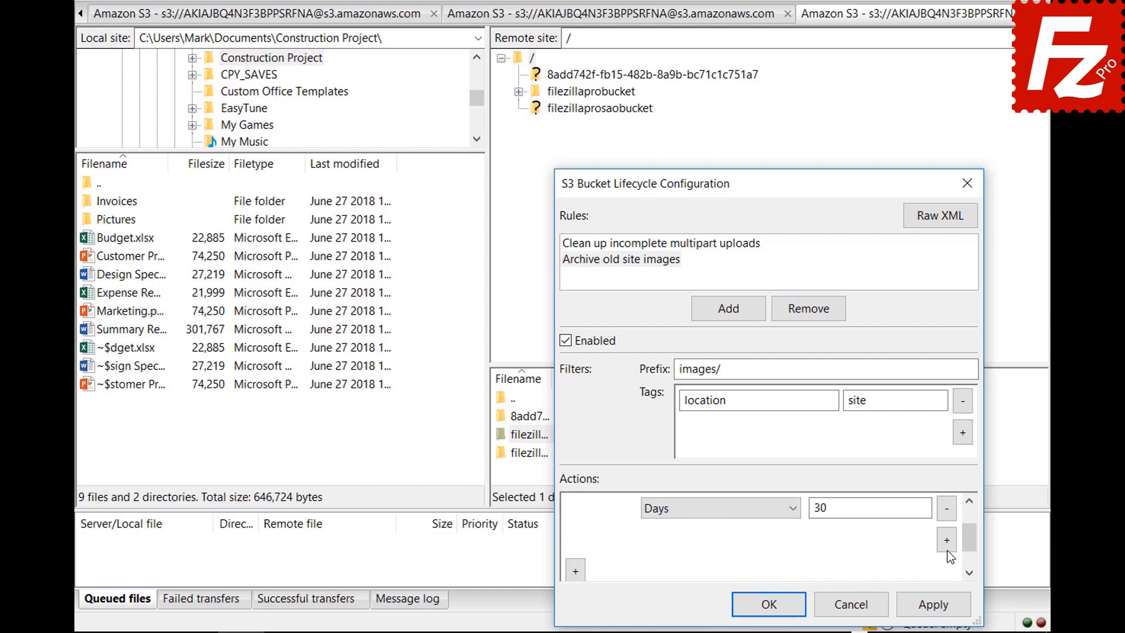
Step: Set the transition's storage class to Glacier and save the lifecycle rules
left_click(946, 540)
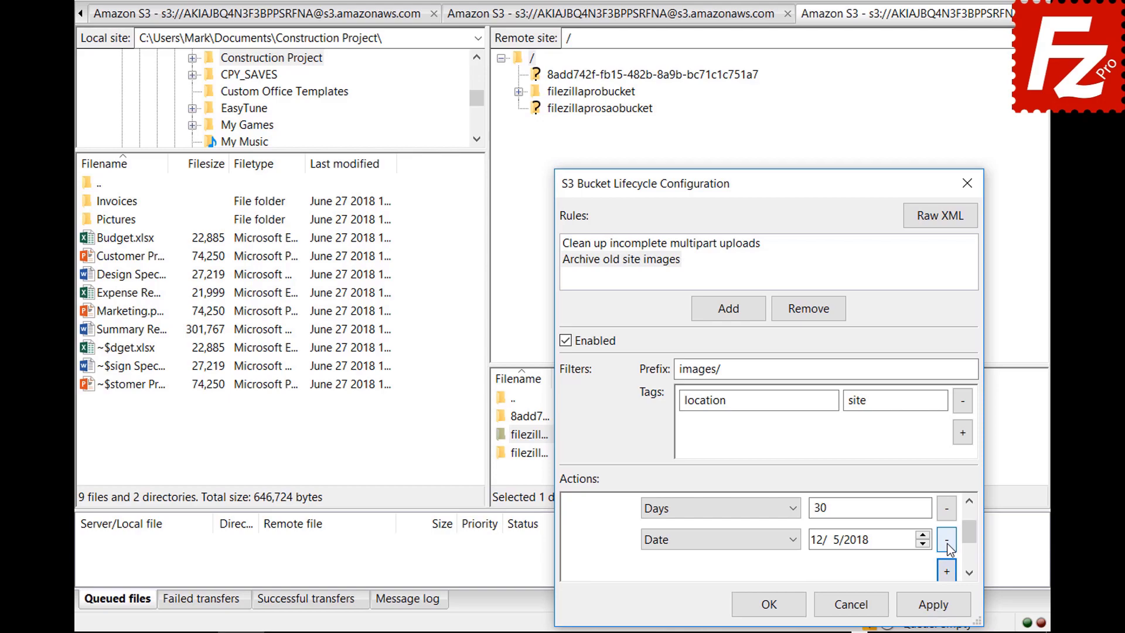
left_click(718, 539)
left_click(717, 587)
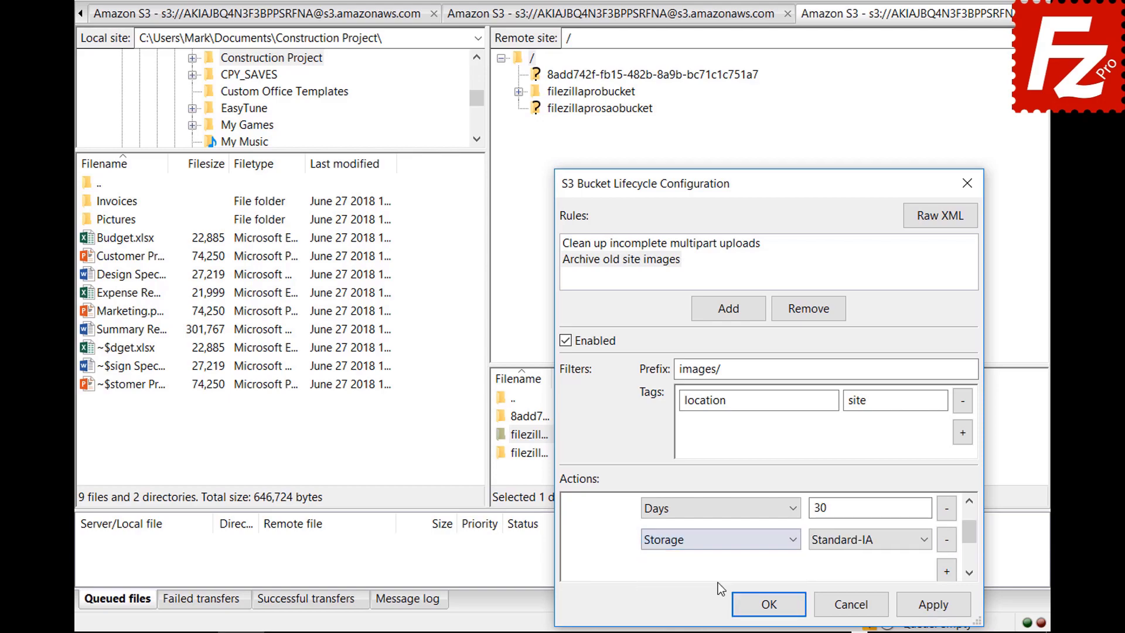
left_click(845, 541)
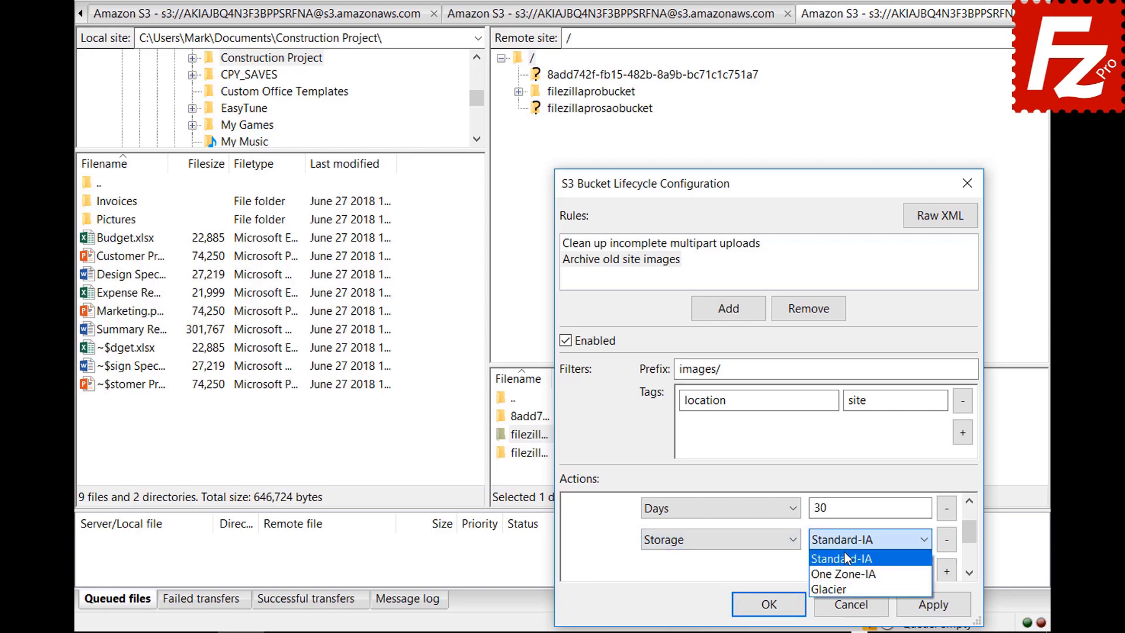
left_click(845, 589)
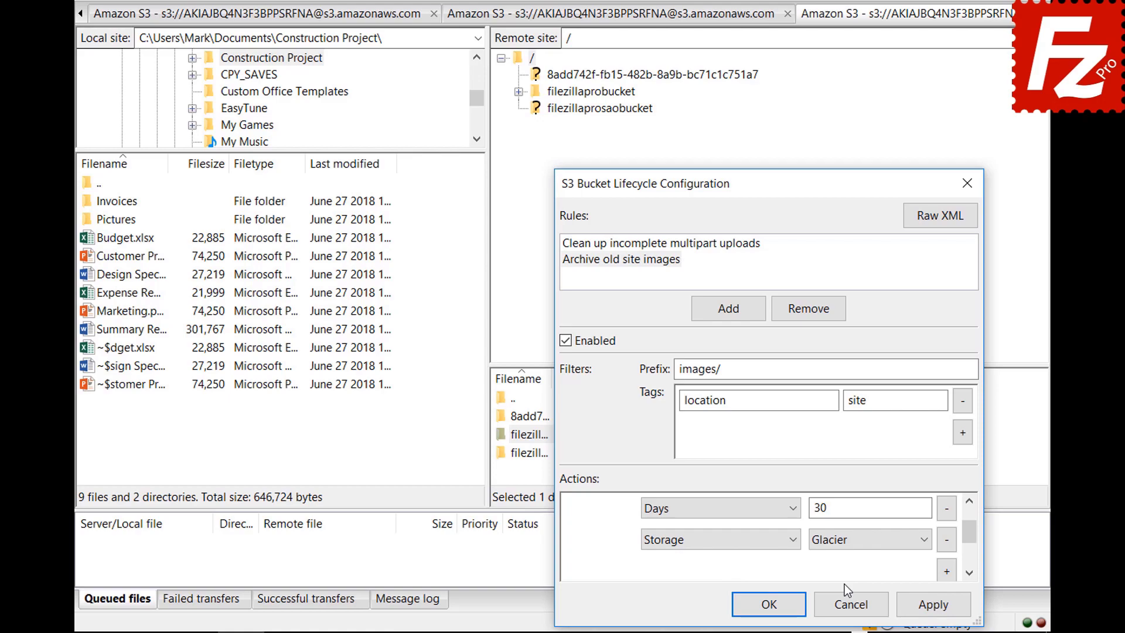
left_click(753, 607)
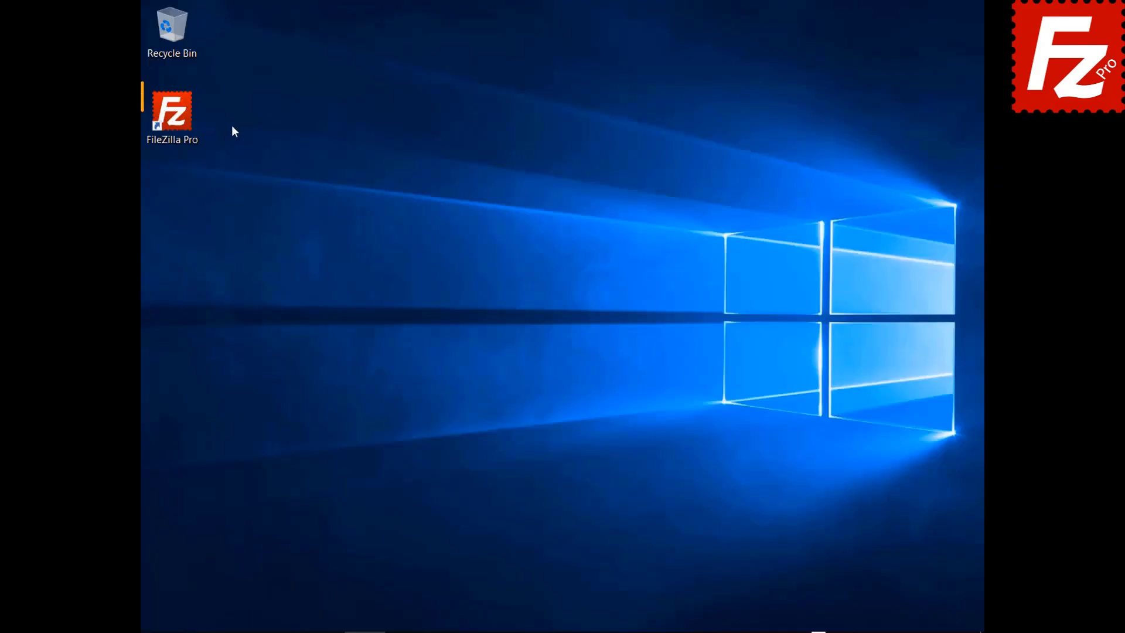
Step: Launch FileZilla Pro and add a new Site Manager entry named 'Azure File Connection'
double_click(182, 125)
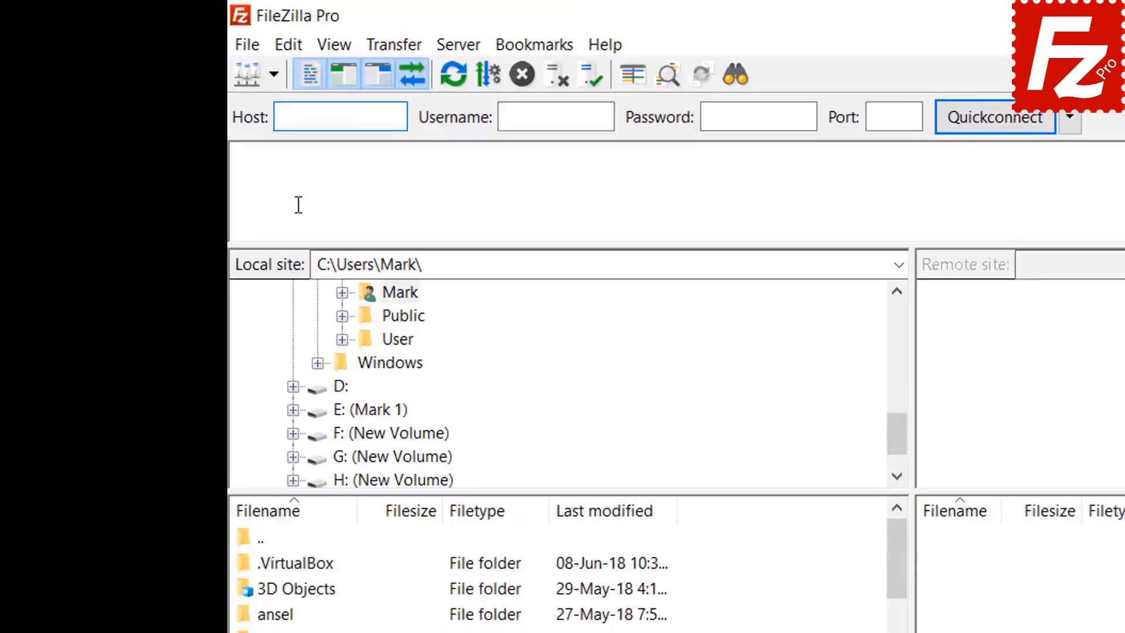
left_click(249, 50)
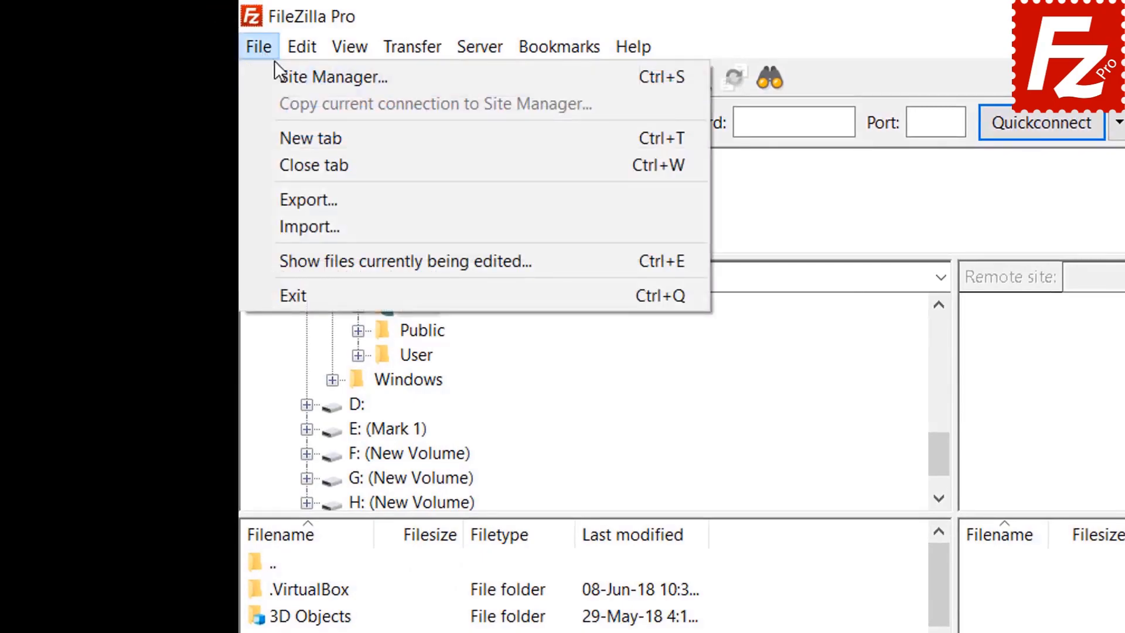
left_click(283, 78)
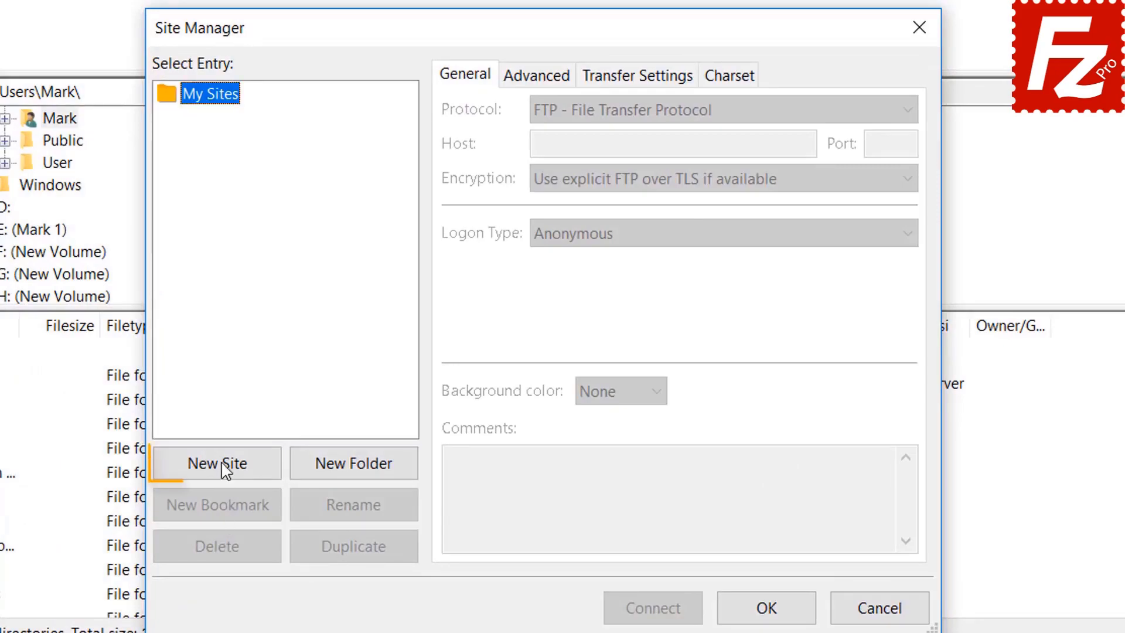
left_click(225, 469)
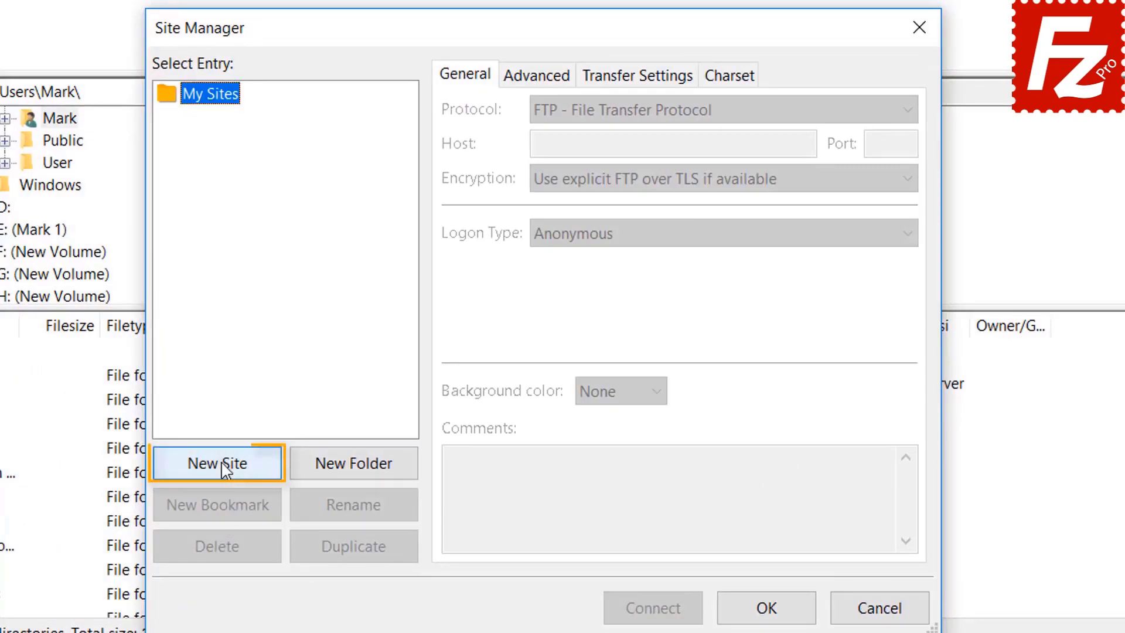
type("Az")
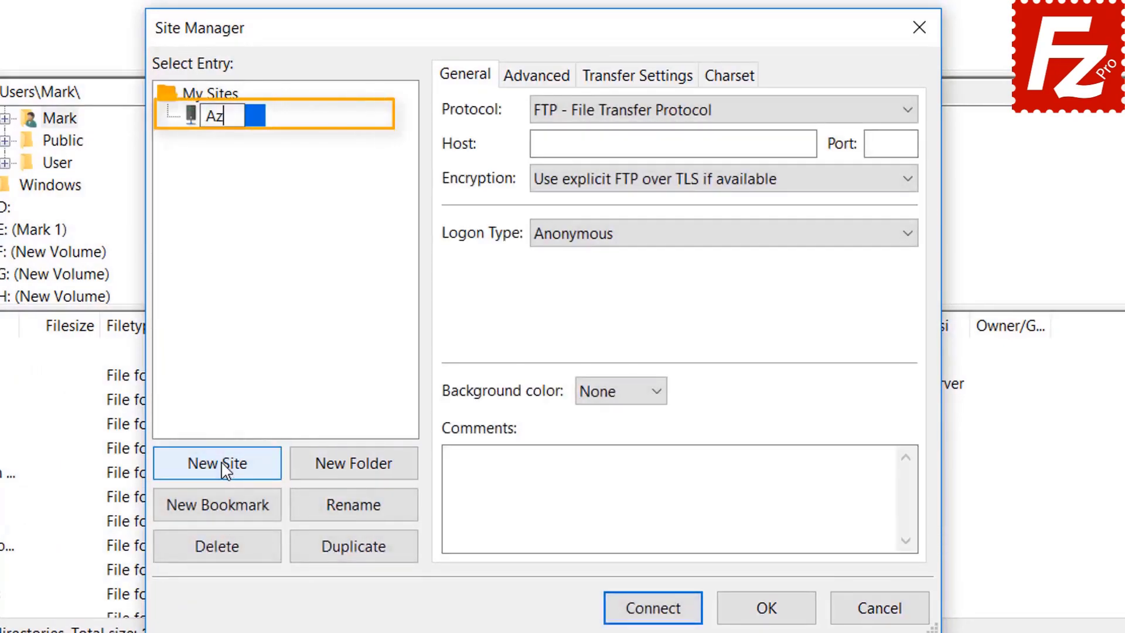
type("ure Fi")
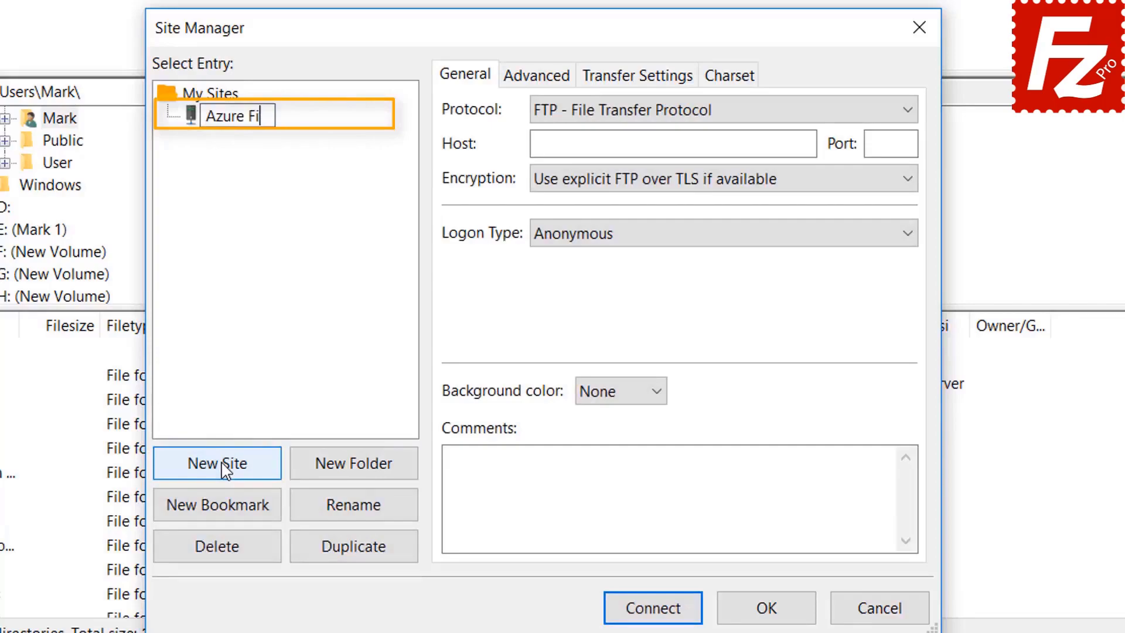
type("le Conn")
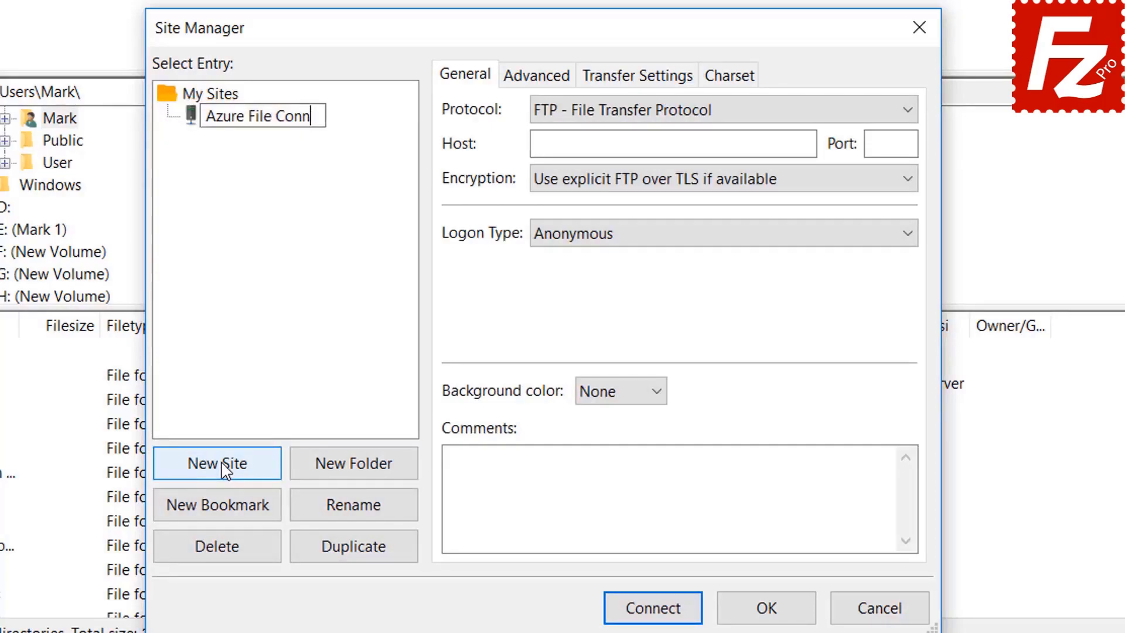
type("ection")
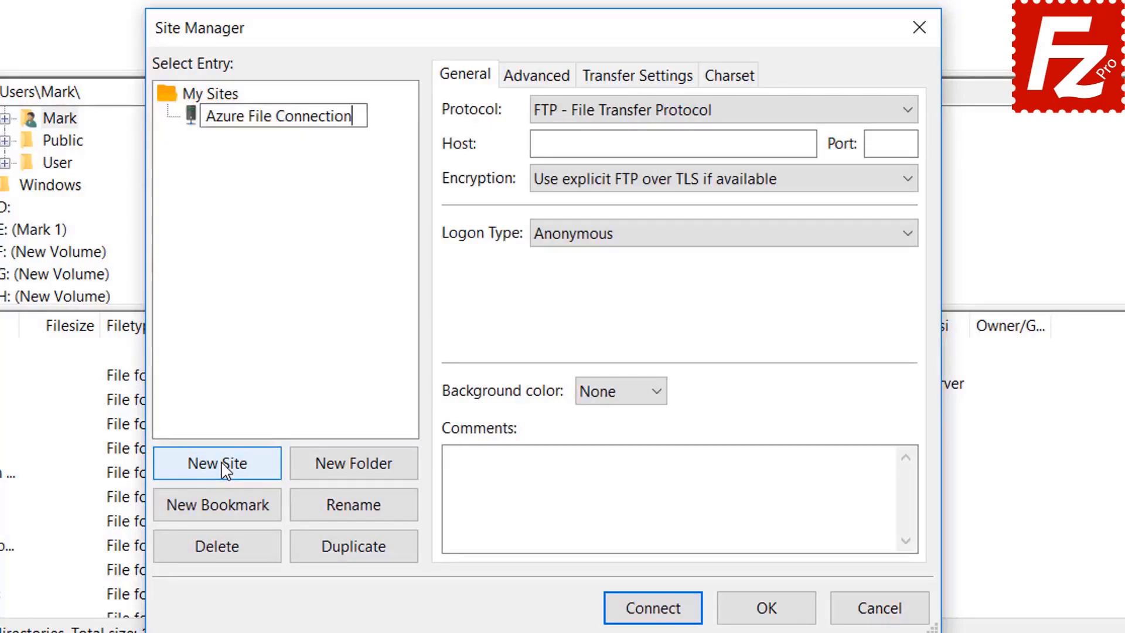
key("Return")
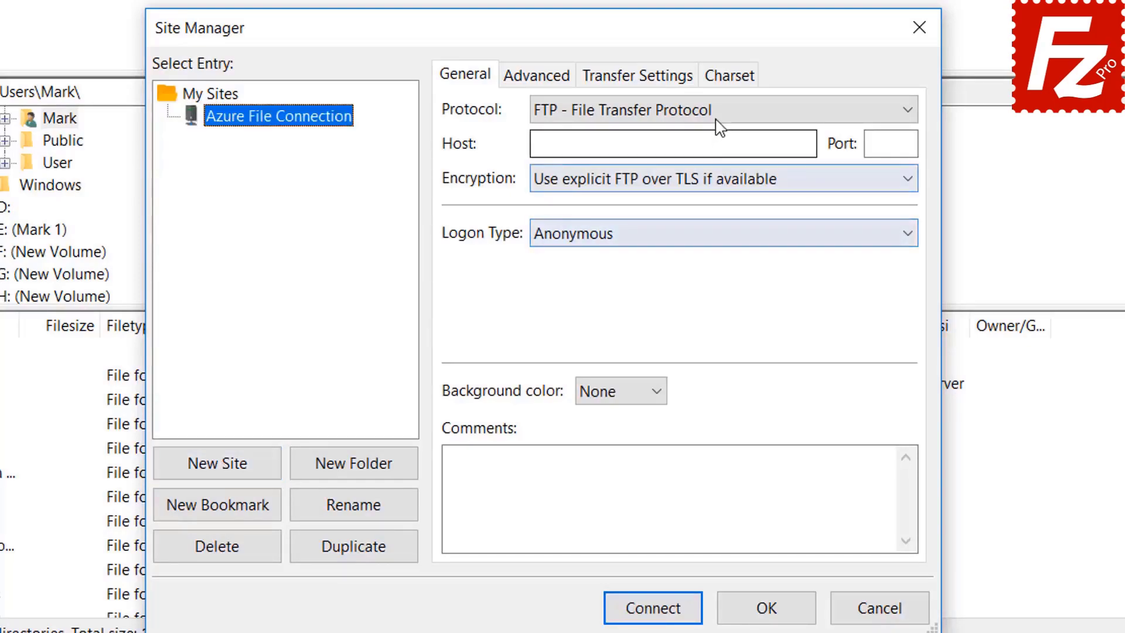
Step: Set the protocol to Microsoft Azure File Storage Service and enter the storage account name and access key
left_click(716, 111)
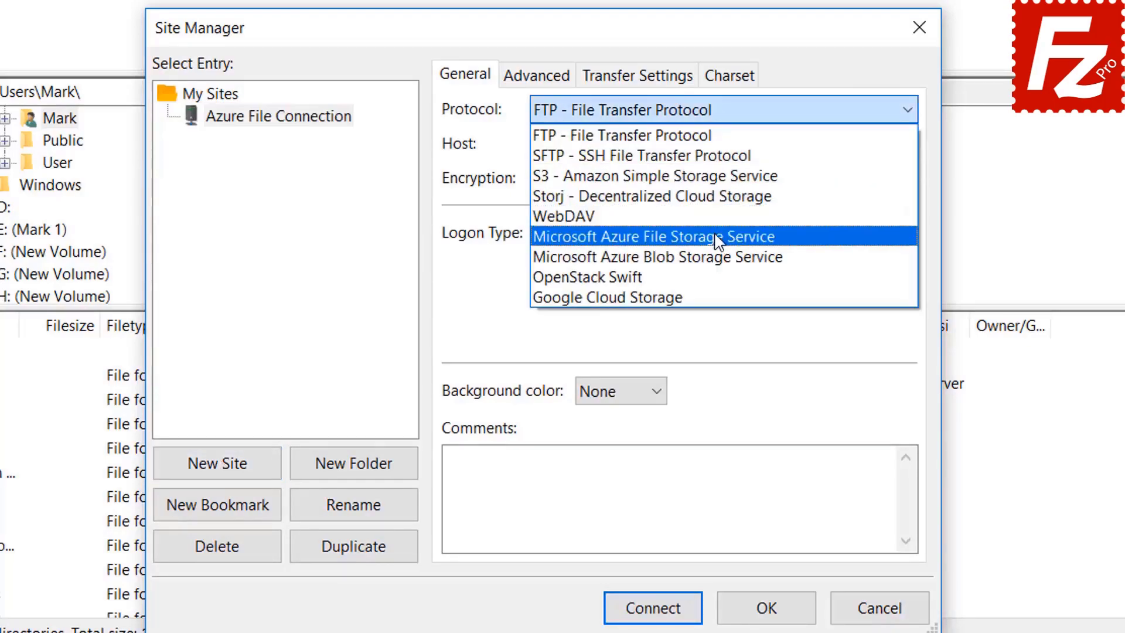
left_click(719, 237)
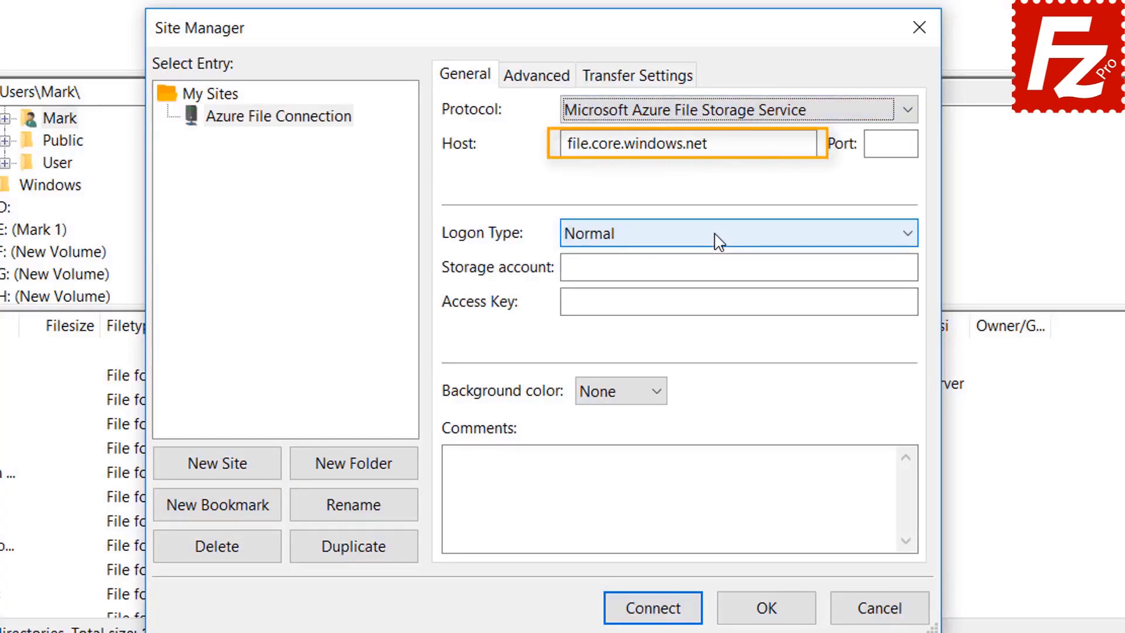
left_click(687, 119)
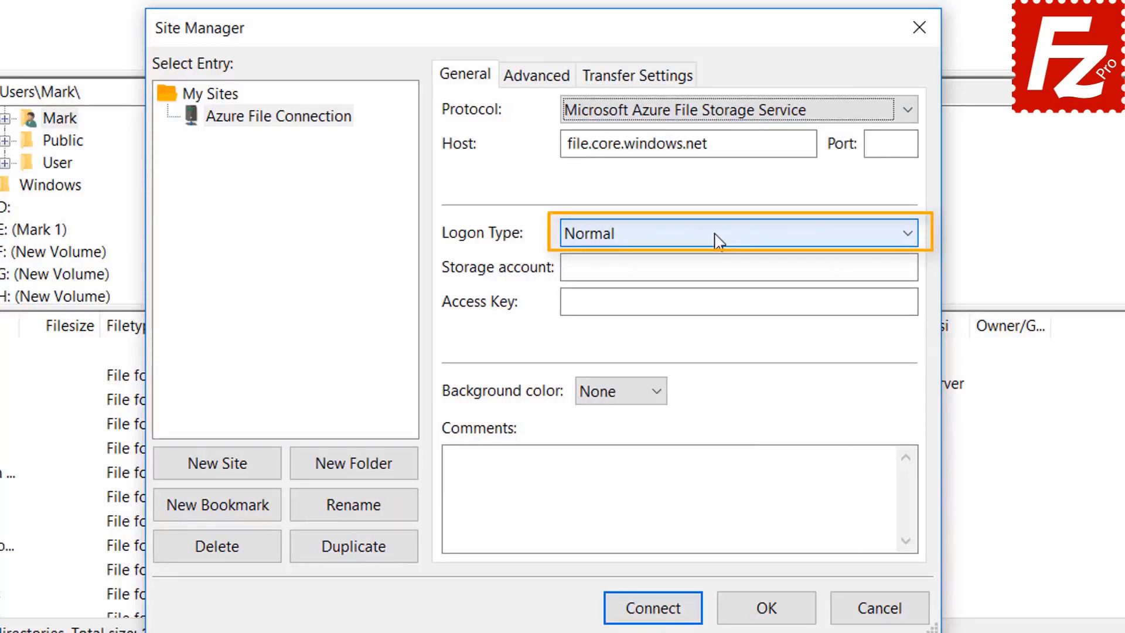
left_click(701, 268)
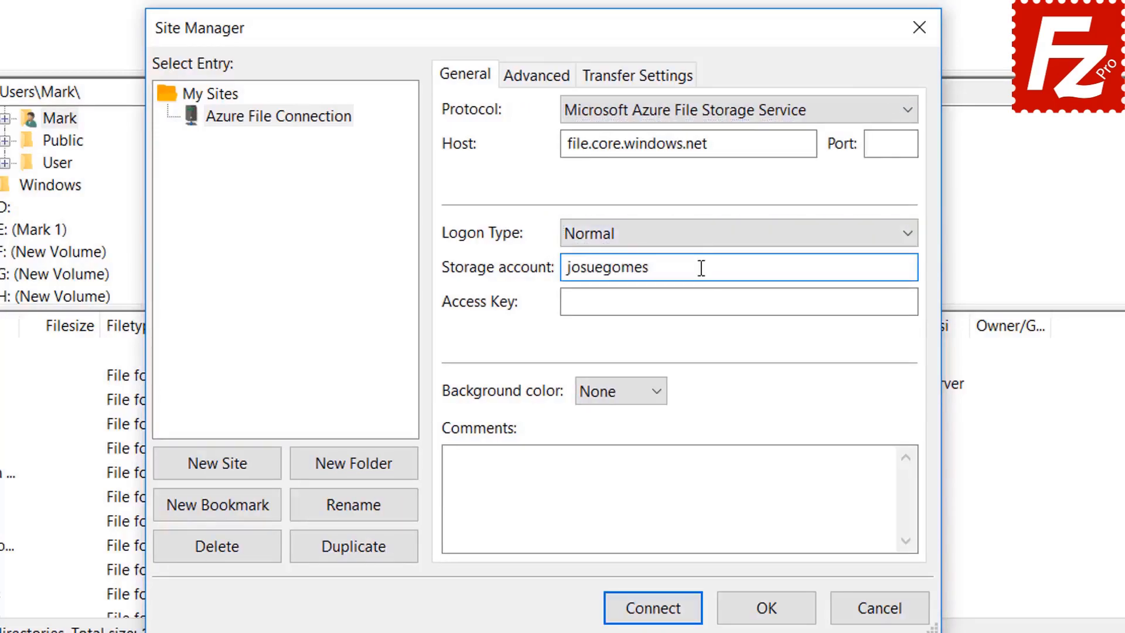
left_click(618, 305)
key("ctrl+v")
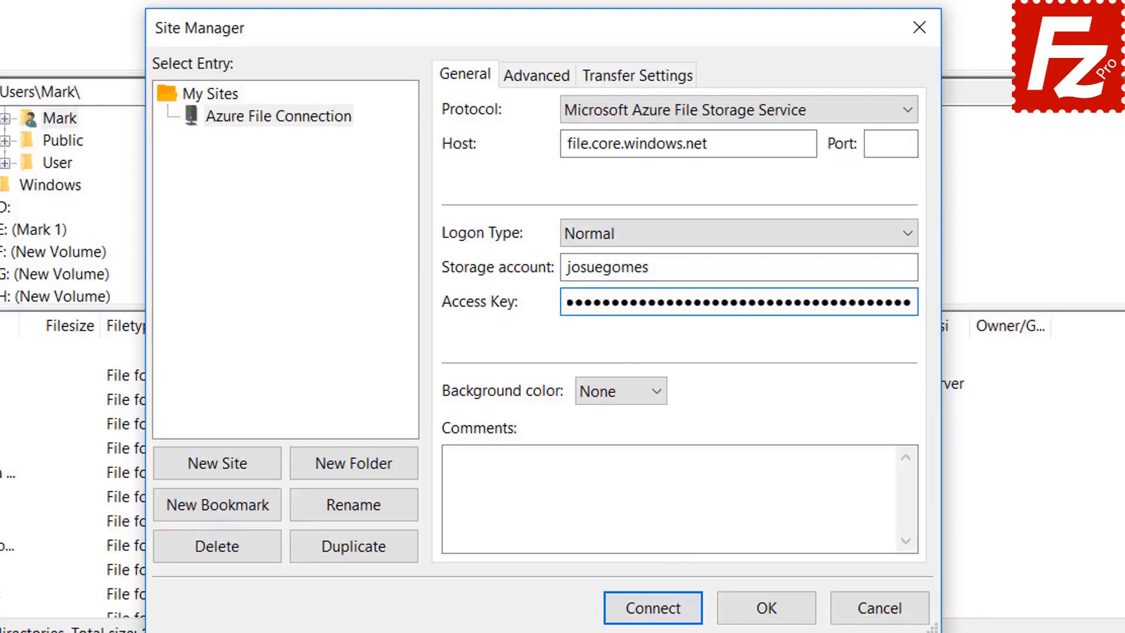
Step: Connect to the Azure file share, always trusting its certificate in future sessions
left_click(654, 608)
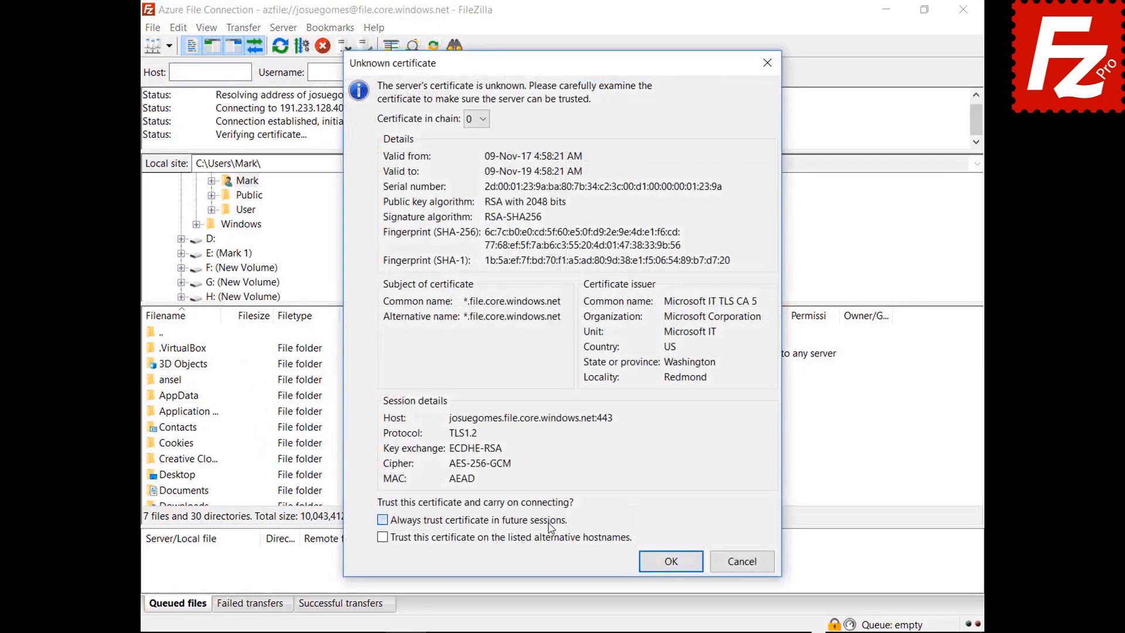
left_click(551, 525)
left_click(666, 563)
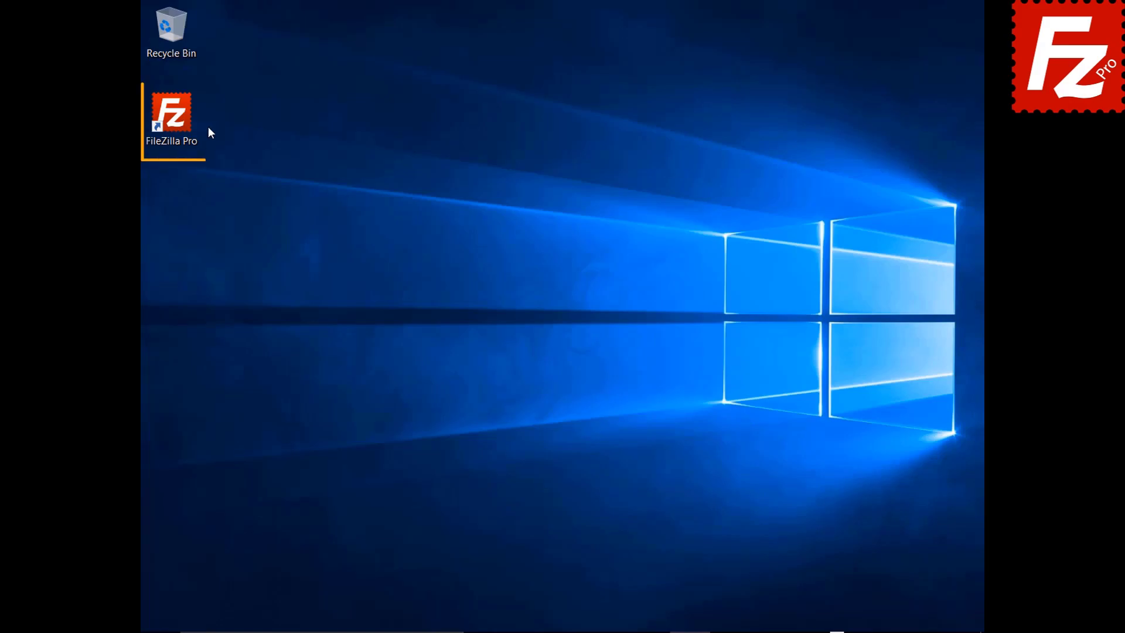
Step: Launch FileZilla Pro and create a new Site Manager entry named 'Google Drive'
double_click(181, 125)
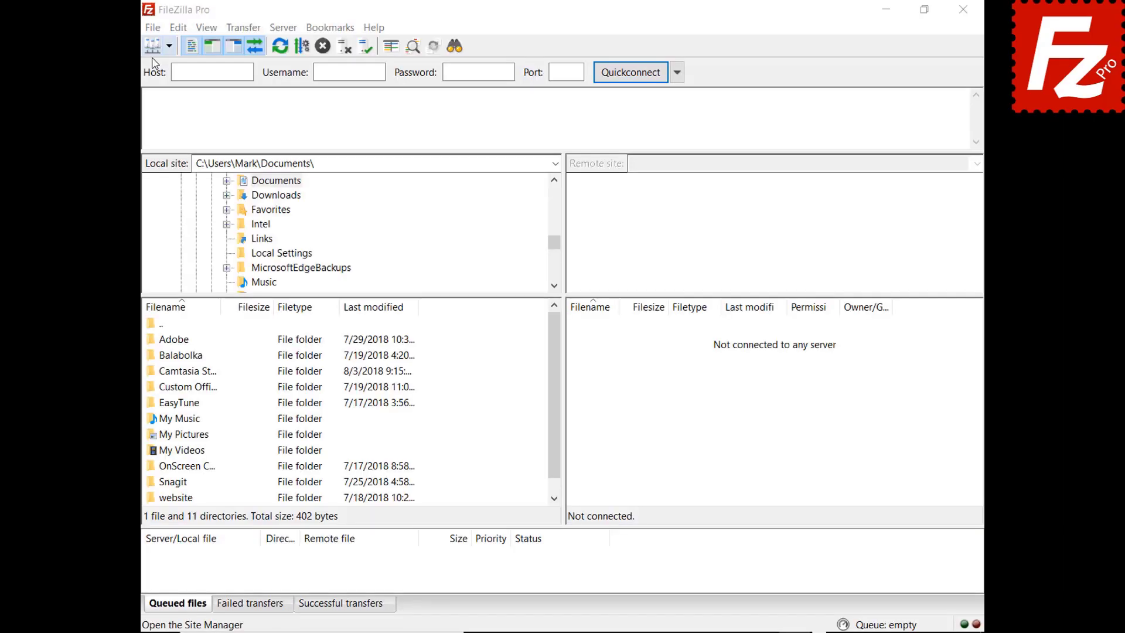
left_click(152, 27)
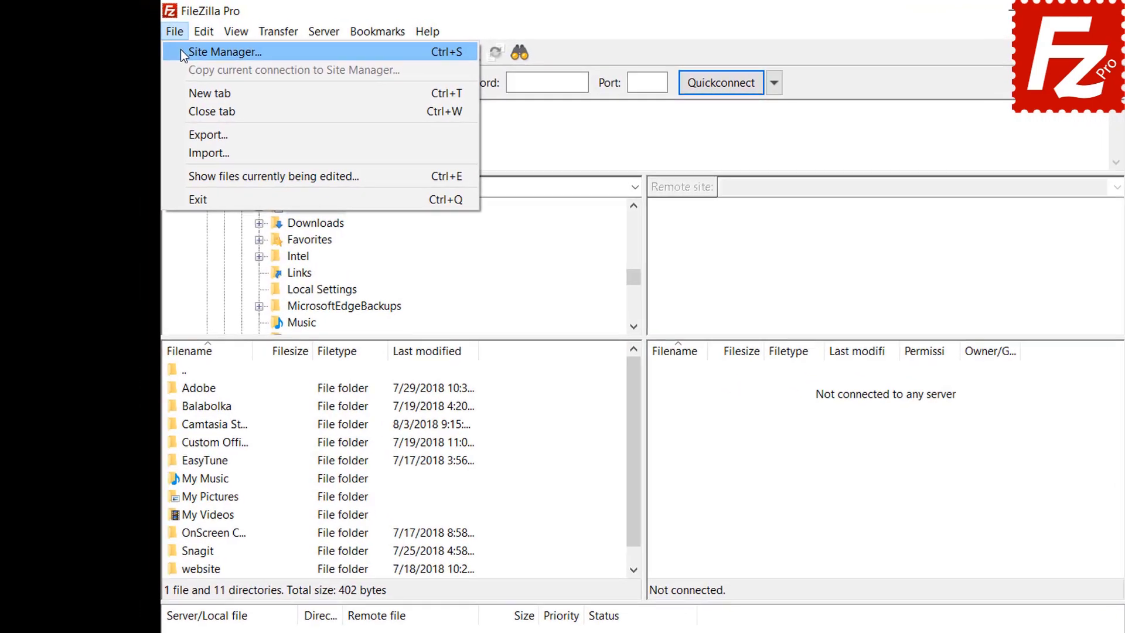
left_click(170, 48)
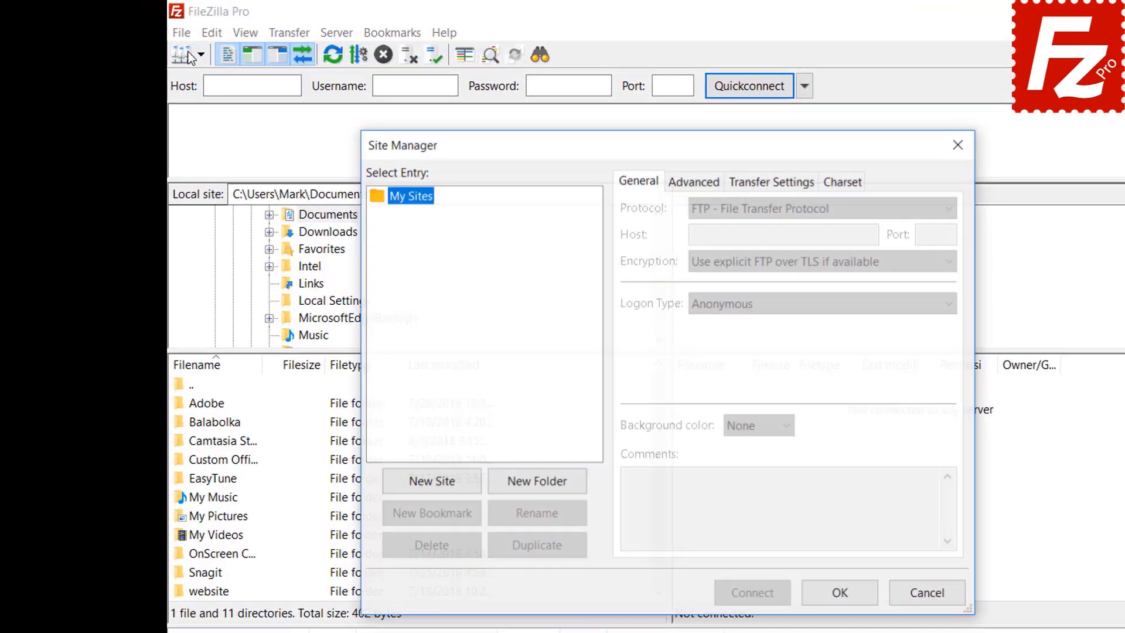
left_click(432, 488)
type("Google Drive")
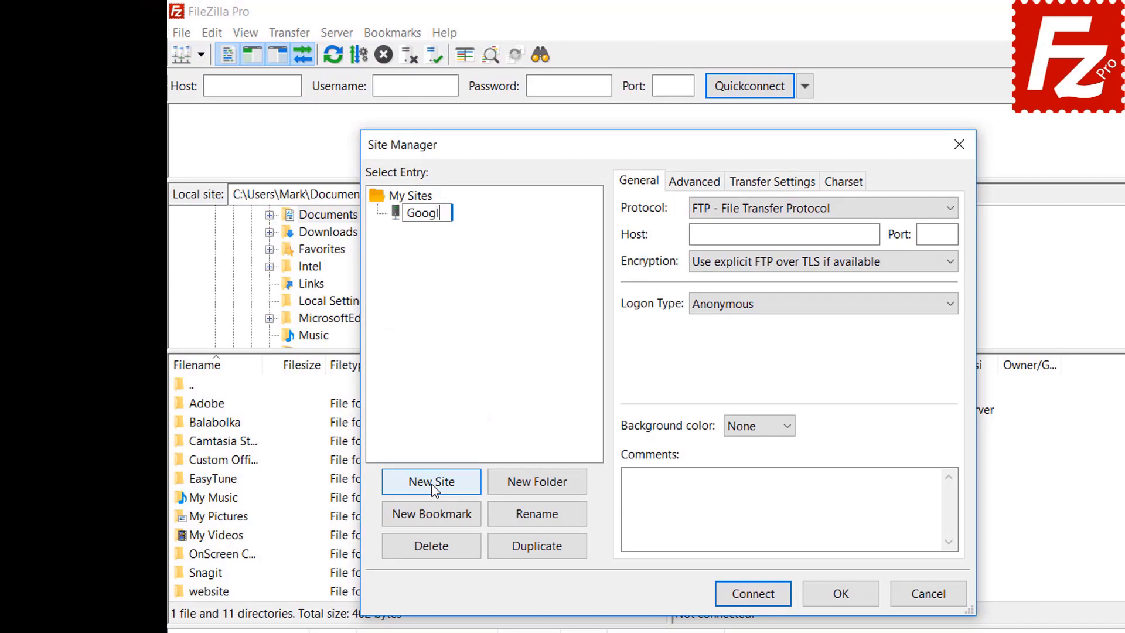
Step: Set the protocol to Google Drive, enter the account's e-mail as user, and connect
left_click(776, 215)
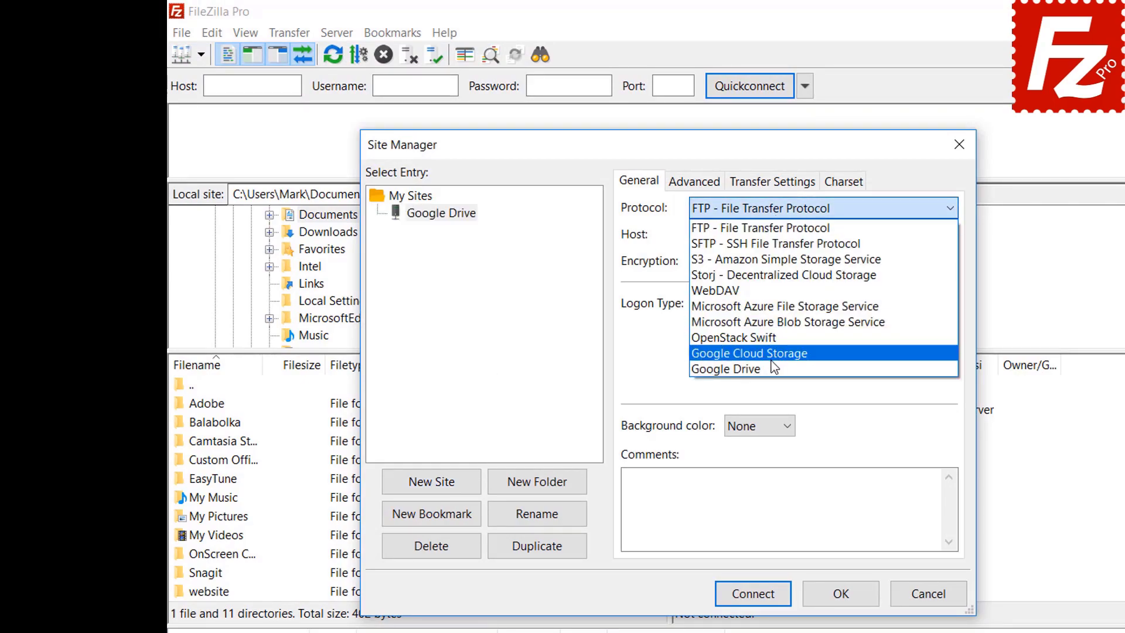
left_click(774, 368)
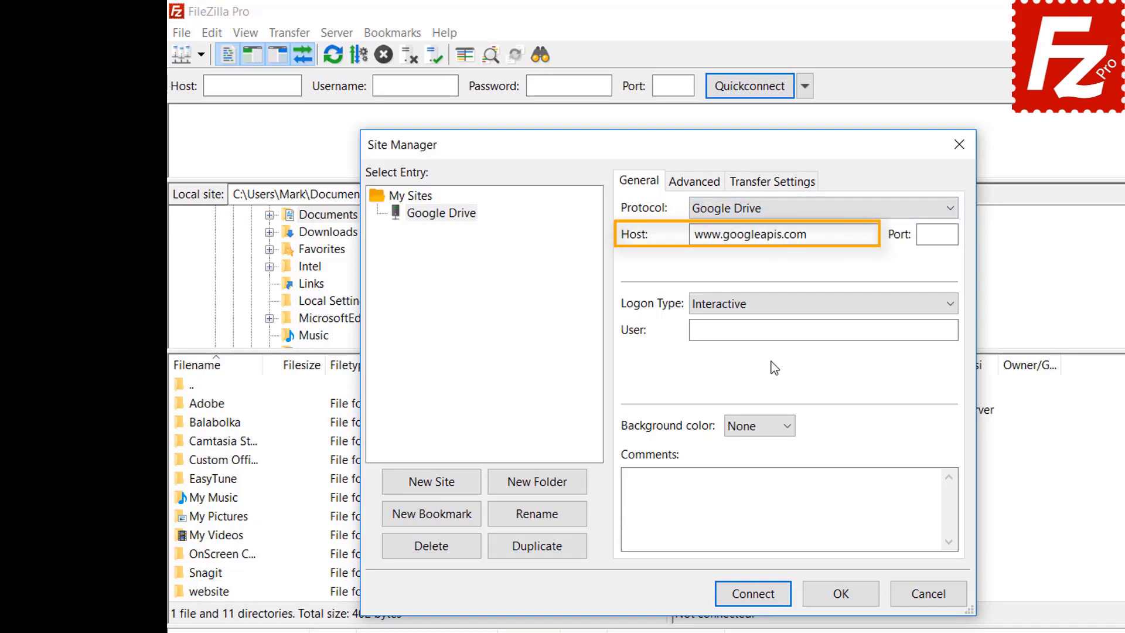
left_click(896, 329)
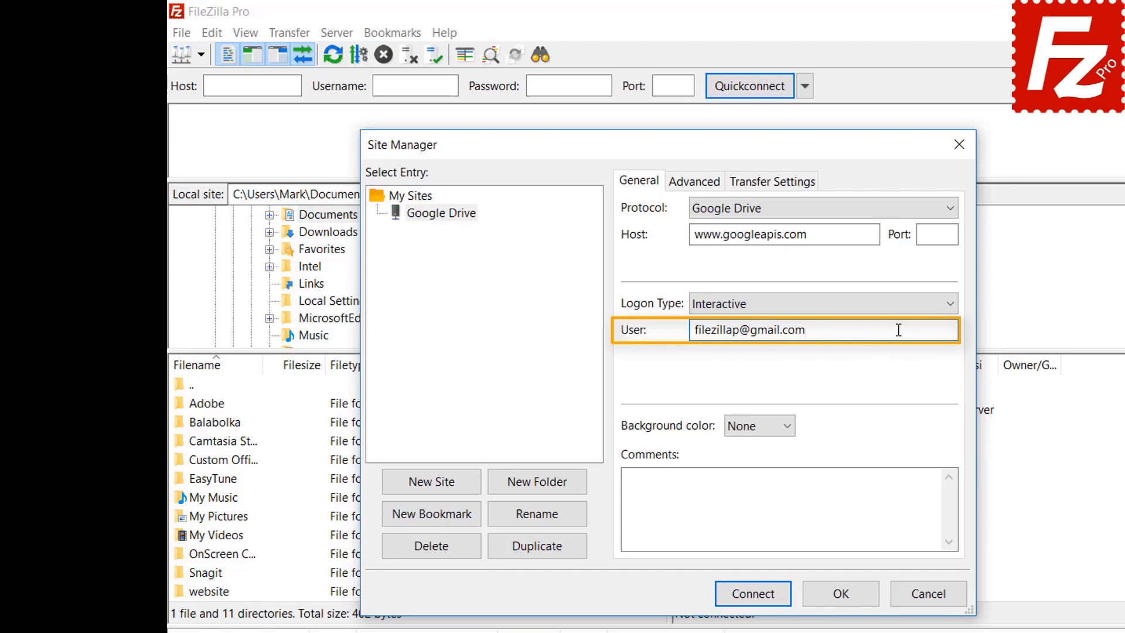
left_click(758, 598)
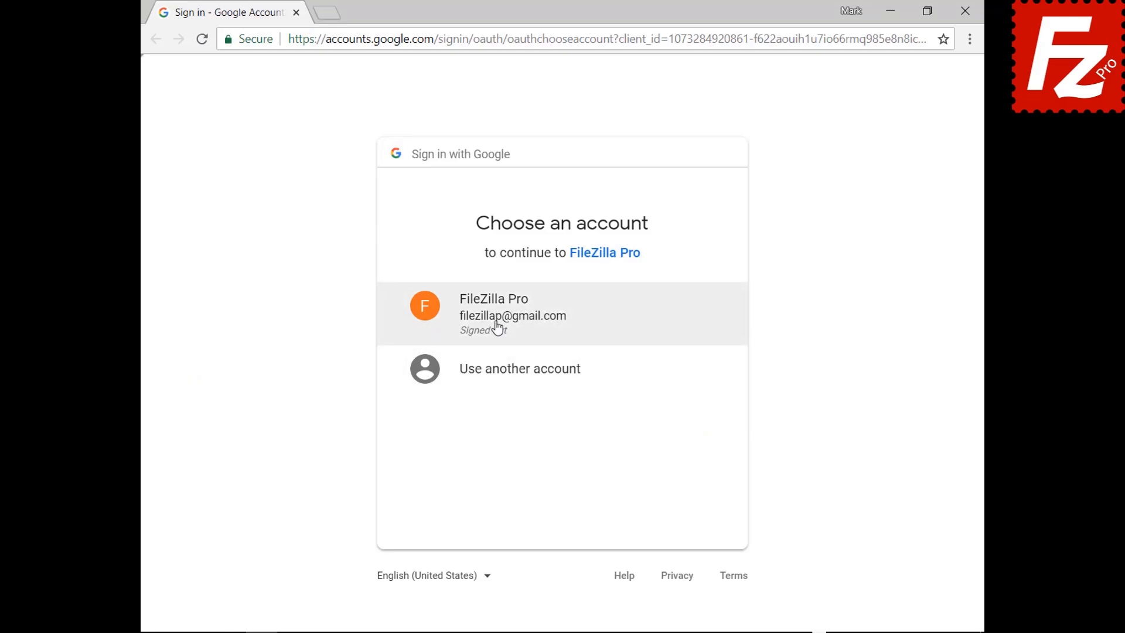
Step: Choose the FileZilla Pro Google account, enter its password, and allow Google Drive access
left_click(498, 327)
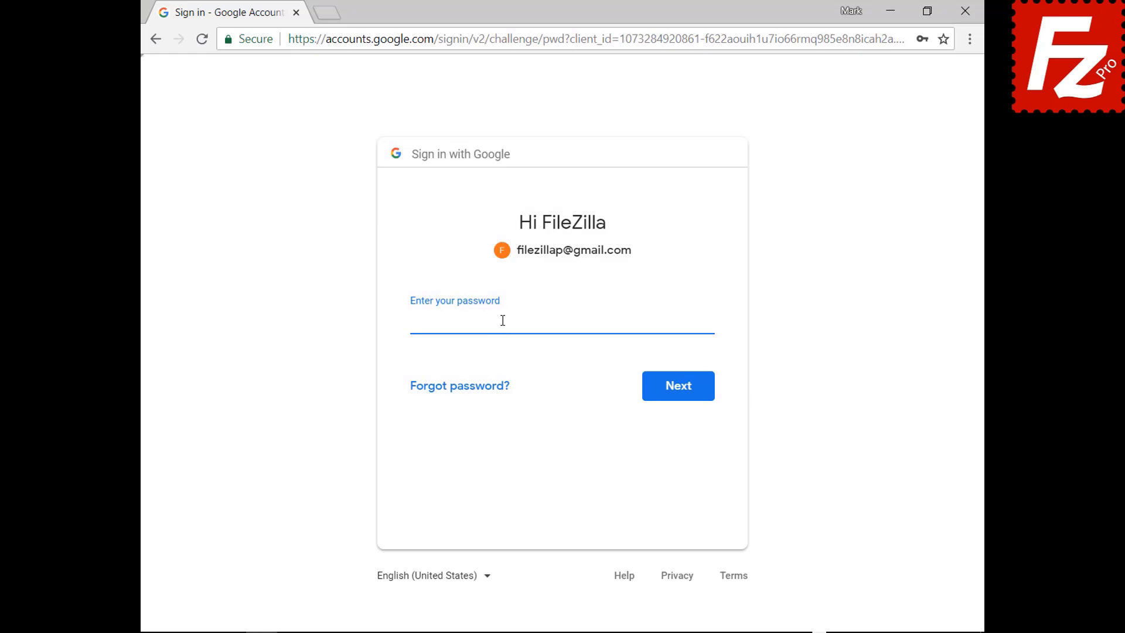
key("ctrl+v")
left_click(681, 397)
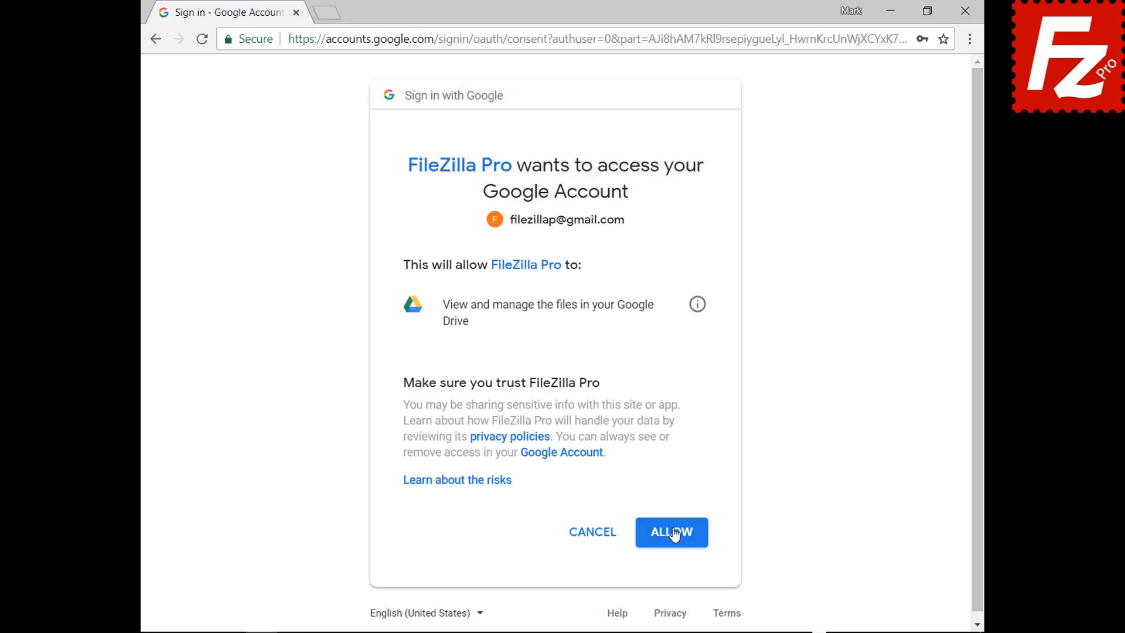
left_click(674, 533)
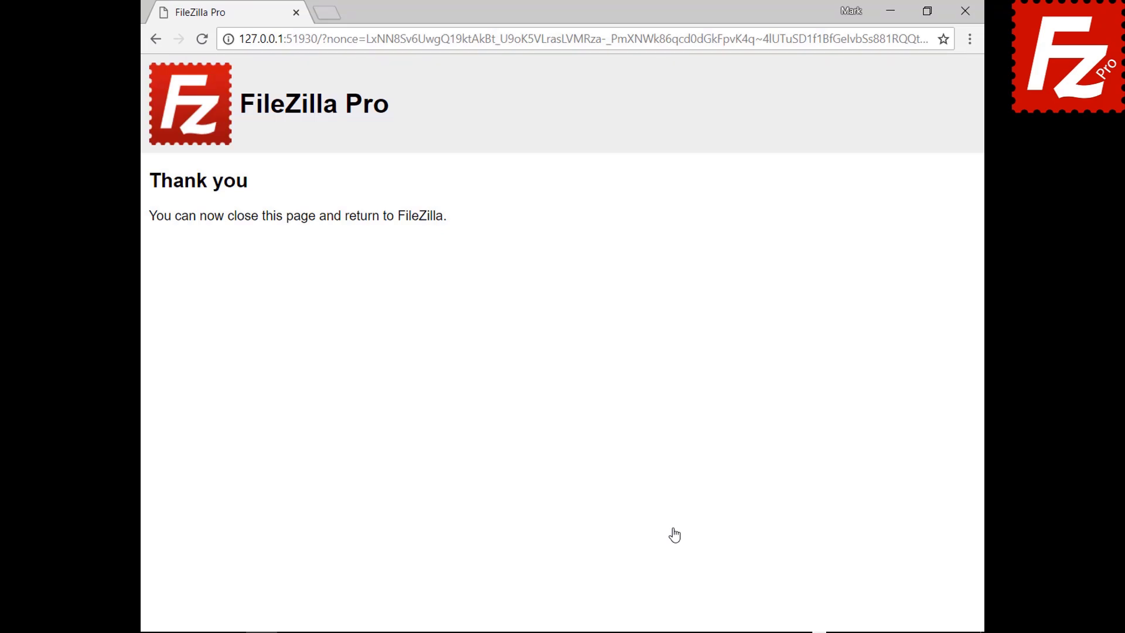
Step: Close the Chrome window showing the Thank you page
left_click(965, 11)
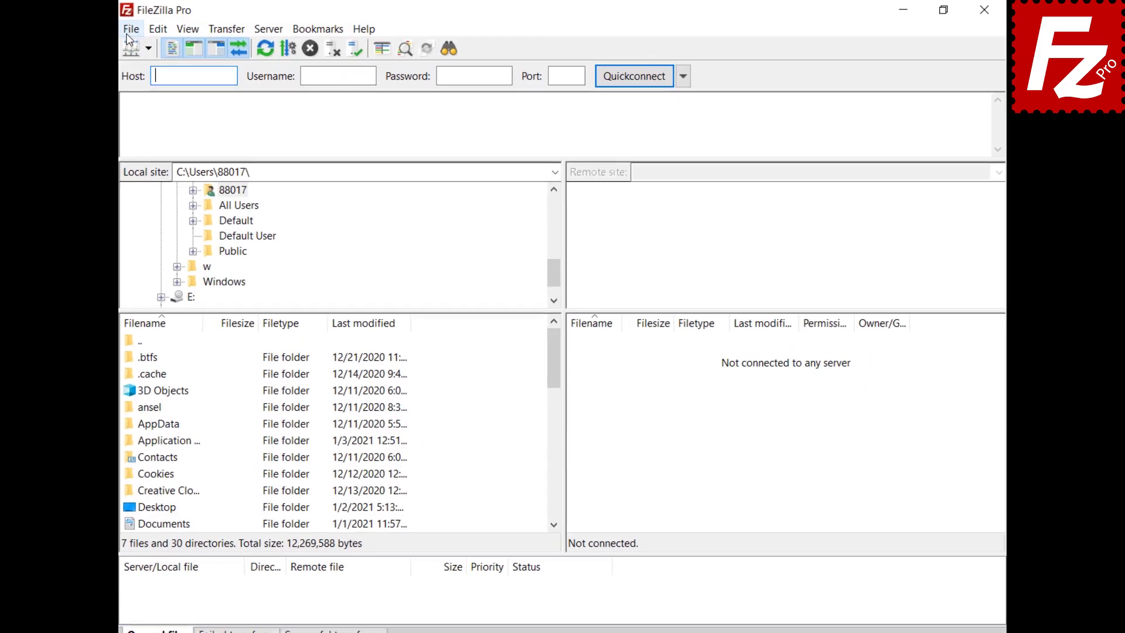
Step: Connect to the saved Google Drive site and open Share settings for My Drive/Construction Project/Audio.ogg
left_click(147, 29)
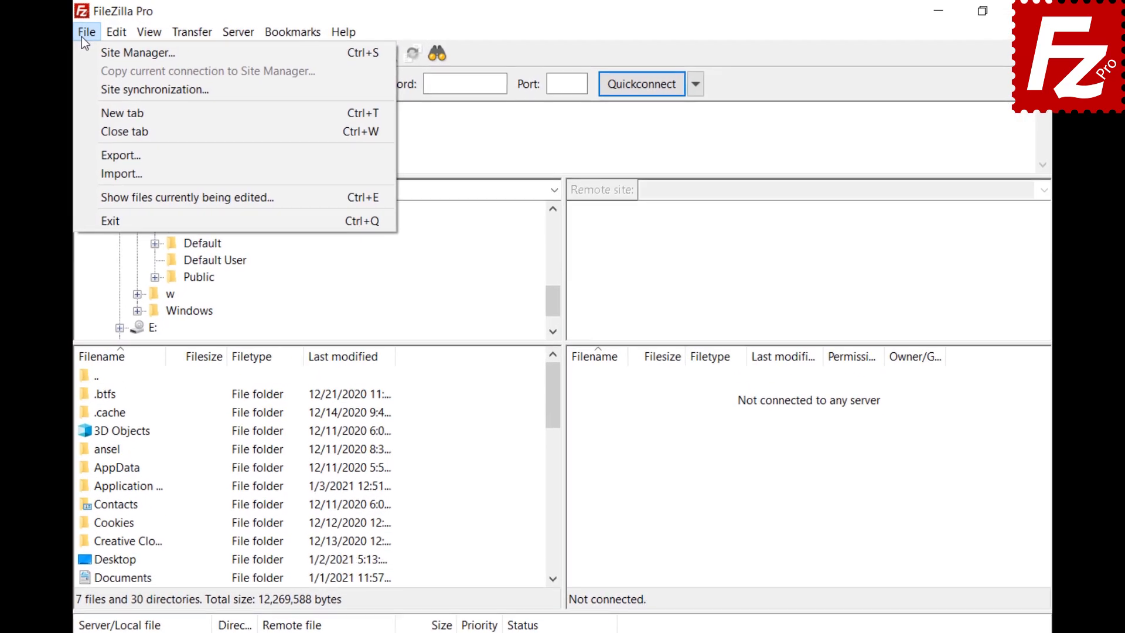
left_click(80, 51)
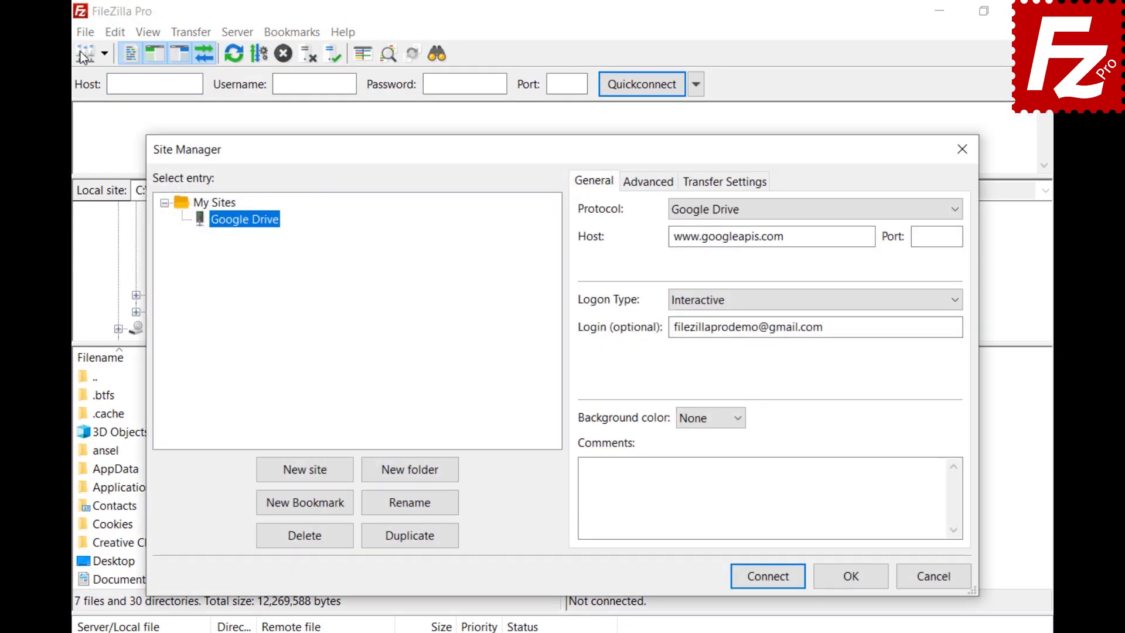
left_click(794, 576)
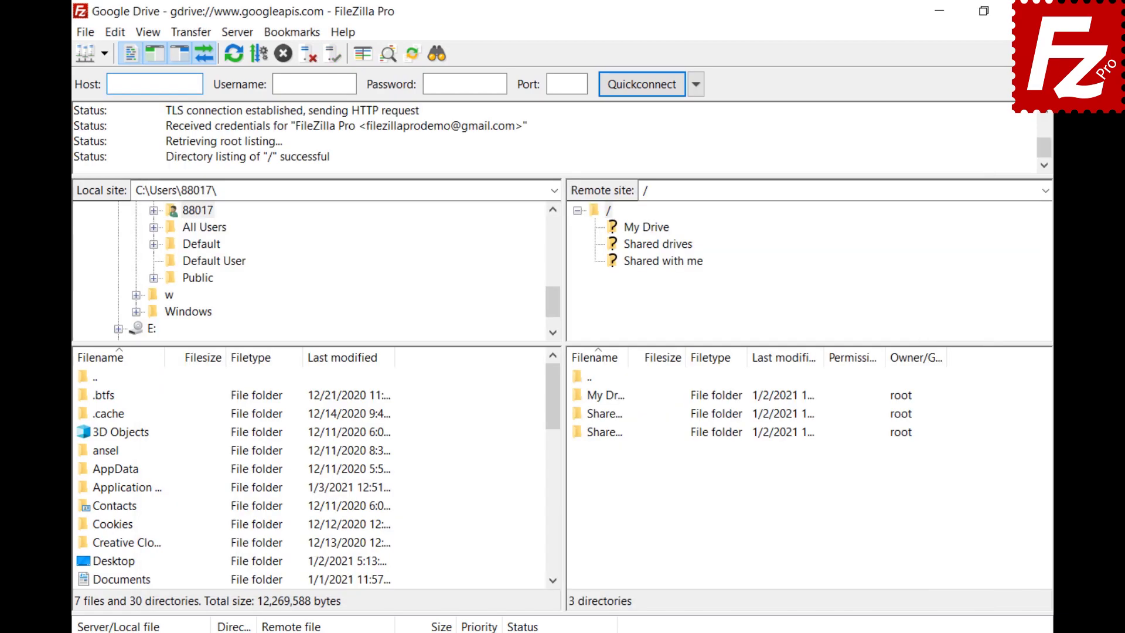
left_click(647, 227)
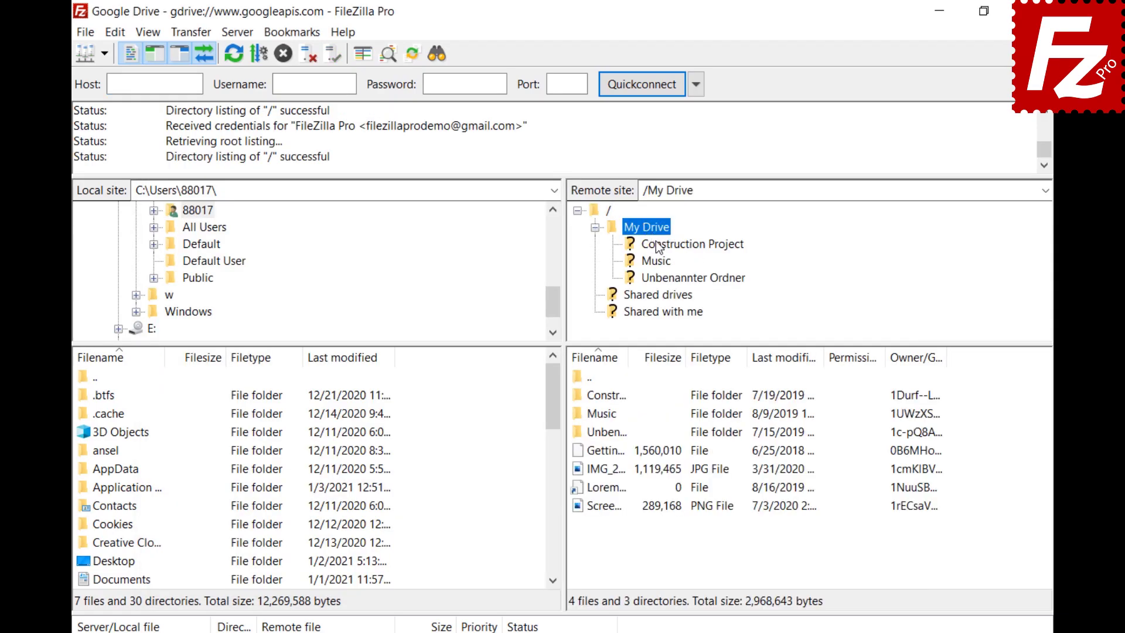
left_click(656, 245)
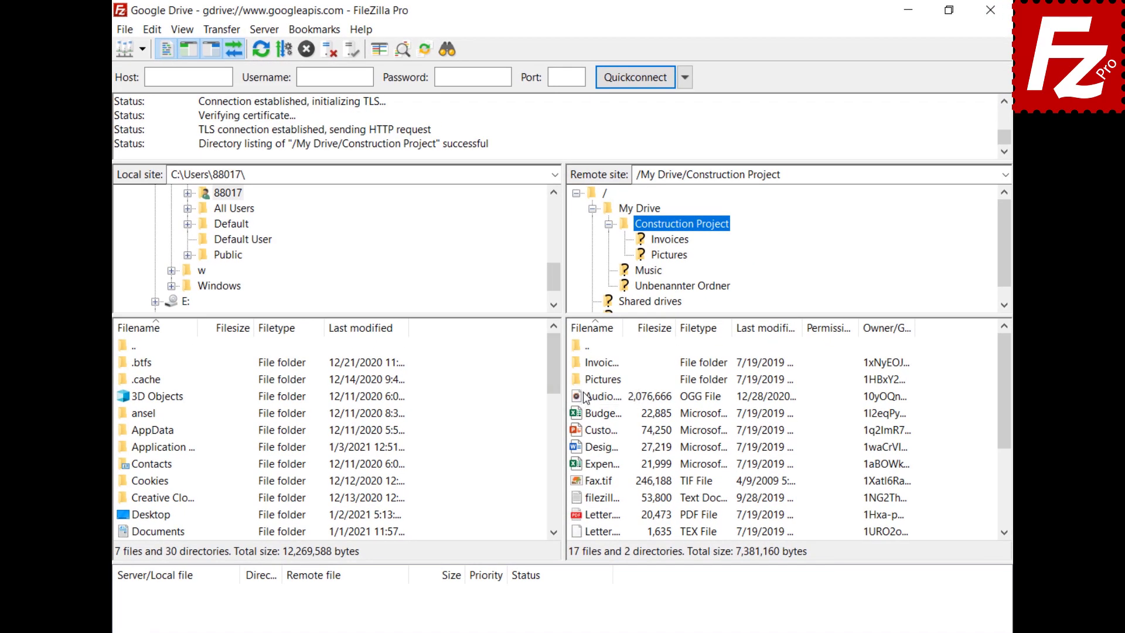
right_click(586, 399)
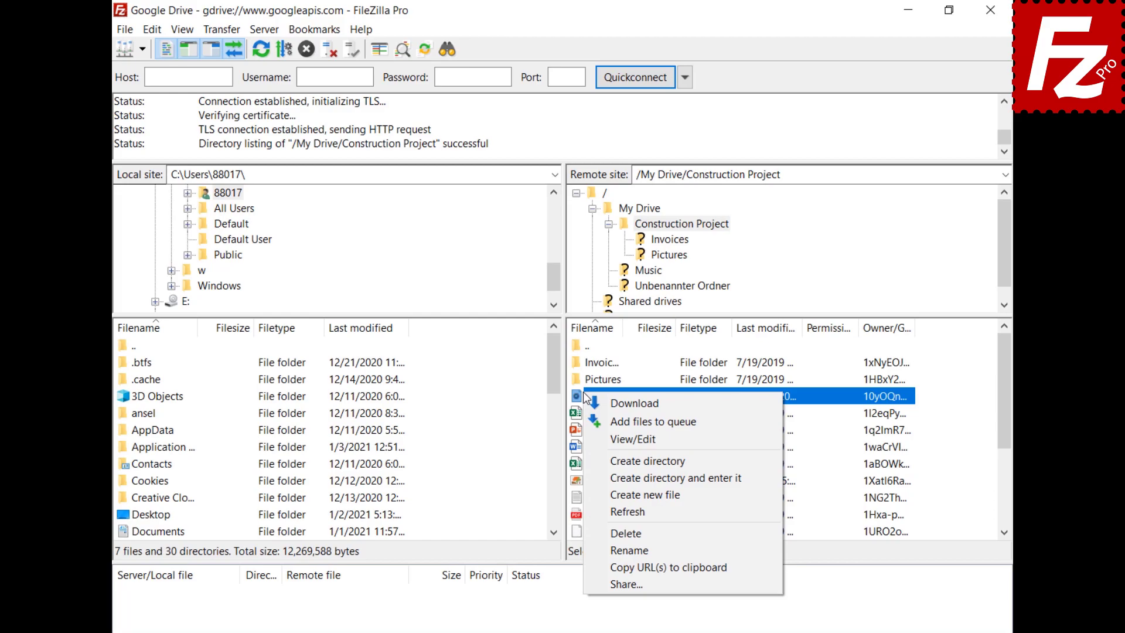
left_click(626, 584)
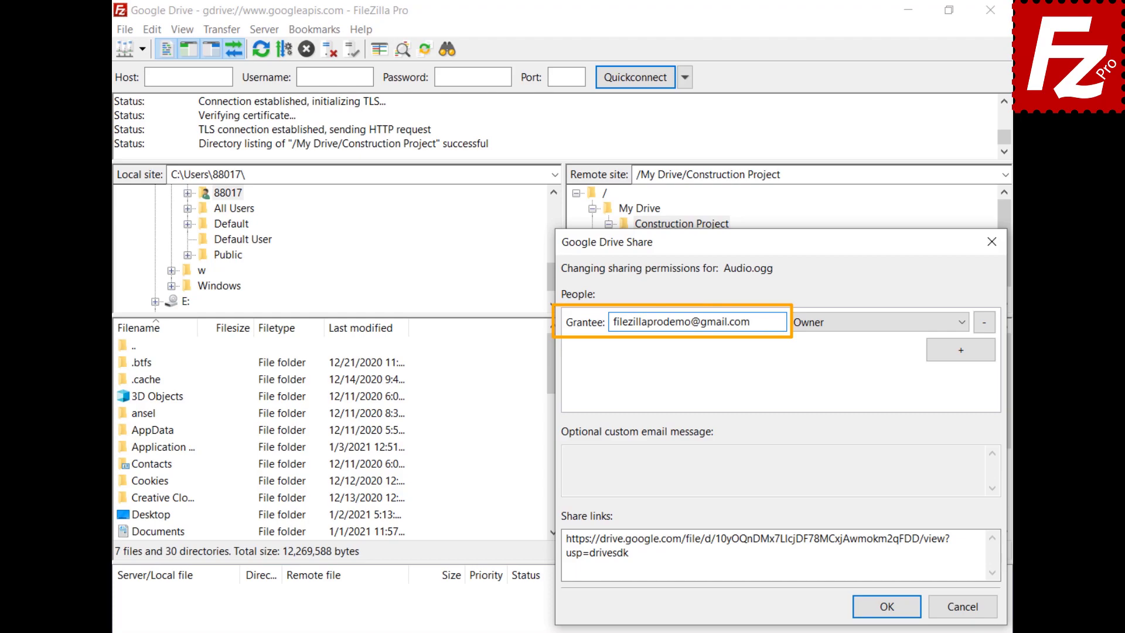
Step: Add a second grantee with Can Comment access, add the message 'Shared with FileZilla Pro', and apply
left_click(961, 350)
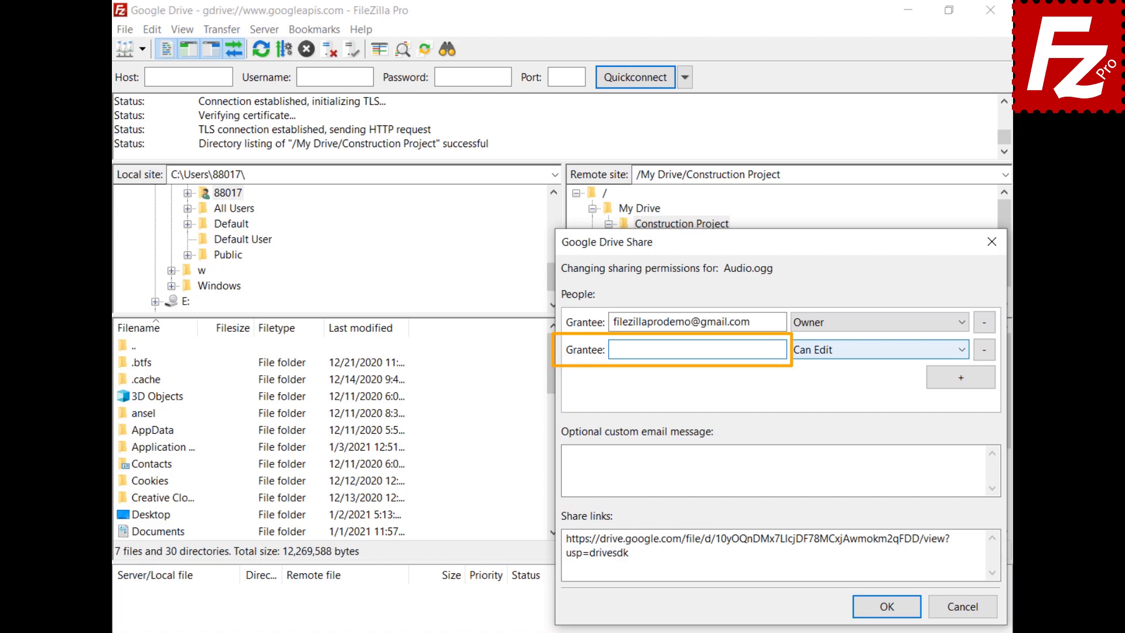
key("ctrl+v")
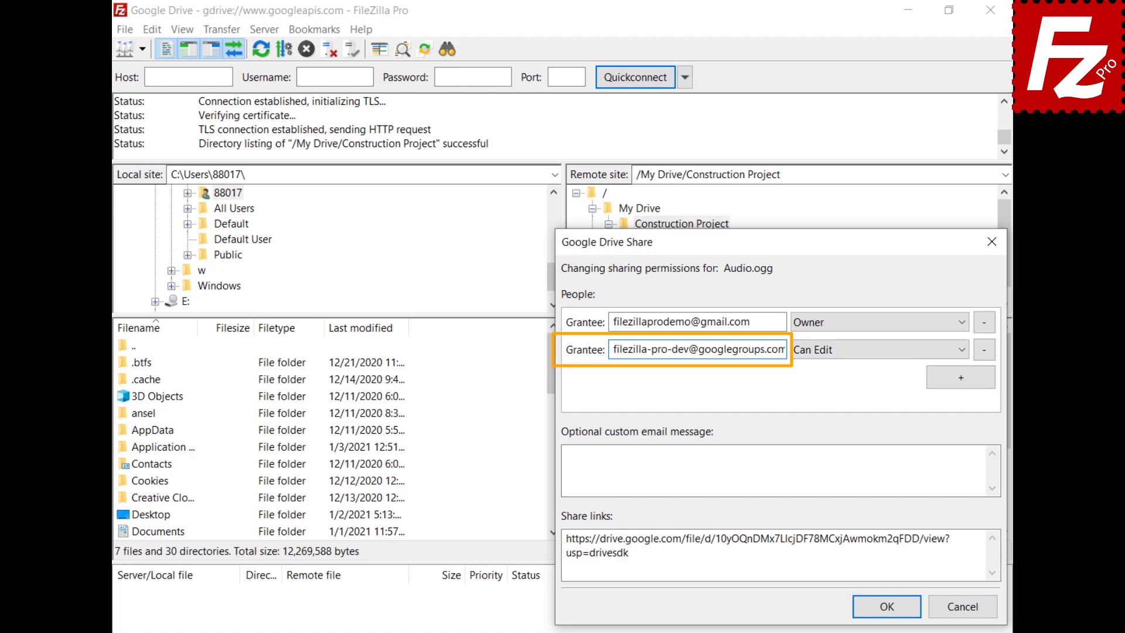
left_click(965, 353)
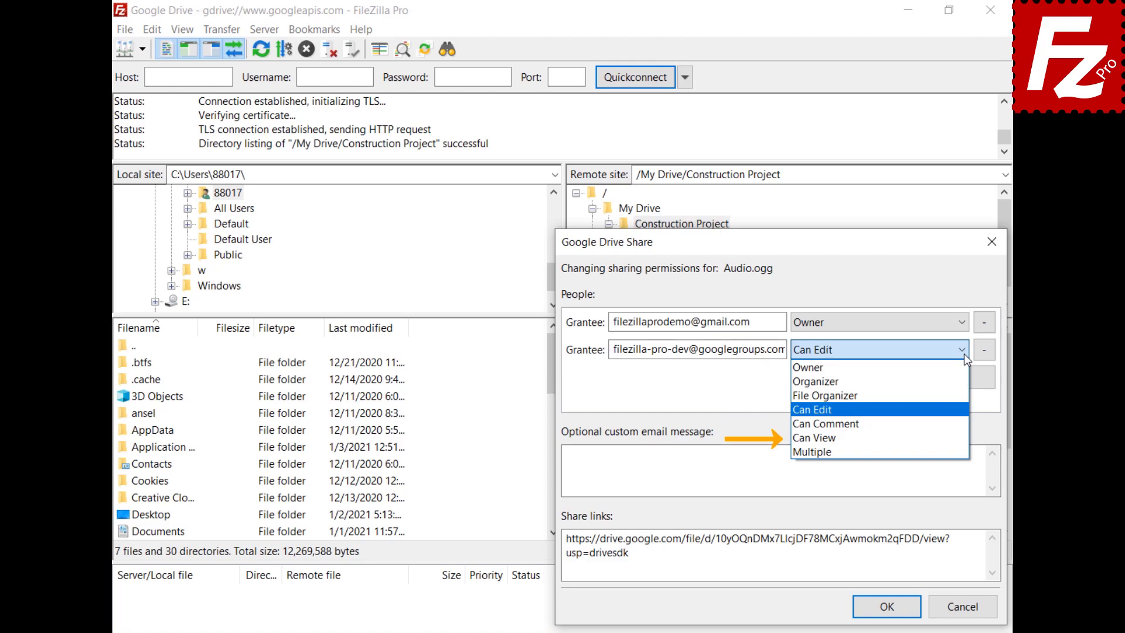
key("Down")
key("Return")
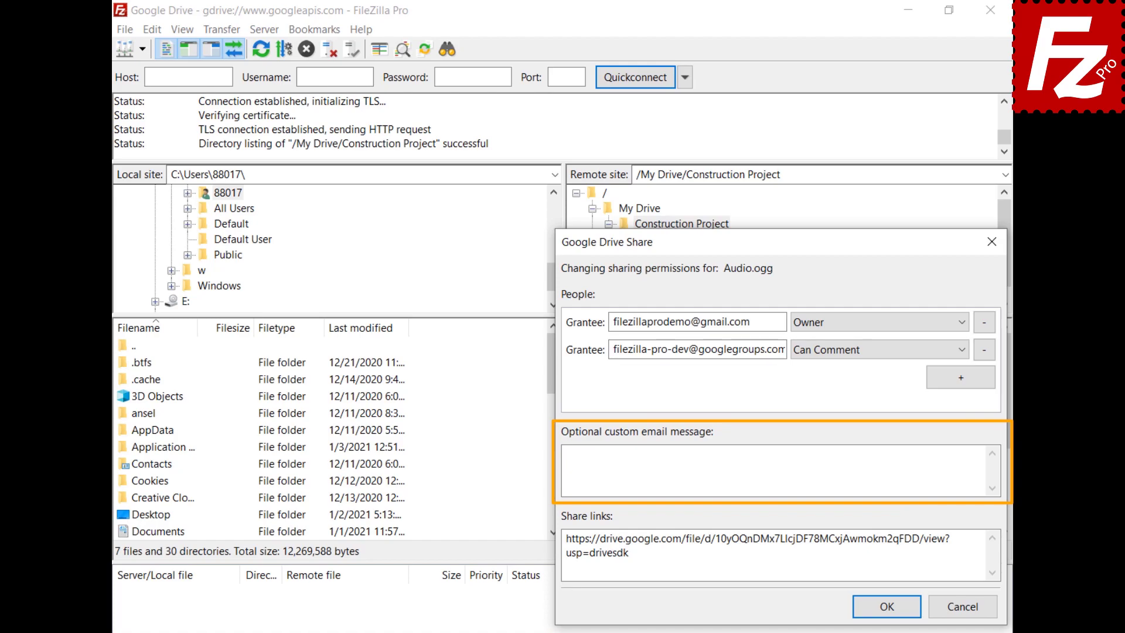
type("Sh")
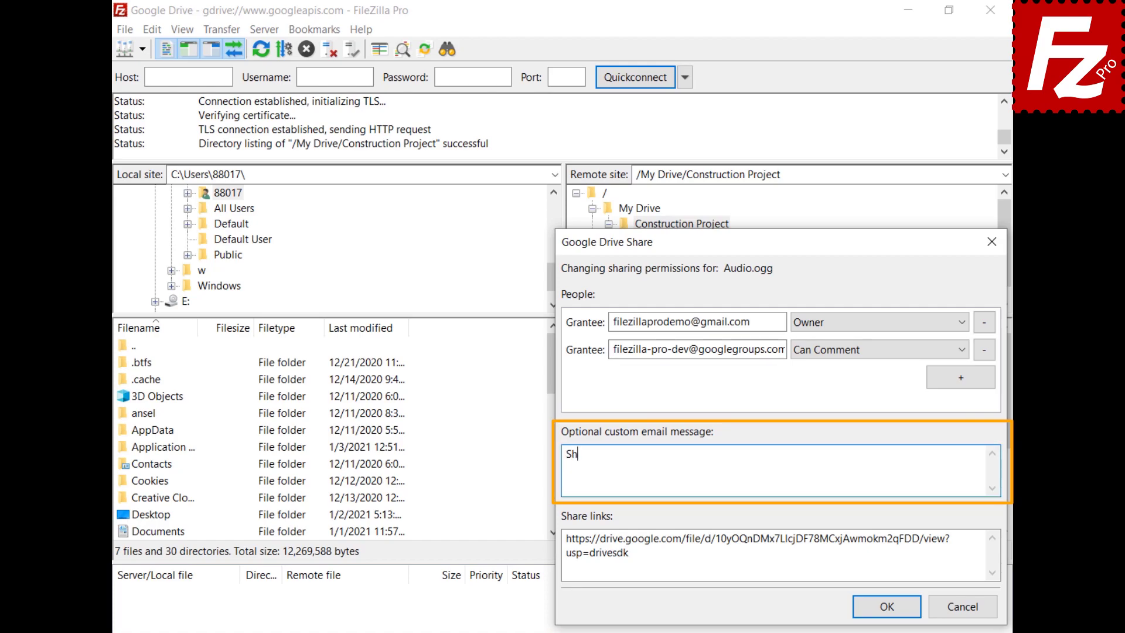
type("ared with FileZilla Pro")
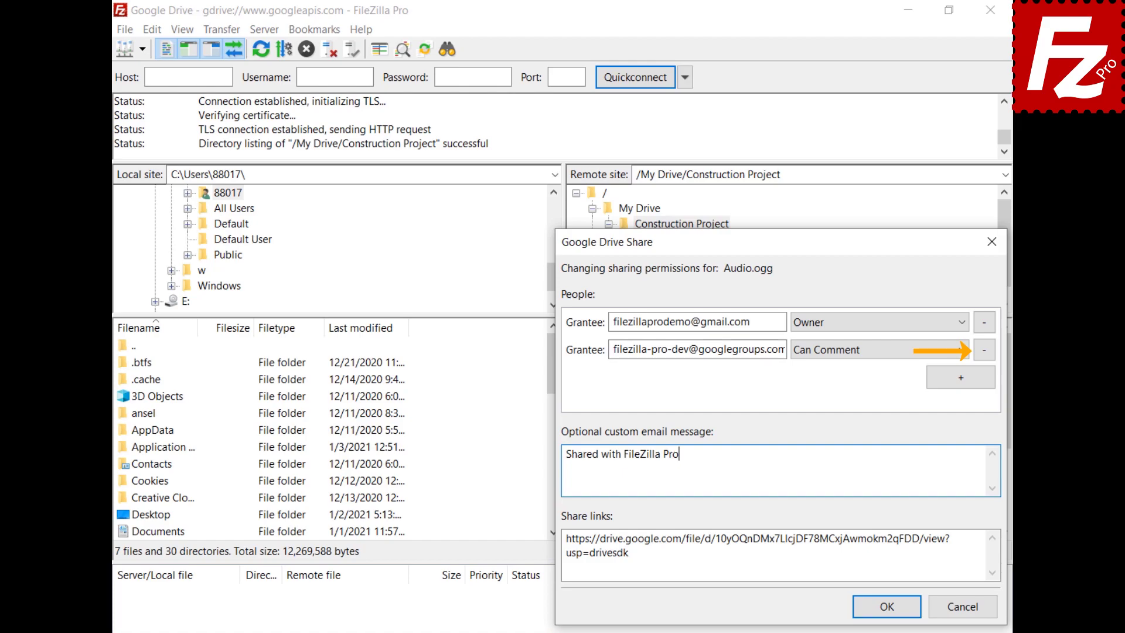
left_click(886, 606)
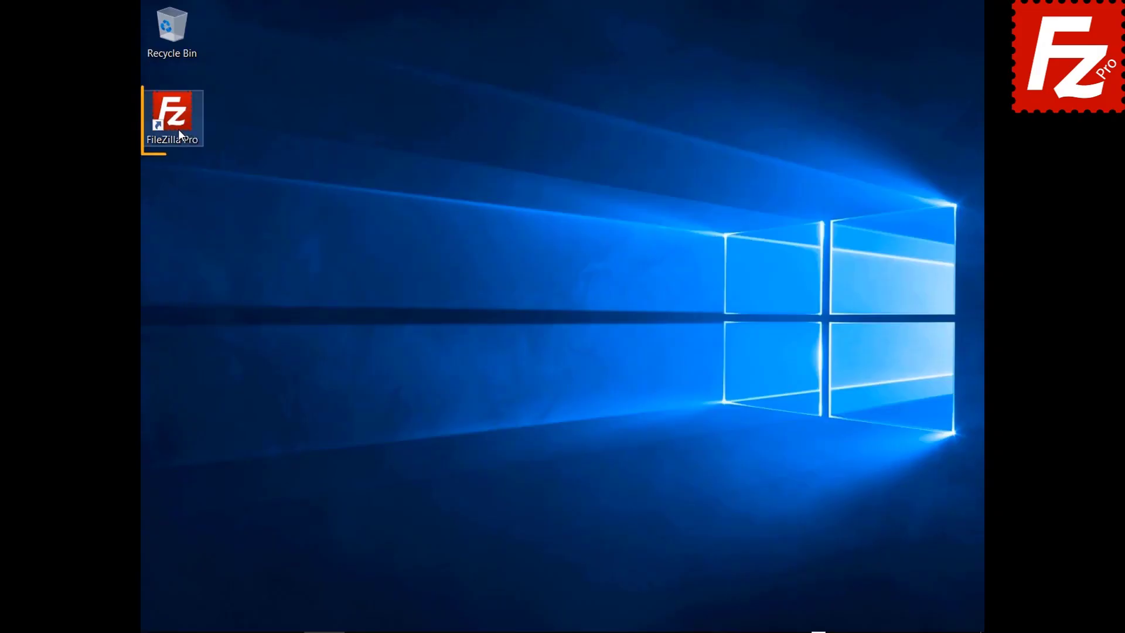
Step: Launch FileZilla Pro from its desktop icon
double_click(178, 129)
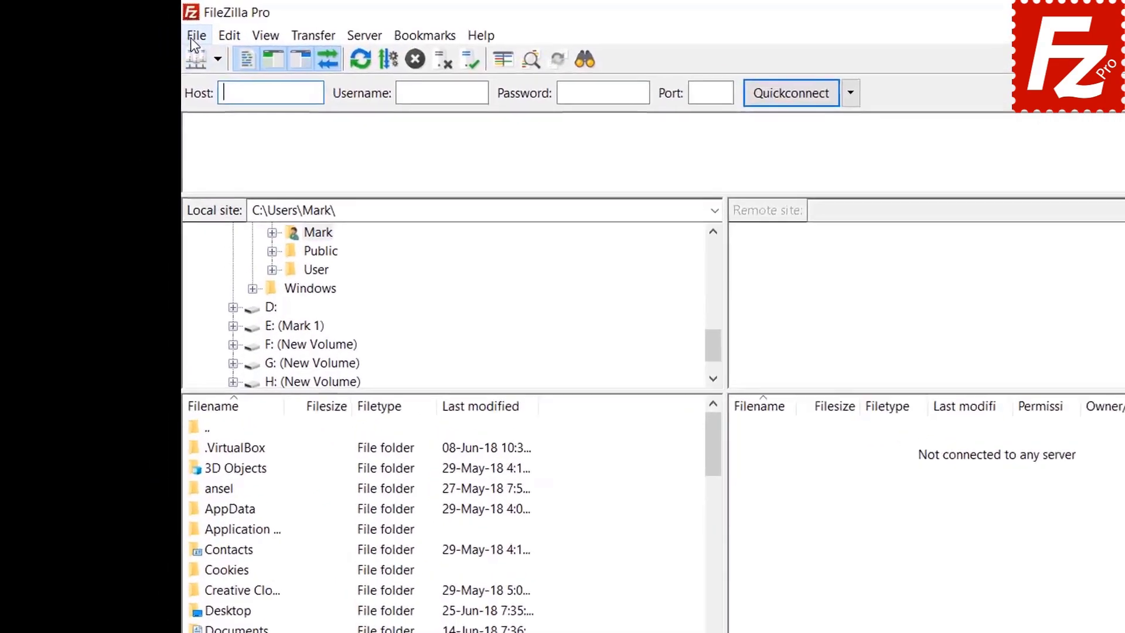
Step: Create a new Site Manager entry named 'Google Cloud Connection'
left_click(152, 28)
left_click(166, 48)
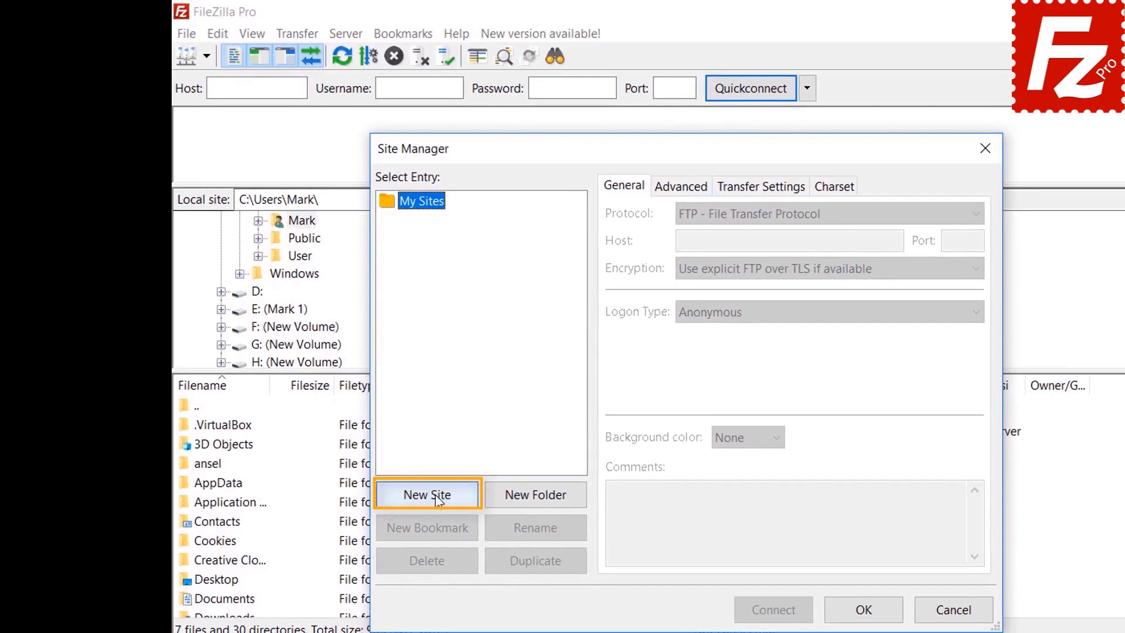
left_click(436, 497)
key("BackSpace")
type("Google ")
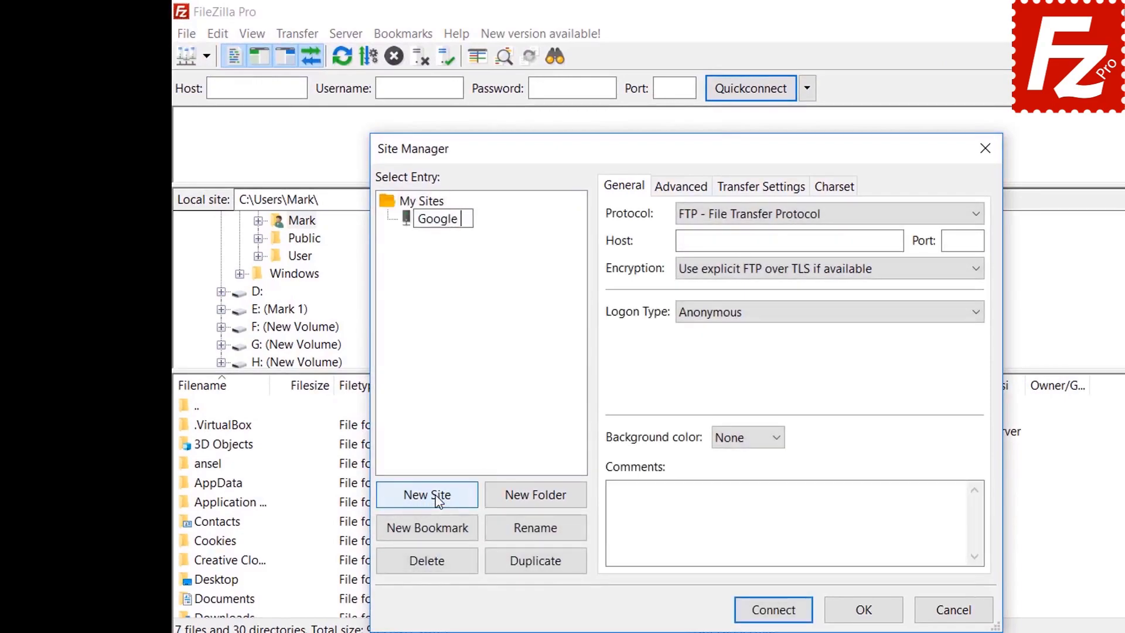
type("Cloud Connection")
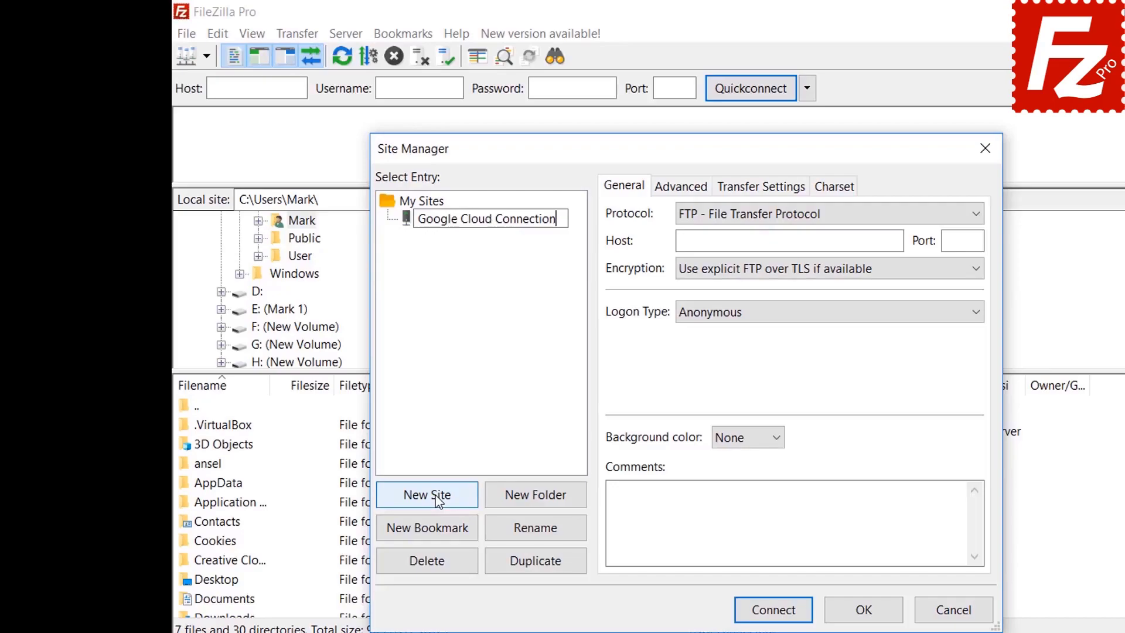
key("Return")
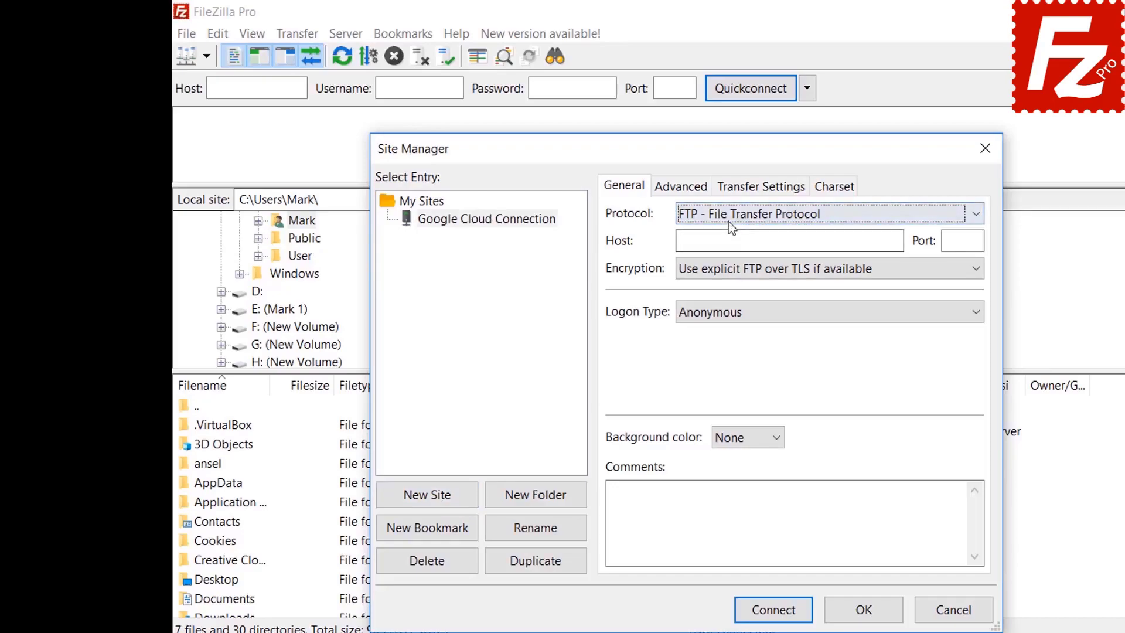
Step: Set the protocol to Google Cloud Storage with project ID filezilla-pro and the account e-mail, then connect
left_click(728, 218)
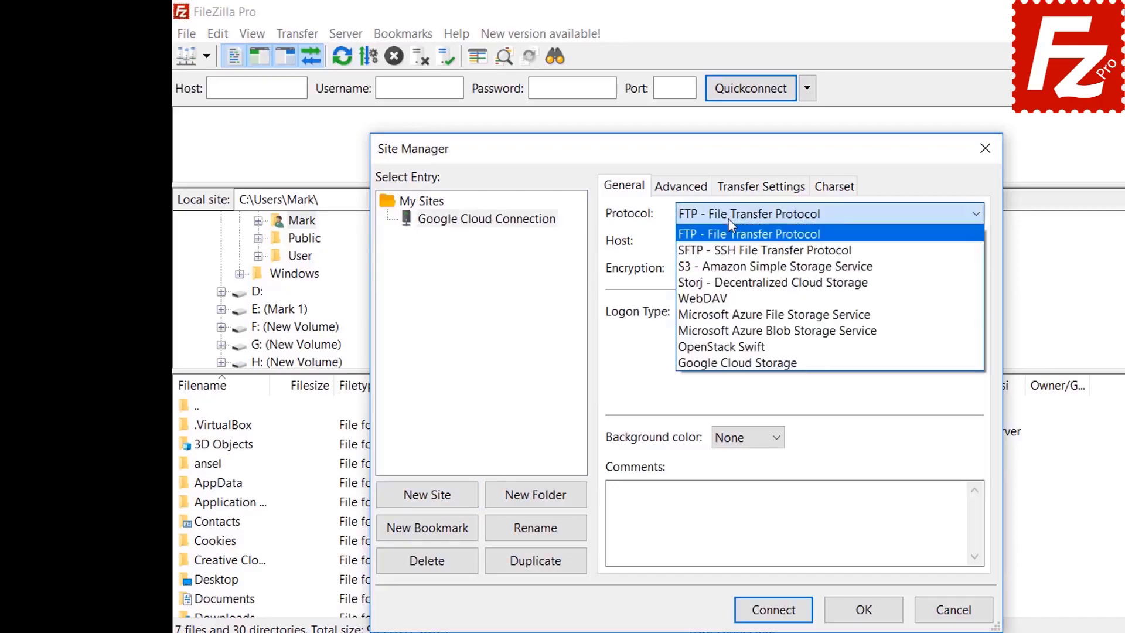
left_click(720, 363)
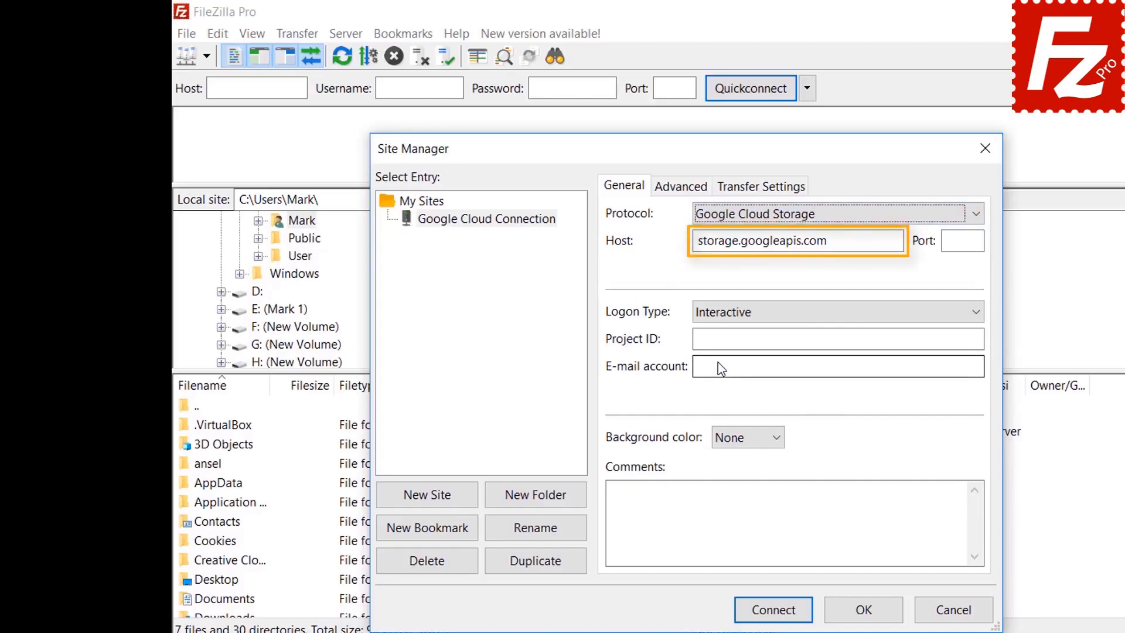
type("filezi")
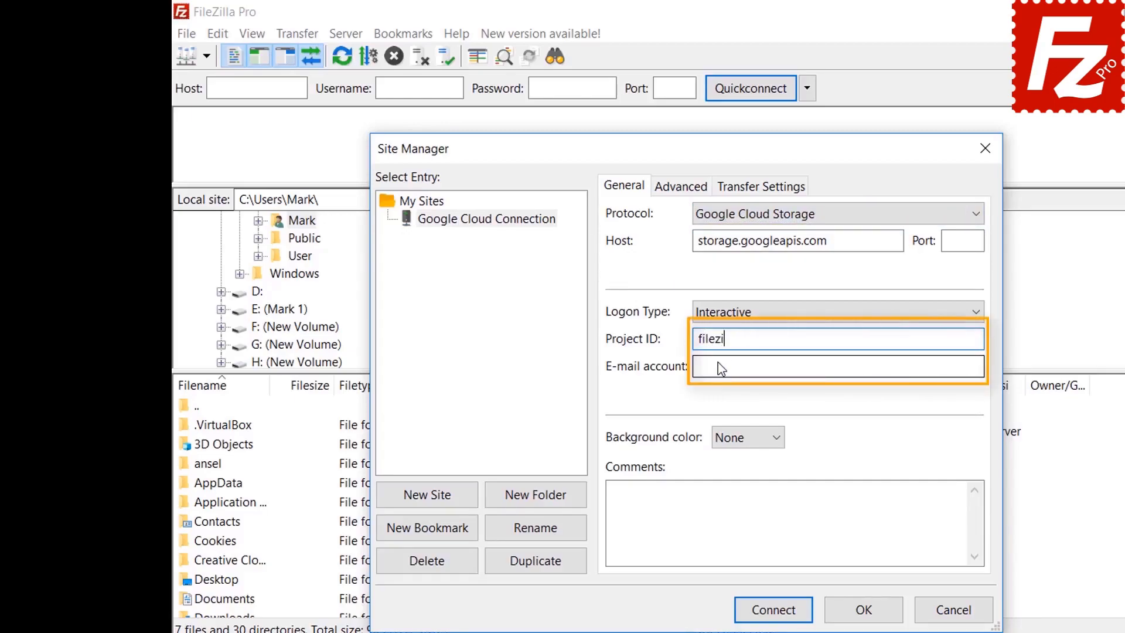
type("lla-pro")
key("Tab")
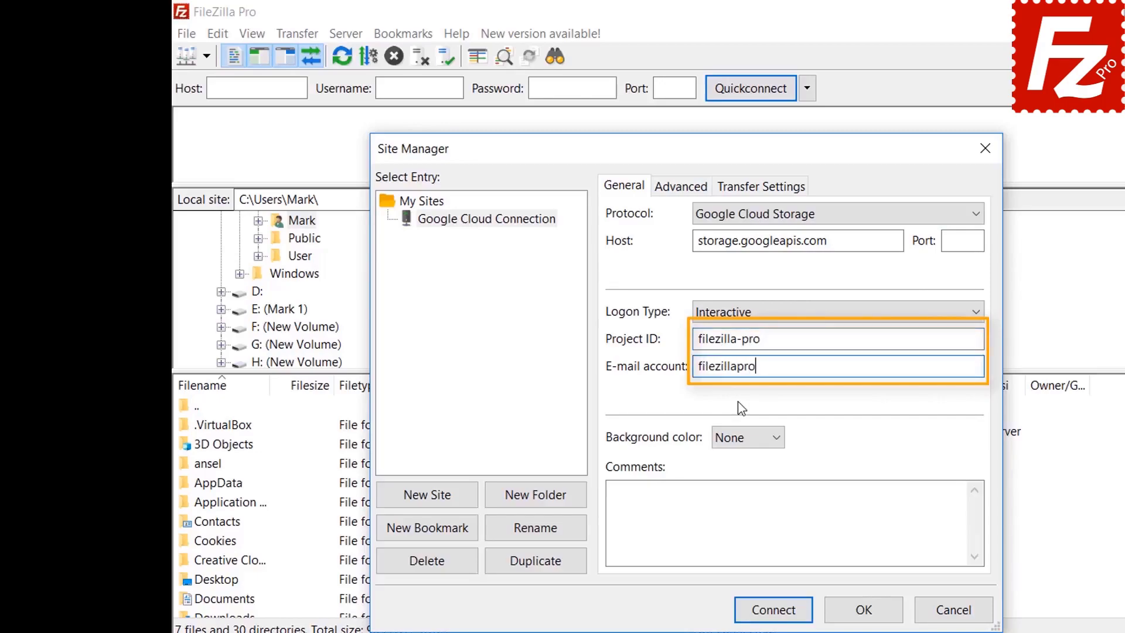
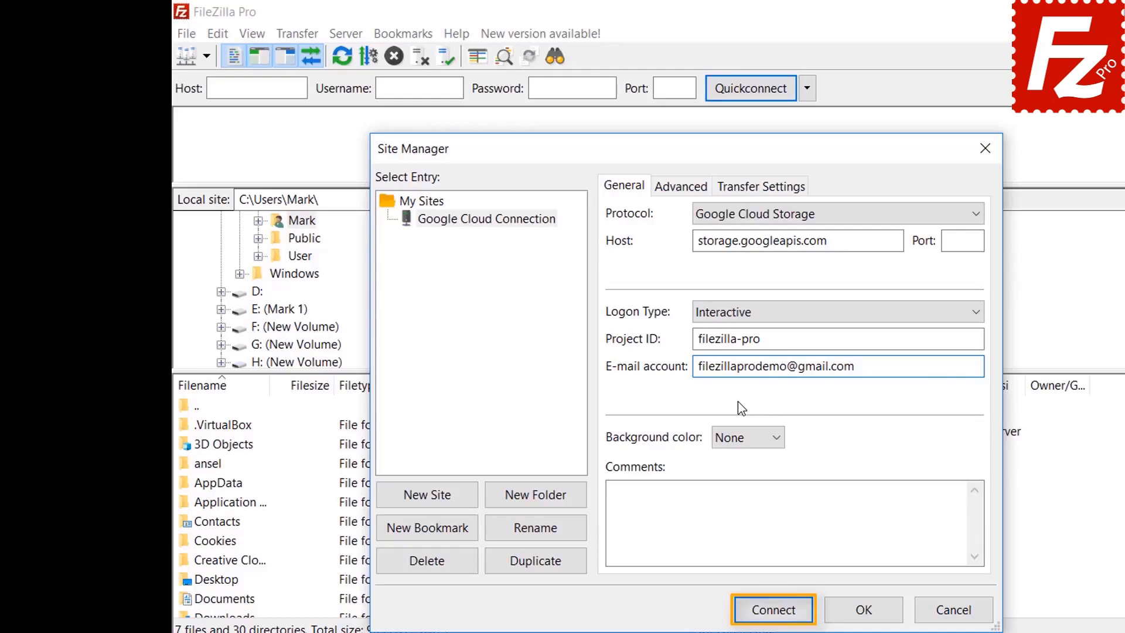
left_click(774, 614)
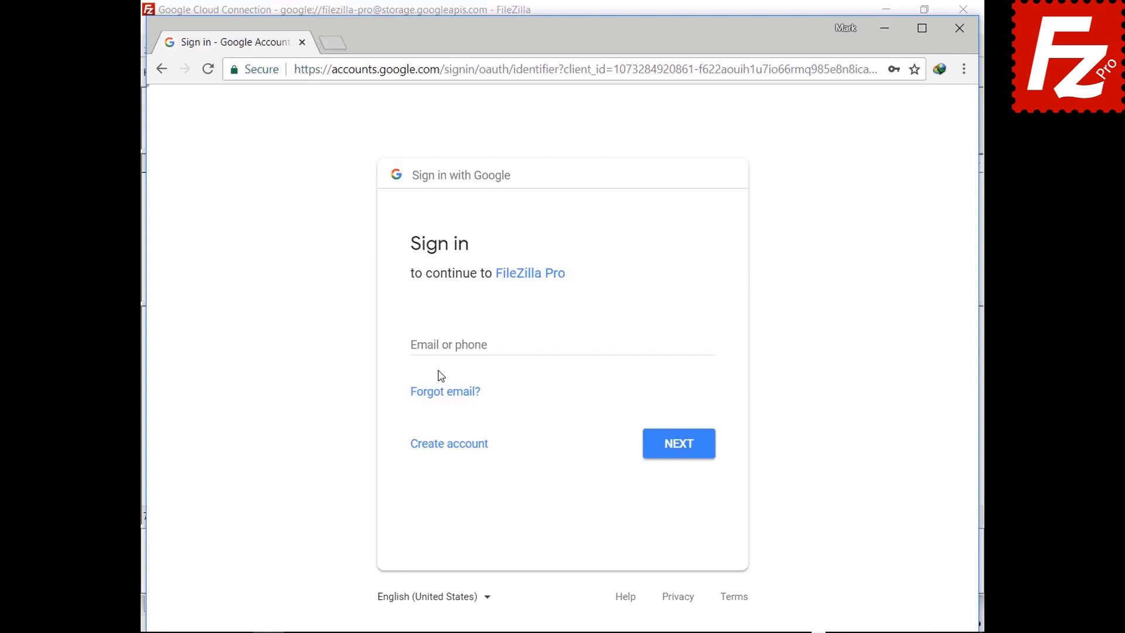
Step: Sign in to Google with the account e-mail and password, and allow Google Cloud Storage access
left_click(444, 345)
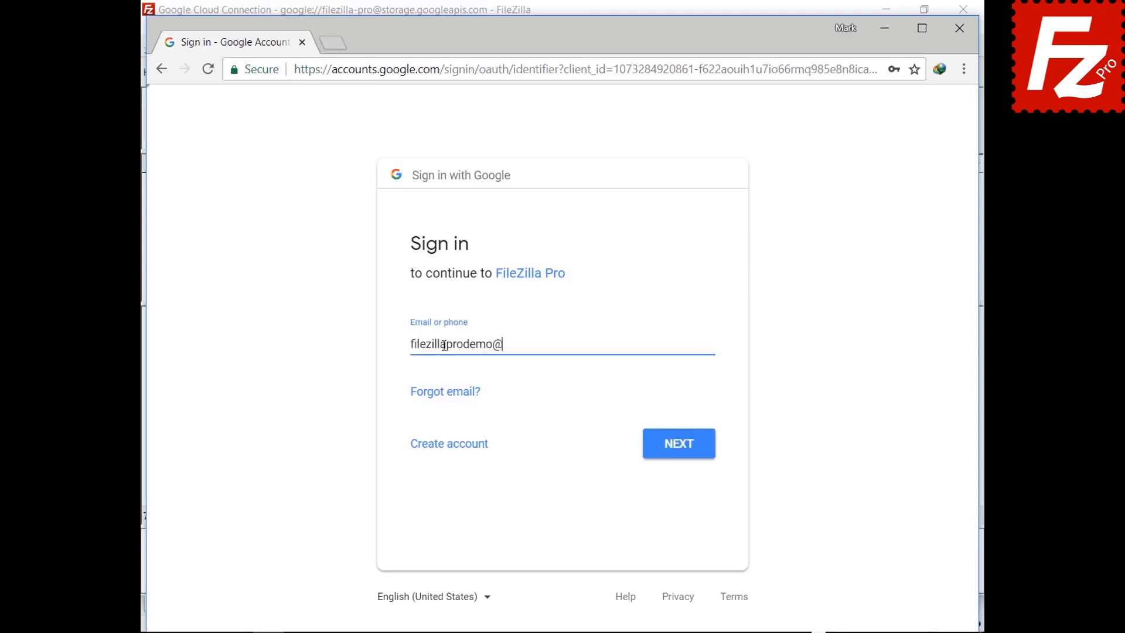
left_click(678, 457)
key("ctrl+v")
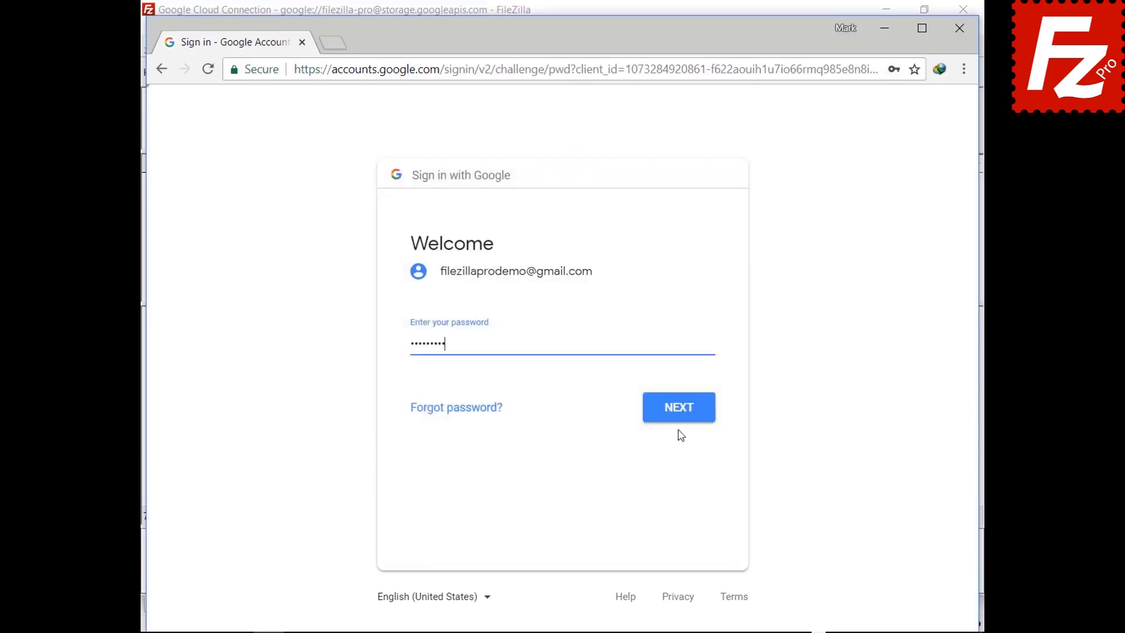
left_click(680, 417)
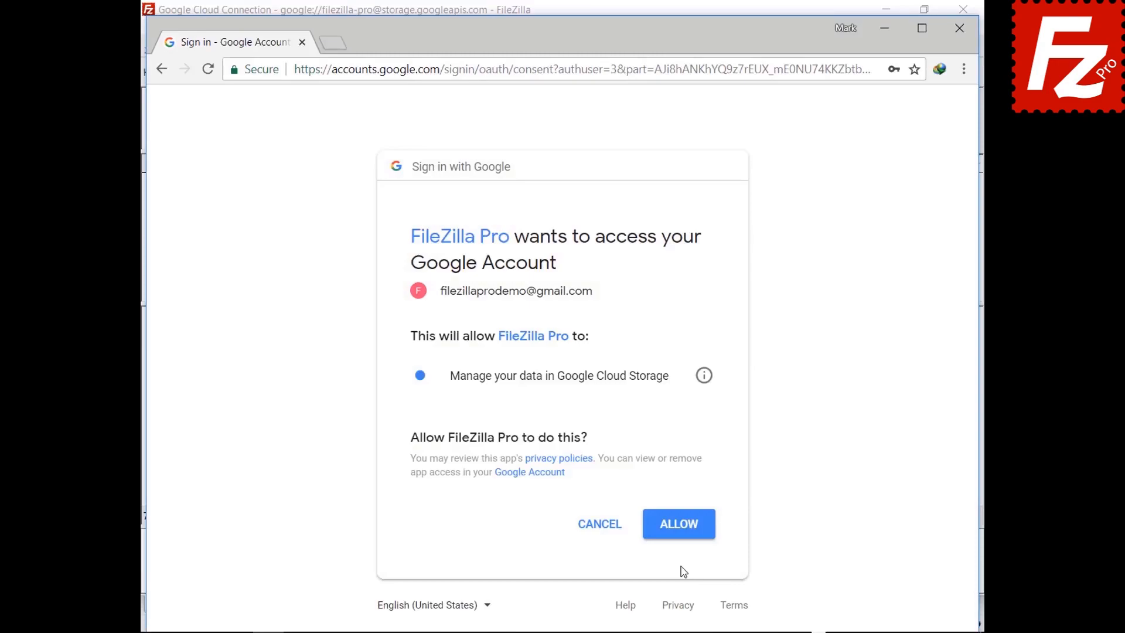
left_click(679, 531)
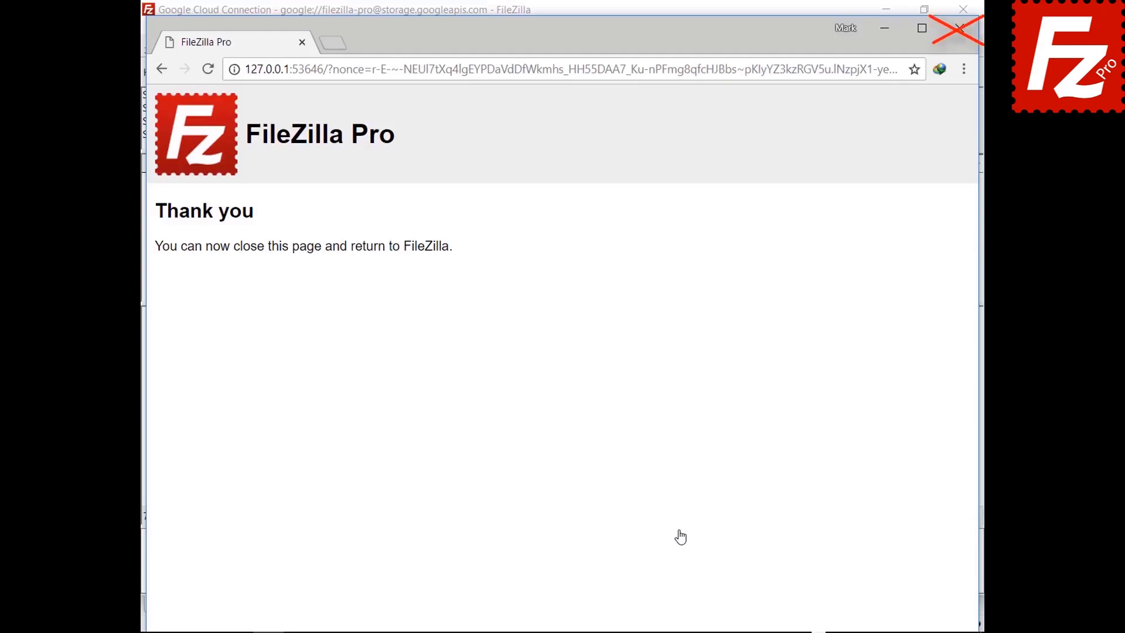
Step: Trust the googleapis.com and storage.googleapis.com certificates, including alternative hostnames, to finish connecting
left_click(501, 530)
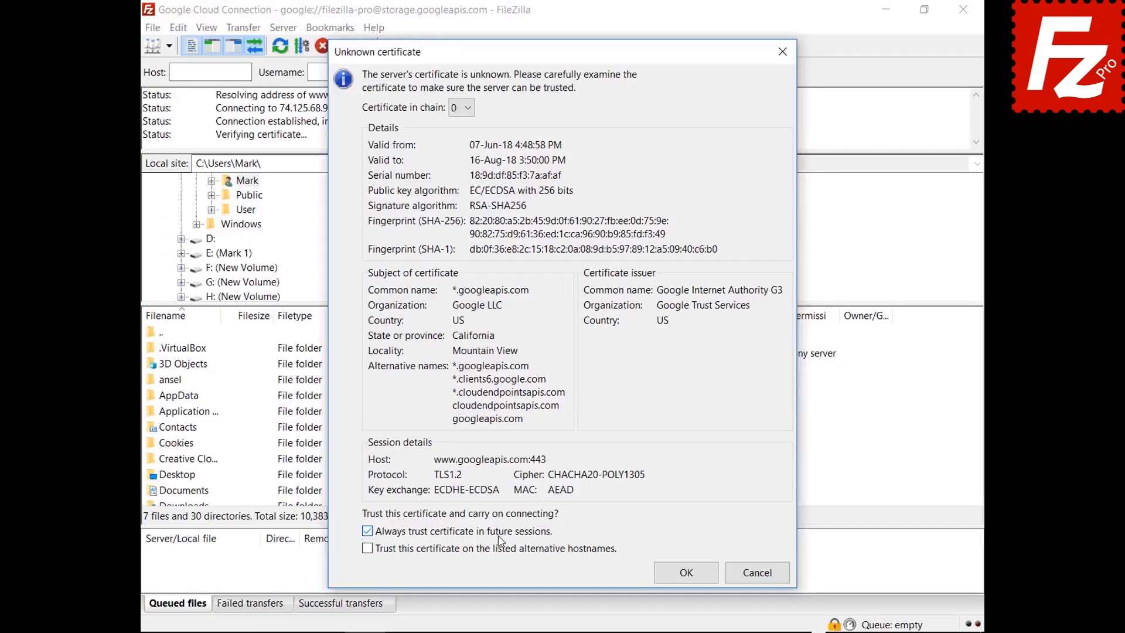
left_click(501, 549)
left_click(686, 573)
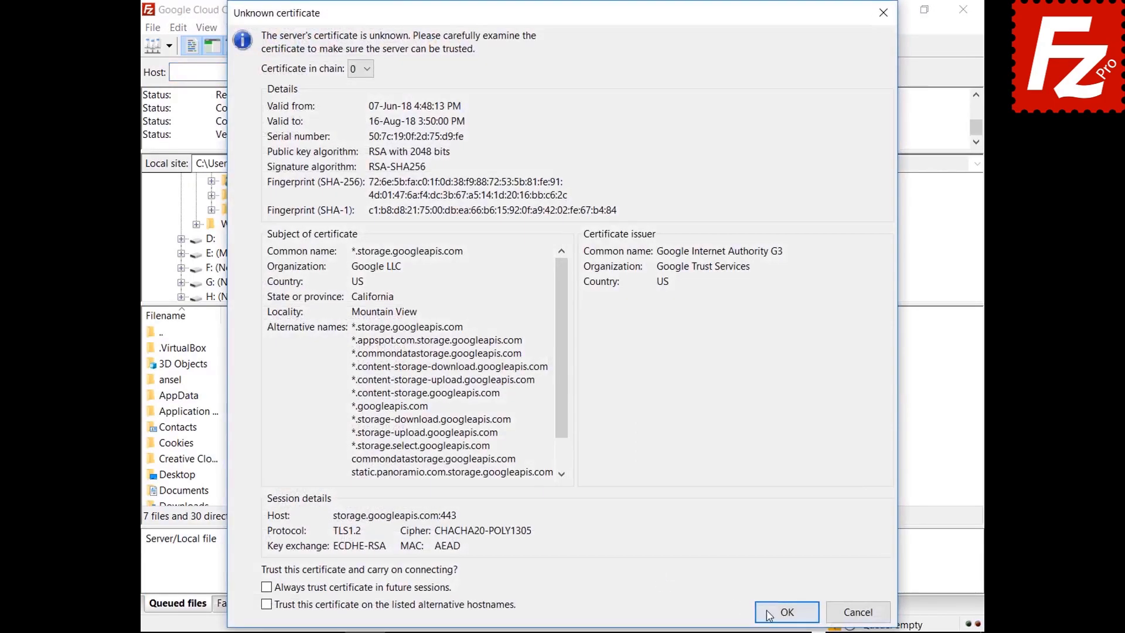
left_click(770, 614)
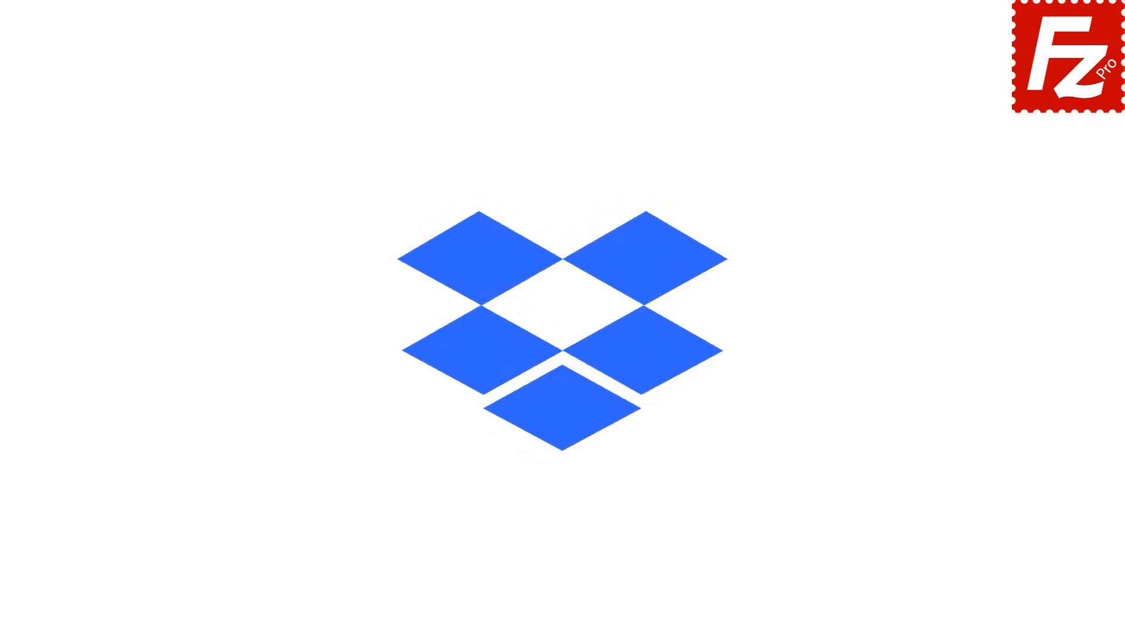
Step: Launch FileZilla Pro, add a site named 'Dropbox' using the Dropbox protocol, and connect
double_click(179, 121)
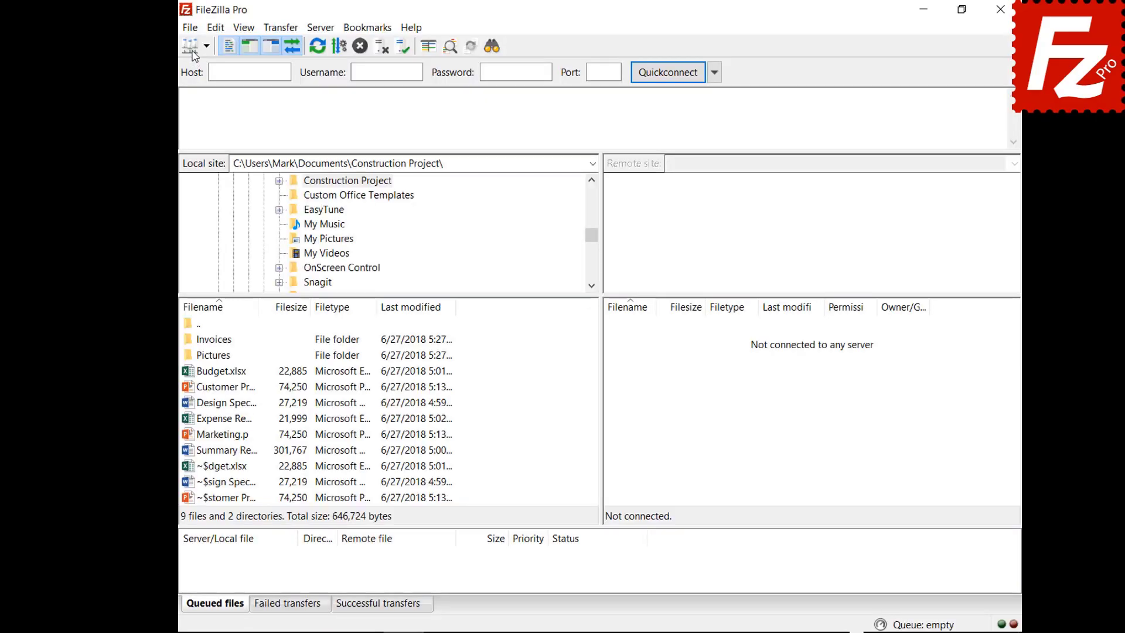
left_click(155, 26)
left_click(153, 47)
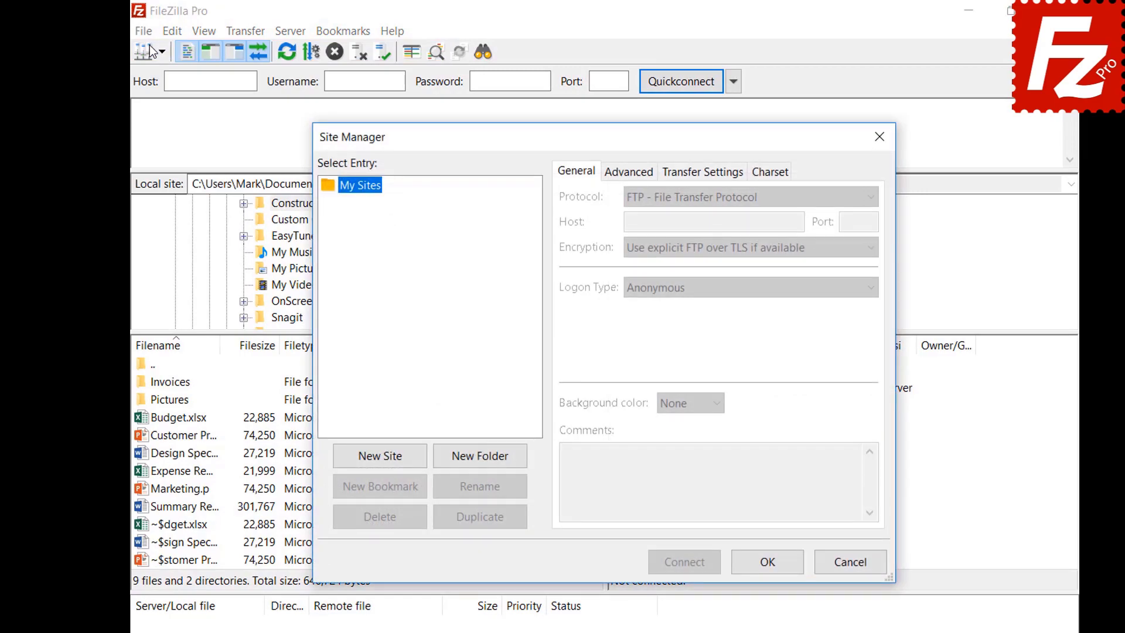
left_click(380, 456)
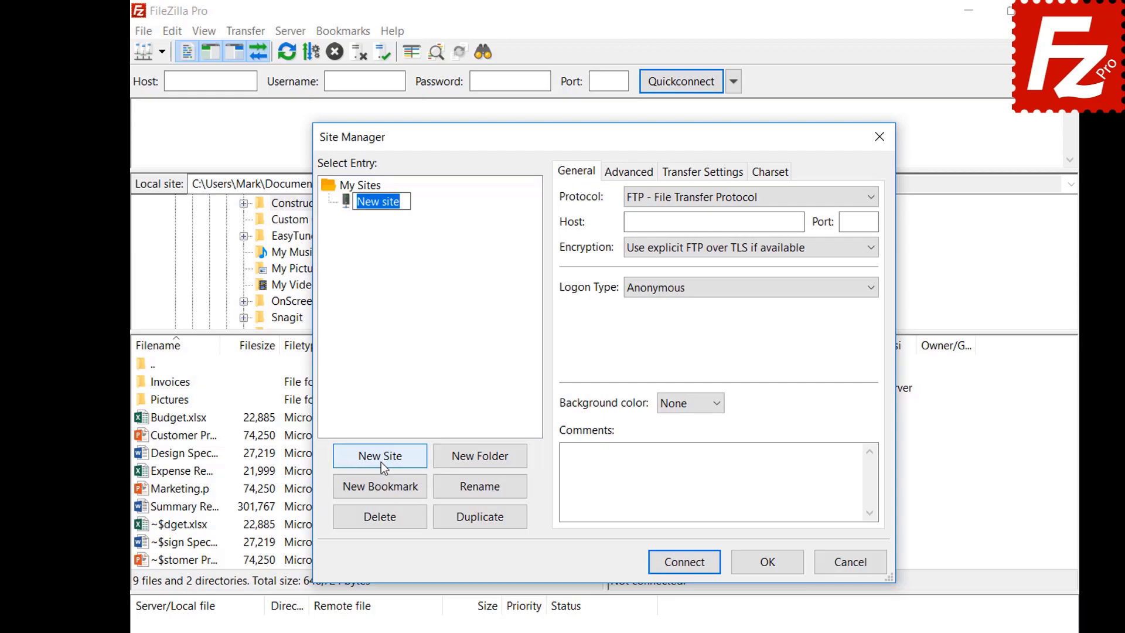
type("Dropbox")
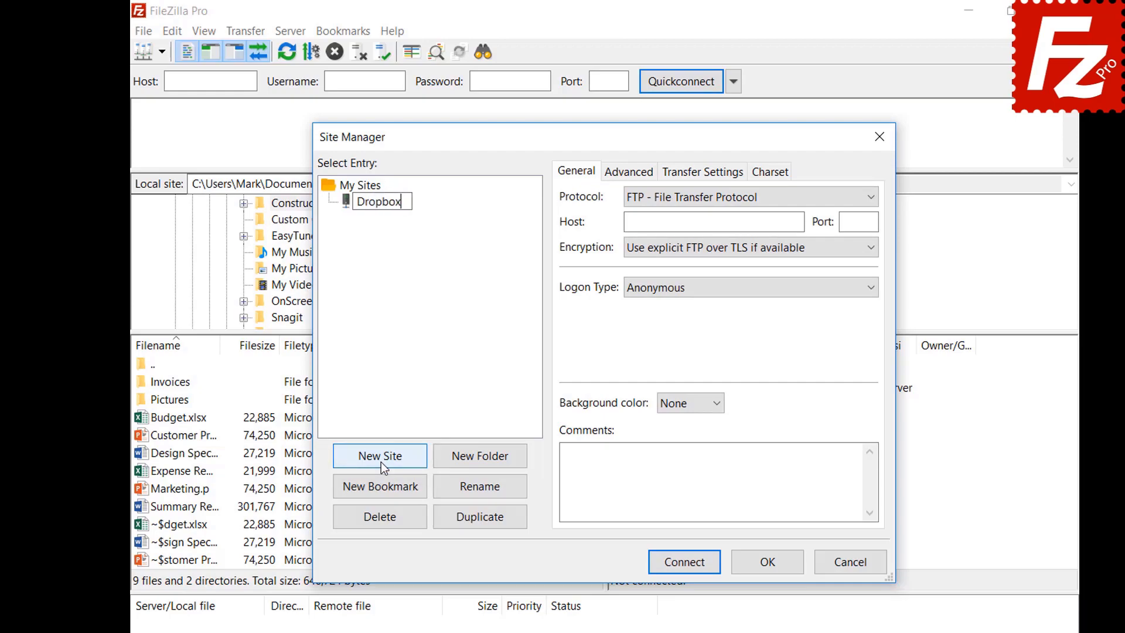
left_click(821, 198)
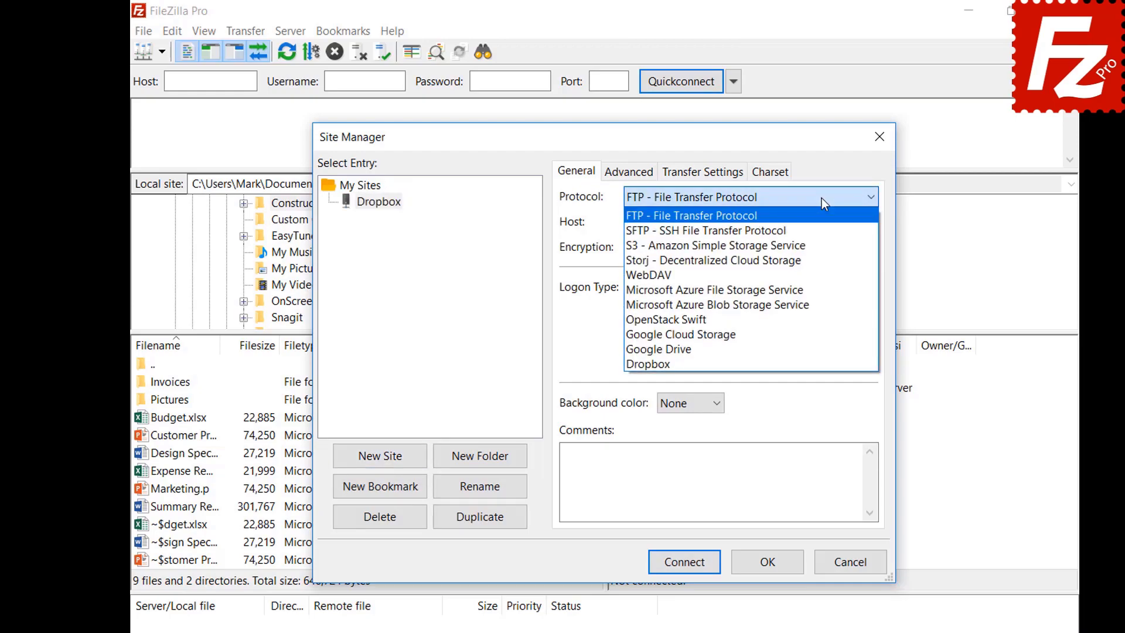
left_click(821, 362)
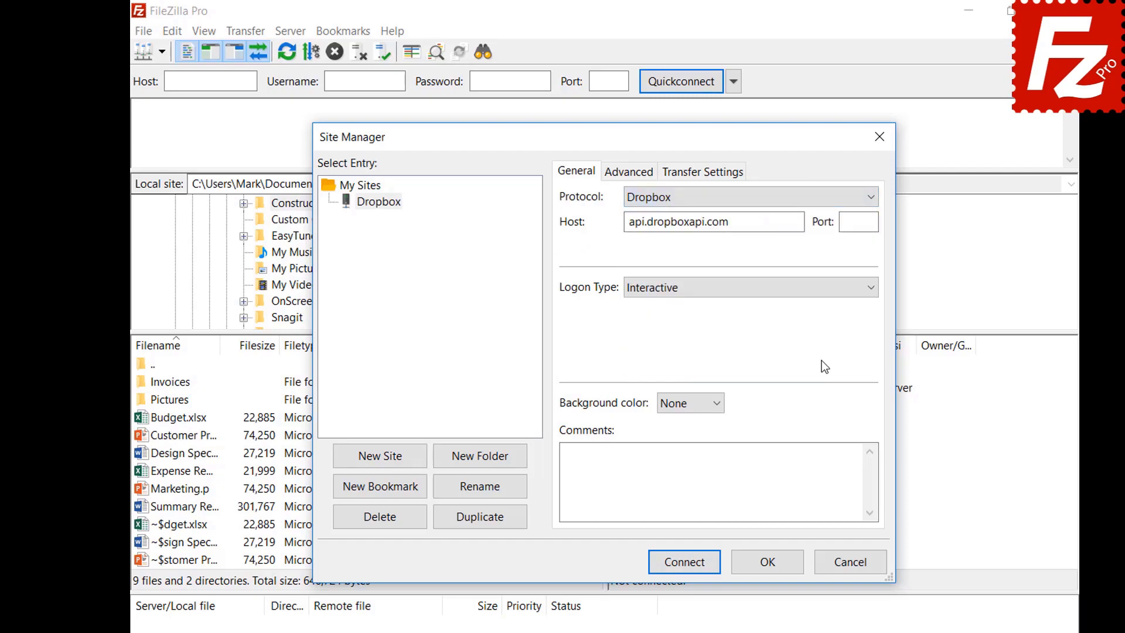
left_click(681, 566)
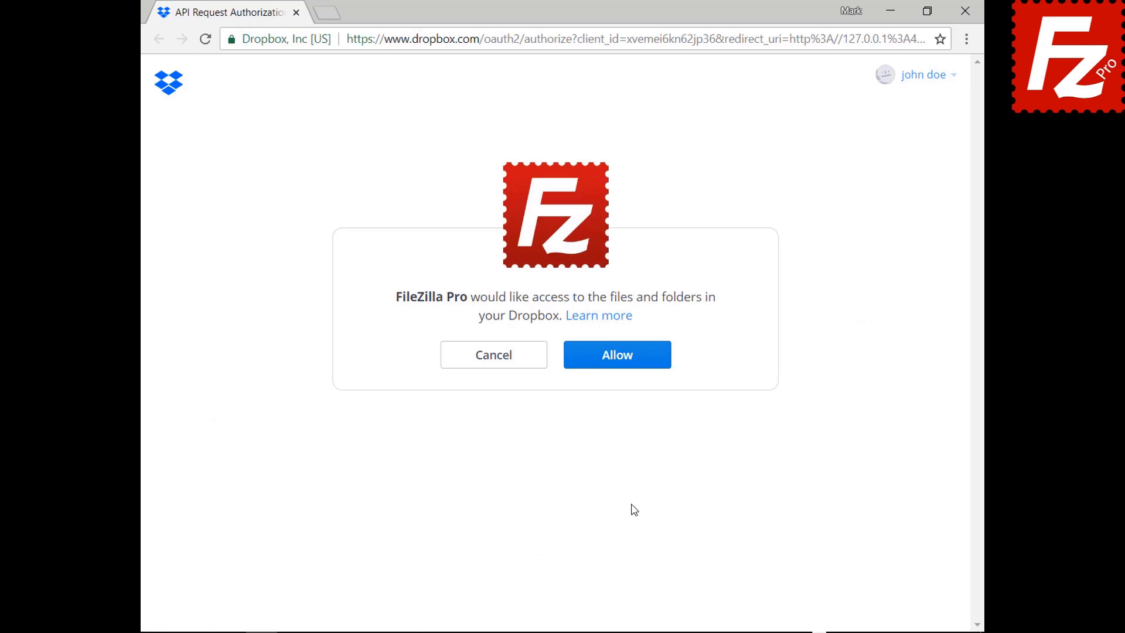
Step: Approve FileZilla Pro's request on the Dropbox API authorization page
left_click(626, 364)
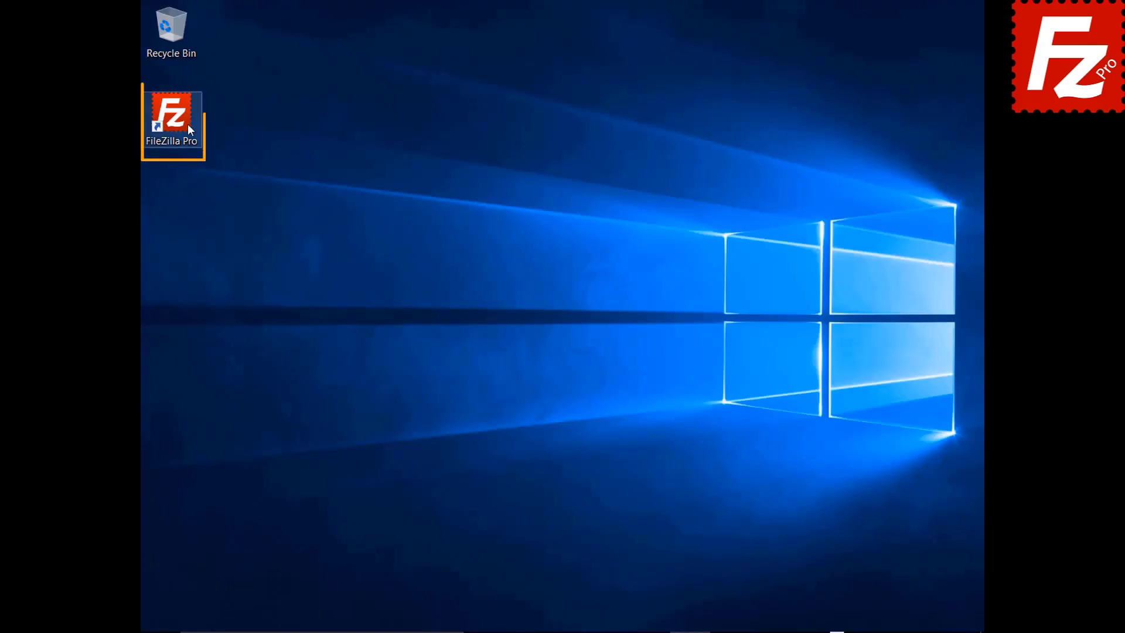
Step: Launch FileZilla Pro, add a site named 'OneDrive' with the Microsoft OneDrive protocol, and connect
double_click(179, 122)
left_click(153, 28)
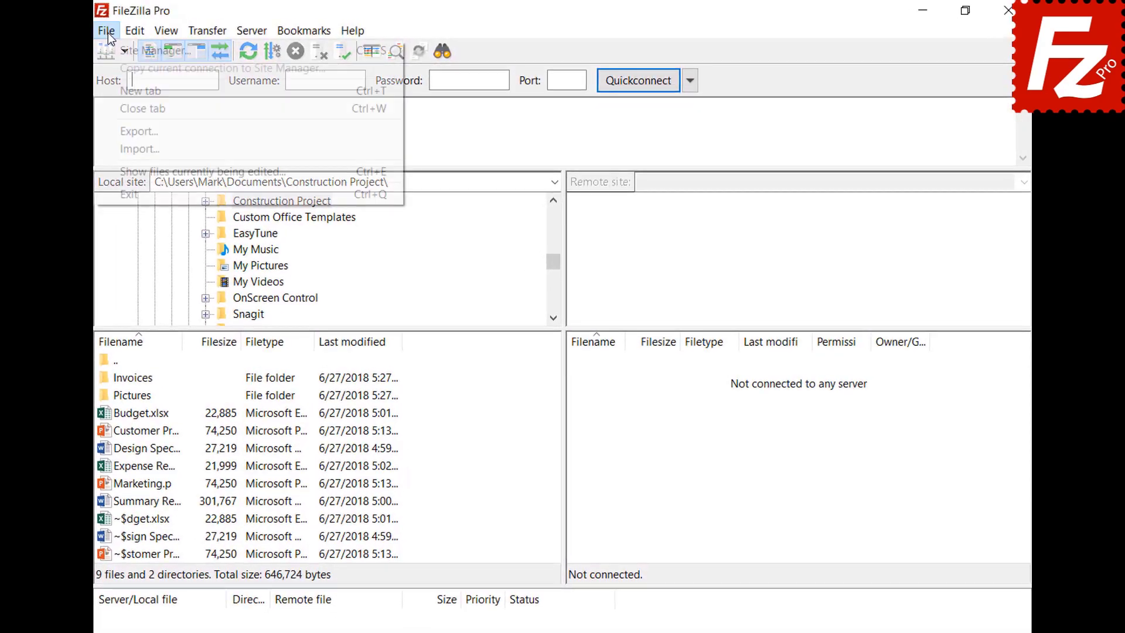
left_click(108, 48)
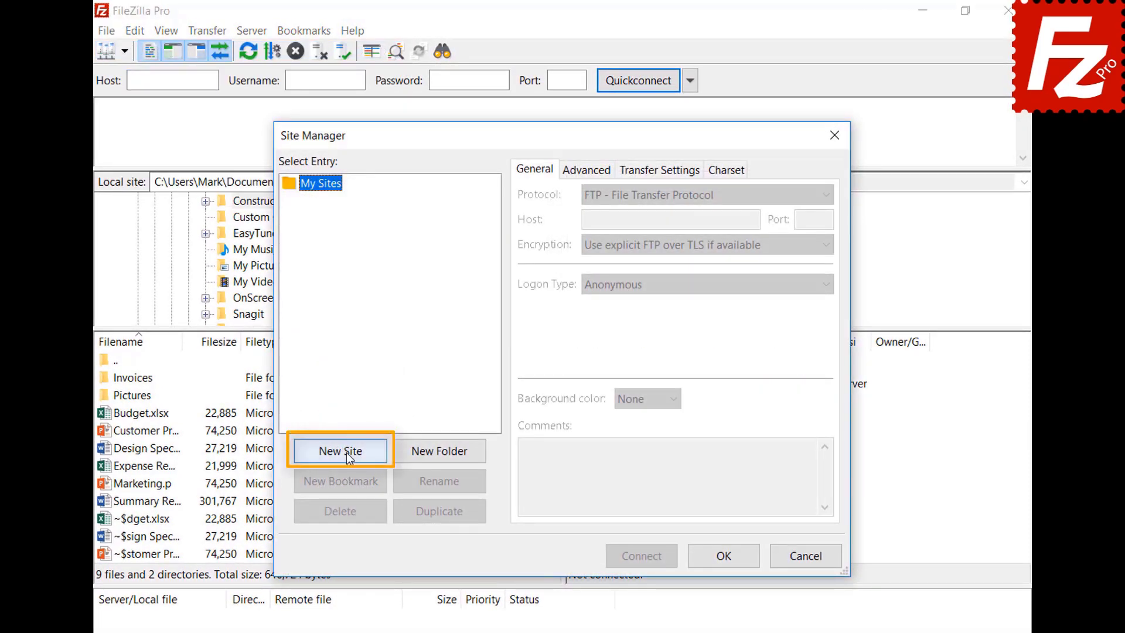
left_click(348, 455)
key("BackSpace")
type("OneDrive")
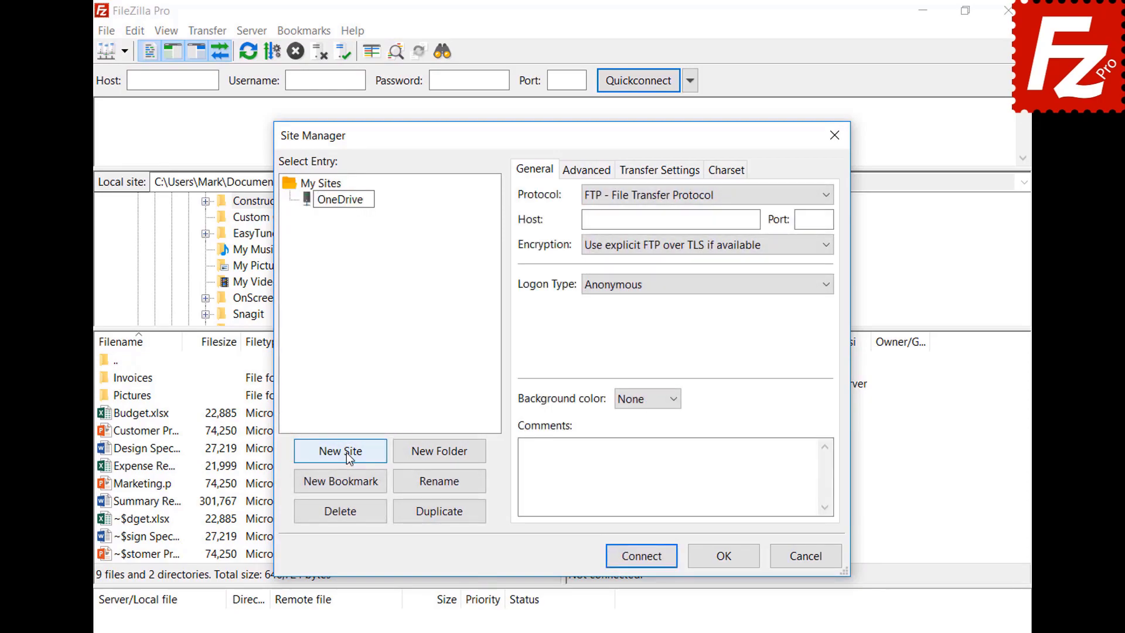
left_click(642, 195)
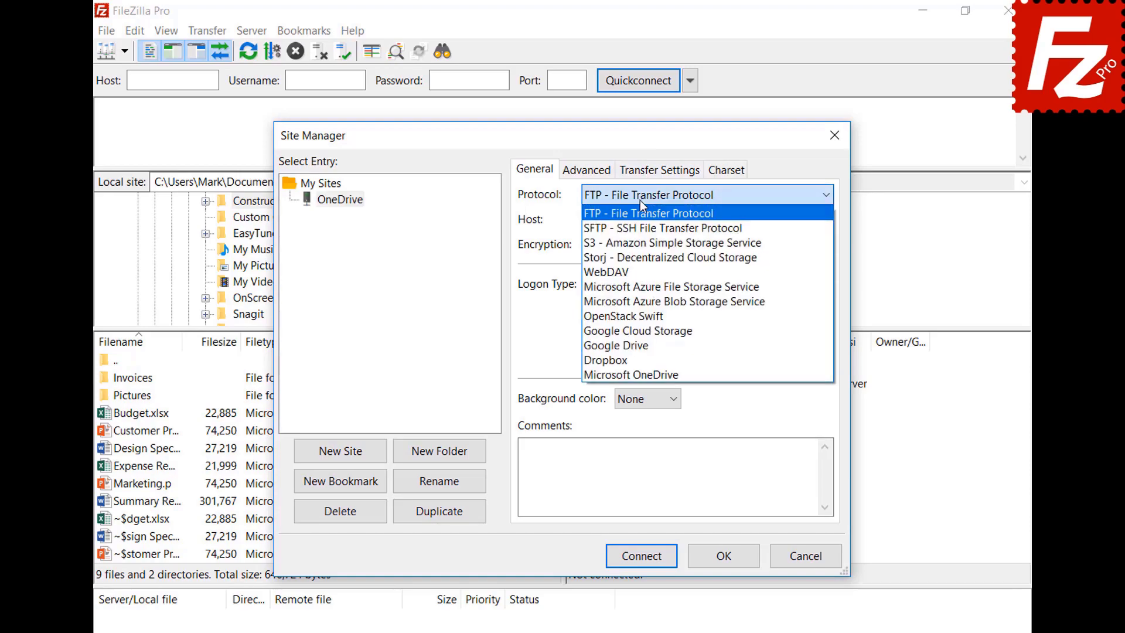
left_click(645, 373)
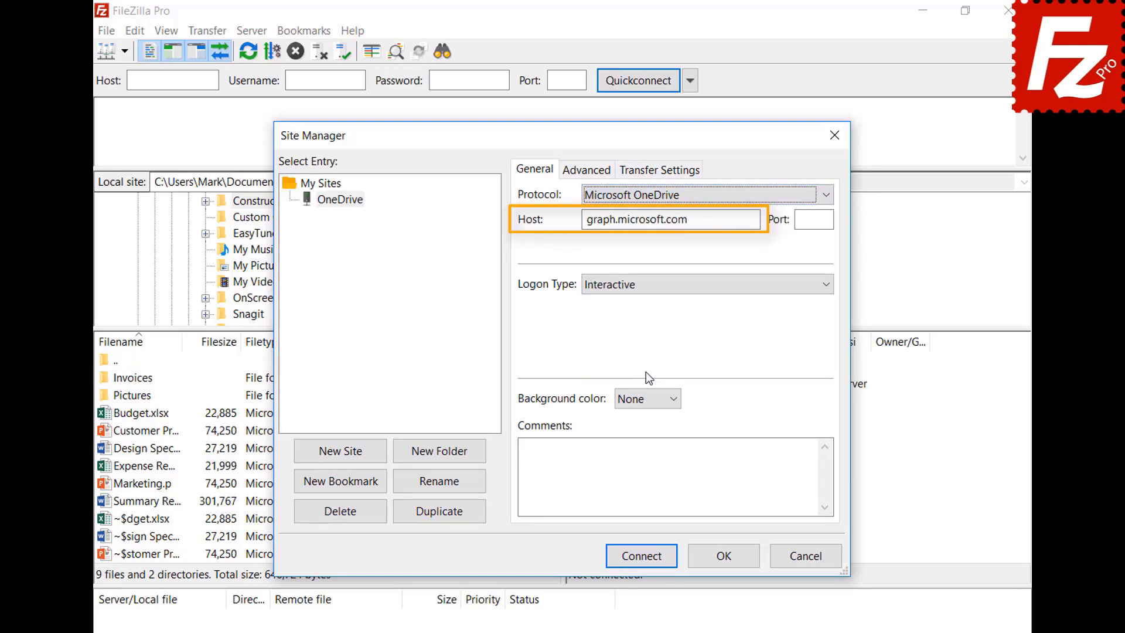
left_click(638, 556)
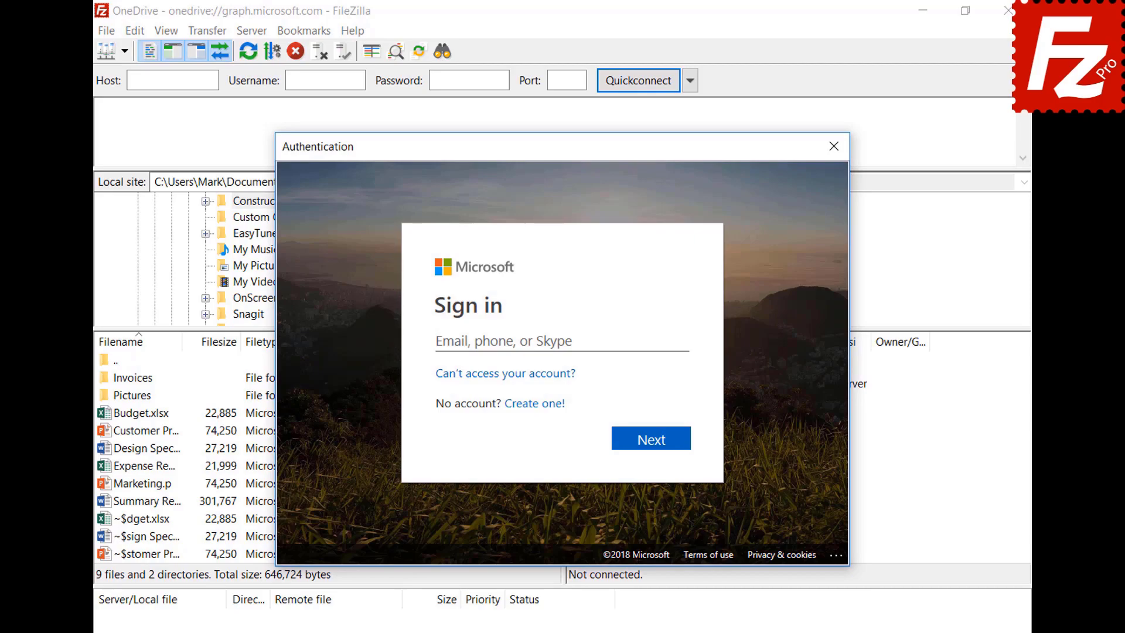
Step: Sign in with the Microsoft account e-mail and password, then grant FileZilla Pro access
key("ctrl+v")
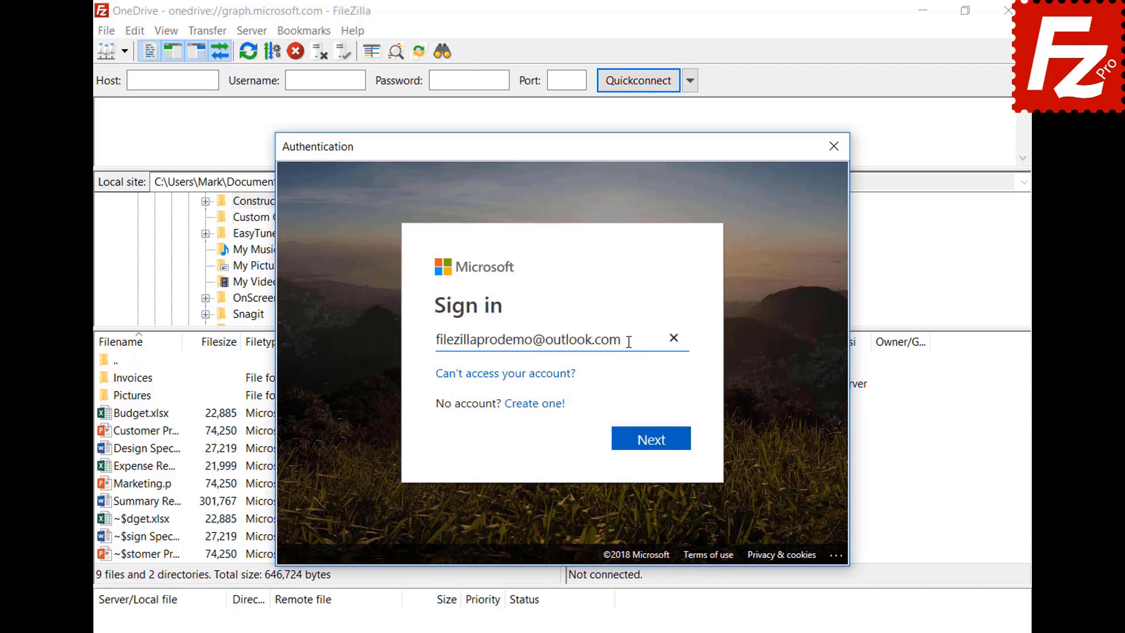
left_click(654, 451)
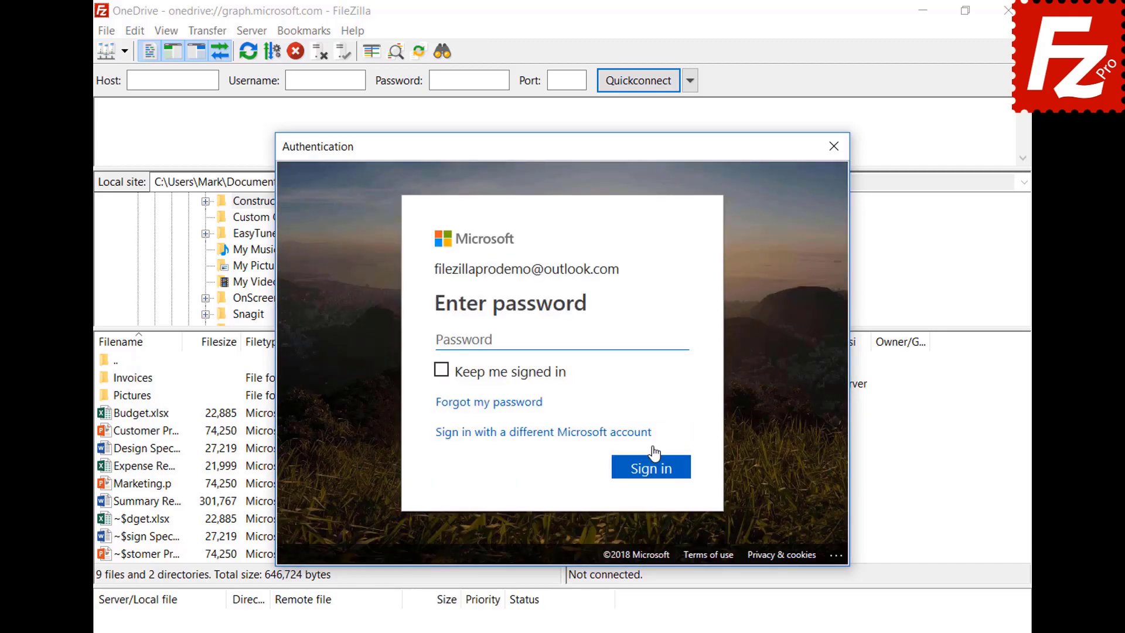
key("ctrl+v")
left_click(658, 468)
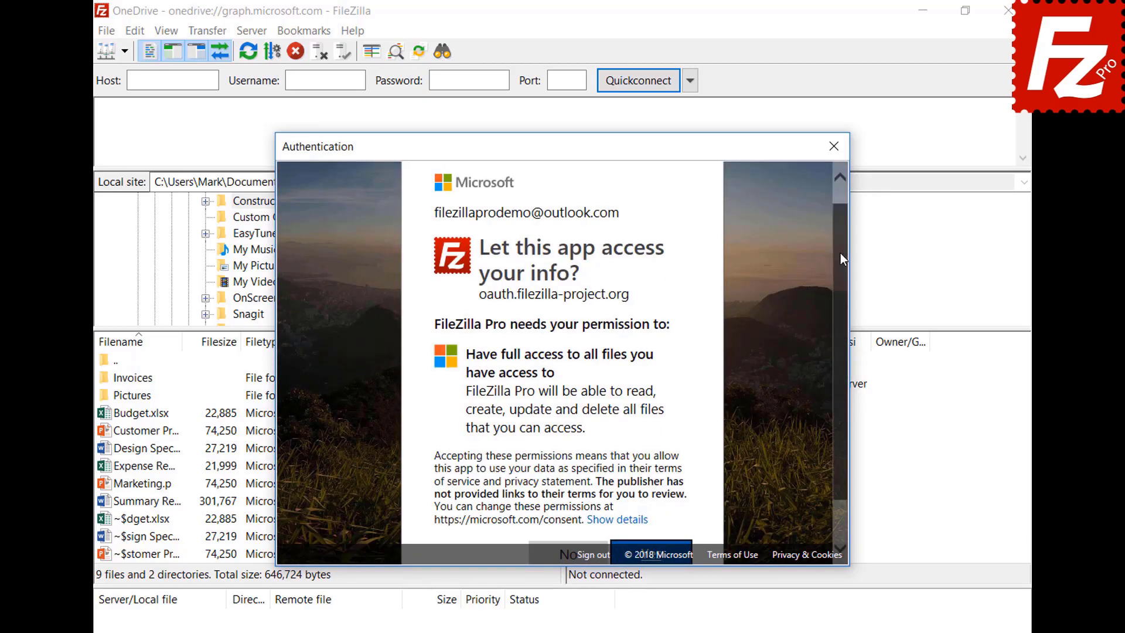
left_click_drag(840, 253, 655, 529)
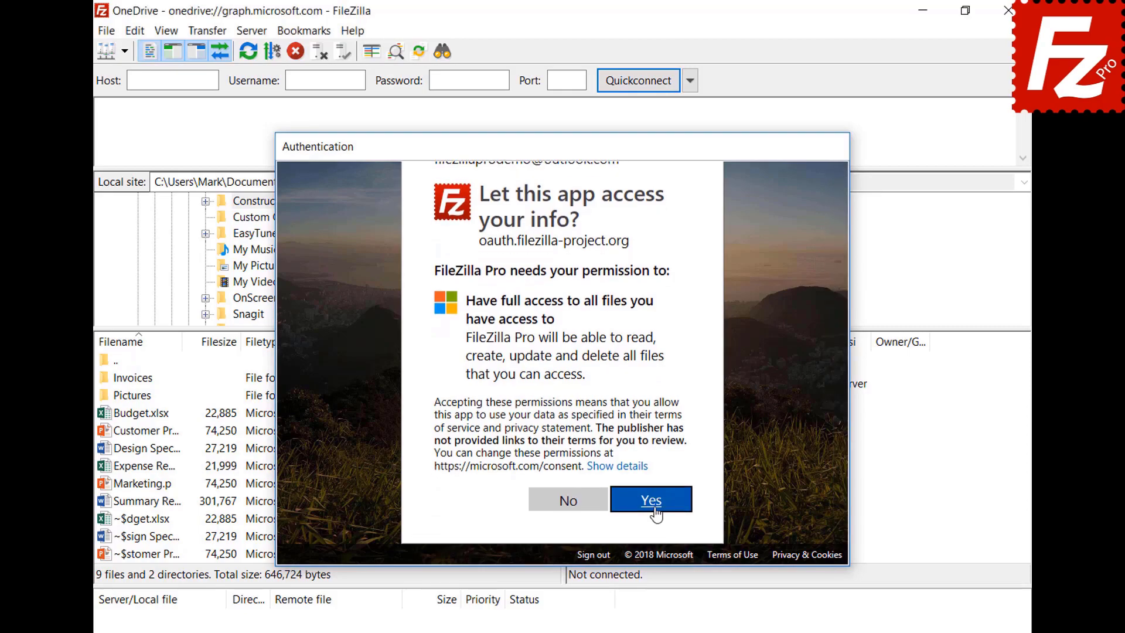
left_click(651, 502)
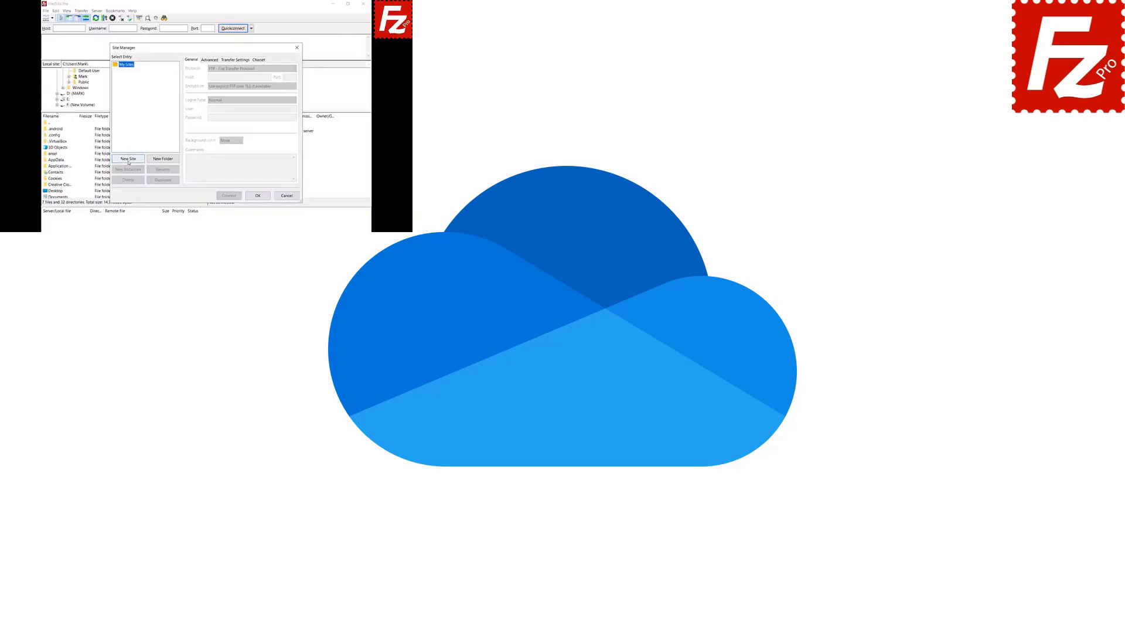
Step: Add a 'OneDrive' site with the Microsoft OneDrive protocol, then relaunch FileZilla Pro from the desktop
left_click(128, 159)
type("OneDrive")
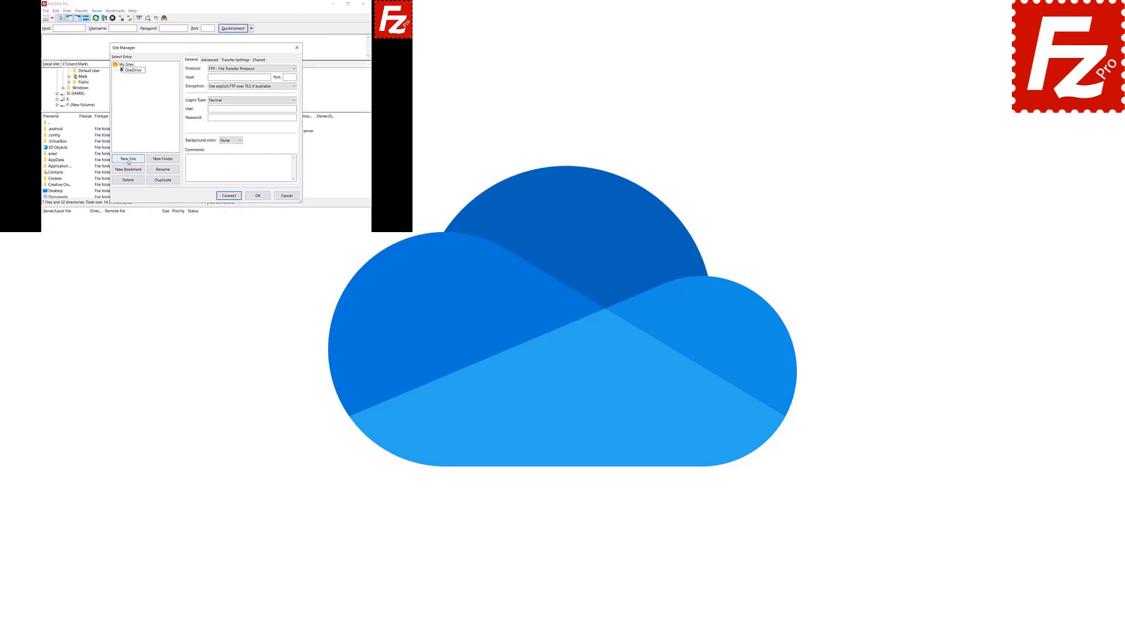
left_click(293, 69)
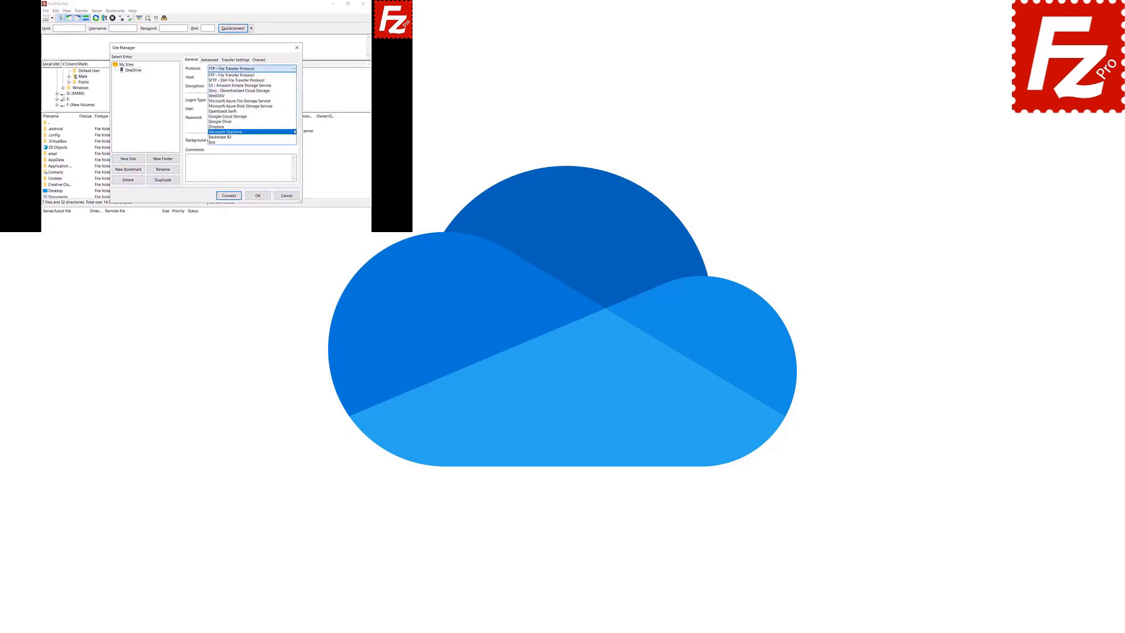
left_click(294, 131)
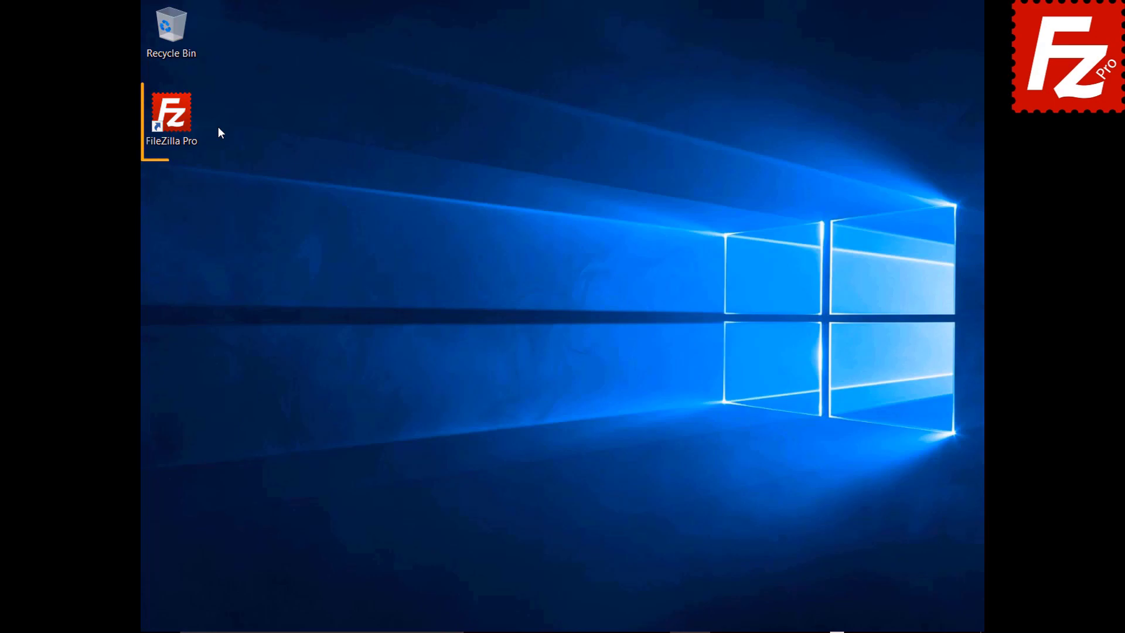
left_click(178, 121)
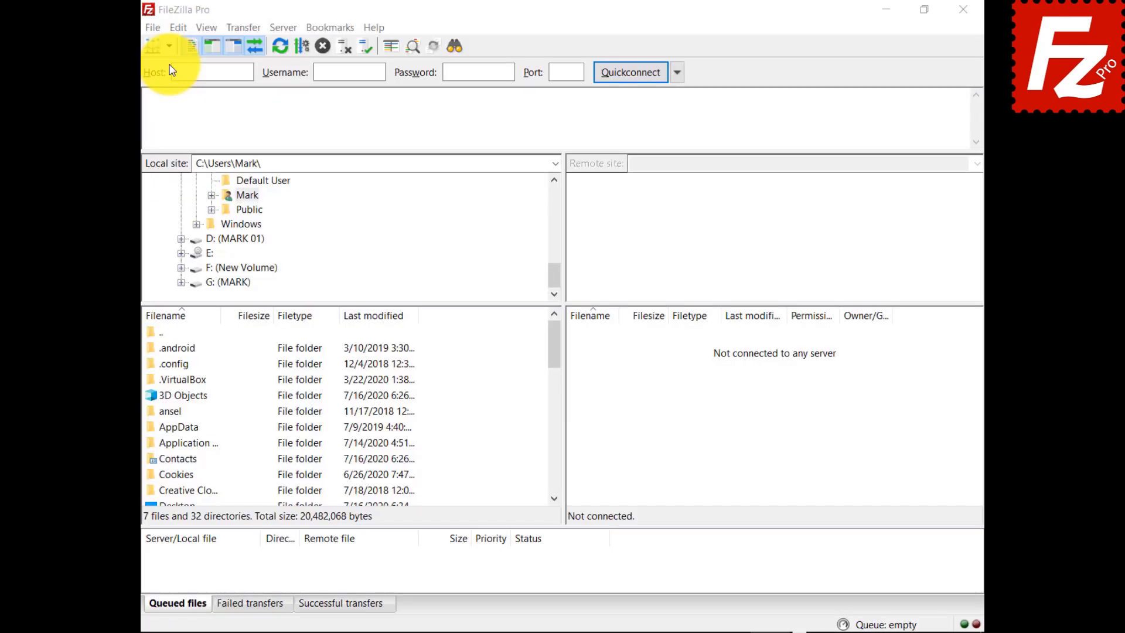
Step: Connect to the saved OneDrive site from the toolbar's saved-sites list
left_click(148, 50)
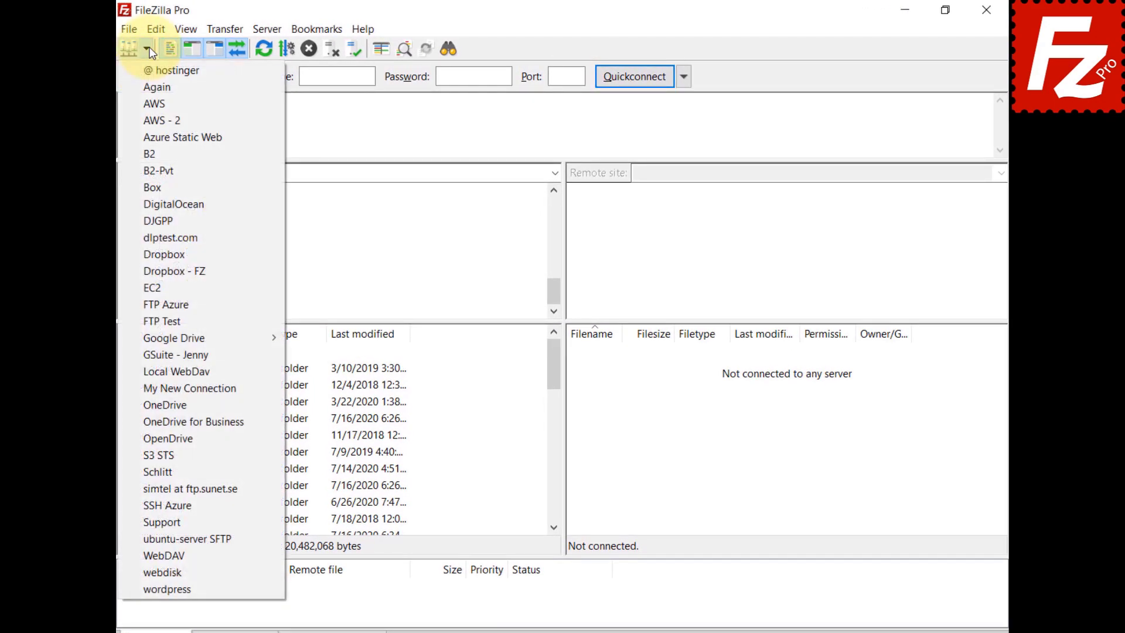
left_click(153, 404)
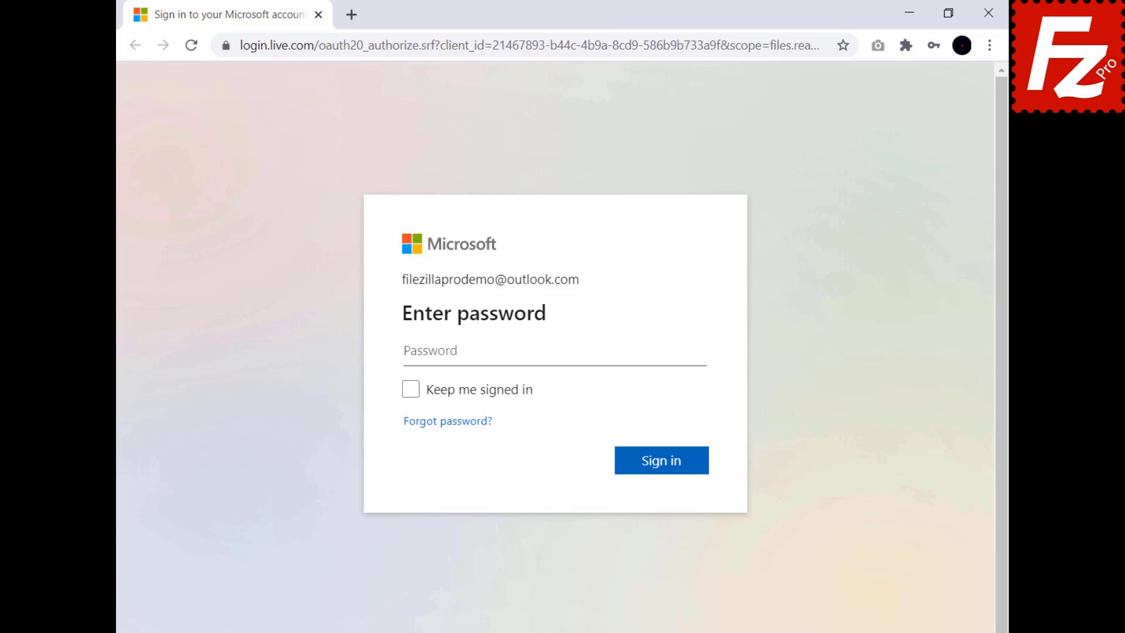
Step: Sign in with the account password and paste the copied authorization code into FileZilla
key("ctrl+v")
left_click(665, 466)
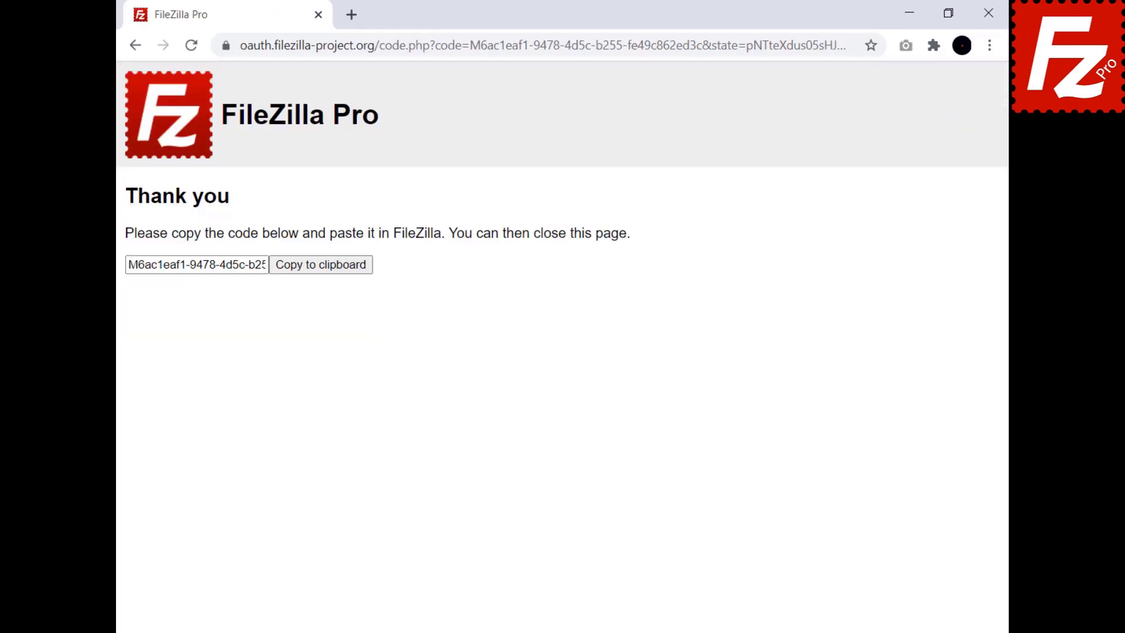
left_click(320, 273)
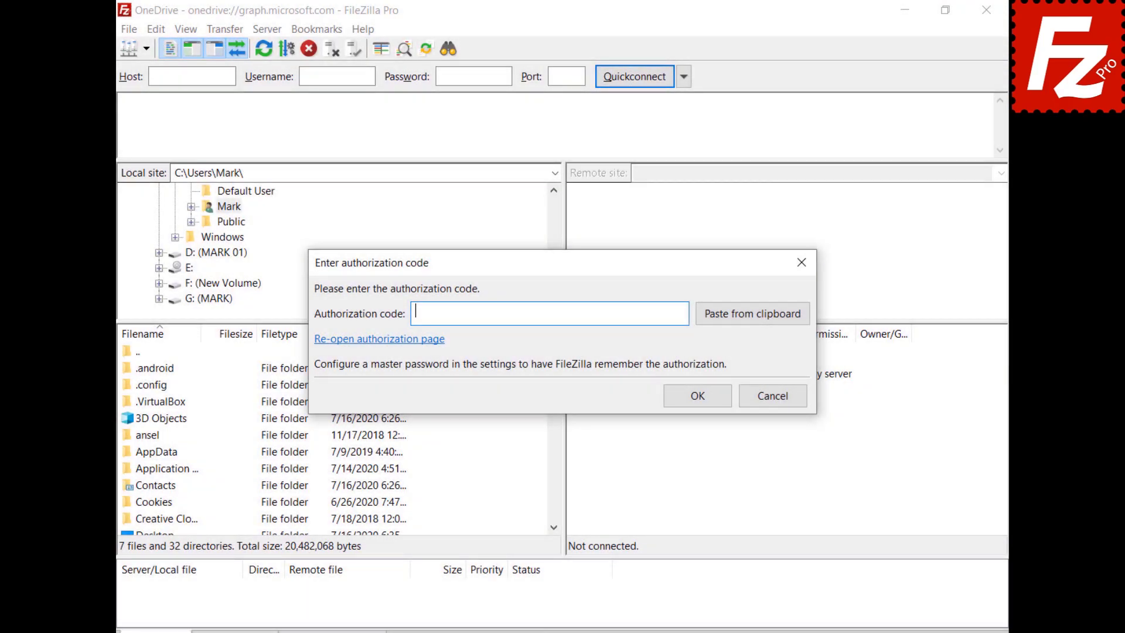
key("ctrl+v")
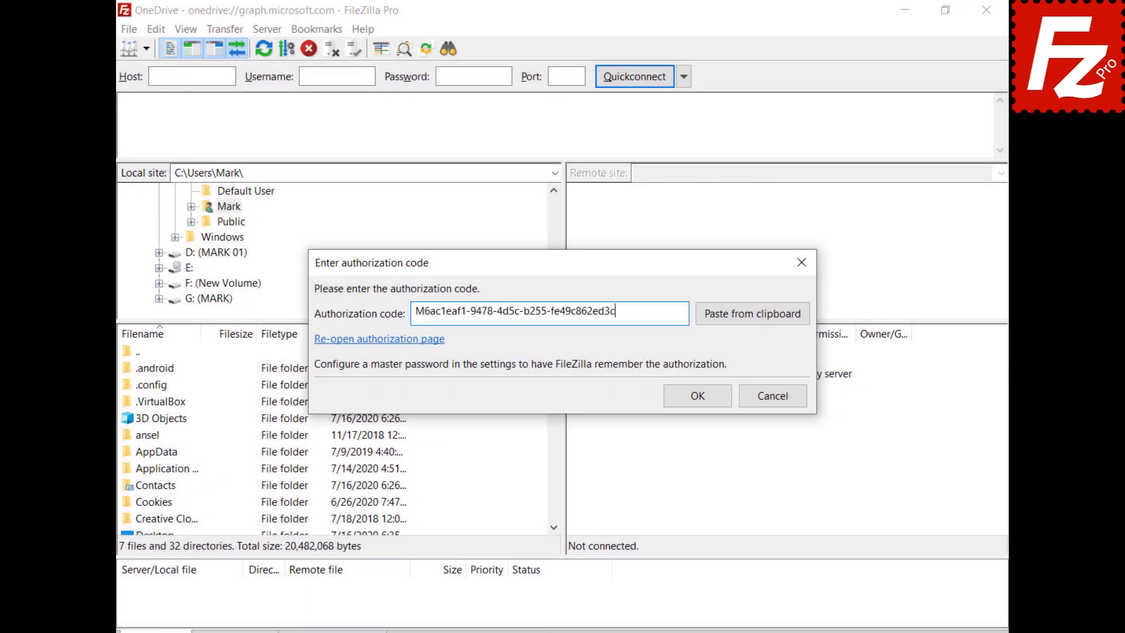
Step: Confirm the code, go to /My Drives/OneDrive/Documents/Construction Project, and select Budget.xlsx
left_click(705, 395)
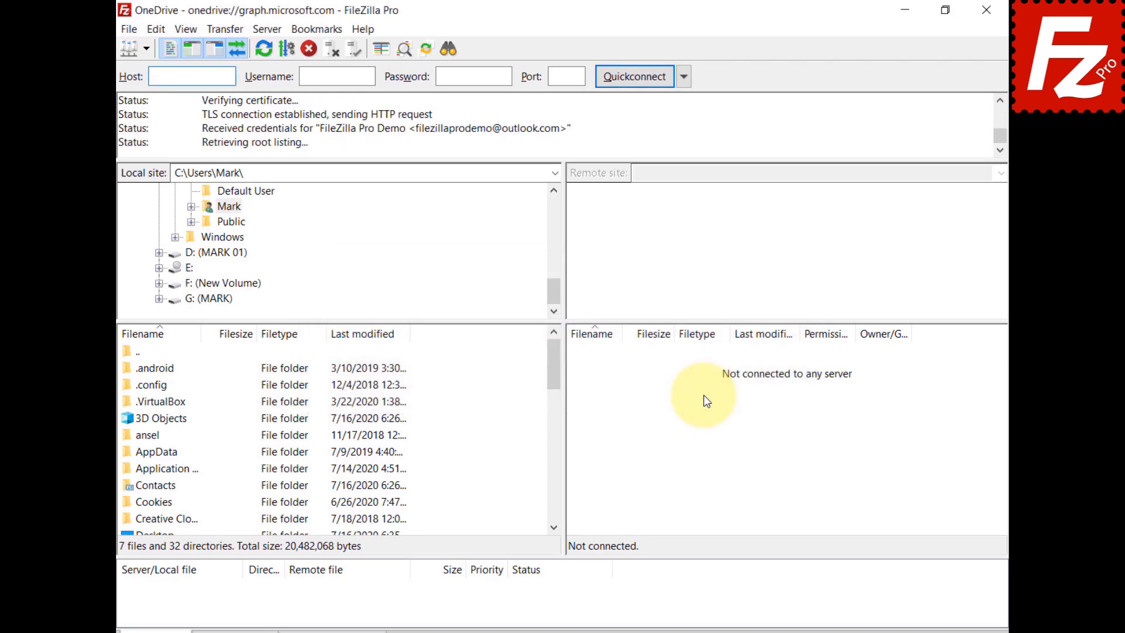
double_click(638, 172)
key("ctrl+v")
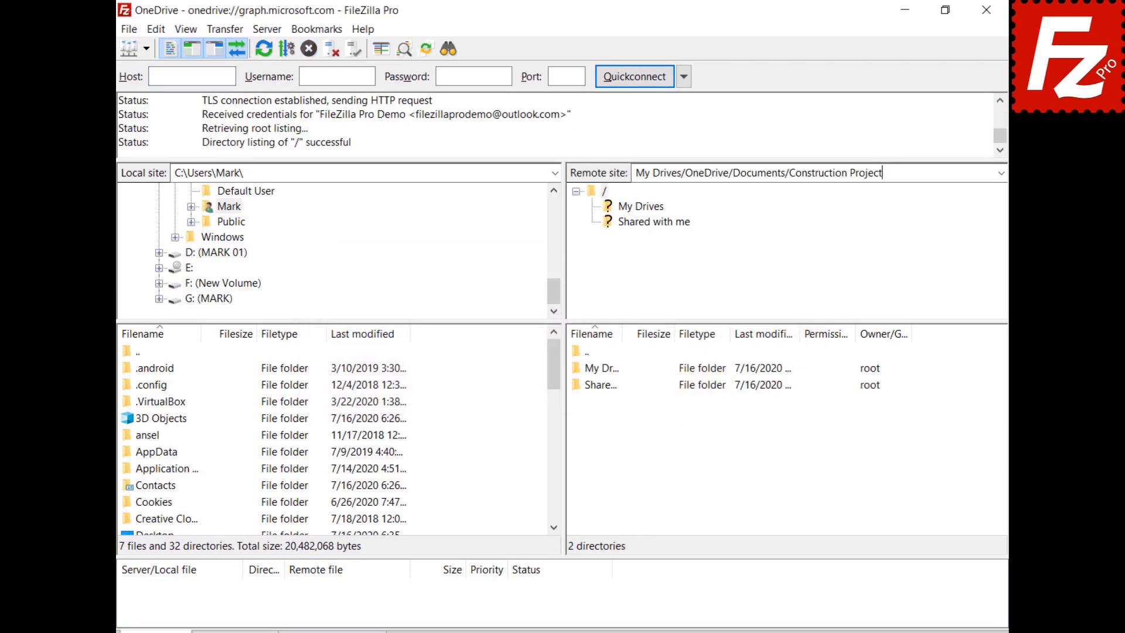
key("Return")
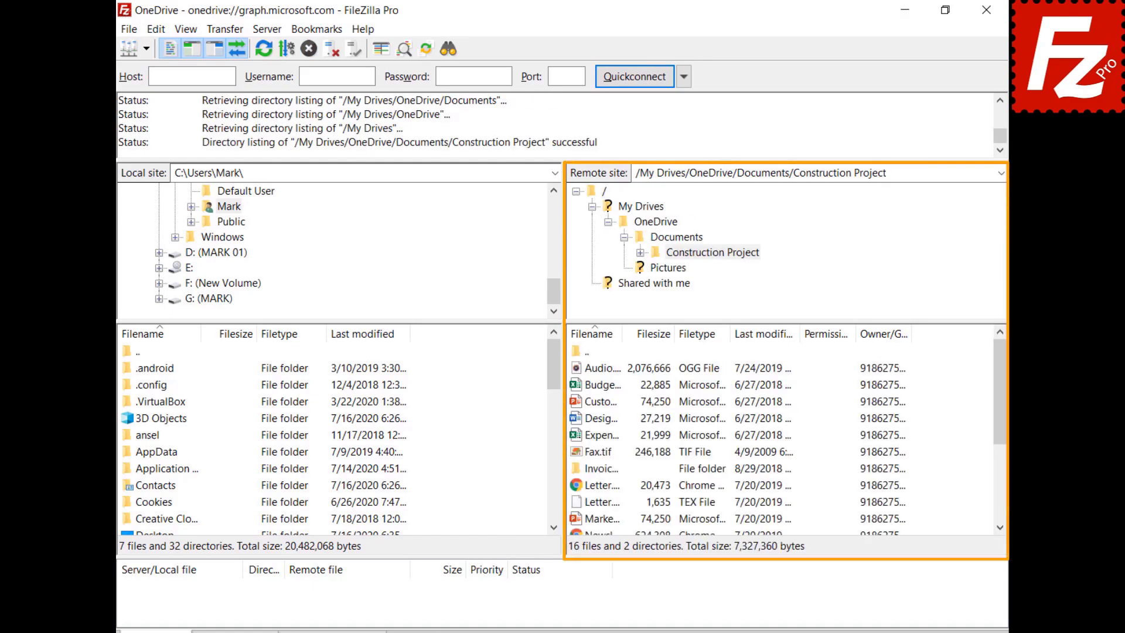
left_click(576, 385)
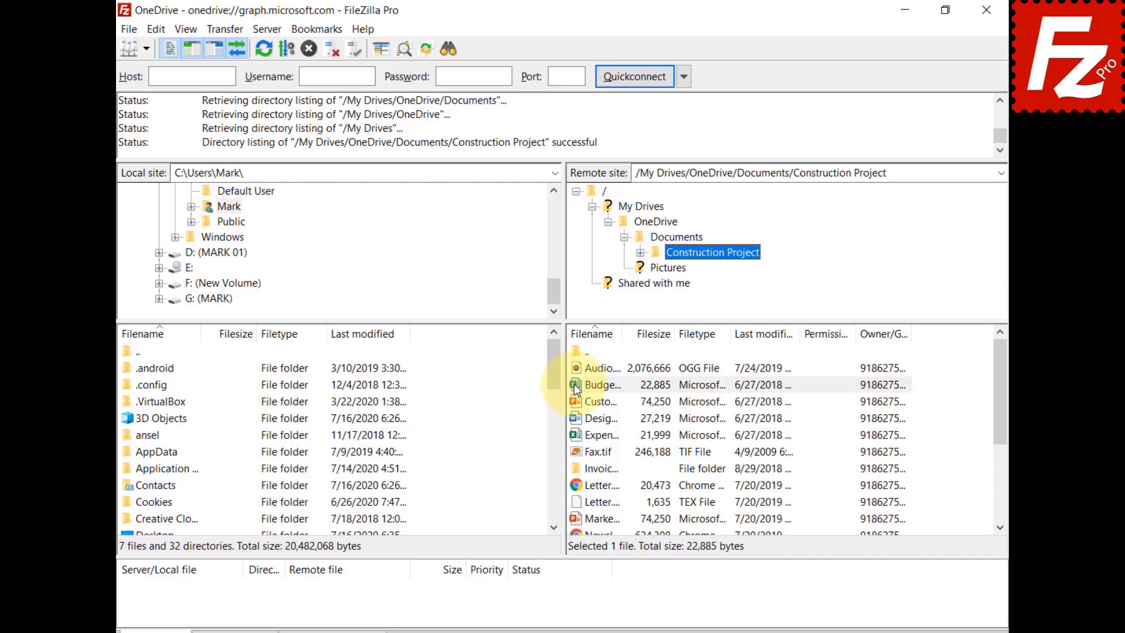
Step: Open sharing for Budget.xlsx and add the grantee's e-mail address with edit permission
right_click(576, 388)
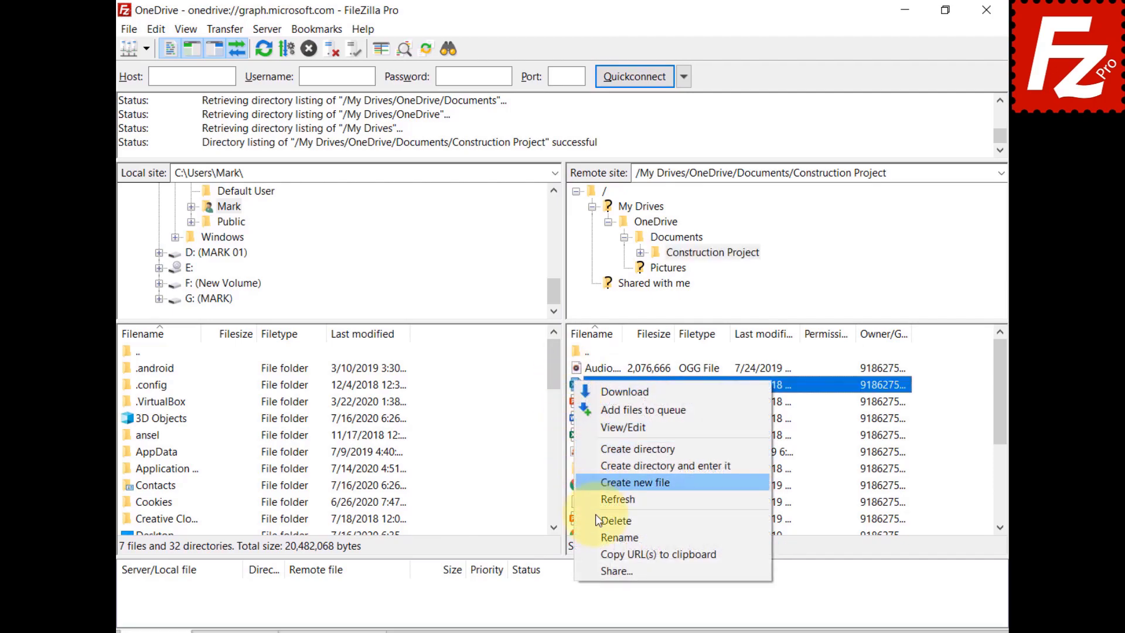
left_click(601, 566)
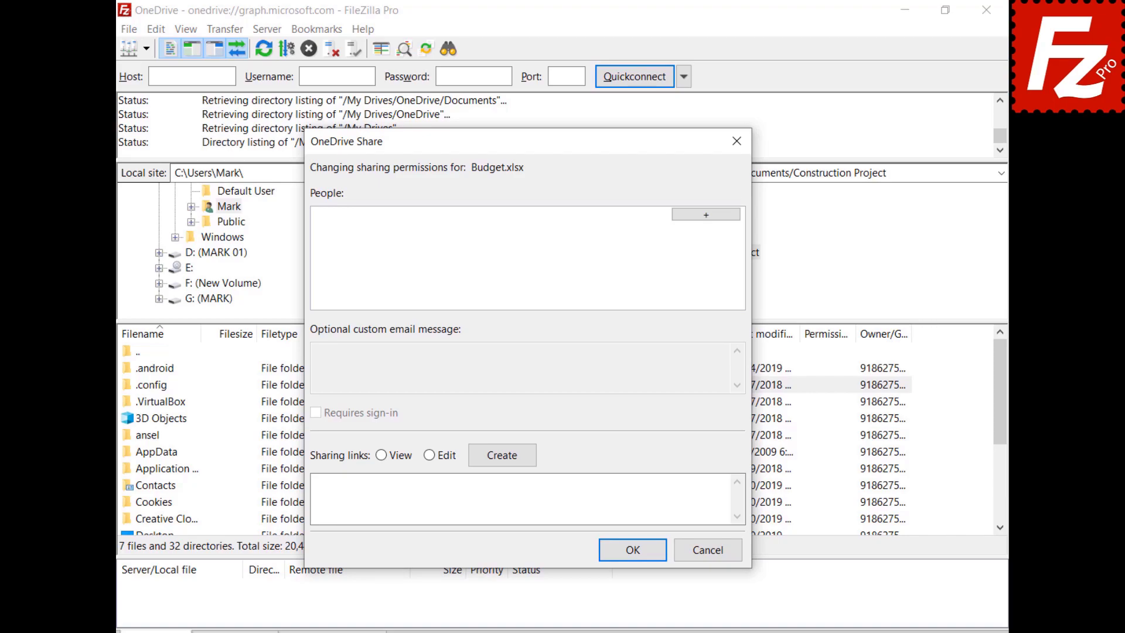
left_click(706, 214)
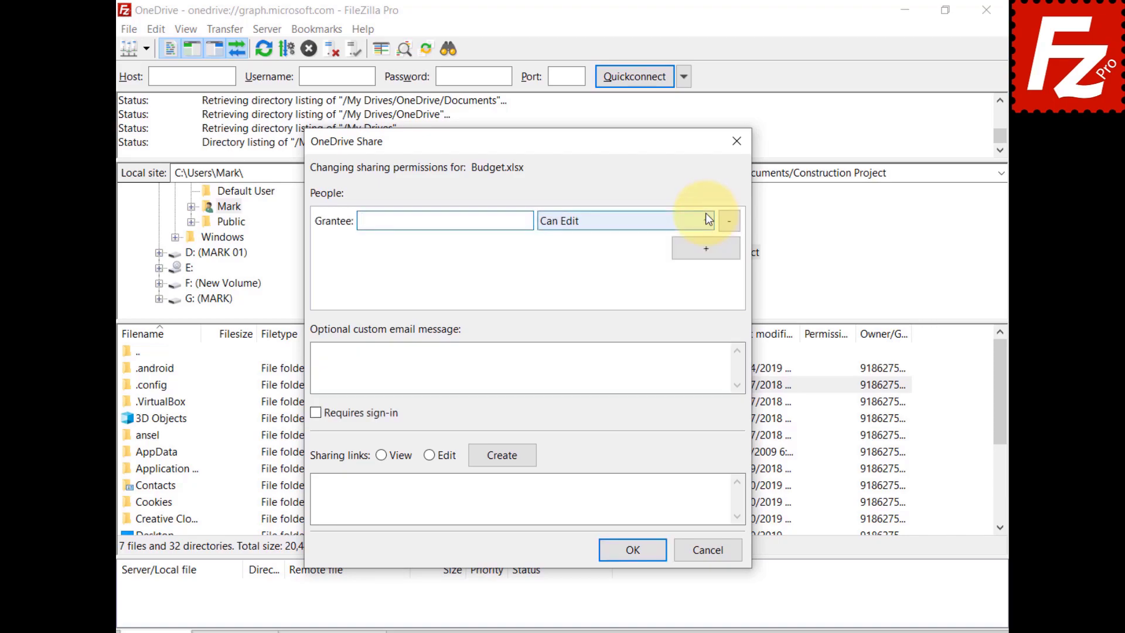
key("ctrl+v")
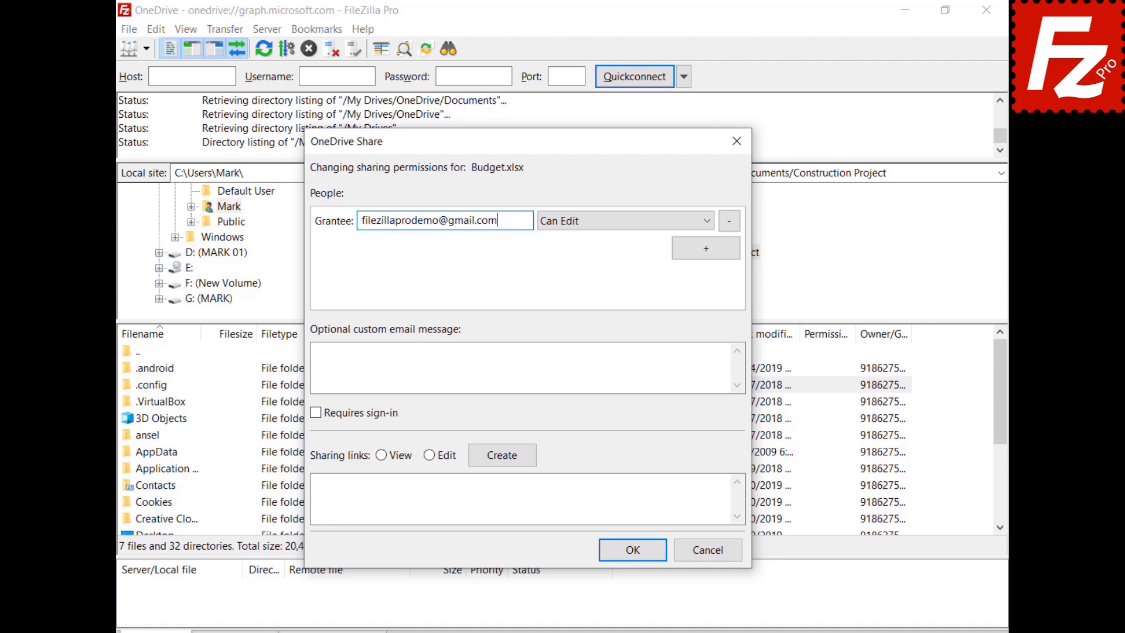
left_click(596, 226)
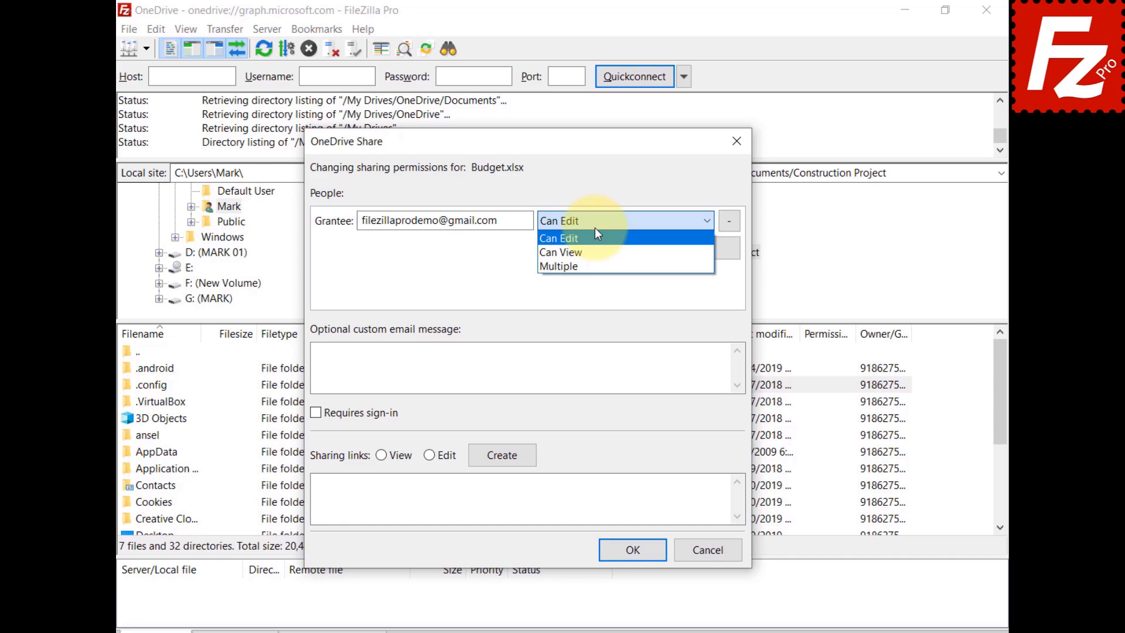
Step: Add the message 'Shared with Filezilla Pro' and create a View-only sharing link
left_click(381, 359)
type("Shared with Filezilla Pro")
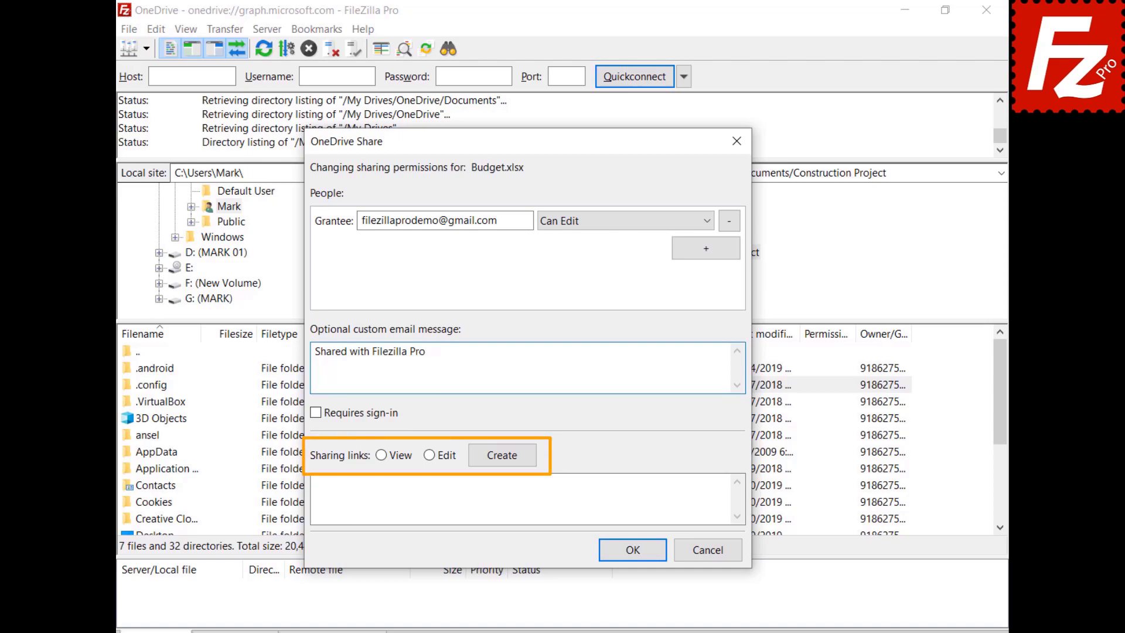
left_click(380, 455)
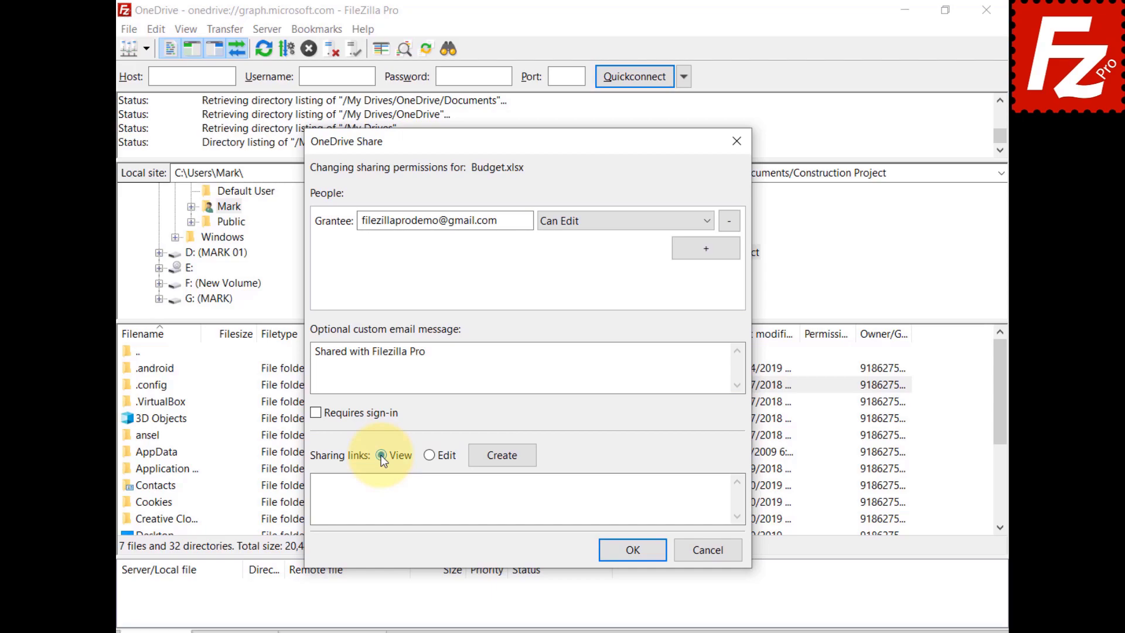
left_click(502, 454)
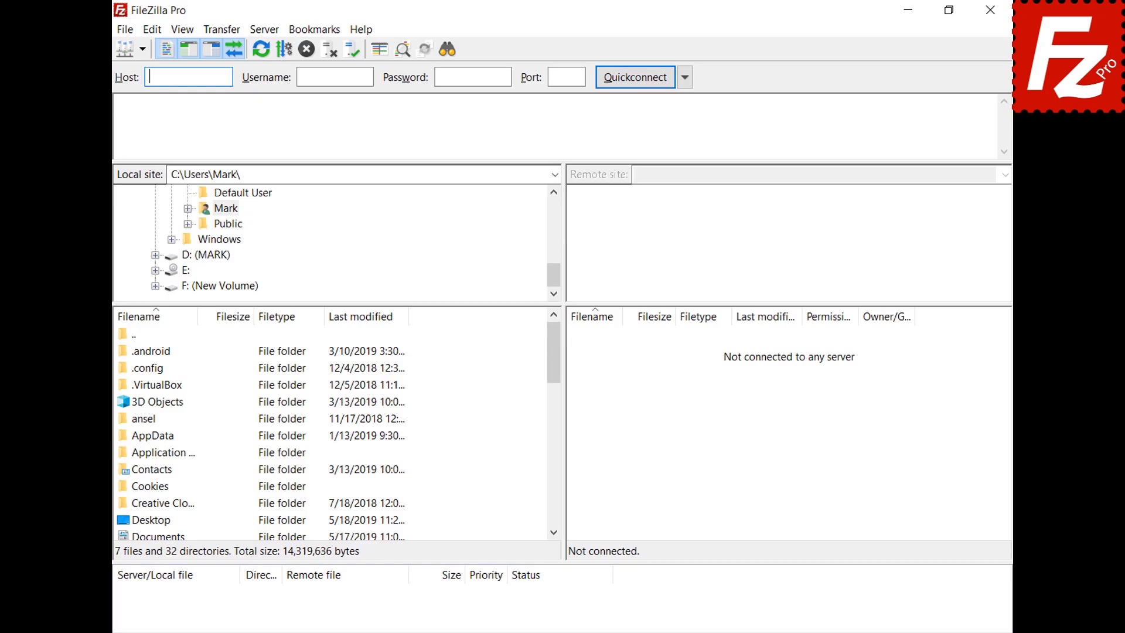
Step: Add a site named 'OneDrive for Business' with the Microsoft OneDrive protocol and connect
left_click(127, 30)
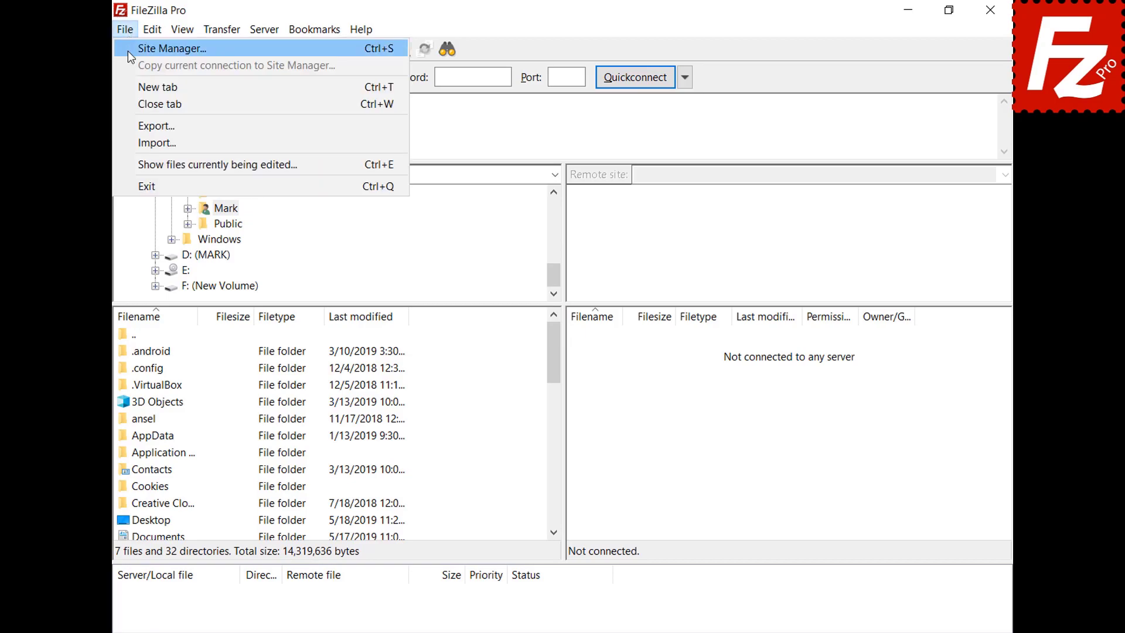
left_click(128, 51)
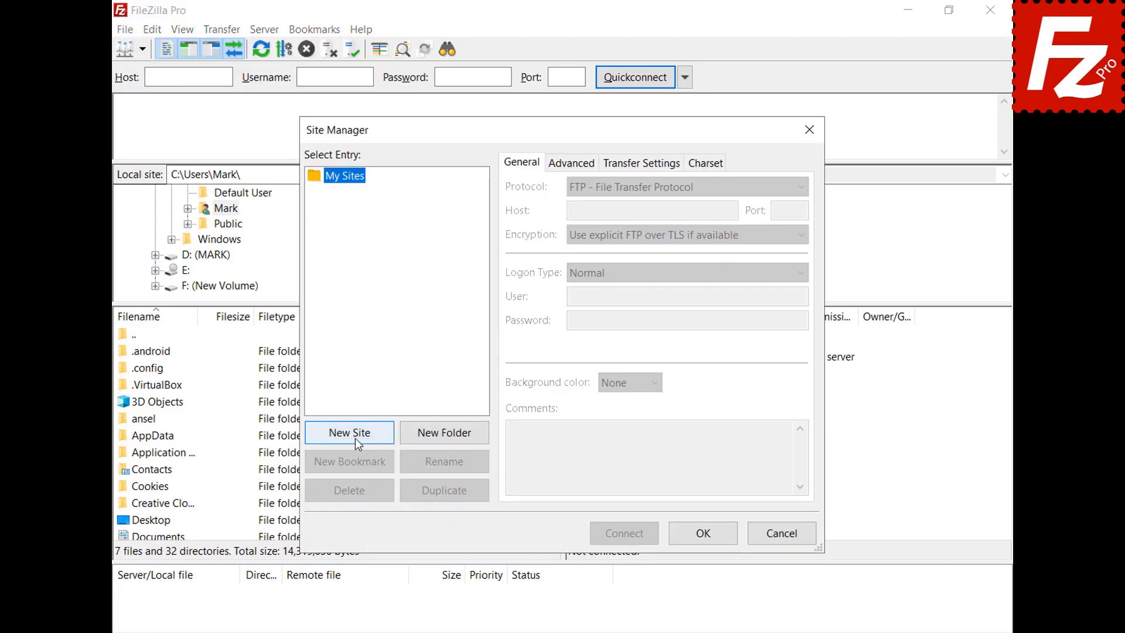
left_click(355, 438)
type("OneDriv")
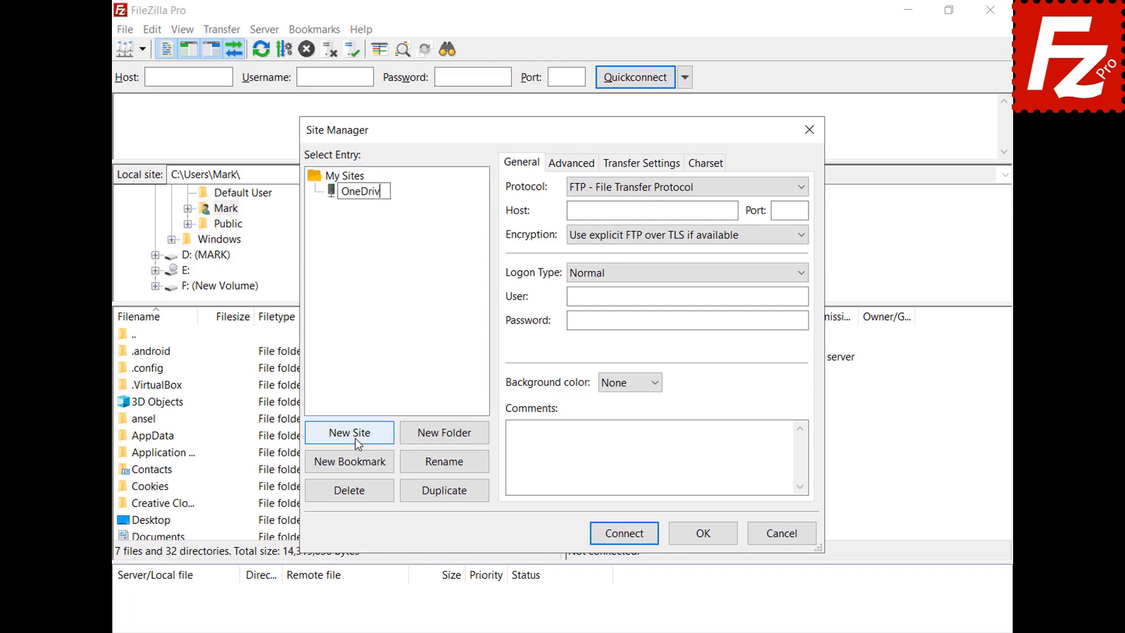
type("e for Business")
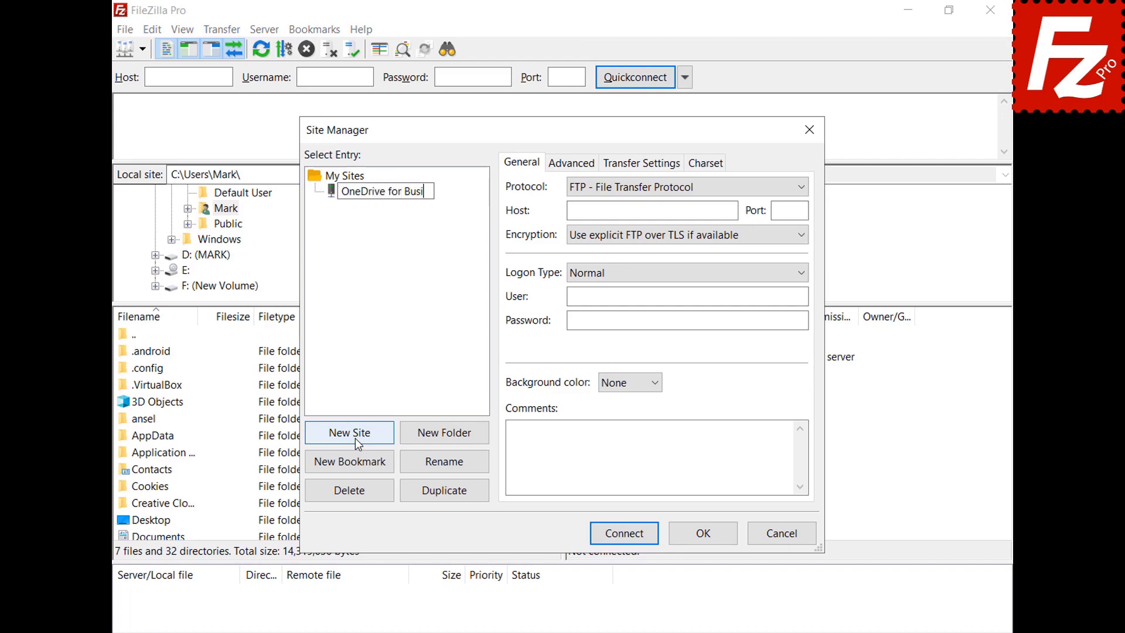
left_click(806, 188)
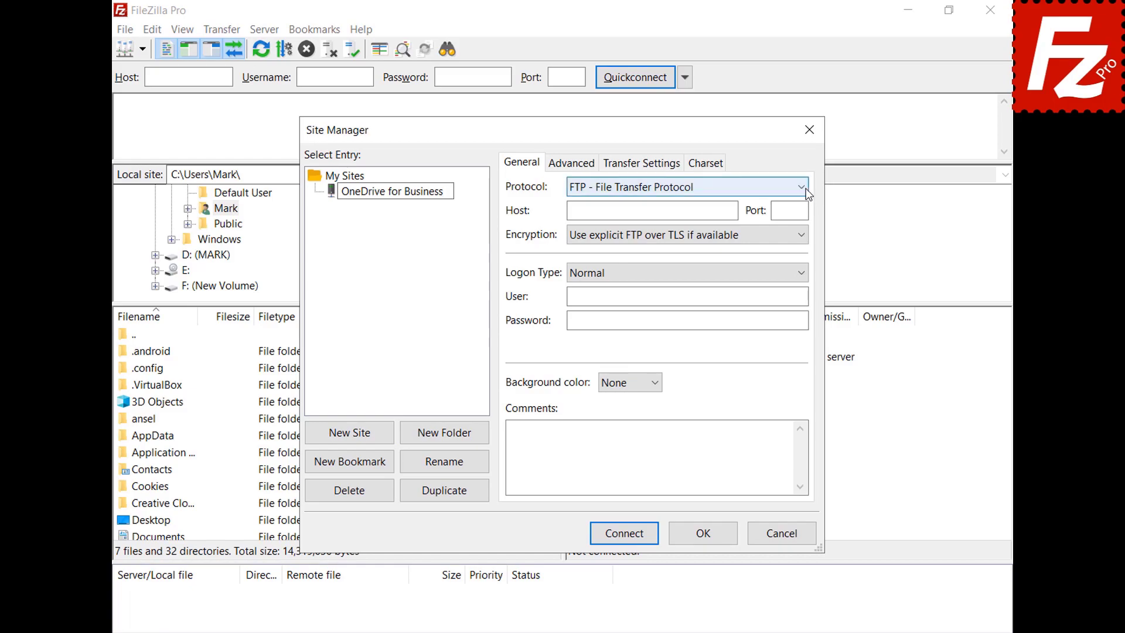
left_click(806, 188)
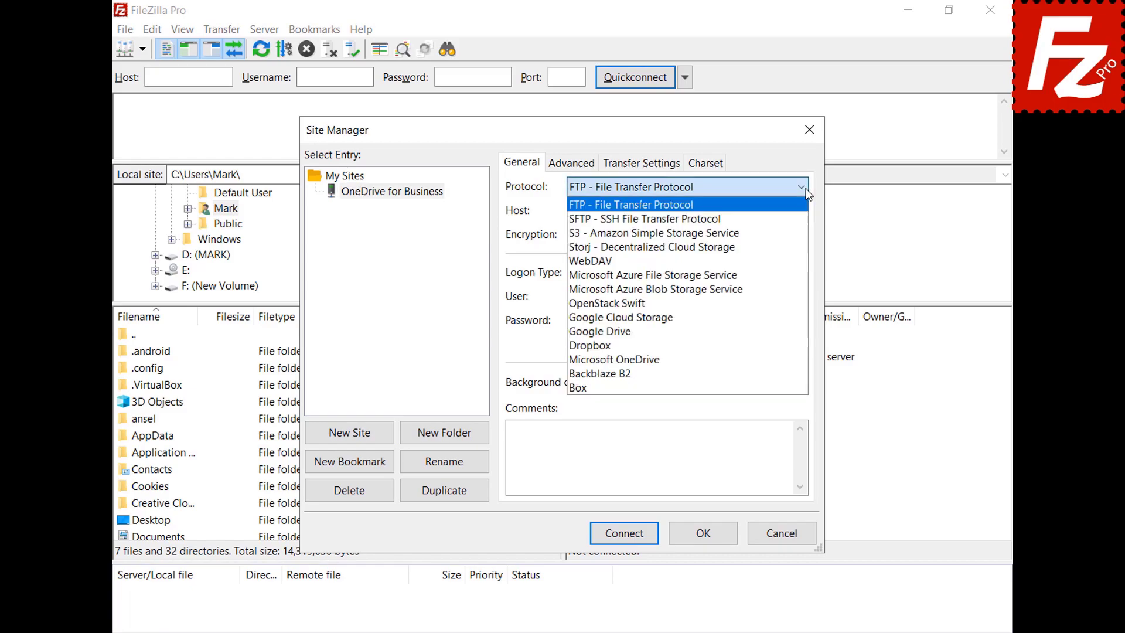
left_click(790, 359)
left_click(624, 533)
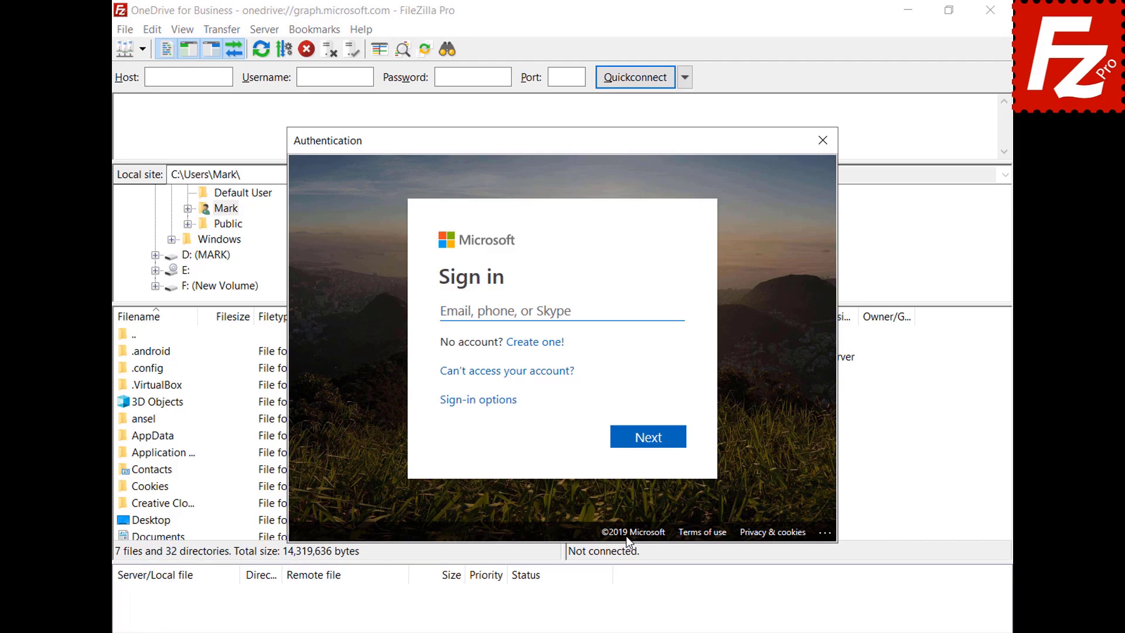
Step: Sign in with the account credentials, consent for the organisation, accept, and open My Drives/OneDrive
key("ctrl+v")
left_click(653, 444)
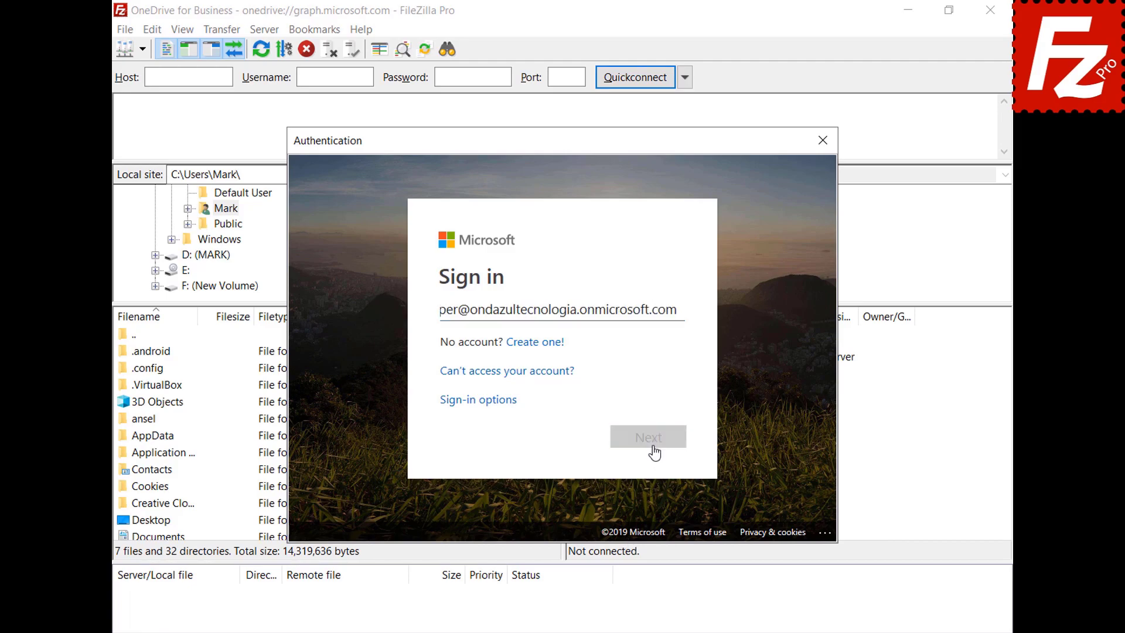
key("ctrl+v")
left_click(649, 422)
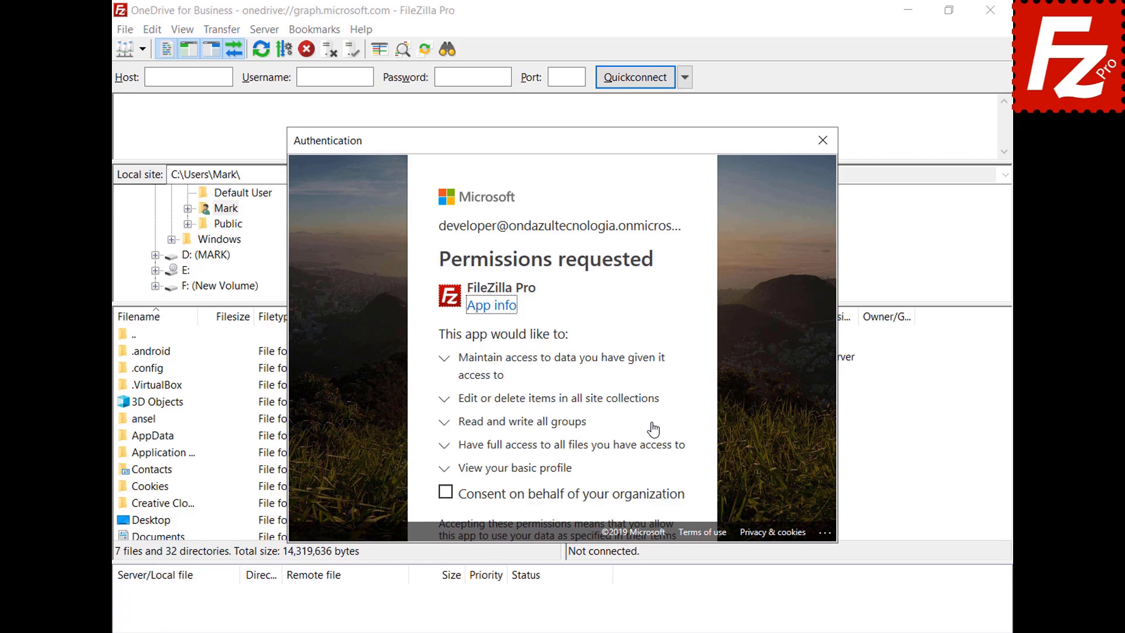
left_click(445, 493)
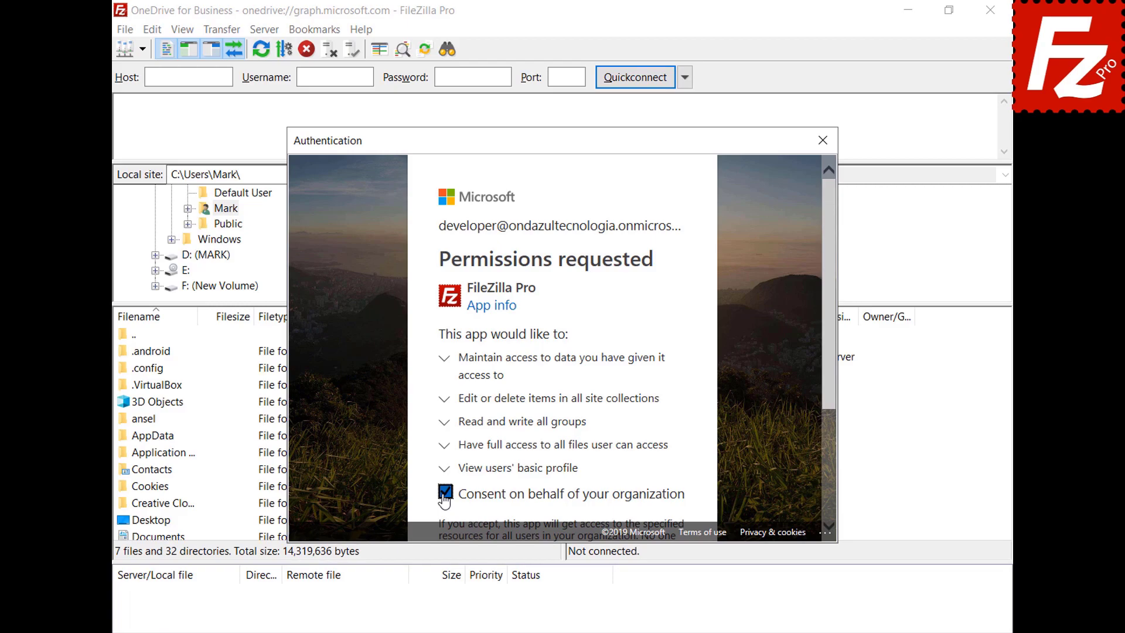
left_click_drag(828, 382, 826, 509)
left_click(645, 479)
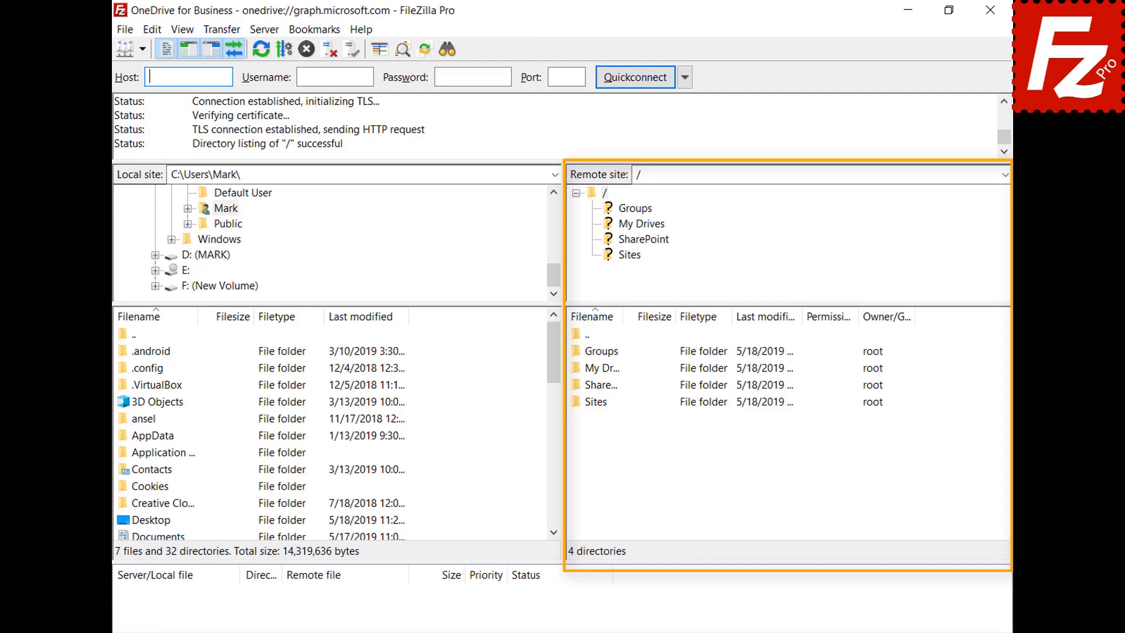
double_click(595, 370)
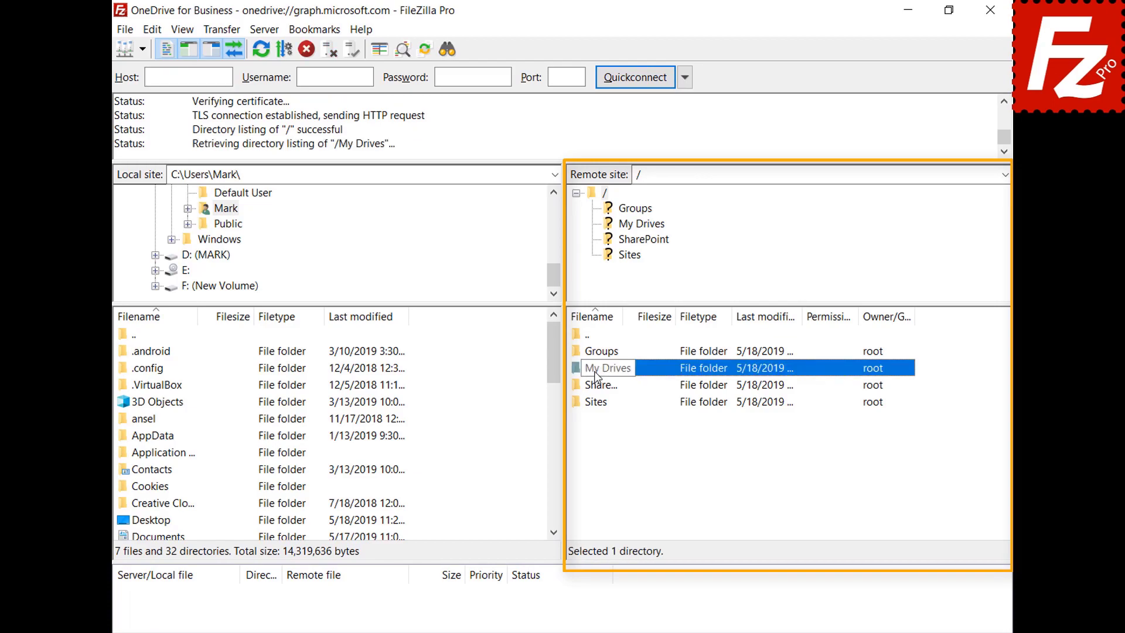
double_click(598, 353)
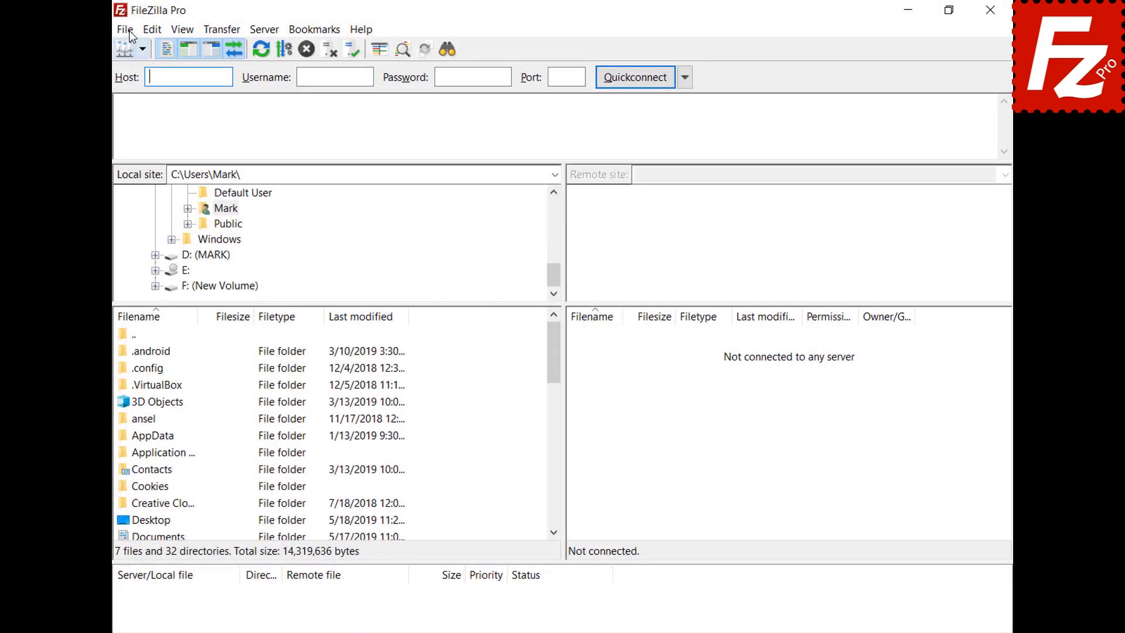
Step: Create a new site named 'OneDrive for Business' using the Microsoft OneDrive protocol
left_click(129, 32)
left_click(132, 48)
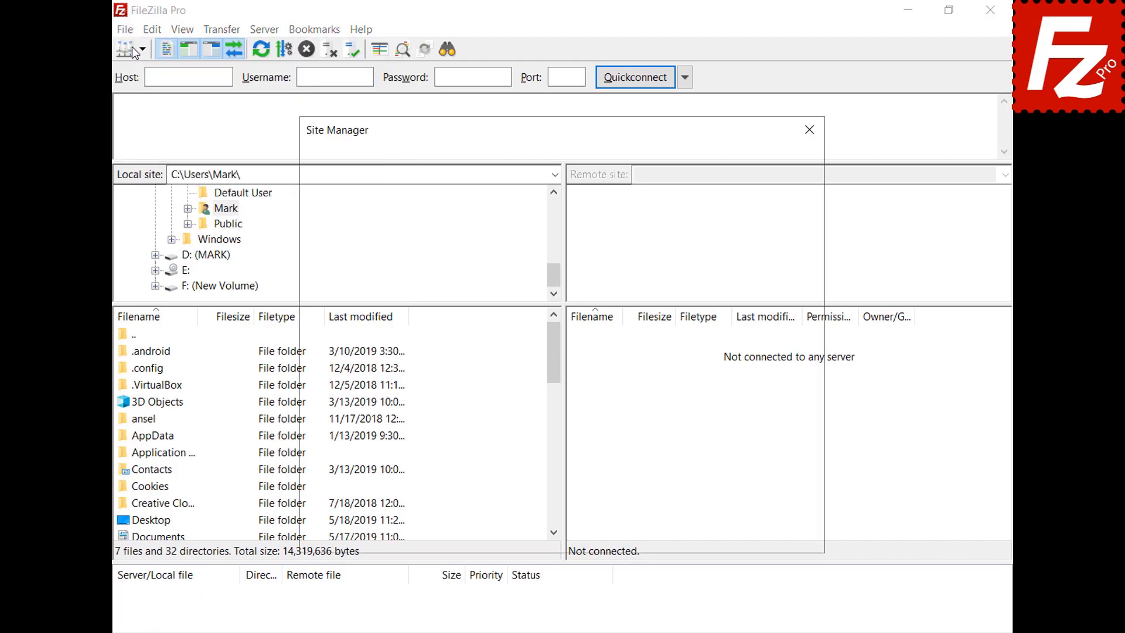
left_click(349, 433)
type("One")
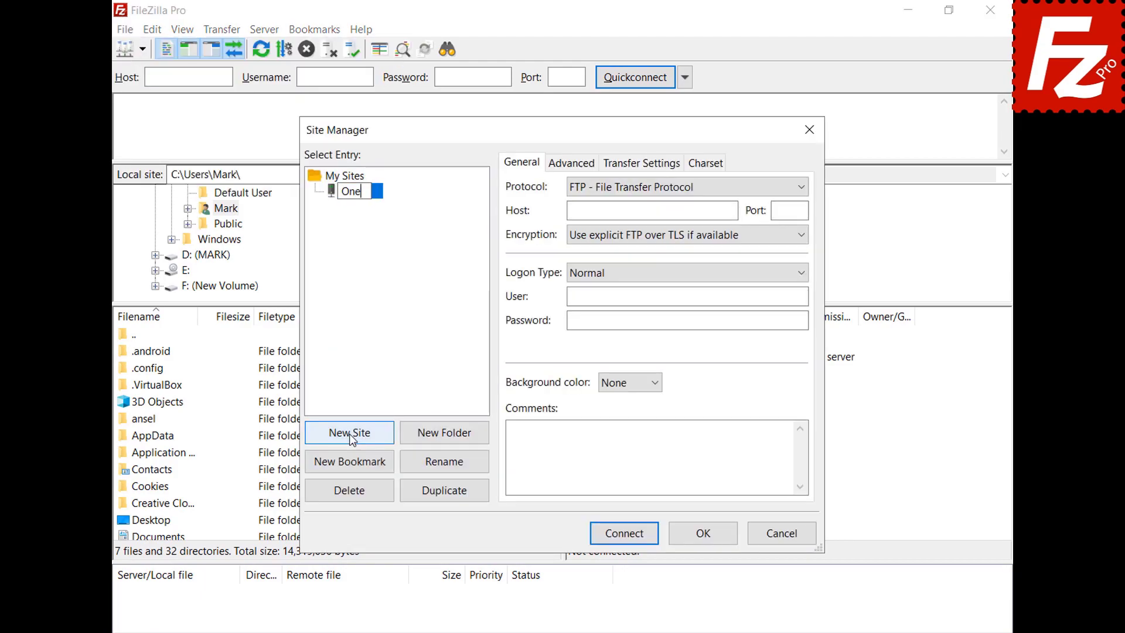
type("Drive for Bu")
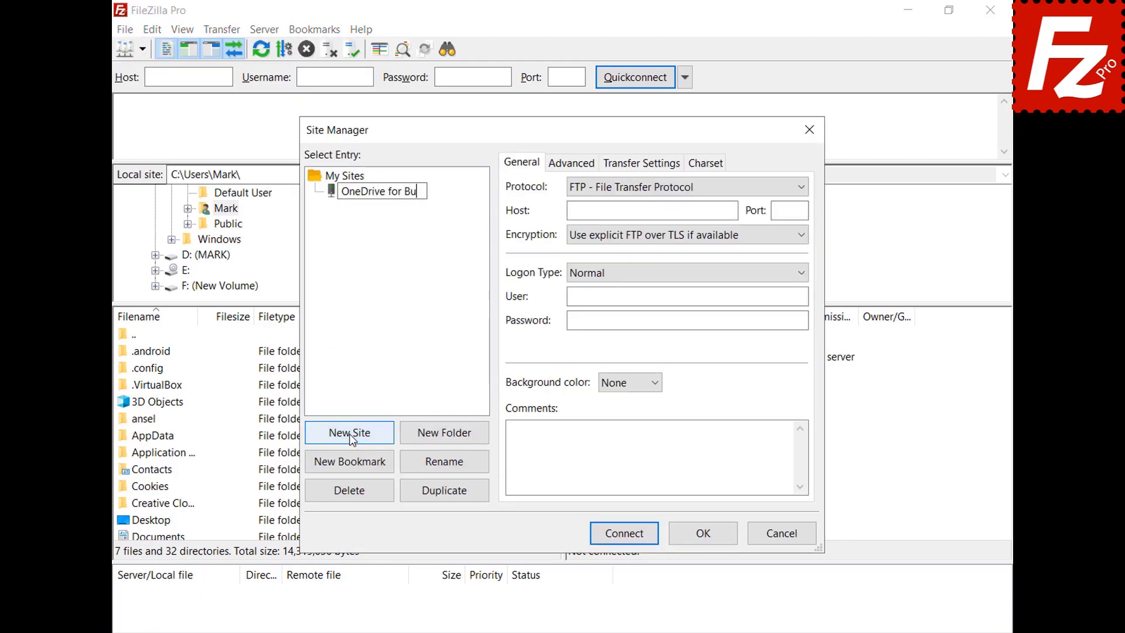
type("siness")
key("Return")
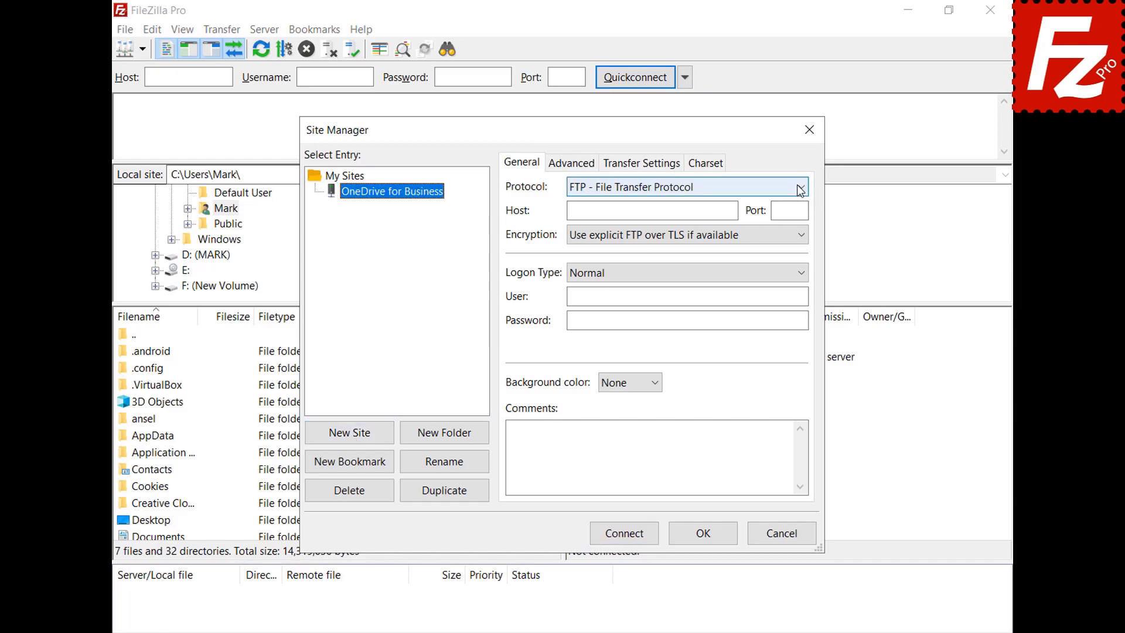
left_click(800, 187)
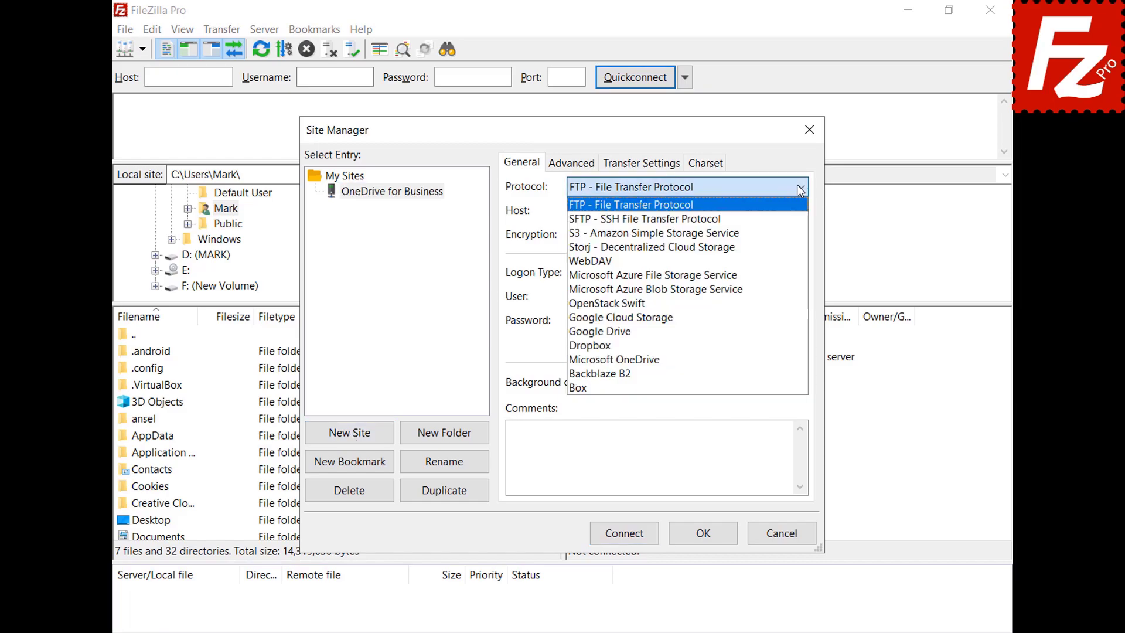
left_click(778, 361)
Step: Connect by signing in with a different Microsoft account's e-mail and password, then open My Drives/OneDrive
left_click(624, 536)
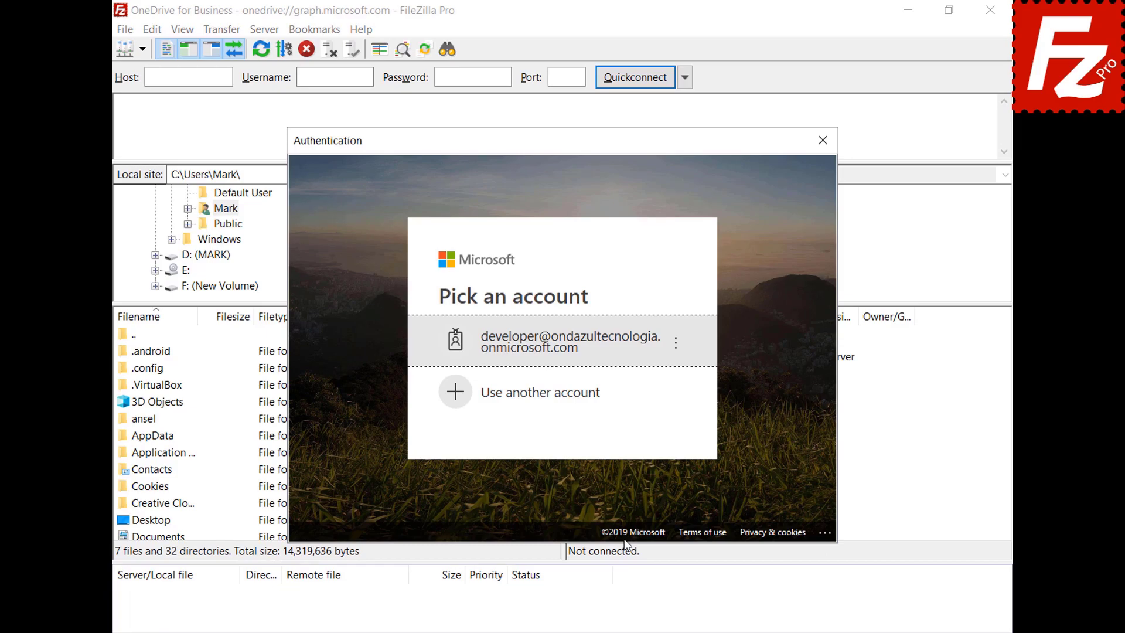
left_click(592, 394)
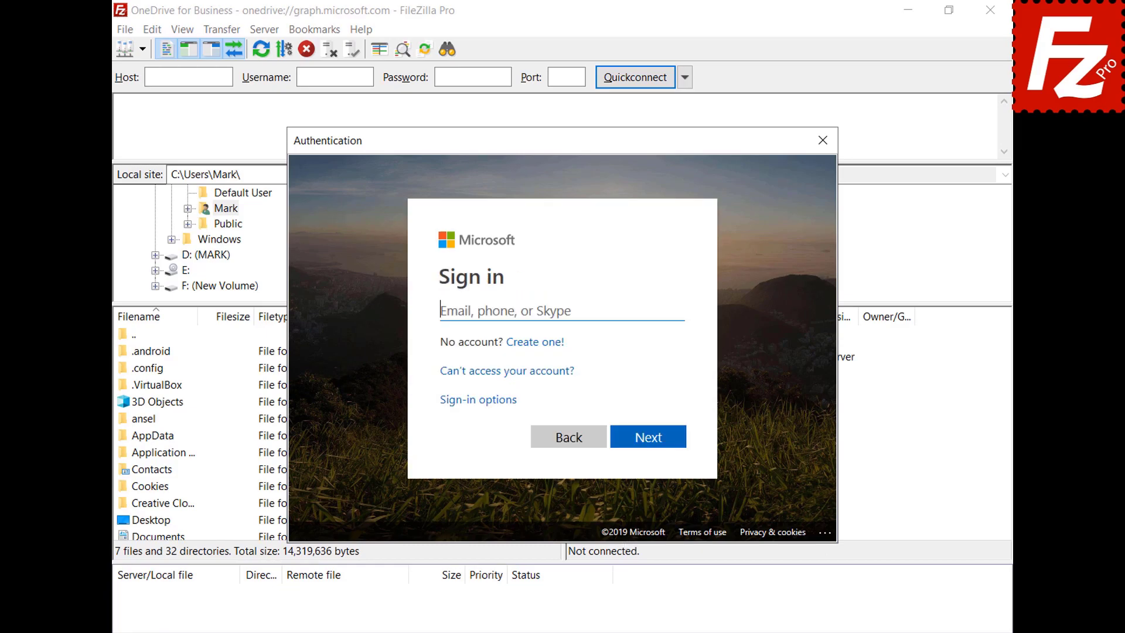
key("ctrl+v")
left_click(648, 436)
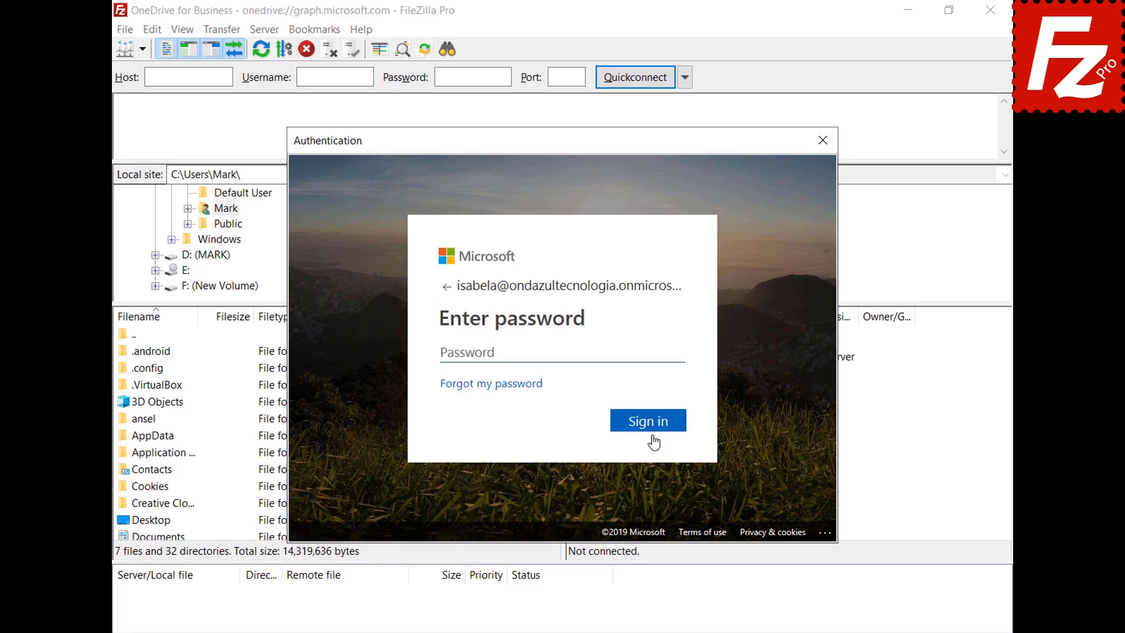
key("ctrl+v")
left_click(642, 422)
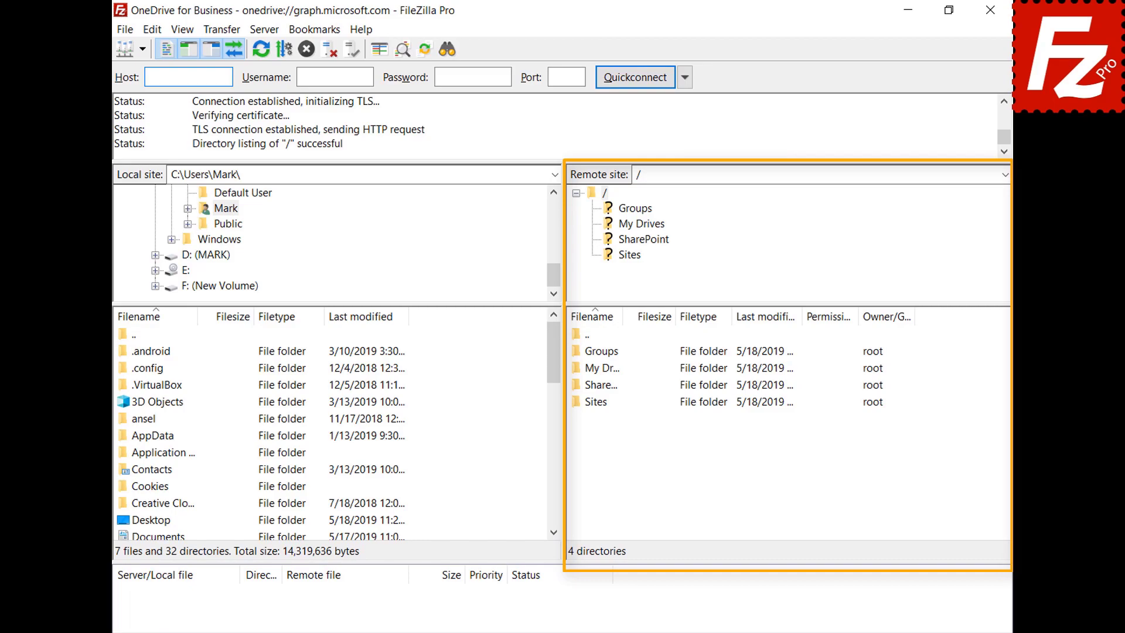
double_click(578, 369)
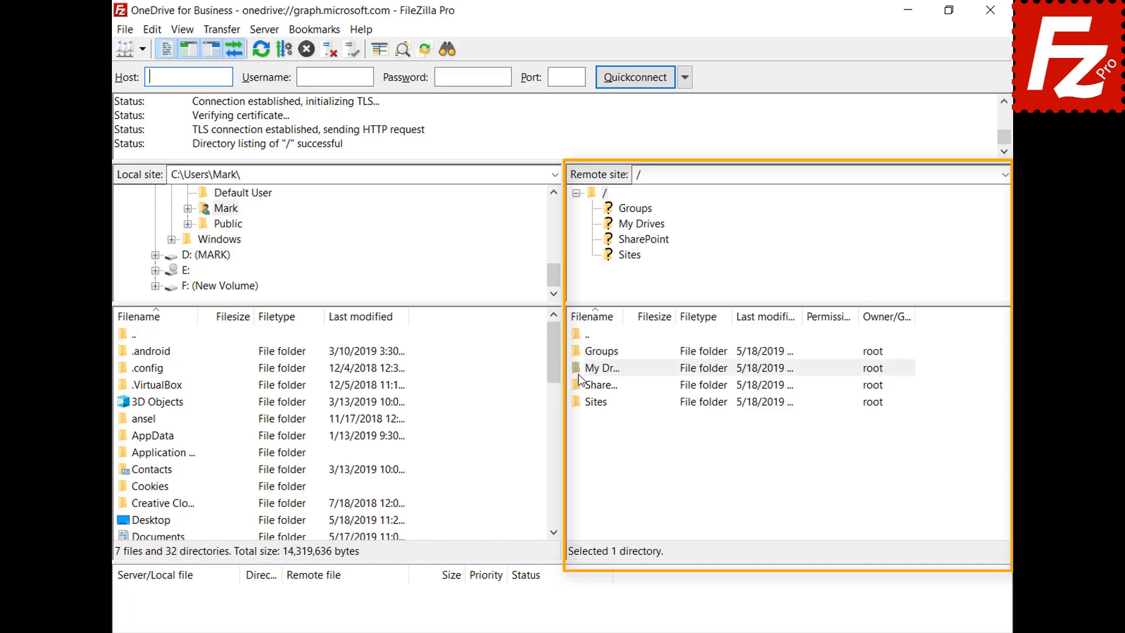
double_click(593, 355)
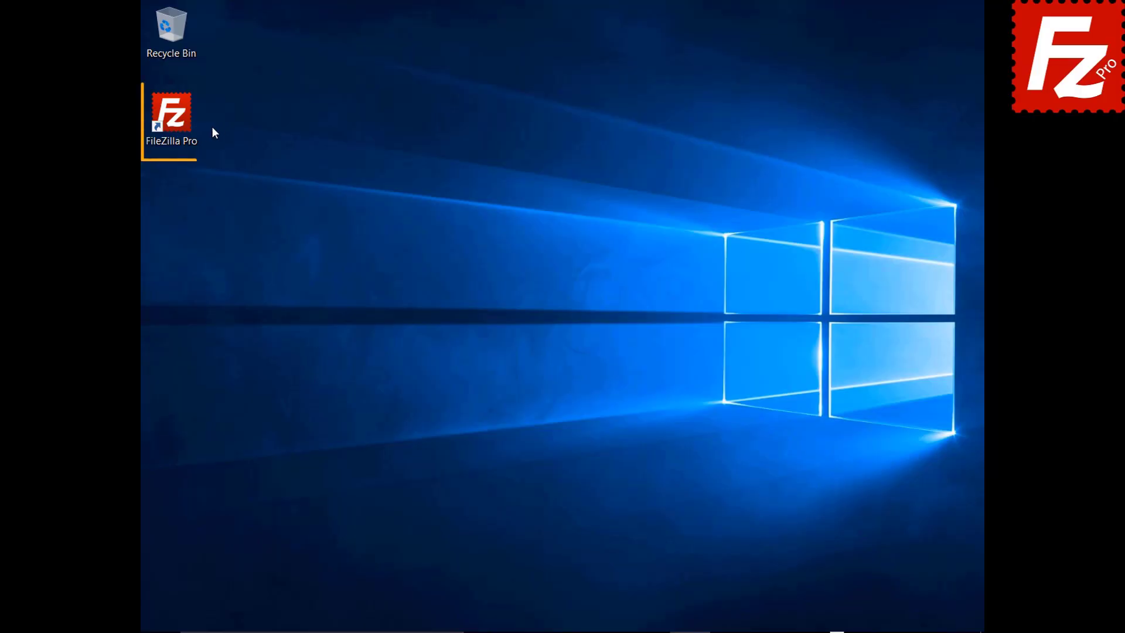
Step: Launch FileZilla Pro and connect to the saved Amazon S3 site
double_click(176, 120)
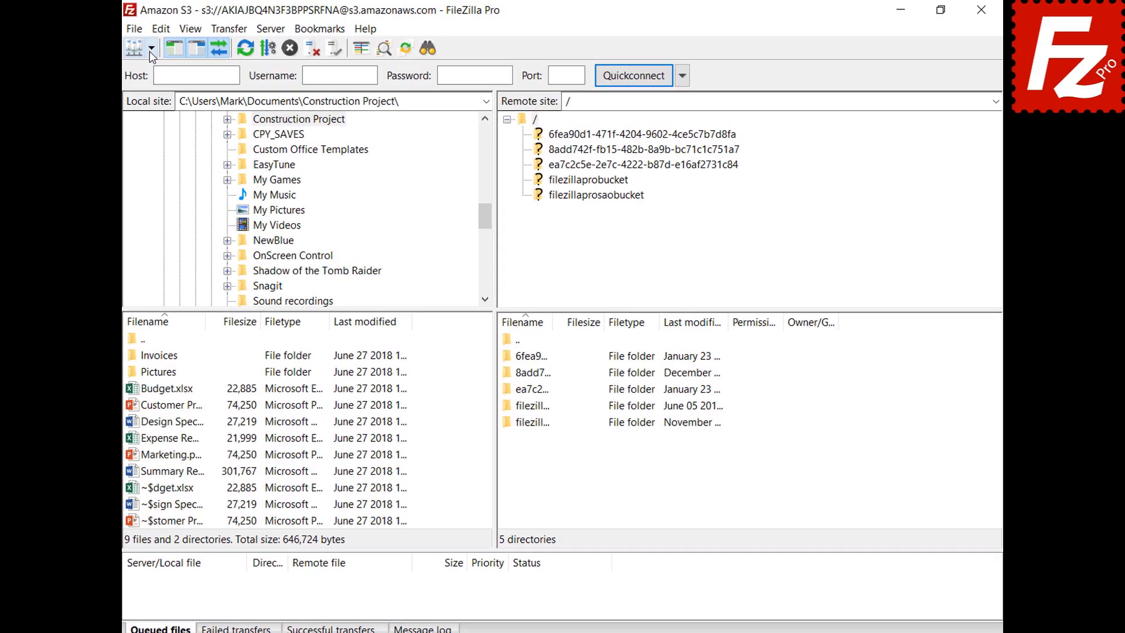
left_click(169, 45)
left_click(139, 68)
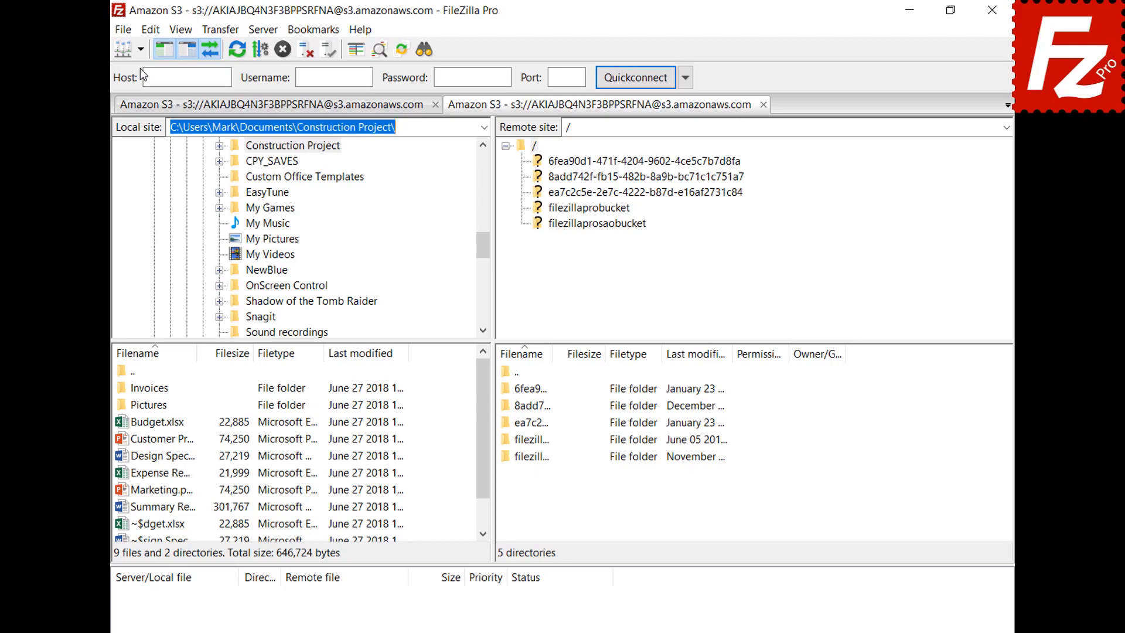
Step: Generate a temporary URL for the README text file in filezillaprobucket
left_click(590, 210)
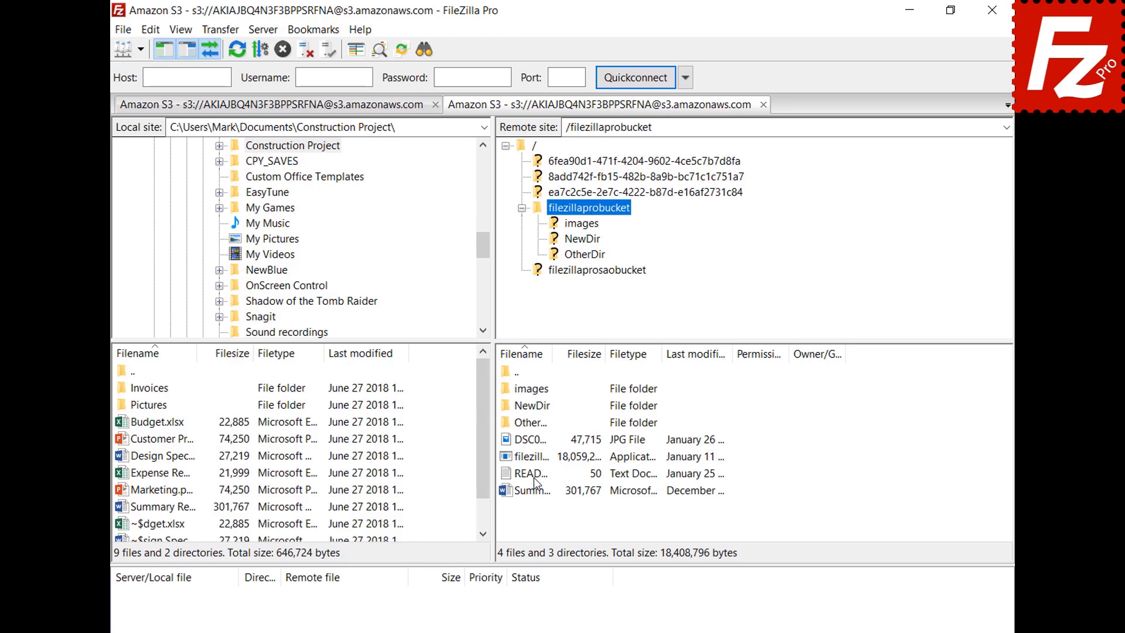
right_click(533, 475)
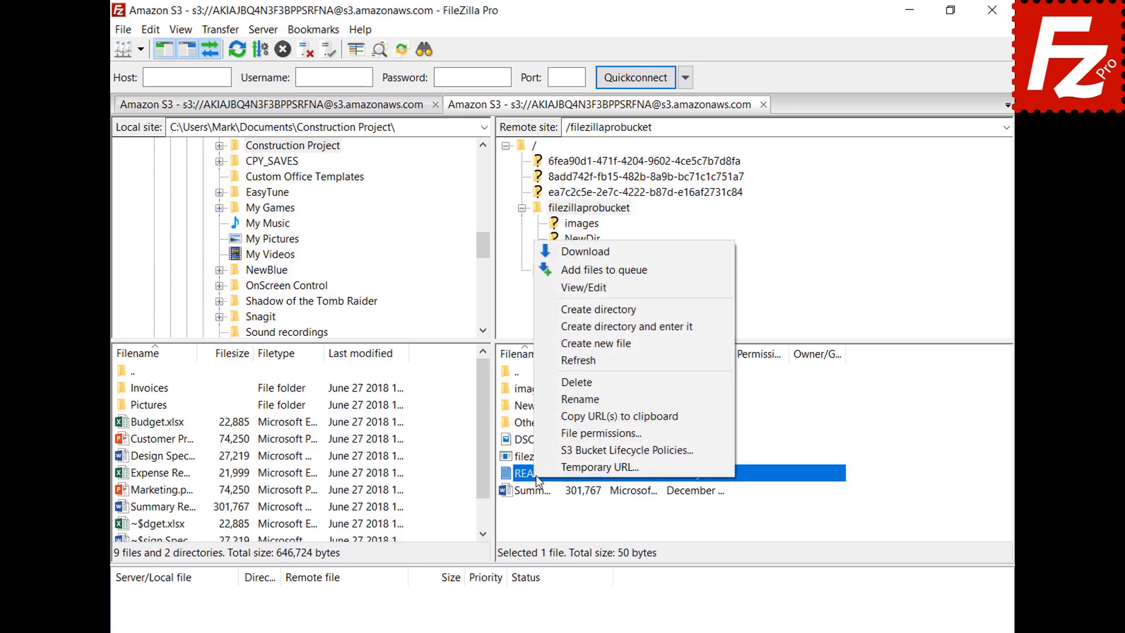
left_click(551, 469)
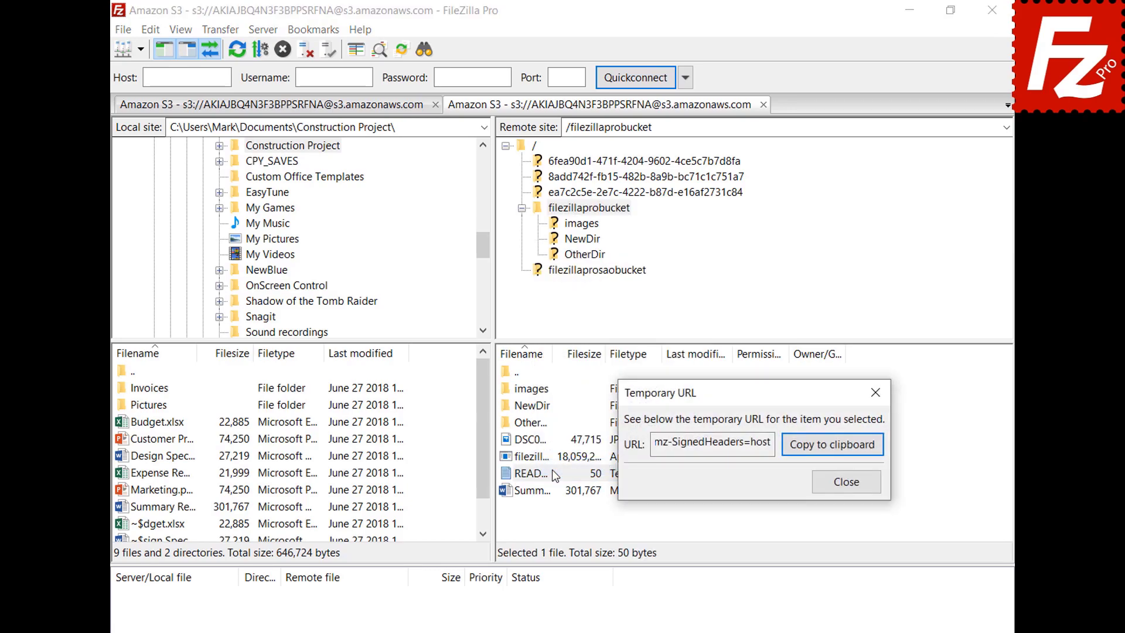
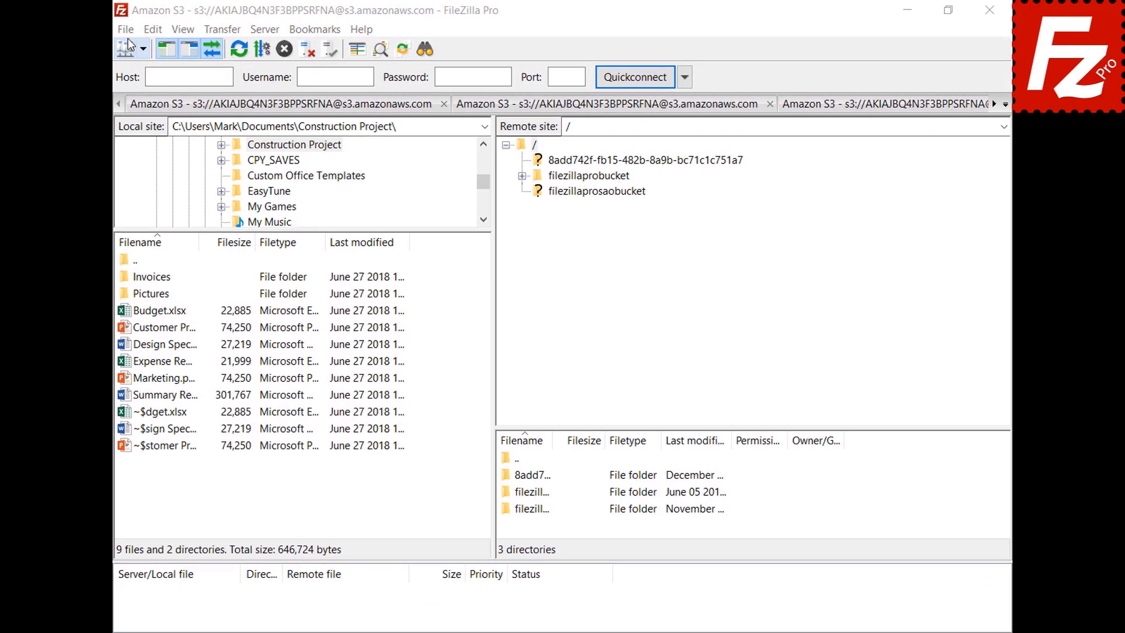
Step: In Site Manager, create a site named OneDrive with the Microsoft OneDrive protocol and connect
left_click(126, 31)
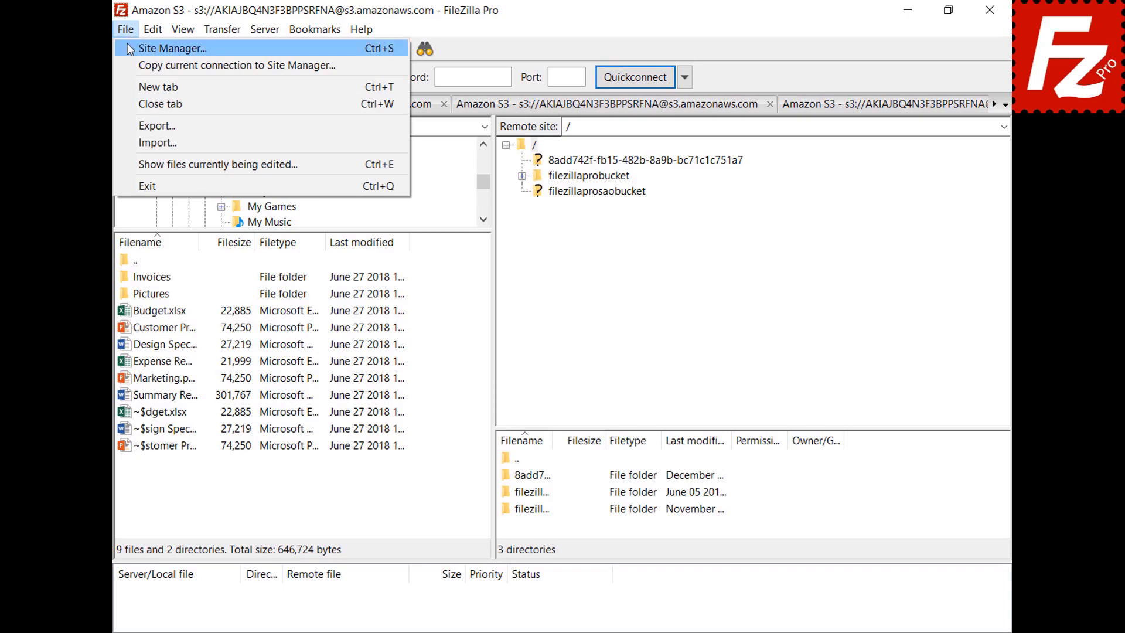
left_click(170, 48)
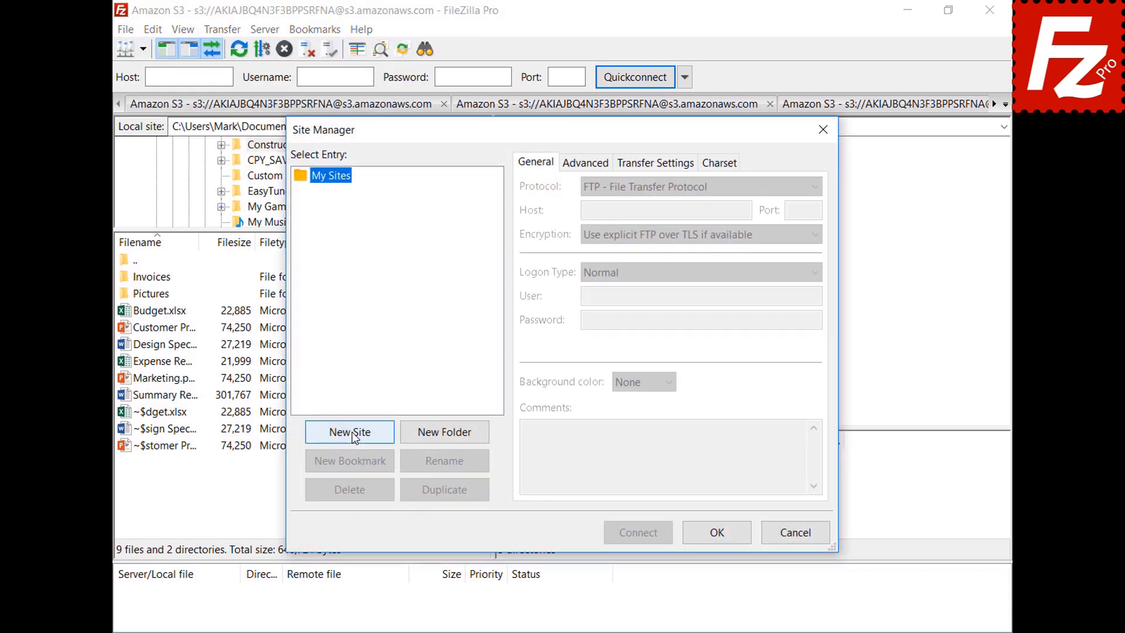
left_click(352, 433)
type("OneDrive")
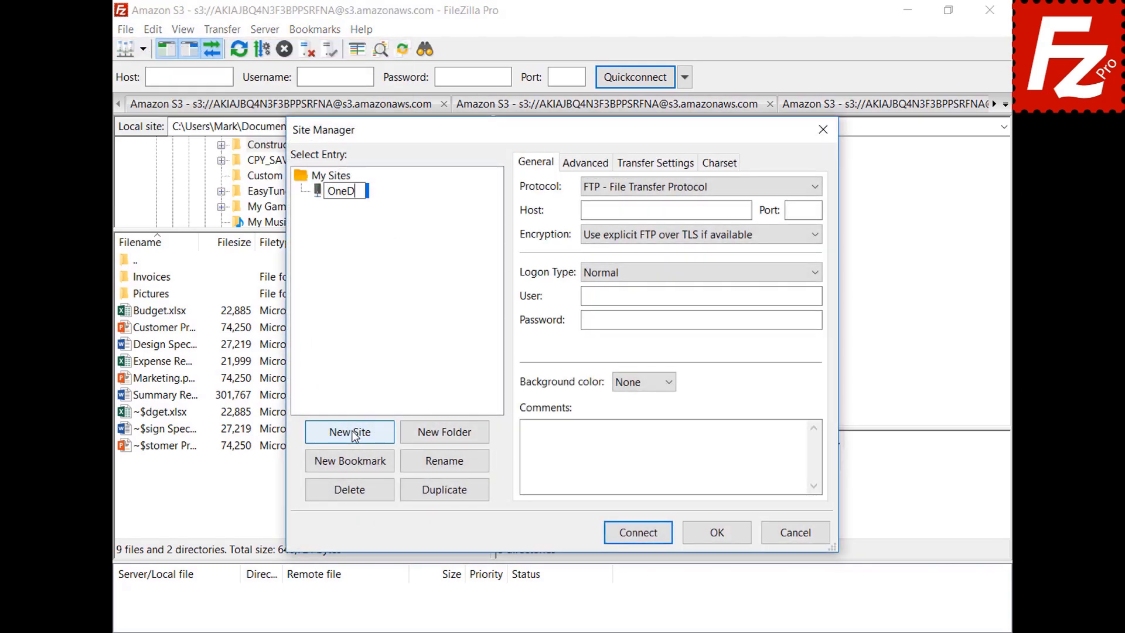
left_click(814, 188)
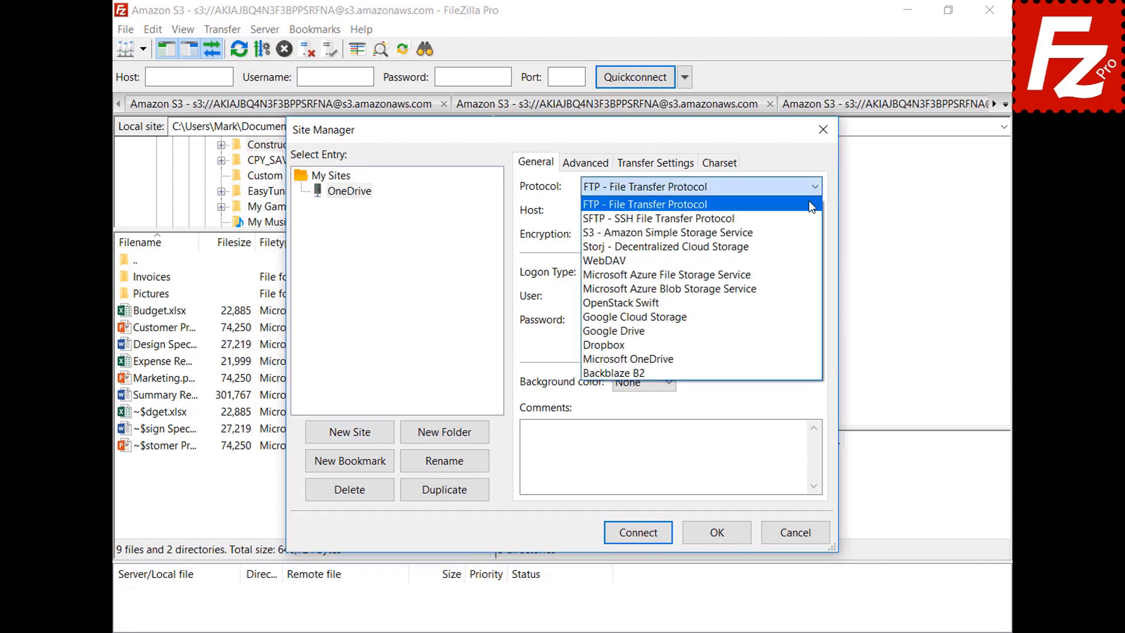
left_click(809, 358)
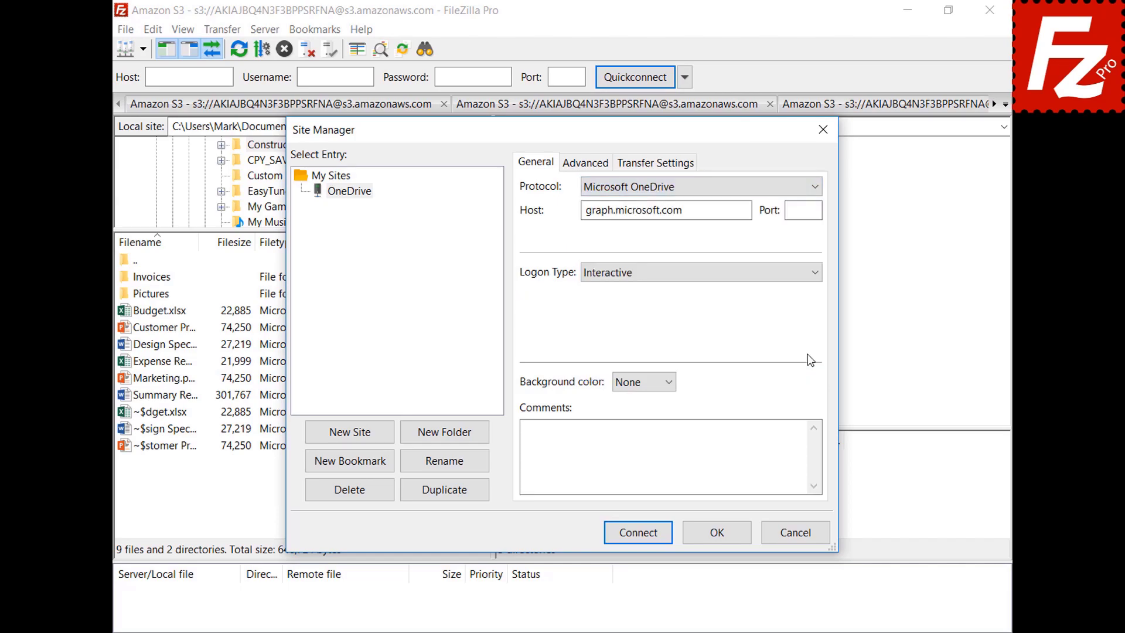
left_click(640, 535)
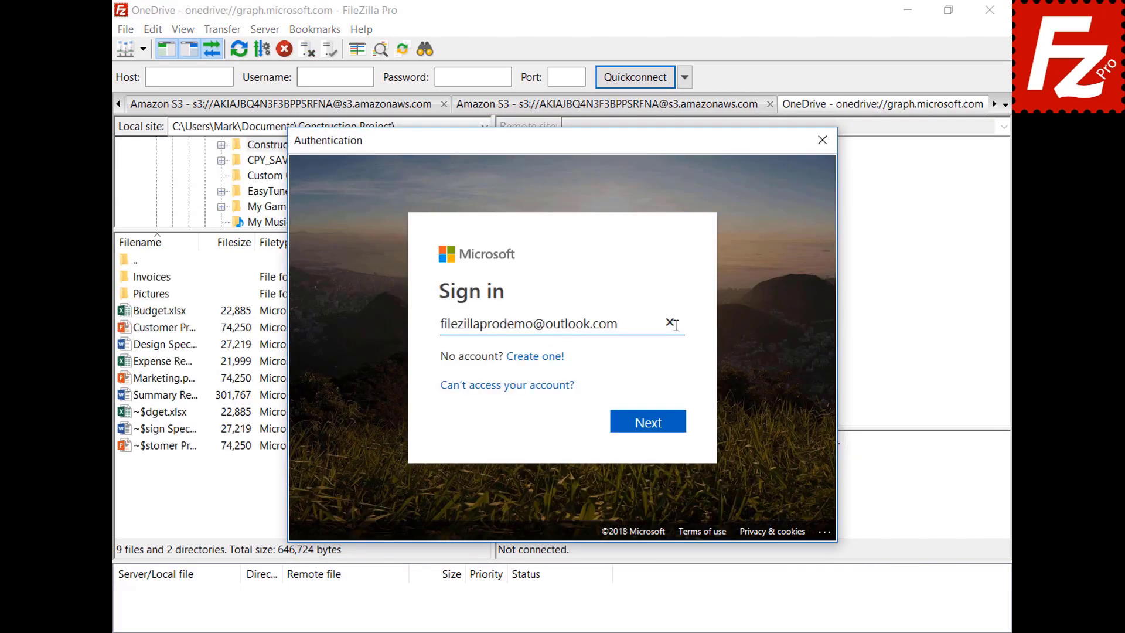
Step: Sign in to Microsoft with the pasted account e-mail and password
left_click(652, 424)
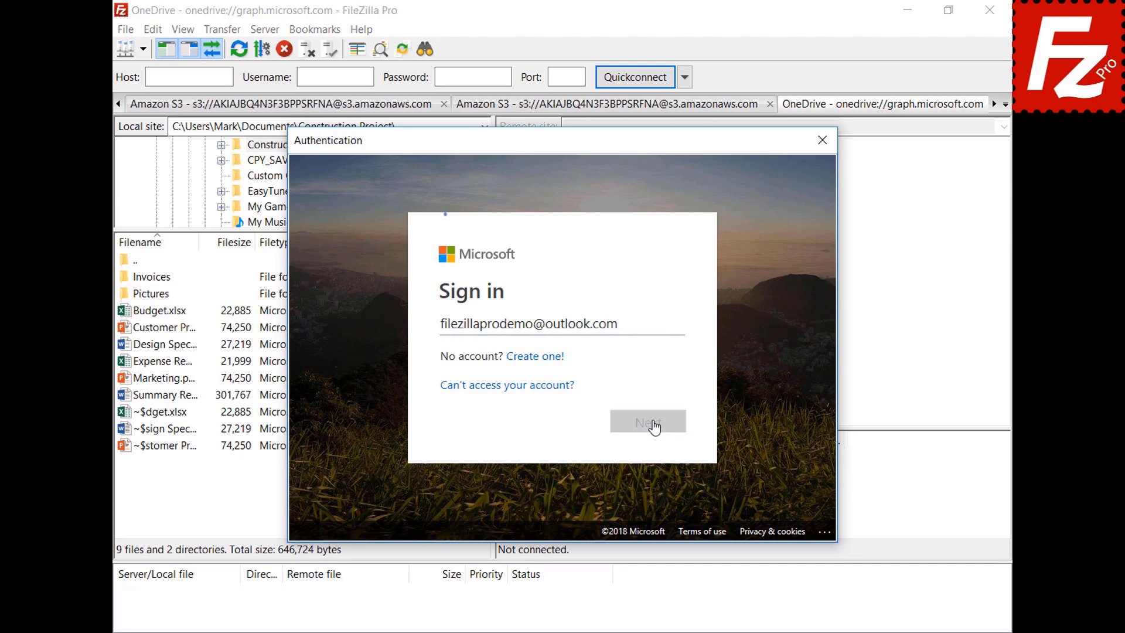
key("ctrl+v")
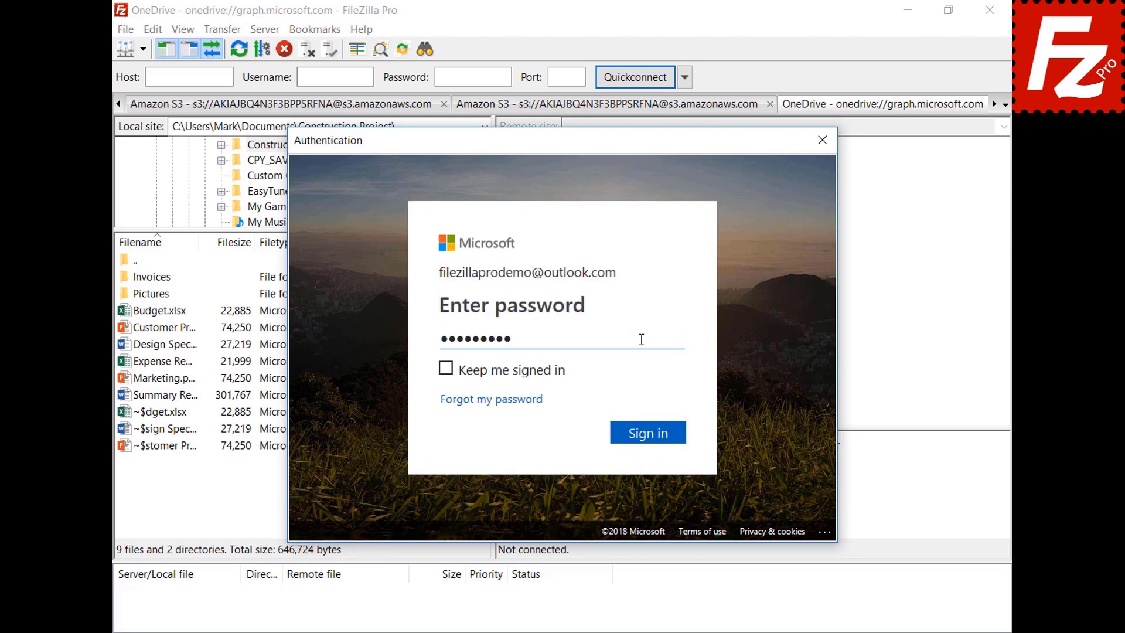
left_click(652, 438)
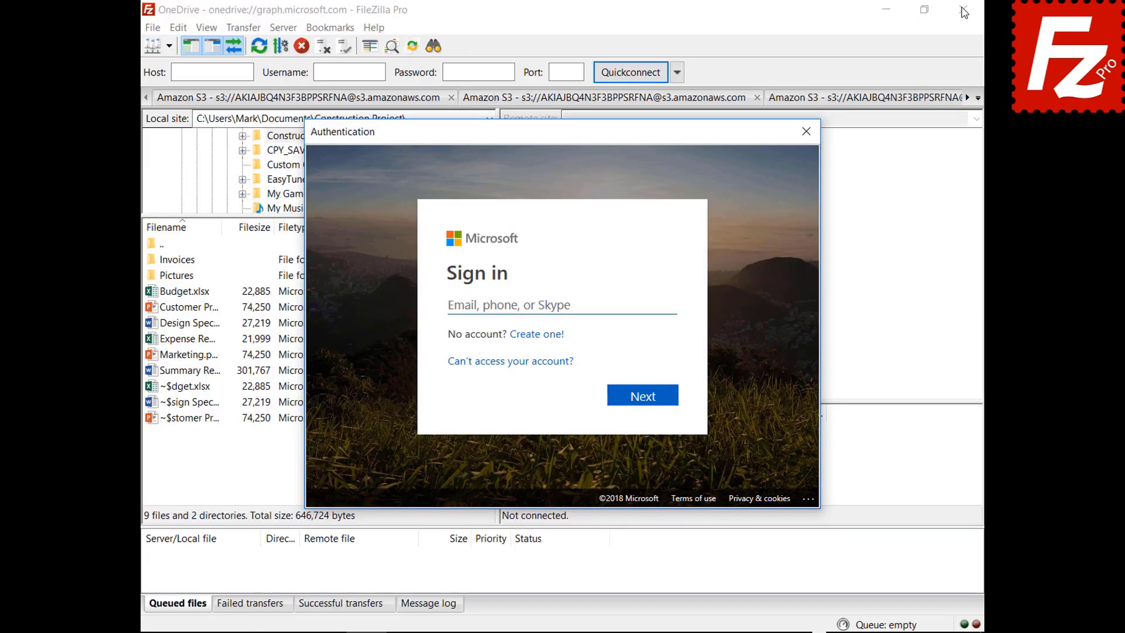
Step: Sign in again by typing the account e-mail and password, then close FileZilla Pro
left_click(648, 304)
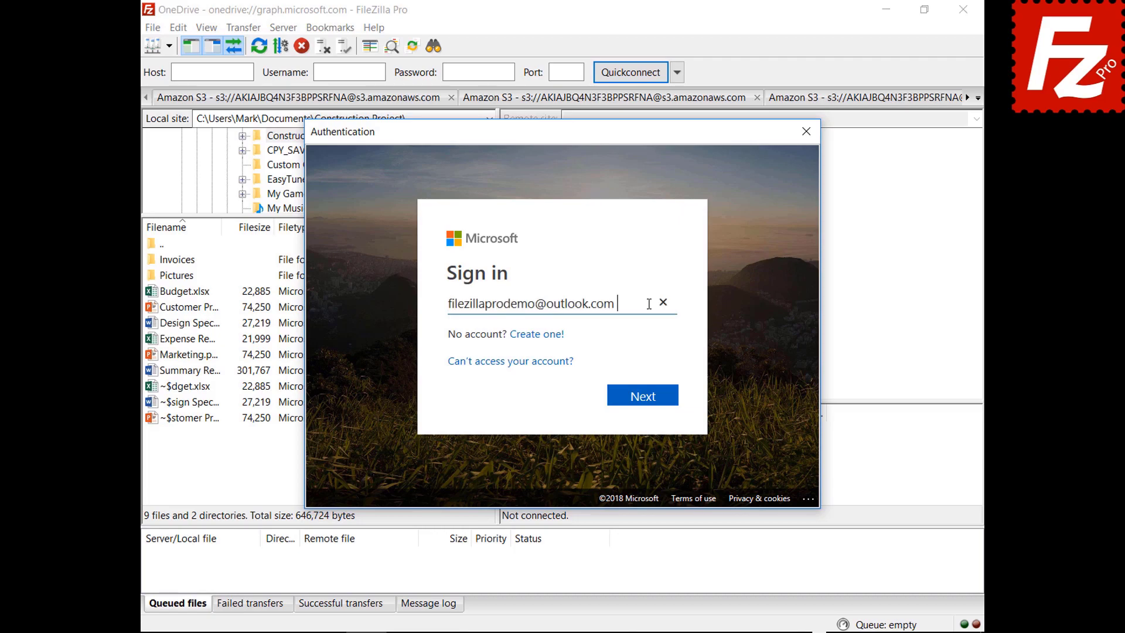
left_click(644, 405)
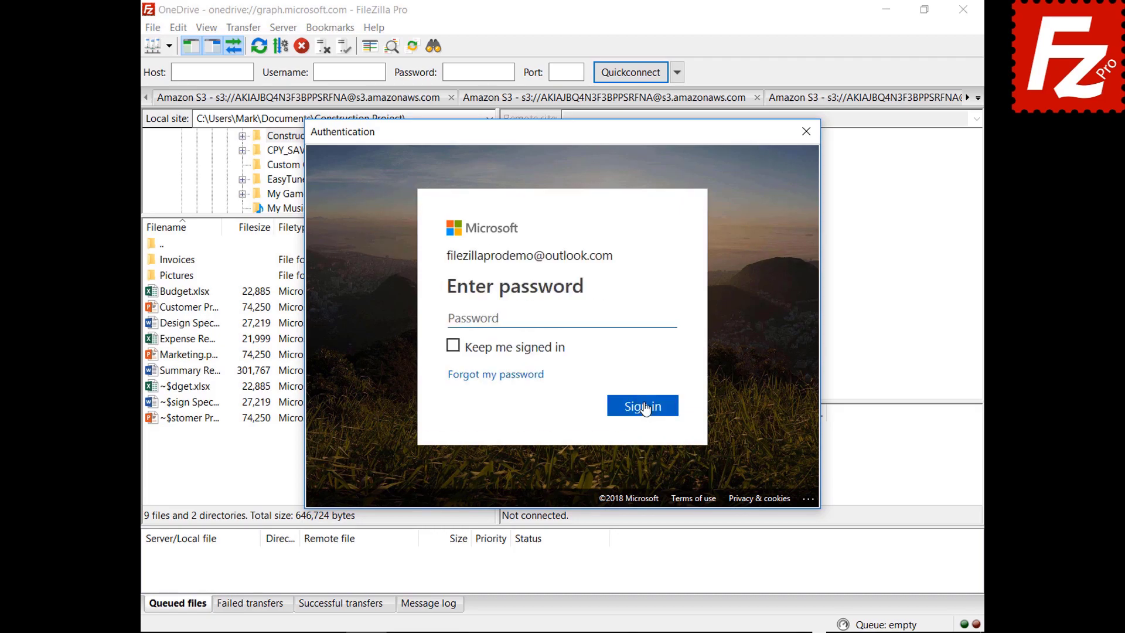
type("*********")
left_click(644, 416)
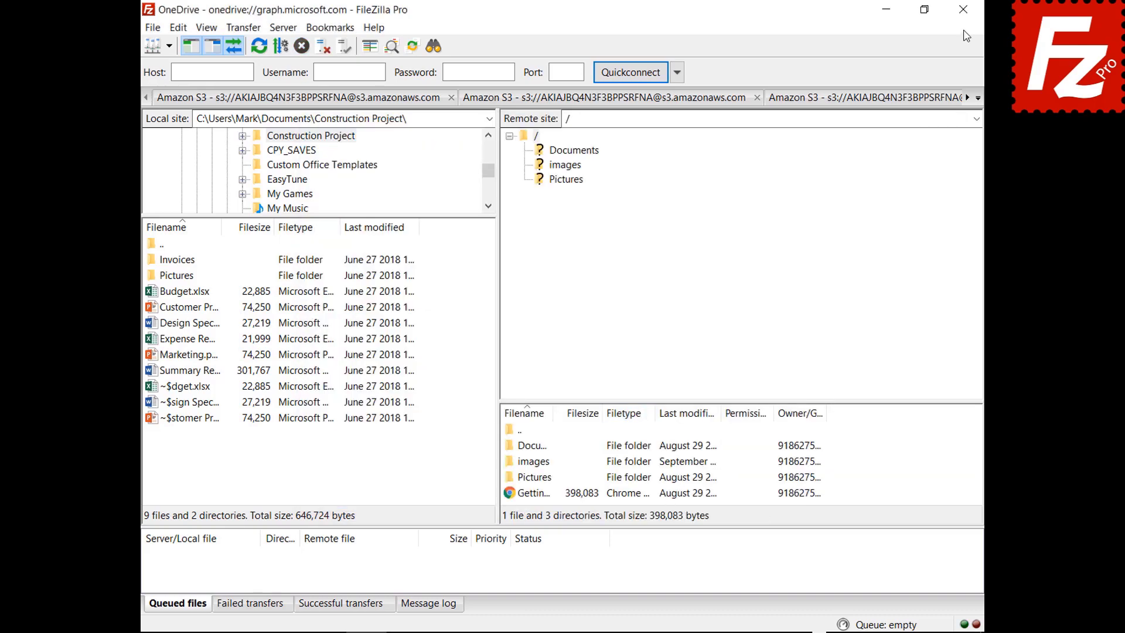
left_click(963, 9)
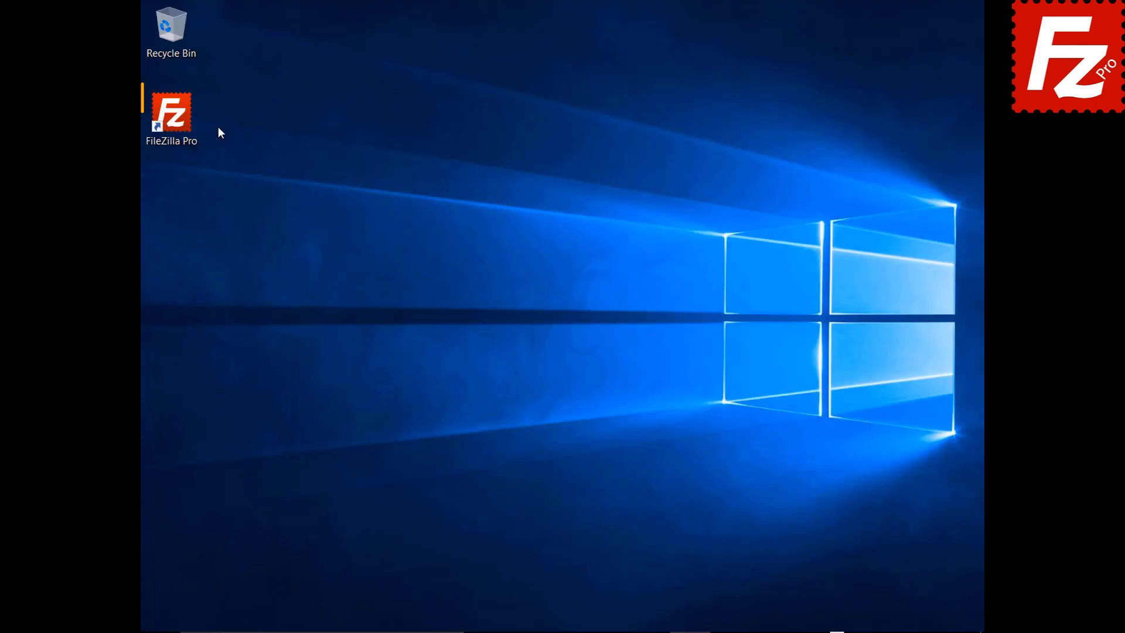
Step: Relaunch FileZilla Pro and go to the Passwords page of Settings
double_click(178, 121)
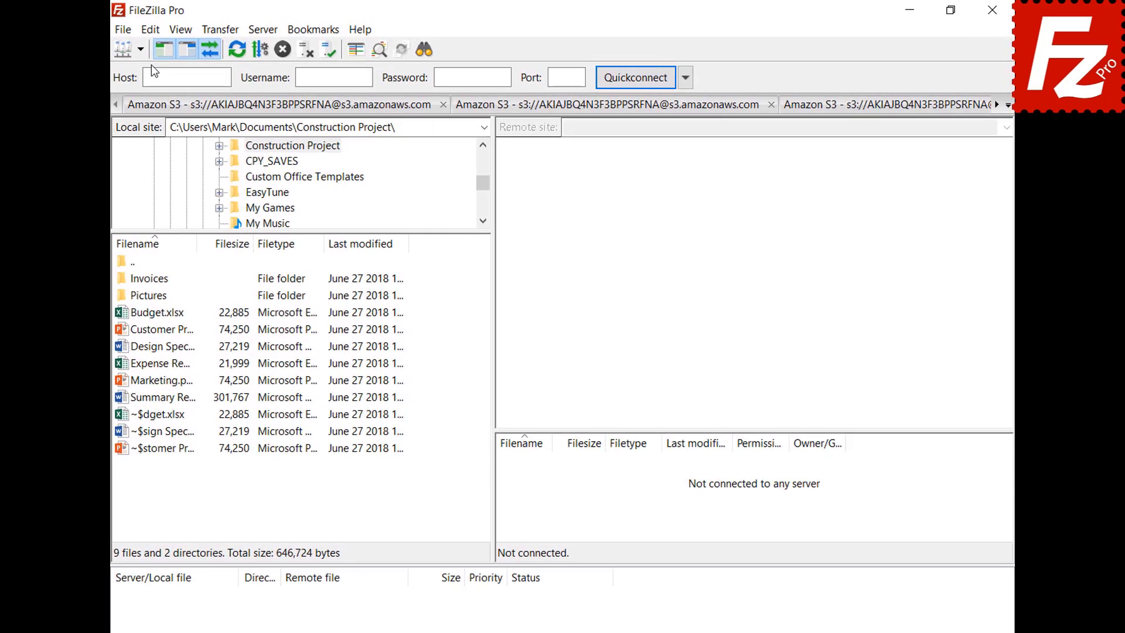
left_click(150, 35)
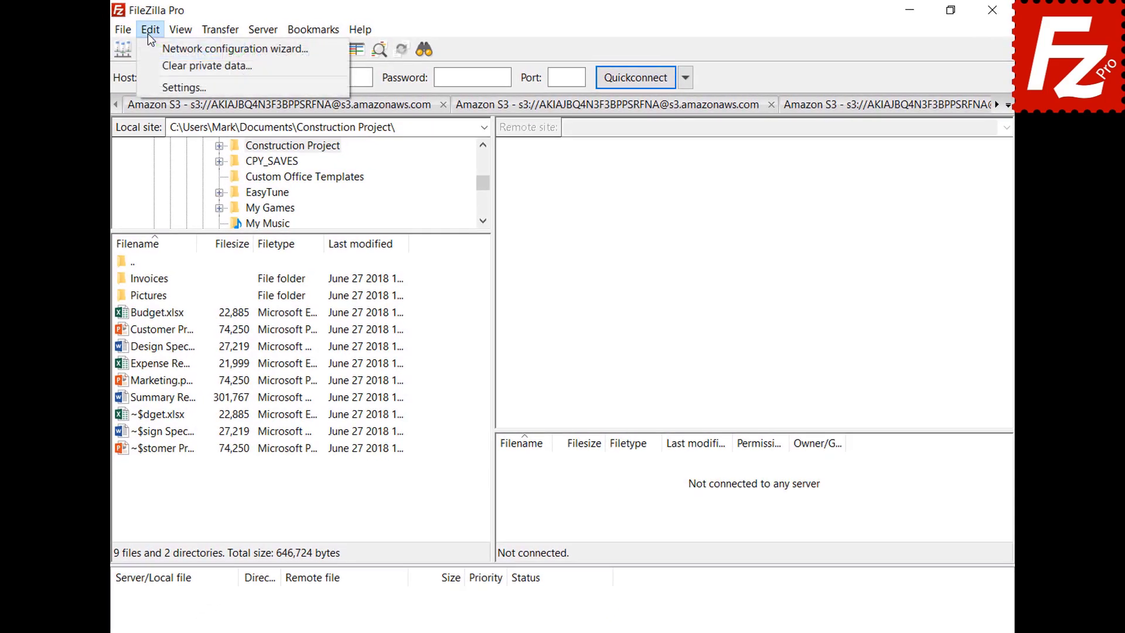
left_click(156, 85)
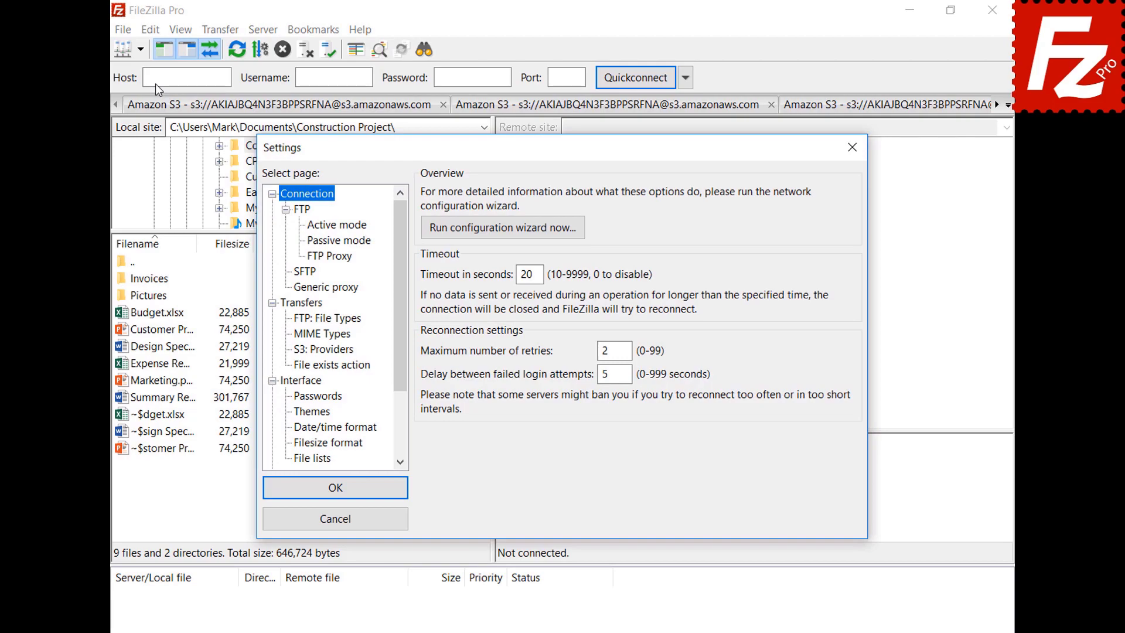
left_click(317, 396)
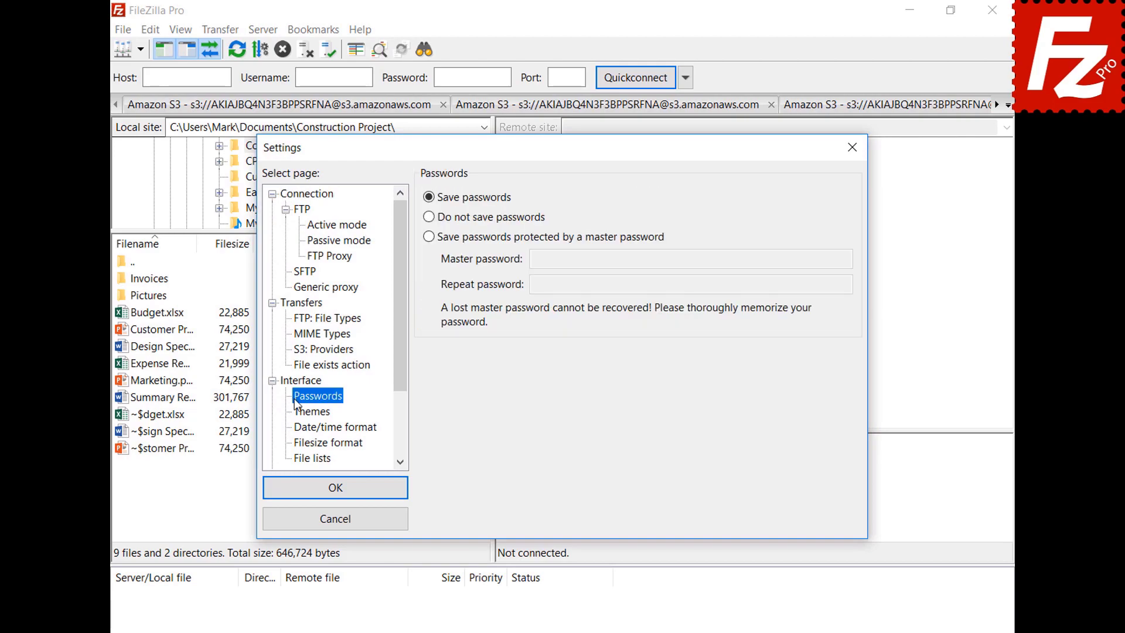
Step: Protect saved passwords with a master password, entering it twice, and save the settings
left_click(429, 237)
left_click(822, 258)
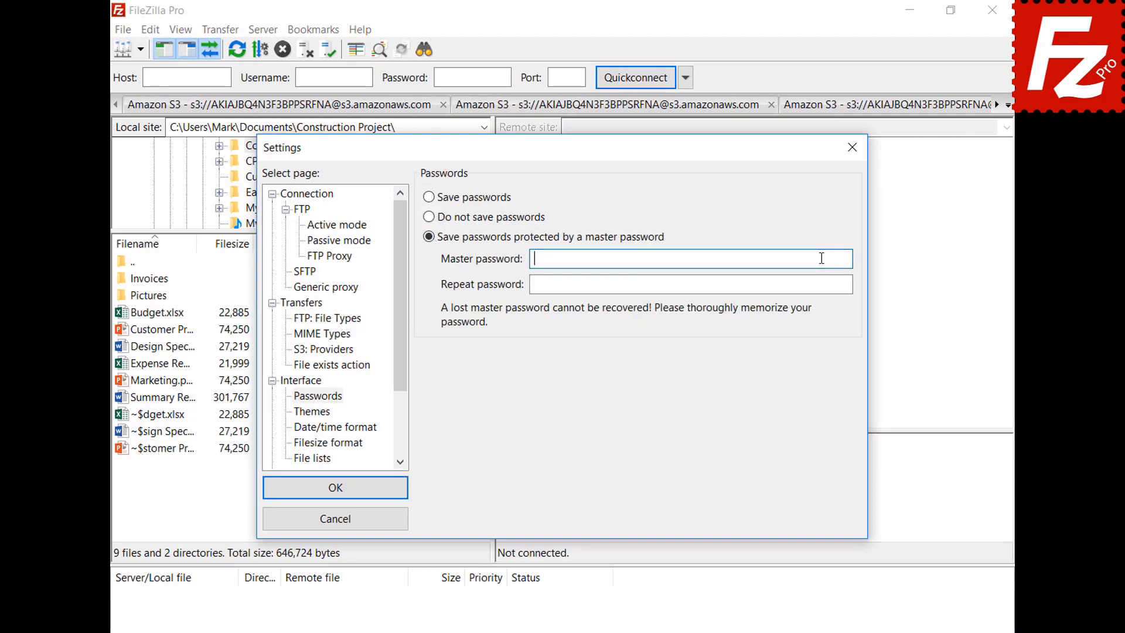
type("●●●●●●●●●●●")
left_click(820, 285)
type("●●●●●●●●●●●")
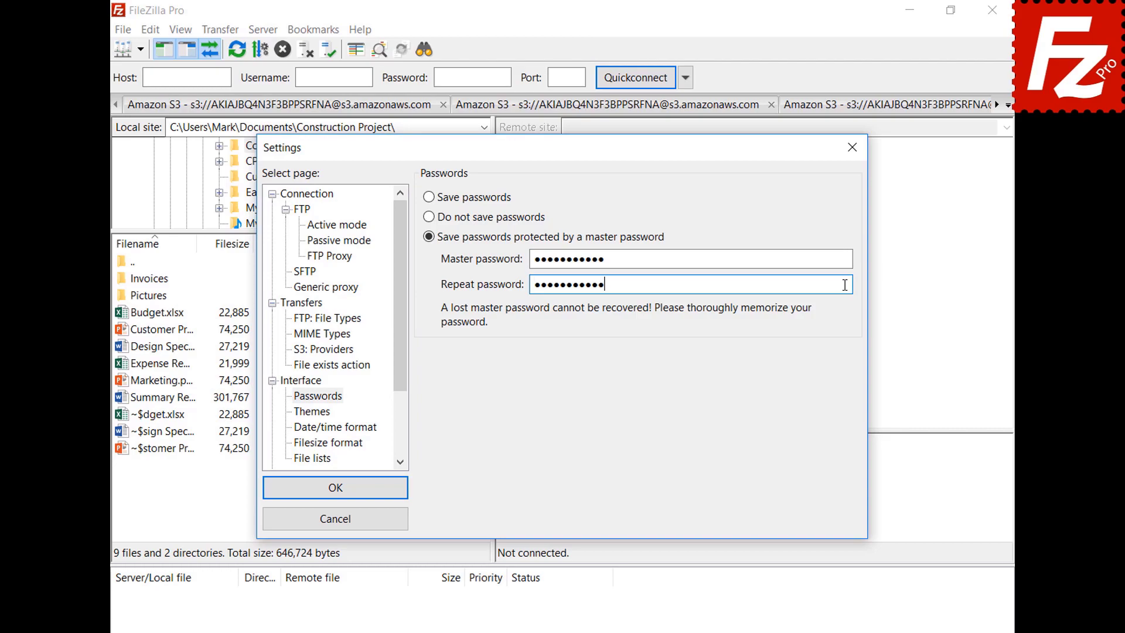
left_click(332, 488)
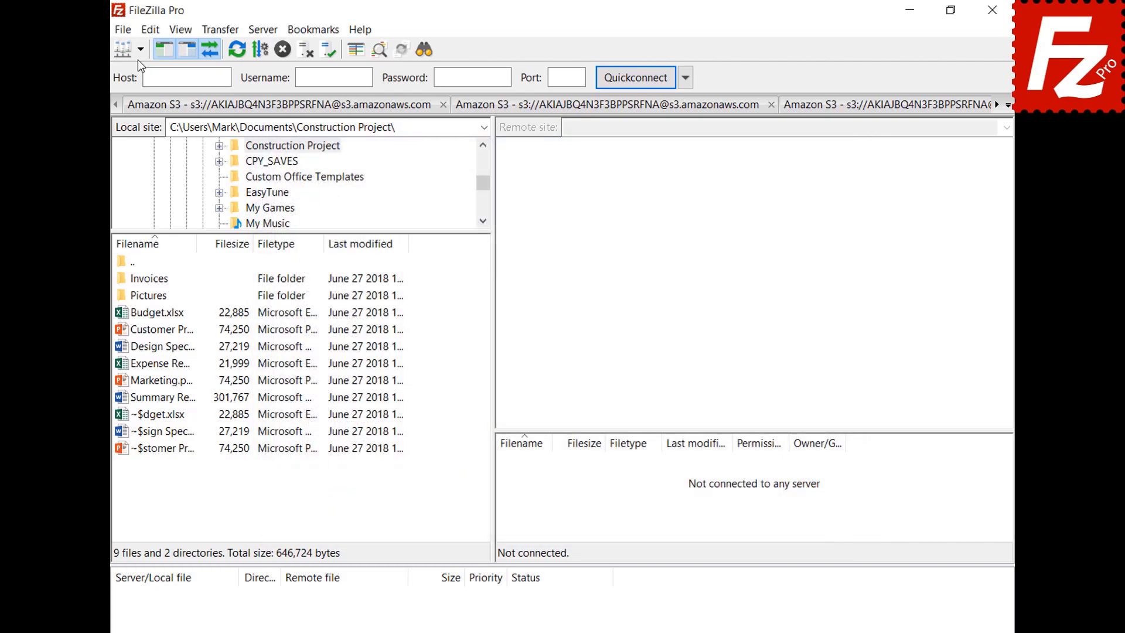
Step: Connect to the saved OneDrive site and sign in with the account e-mail and password
left_click(138, 48)
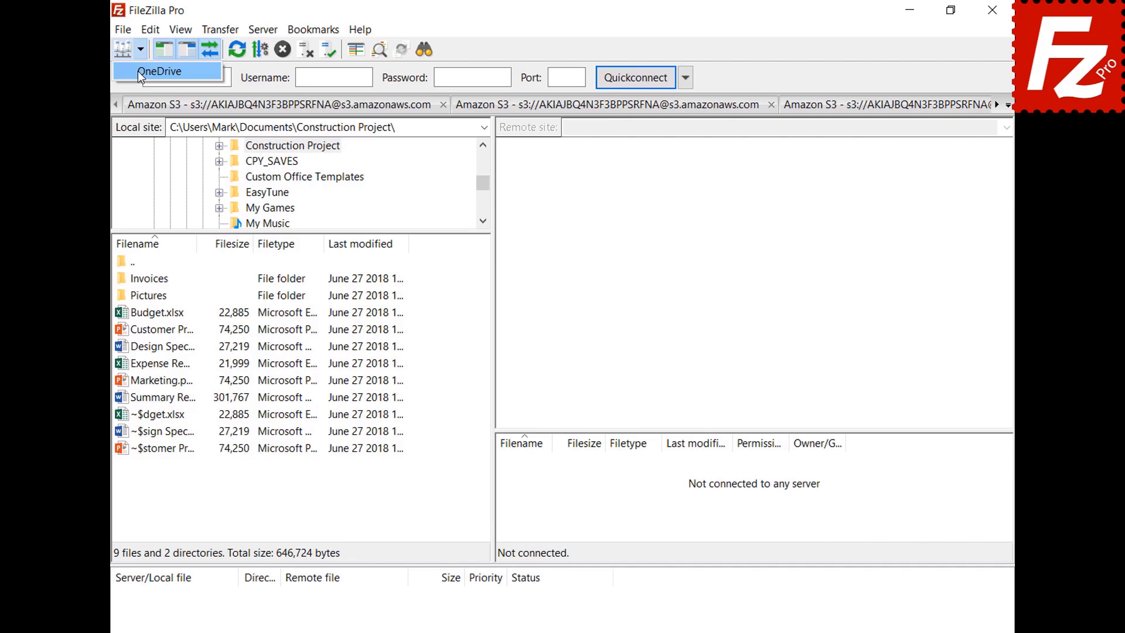
left_click(138, 71)
key("ctrl+v")
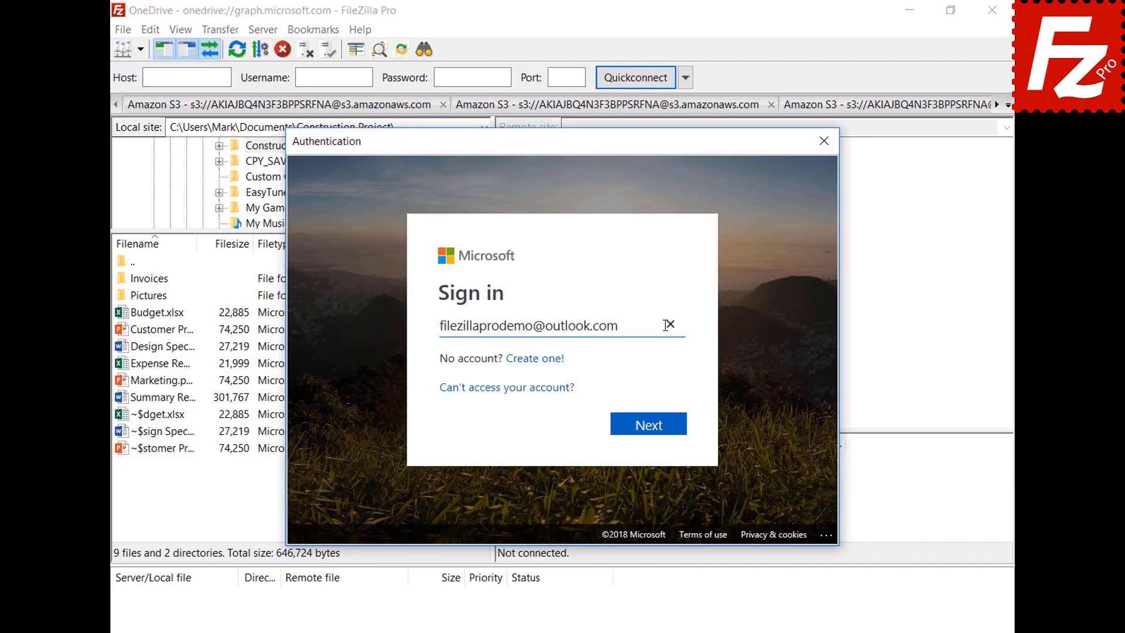
left_click(650, 427)
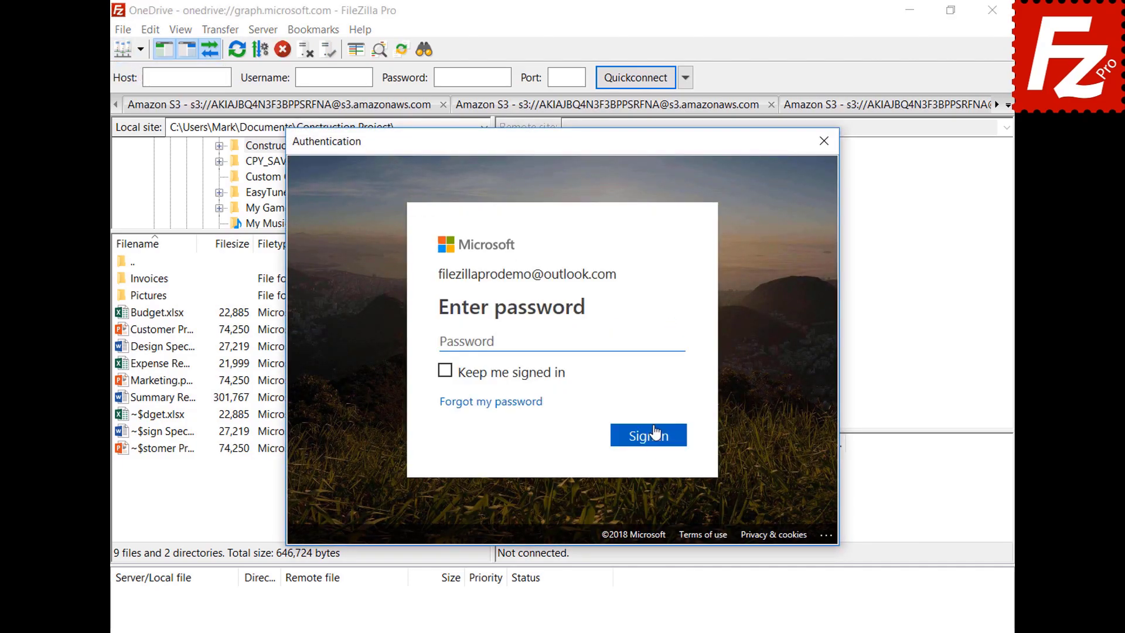
key("ctrl+v")
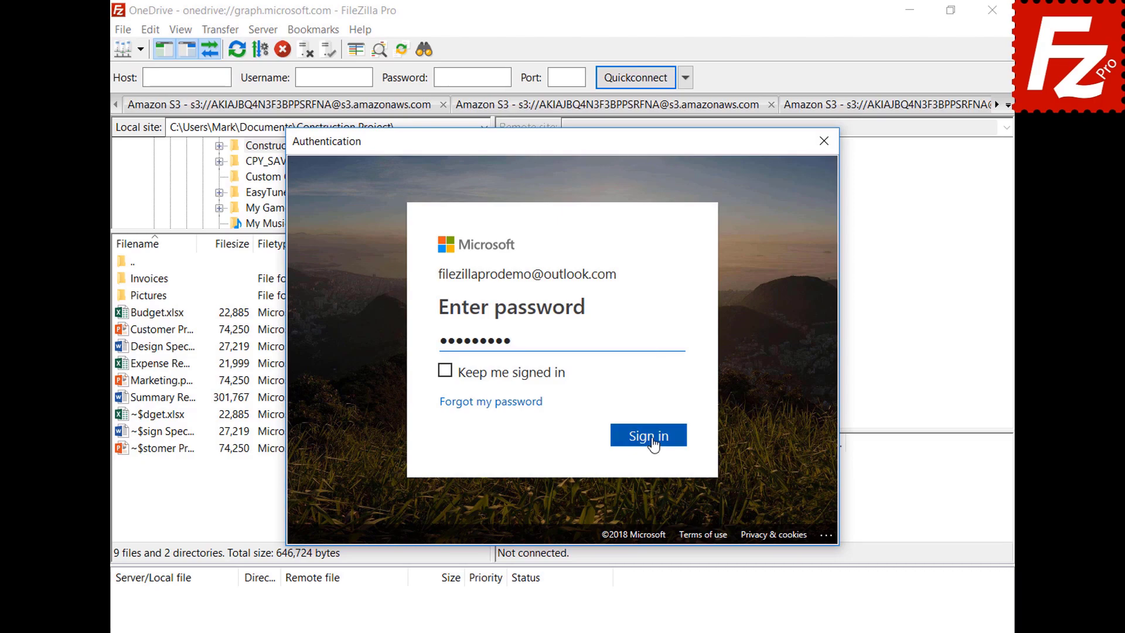
left_click(650, 441)
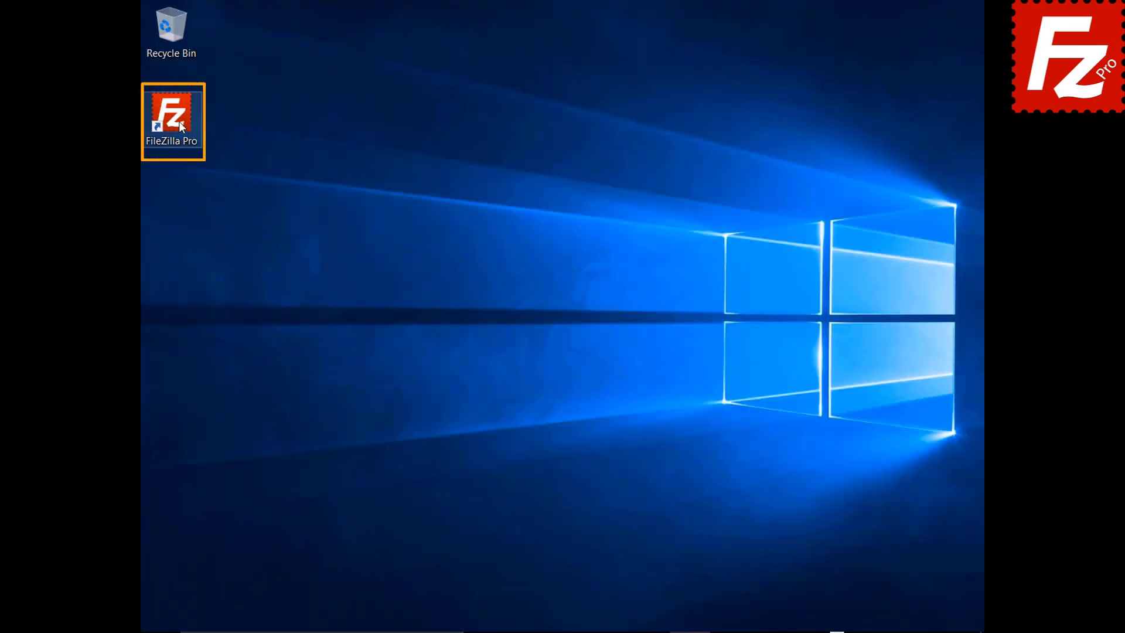
Step: Relaunch FileZilla Pro, connect to OneDrive and unlock it with the master password
double_click(178, 121)
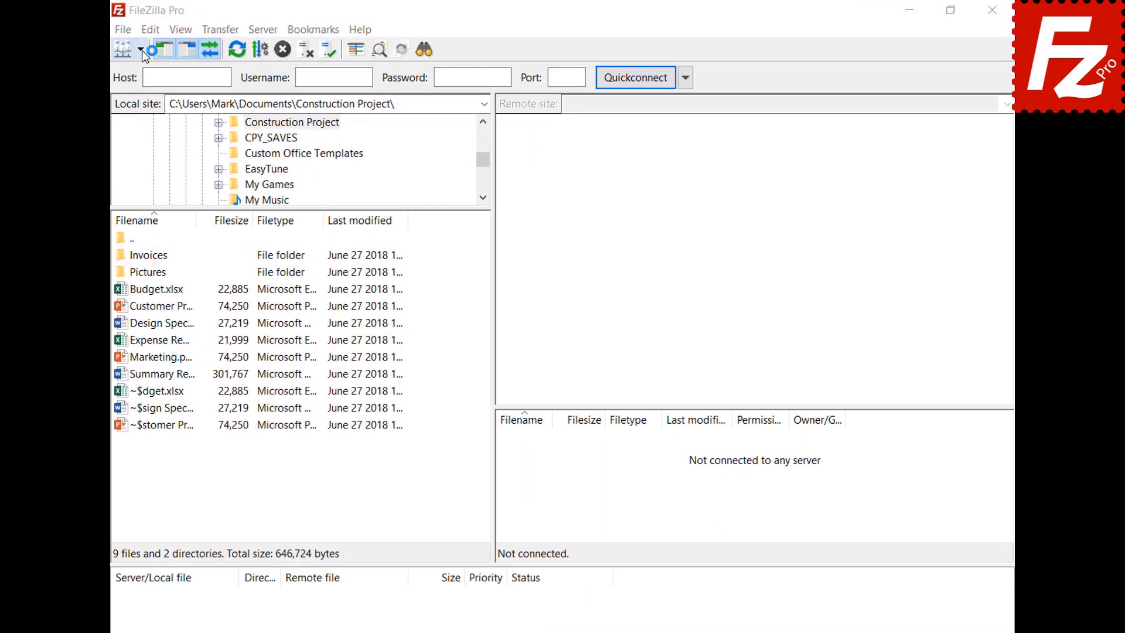
left_click(142, 50)
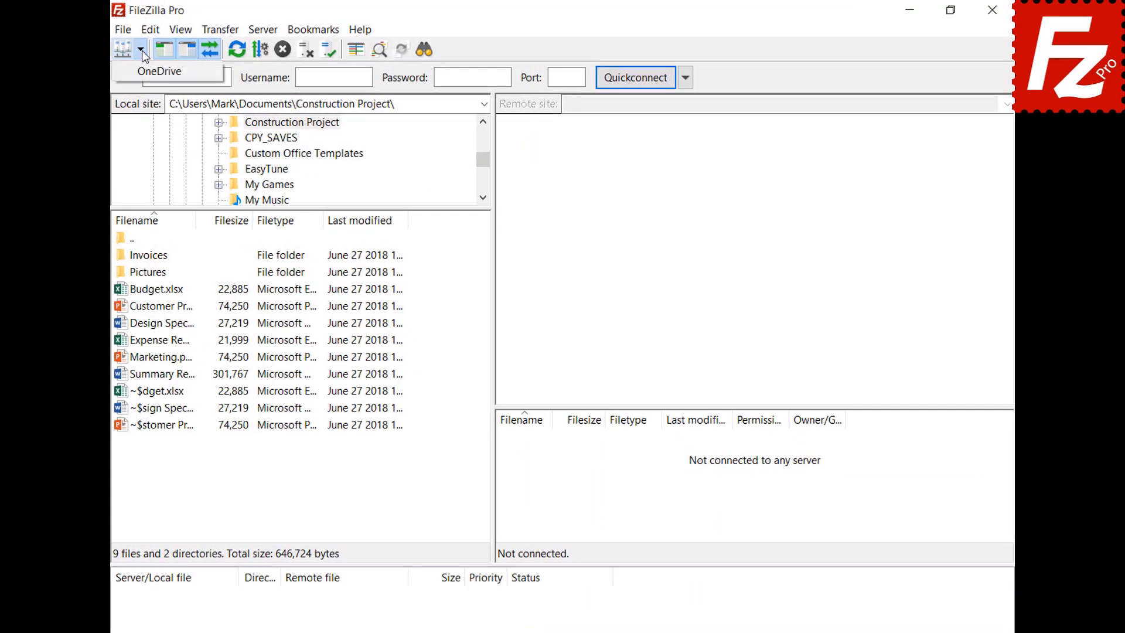
left_click(141, 71)
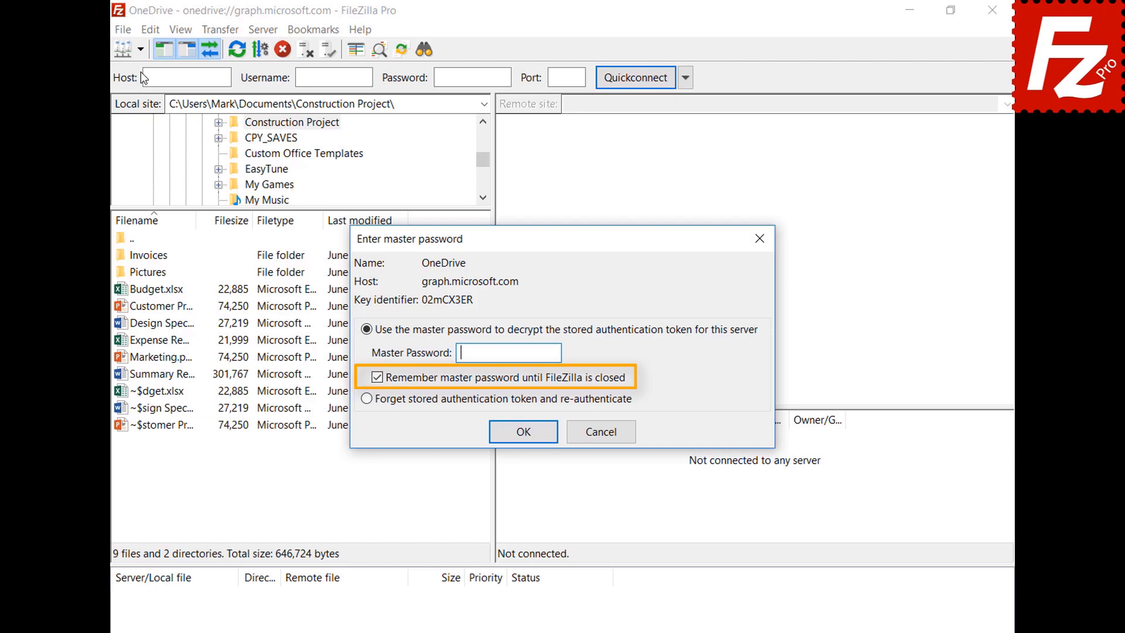
key("ctrl+v")
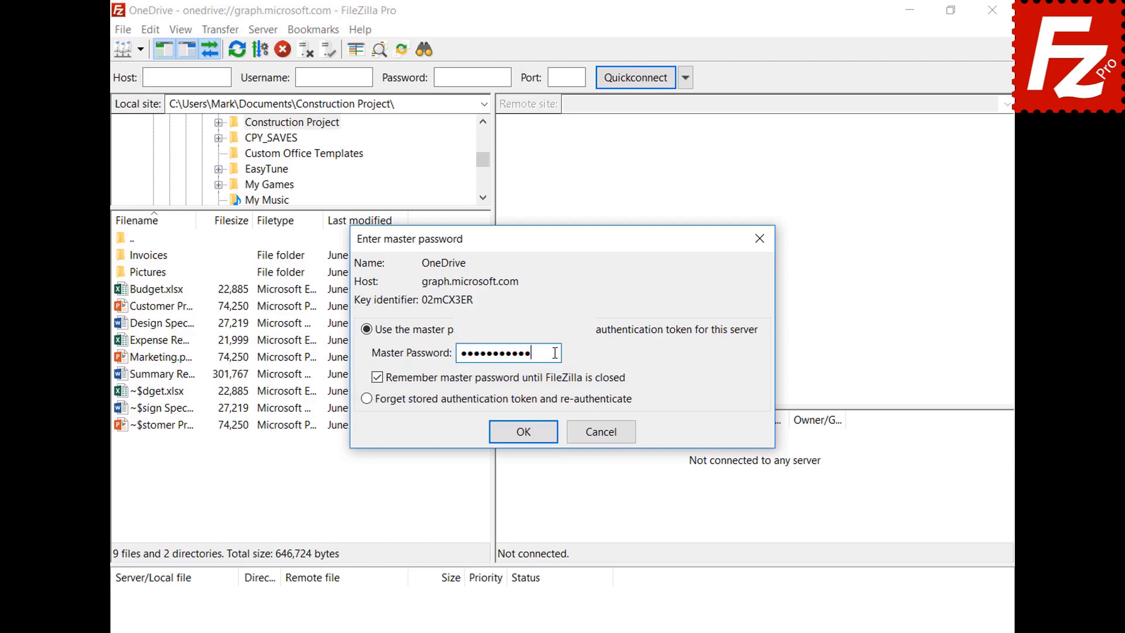
left_click(524, 432)
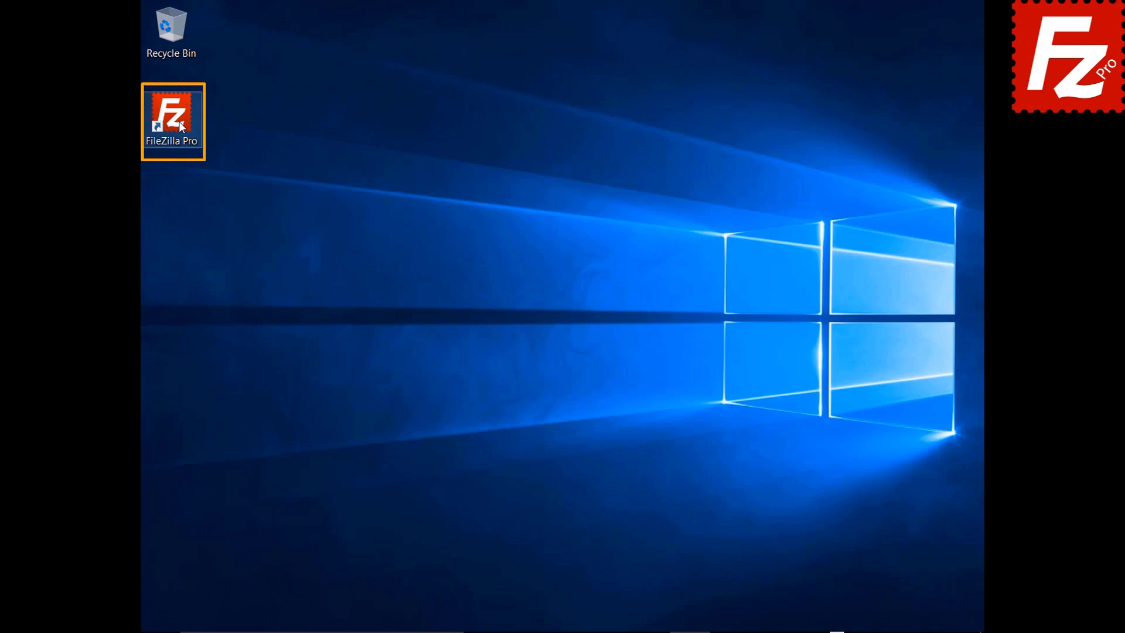
Step: Relaunch FileZilla Pro and add a site named B2 using the Backblaze B2 protocol
double_click(178, 121)
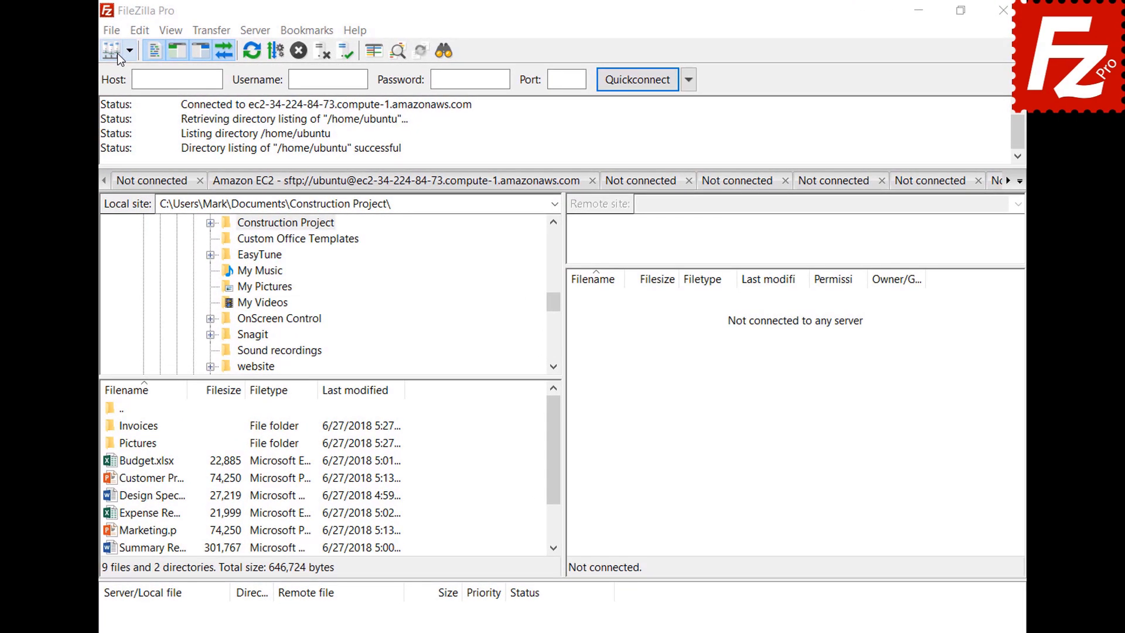
left_click(117, 30)
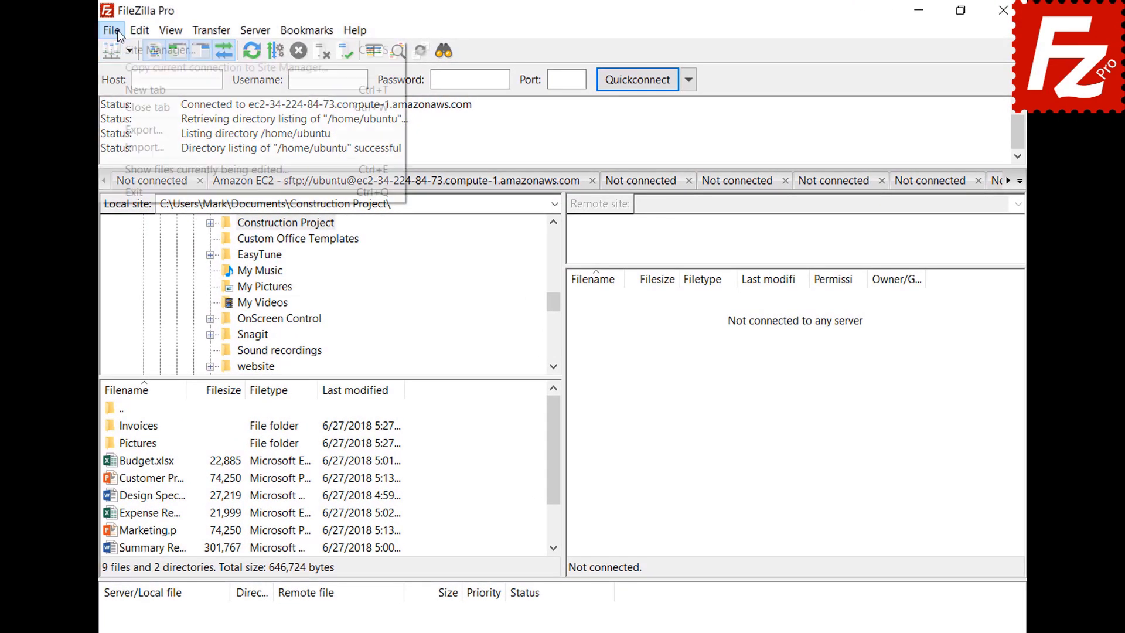
left_click(121, 44)
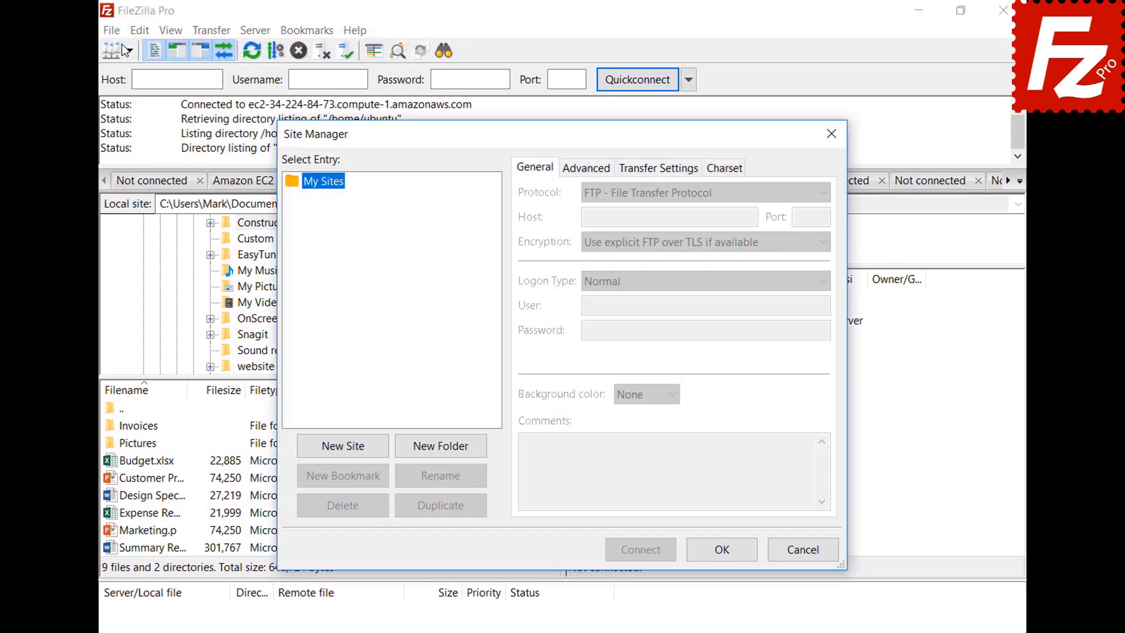
left_click(344, 451)
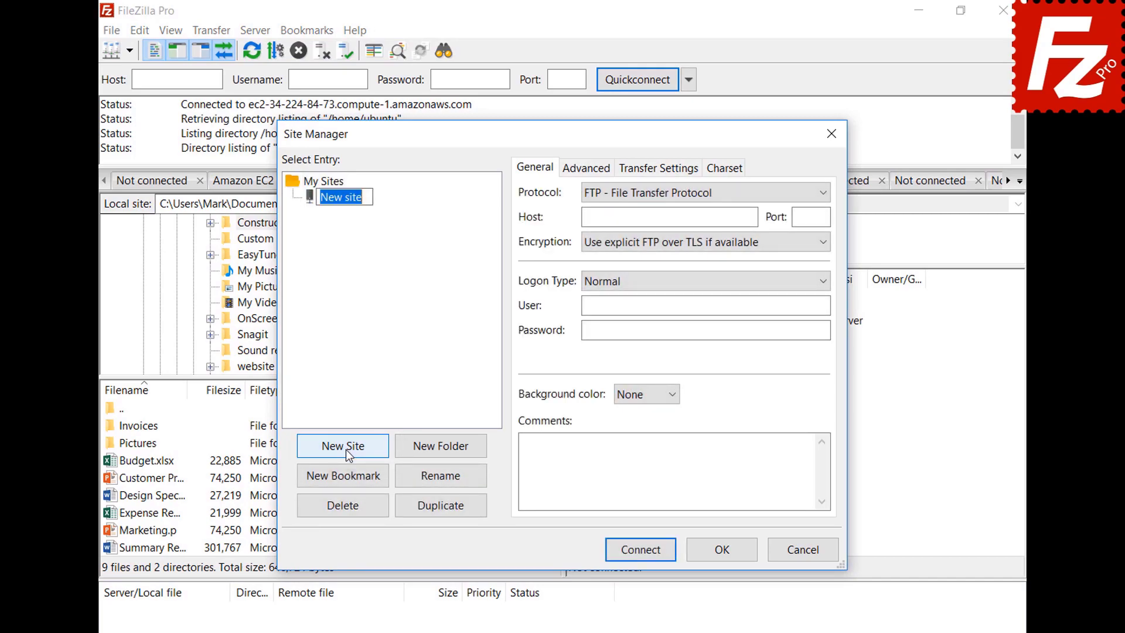
type("B2")
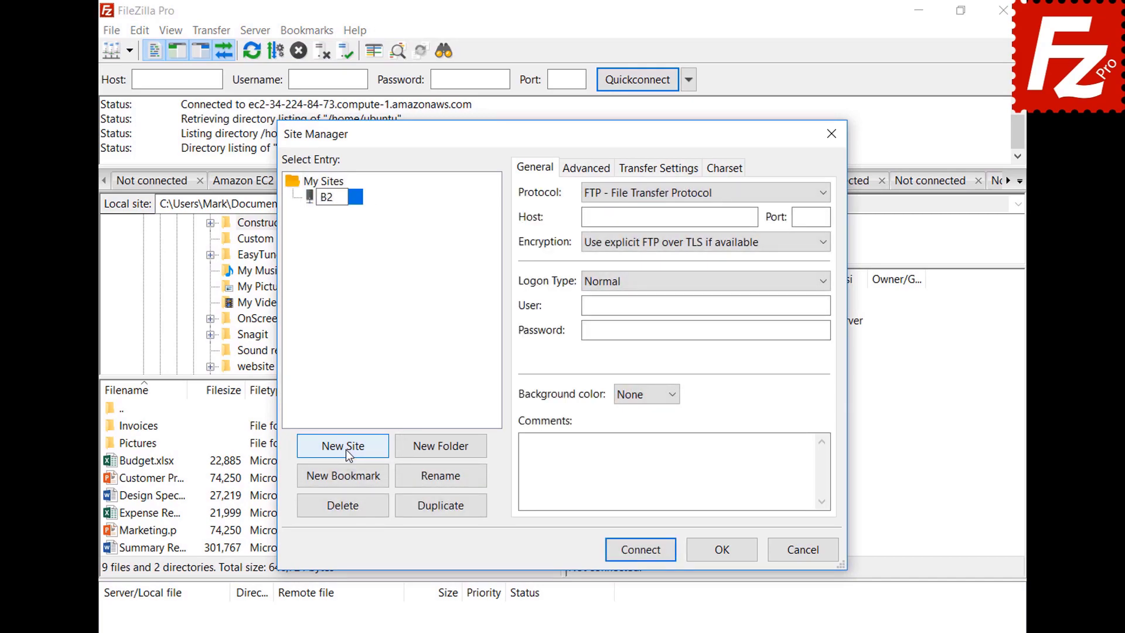
left_click(669, 191)
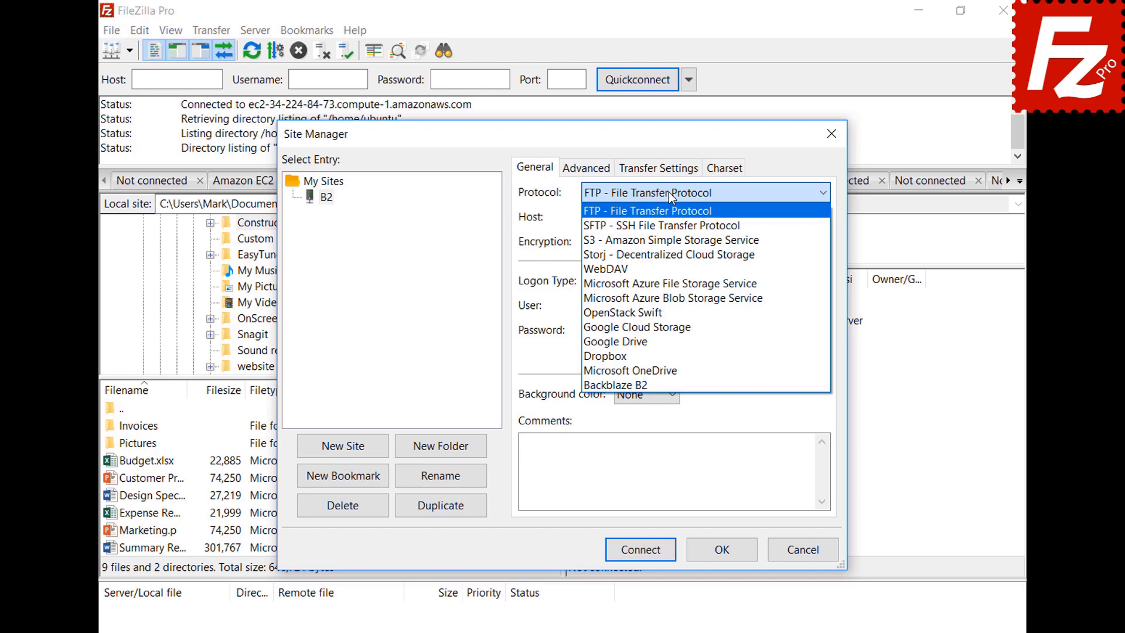
left_click(668, 384)
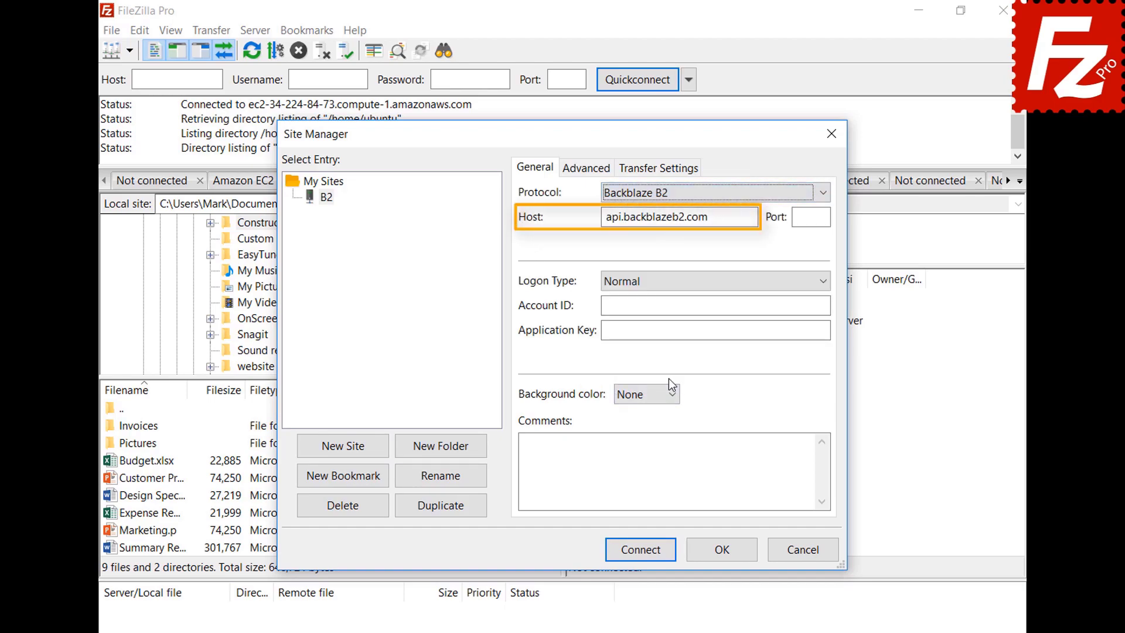
Step: Fill in the B2 Account ID and Application Key, then connect
left_click(820, 305)
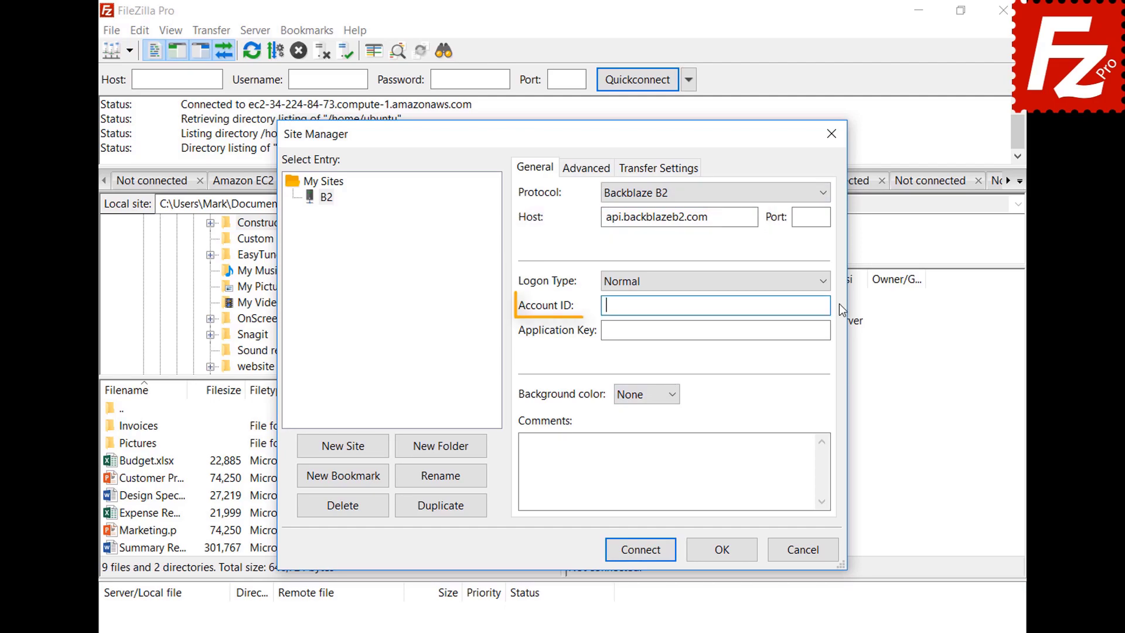
type("17939b0a698e")
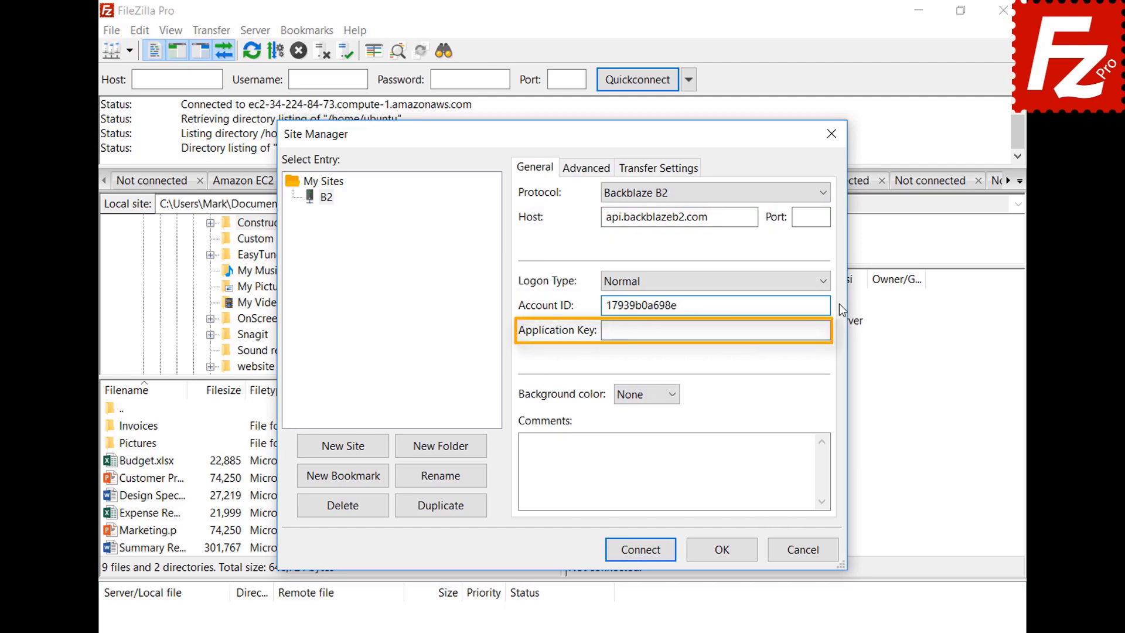
left_click(827, 331)
key("ctrl+v")
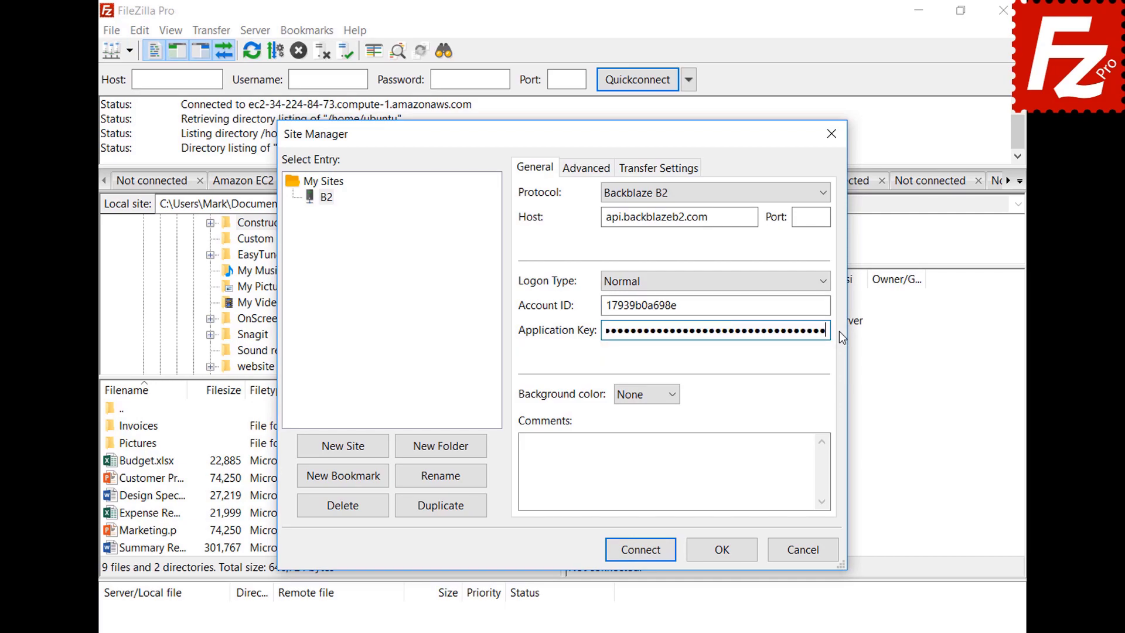
left_click(645, 555)
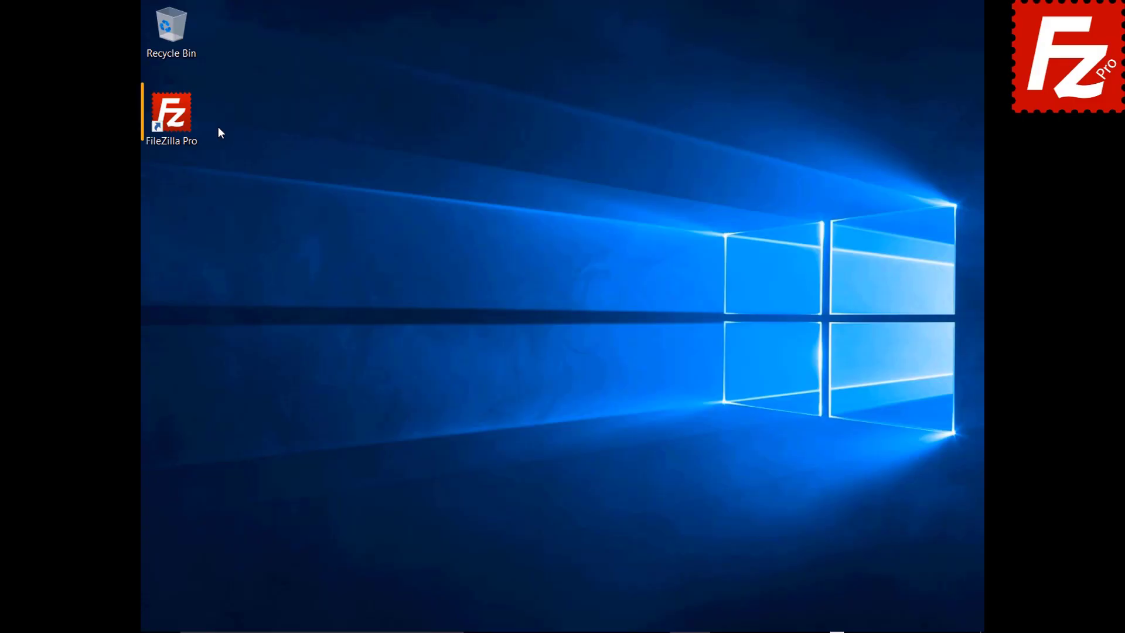
Step: Relaunch FileZilla Pro and add a site named WebDav using the WebDAV protocol
double_click(178, 122)
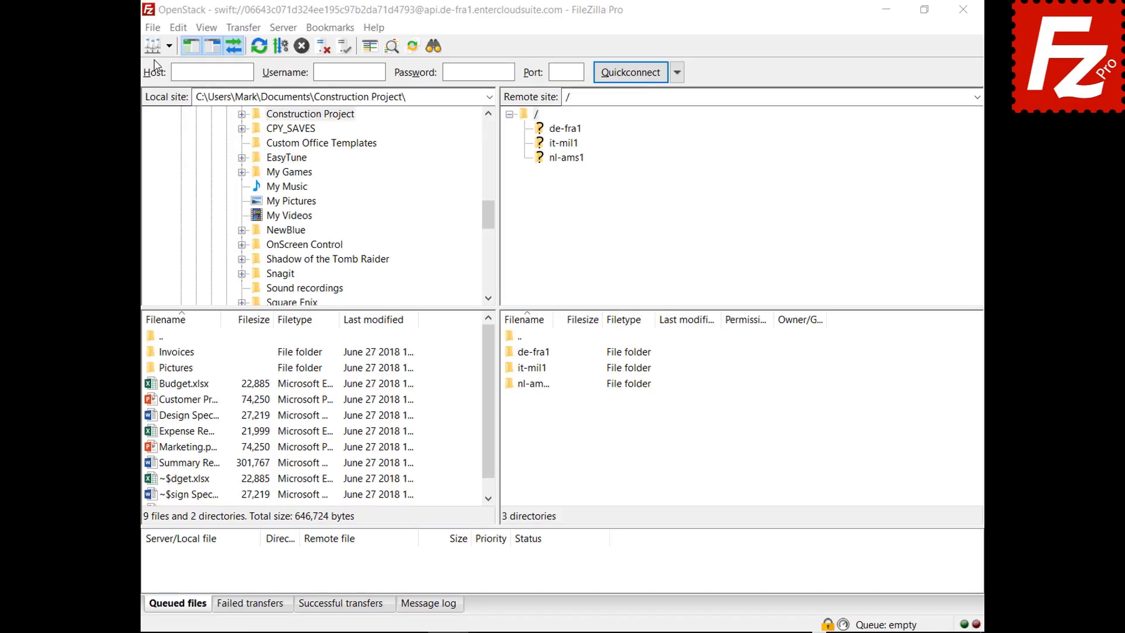
left_click(153, 28)
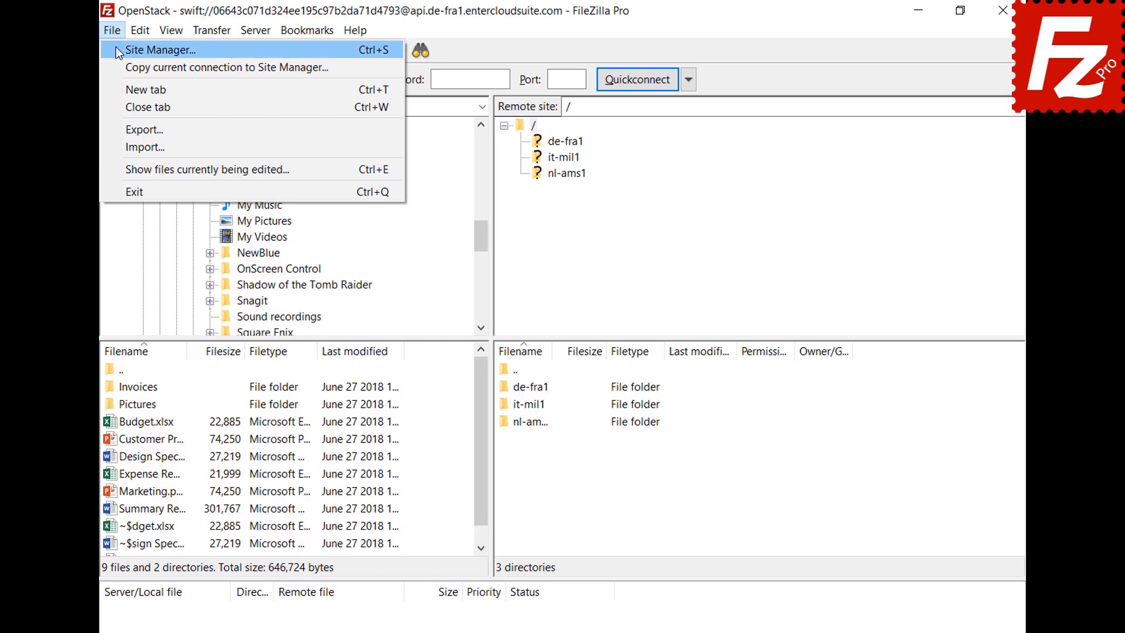
left_click(117, 50)
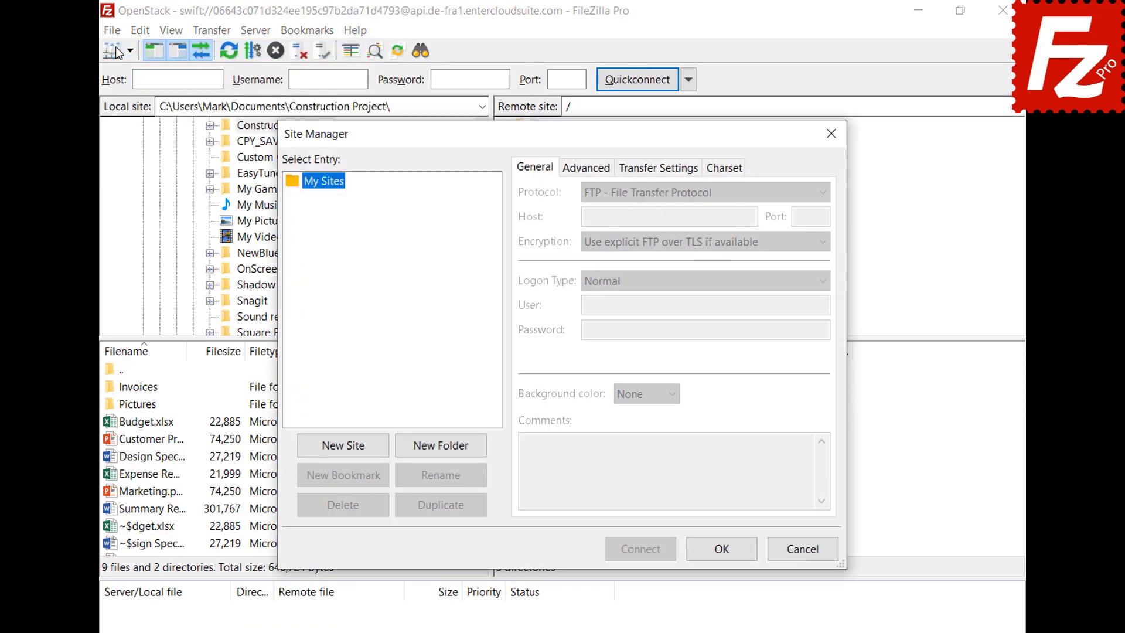
left_click(346, 453)
type("WebDav")
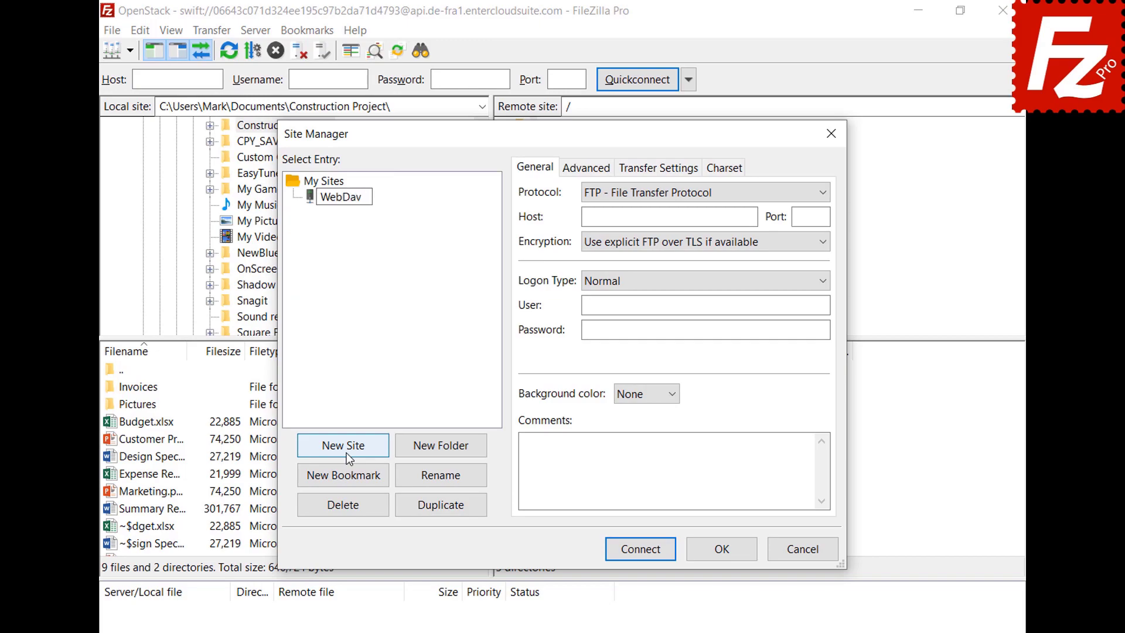
key("Return")
left_click(779, 193)
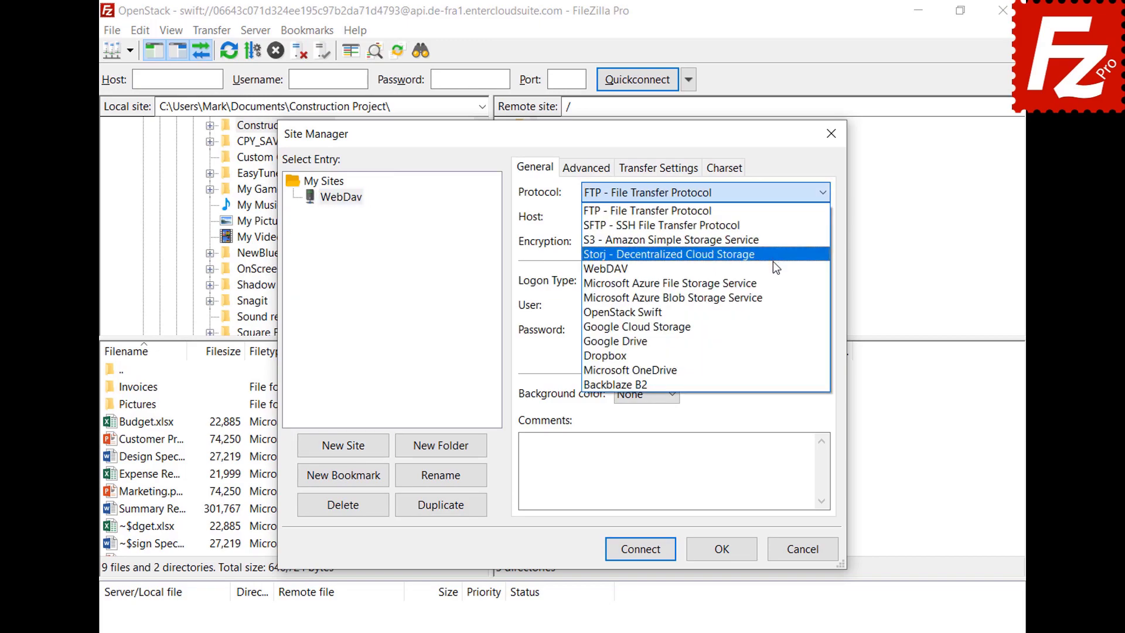
left_click(773, 263)
Step: Enter host webdav.opendrive.com, the account e-mail as user and the password, then connect
left_click(752, 216)
type("webdav.opendrive.com")
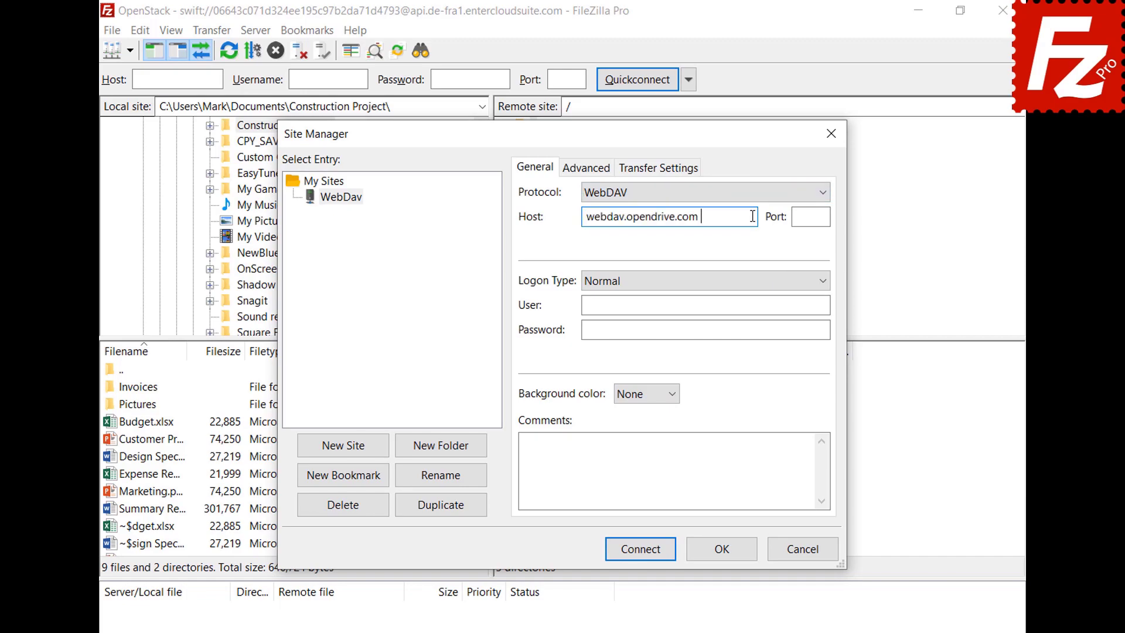
left_click(817, 305)
key("ctrl+v")
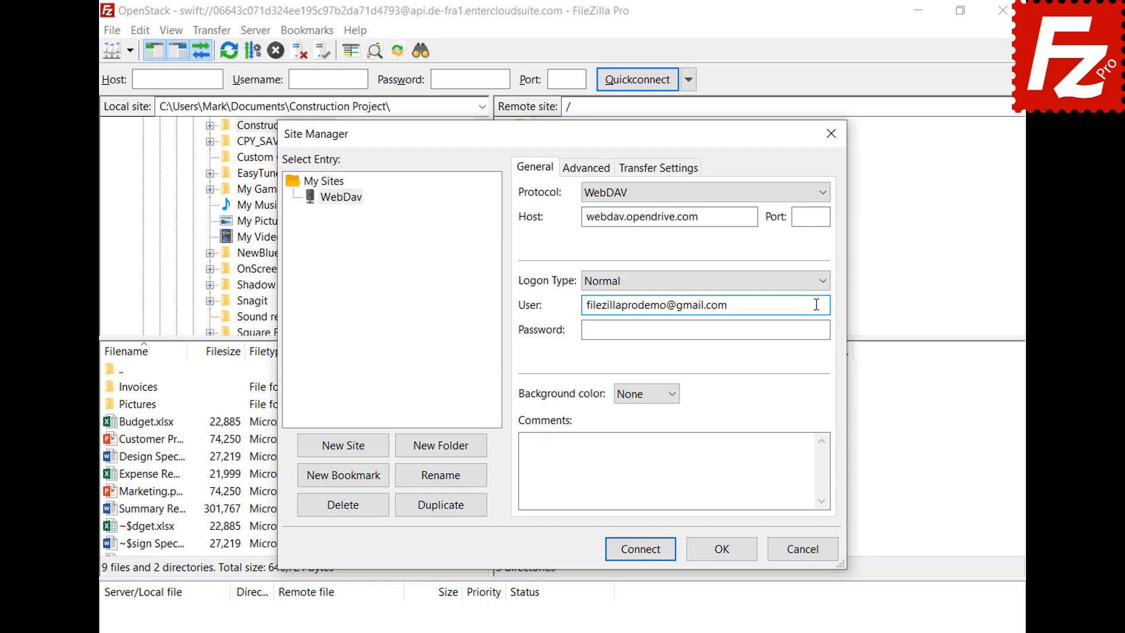
left_click(813, 330)
key("ctrl+v")
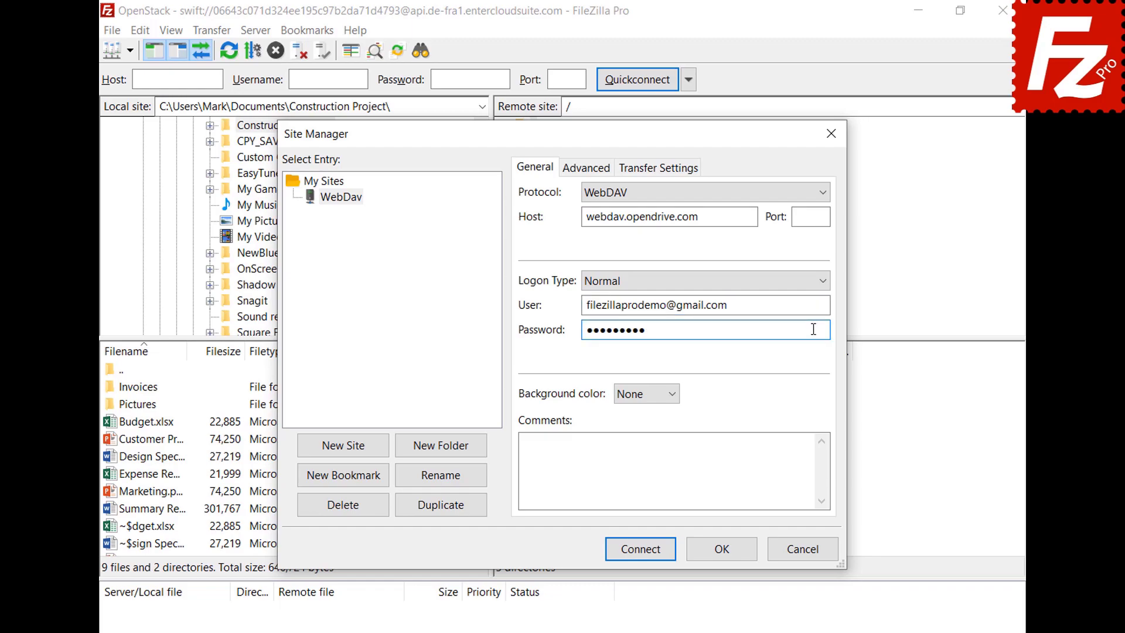
left_click(645, 553)
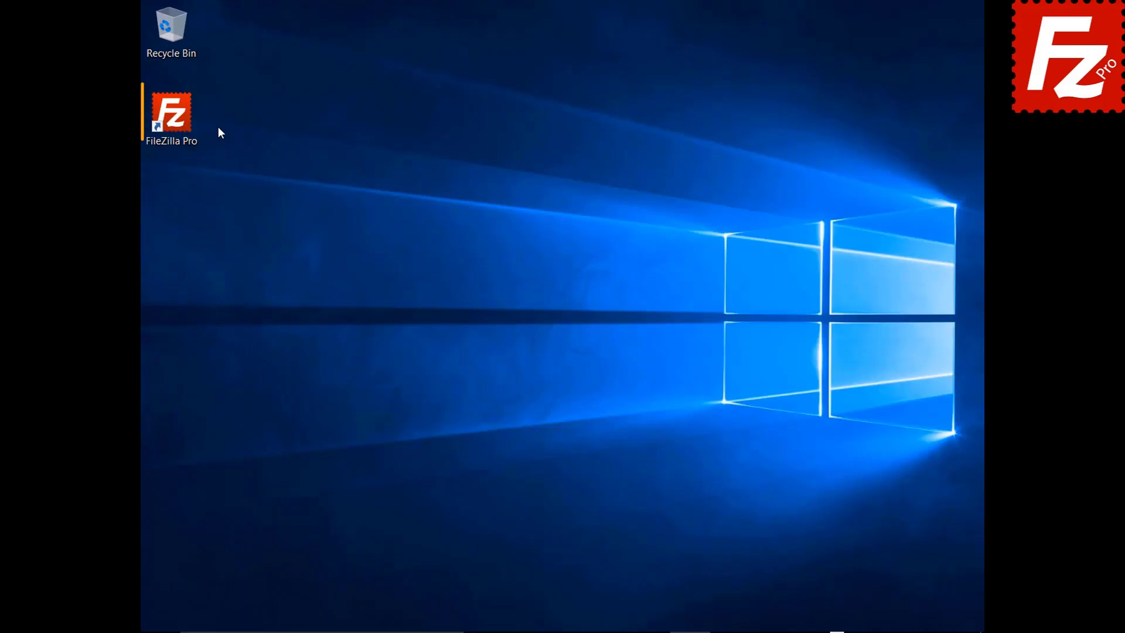
Step: Relaunch FileZilla Pro and add a site named OpenStack using OpenStack Swift
double_click(183, 123)
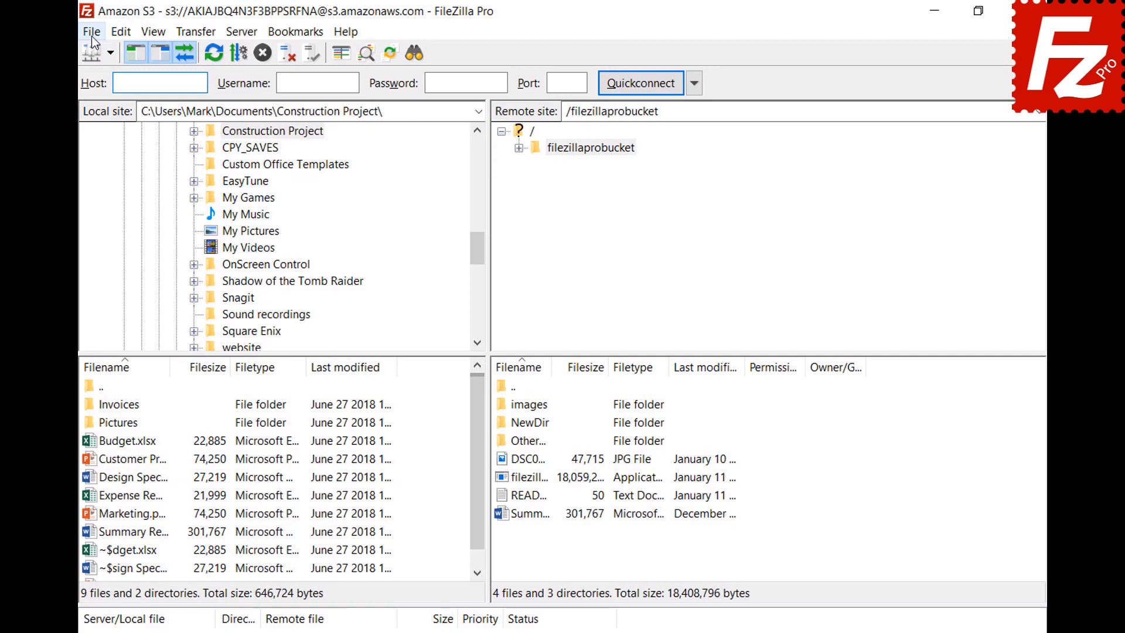
left_click(152, 29)
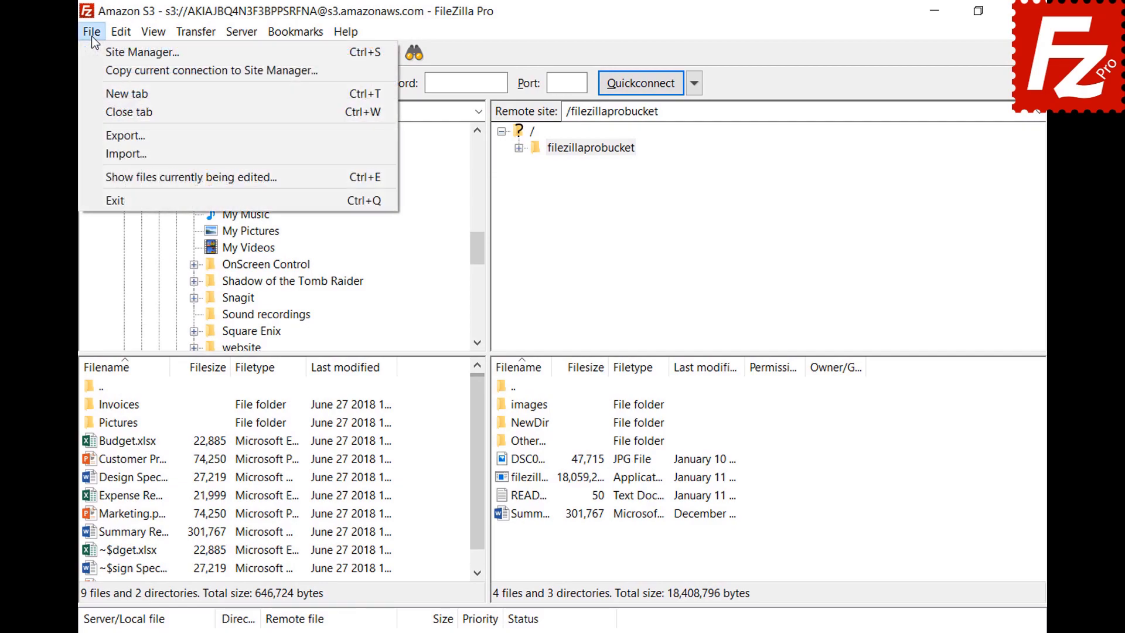
left_click(100, 55)
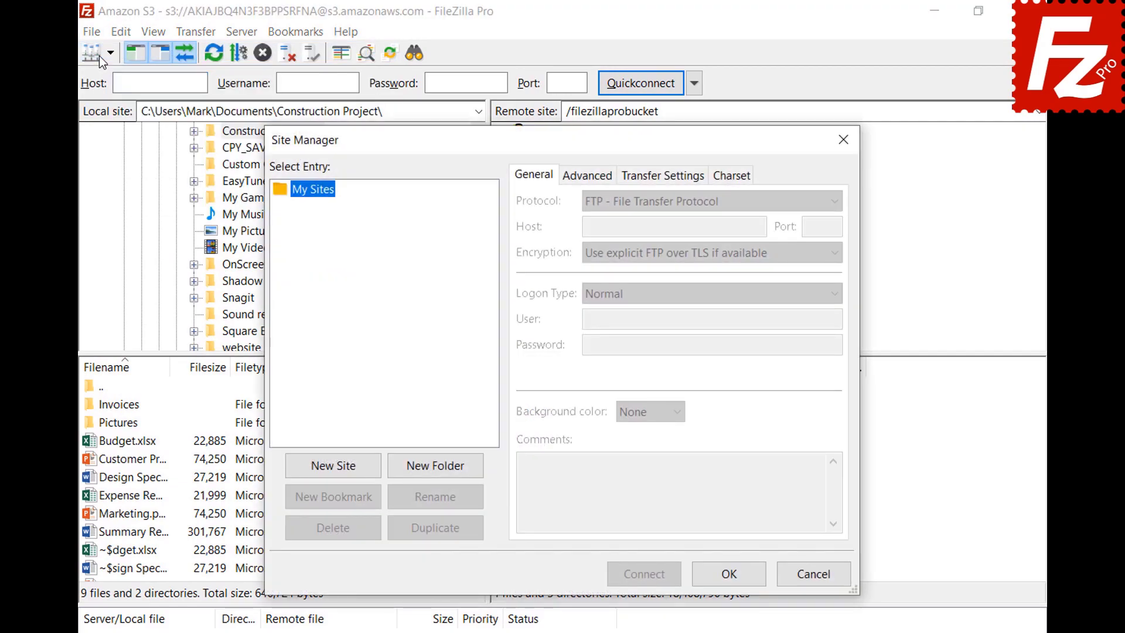
left_click(332, 466)
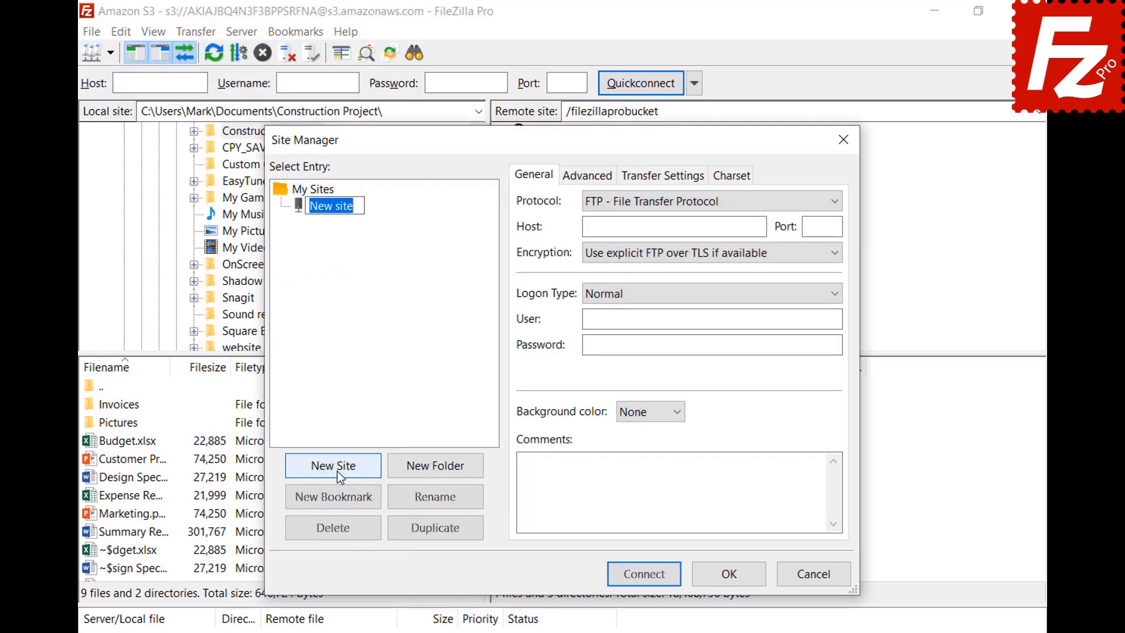
type("OpenStack")
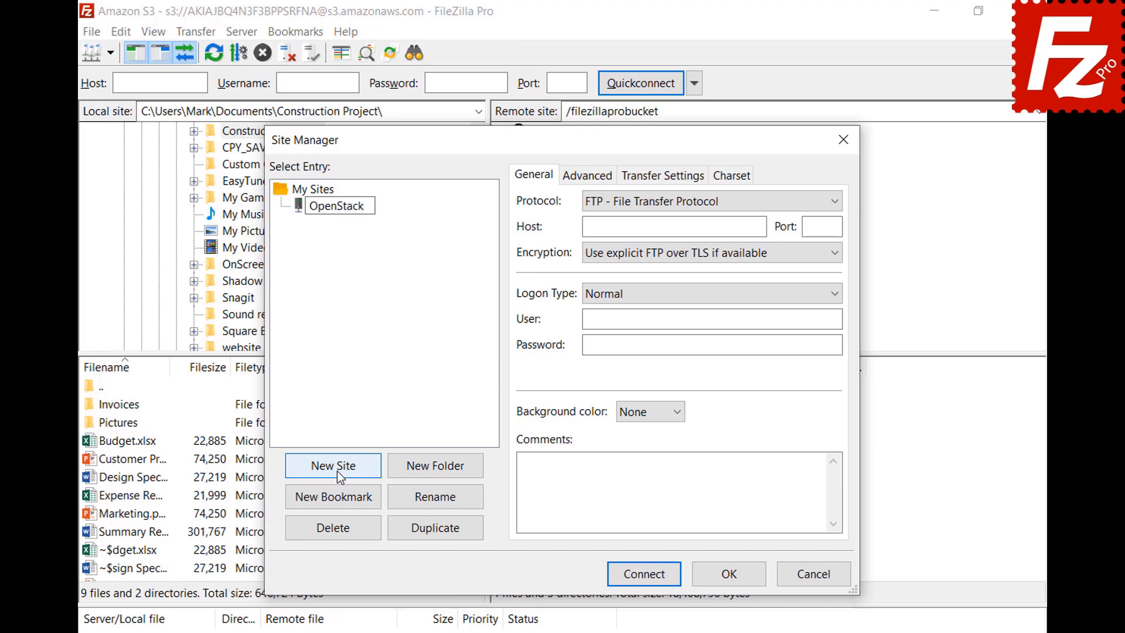
key("Return")
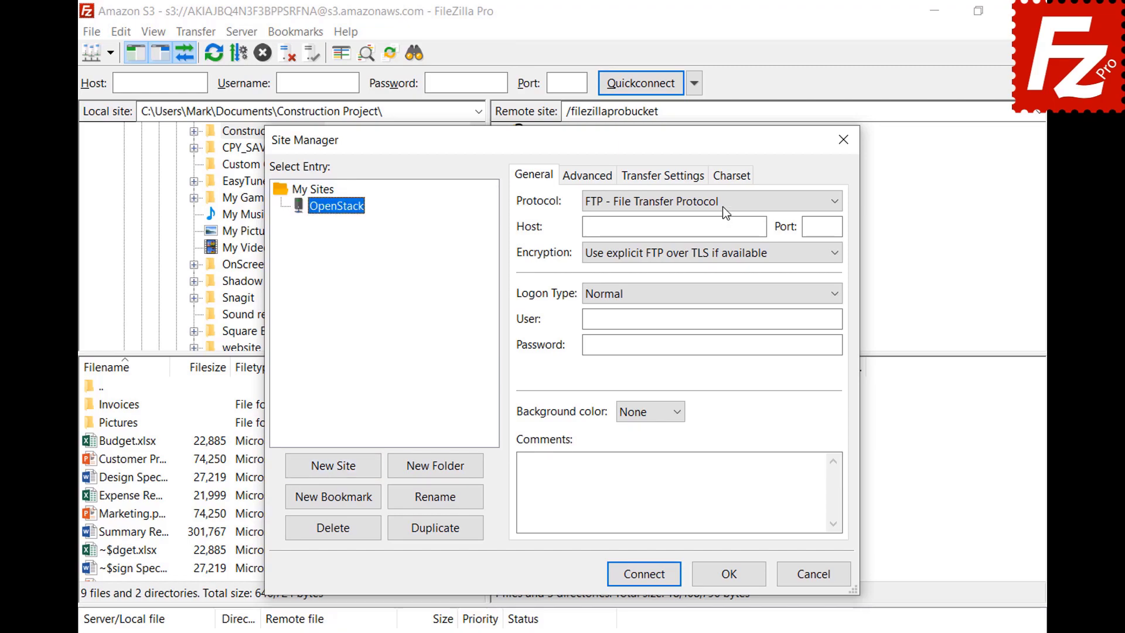
left_click(722, 203)
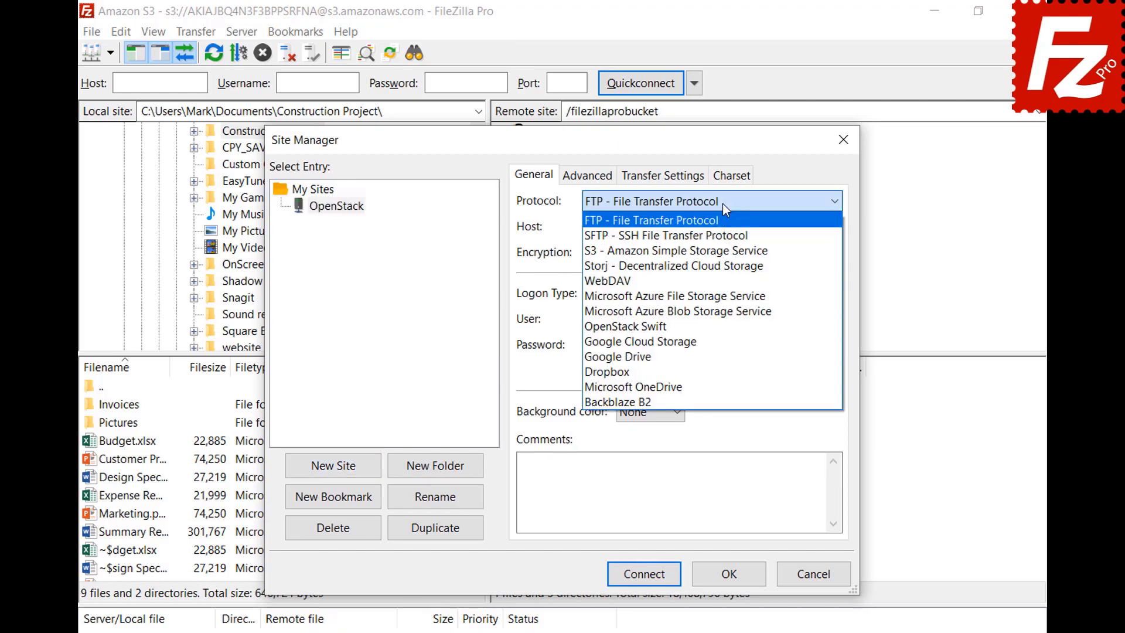
left_click(721, 332)
Step: Enter the identity host, /v2.0/tokens path, project ID, user e-mail and password, then connect
left_click(762, 227)
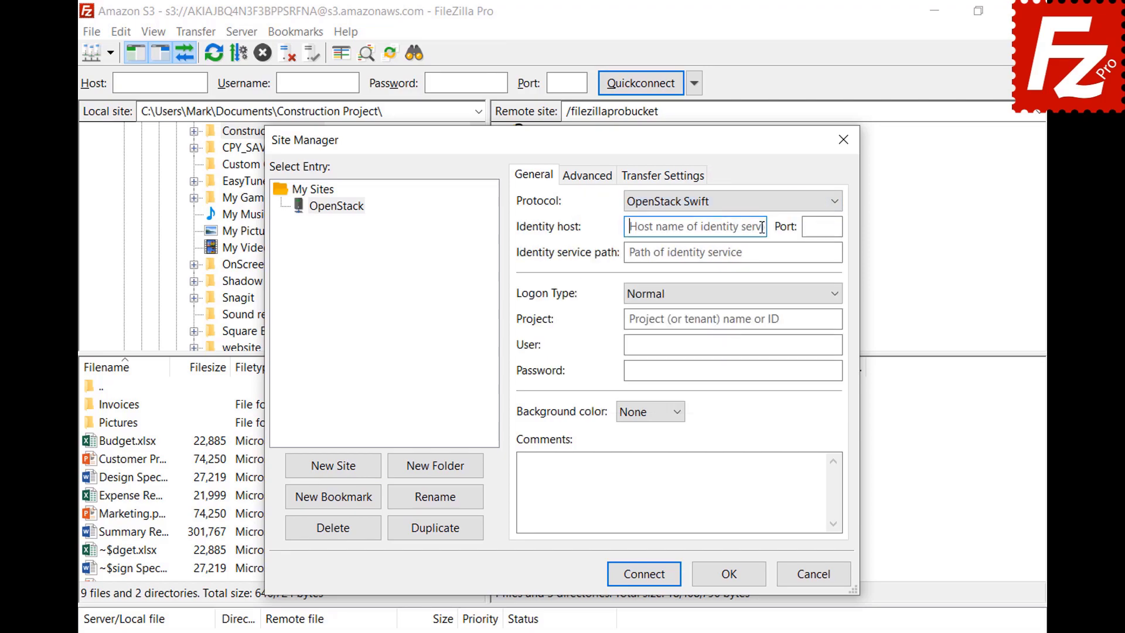
key("ctrl+v")
left_click(830, 252)
type("/v2.0/tokens")
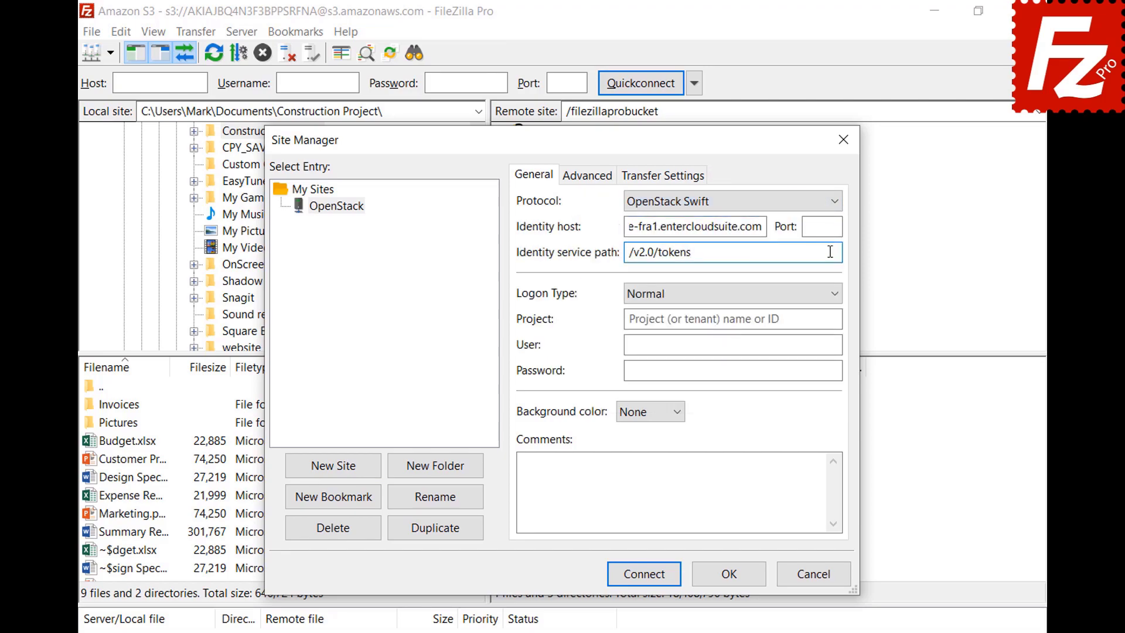
left_click(835, 319)
type("06643c071d324ee195c97b2da71d4793")
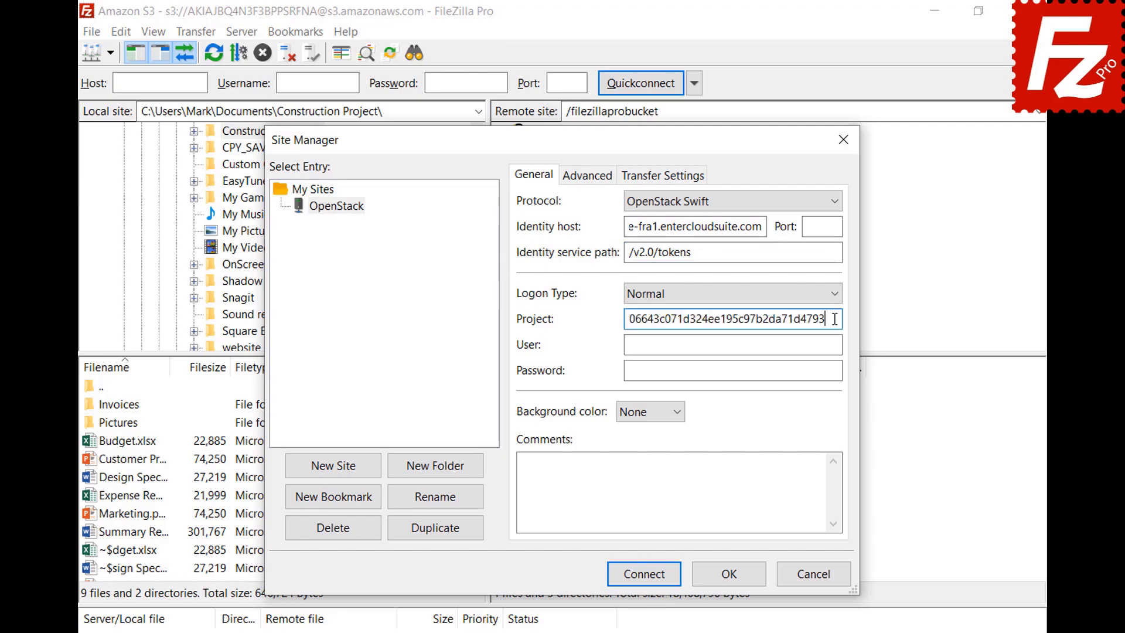
left_click(836, 345)
key("ctrl+v")
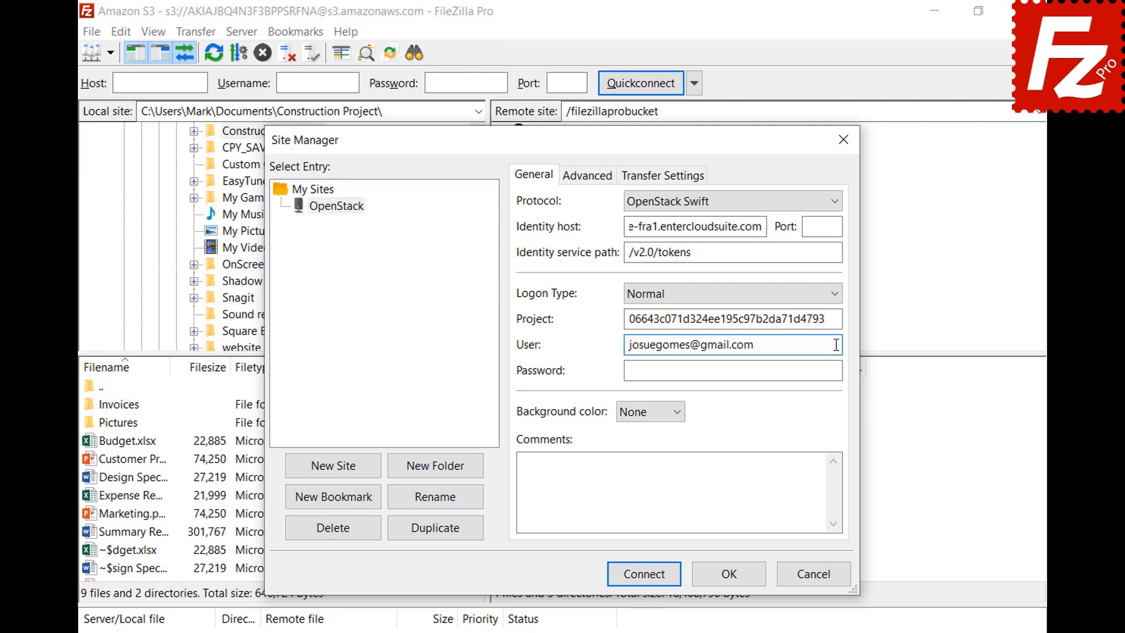
left_click(838, 370)
key("ctrl+v")
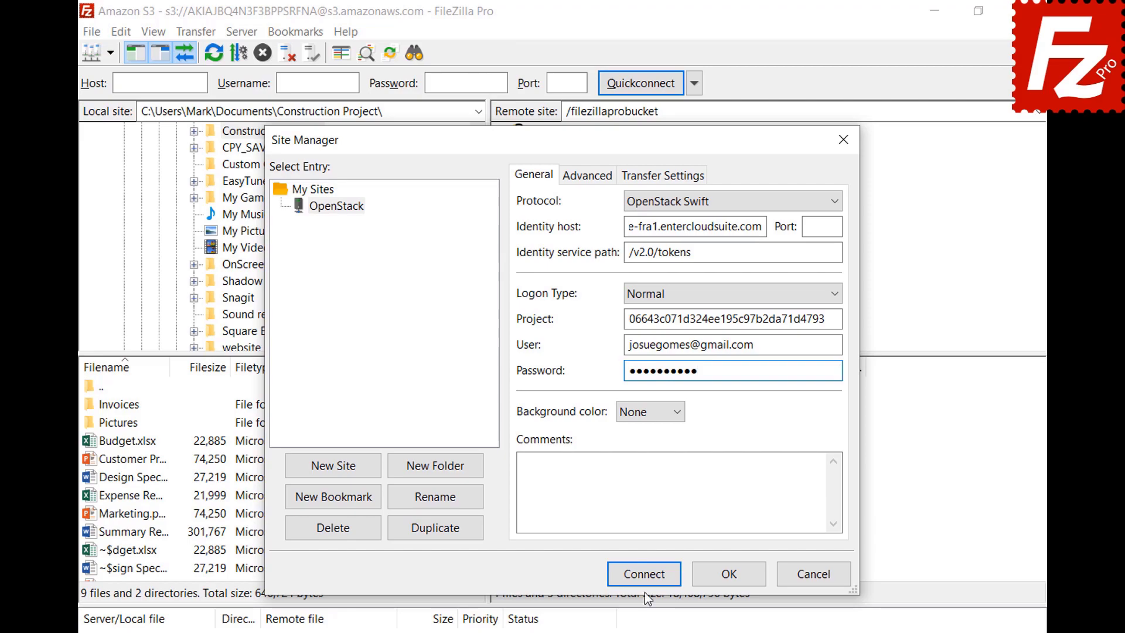
left_click(645, 574)
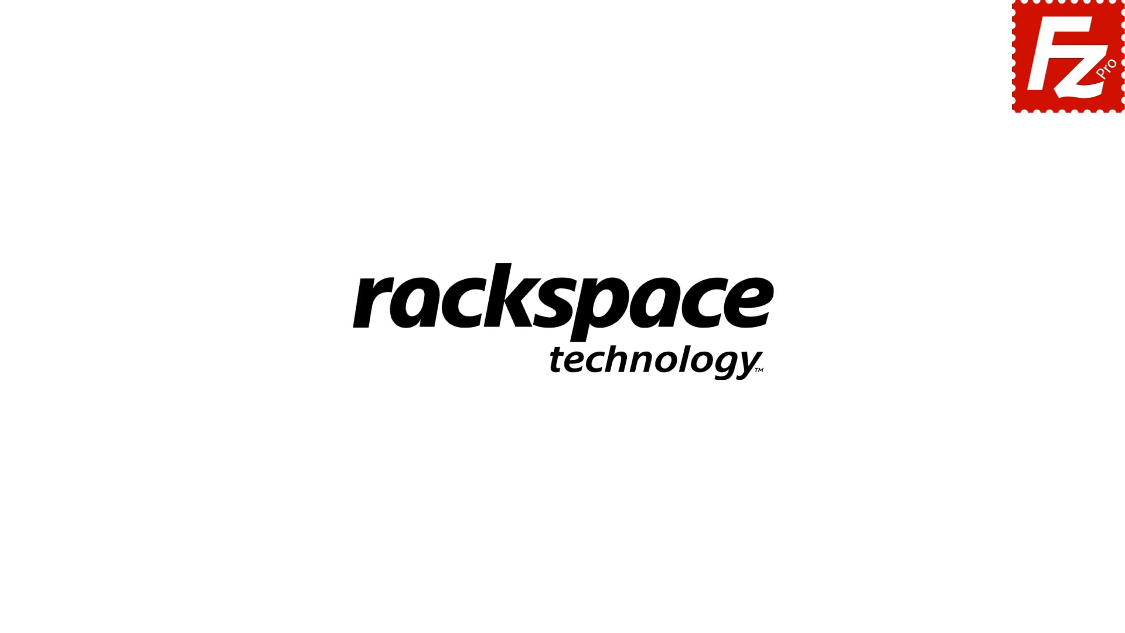
Step: Relaunch FileZilla Pro and add a site named Rackspace using Rackspace Cloud Storage
double_click(178, 121)
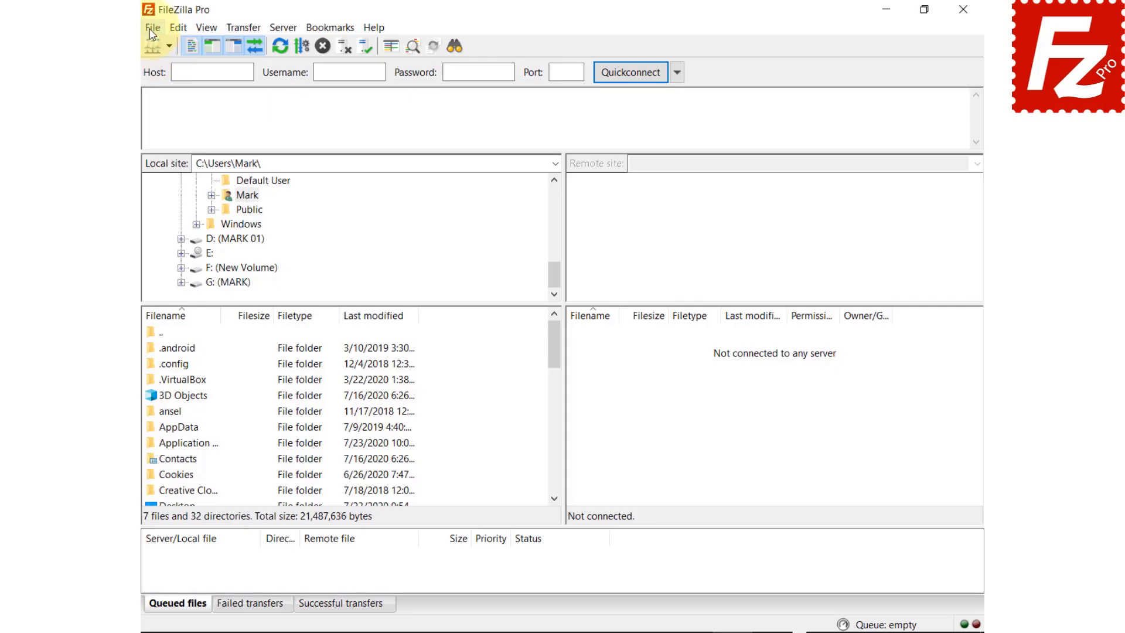
left_click(153, 25)
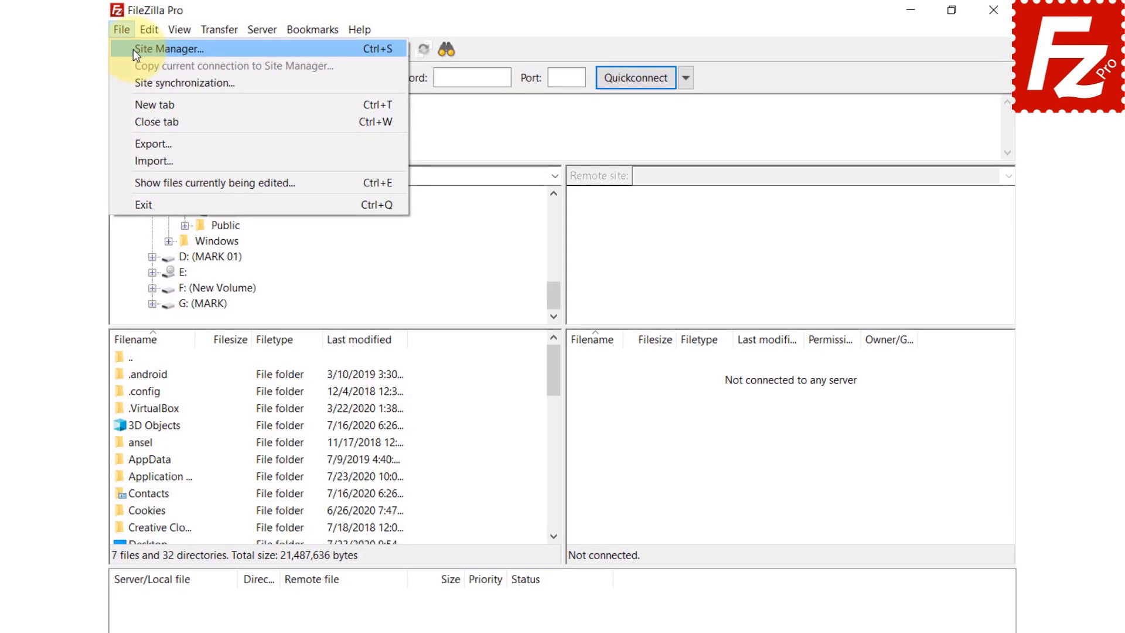
left_click(133, 49)
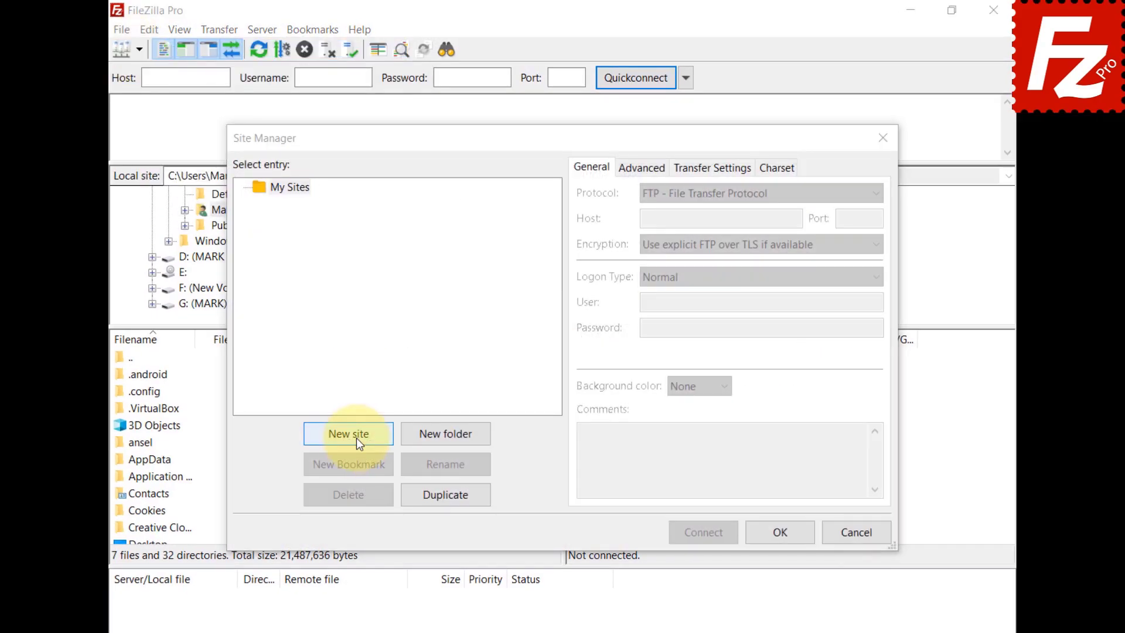
left_click(357, 438)
type("Rackspace")
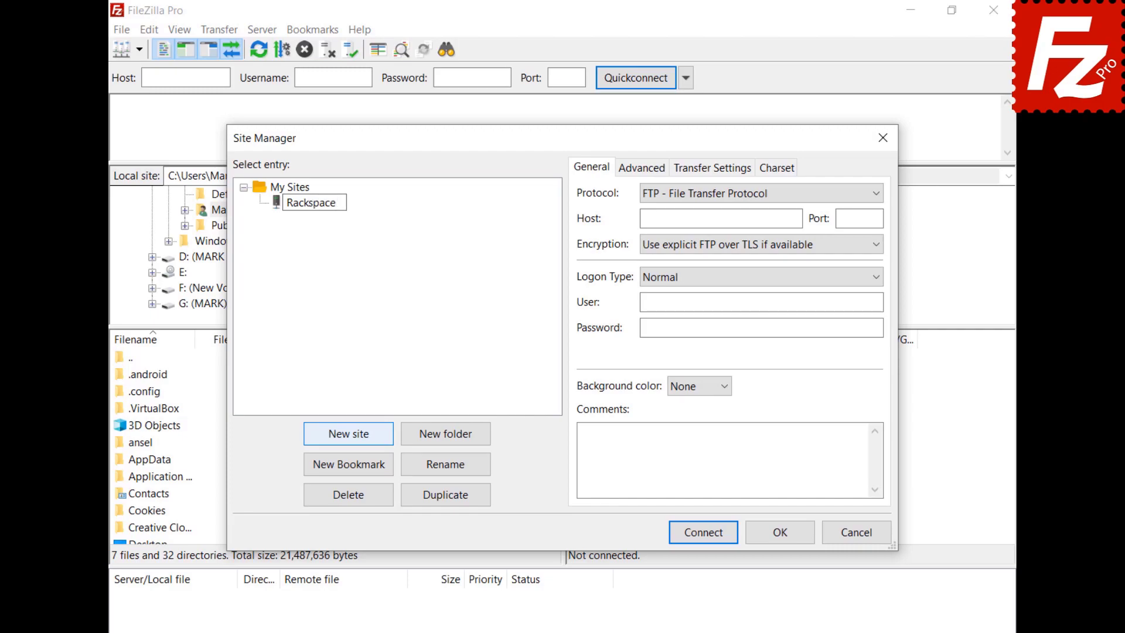
key("Return")
left_click(737, 194)
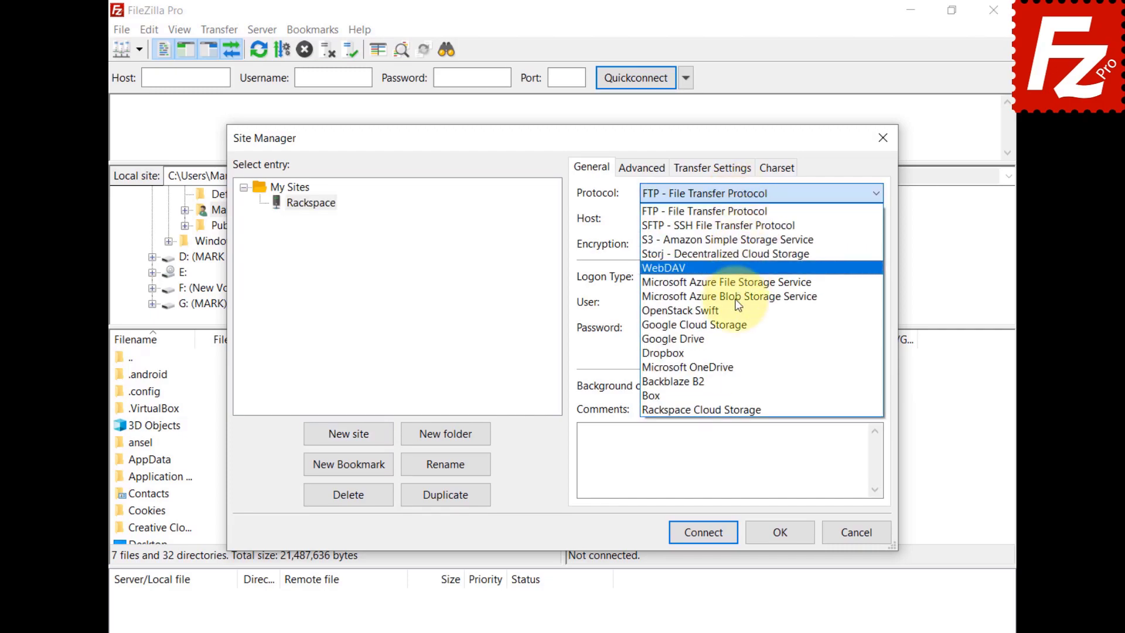
left_click(737, 410)
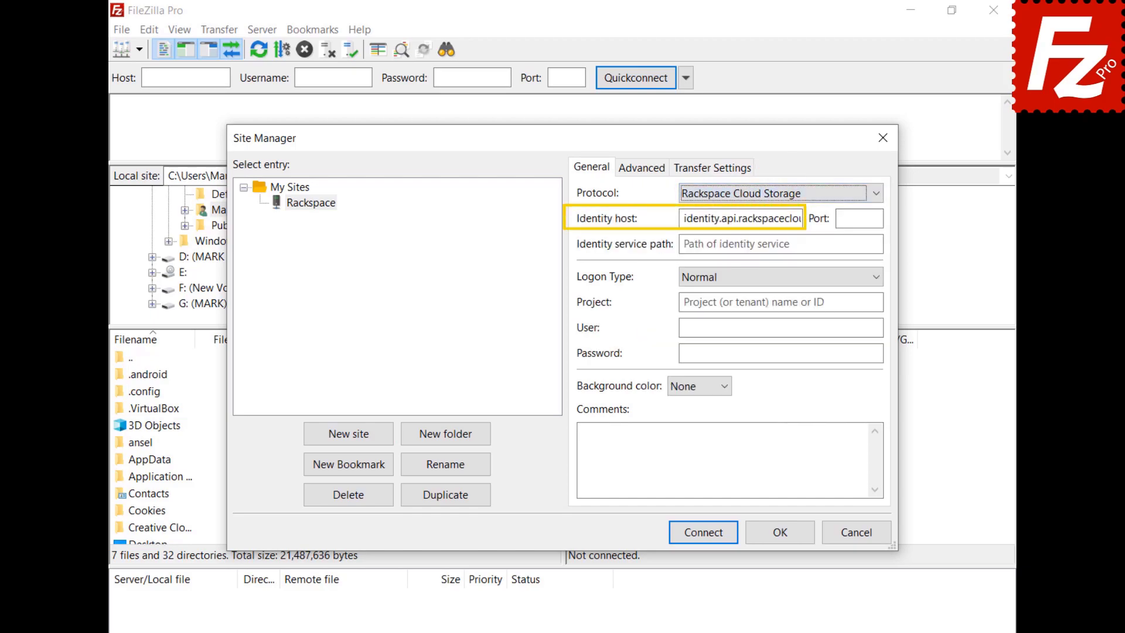
Step: Enter path /v2.0/tokens, account number, user name and password, connect, and open IAD
left_click(781, 244)
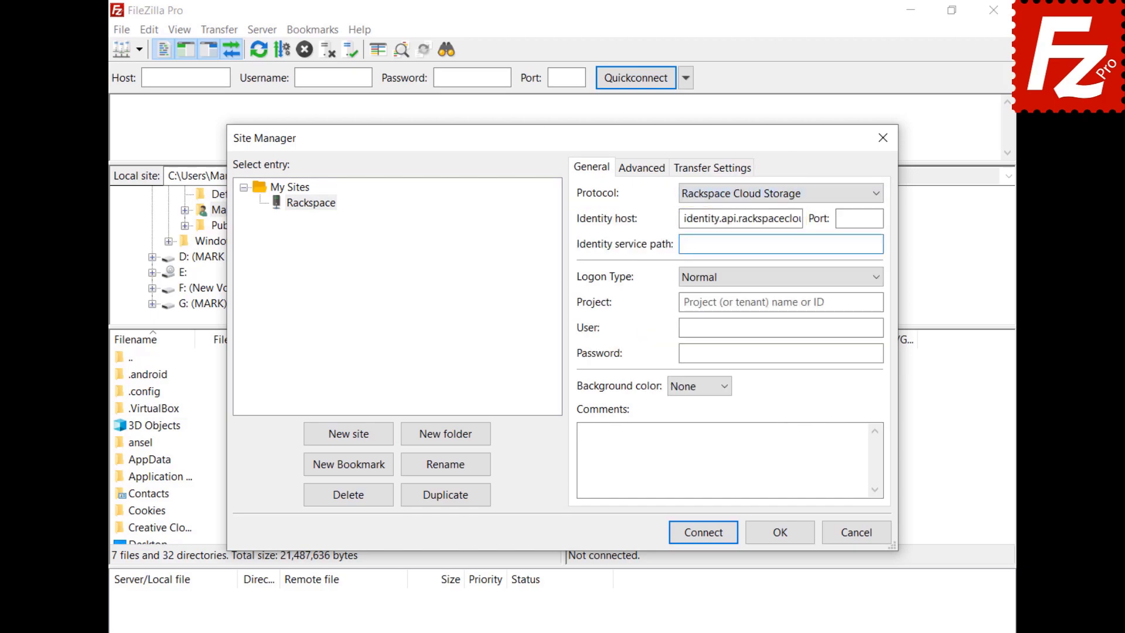
type("/v2.0/tokens")
left_click(781, 301)
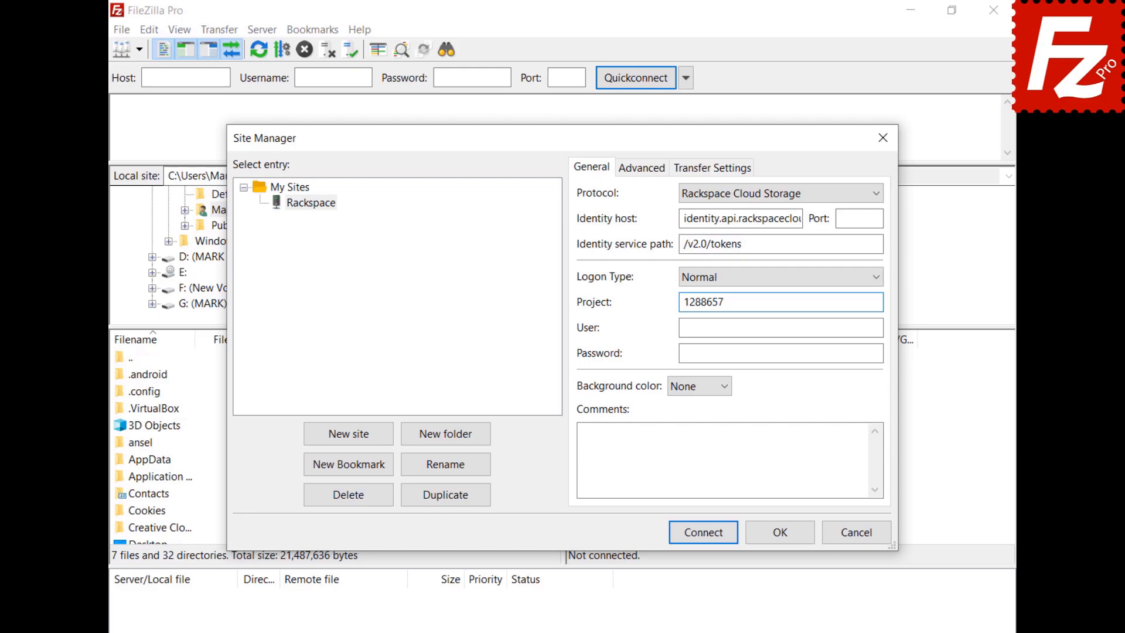
left_click(781, 327)
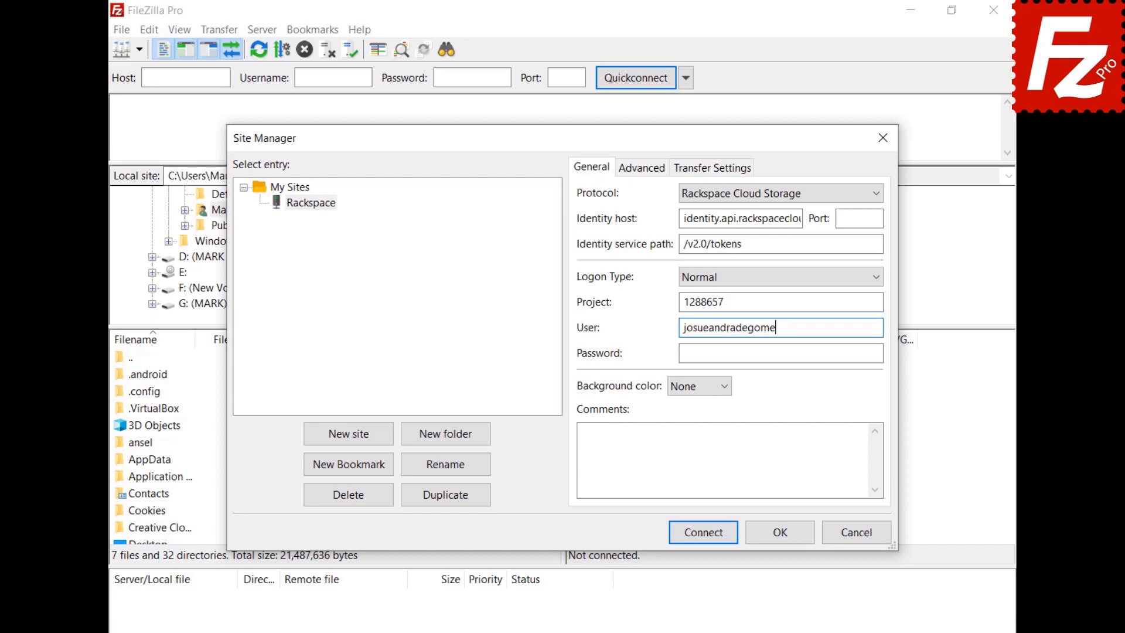
left_click(781, 353)
key("ctrl+v")
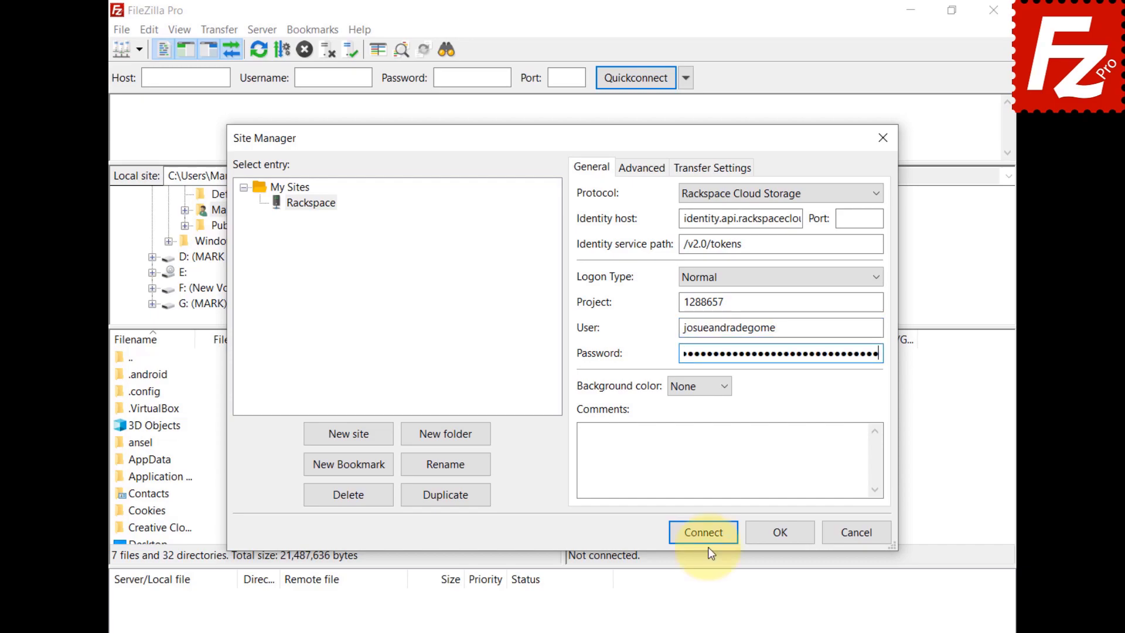
left_click(706, 540)
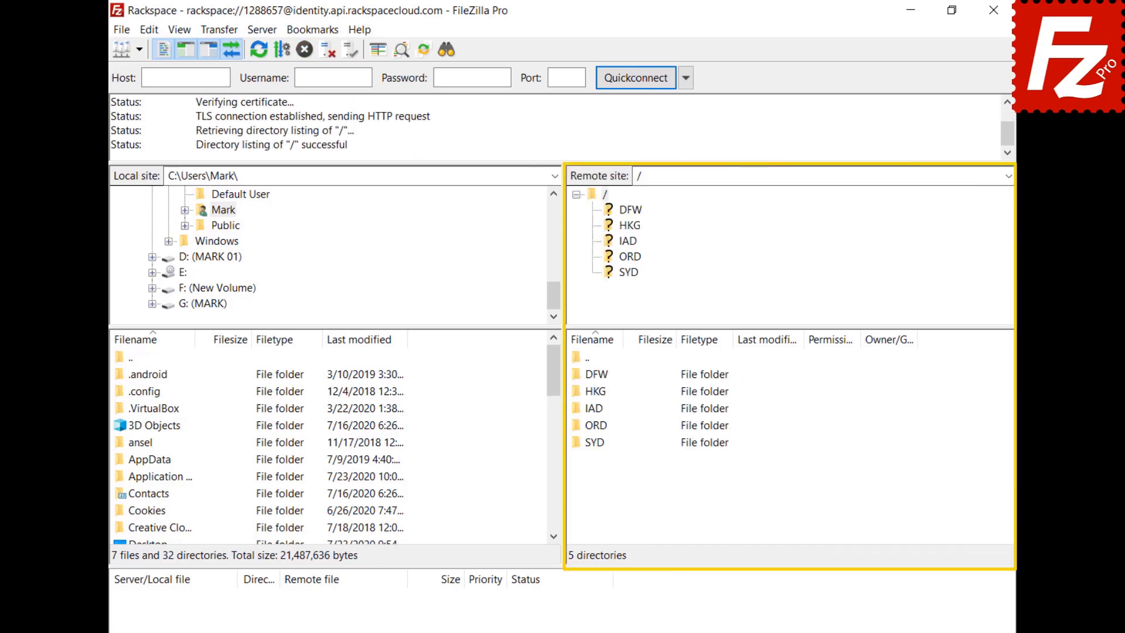
double_click(592, 407)
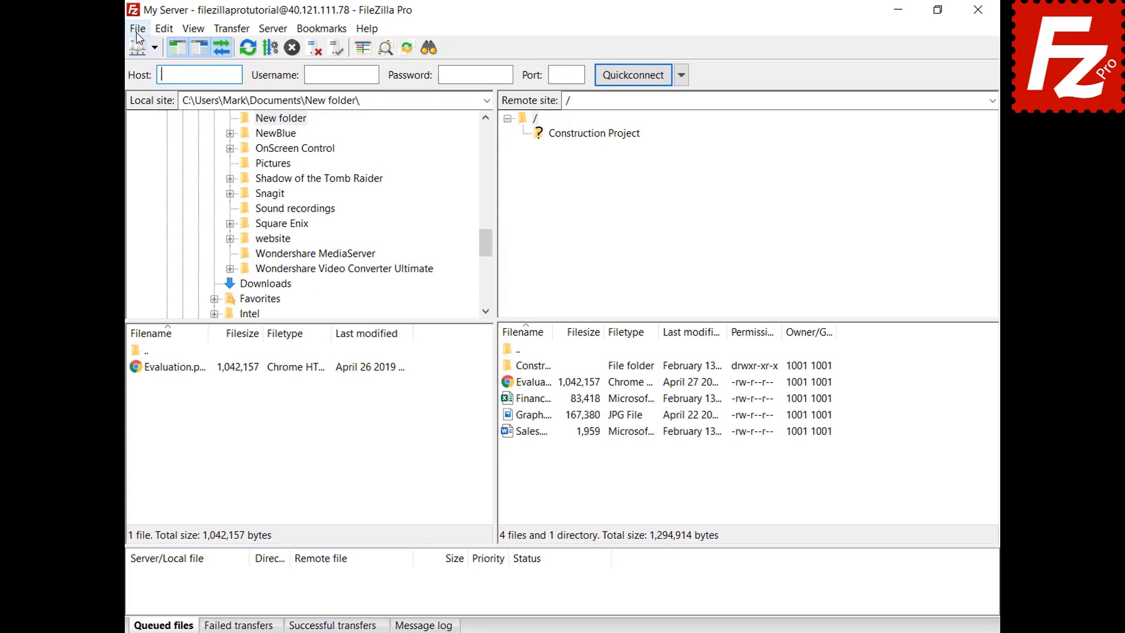
Step: In Site Manager, create a site named Box with the Box protocol and connect
left_click(143, 28)
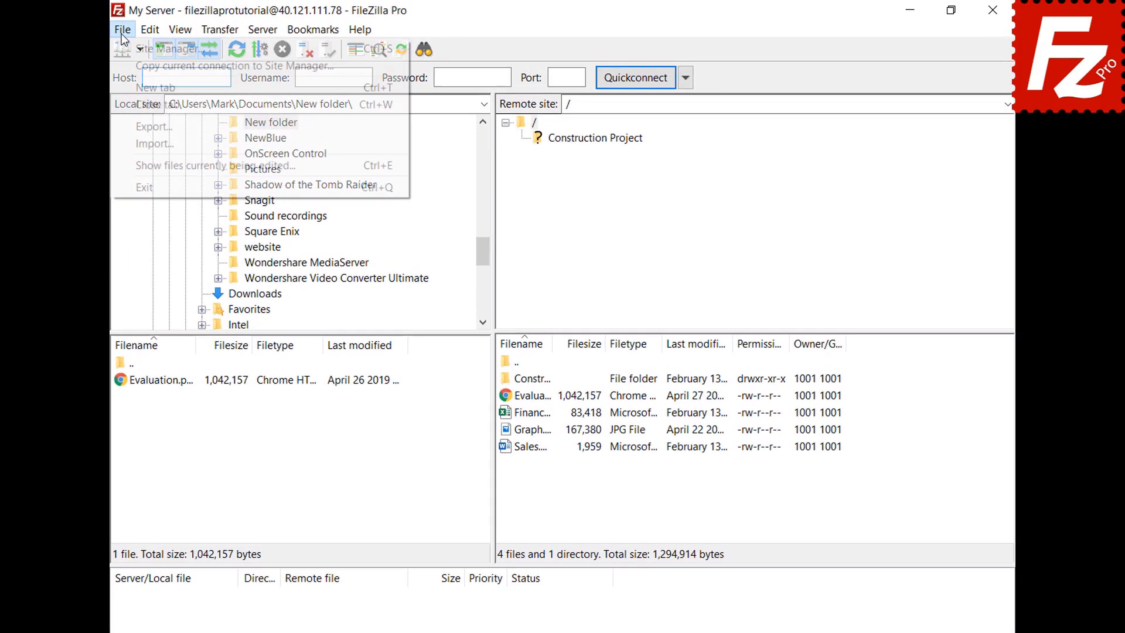
left_click(123, 51)
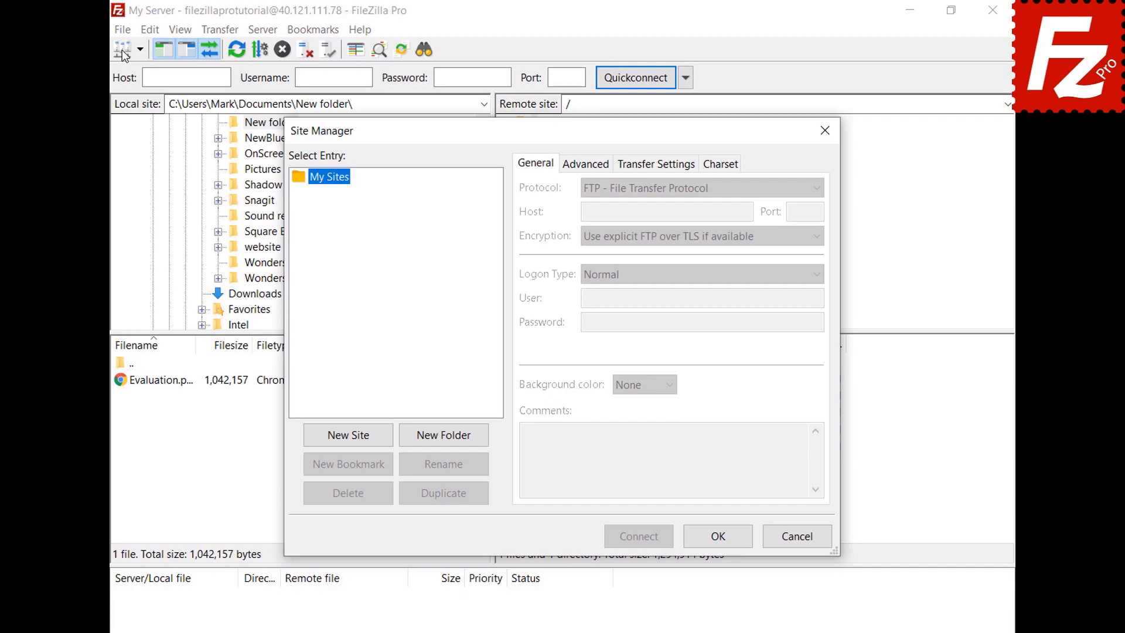
left_click(347, 440)
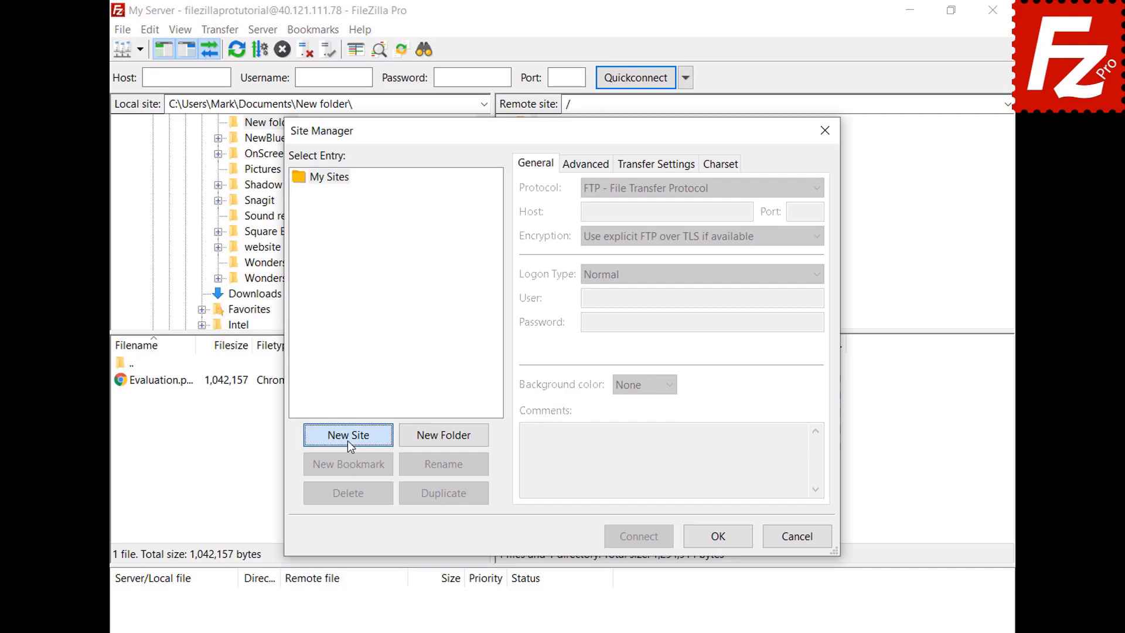
type("Box")
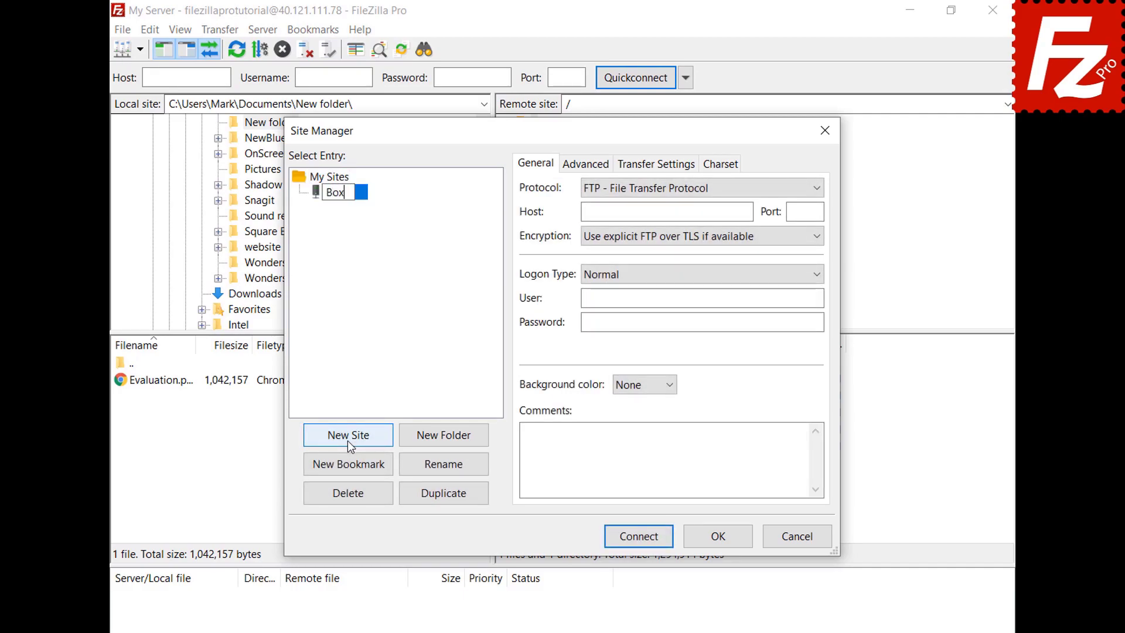
key("Return")
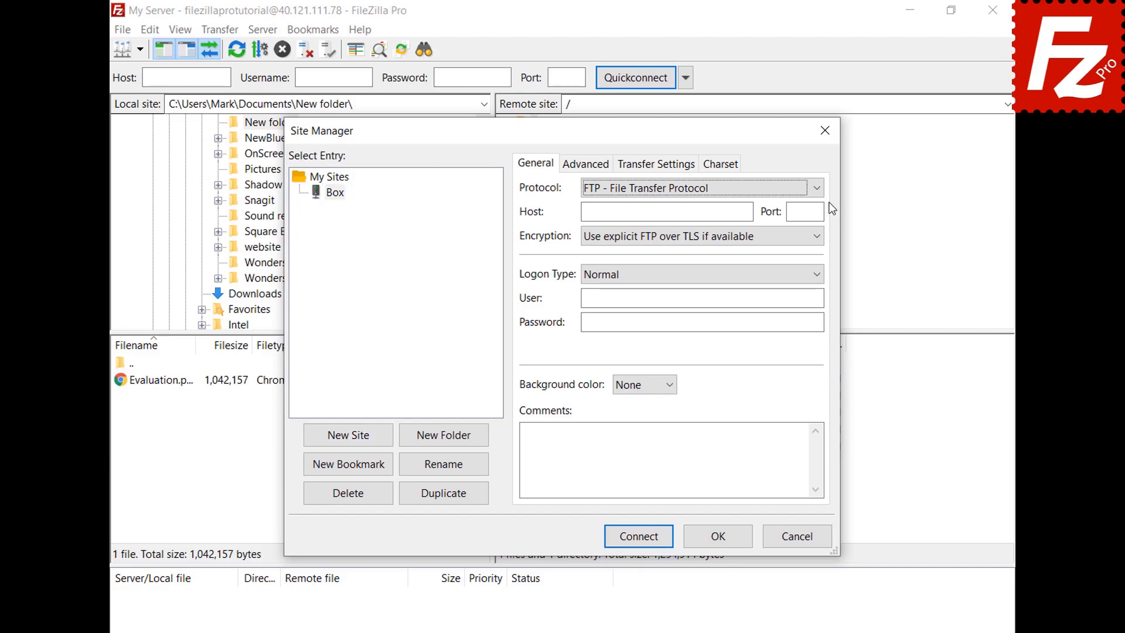
left_click(815, 188)
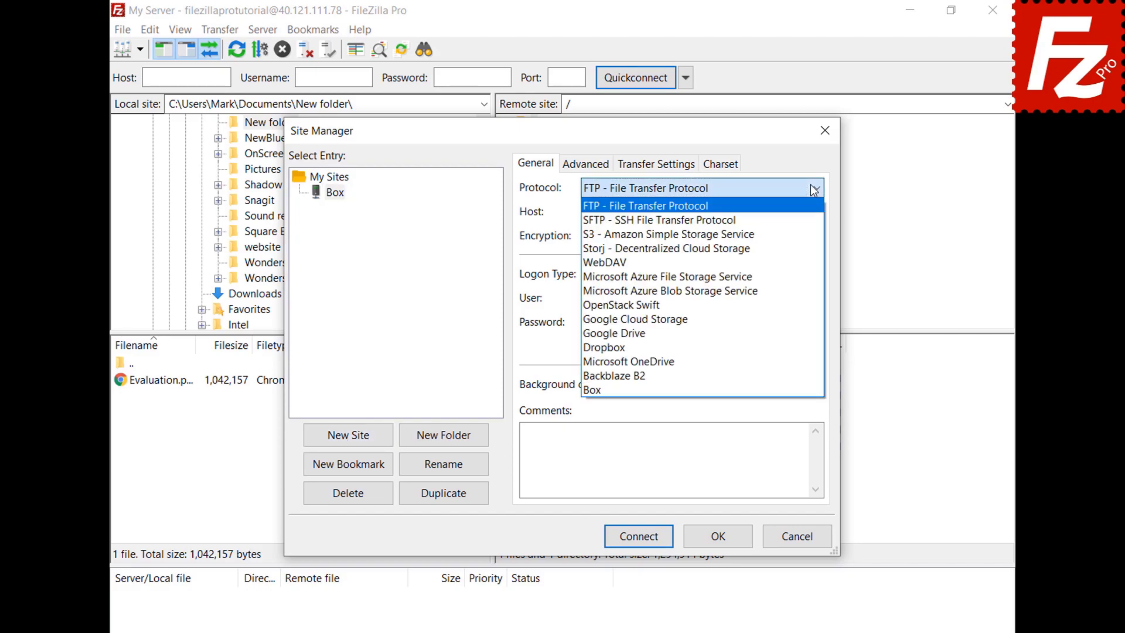
left_click(795, 388)
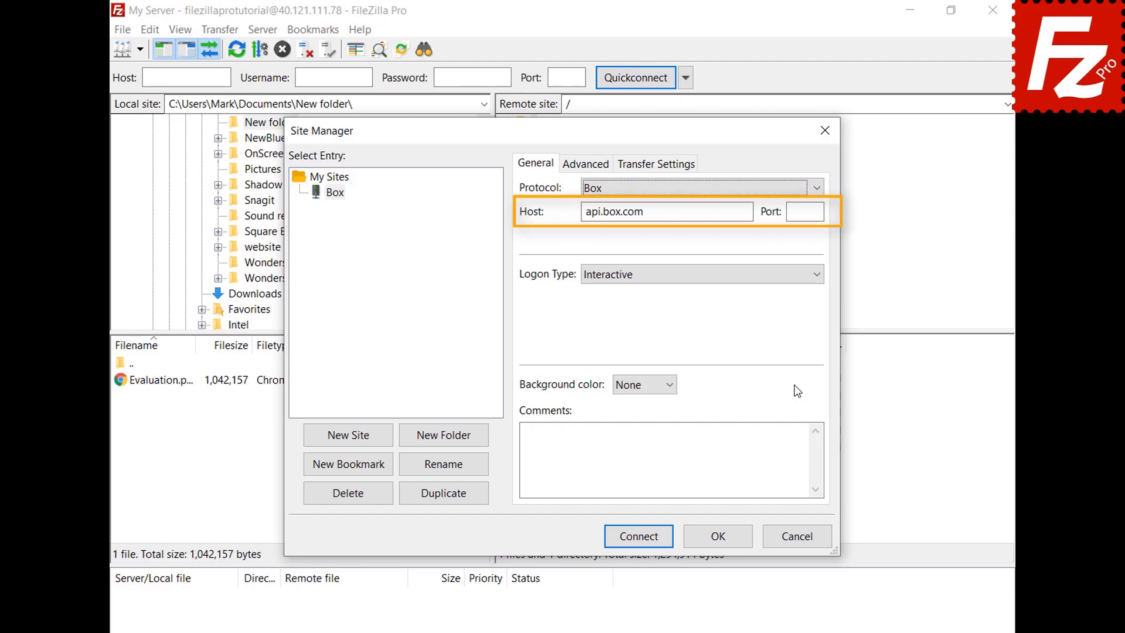
left_click(637, 539)
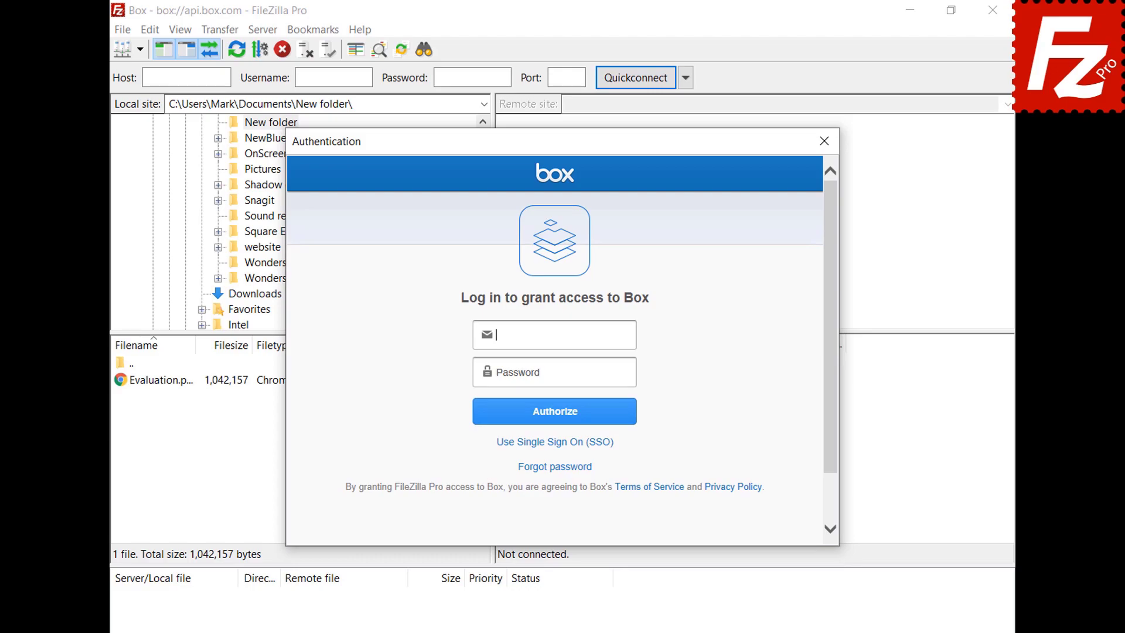
Step: Log in with the Box account e-mail and password and grant FileZilla Pro access
key("ctrl+v")
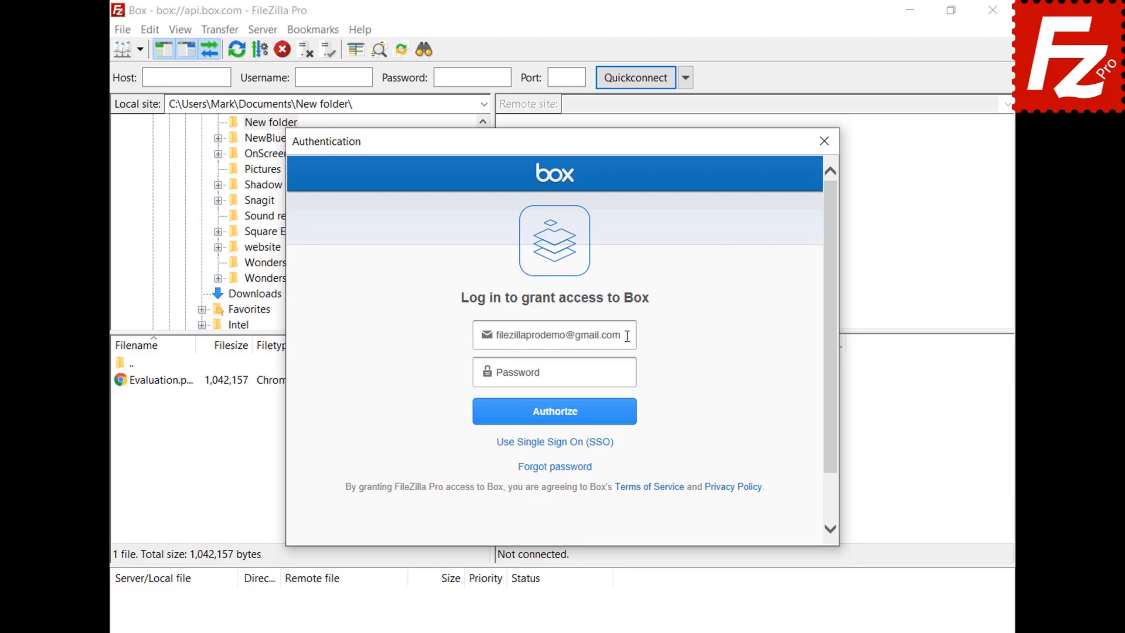
left_click(629, 373)
key("ctrl+v")
left_click(555, 421)
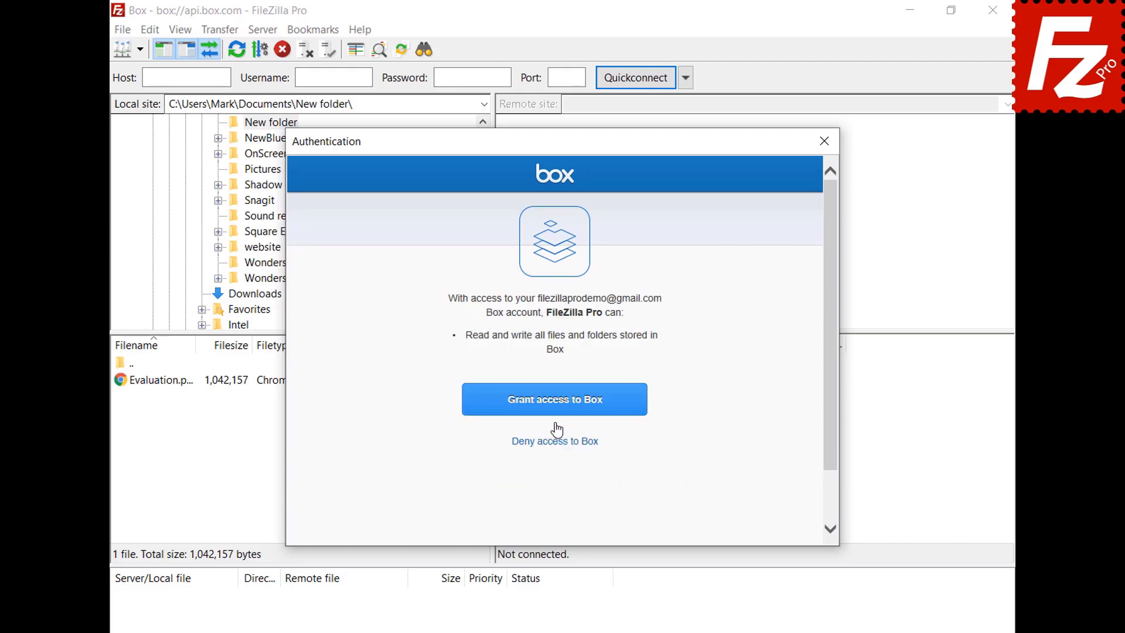
left_click(556, 407)
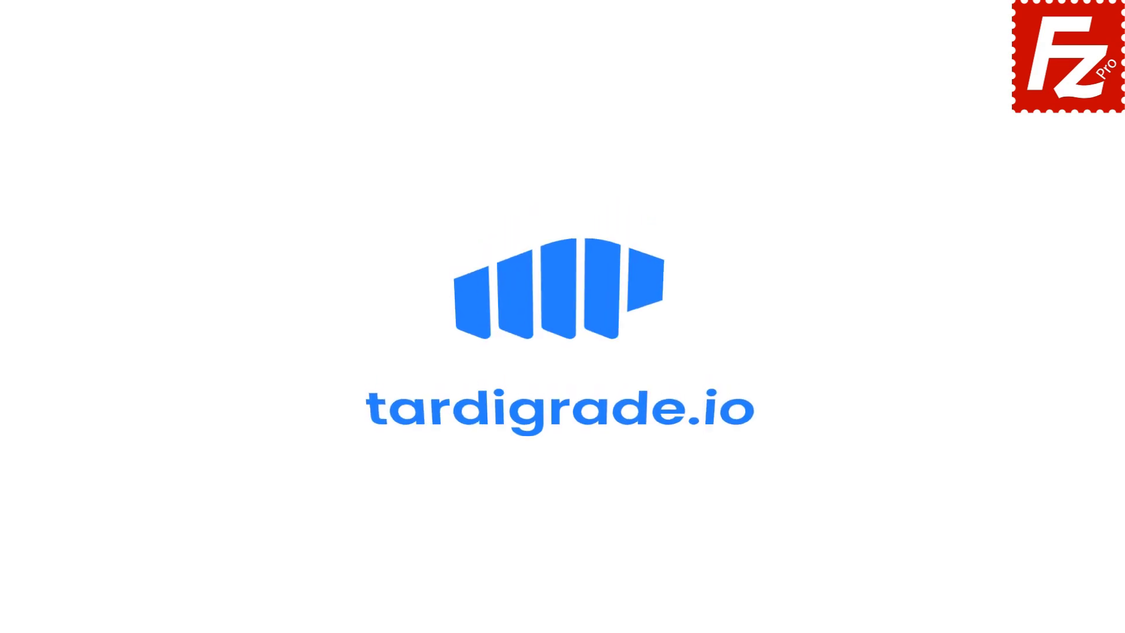
Step: Launch FileZilla Pro and create a new Site Manager entry named 'Tardigrade'
double_click(178, 121)
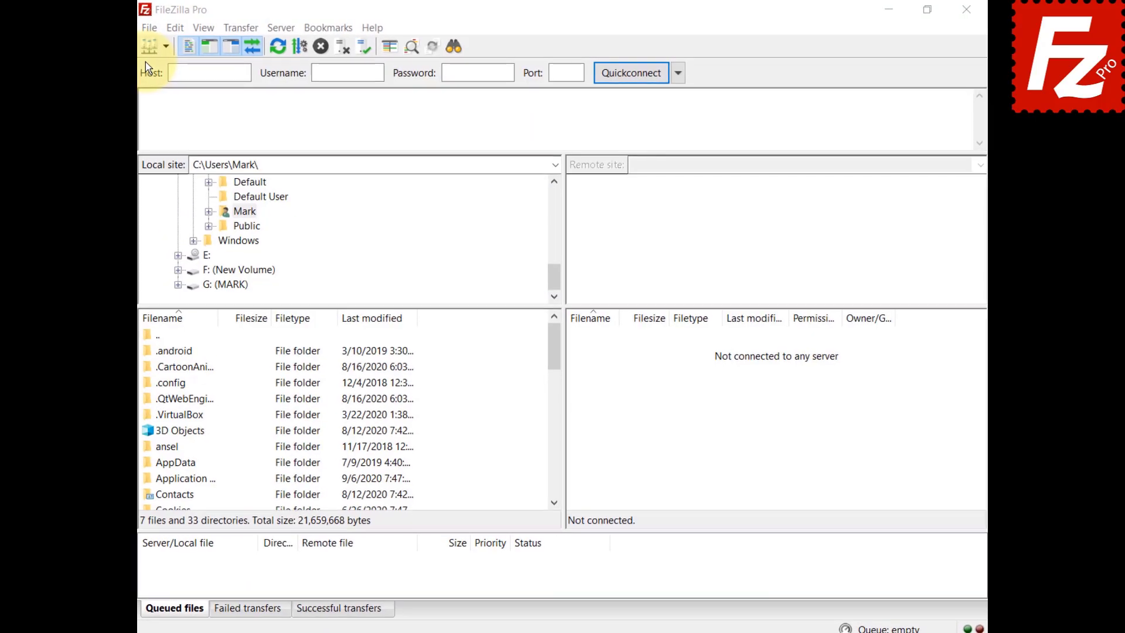
left_click(110, 31)
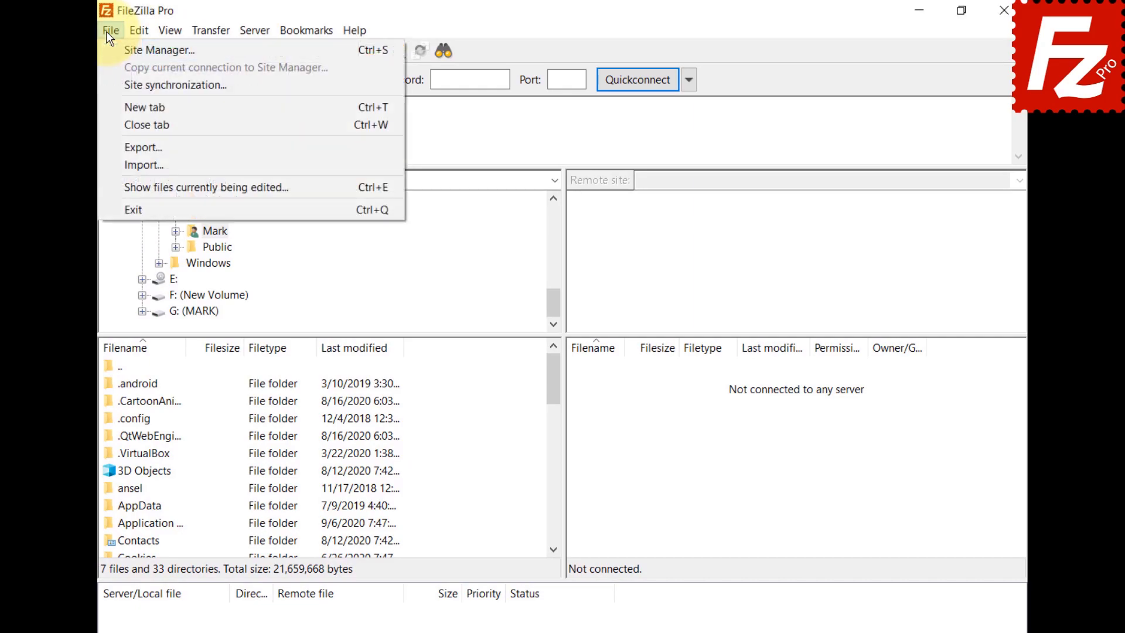
left_click(107, 48)
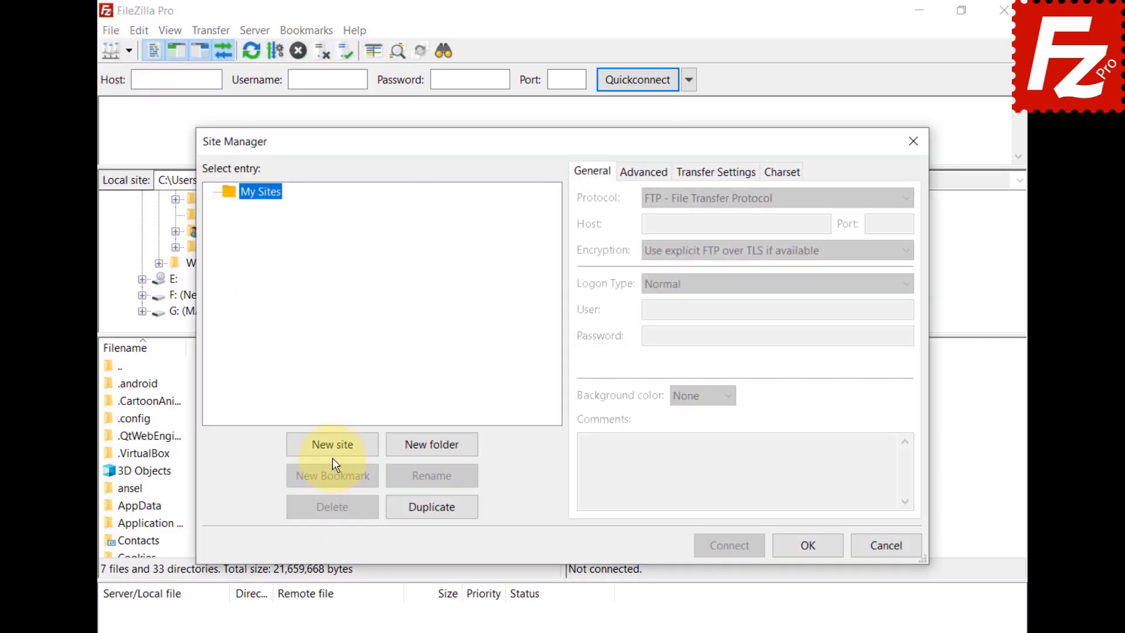
left_click(333, 448)
type("Tardigrade")
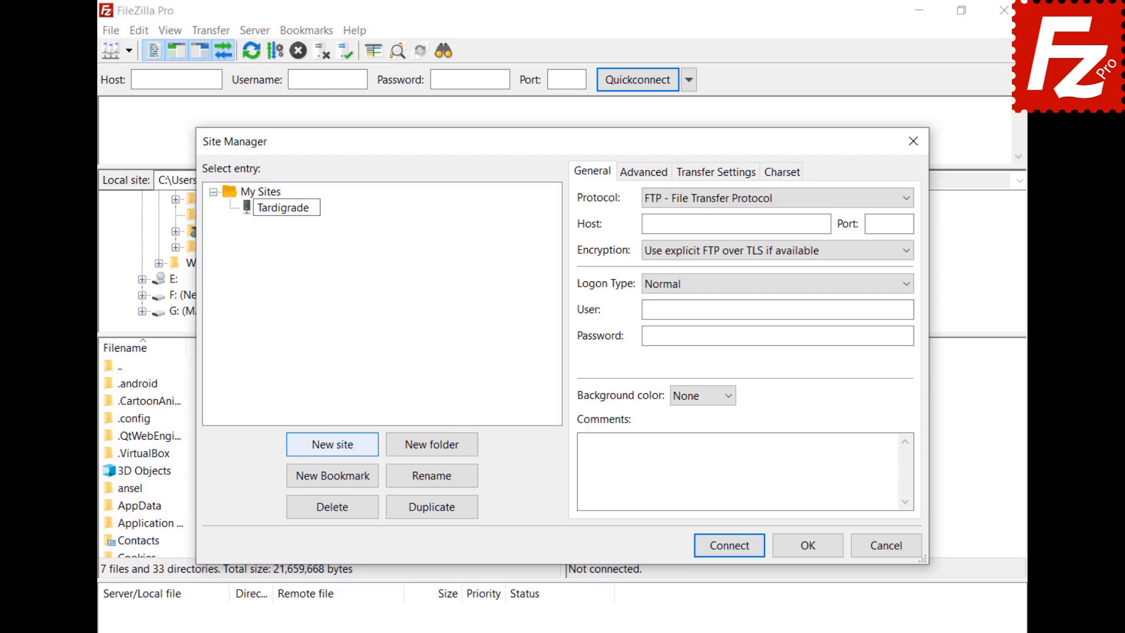
Step: Set the site's protocol to Tardigrade, paste the API key and encryption passphrase, and connect
left_click(737, 199)
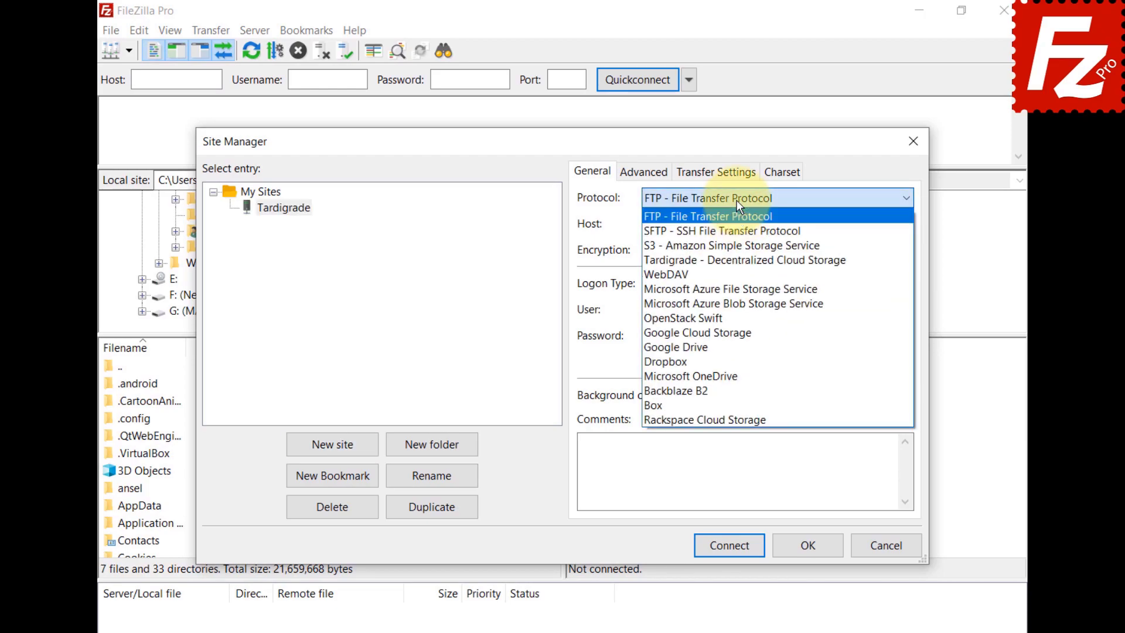
left_click(730, 260)
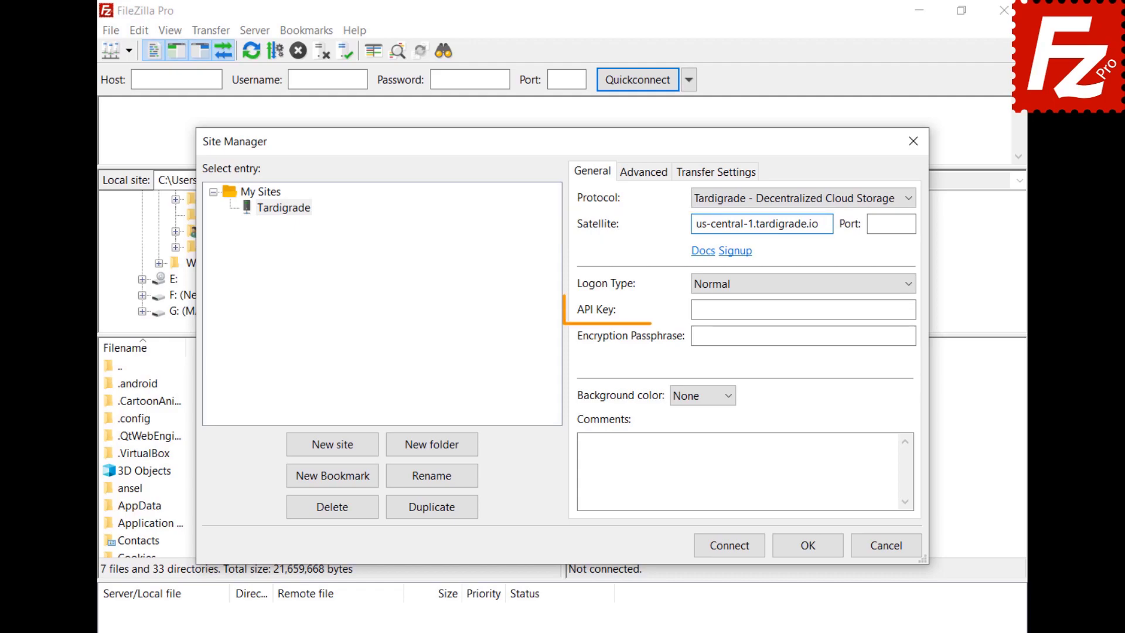
left_click(802, 310)
key("ctrl+v")
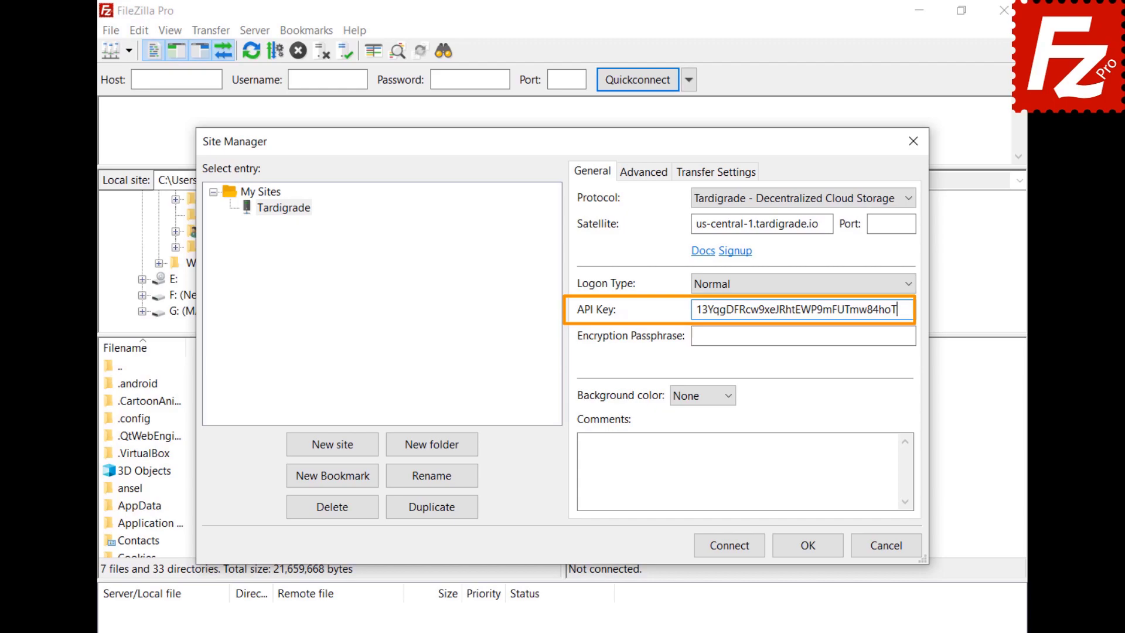
left_click(803, 335)
key("ctrl+v")
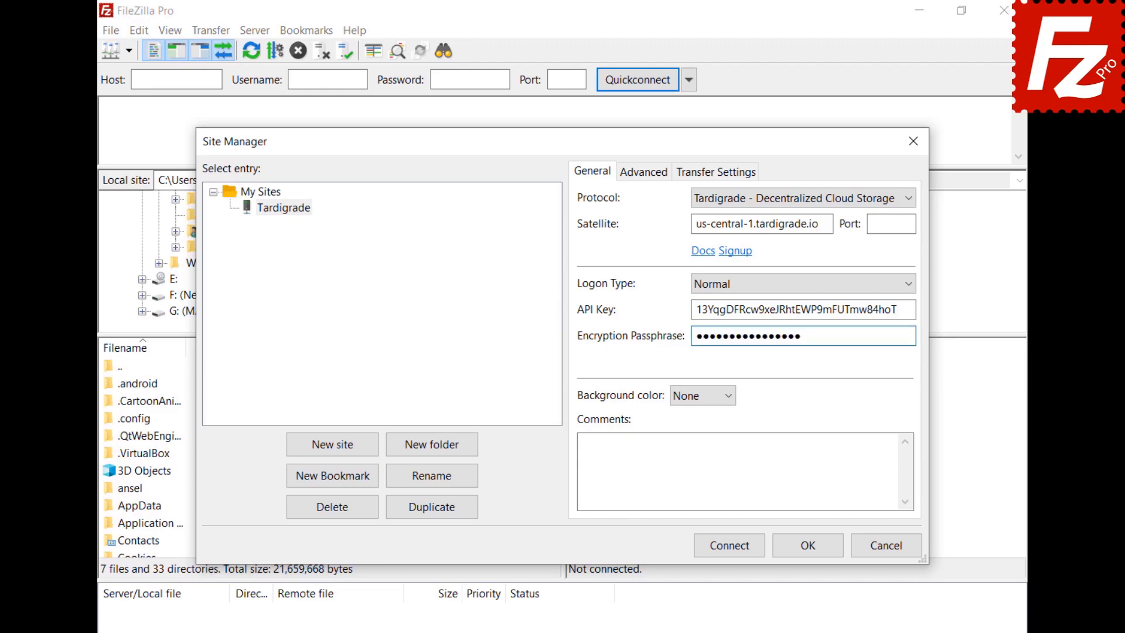
left_click(733, 549)
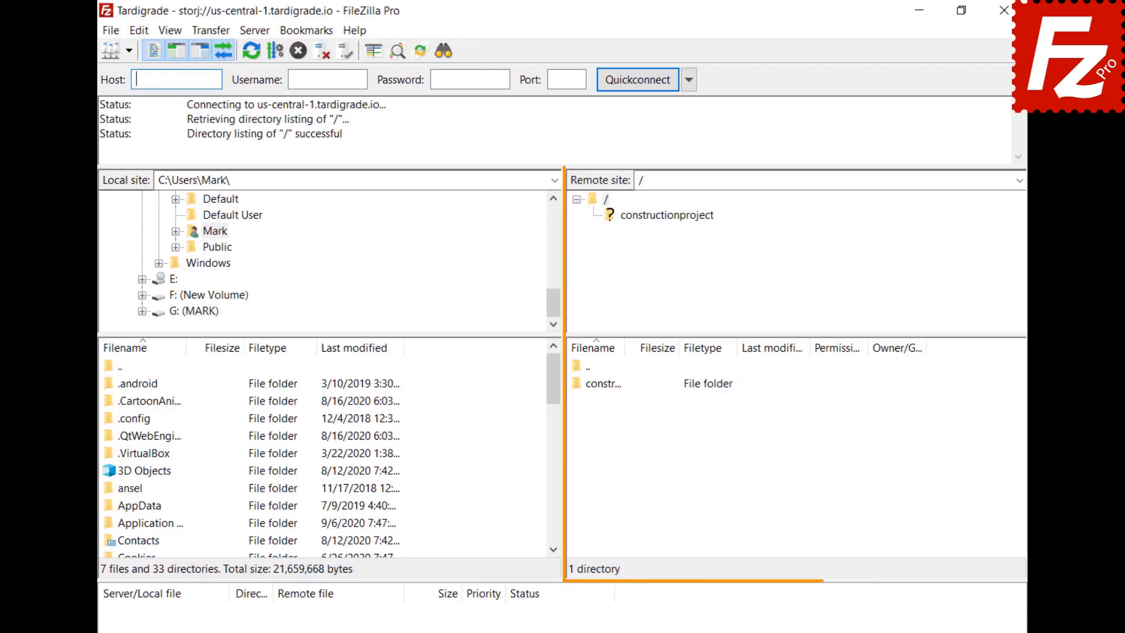
Step: In the remote tree, open constructionproject and then its Construction Project folder
left_click(662, 214)
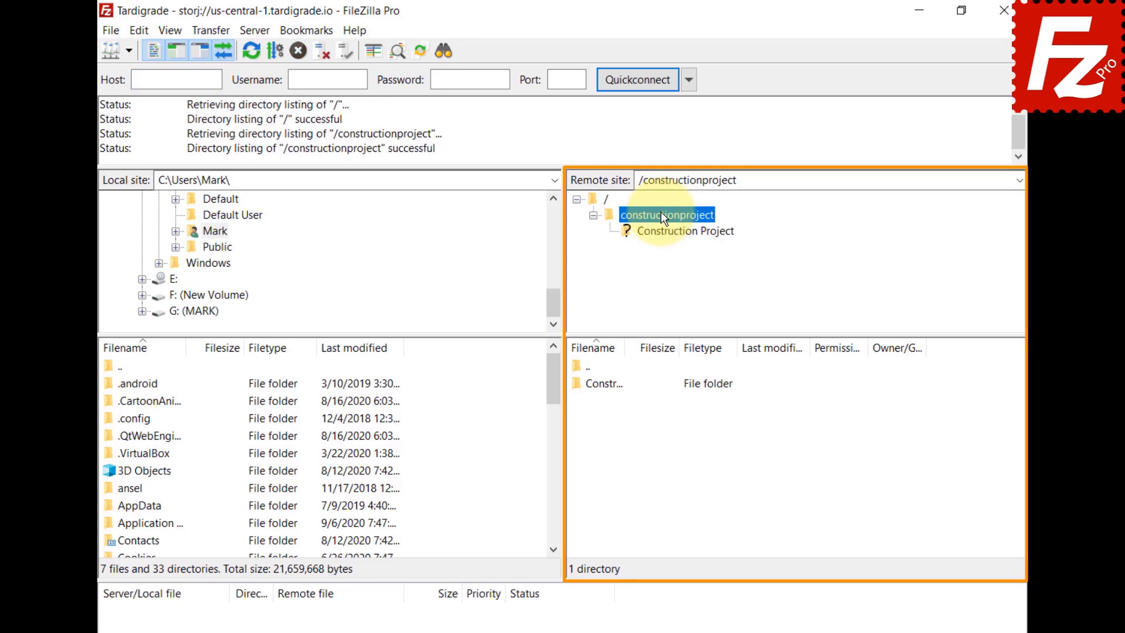
left_click(663, 230)
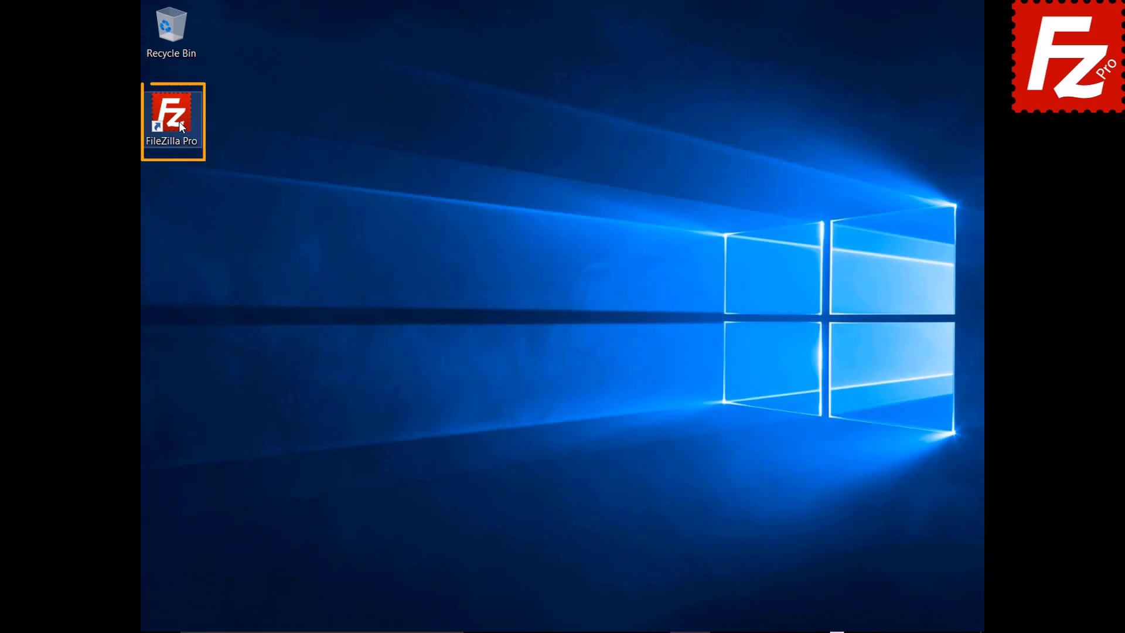
Step: Launch FileZilla Pro and open Edit > Settings at the Transfers > MIME Types page
double_click(178, 122)
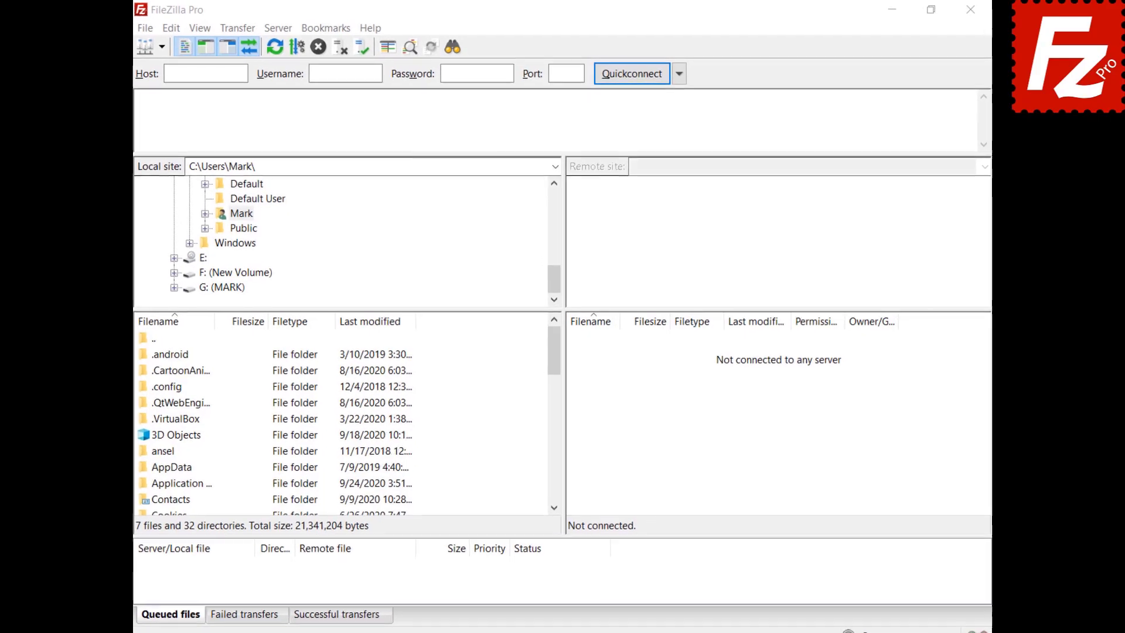
left_click(156, 33)
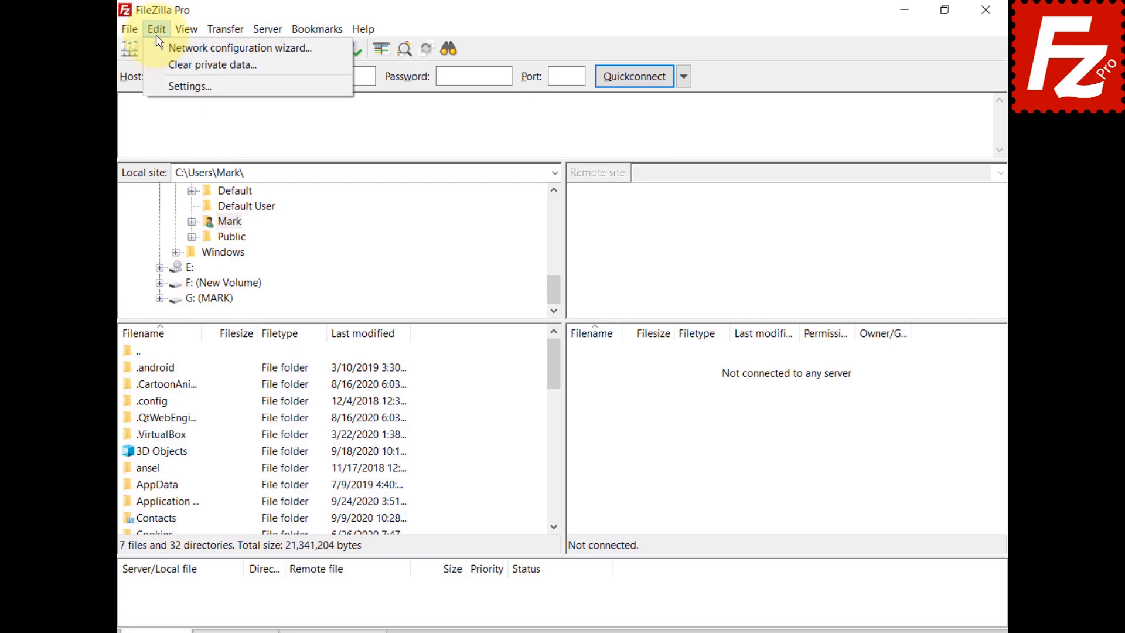
left_click(164, 83)
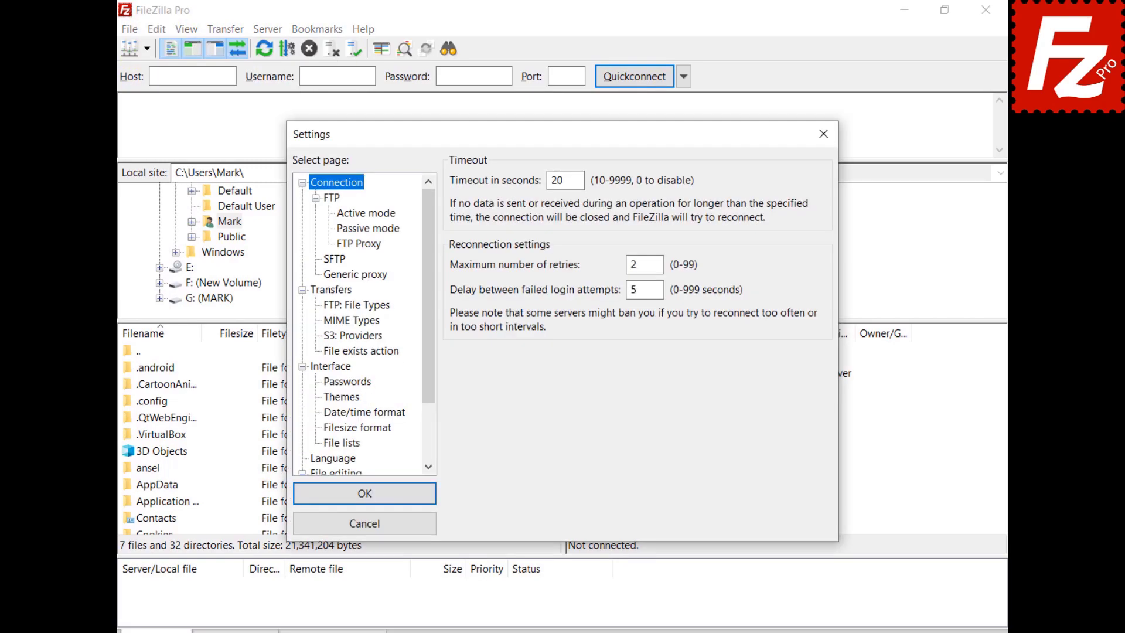
left_click(325, 290)
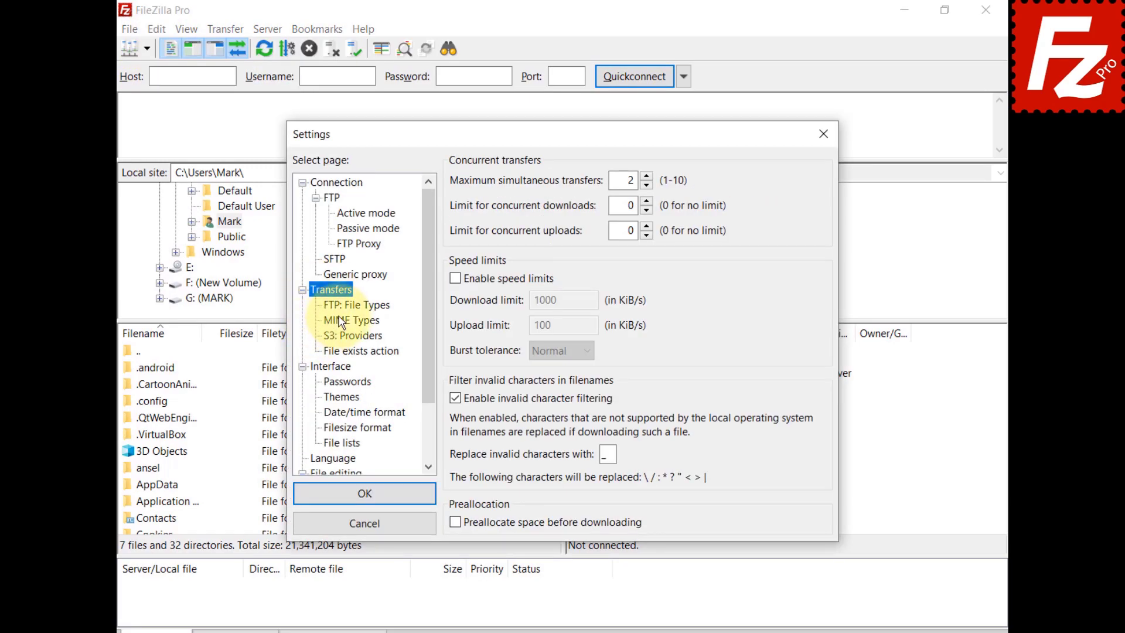
left_click(337, 321)
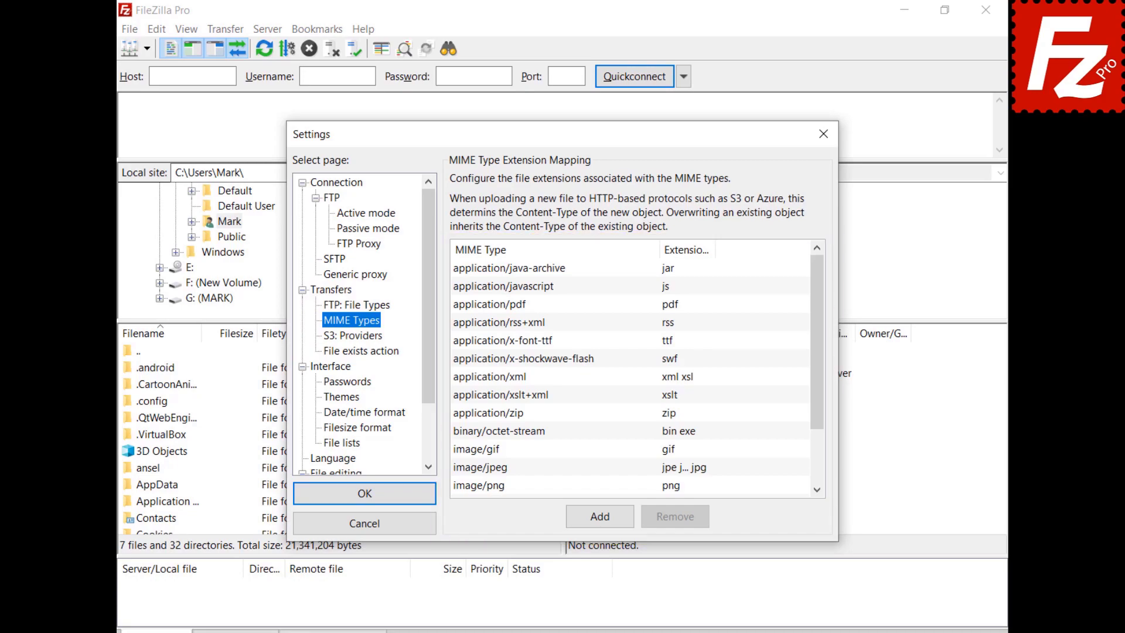
Step: Add a new mapping row with MIME type video/mp4 and extension mp4
left_click(599, 516)
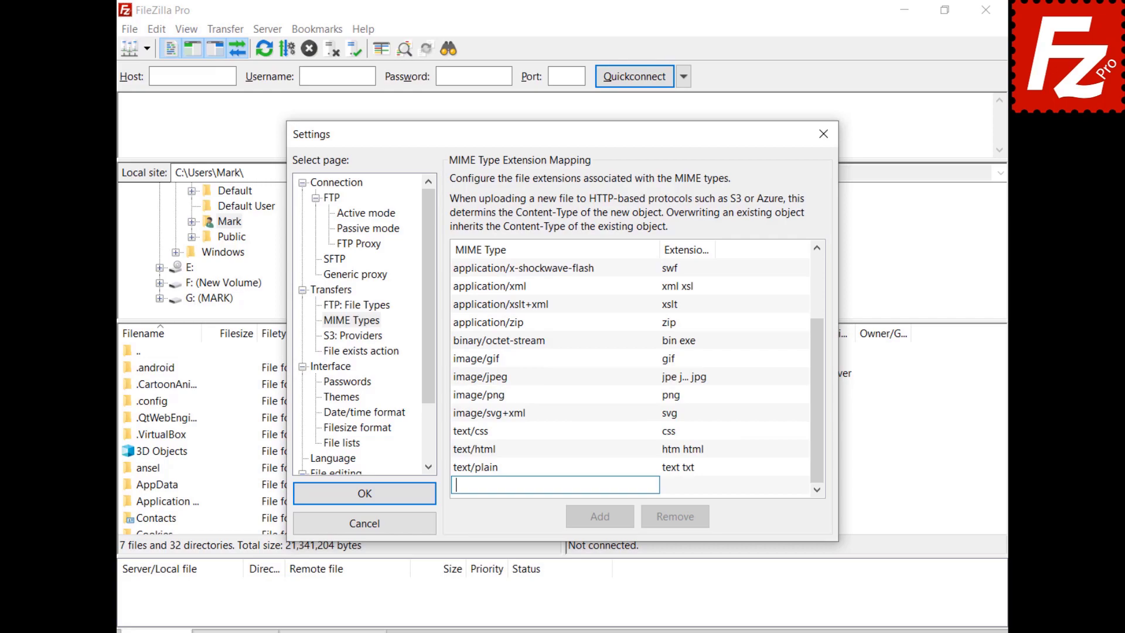
type("video/mp4")
left_click(676, 491)
left_click(676, 491)
type("mp4")
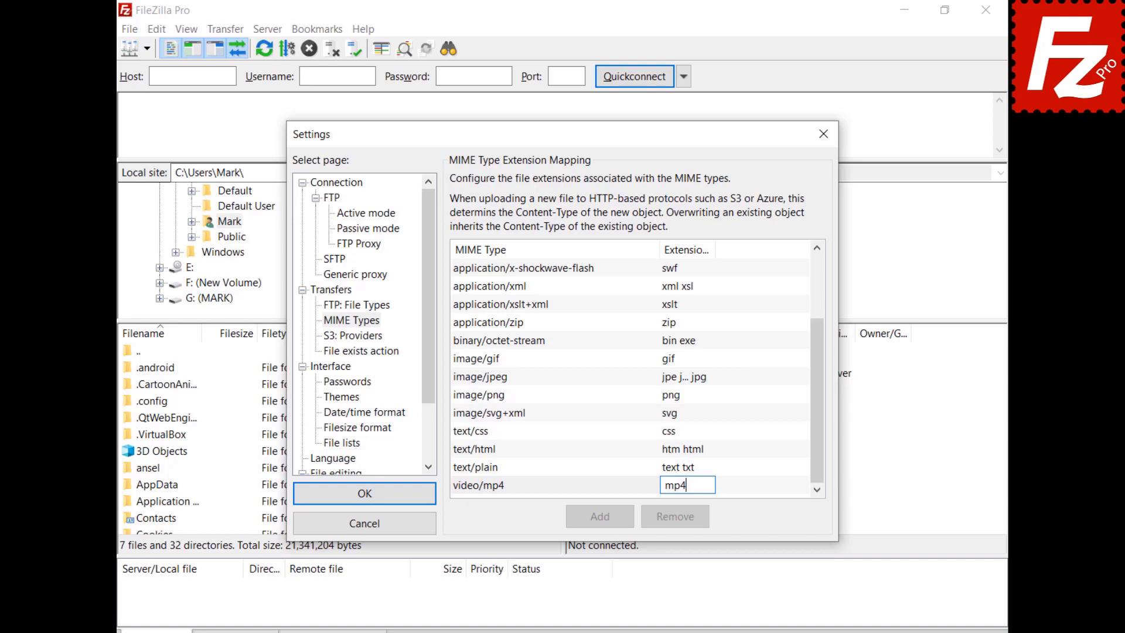
key("Return")
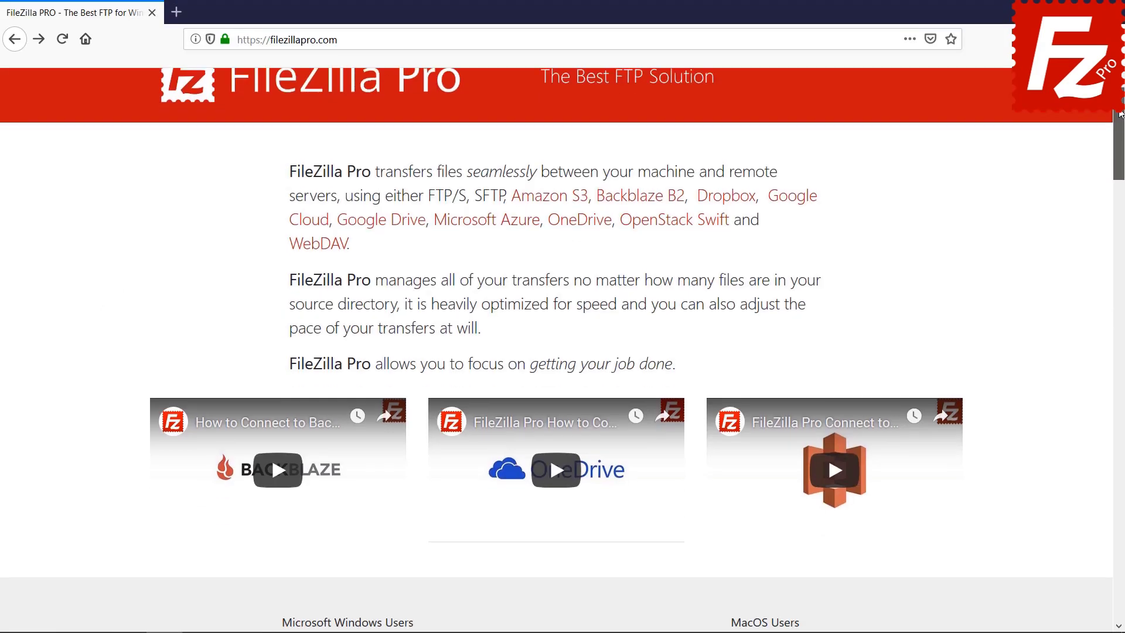
Step: Go to the FileZilla Pro for Windows checkout and scroll down to the payment form
scroll(351, 381, "down", 5)
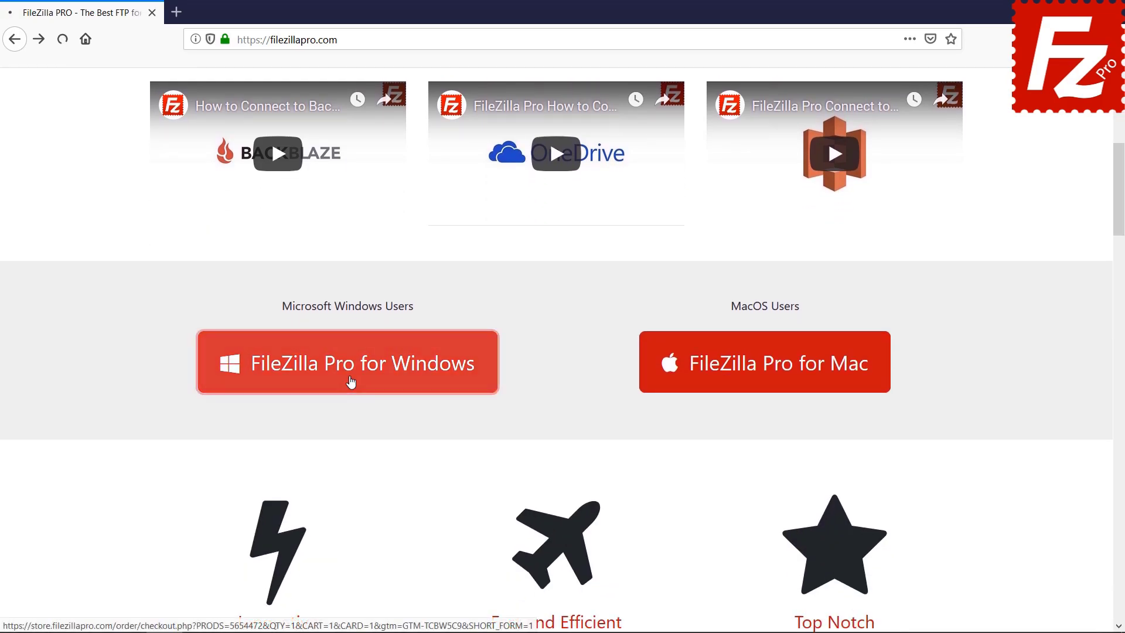
left_click(351, 381)
scroll(1123, 384, "down", 6)
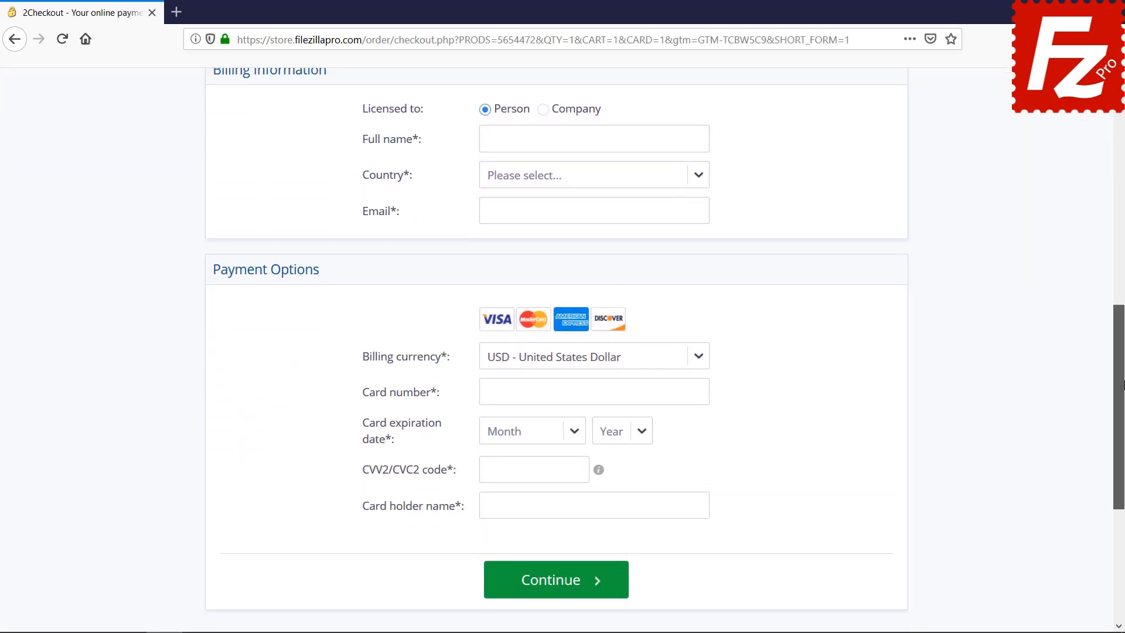
scroll(555, 547, "down", 2)
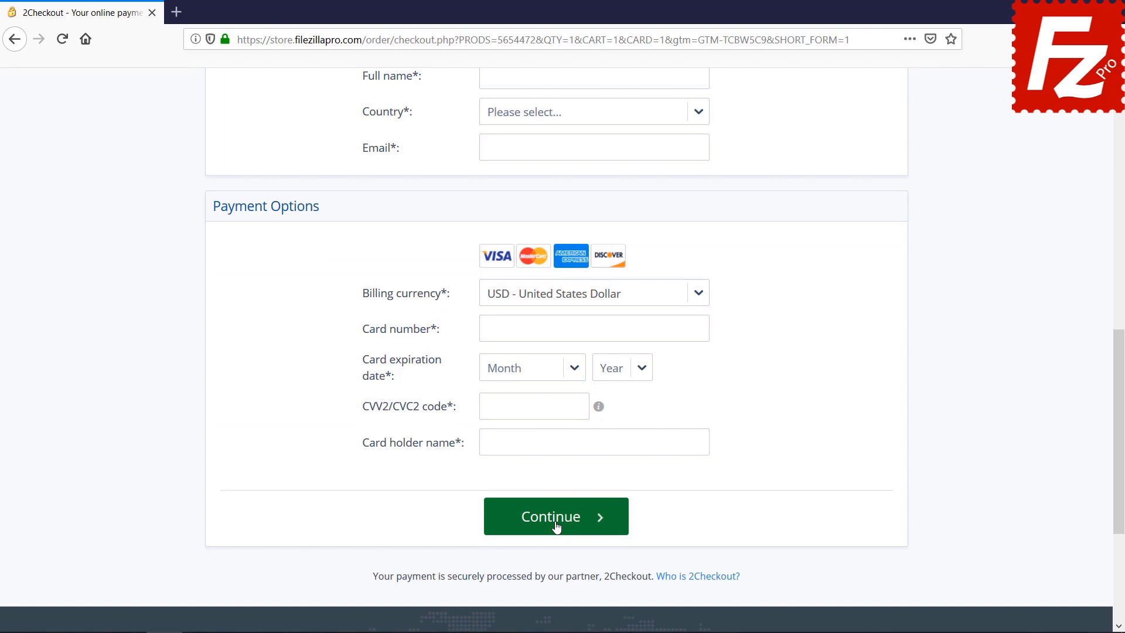